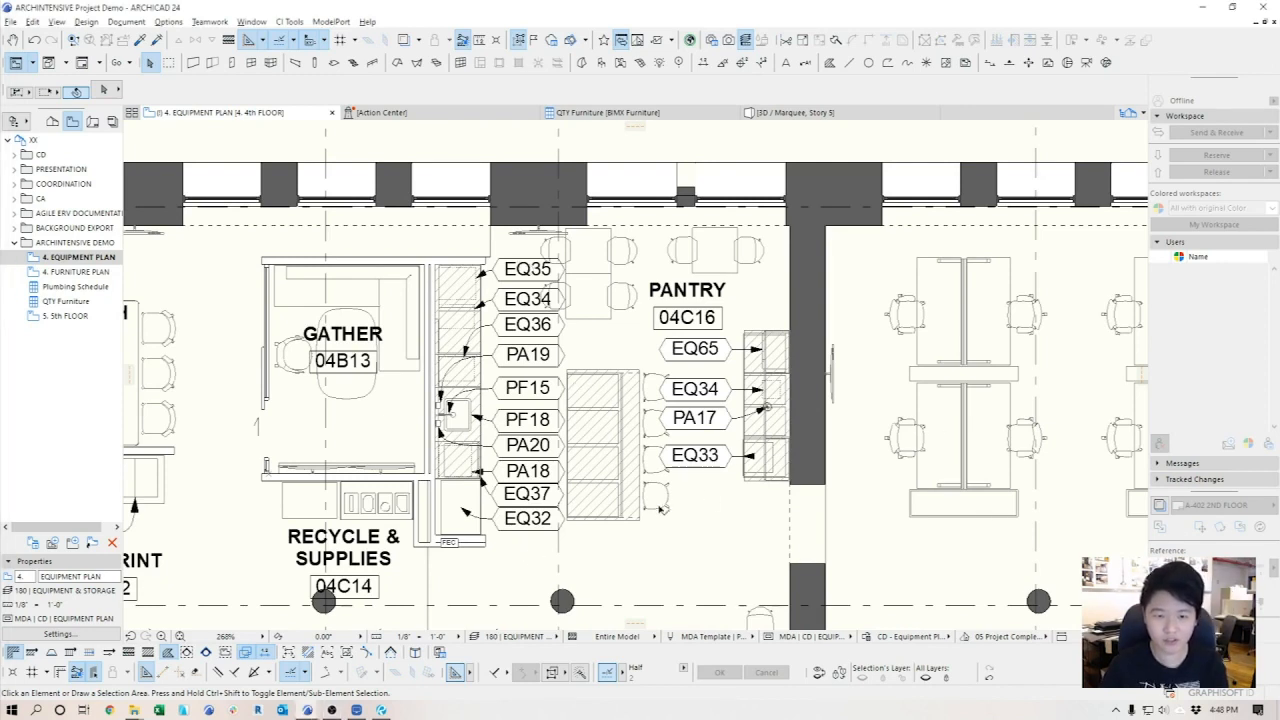
- Open the selection settings of the pantry counter's sink and enlarge the dialog to show its classification and properties
{"action": "scroll", "coordinate": [637, 506], "scroll_direction": "down", "scroll_amount": 1}
{"action": "middle_click_drag", "start_coordinate": [580, 462], "coordinate": [642, 444]}
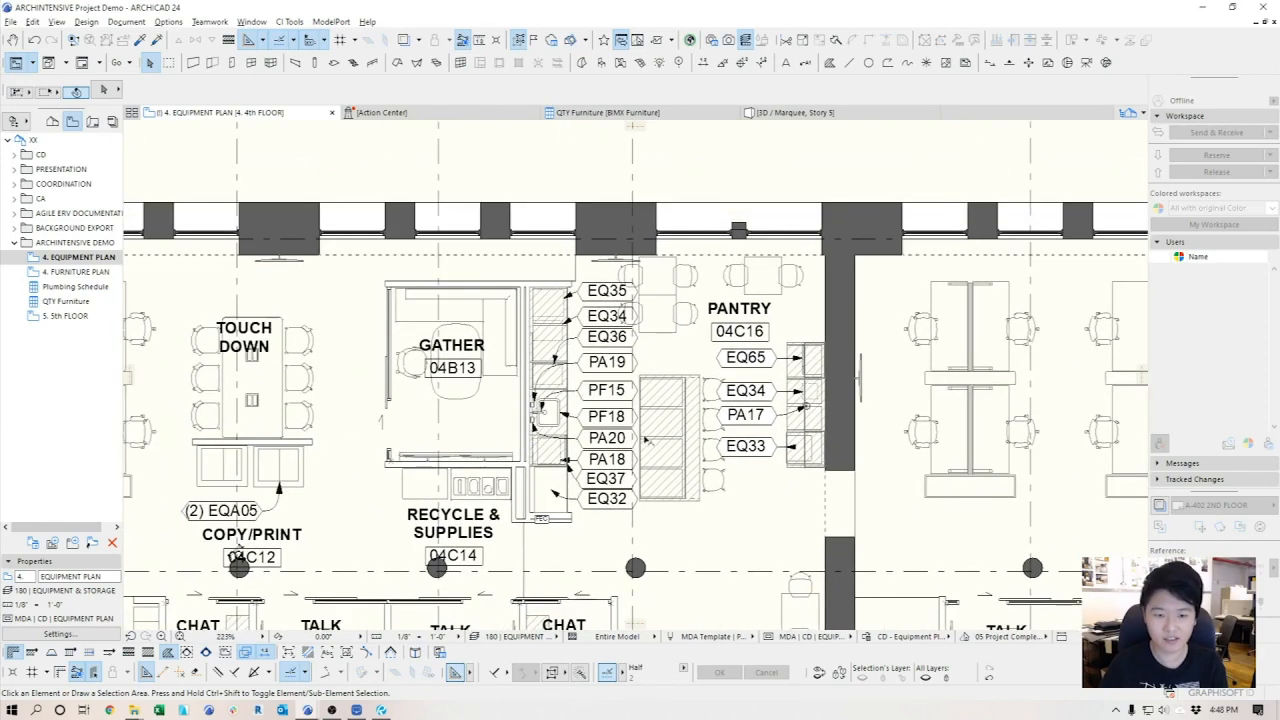
{"action": "scroll", "coordinate": [632, 446], "scroll_direction": "up", "scroll_amount": 2}
{"action": "left_click", "coordinate": [508, 398]}
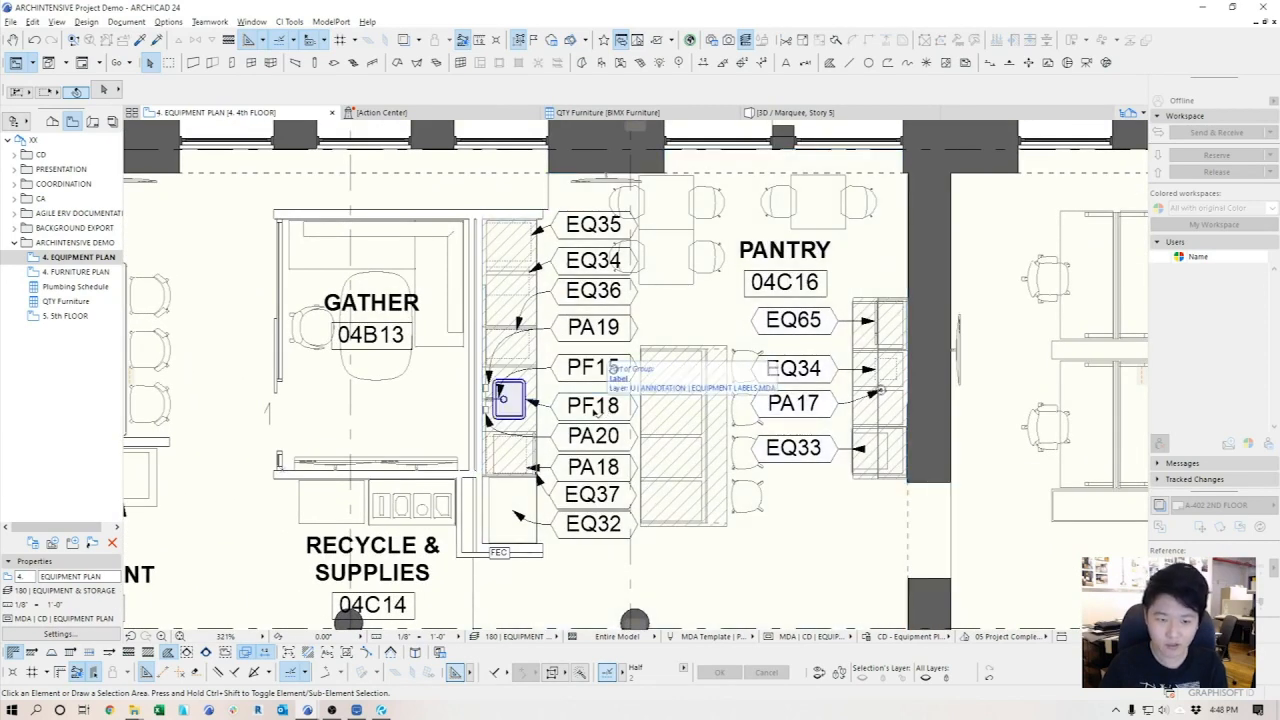
{"action": "key", "text": "Escape"}
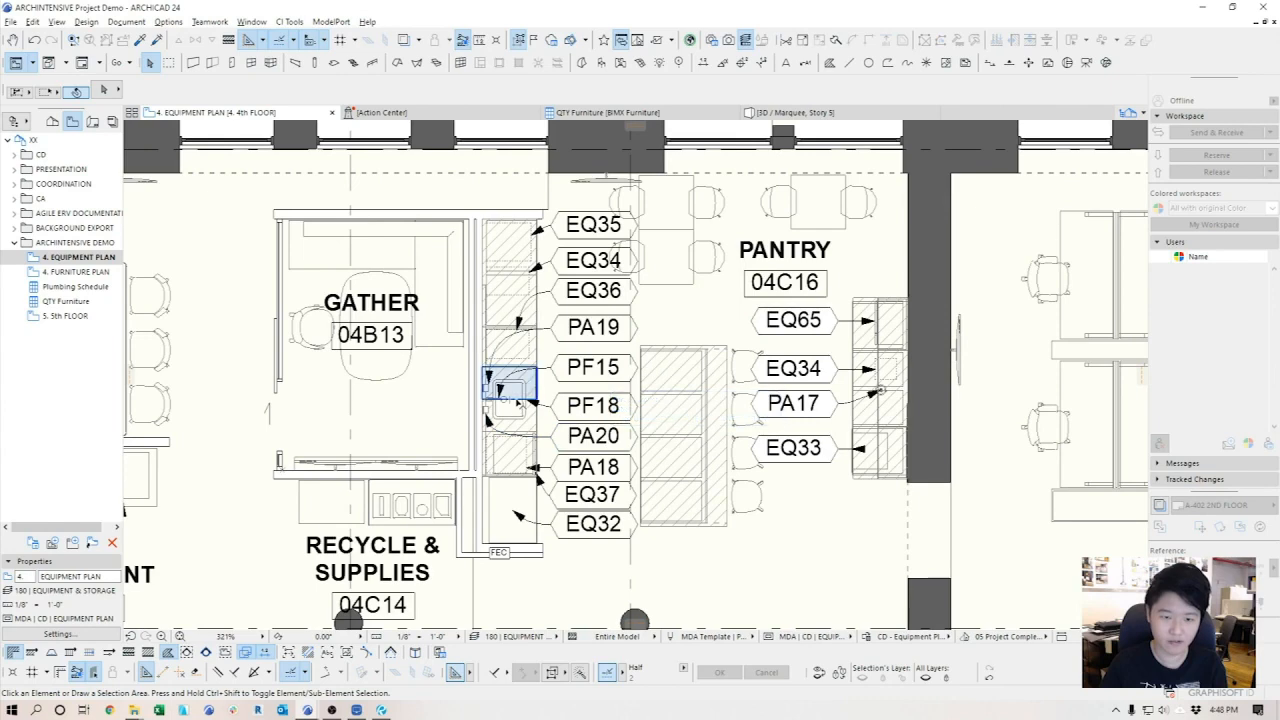
{"action": "left_click", "coordinate": [507, 398]}
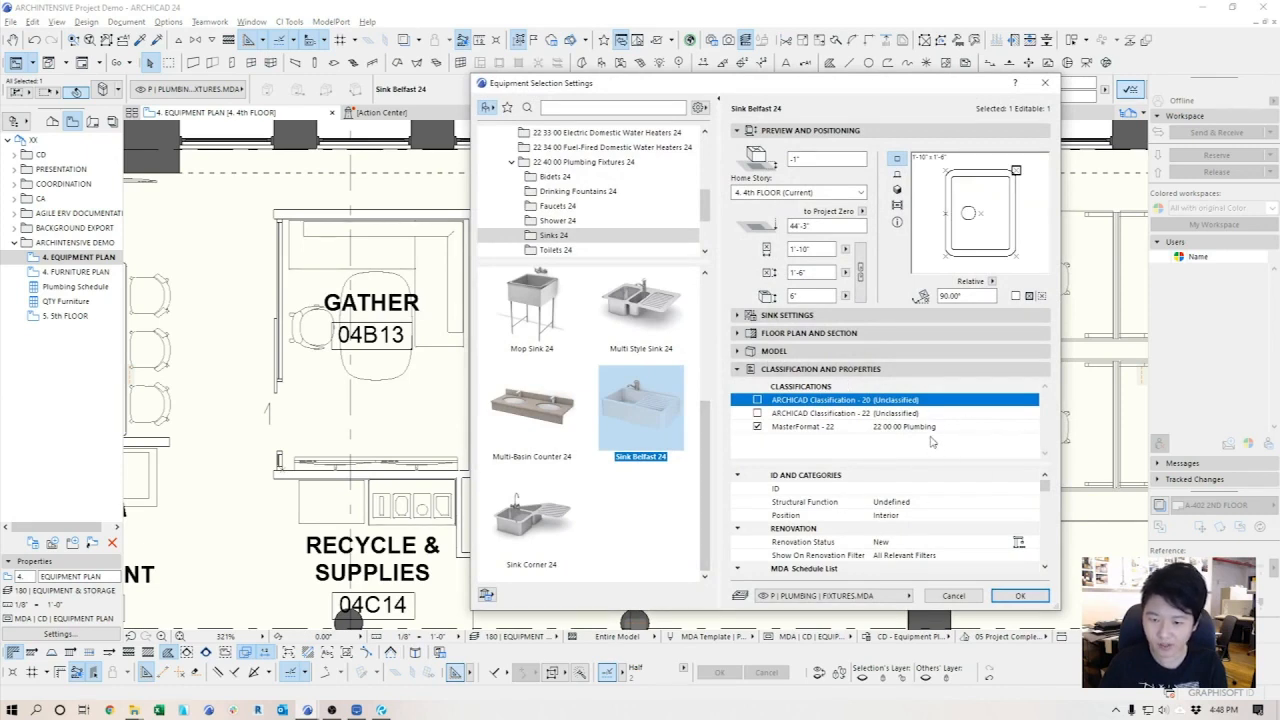
{"action": "left_click_drag", "start_coordinate": [899, 465], "coordinate": [899, 441]}
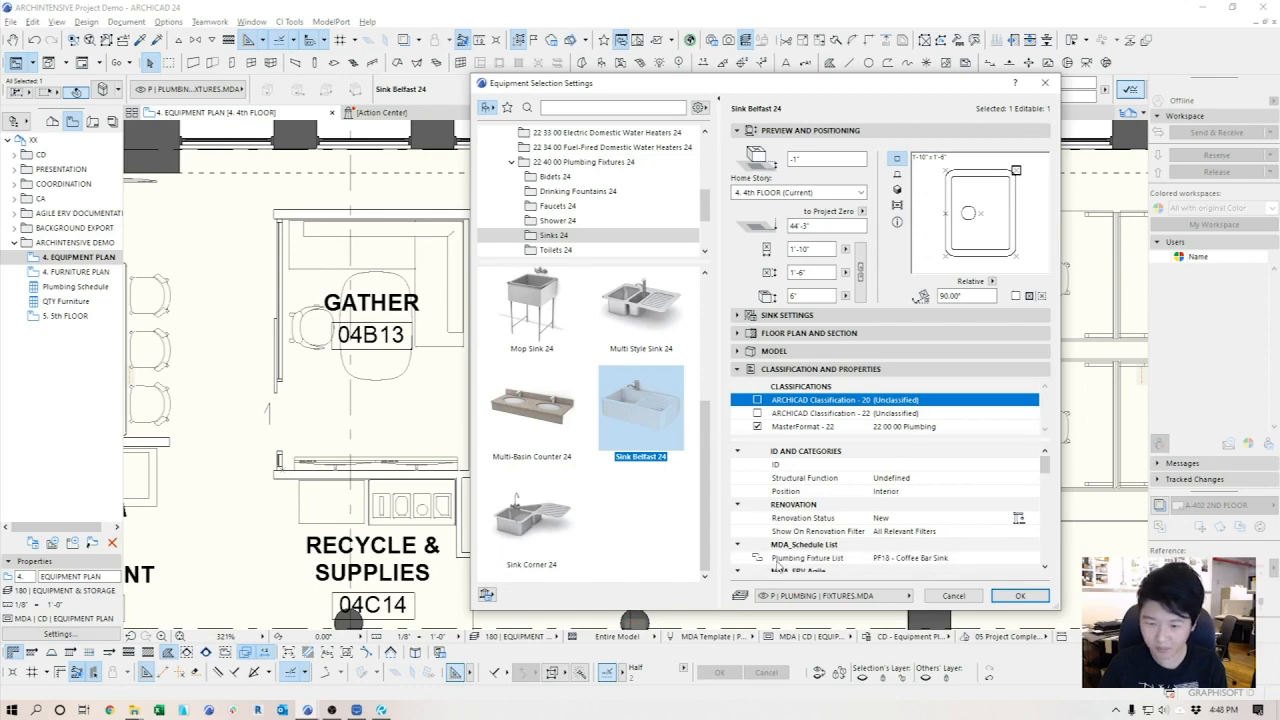
{"action": "left_click_drag", "start_coordinate": [870, 89], "coordinate": [780, 33]}
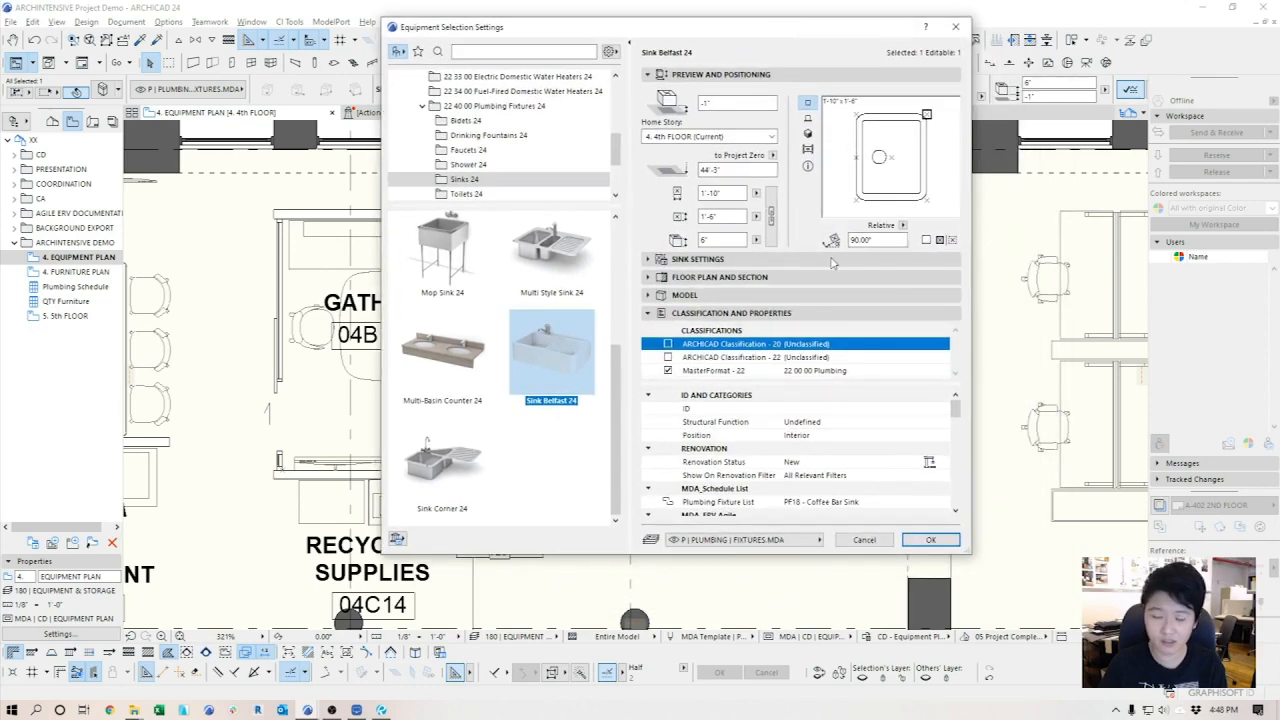
{"action": "left_click_drag", "start_coordinate": [957, 558], "coordinate": [1007, 588]}
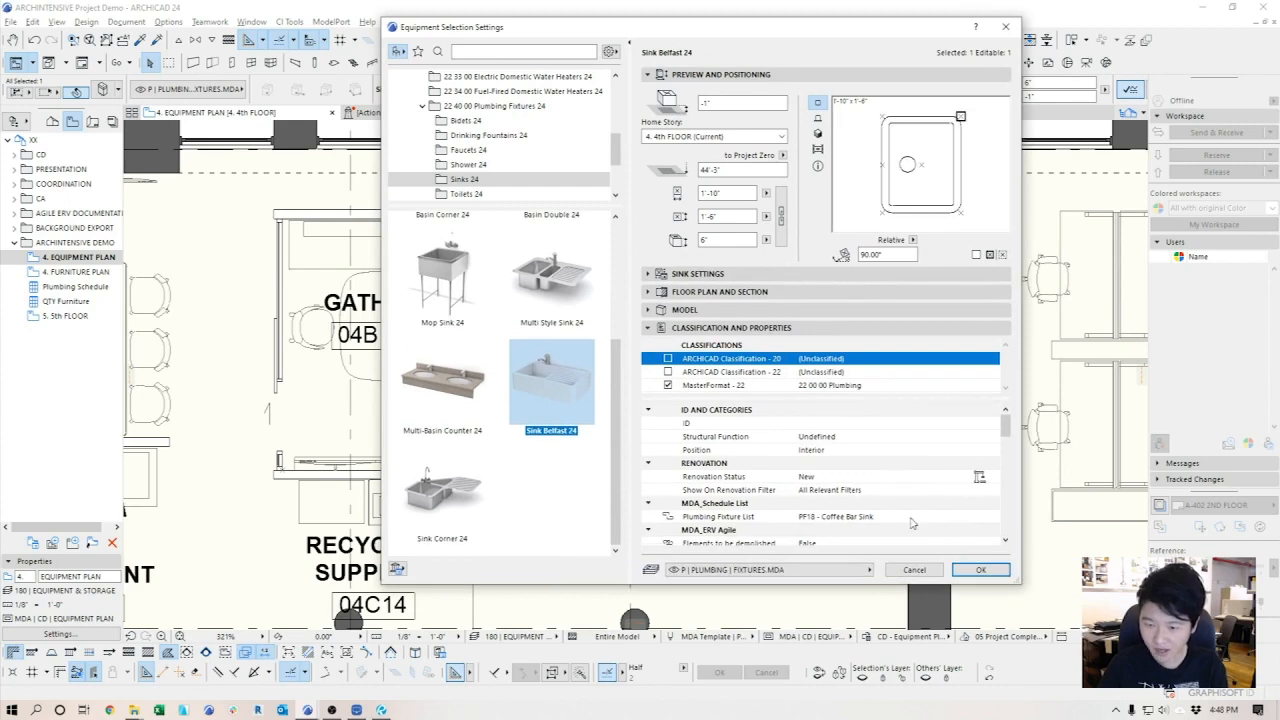
- Set the sink's Plumbing Fixture List property to PF16 - Workplace Pantry Sink, then deselect the sink
{"action": "left_click", "coordinate": [887, 517]}
{"action": "left_click", "coordinate": [993, 516]}
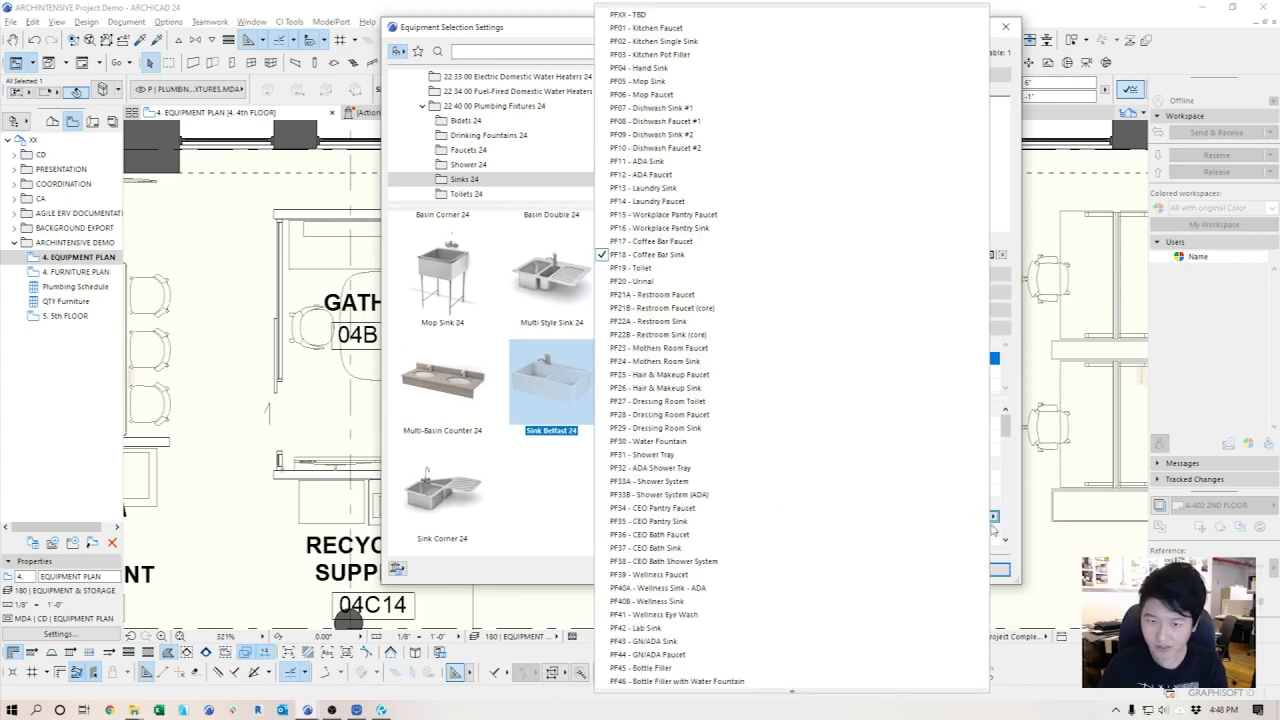
{"action": "left_click", "coordinate": [728, 229]}
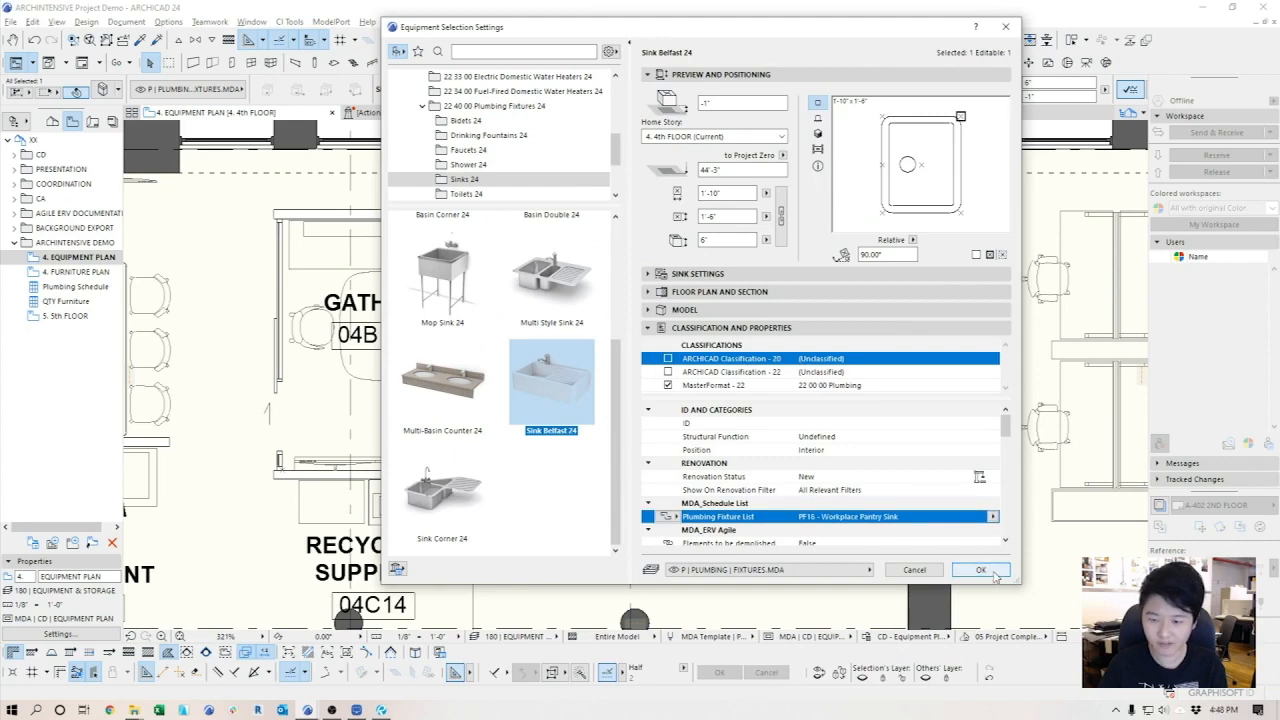
{"action": "left_click", "coordinate": [990, 571]}
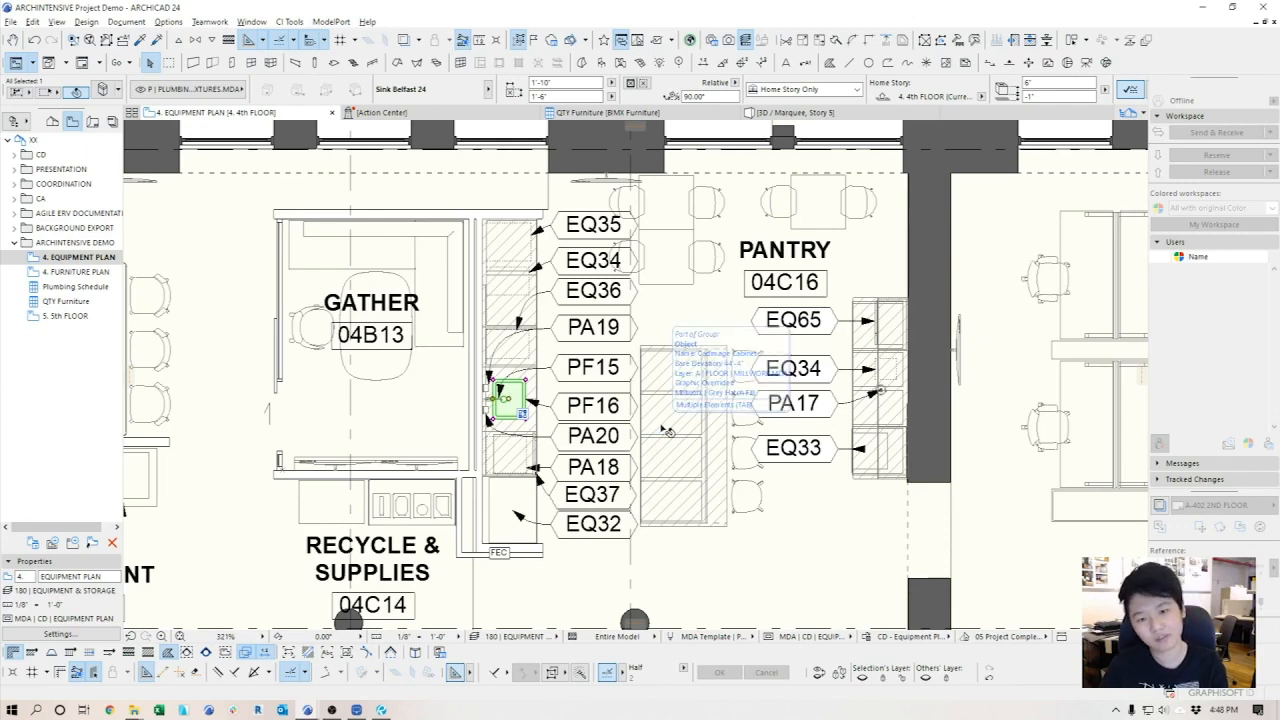
{"action": "key", "text": "Escape"}
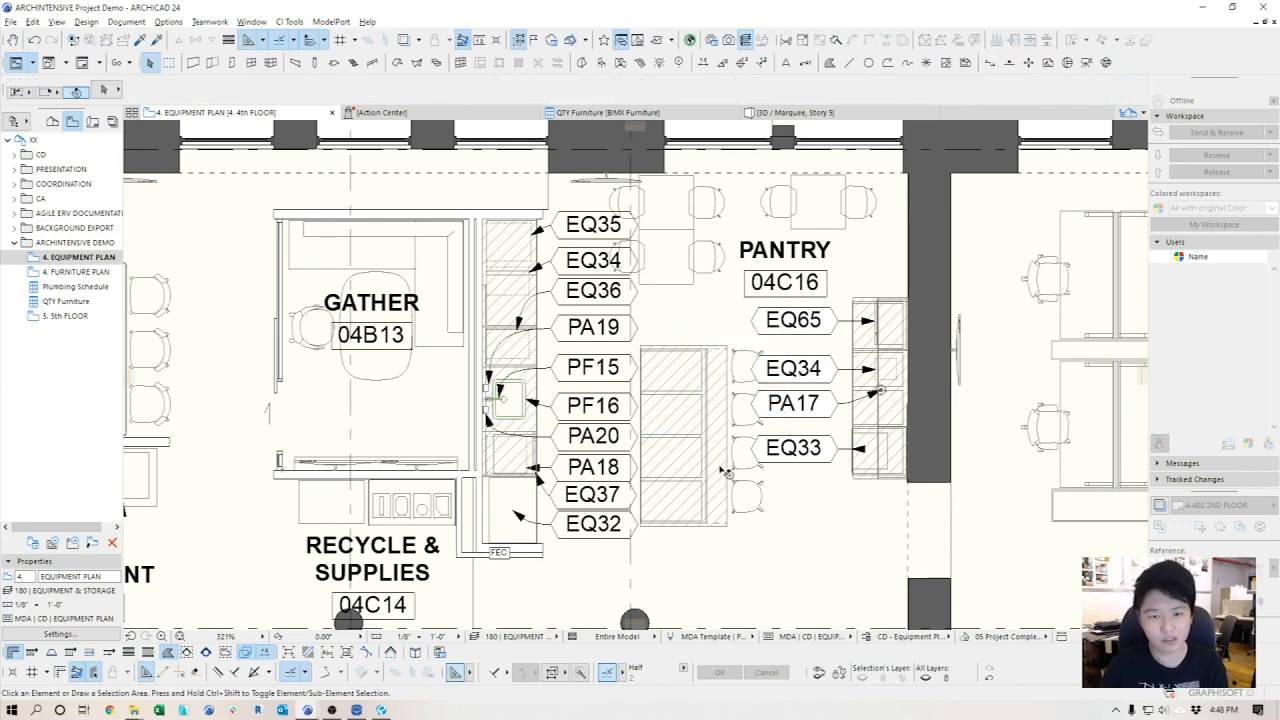
- Inspect the Equipment List property of the hatched box tagged EQ35 on the pantry counter without changing it
{"action": "middle_click_drag", "start_coordinate": [814, 503], "coordinate": [862, 511]}
{"action": "scroll", "coordinate": [862, 511], "scroll_direction": "down", "scroll_amount": 4}
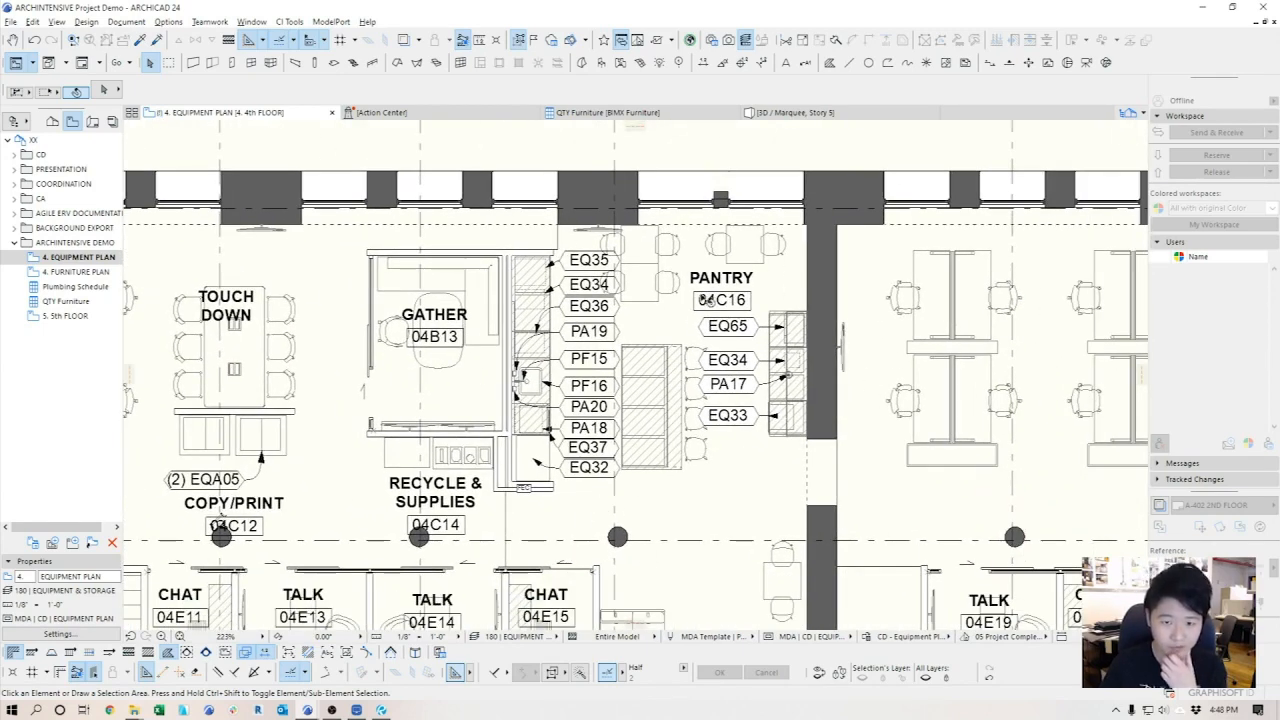
{"action": "scroll", "coordinate": [615, 344], "scroll_direction": "up", "scroll_amount": 6}
{"action": "left_click", "coordinate": [492, 292]}
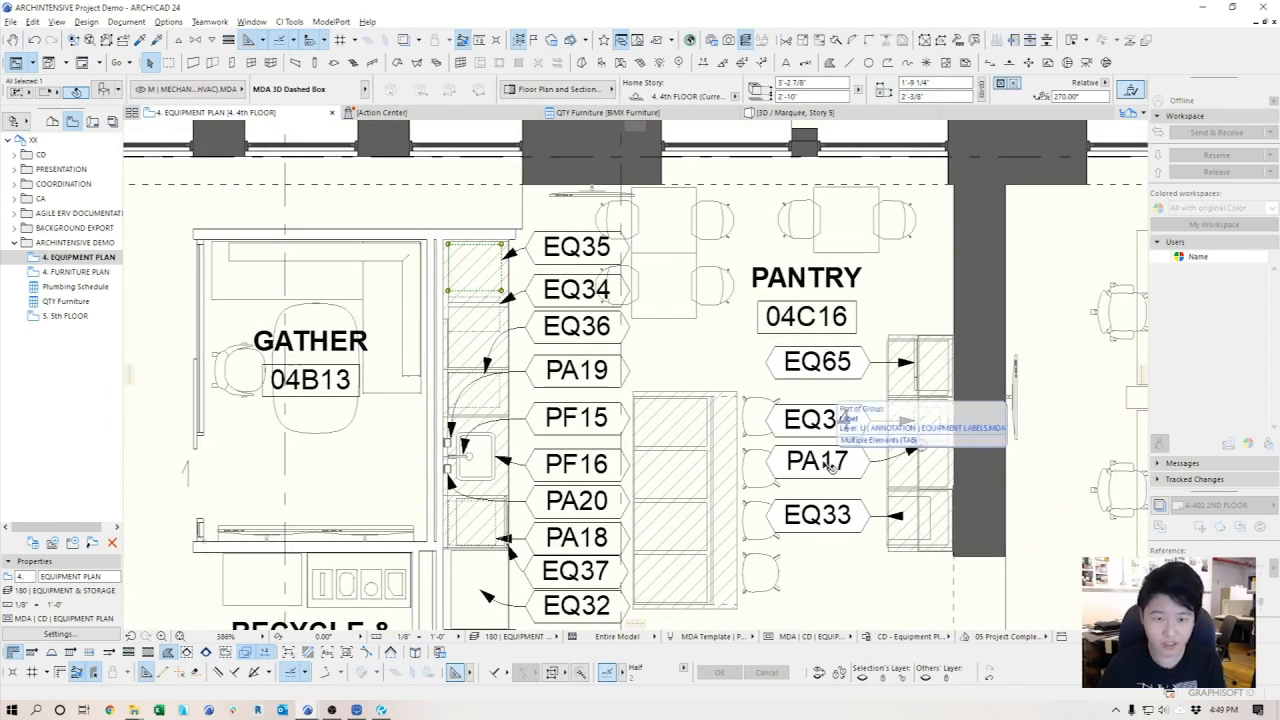
{"action": "key", "text": "ctrl+t"}
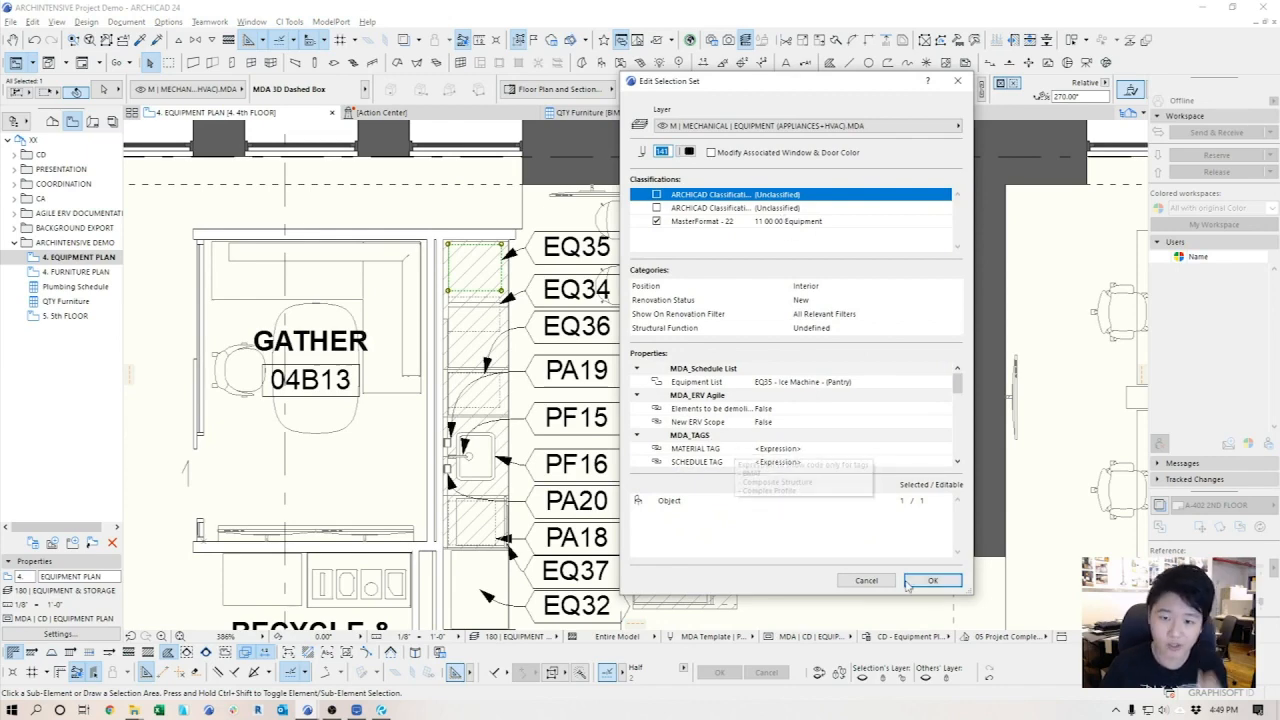
{"action": "left_click", "coordinate": [864, 581]}
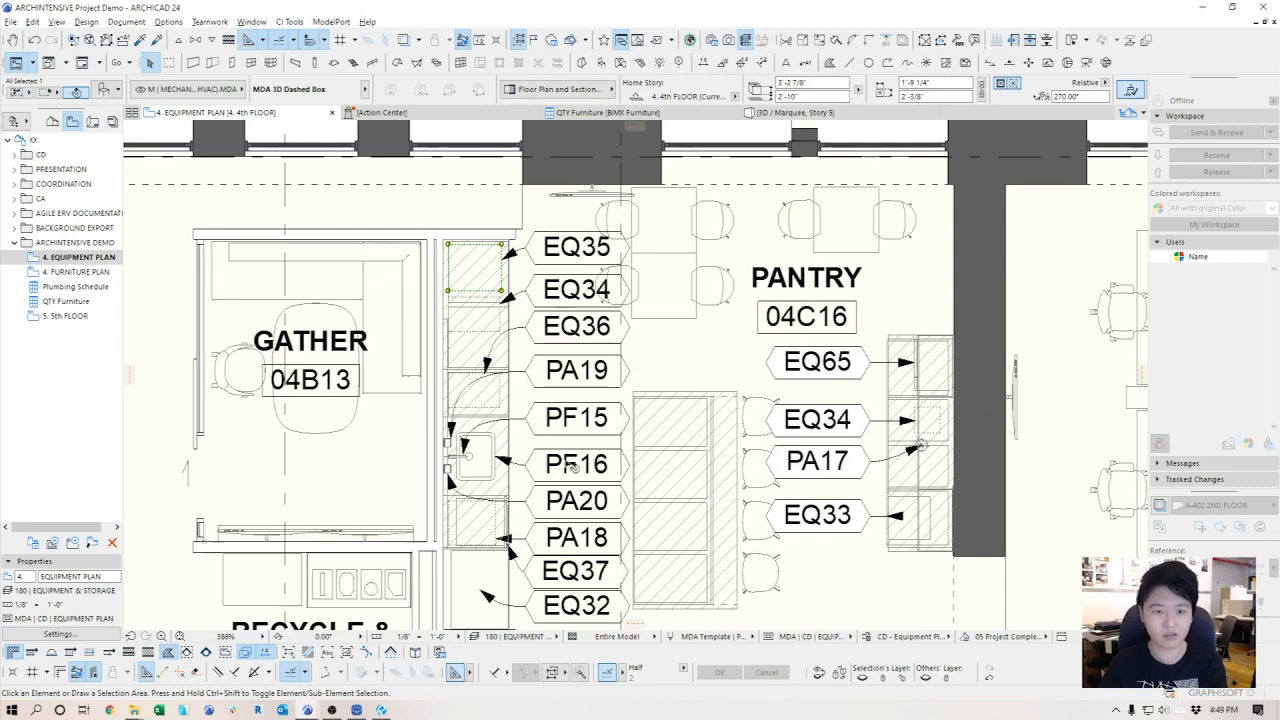
- Open the 4. FURNITURE PLAN view and bring up the selection set properties of the chair in the Gather room
{"action": "left_click", "coordinate": [80, 272]}
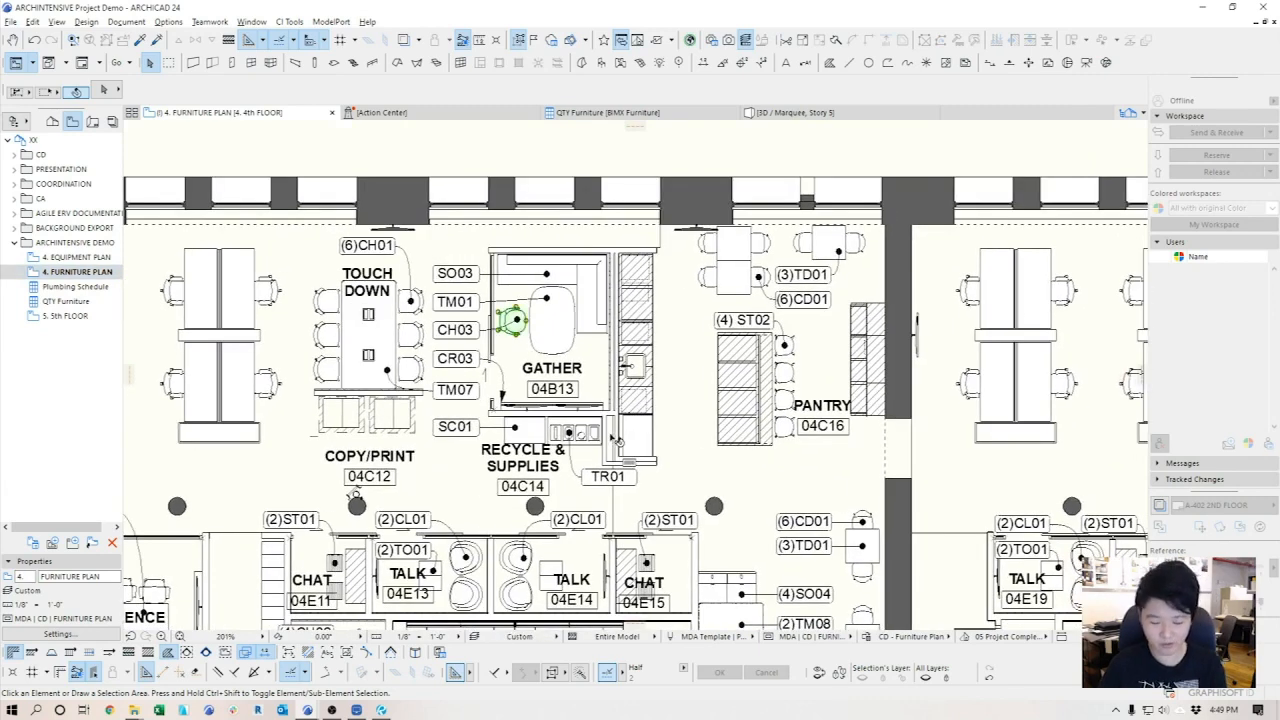
{"action": "left_click", "coordinate": [513, 320]}
{"action": "key", "text": "ctrl+shift+t"}
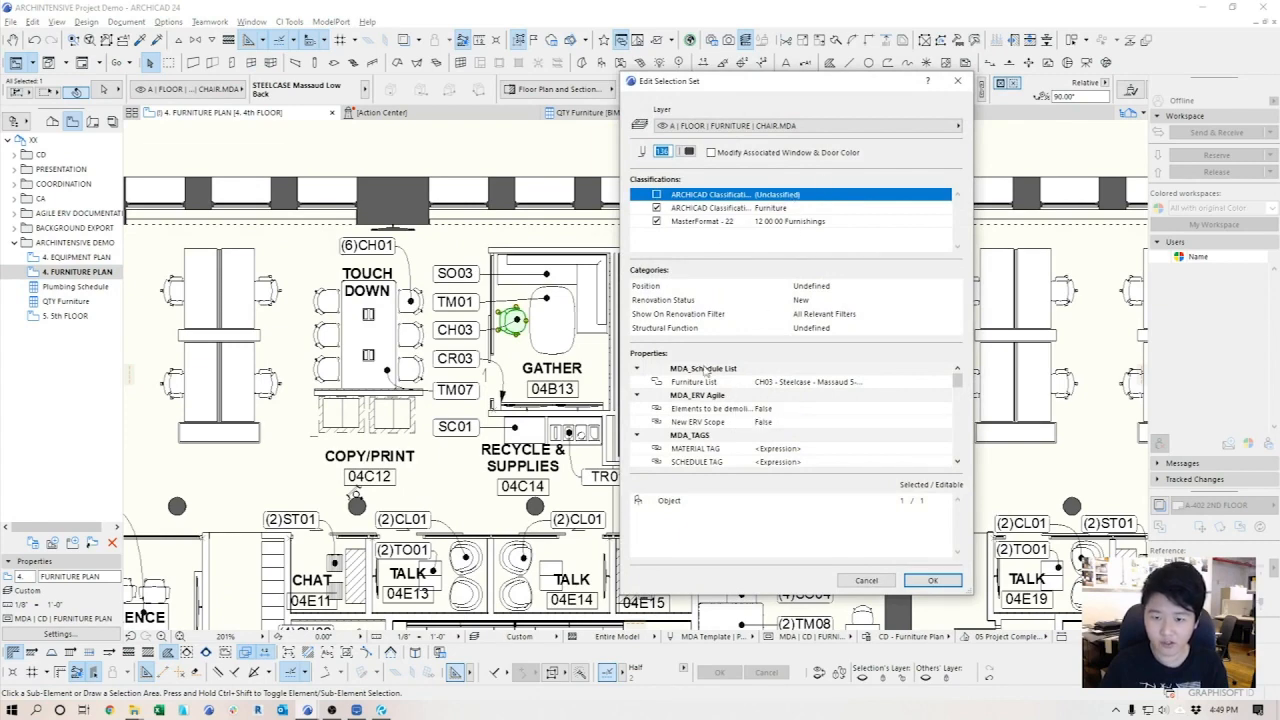
- Set the Gather room chair's Furniture List property to CH02 - Steelcase - Cobi Chair
{"action": "left_click", "coordinate": [946, 386]}
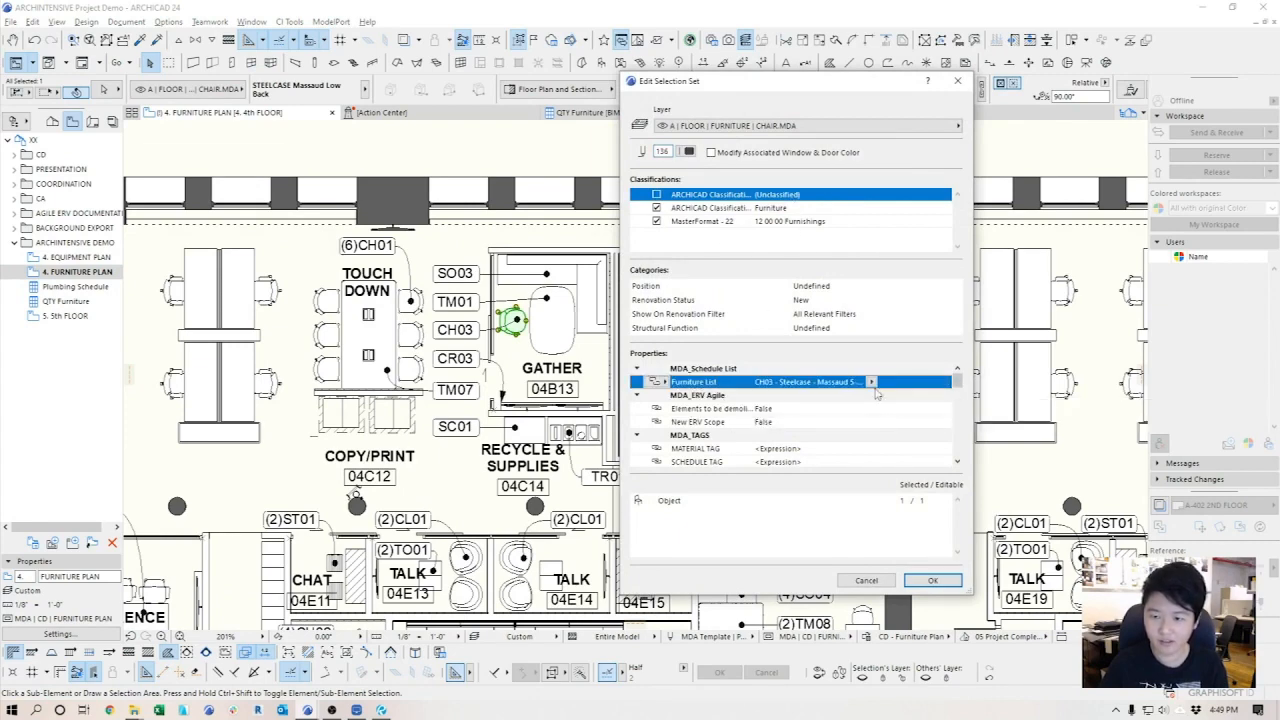
{"action": "left_click", "coordinate": [871, 382]}
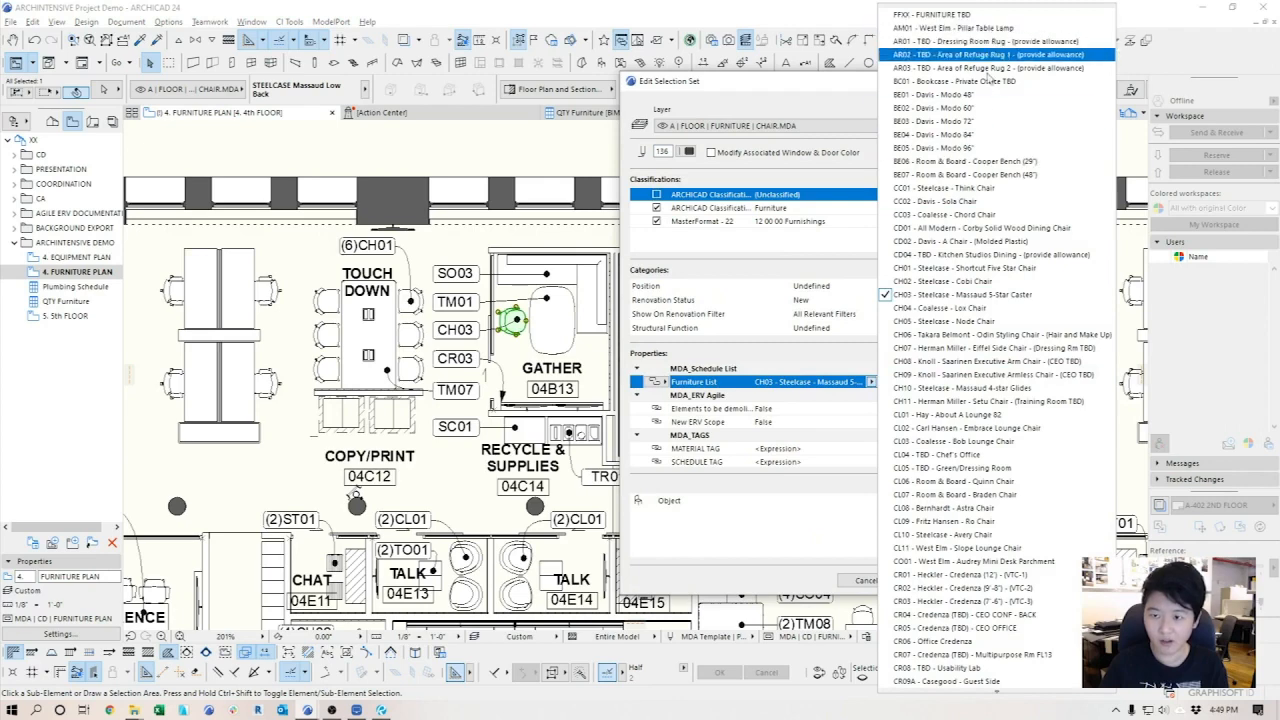
{"action": "scroll", "coordinate": [1010, 336], "scroll_direction": "down", "scroll_amount": 1}
{"action": "scroll", "coordinate": [1009, 335], "scroll_direction": "down", "scroll_amount": 8}
{"action": "scroll", "coordinate": [1009, 332], "scroll_direction": "up", "scroll_amount": 7}
{"action": "scroll", "coordinate": [1009, 327], "scroll_direction": "up", "scroll_amount": 2}
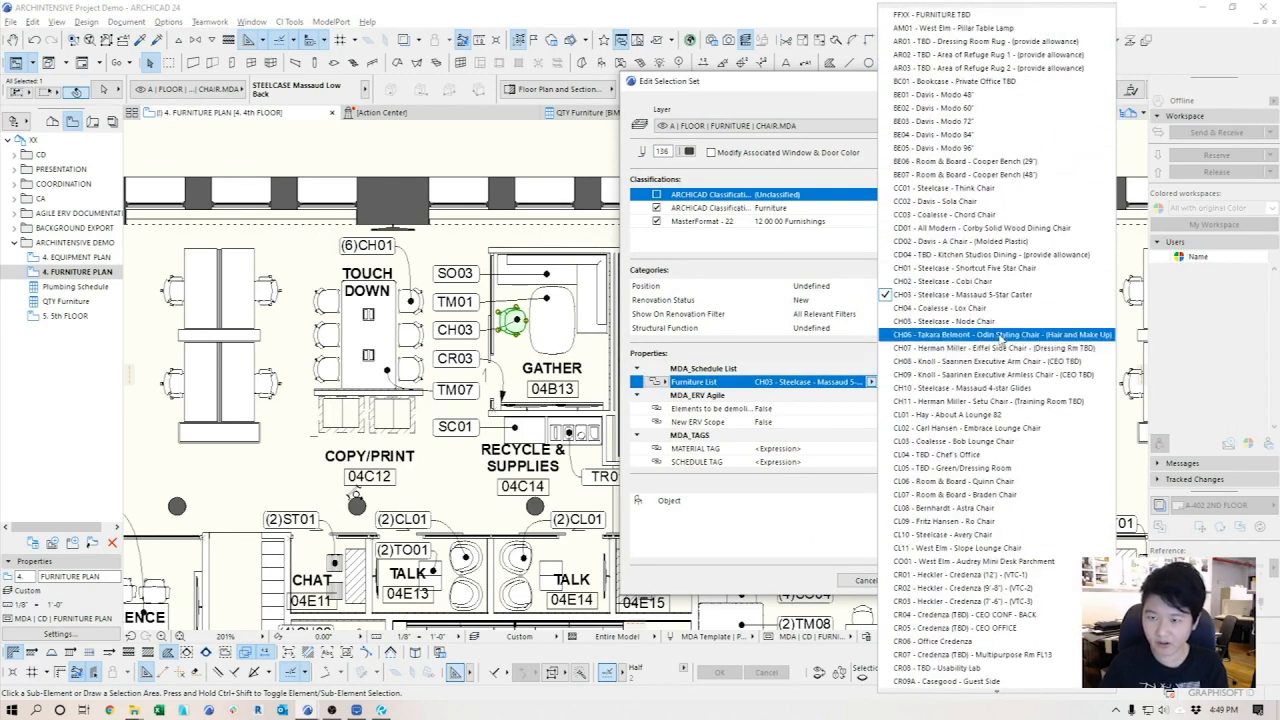
{"action": "left_click", "coordinate": [918, 291]}
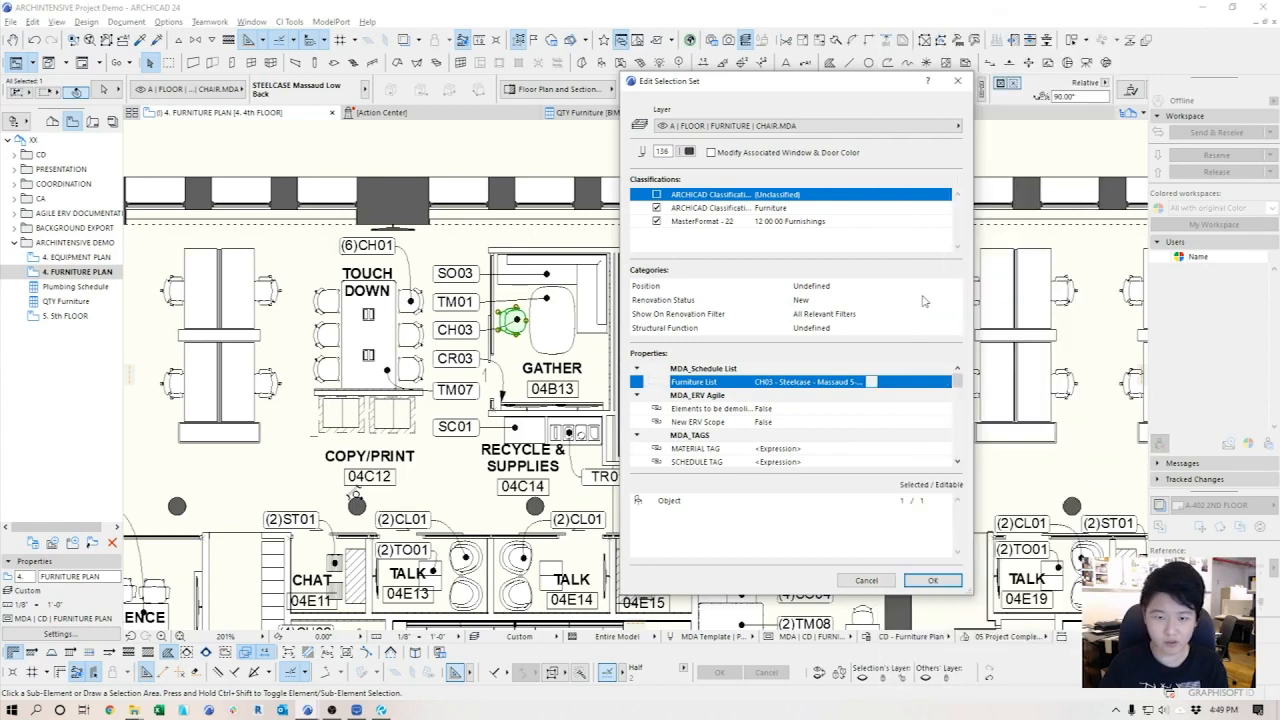
{"action": "left_click", "coordinate": [945, 583]}
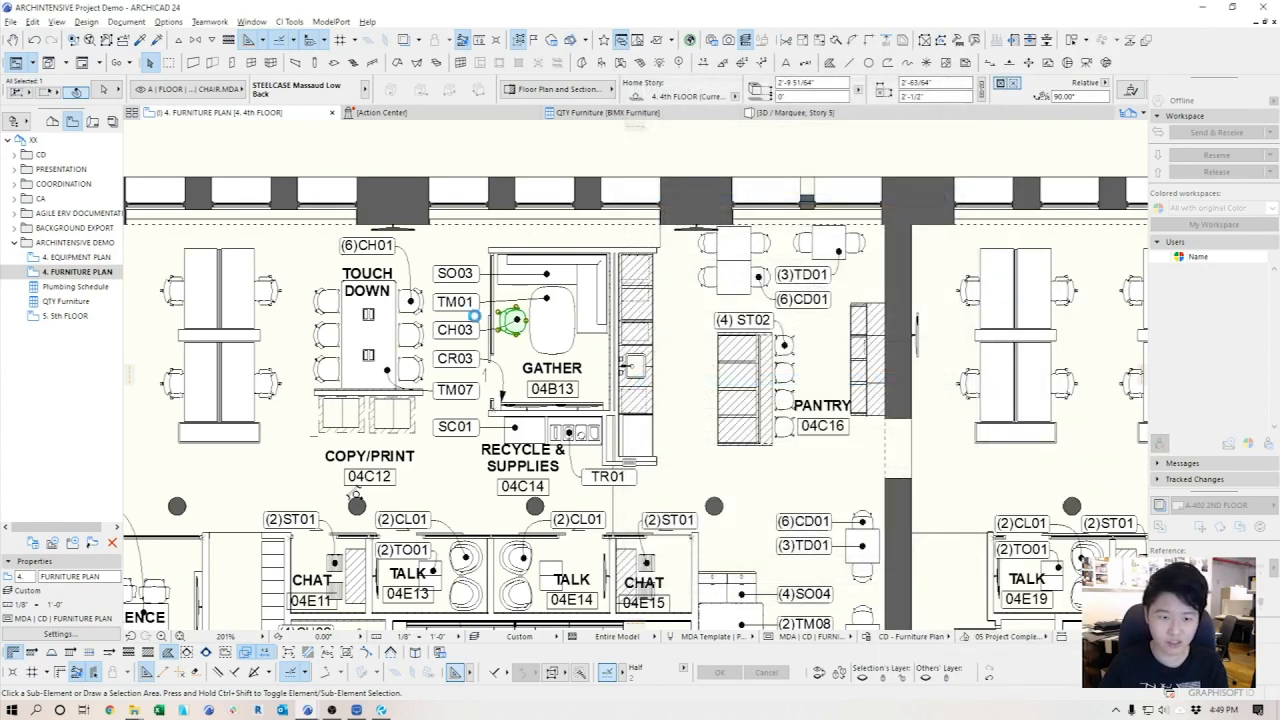
{"action": "key", "text": "Escape"}
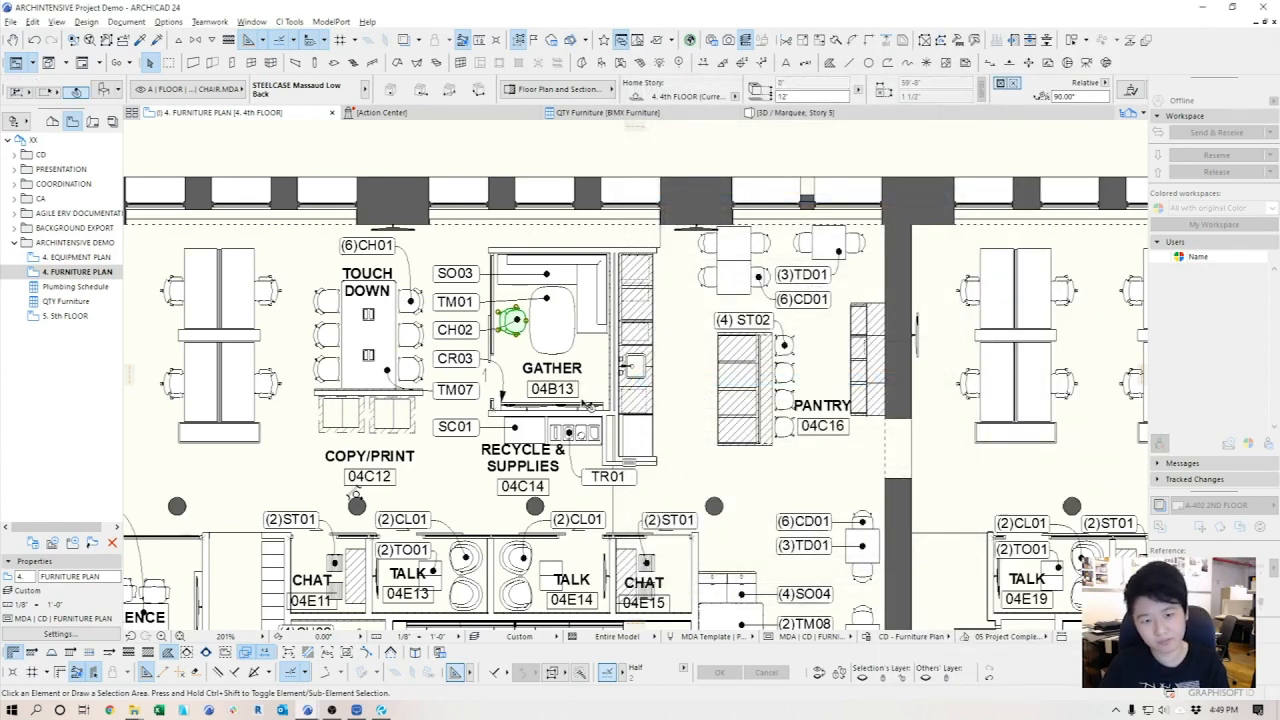
{"action": "middle_click_drag", "start_coordinate": [516, 350], "coordinate": [584, 338]}
{"action": "scroll", "coordinate": [588, 338], "scroll_direction": "up", "scroll_amount": 3}
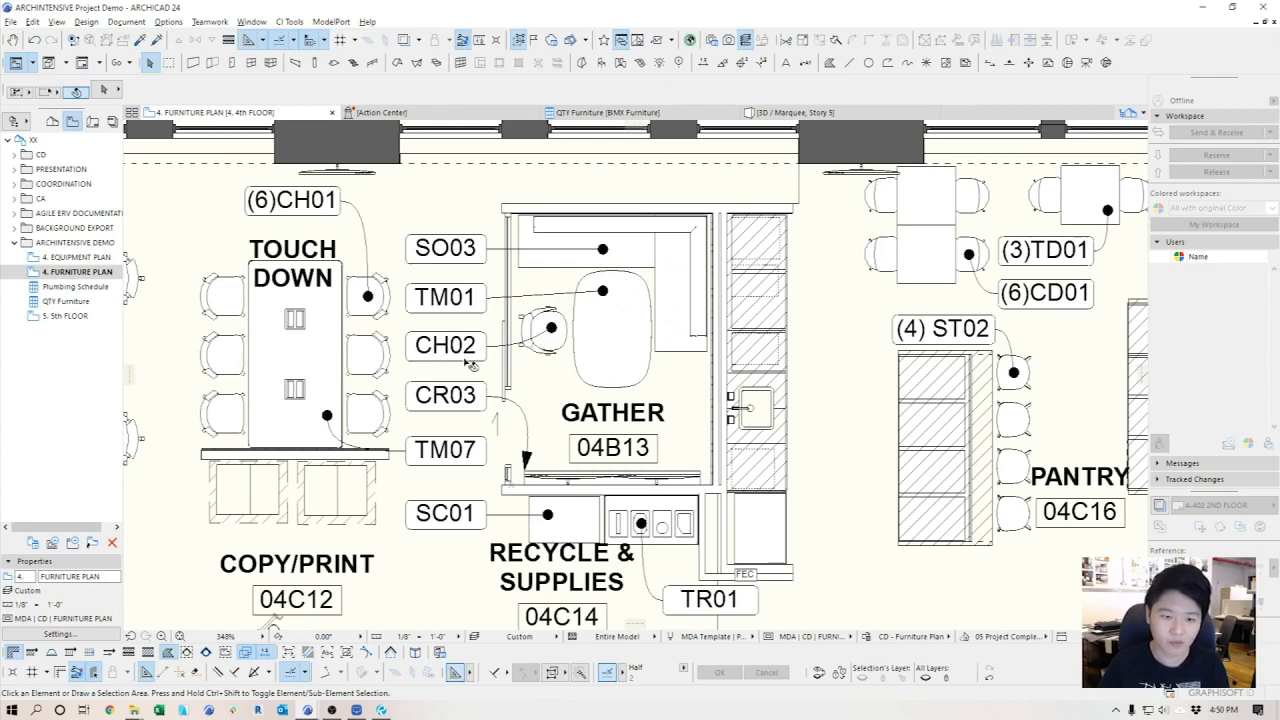
- Examine the Storage List options of the cabinet slab tagged SC01 in Recycle & Supplies, leaving its settings unchanged
{"action": "scroll", "coordinate": [567, 393], "scroll_direction": "down", "scroll_amount": 3}
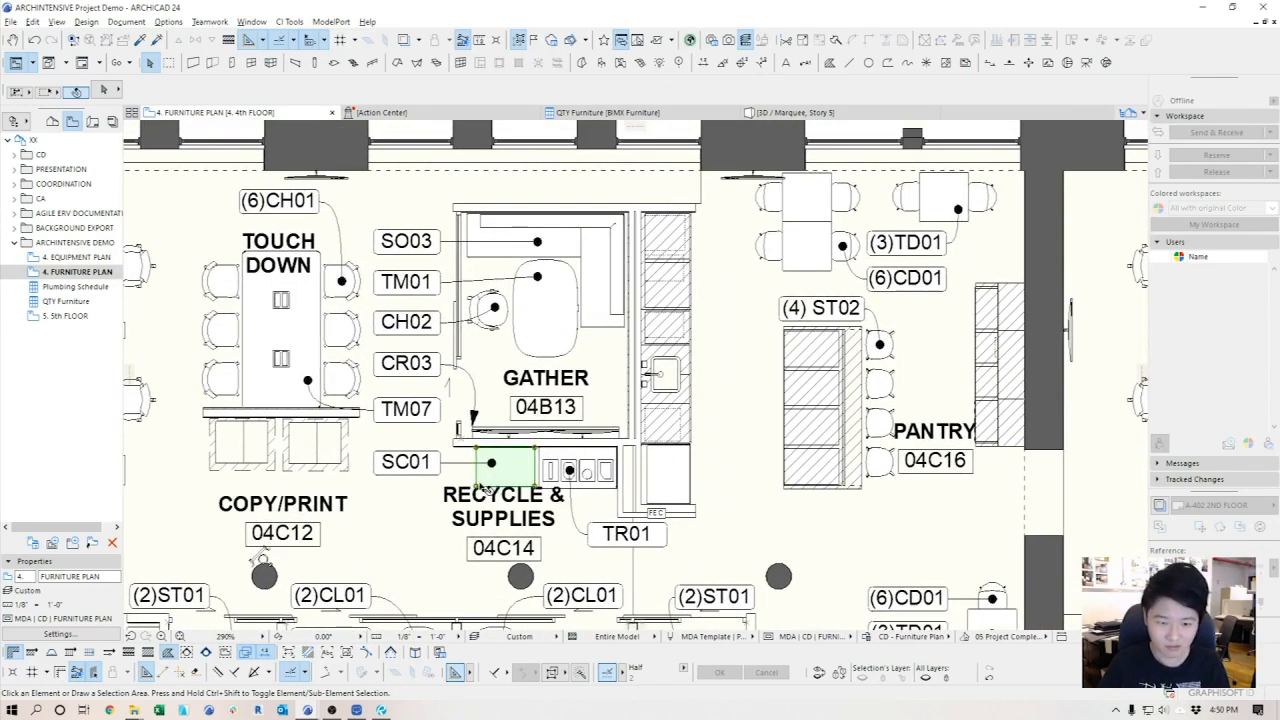
{"action": "left_click", "coordinate": [528, 468]}
{"action": "middle_click_drag", "start_coordinate": [530, 468], "coordinate": [490, 520]}
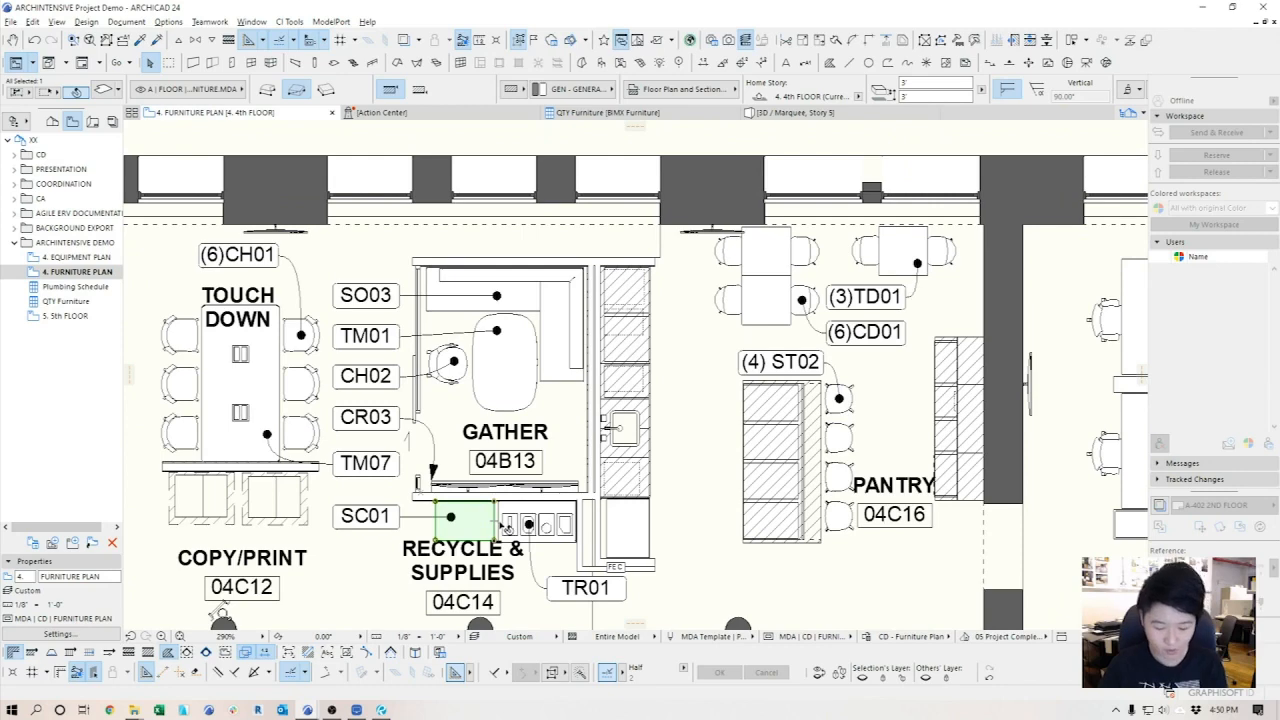
{"action": "double_click", "coordinate": [480, 530]}
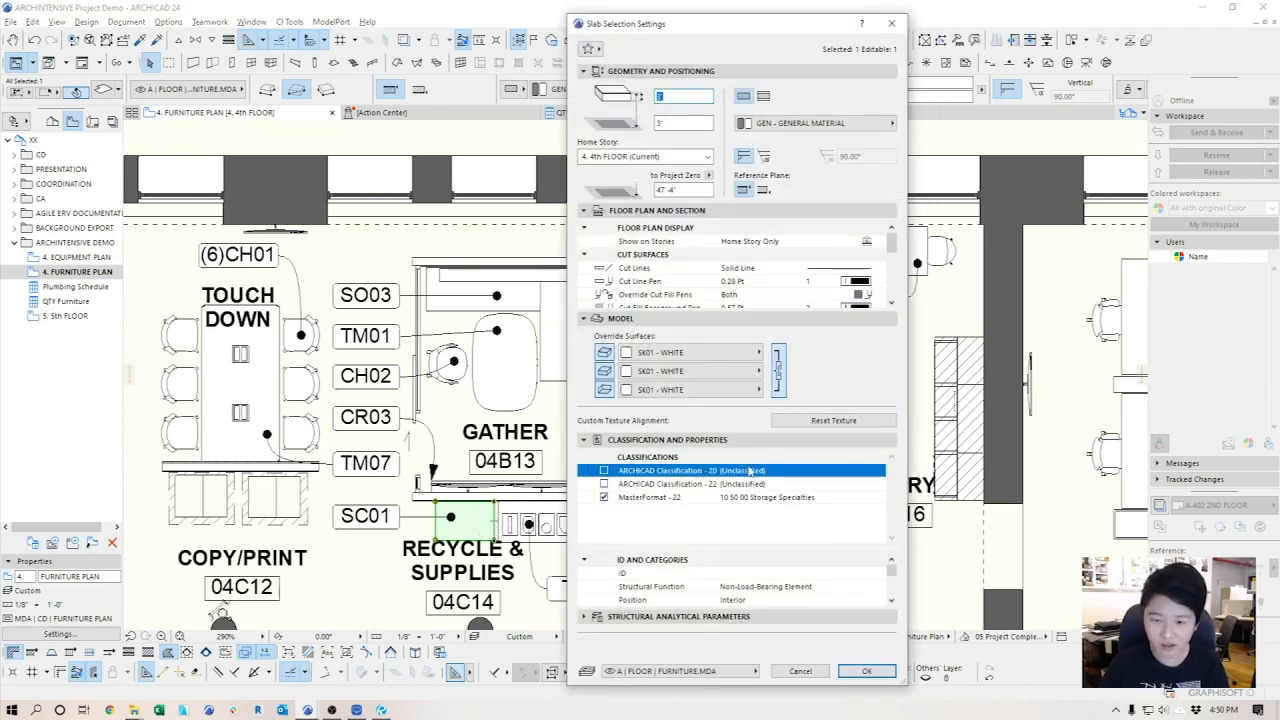
{"action": "scroll", "coordinate": [820, 576], "scroll_direction": "down", "scroll_amount": 3}
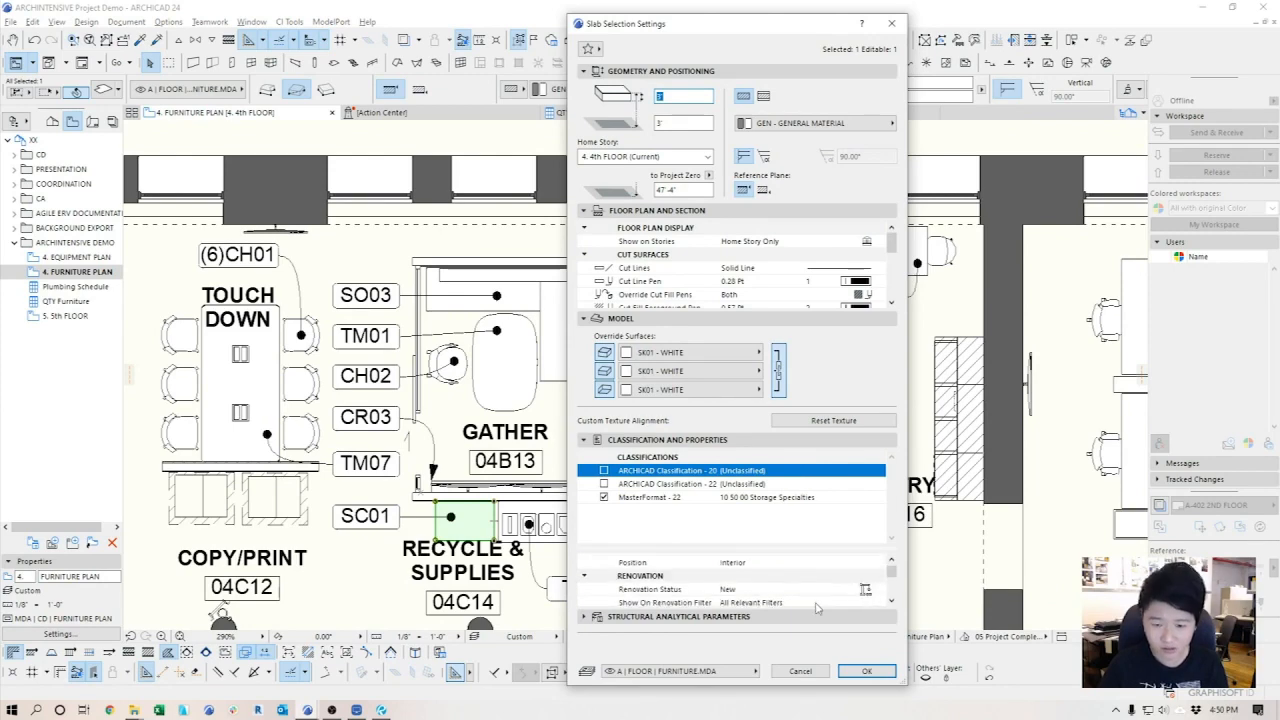
{"action": "left_click", "coordinate": [879, 587]}
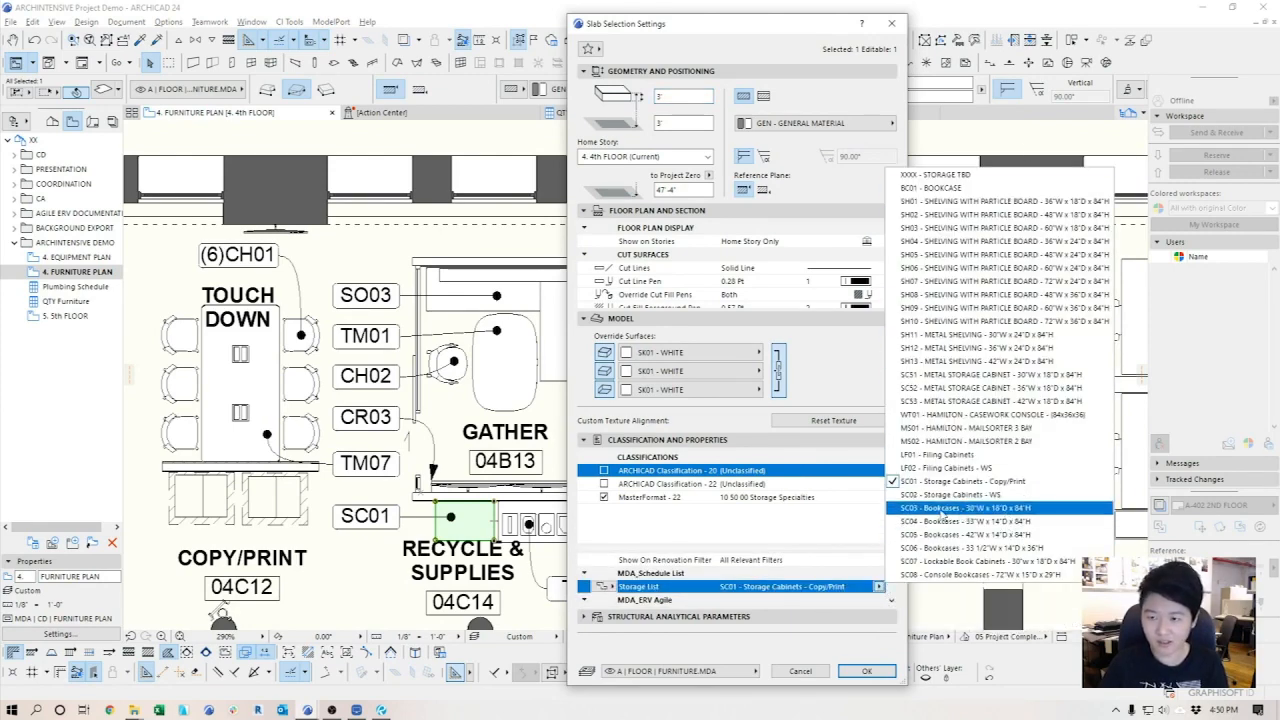
{"action": "left_click", "coordinate": [797, 679]}
{"action": "left_click", "coordinate": [799, 672]}
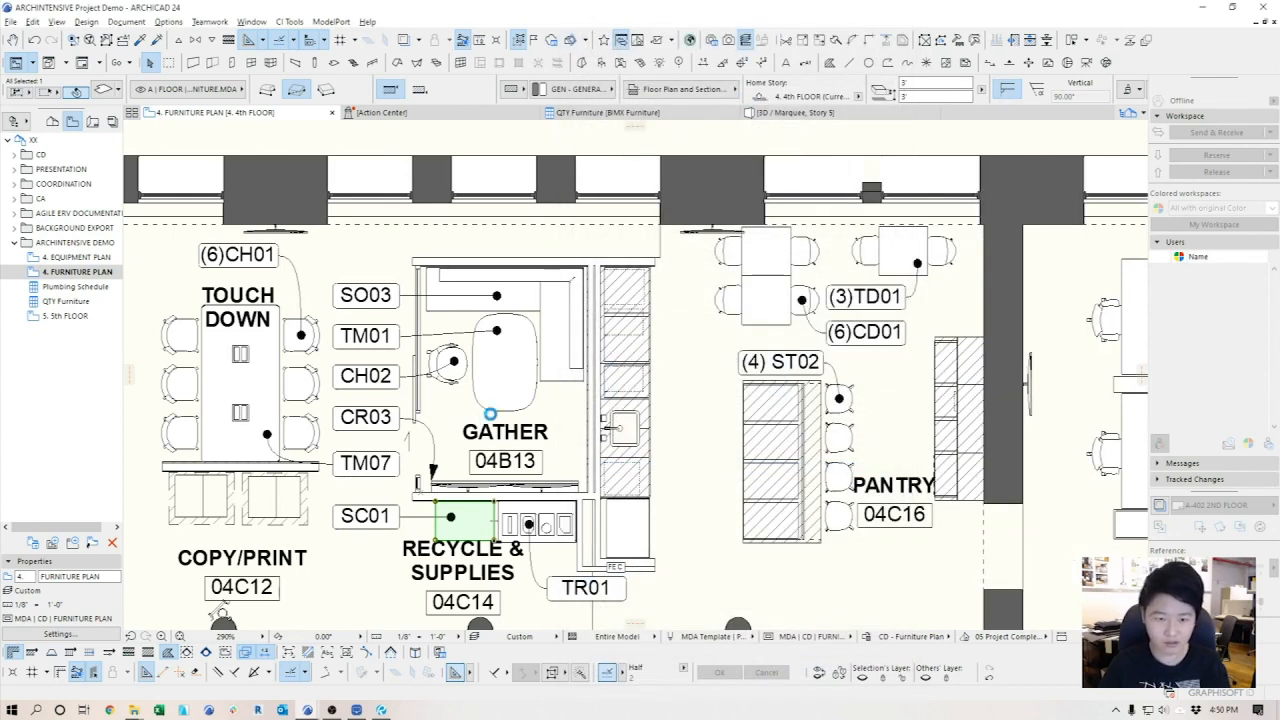
{"action": "key", "text": "Escape"}
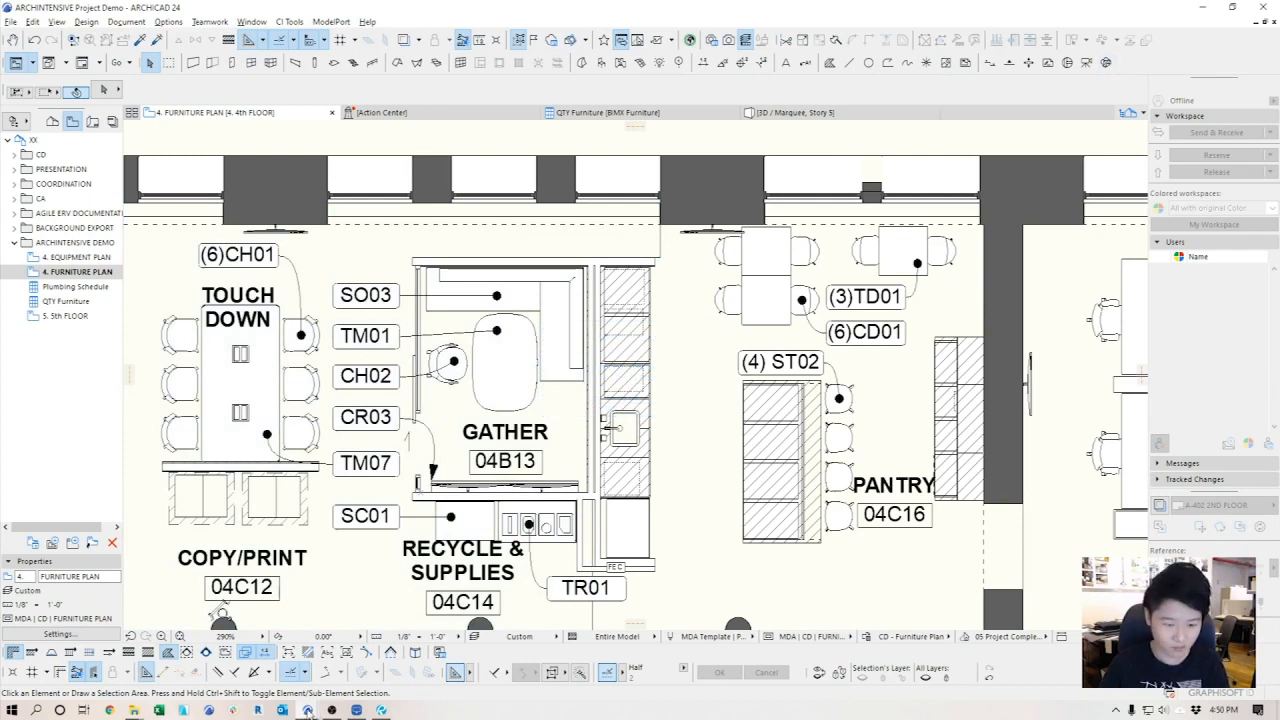
- Switch to the Untitled project's window showing the First Floor plan and leave the Wall tool
{"action": "mouse_move", "coordinate": [308, 710]}
{"action": "left_click", "coordinate": [309, 665]}
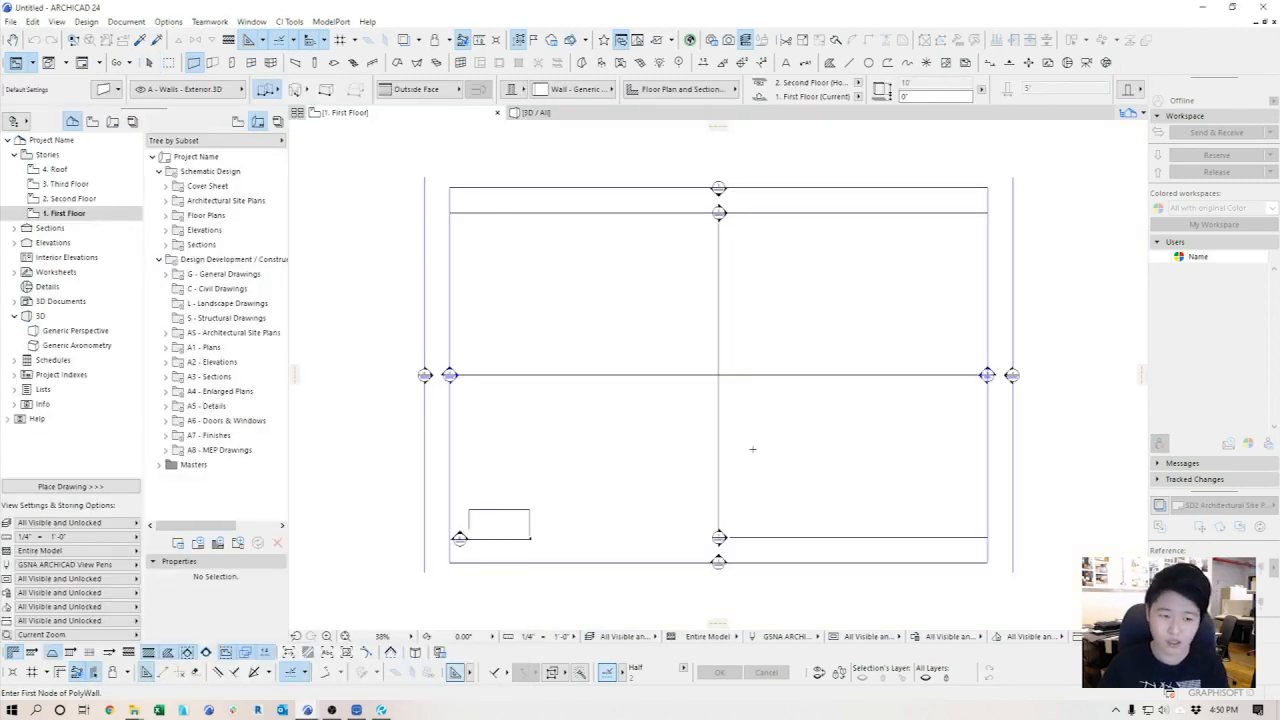
{"action": "key", "text": "Escape"}
{"action": "scroll", "coordinate": [690, 366], "scroll_direction": "down", "scroll_amount": 4}
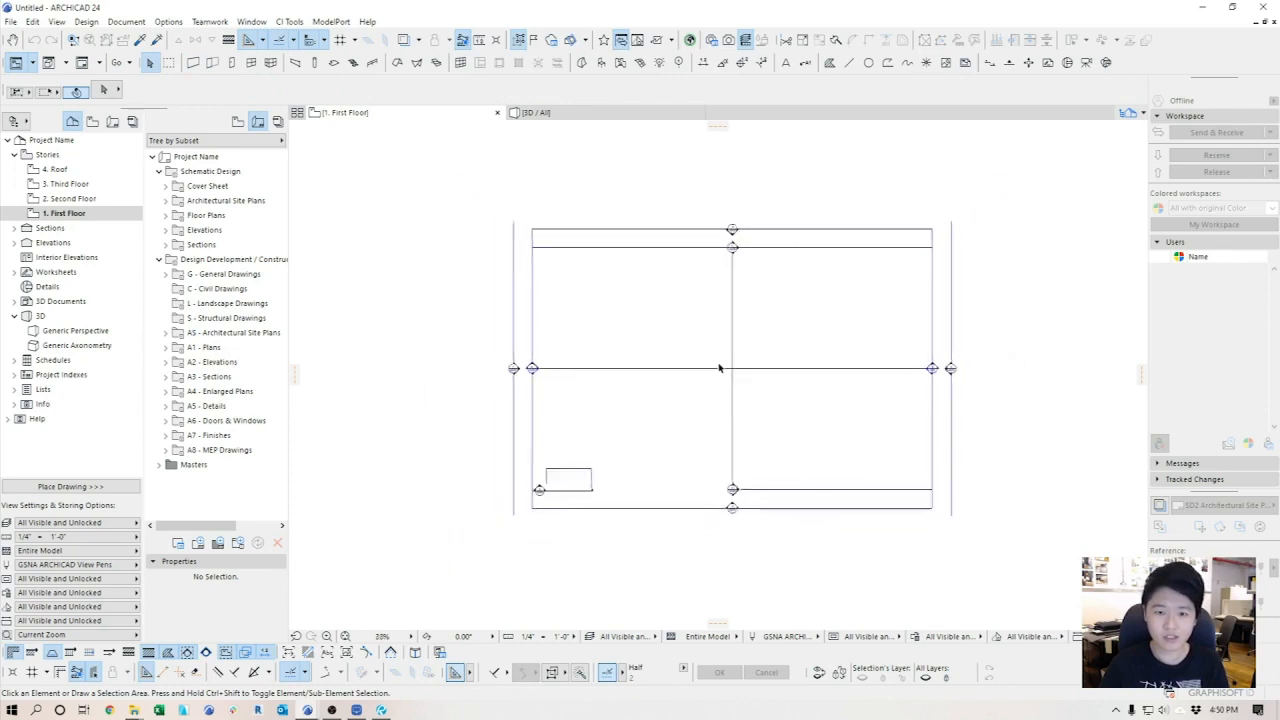
{"action": "middle_click_drag", "start_coordinate": [686, 365], "coordinate": [683, 377]}
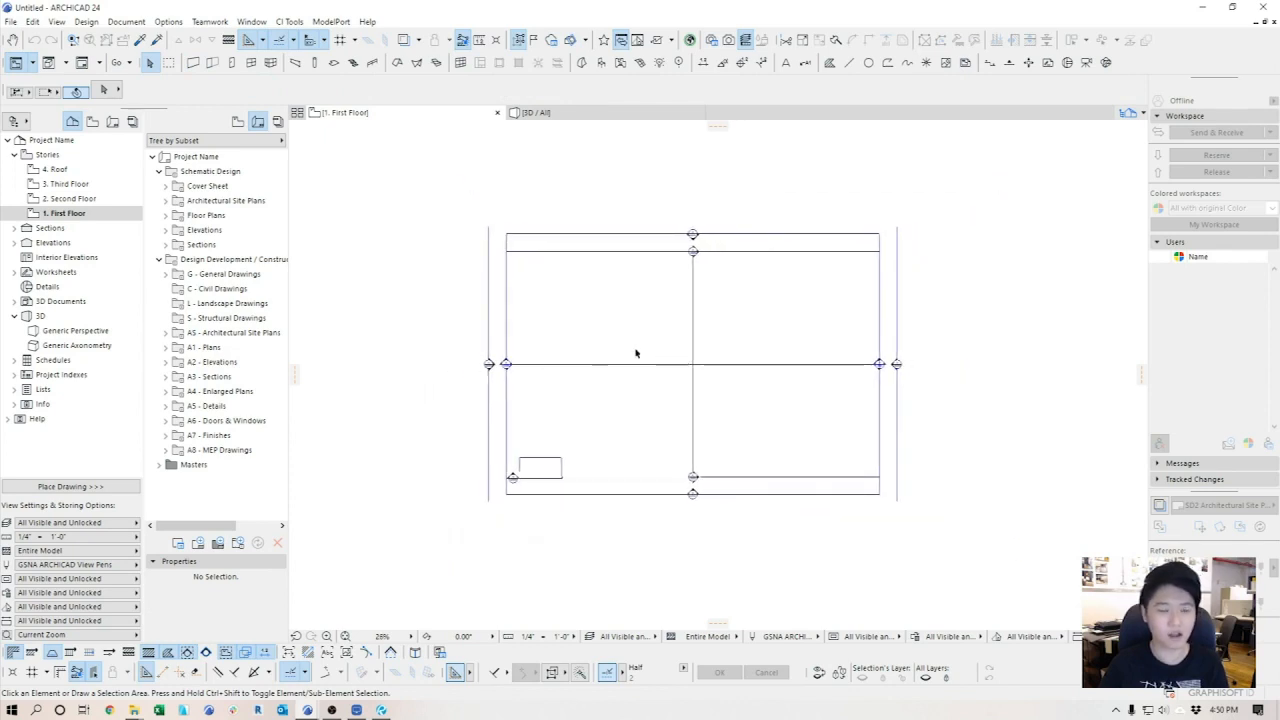
{"action": "middle_click_drag", "start_coordinate": [642, 230], "coordinate": [774, 232]}
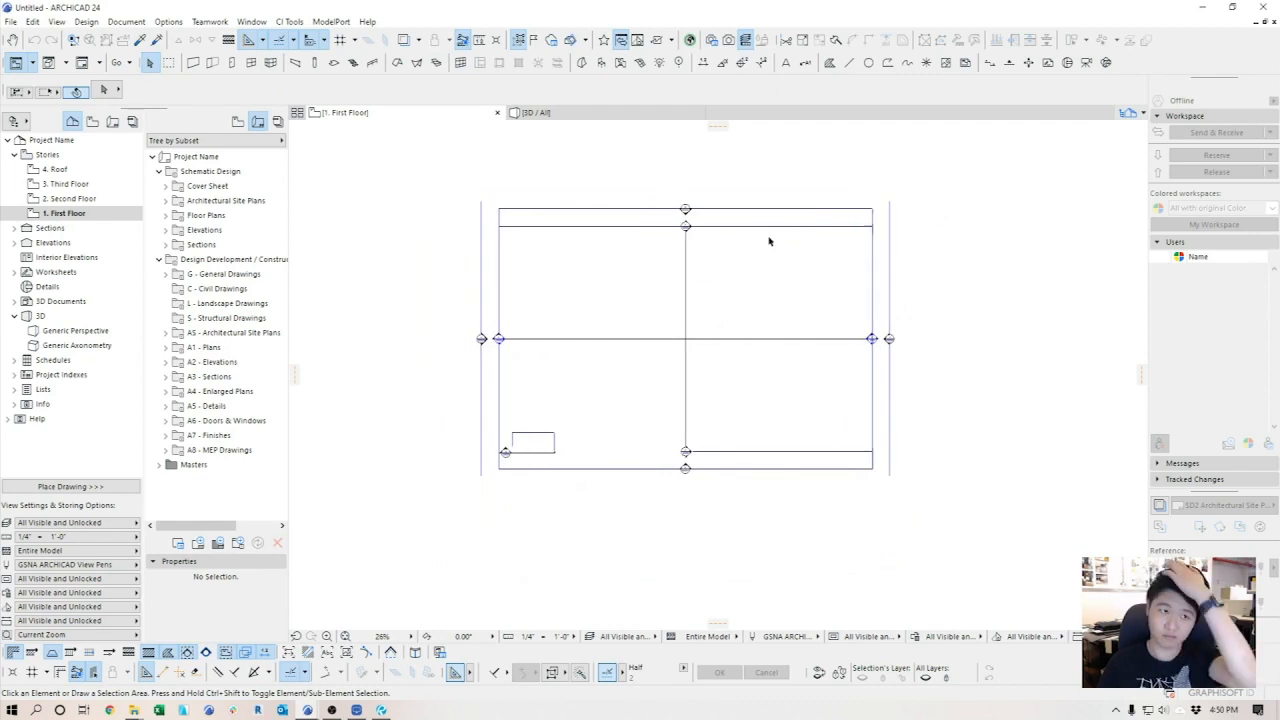
- Open the Property Manager and look through its existing property groups down to the stair and wall tile properties
{"action": "left_click", "coordinate": [168, 22]}
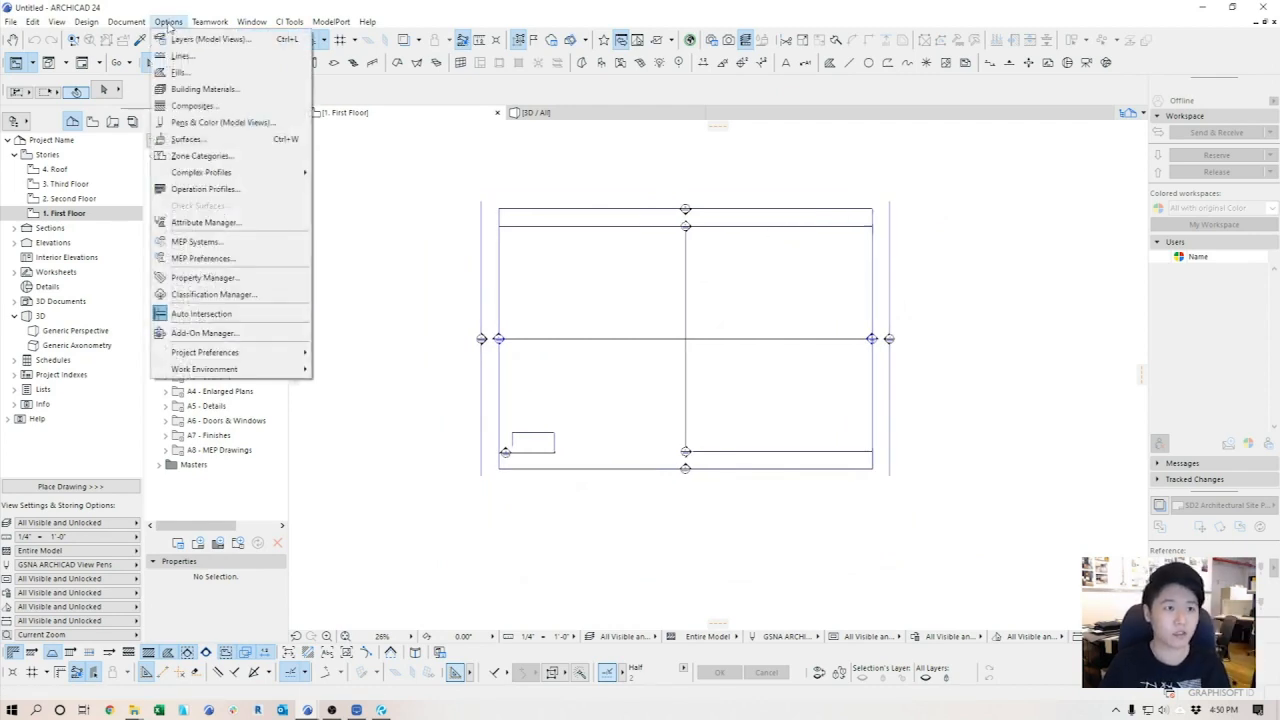
{"action": "left_click", "coordinate": [242, 280]}
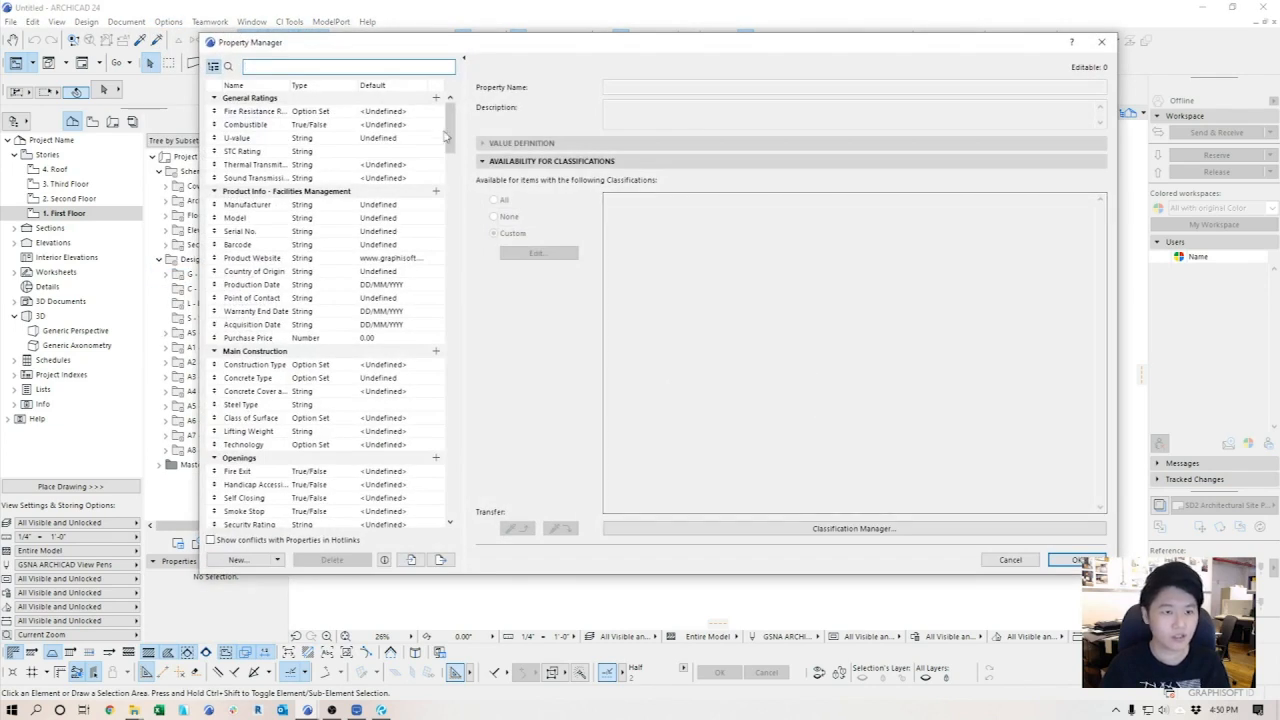
{"action": "scroll", "coordinate": [448, 120], "scroll_direction": "down", "scroll_amount": 2}
{"action": "scroll", "coordinate": [451, 112], "scroll_direction": "up", "scroll_amount": 2}
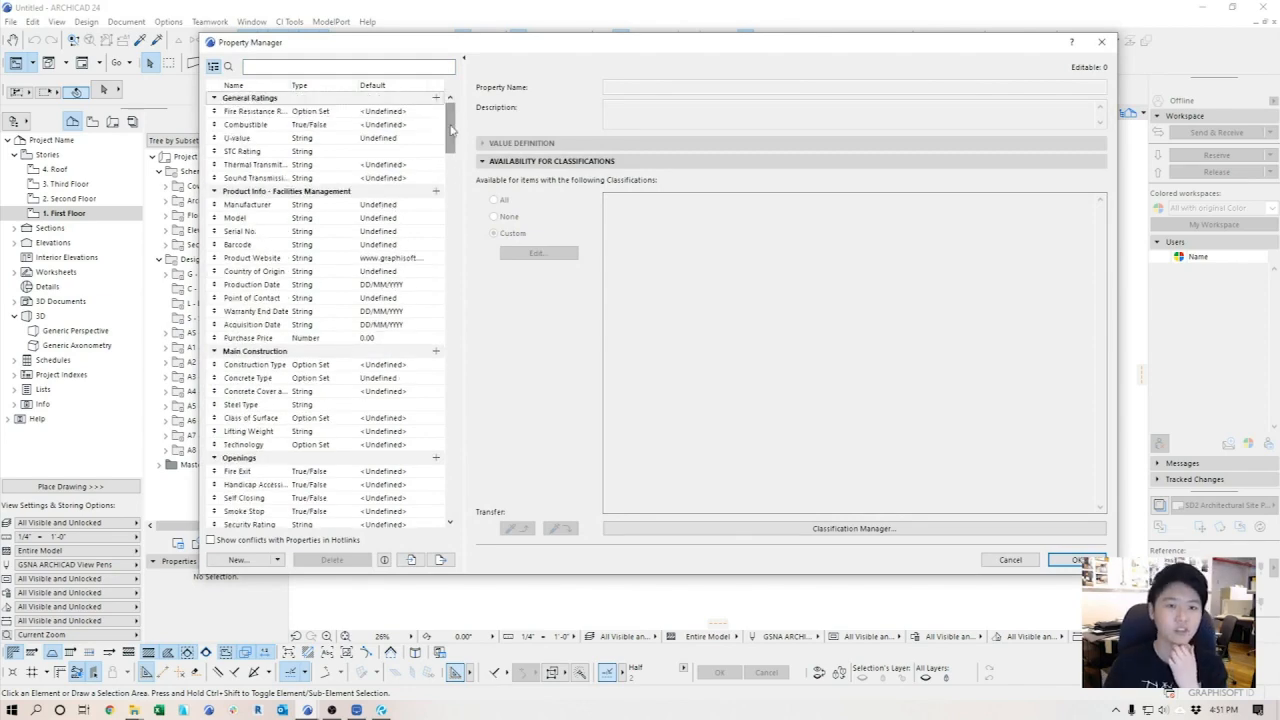
{"action": "left_click_drag", "start_coordinate": [451, 127], "coordinate": [449, 341]}
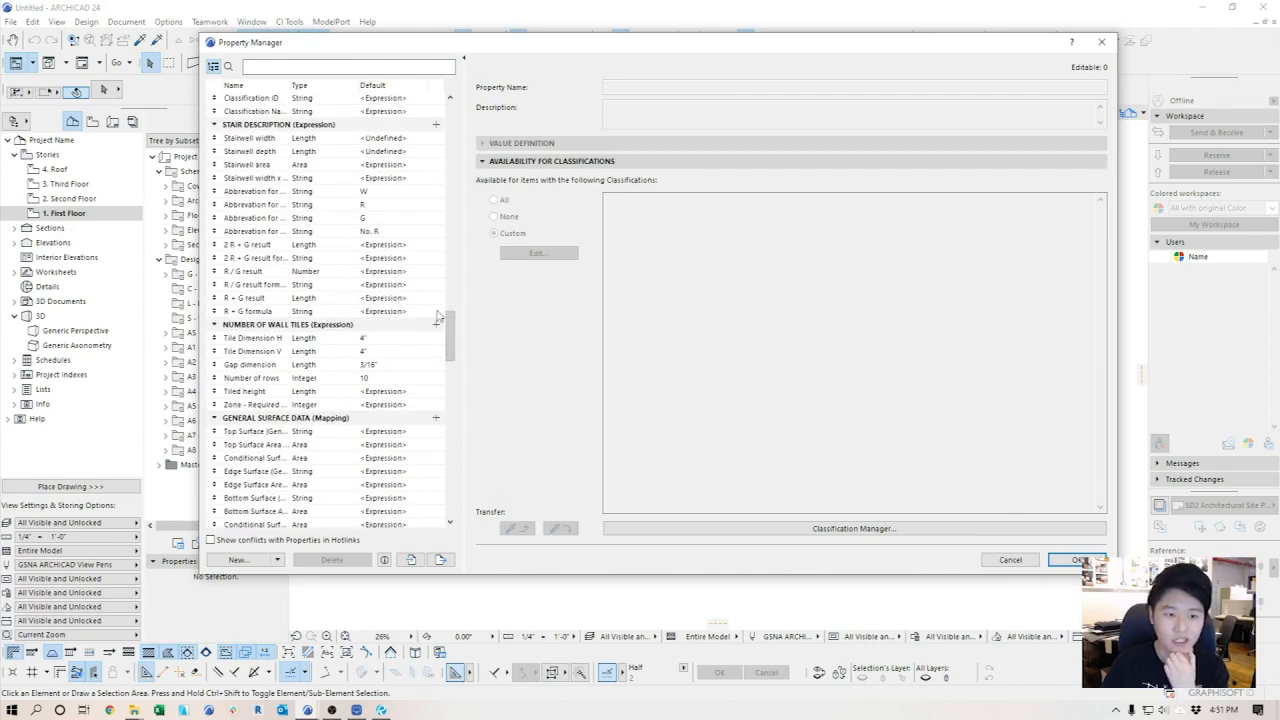
{"action": "scroll", "coordinate": [455, 341], "scroll_direction": "down", "scroll_amount": 2}
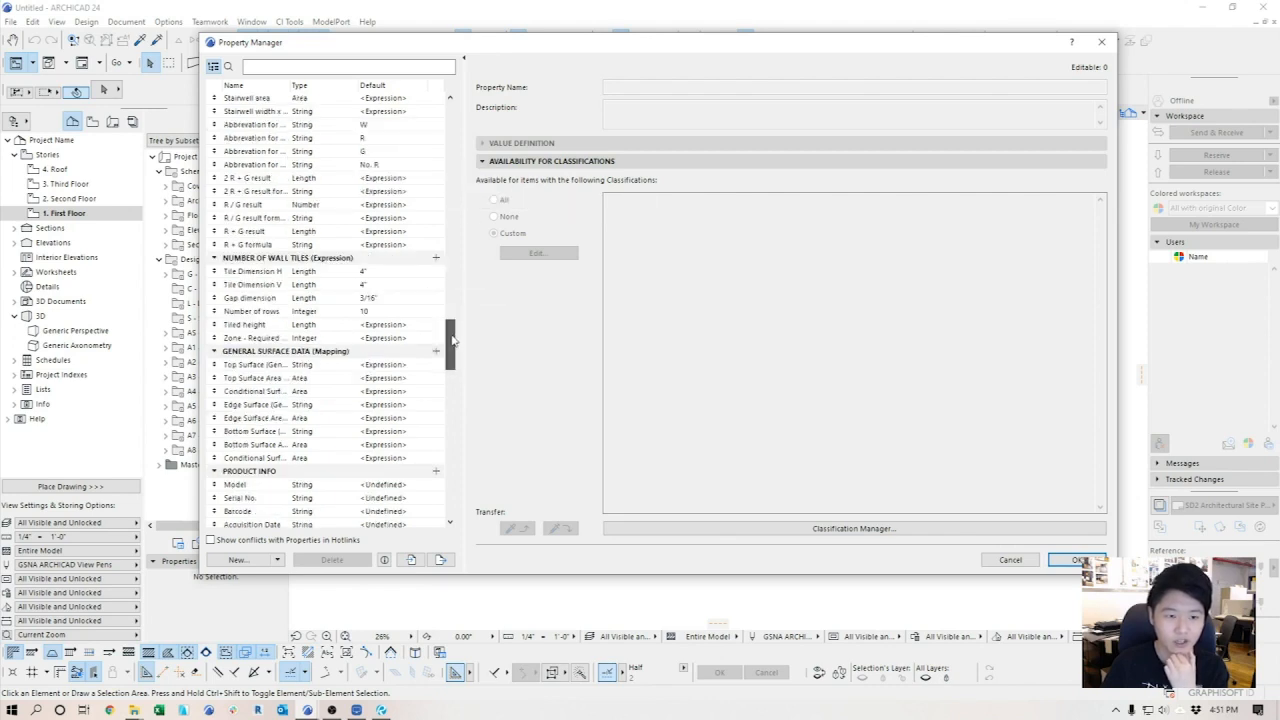
{"action": "scroll", "coordinate": [455, 348], "scroll_direction": "up", "scroll_amount": 5}
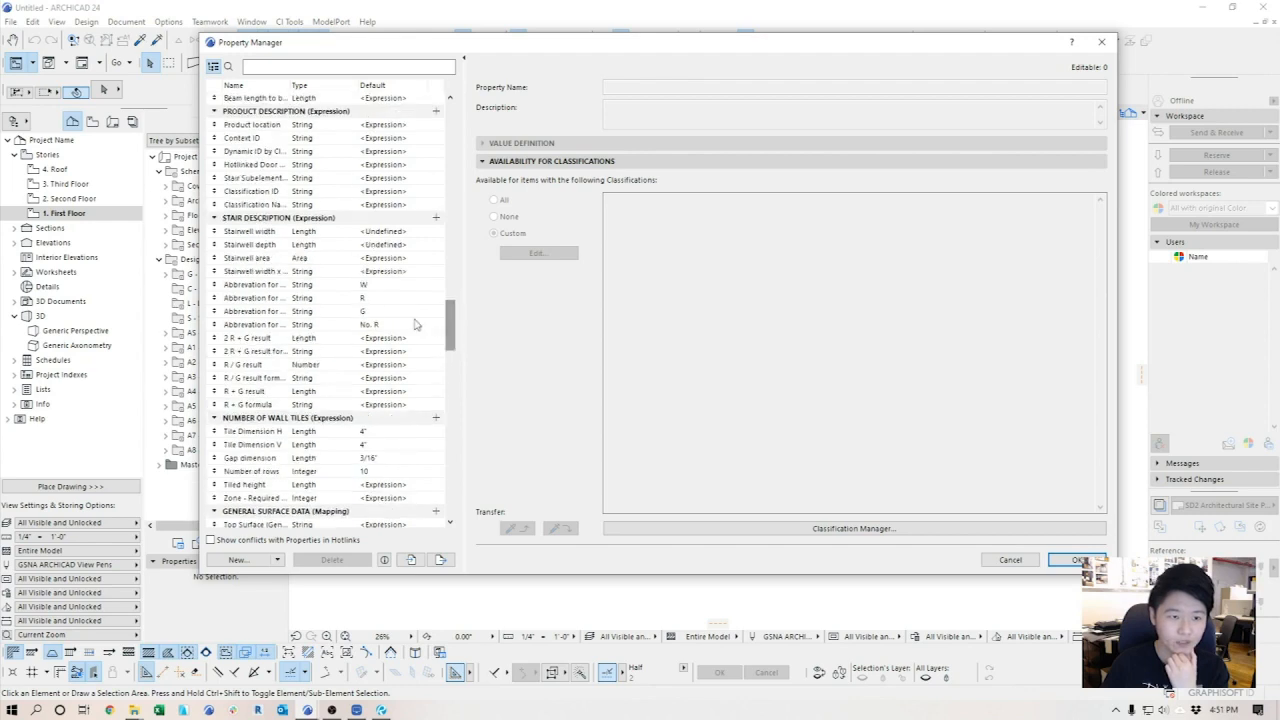
- Examine the definitions of the Abbrevation for Stair Width and 2 R + G result properties, including the available data types
{"action": "left_click", "coordinate": [262, 286]}
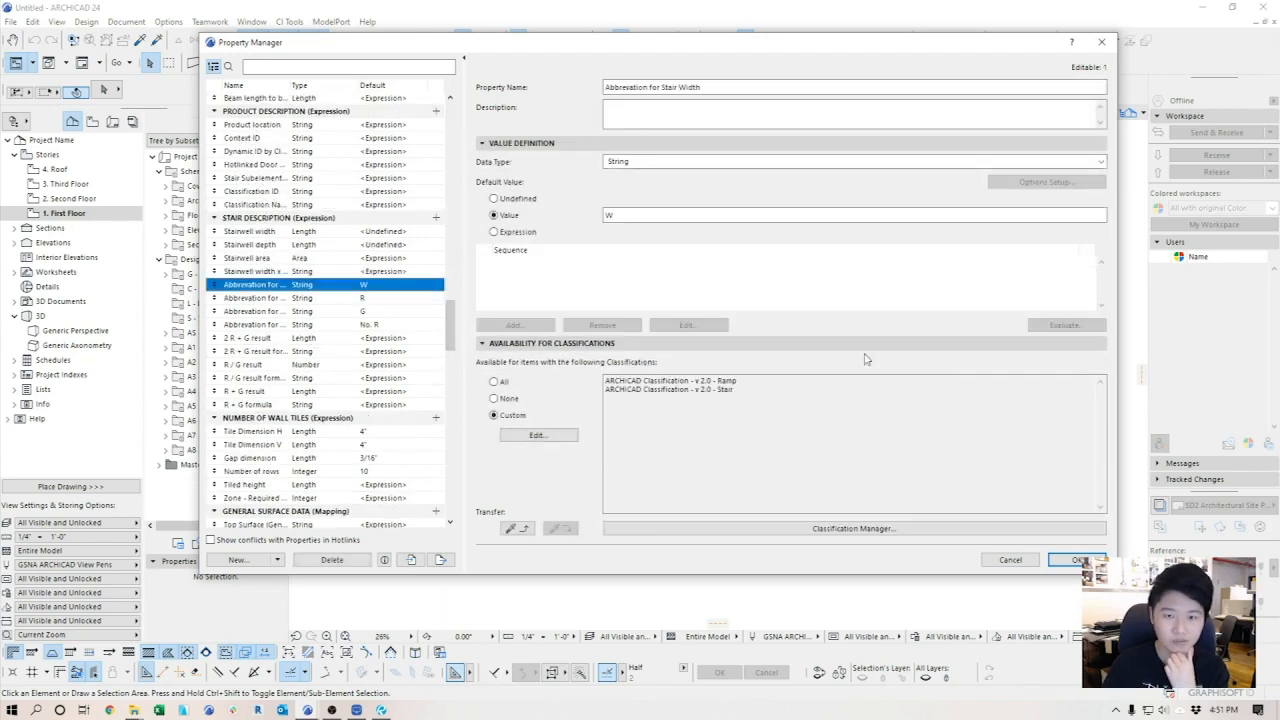
{"action": "left_click", "coordinate": [664, 167]}
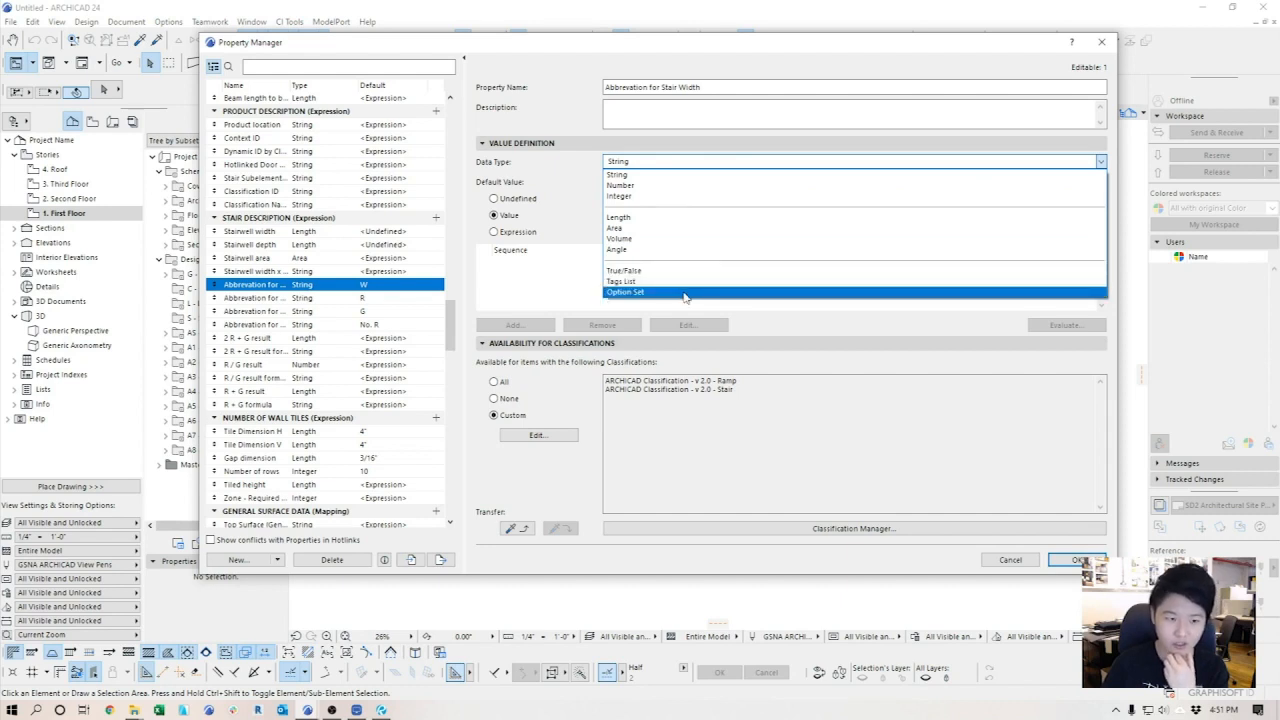
{"action": "left_click", "coordinate": [451, 316]}
{"action": "left_click_drag", "start_coordinate": [451, 317], "coordinate": [453, 319]}
{"action": "left_click", "coordinate": [322, 325]}
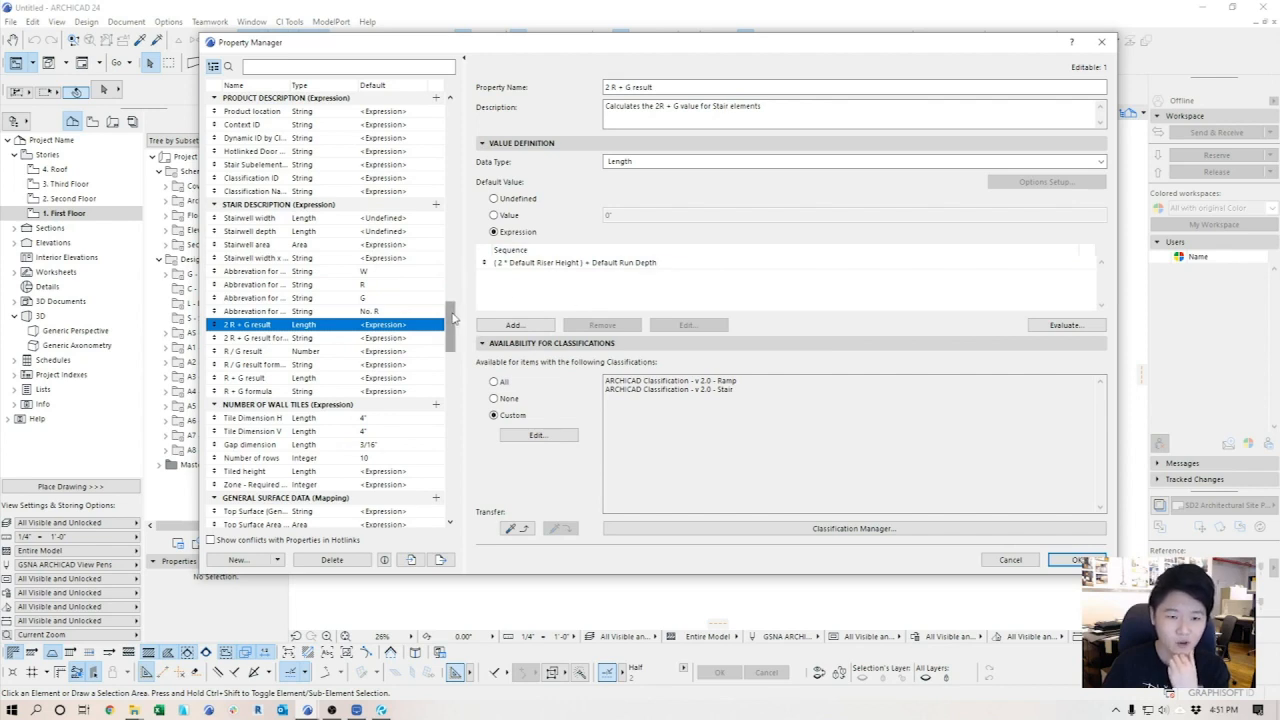
- Create a new property group named ARCHINTENSIVE
{"action": "scroll", "coordinate": [452, 323], "scroll_direction": "down", "scroll_amount": 2}
{"action": "left_click_drag", "start_coordinate": [452, 323], "coordinate": [452, 490]}
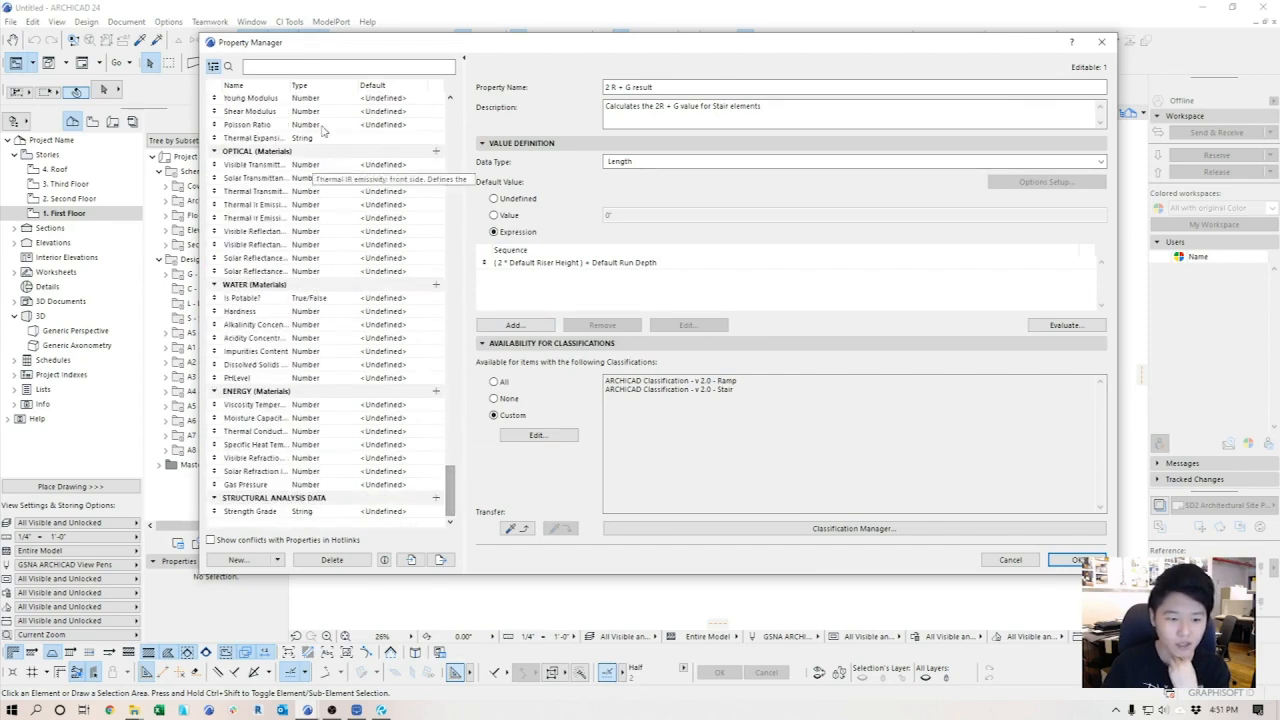
{"action": "left_click", "coordinate": [238, 560]}
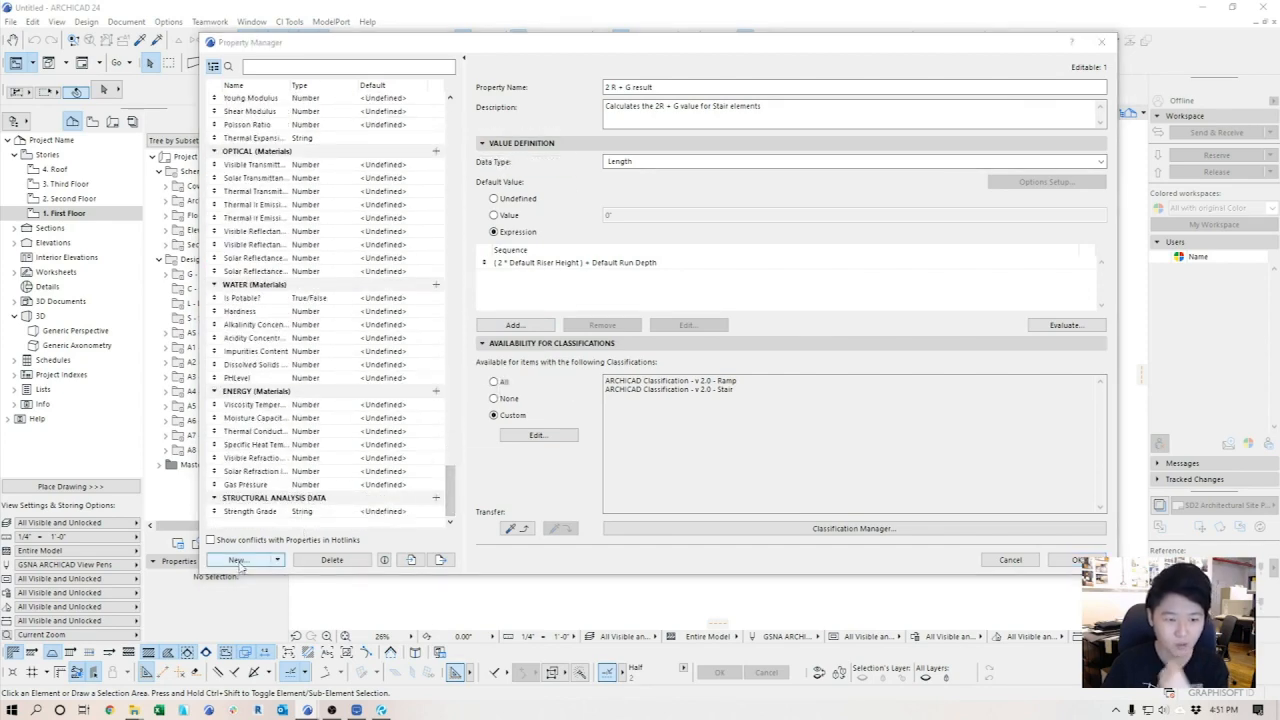
{"action": "left_click", "coordinate": [628, 235]}
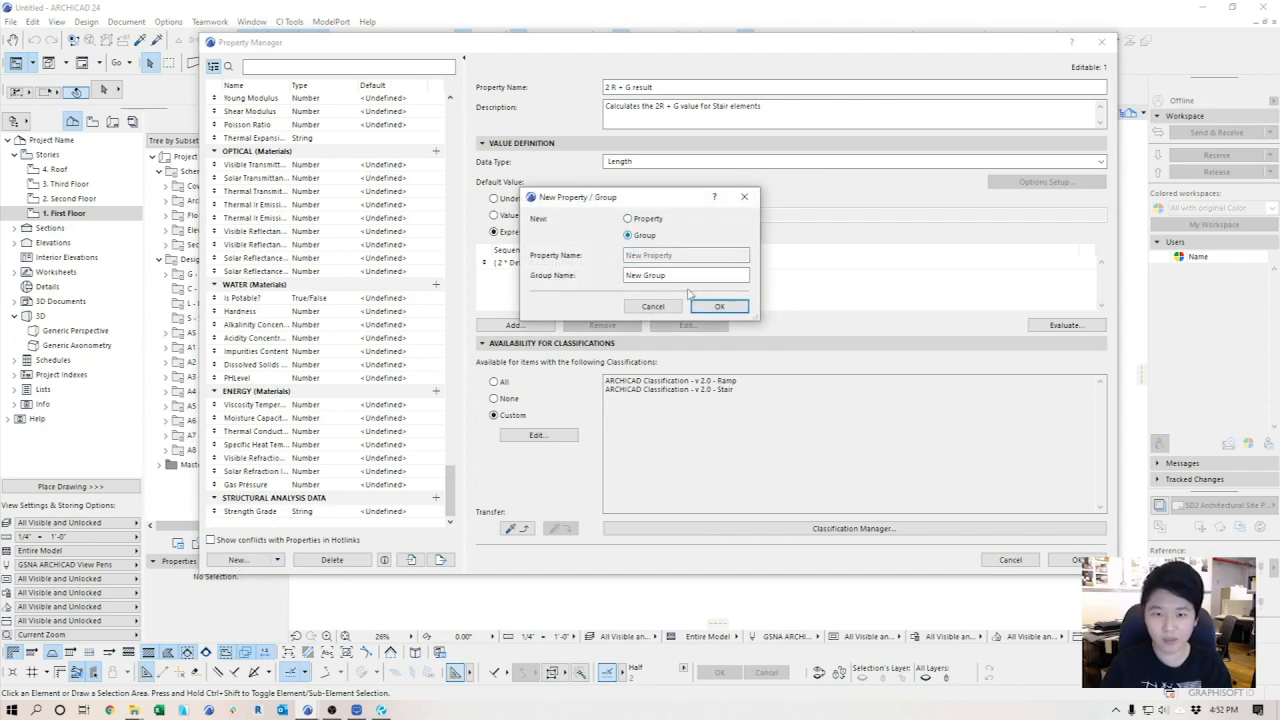
{"action": "type", "text": "ARCHINTENSIVE"}
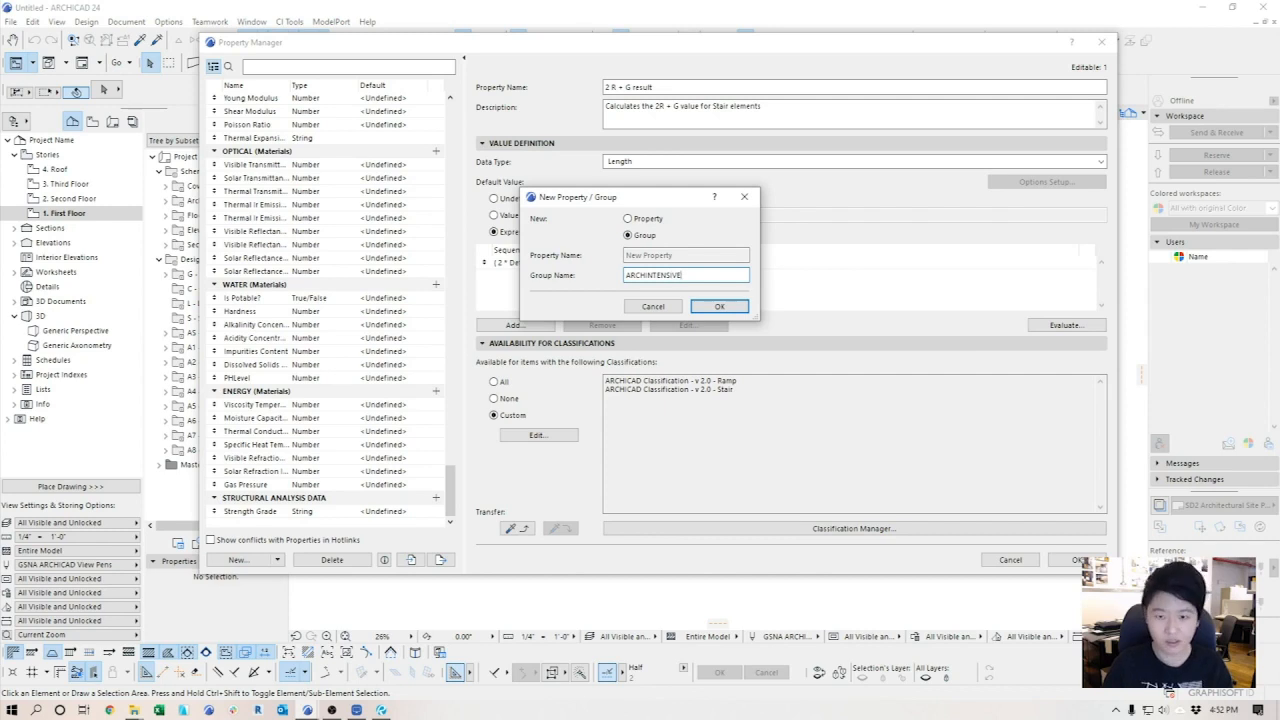
{"action": "left_click", "coordinate": [738, 307]}
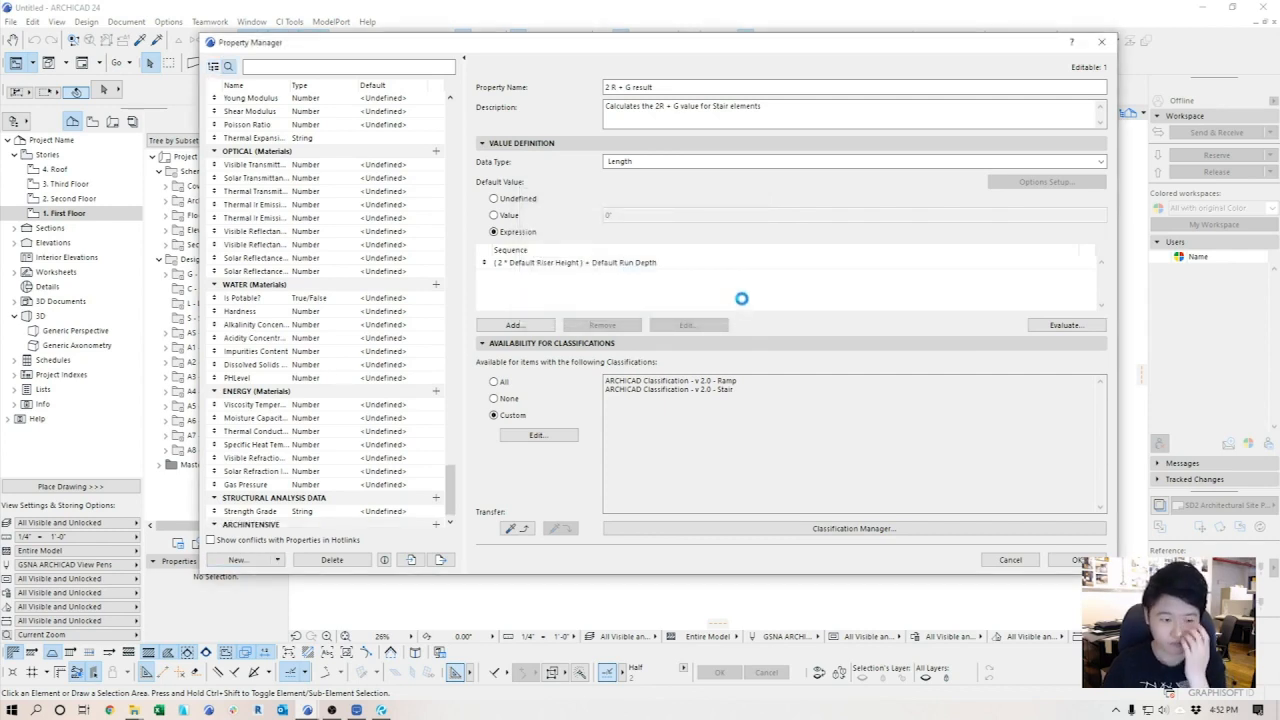
- Add a new property named Furniture List to the ARCHINTENSIVE group
{"action": "scroll", "coordinate": [324, 407], "scroll_direction": "down", "scroll_amount": 1}
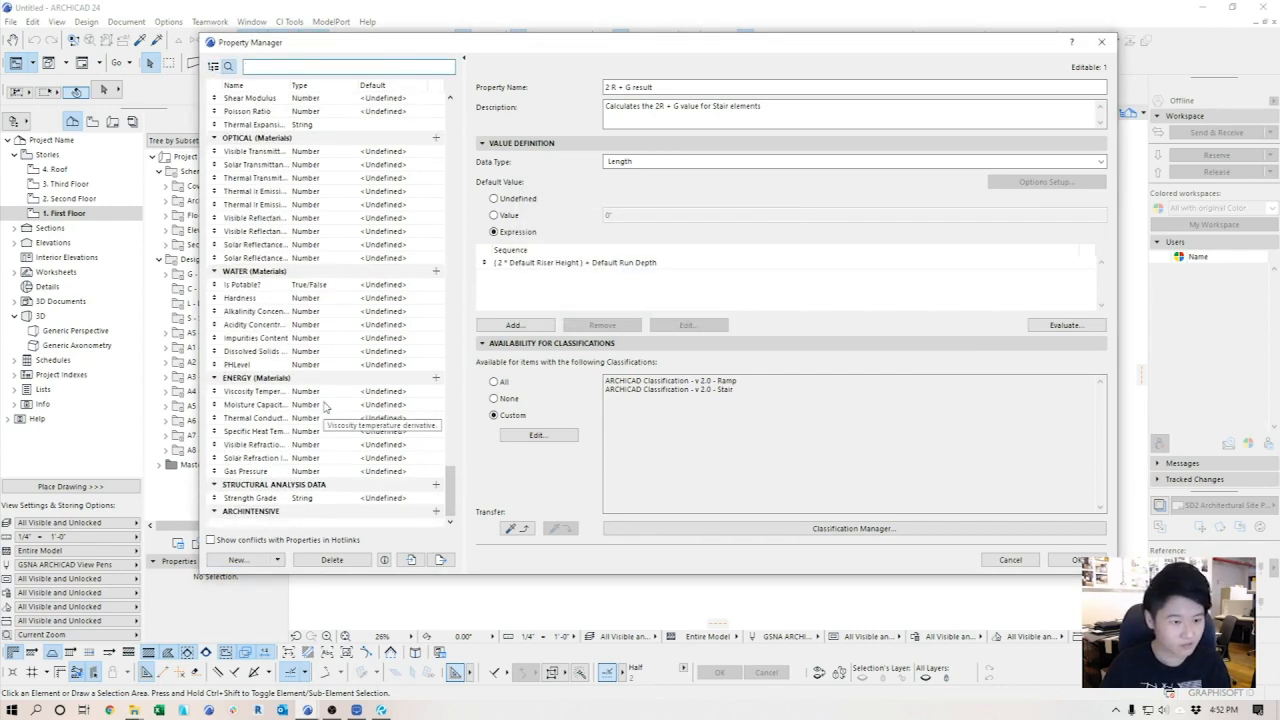
{"action": "left_click", "coordinate": [300, 511]}
{"action": "left_click", "coordinate": [436, 512]}
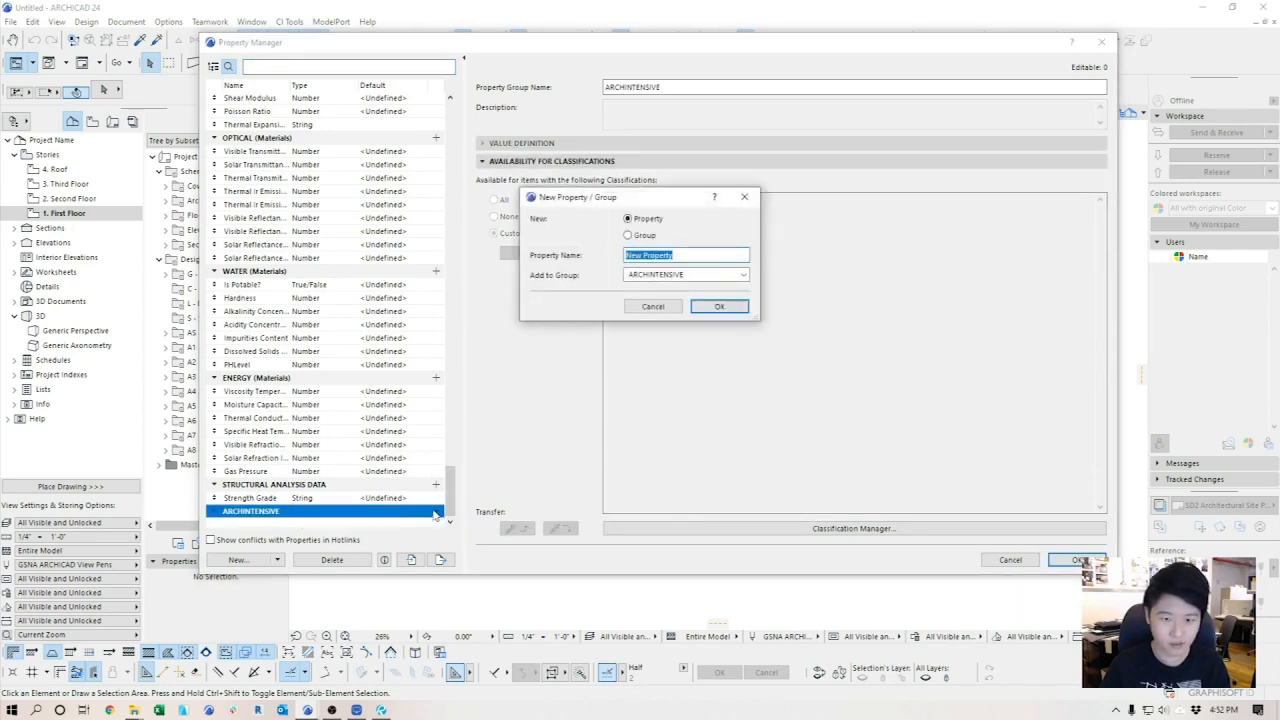
{"action": "type", "text": "Furniture List"}
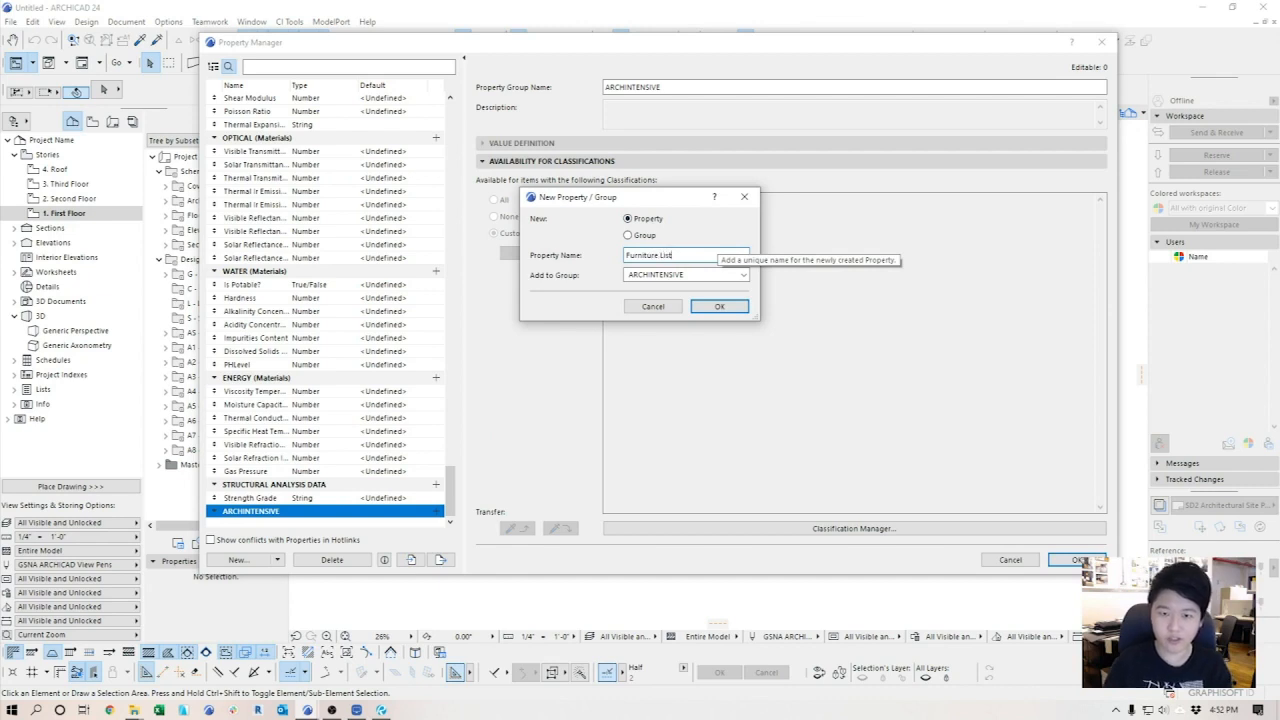
{"action": "left_click", "coordinate": [718, 306]}
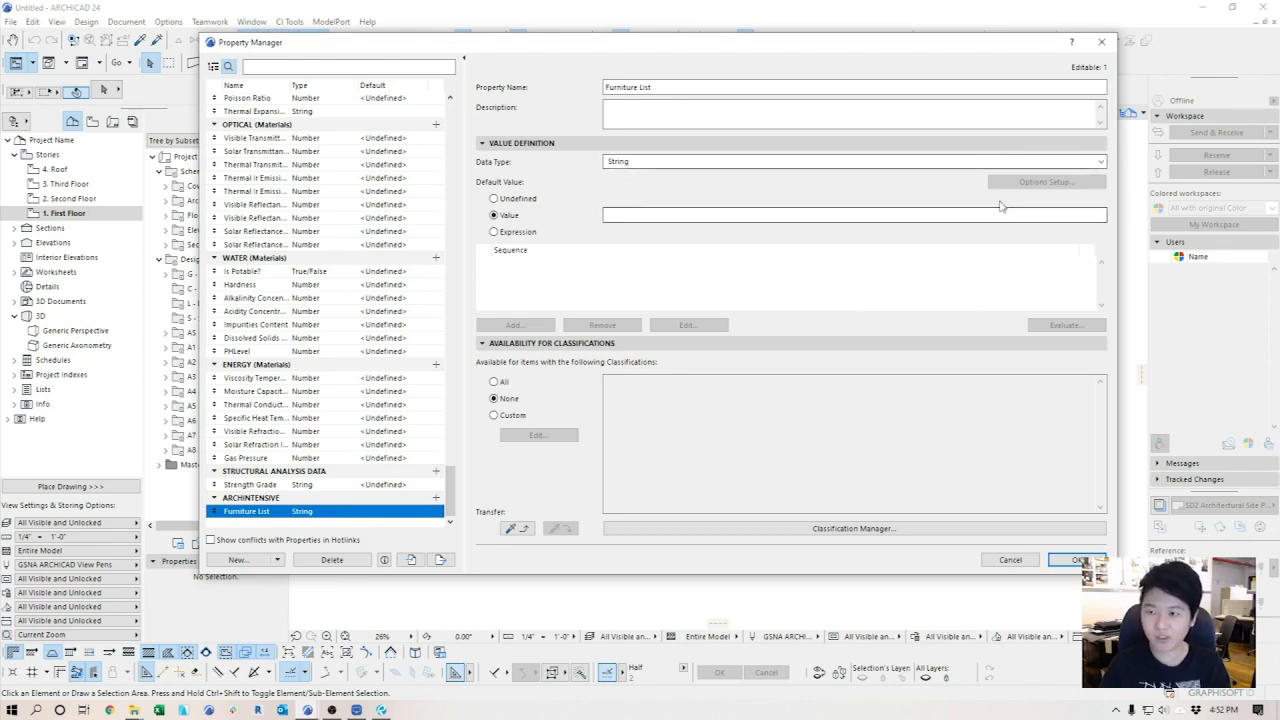
- Set the Furniture List data type to Option Set and name its first option "CH01 - BRAND - MODEL - COLOR"
{"action": "left_click", "coordinate": [763, 162]}
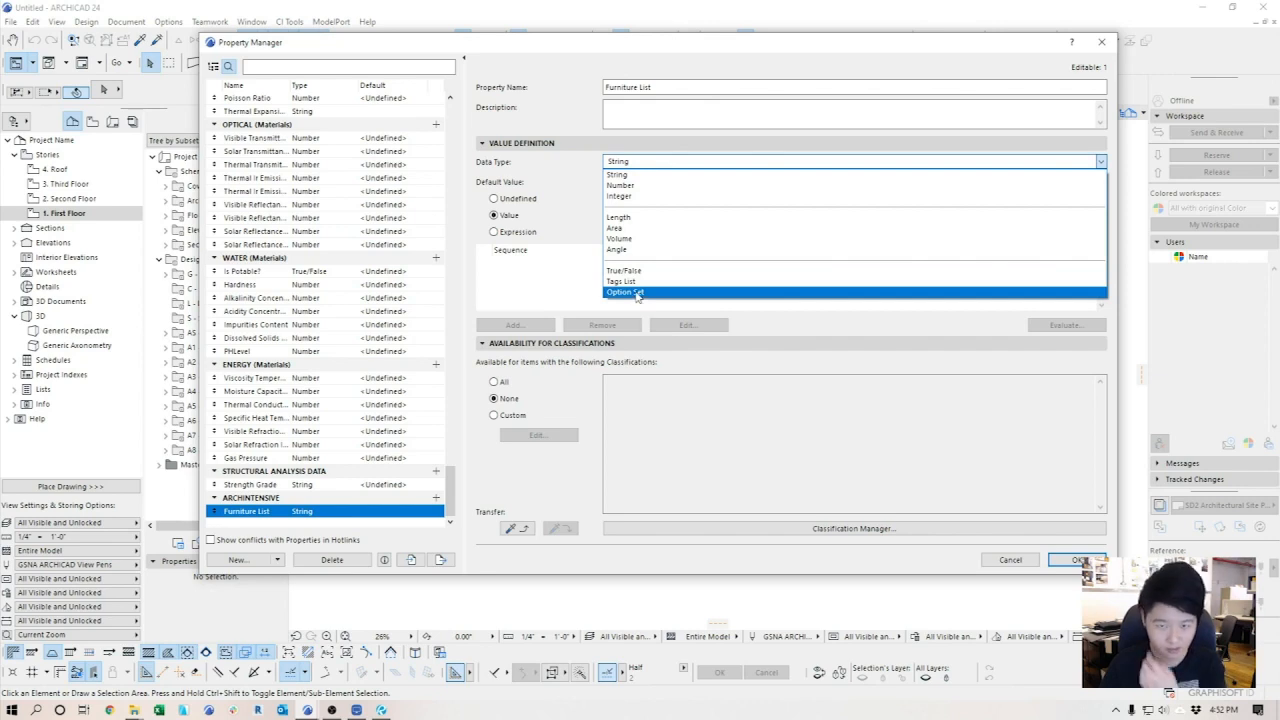
{"action": "left_click", "coordinate": [636, 292]}
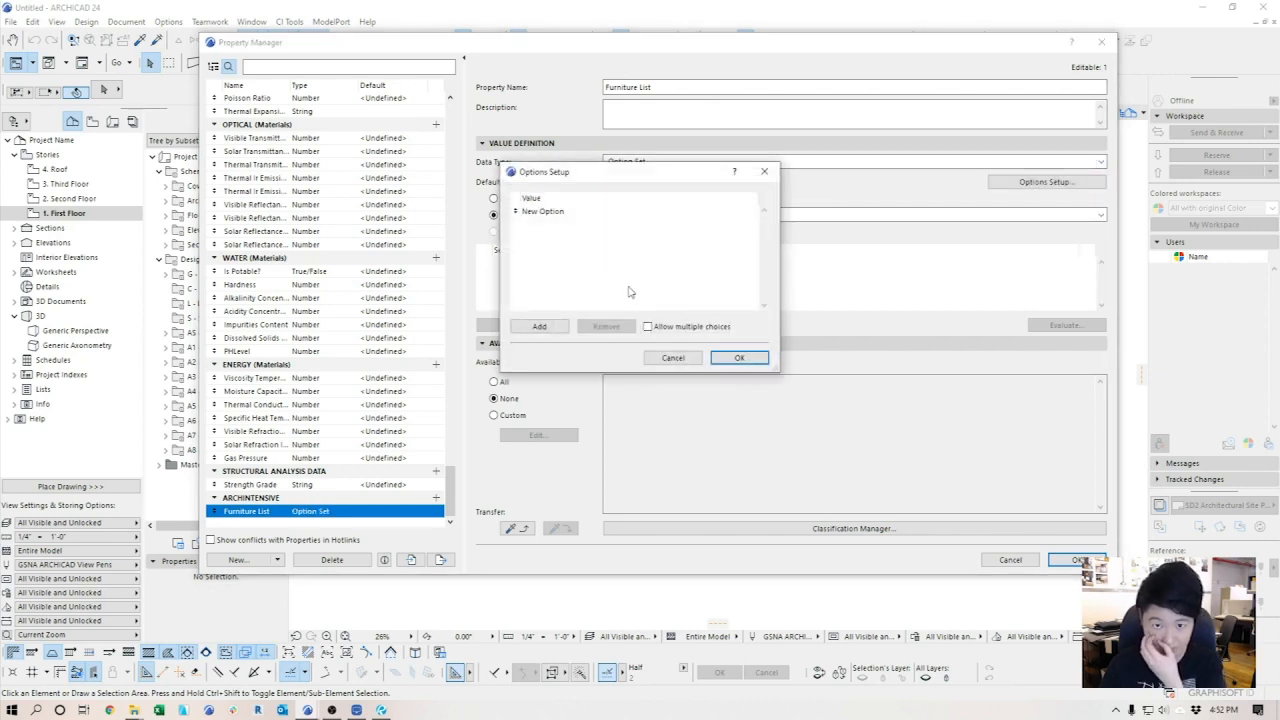
{"action": "double_click", "coordinate": [568, 212]}
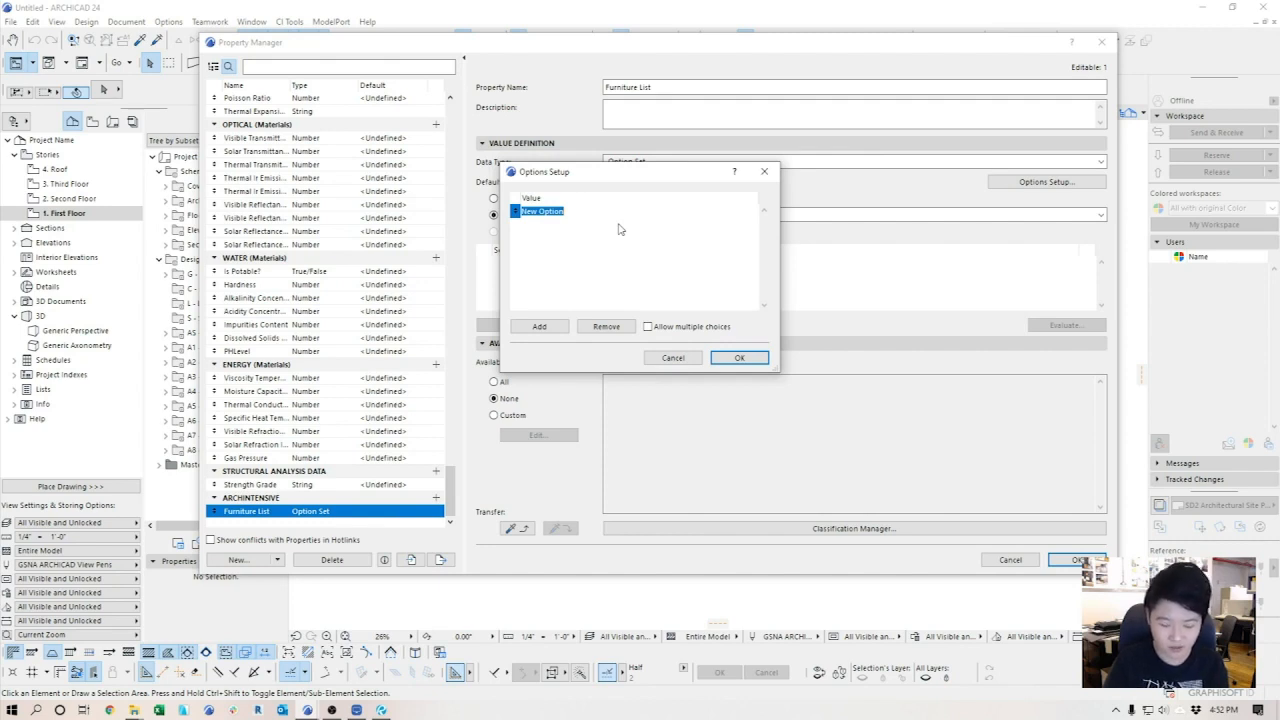
{"action": "type", "text": "CH01"}
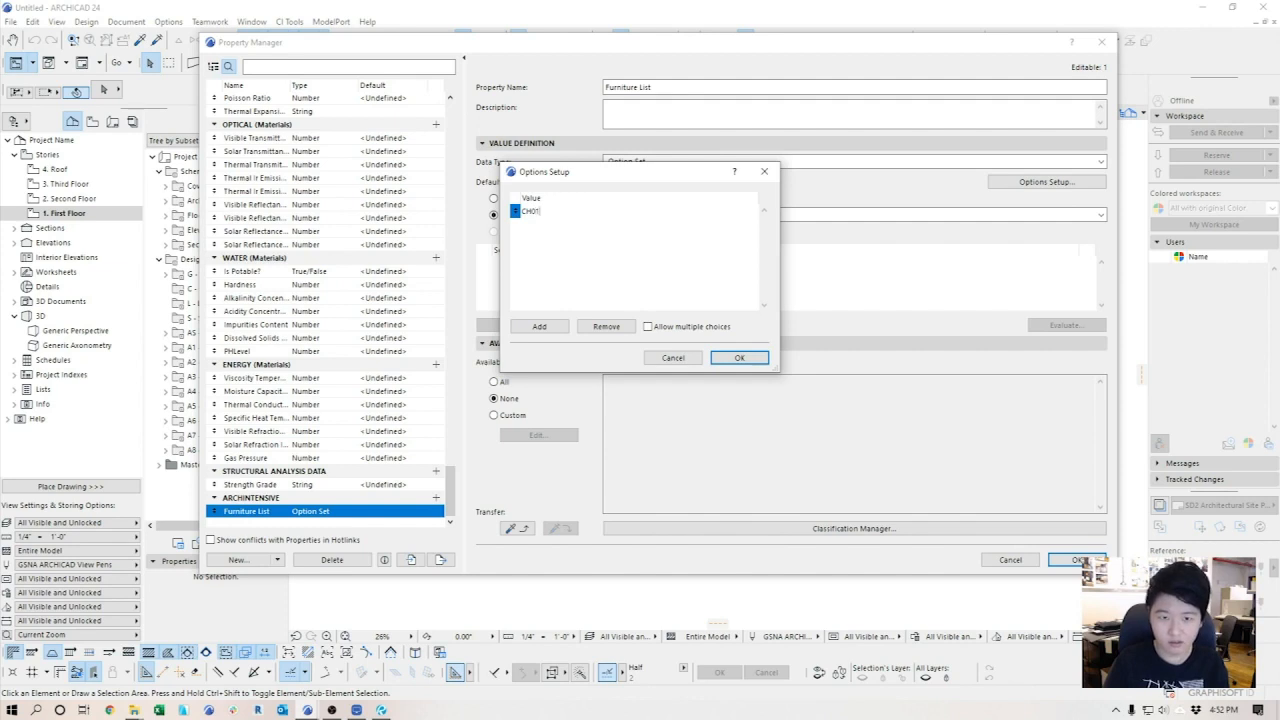
{"action": "type", "text": " - BRAND - MODEL"}
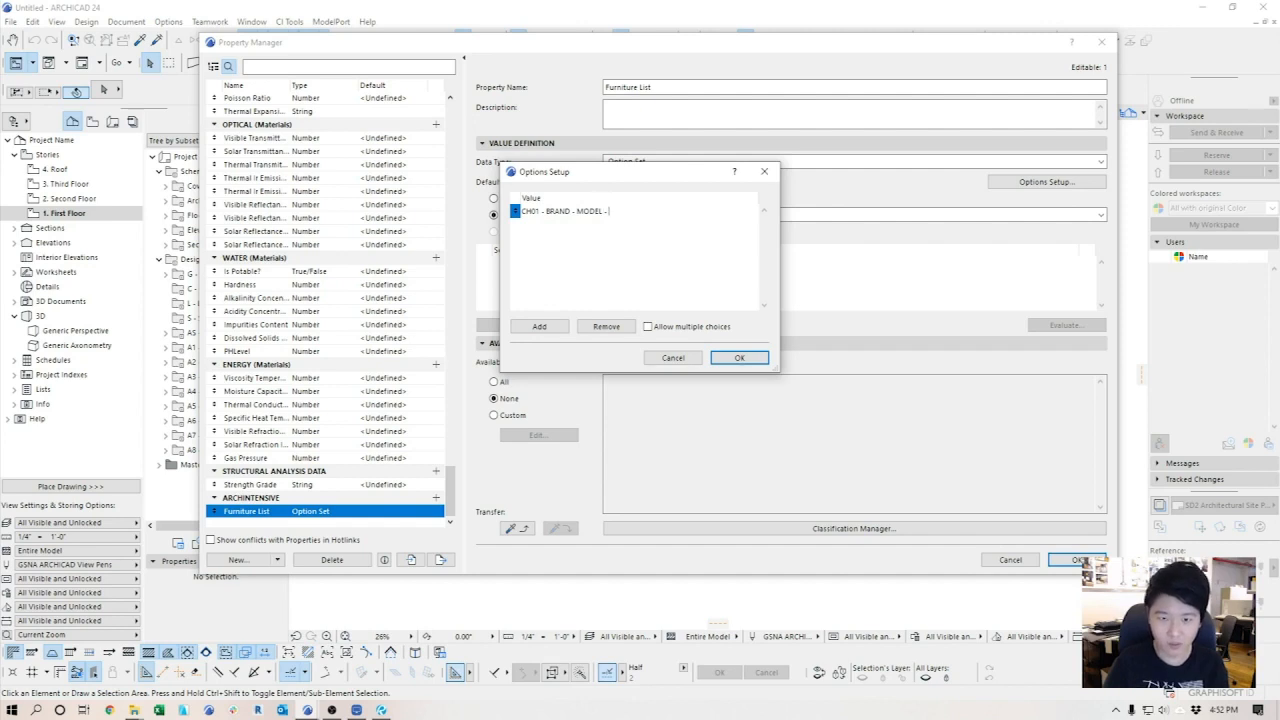
{"action": "type", "text": " - COLOR"}
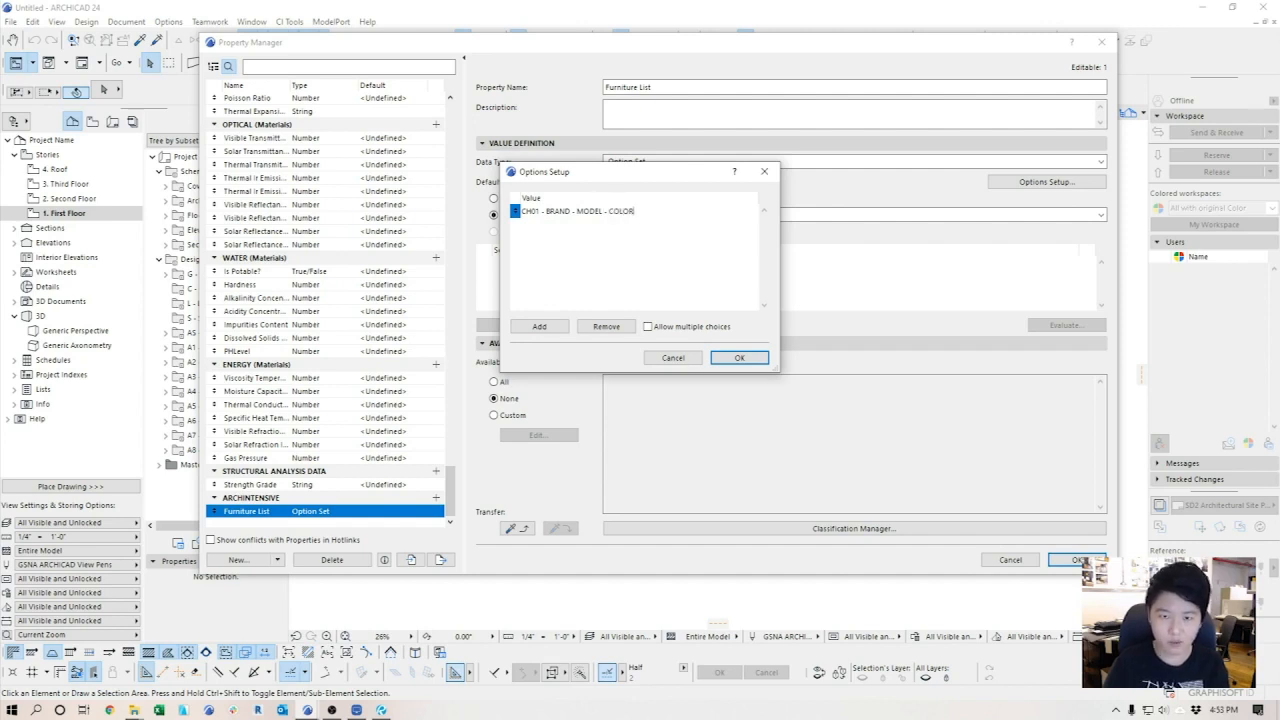
- Add a second option named "CH02 - WEST ELM - CHAIR - LEATHER" to the Furniture List option set
{"action": "left_click", "coordinate": [536, 329]}
{"action": "type", "text": "CH02"}
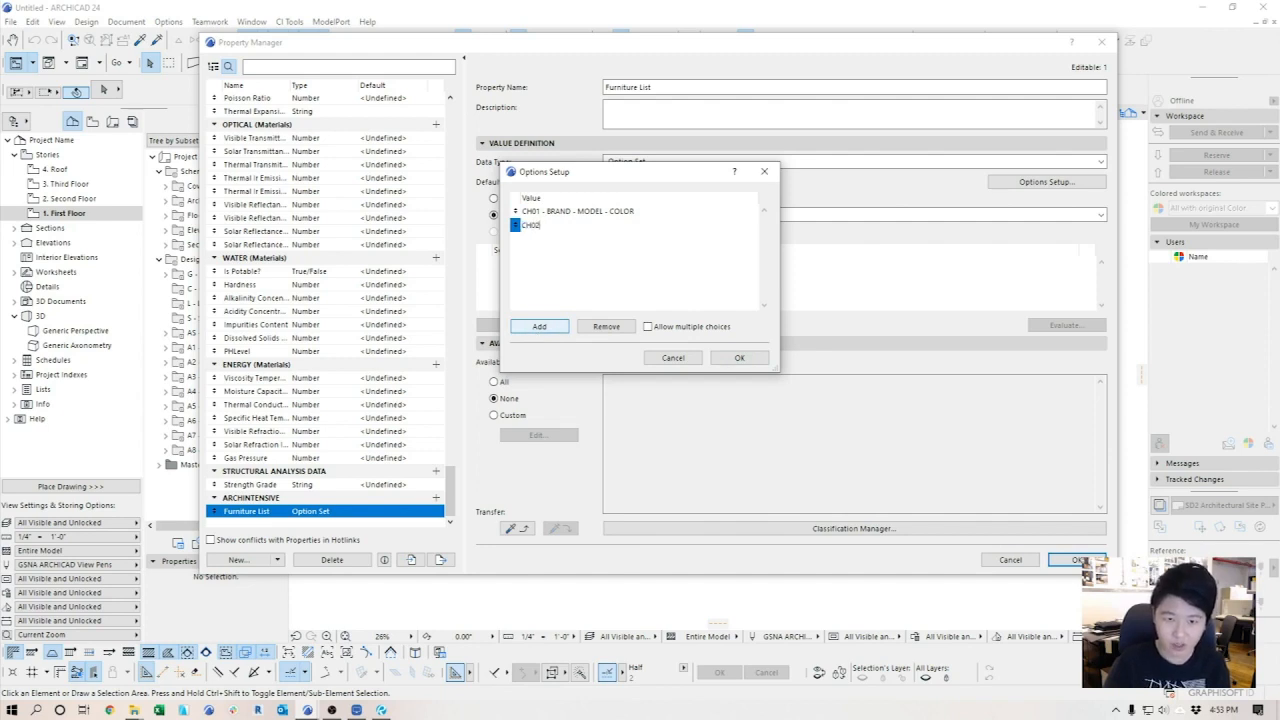
{"action": "type", "text": " - WEST ELM - CHAIR"}
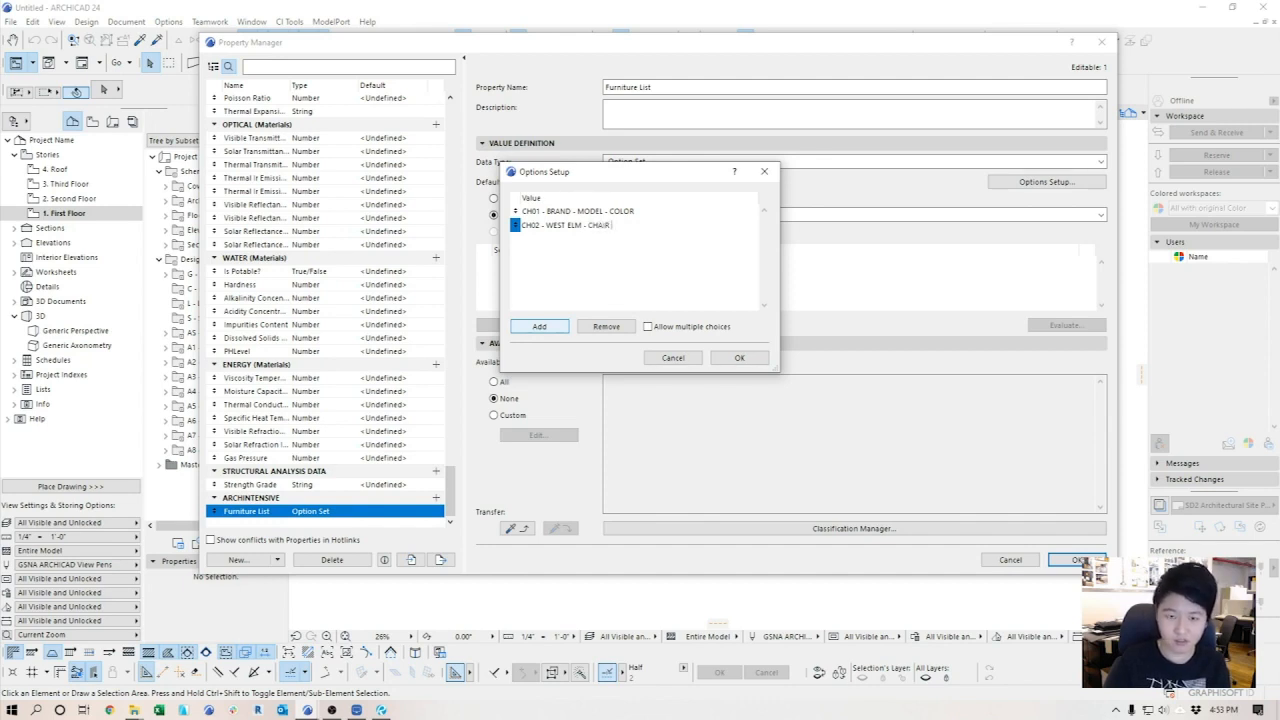
{"action": "type", "text": " - LETTHER"}
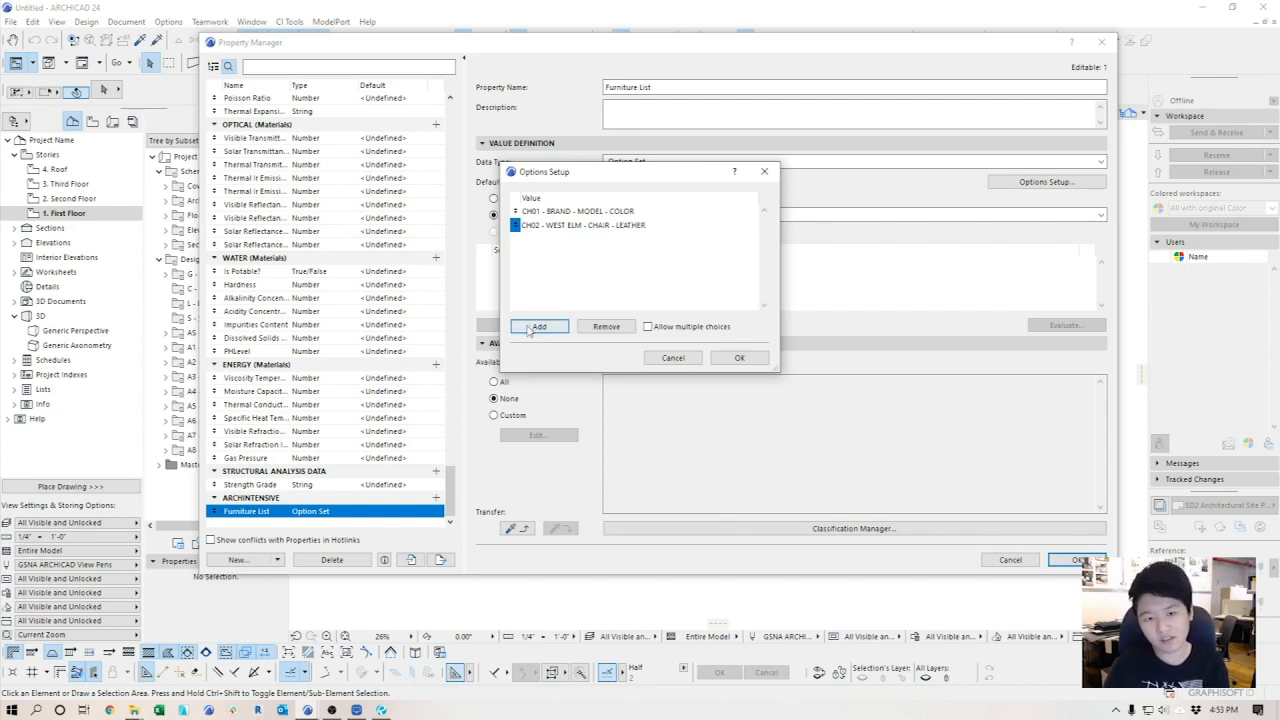
- Add a third option named "CT01 - WEST ELM - COFFEE TABLE - BLACK / GLASS" and accept the options setup
{"action": "left_click", "coordinate": [535, 328]}
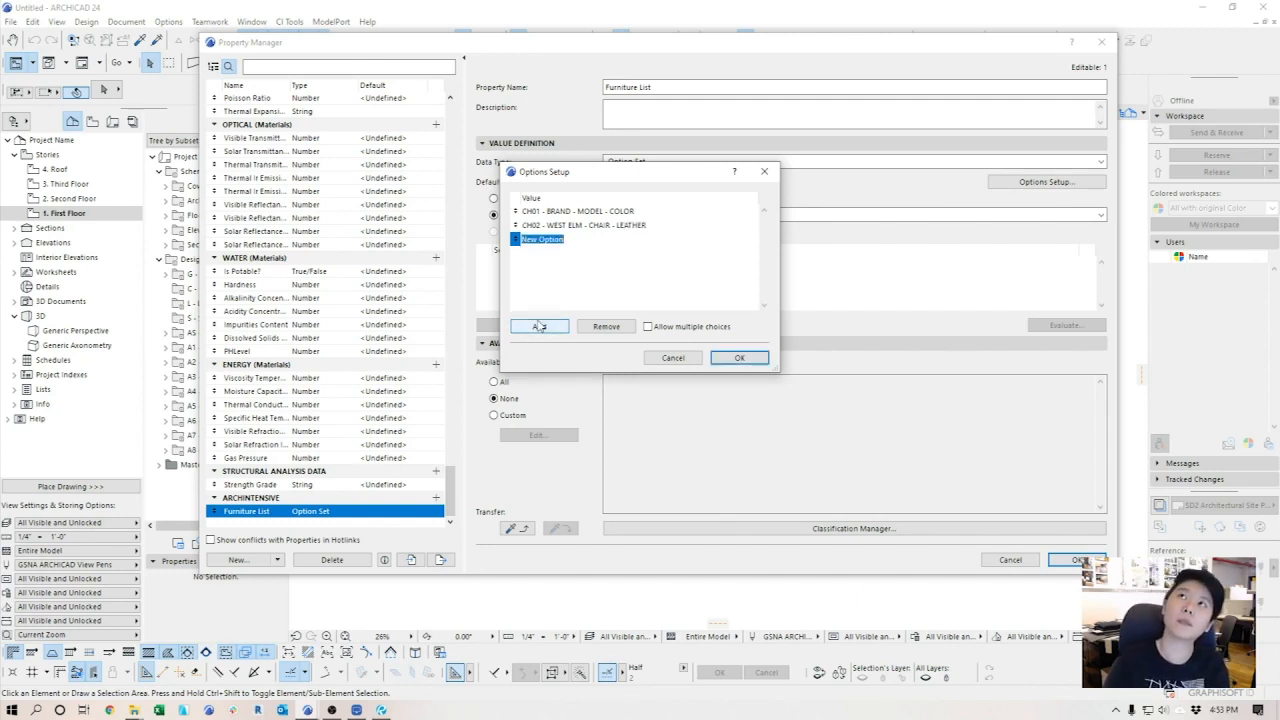
{"action": "type", "text": "CT01"}
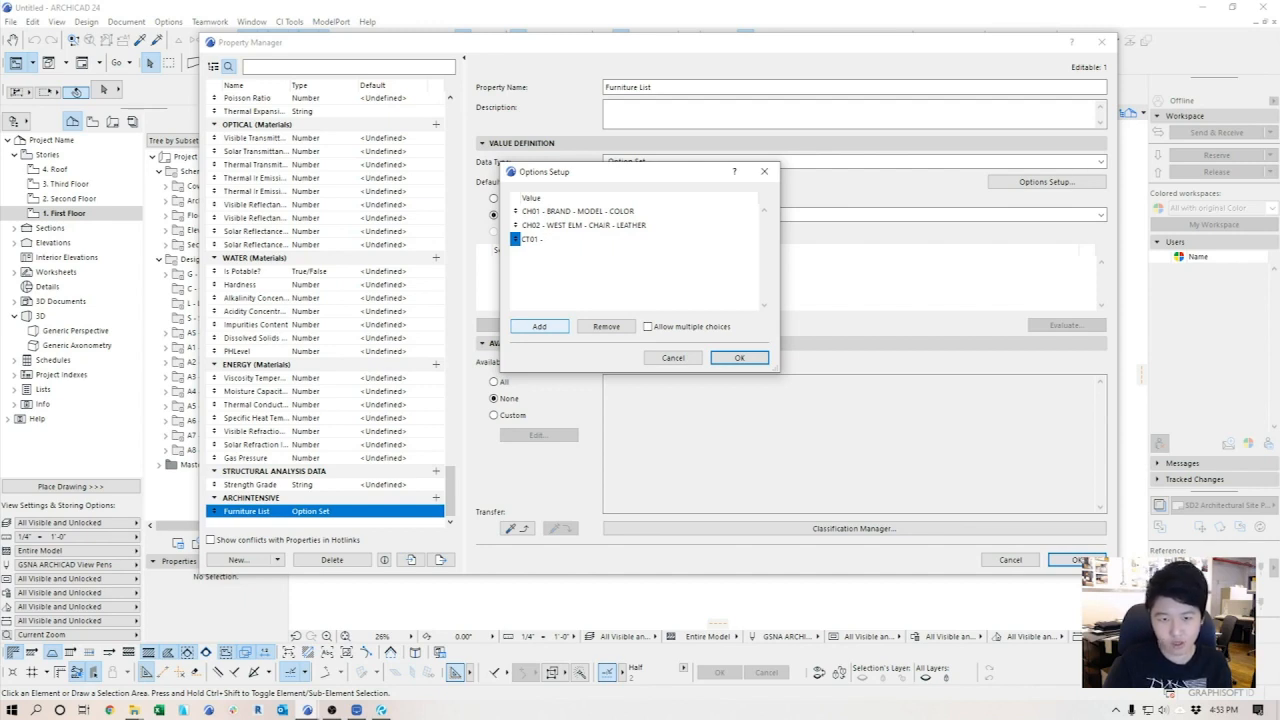
{"action": "type", "text": "- WEST ELM"}
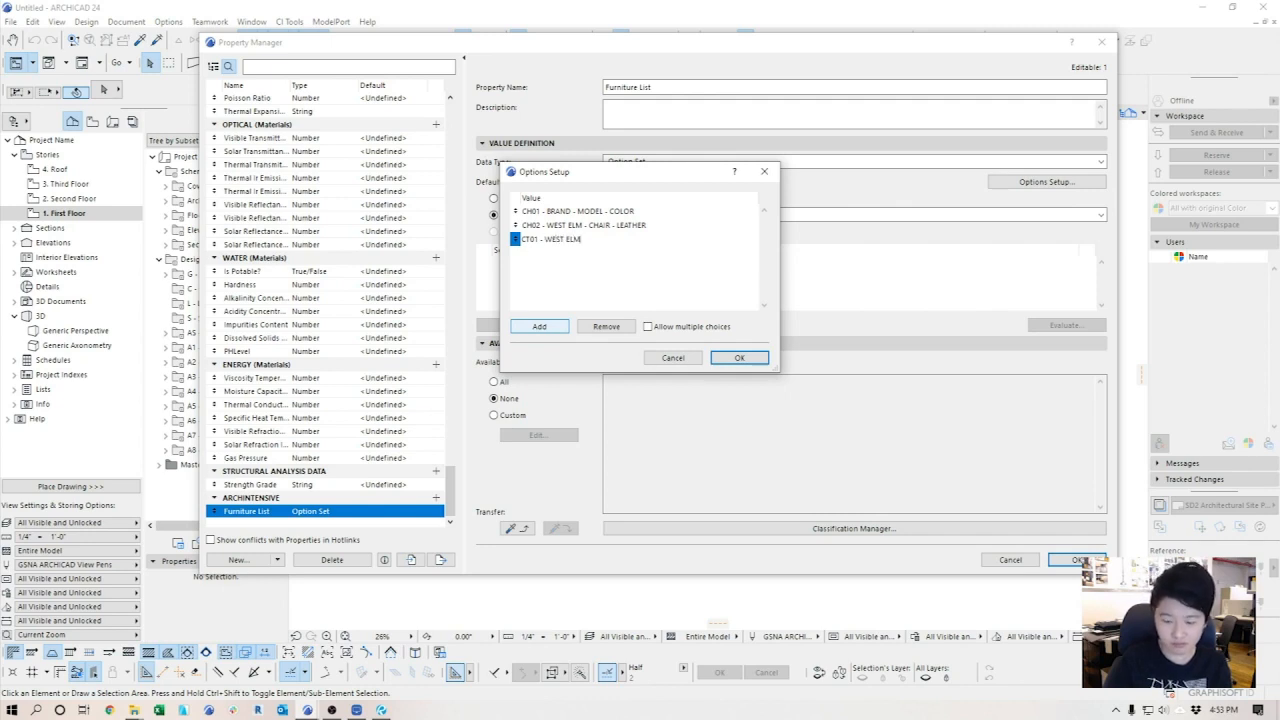
{"action": "type", "text": " - COFFEE TABLE - BLACK"}
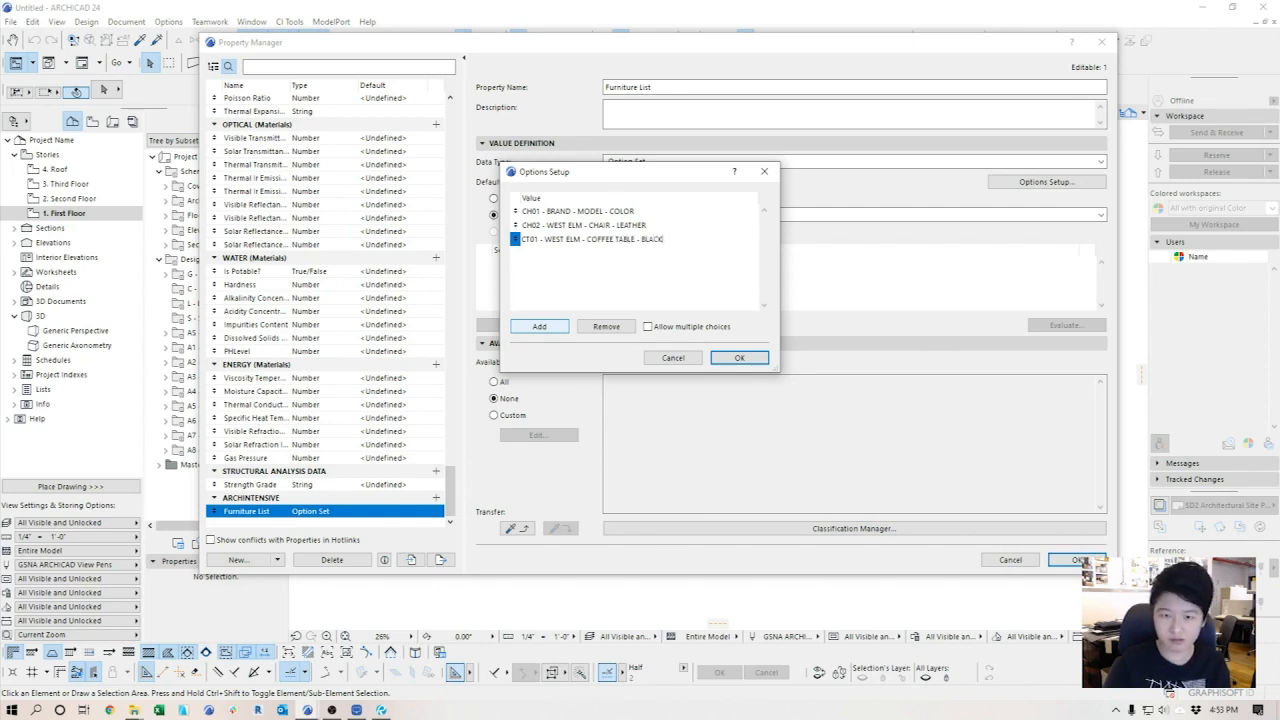
{"action": "type", "text": "GLASS"}
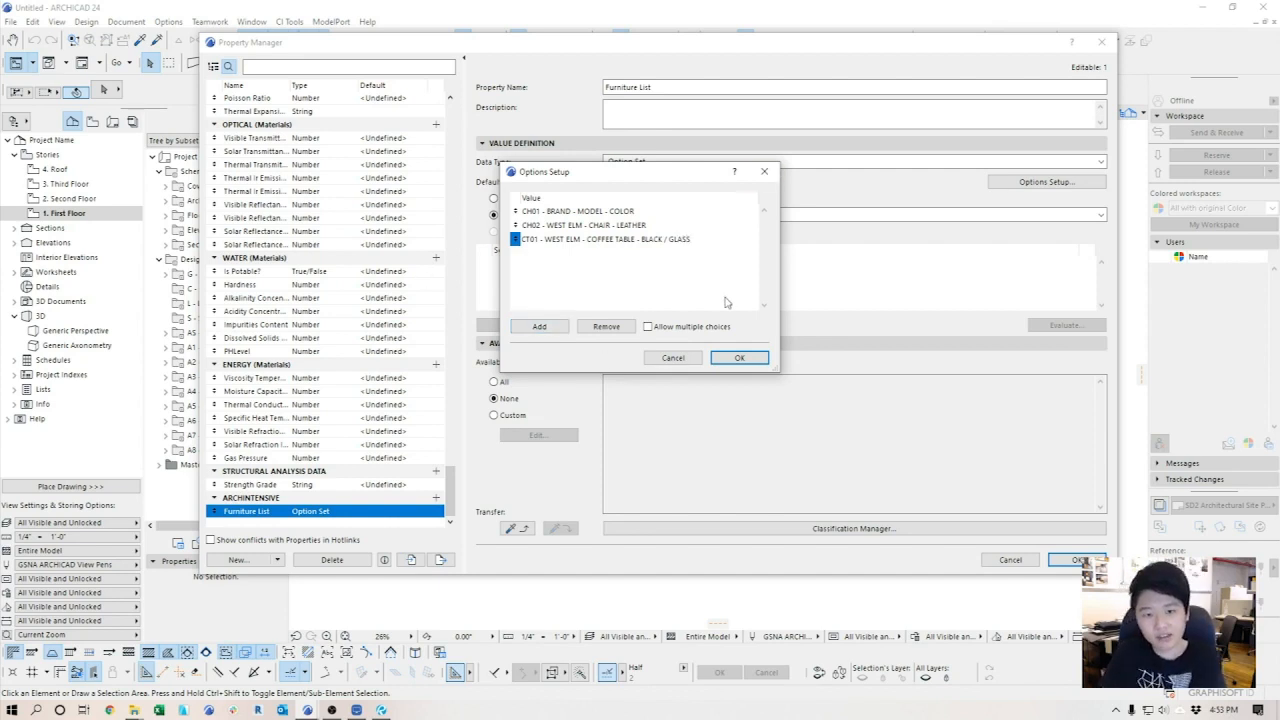
{"action": "left_click", "coordinate": [740, 360]}
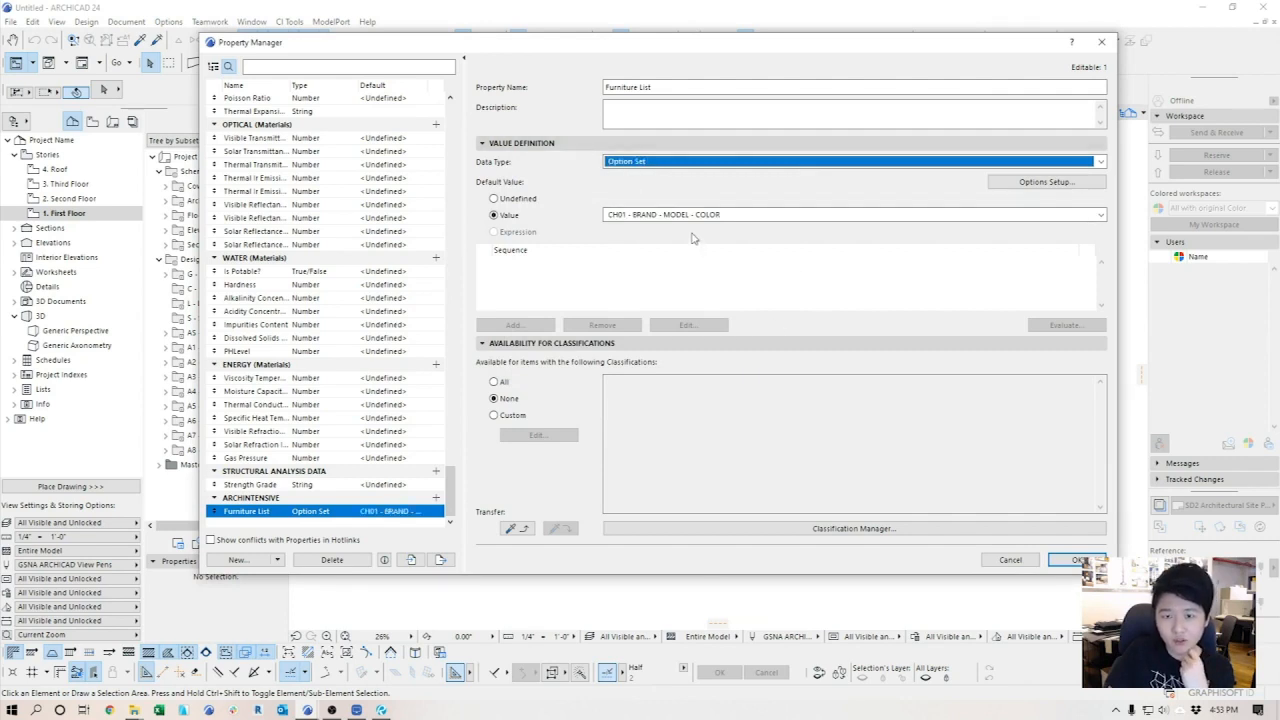
- Switch the Furniture List data type to String and back to Option Set
{"action": "left_click", "coordinate": [744, 163]}
{"action": "left_click", "coordinate": [744, 165]}
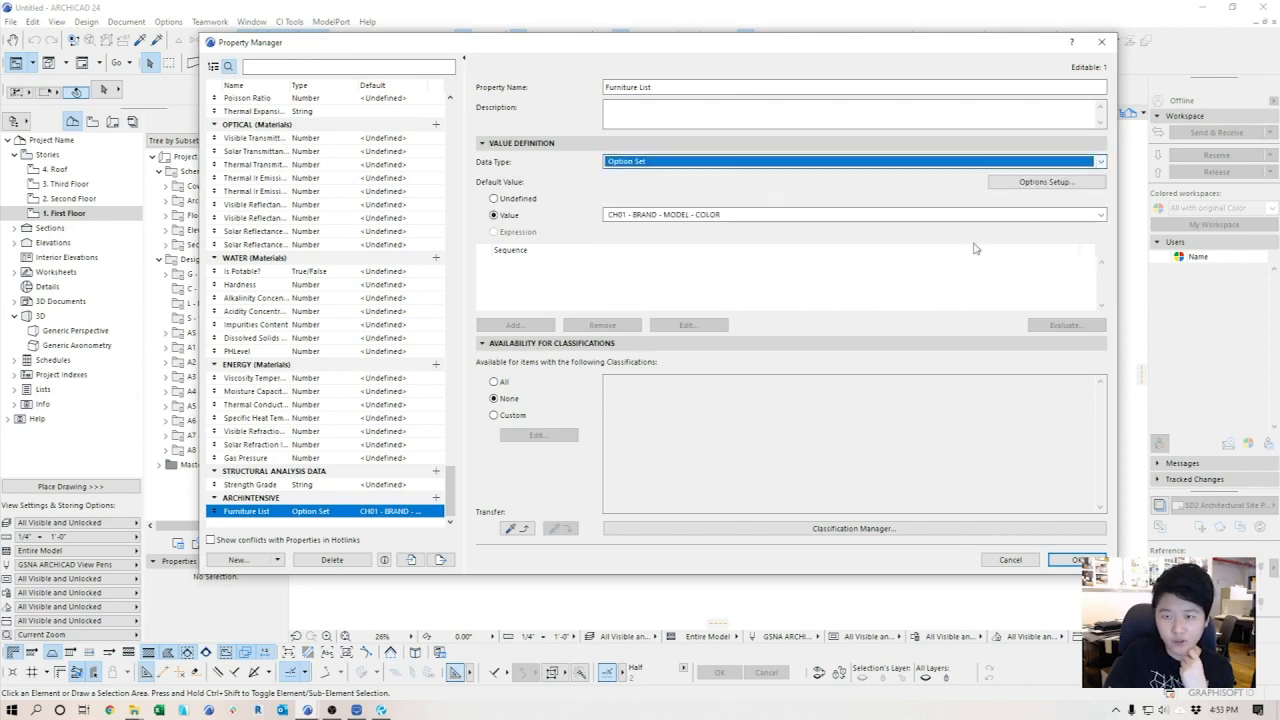
{"action": "left_click", "coordinate": [688, 163]}
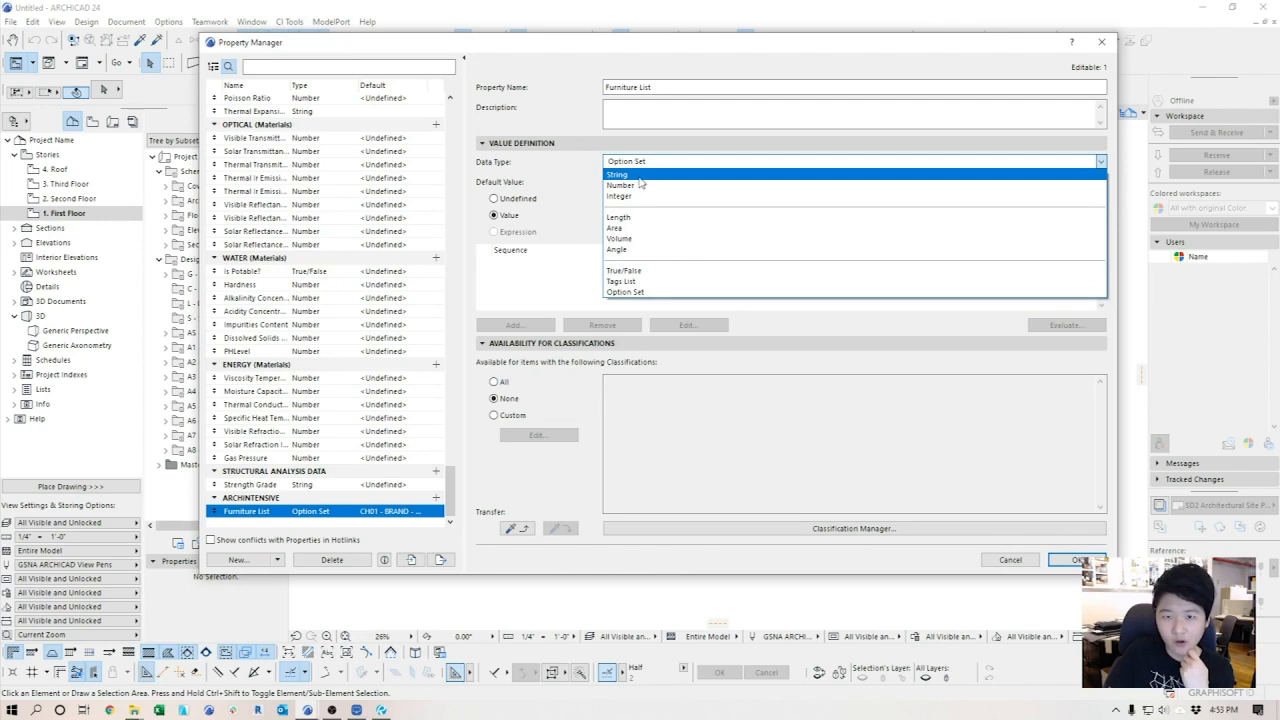
{"action": "left_click", "coordinate": [639, 177]}
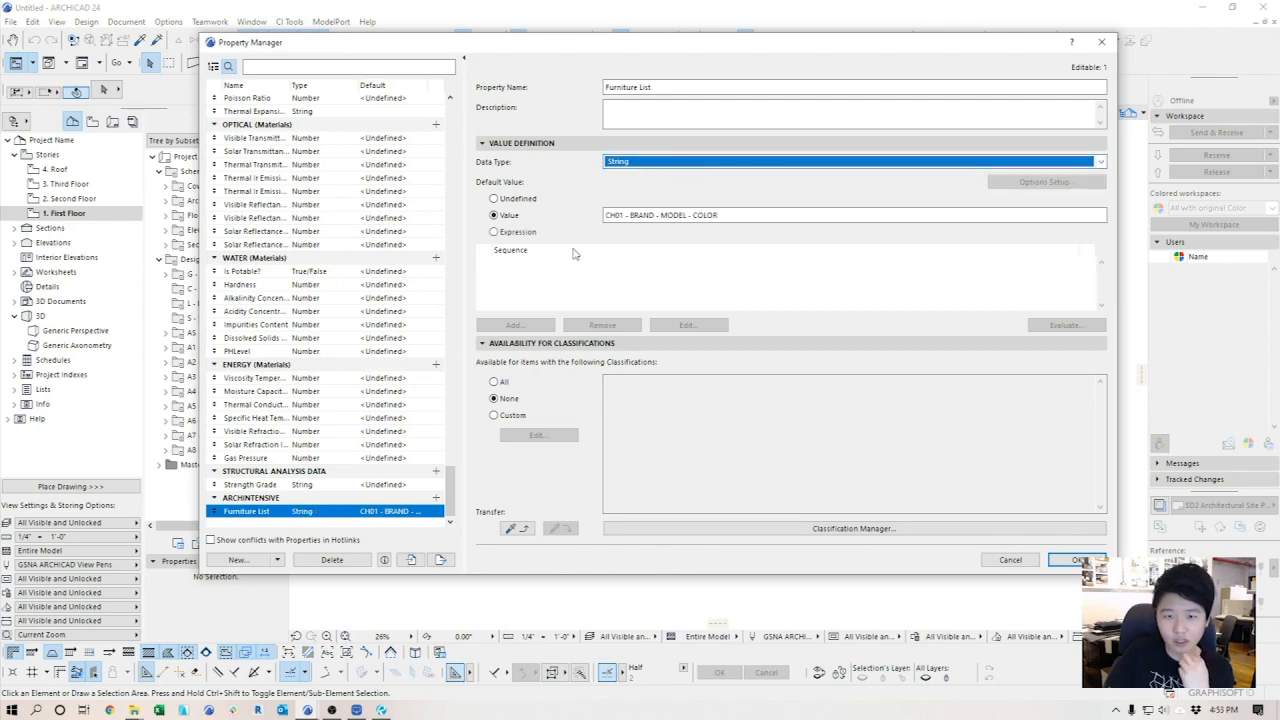
{"action": "left_click", "coordinate": [740, 163]}
{"action": "left_click", "coordinate": [688, 292]}
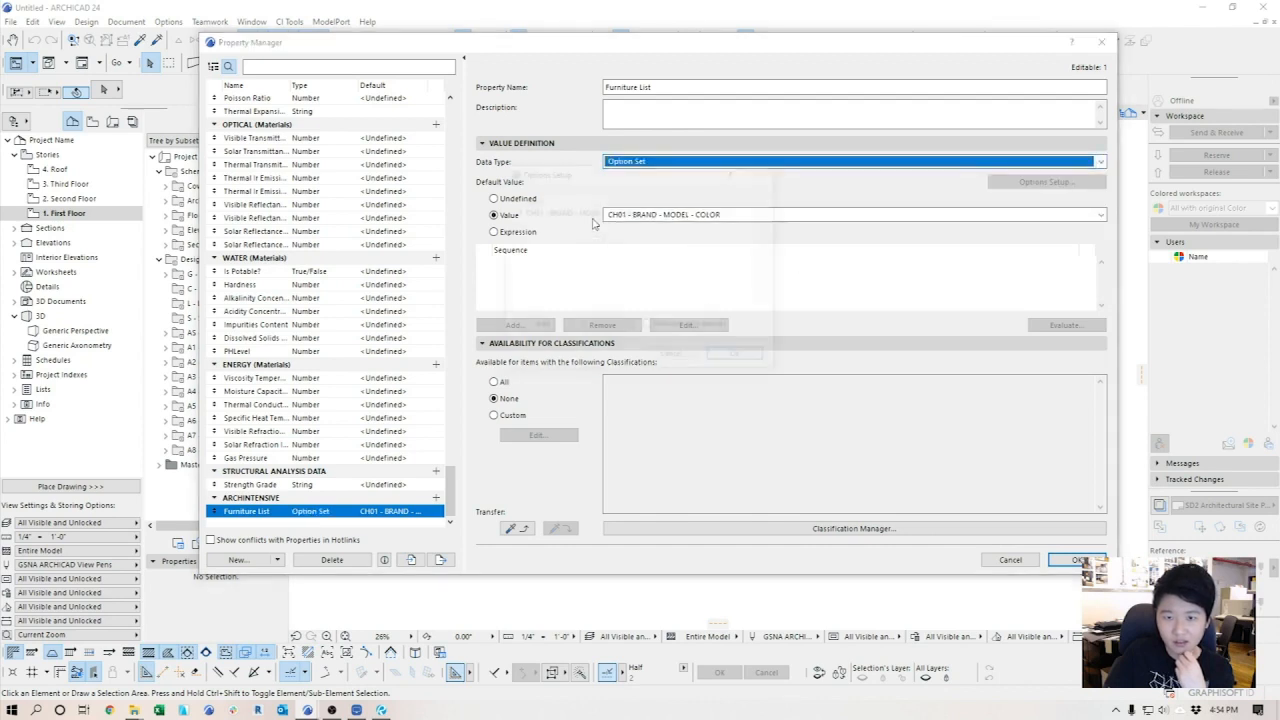
- Reopen the Furniture List options setup and add the option "CH02 - WEST ELM - CHAIR - LEATHER"
{"action": "left_click", "coordinate": [1046, 182]}
{"action": "left_click", "coordinate": [538, 326]}
{"action": "type", "text": "CH"}
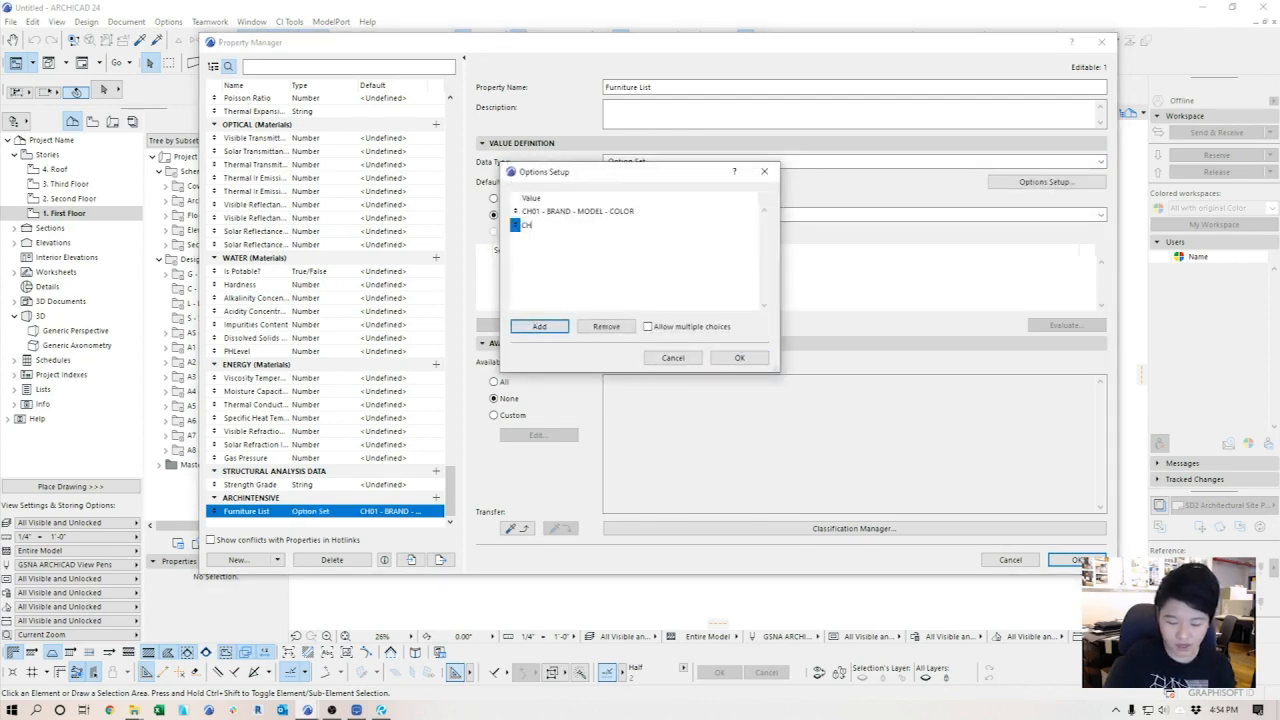
{"action": "type", "text": "02 - WEST ELM"}
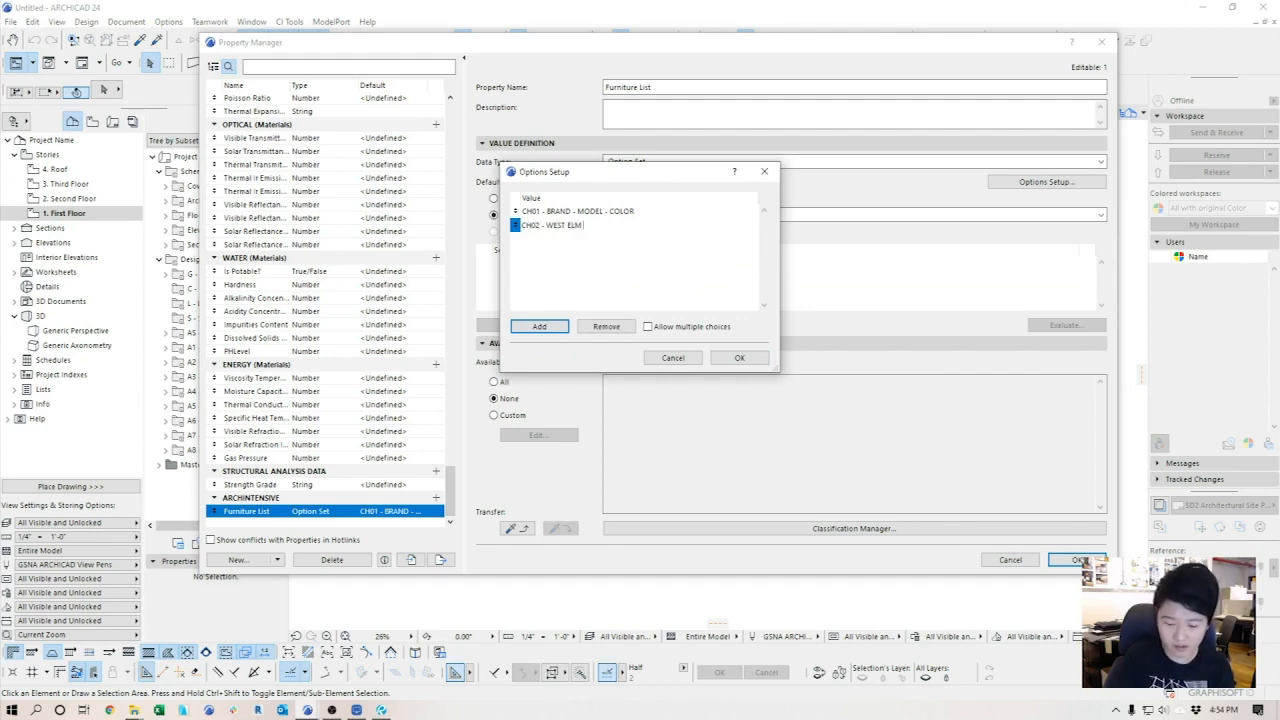
{"action": "type", "text": " - CHAI"}
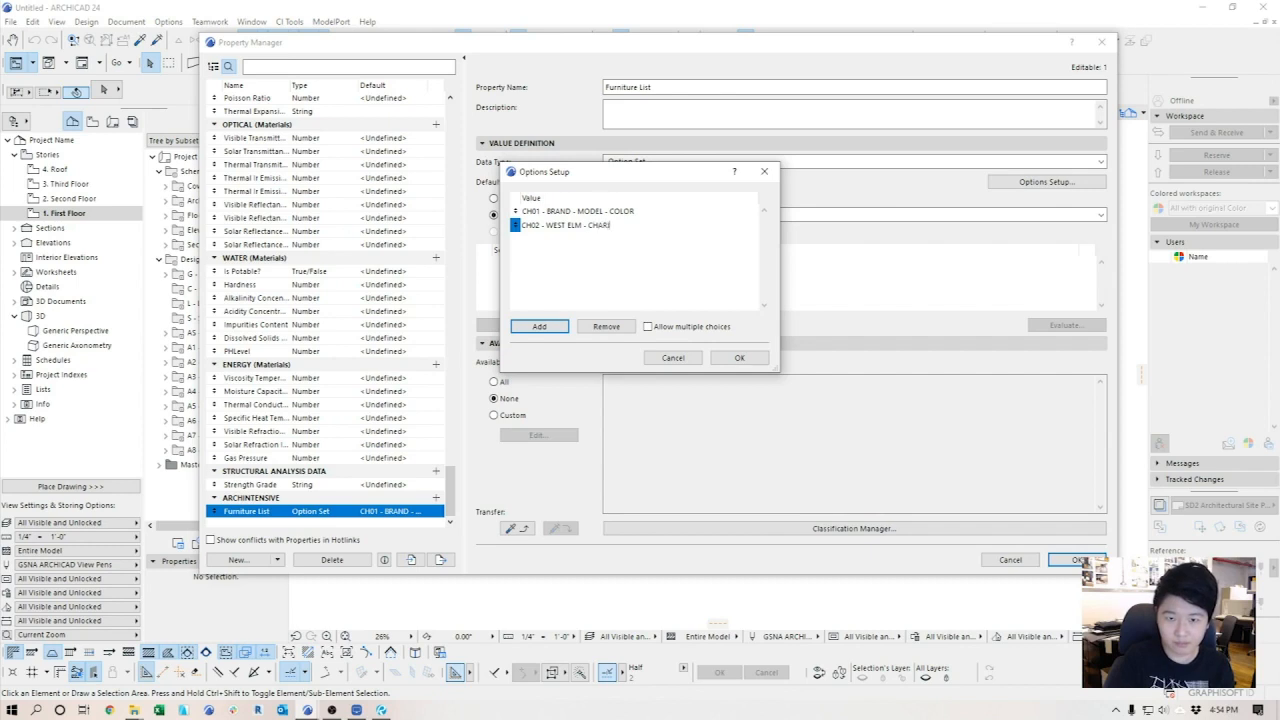
{"action": "type", "text": "R - LETATHER"}
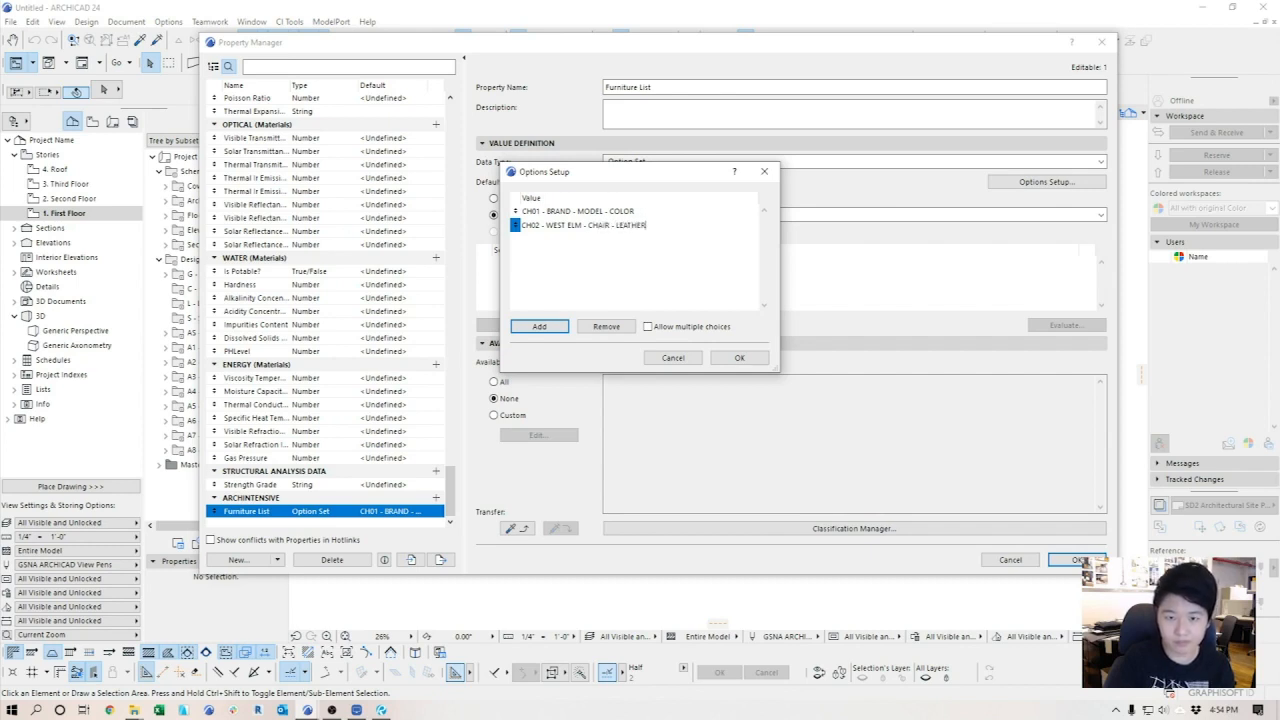
- Add the option "CT02 - WEST ELM - COFFEE TABLE - BLACK" and accept the options setup
{"action": "left_click", "coordinate": [543, 326]}
{"action": "type", "text": "CH03"}
{"action": "type", "text": " - WEST ELM"}
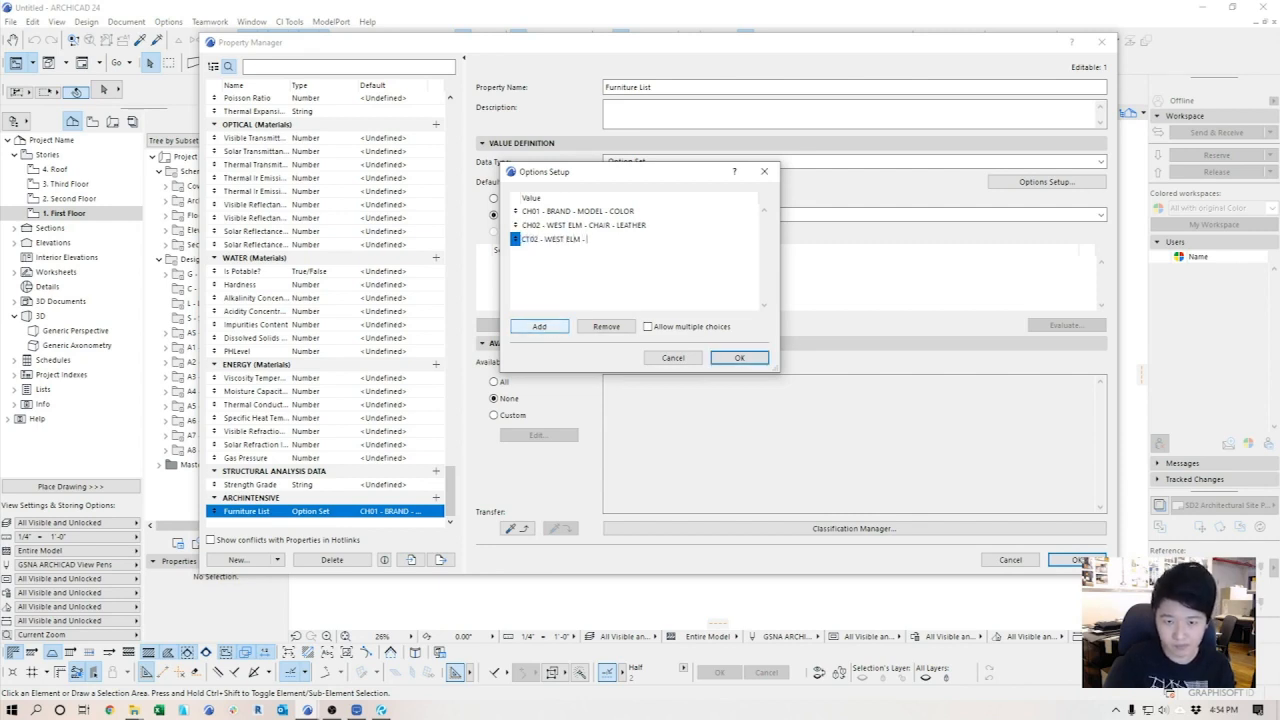
{"action": "type", "text": " - COFFEE"}
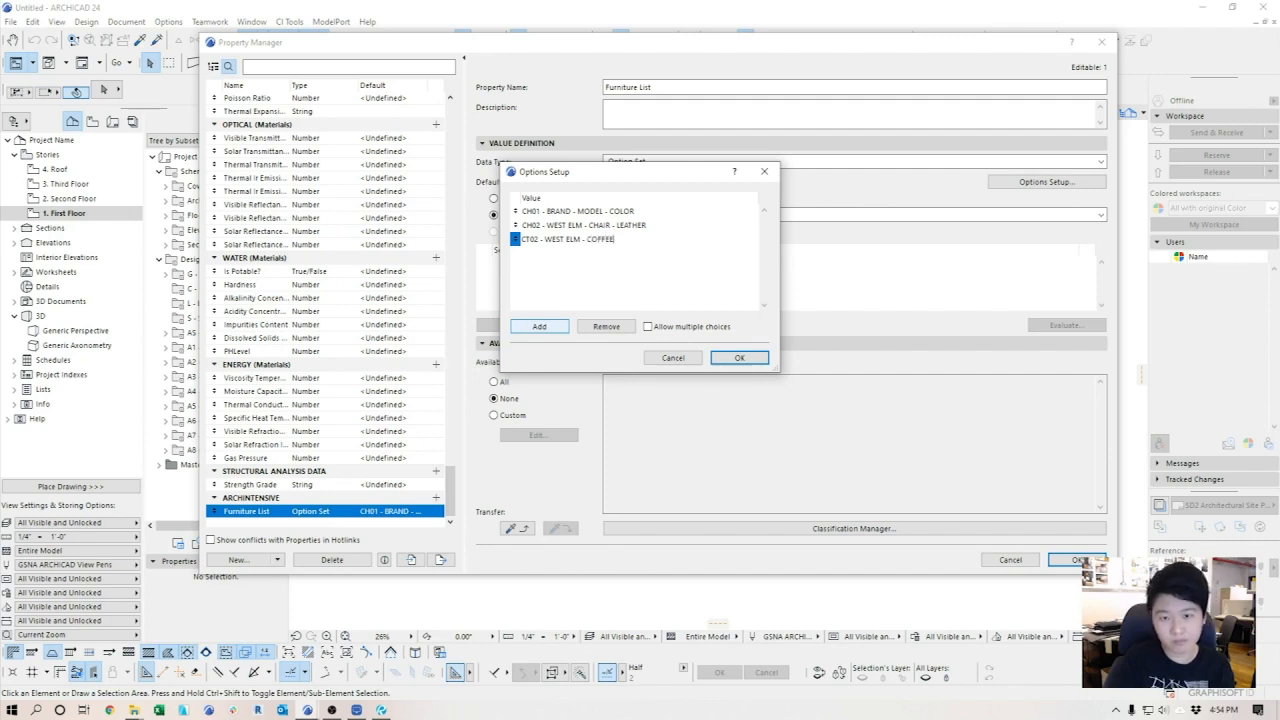
{"action": "type", "text": " TABLE - BLACK"}
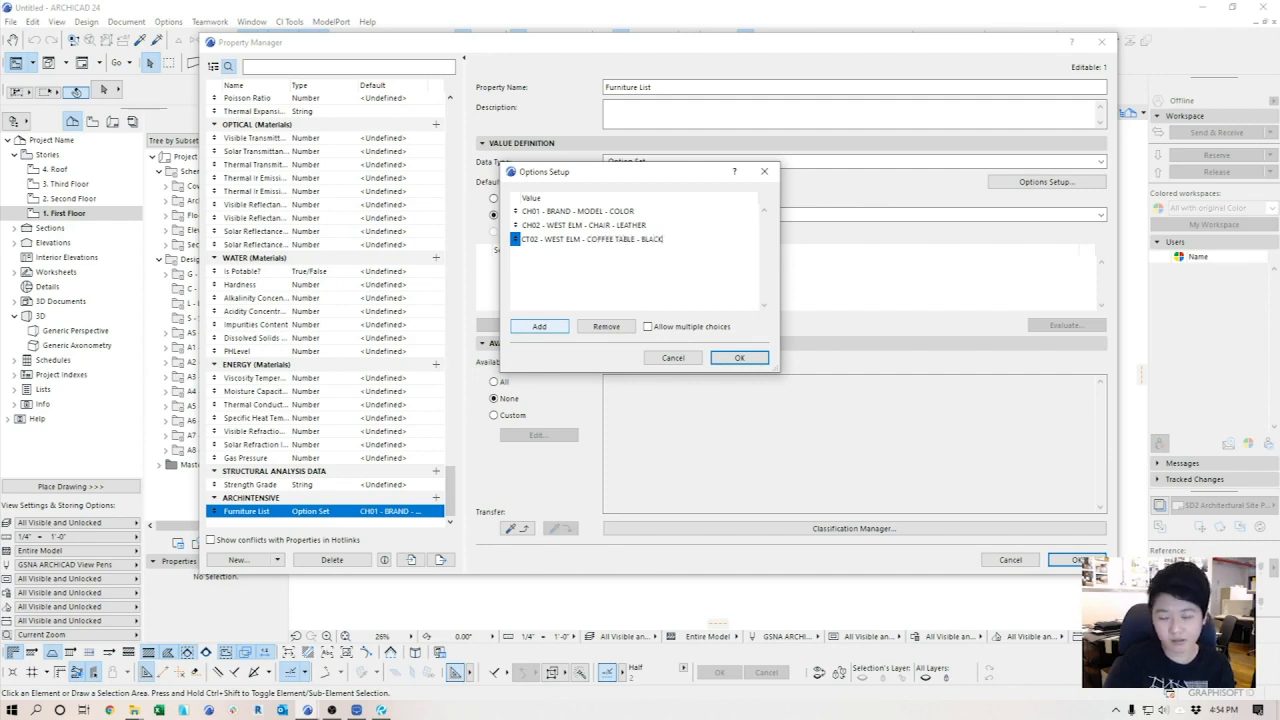
{"action": "left_click", "coordinate": [739, 358]}
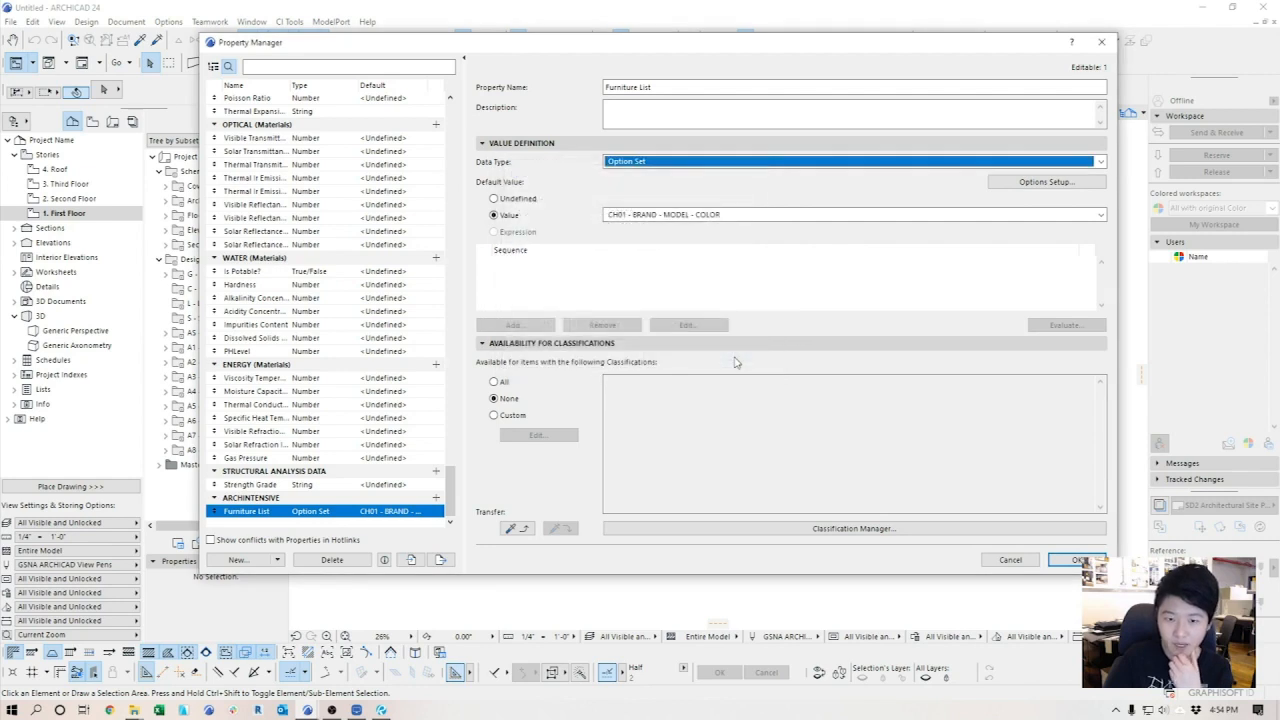
- Set the Furniture List availability to Custom and open its classification selection for editing
{"action": "left_click", "coordinate": [494, 415]}
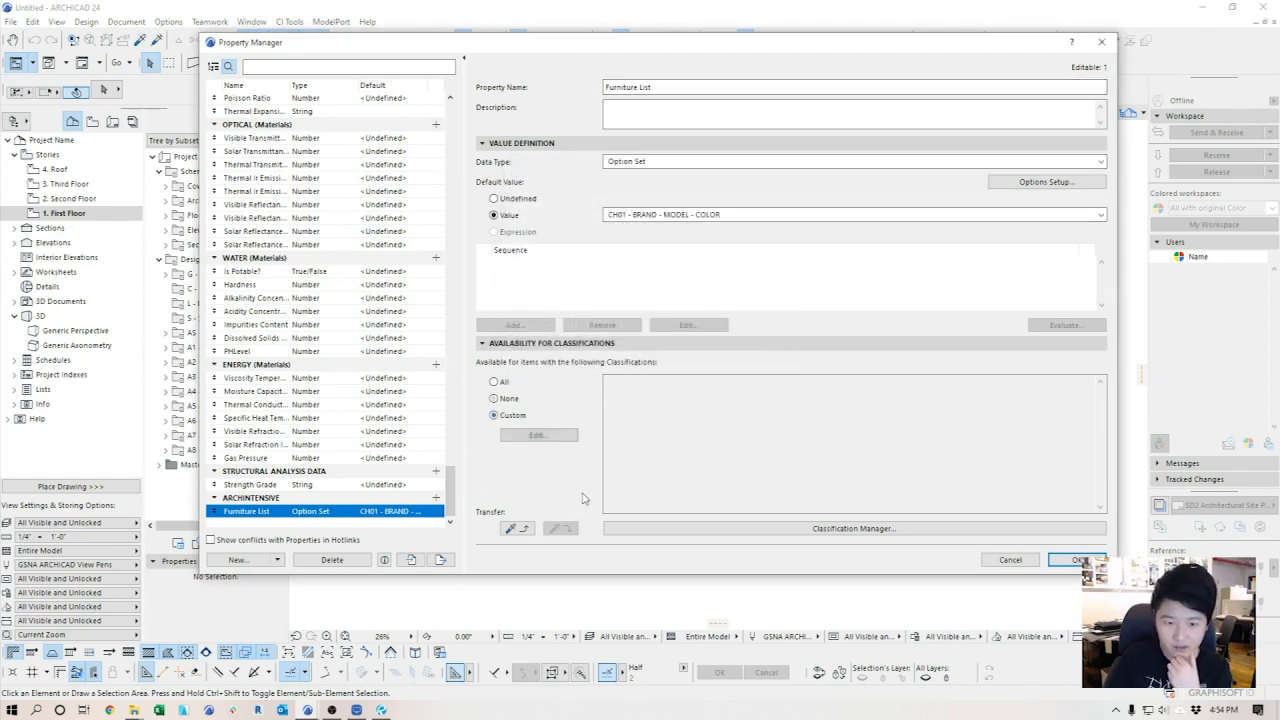
{"action": "left_click", "coordinate": [560, 445]}
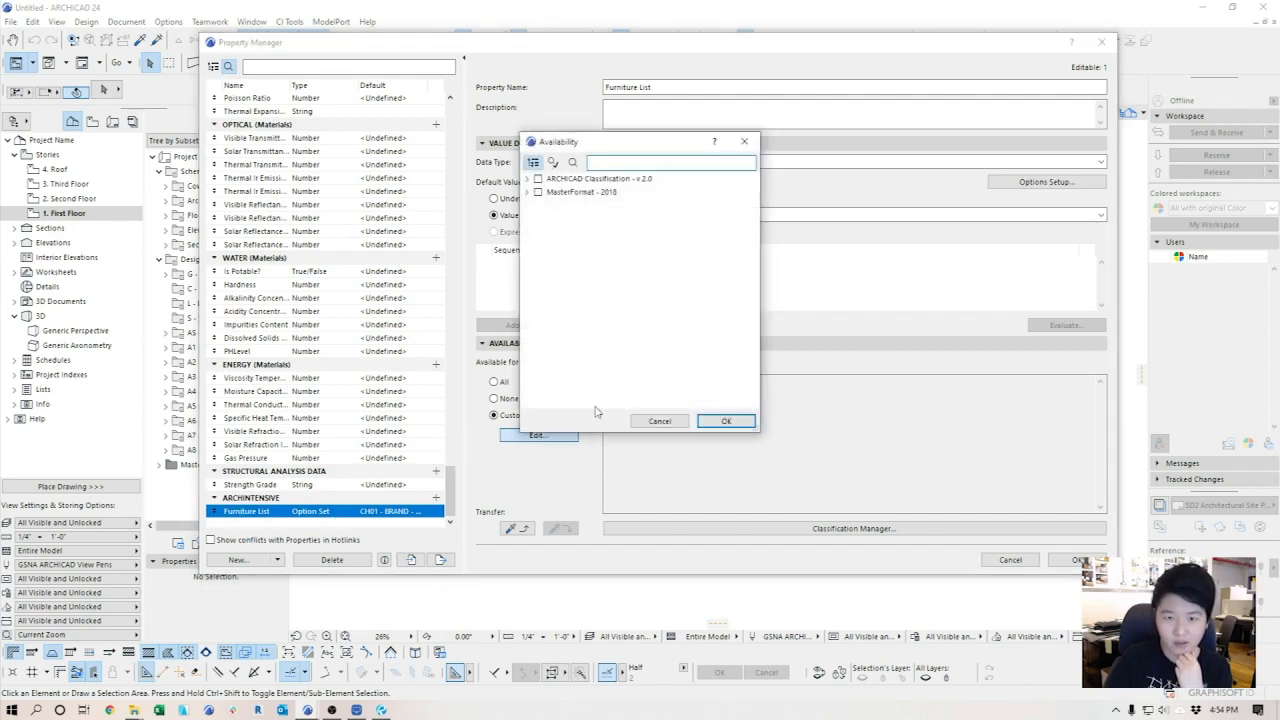
{"action": "left_click_drag", "start_coordinate": [638, 147], "coordinate": [689, 153]}
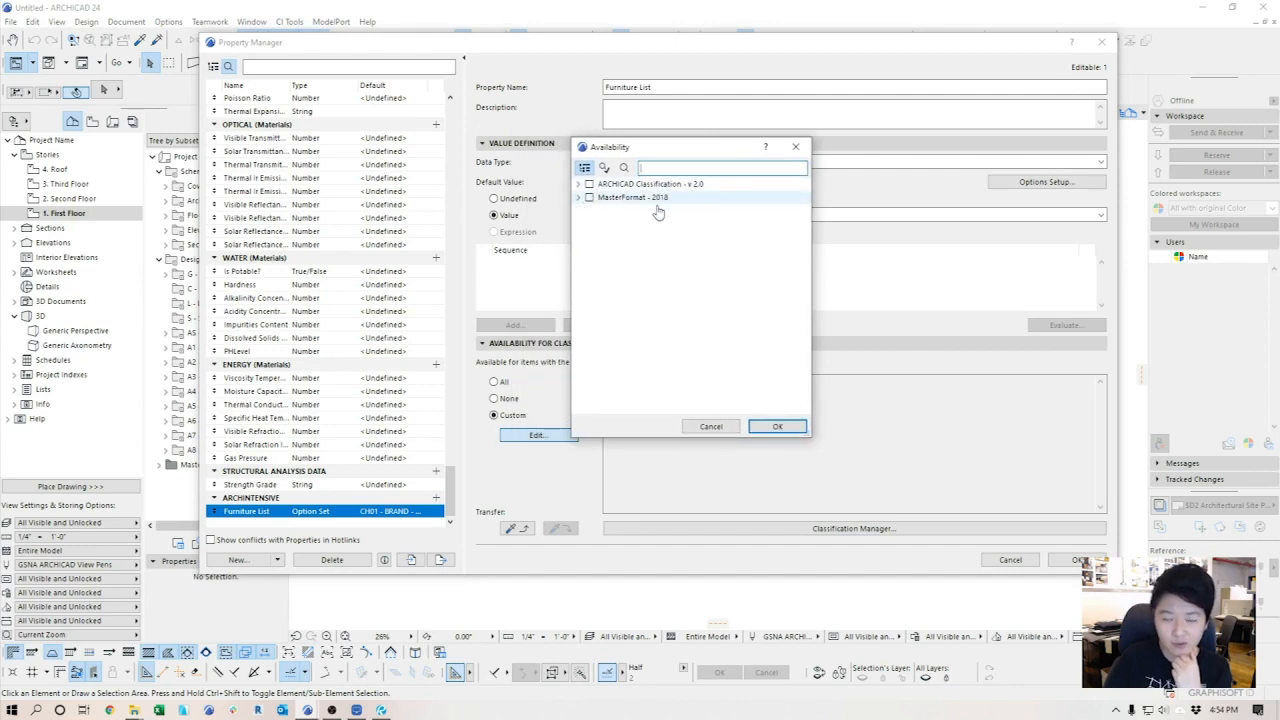
- Browse the MasterFormat - 2018 and ARCHICAD Classification - v 2.0 trees, including the construction elements of the latter
{"action": "left_click", "coordinate": [580, 197]}
{"action": "scroll", "coordinate": [642, 228], "scroll_direction": "down", "scroll_amount": 2}
{"action": "scroll", "coordinate": [648, 228], "scroll_direction": "up", "scroll_amount": 3}
{"action": "left_click", "coordinate": [579, 184]}
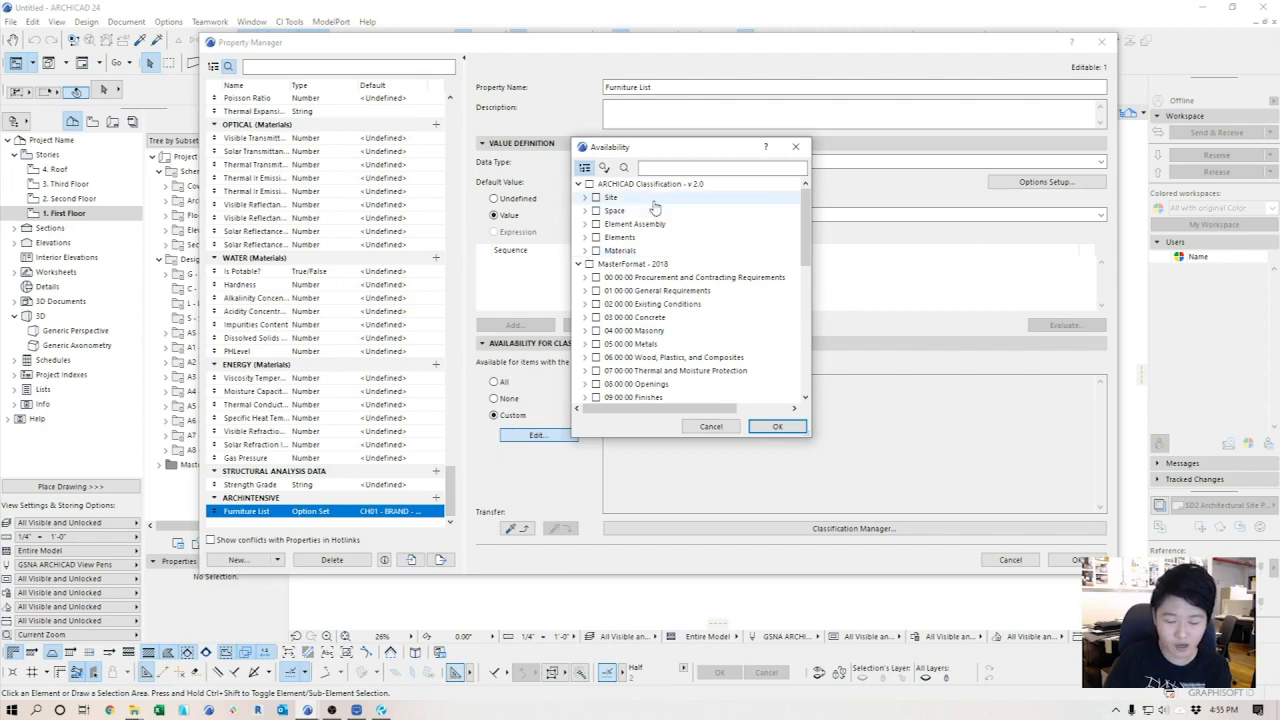
{"action": "left_click", "coordinate": [585, 237]}
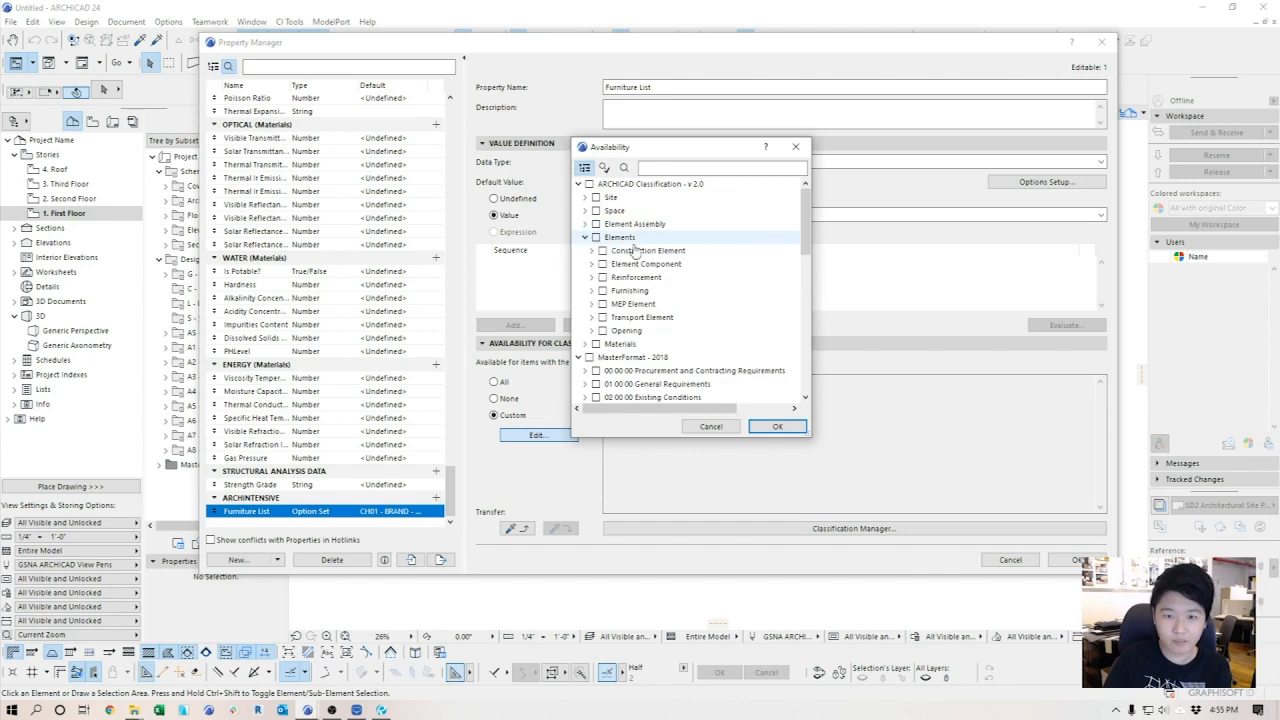
{"action": "left_click", "coordinate": [591, 251]}
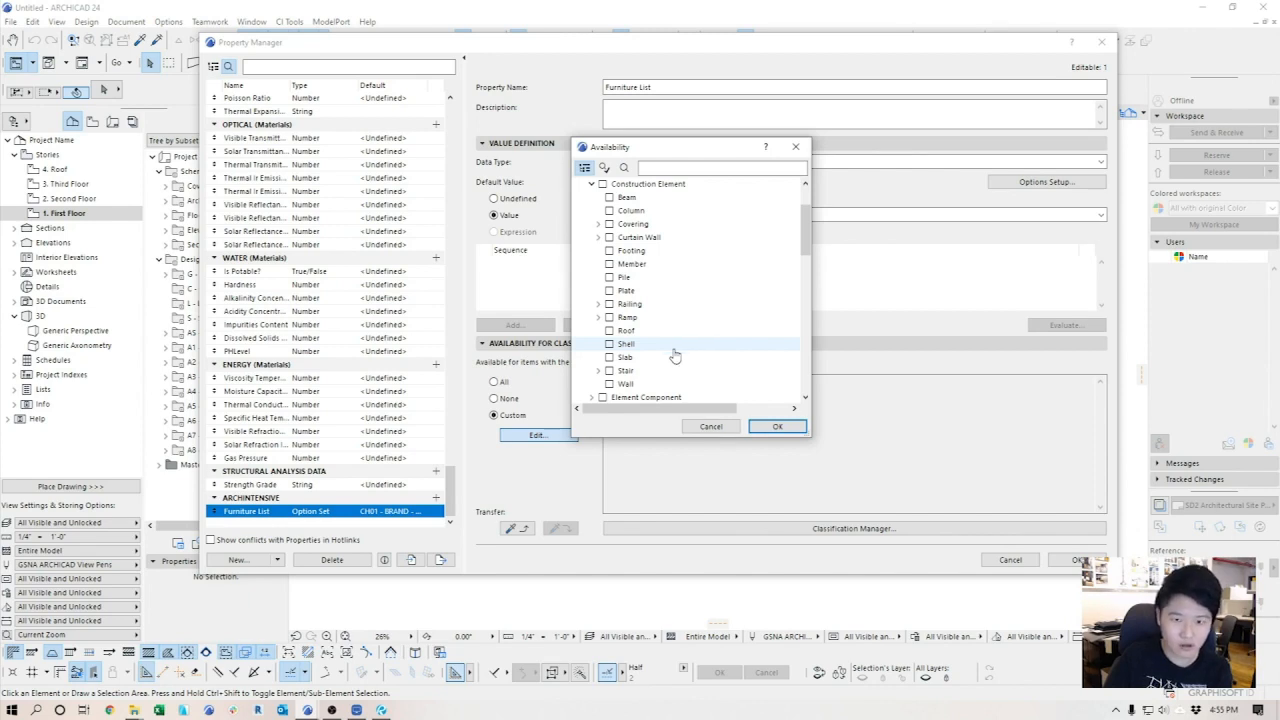
{"action": "scroll", "coordinate": [676, 350], "scroll_direction": "up", "scroll_amount": 10}
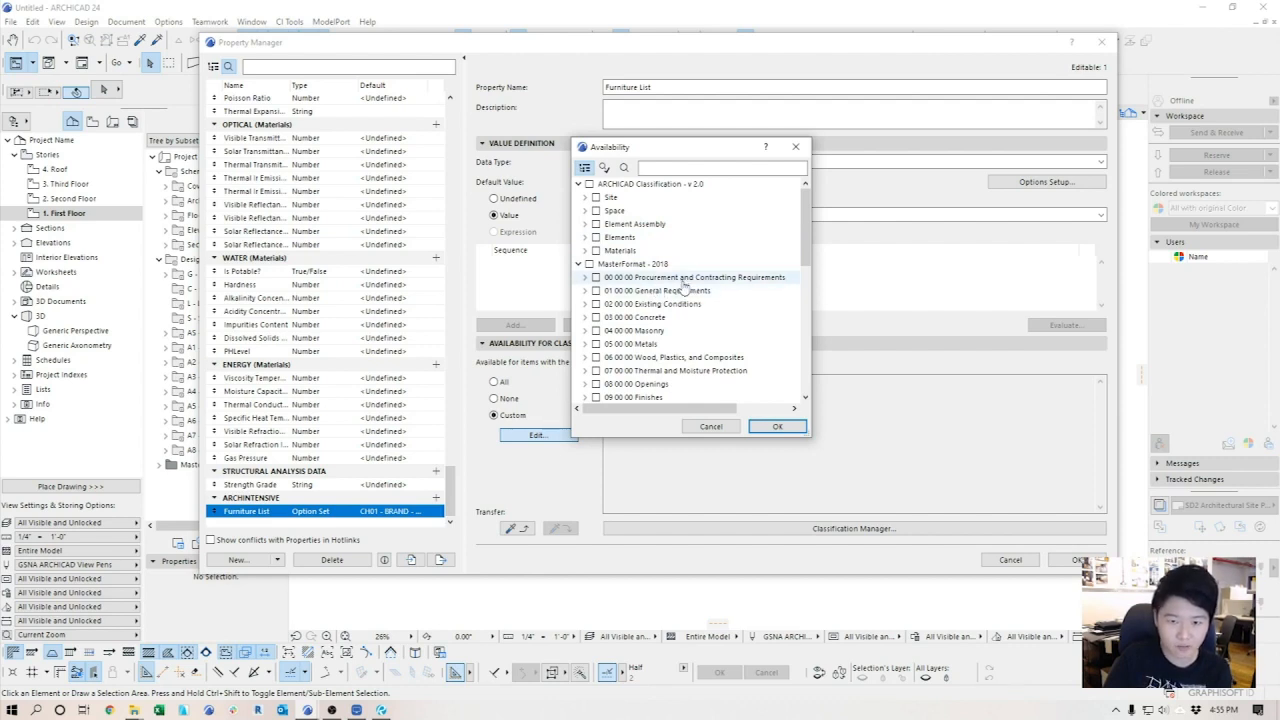
- Make the Furniture List property available for MasterFormat 12 50 00 Furniture with all its subcategories, and save the property changes
{"action": "scroll", "coordinate": [655, 305], "scroll_direction": "down", "scroll_amount": 3}
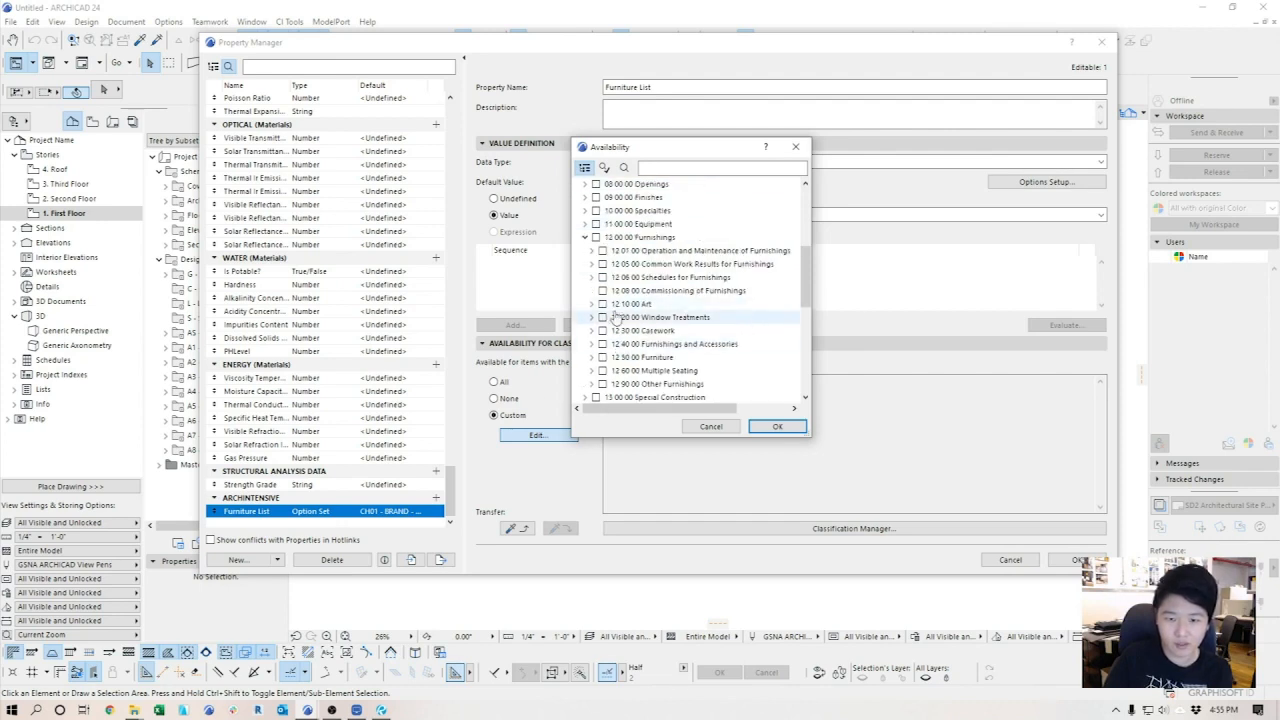
{"action": "left_click", "coordinate": [592, 357]}
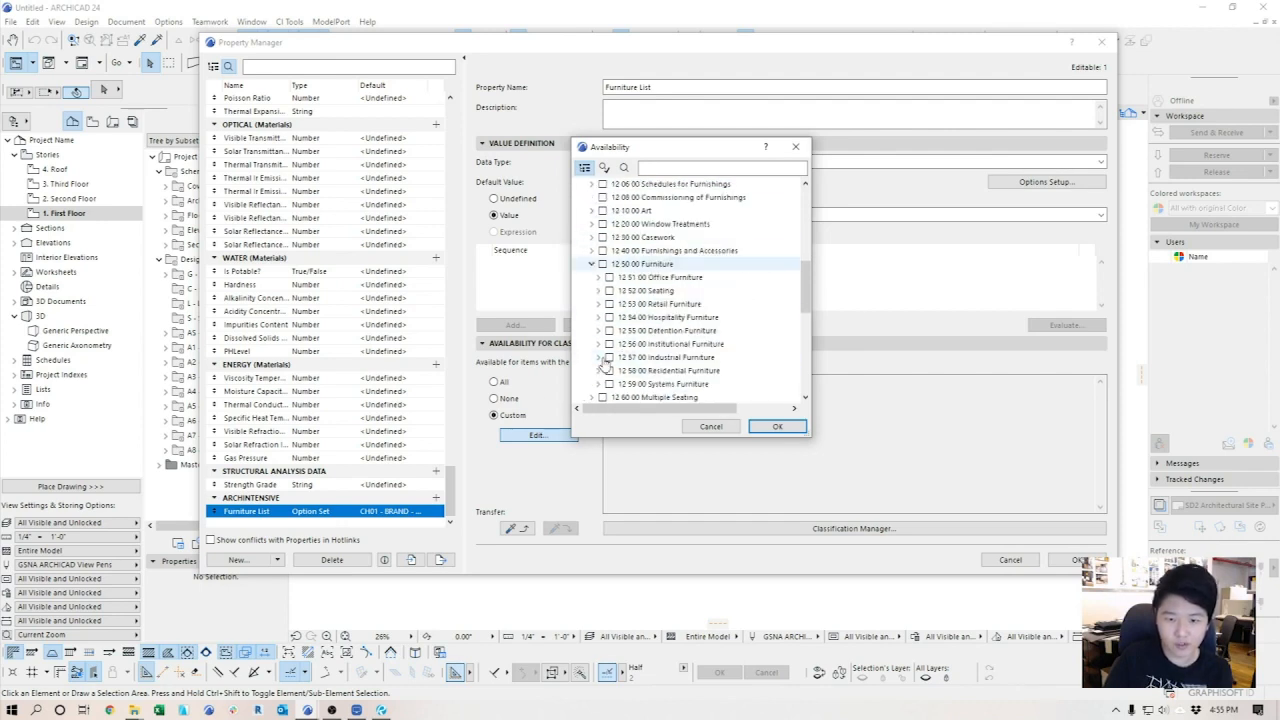
{"action": "left_click", "coordinate": [602, 264]}
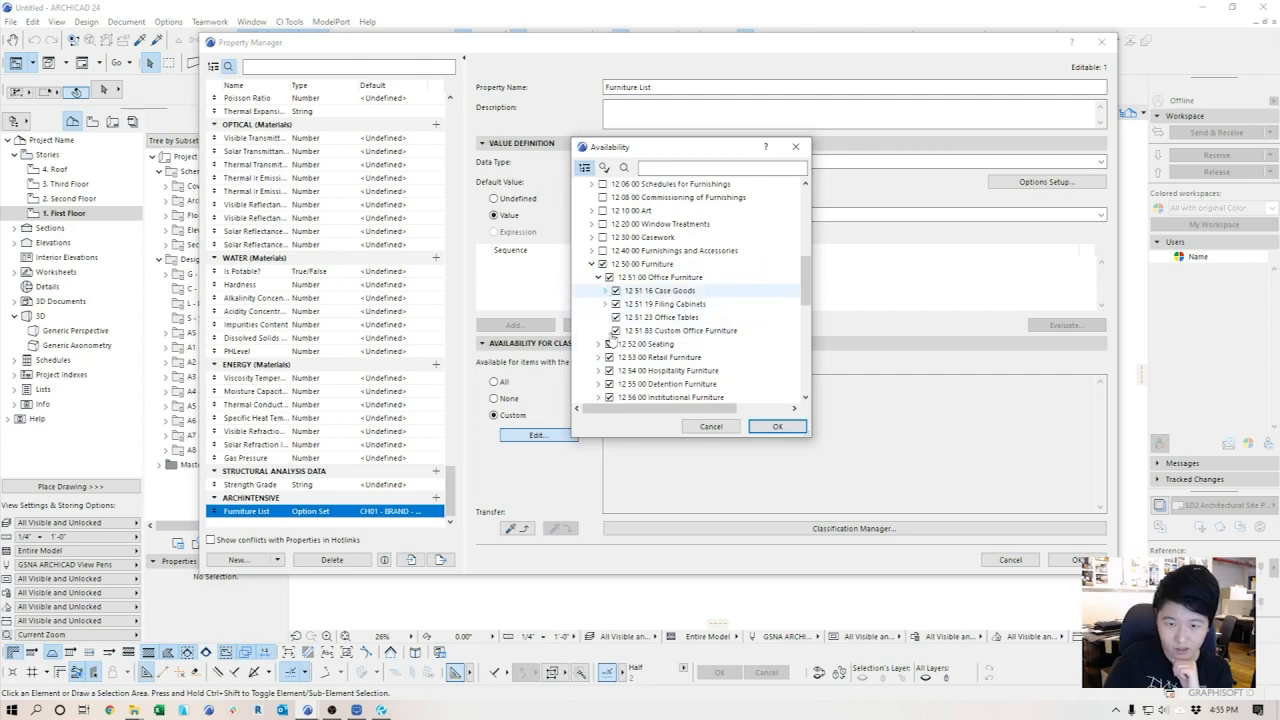
{"action": "left_click", "coordinate": [795, 432]}
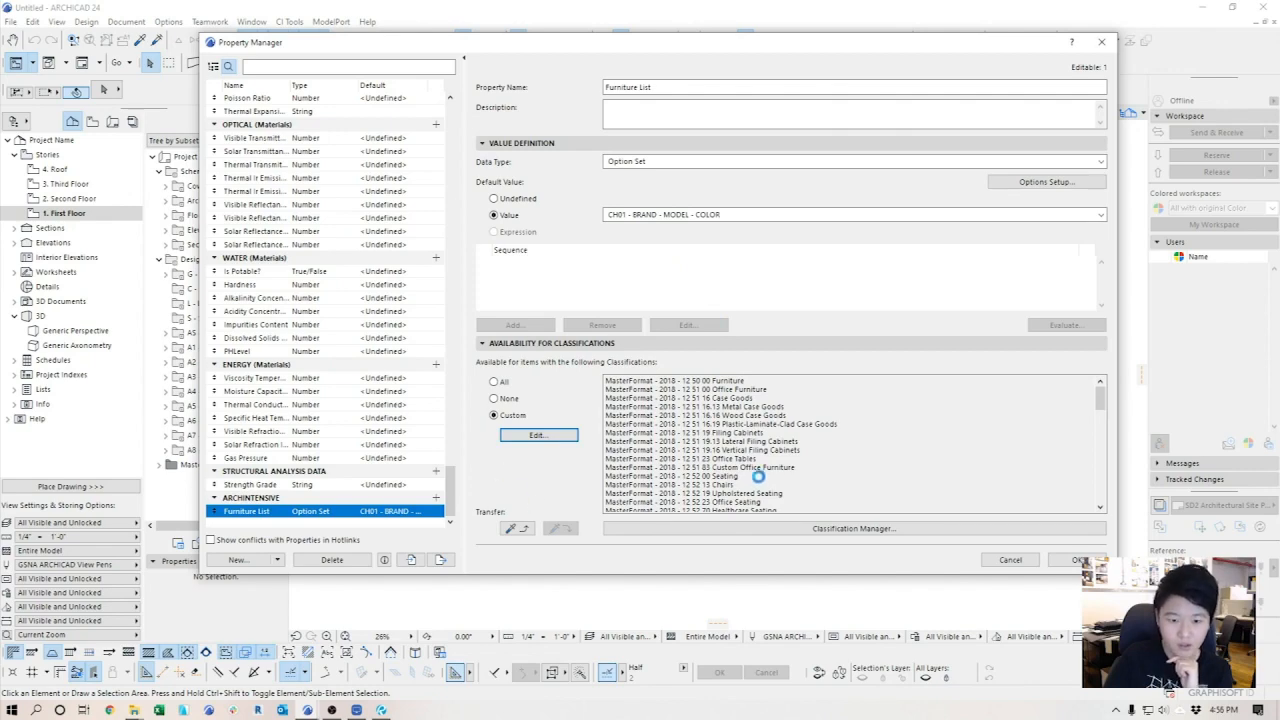
{"action": "left_click", "coordinate": [1077, 560]}
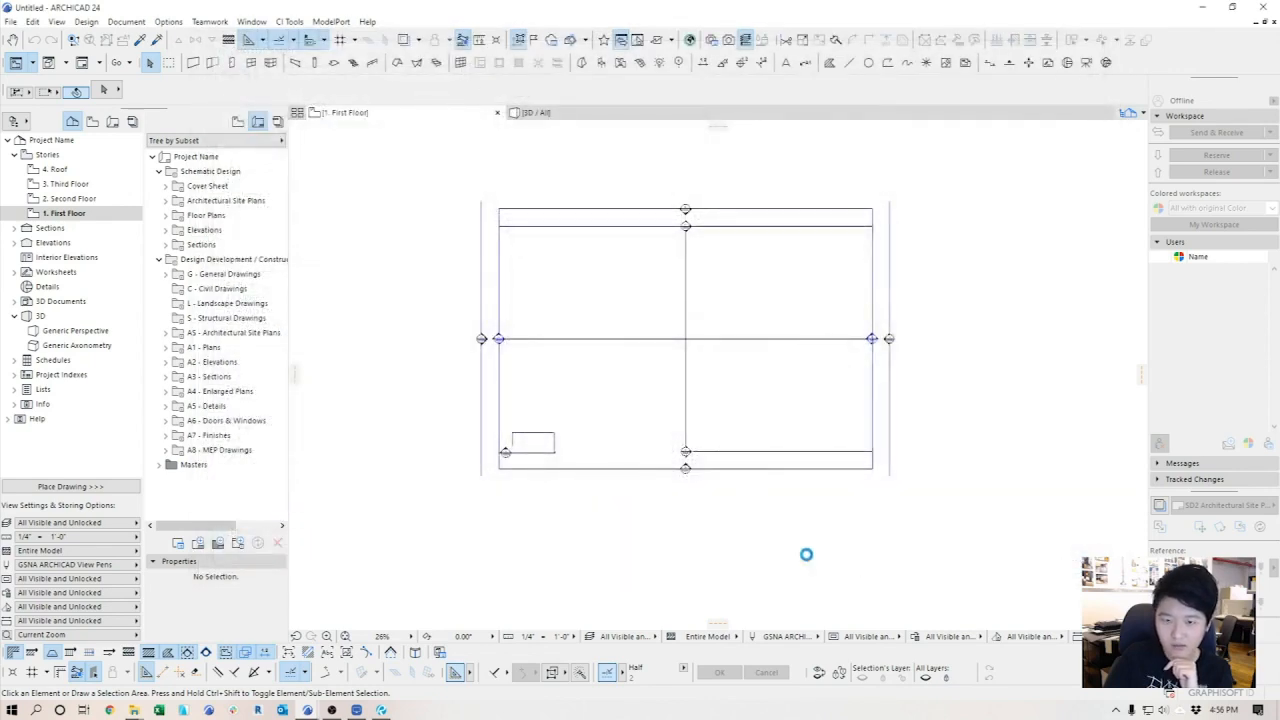
- Activate the Object tool and set its default layer to A - Furniture.3D
{"action": "left_click", "coordinate": [601, 62]}
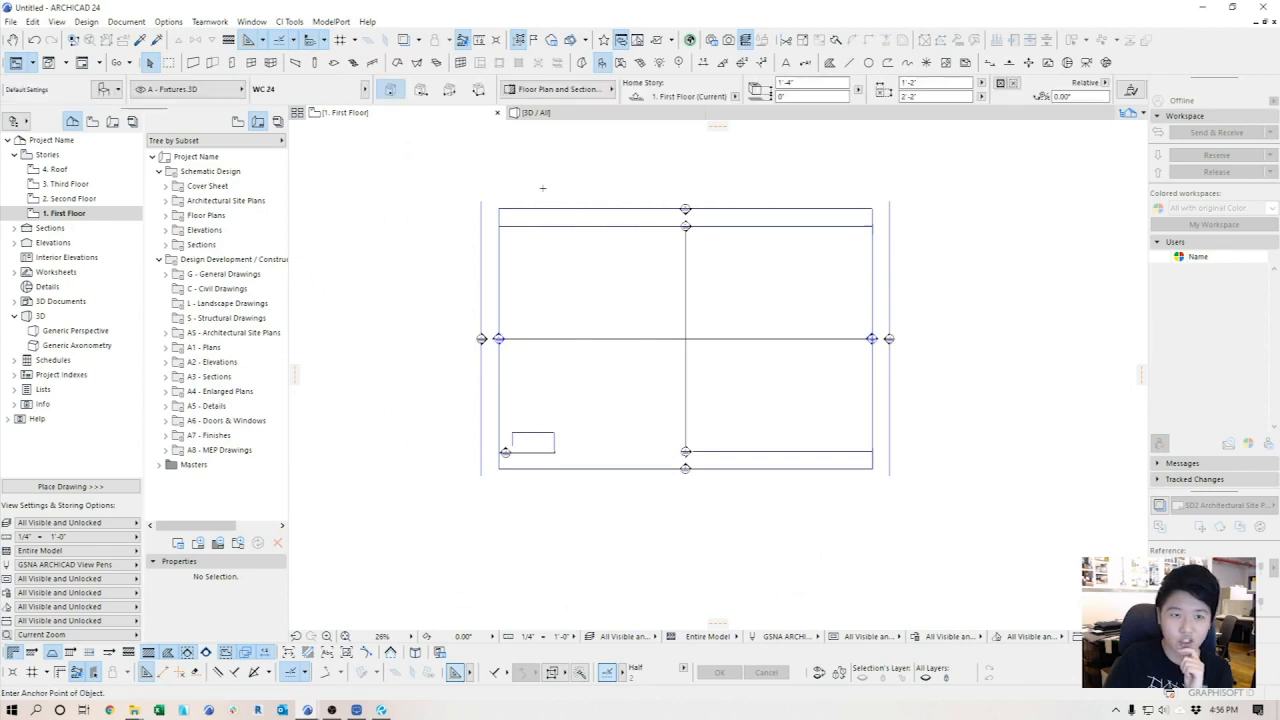
{"action": "middle_click_drag", "start_coordinate": [552, 185], "coordinate": [510, 481]}
{"action": "left_click", "coordinate": [185, 89]}
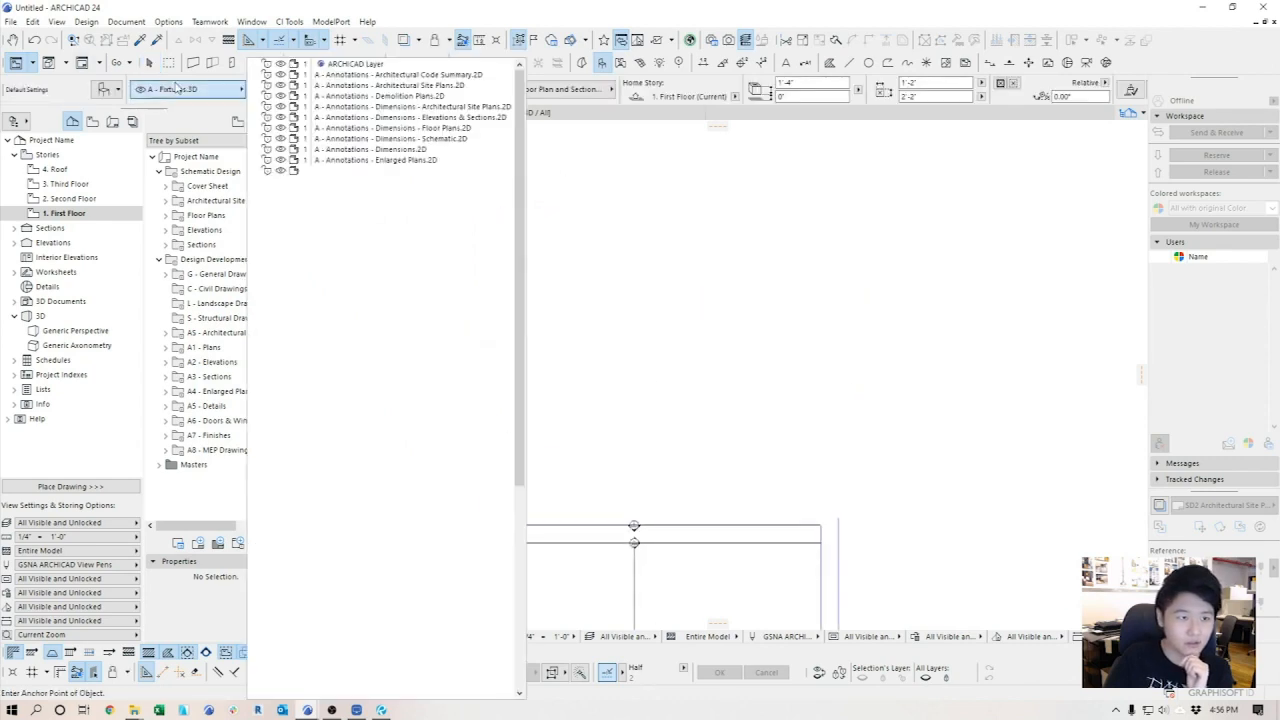
{"action": "left_click", "coordinate": [354, 416]}
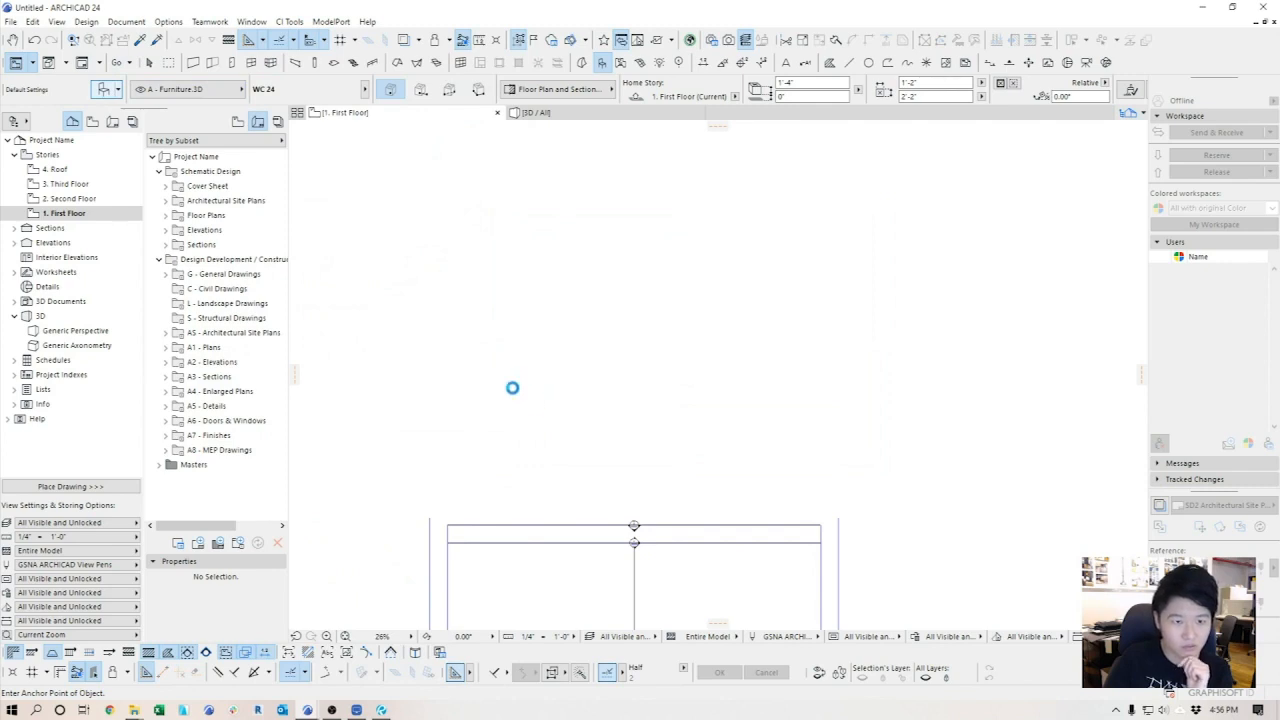
- Open the object default settings and show the Chairs 24 library folder under 12 52 00 Seating, enlarging the folder list
{"action": "scroll", "coordinate": [415, 192], "scroll_direction": "up", "scroll_amount": 10}
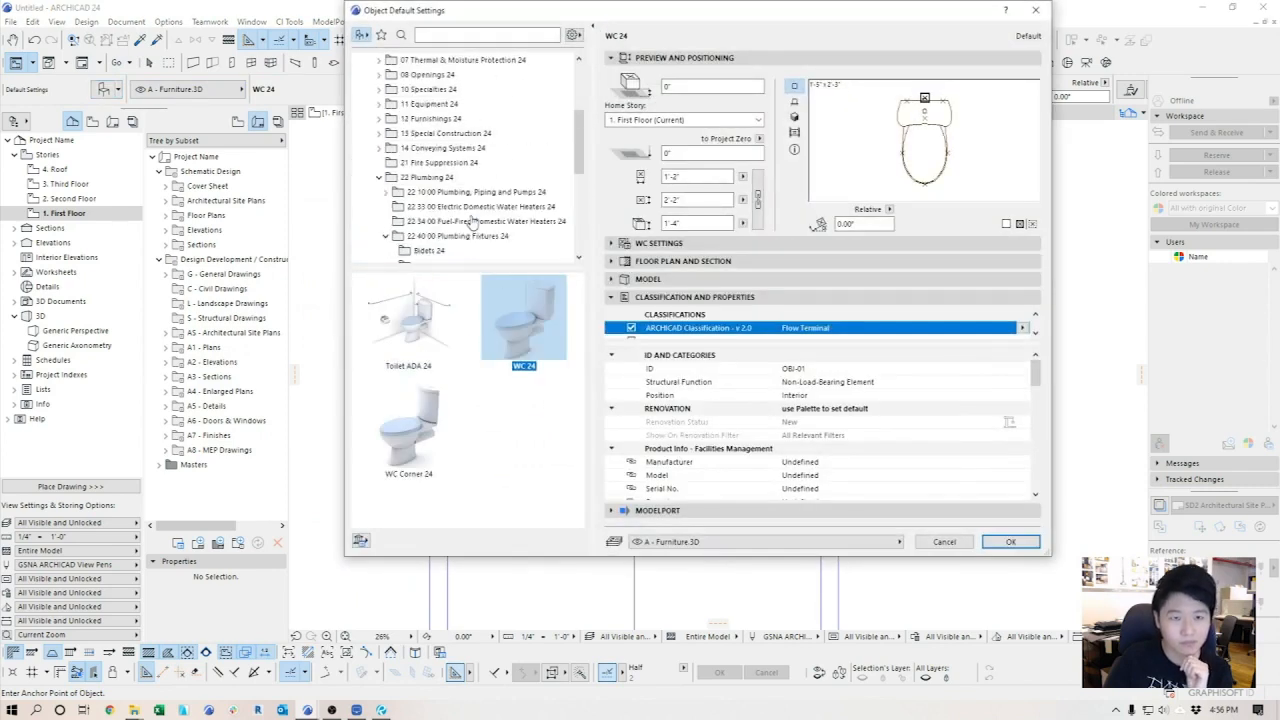
{"action": "left_click", "coordinate": [379, 207]}
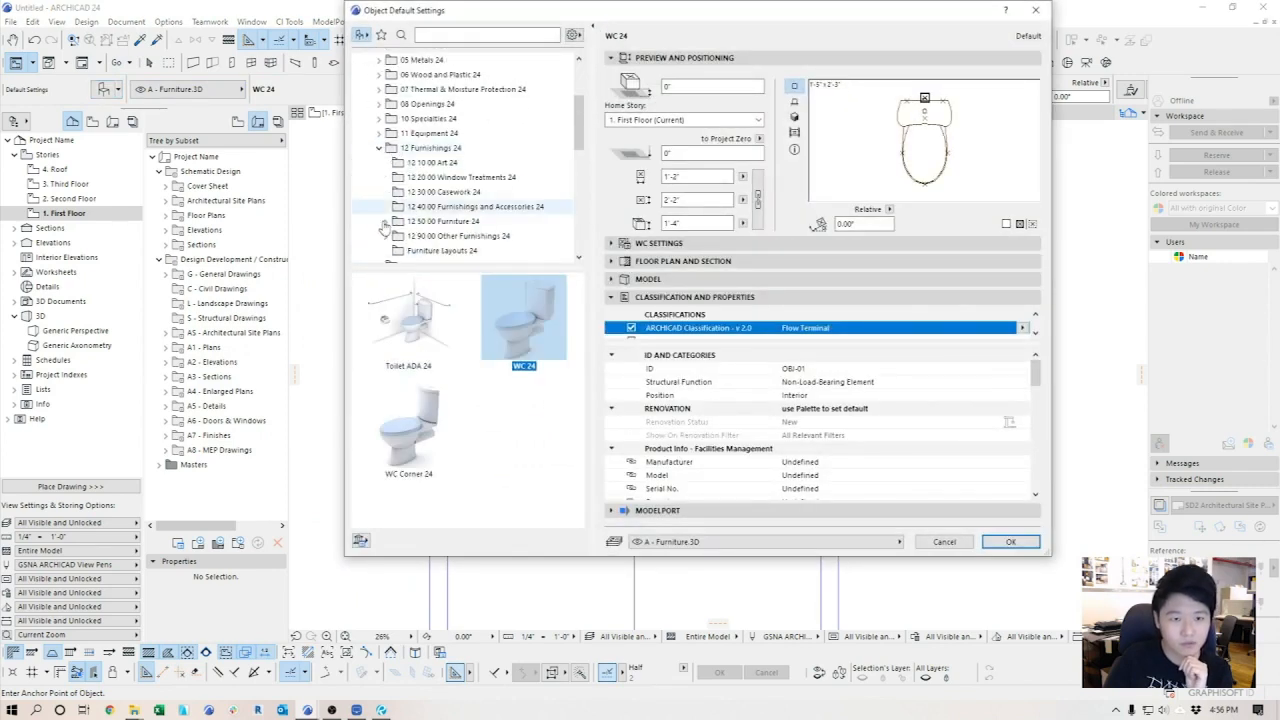
{"action": "left_click", "coordinate": [386, 222]}
{"action": "left_click", "coordinate": [480, 206]}
{"action": "left_click", "coordinate": [392, 206]}
{"action": "left_click", "coordinate": [445, 221]}
{"action": "left_click_drag", "start_coordinate": [510, 267], "coordinate": [505, 392]}
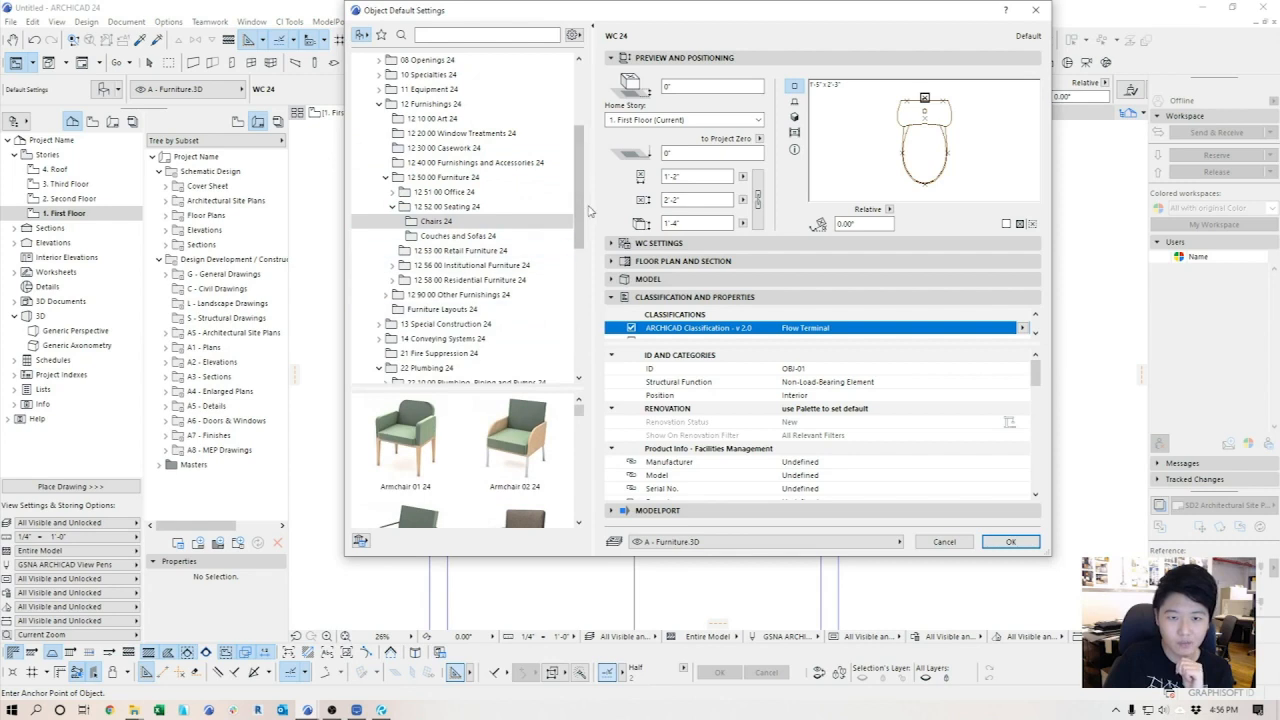
{"action": "left_click_drag", "start_coordinate": [824, 344], "coordinate": [824, 409]}
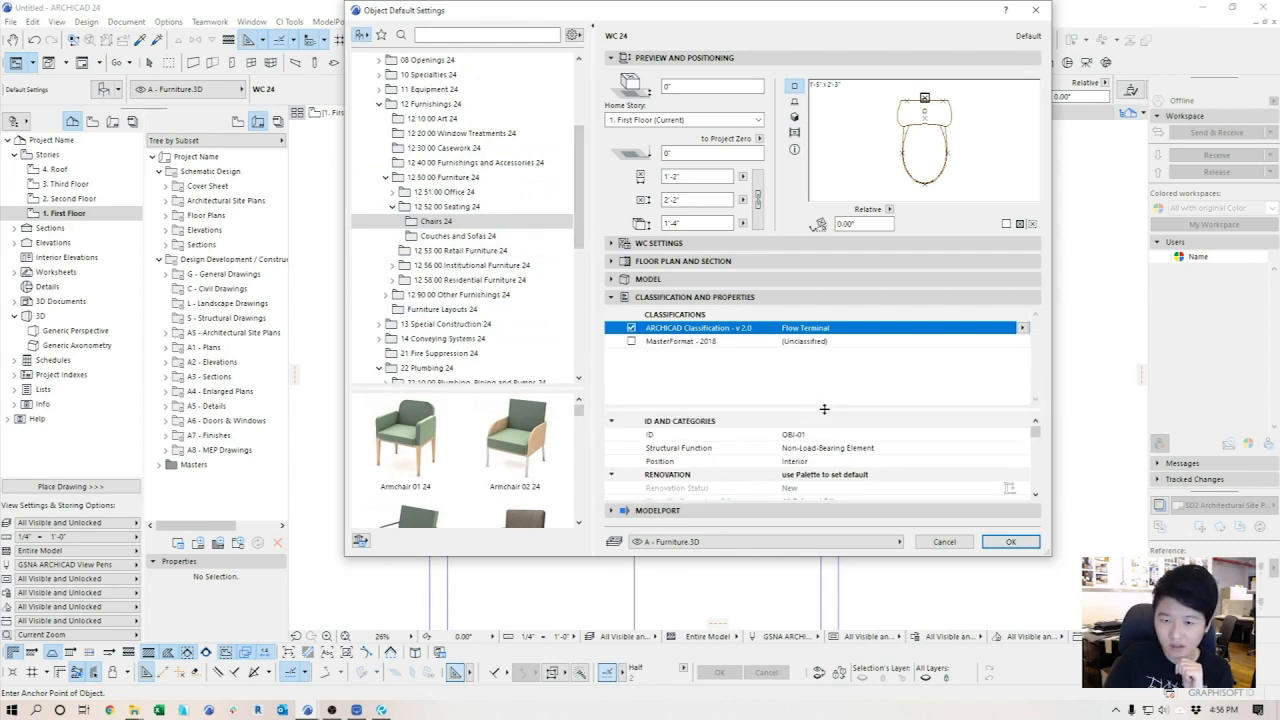
{"action": "left_click", "coordinate": [631, 328]}
{"action": "left_click", "coordinate": [631, 342]}
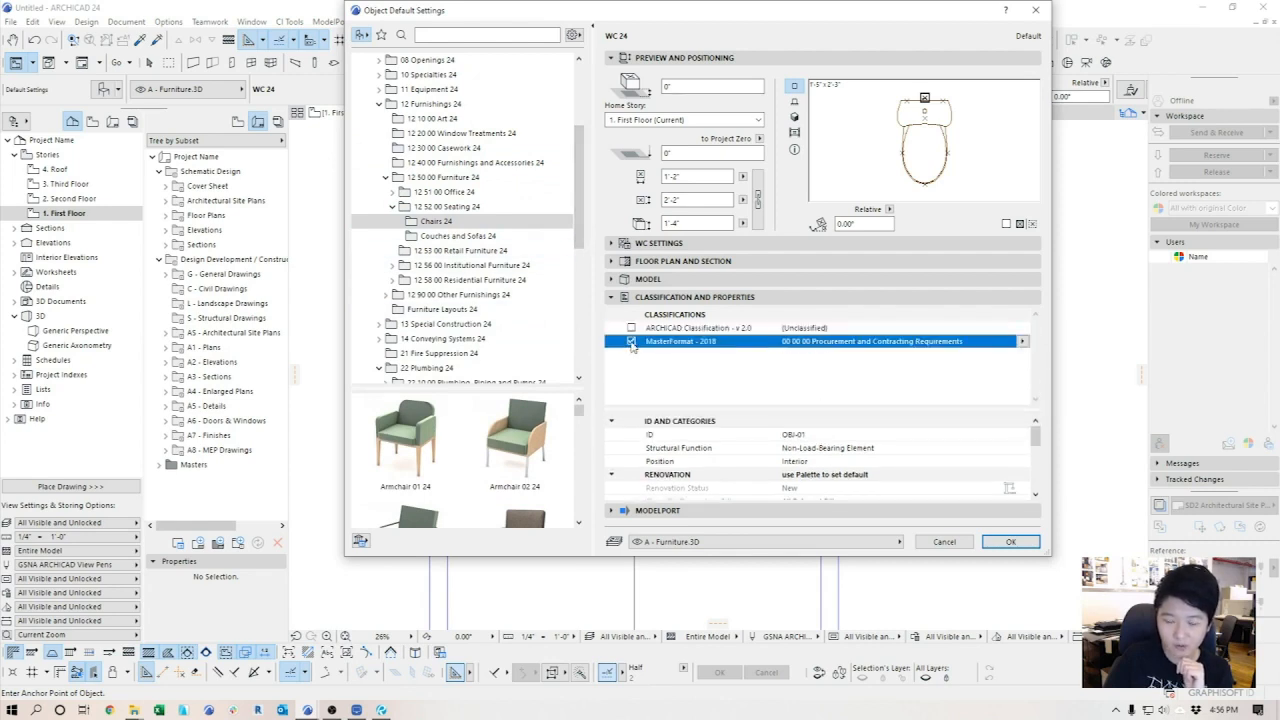
{"action": "left_click", "coordinate": [1023, 342]}
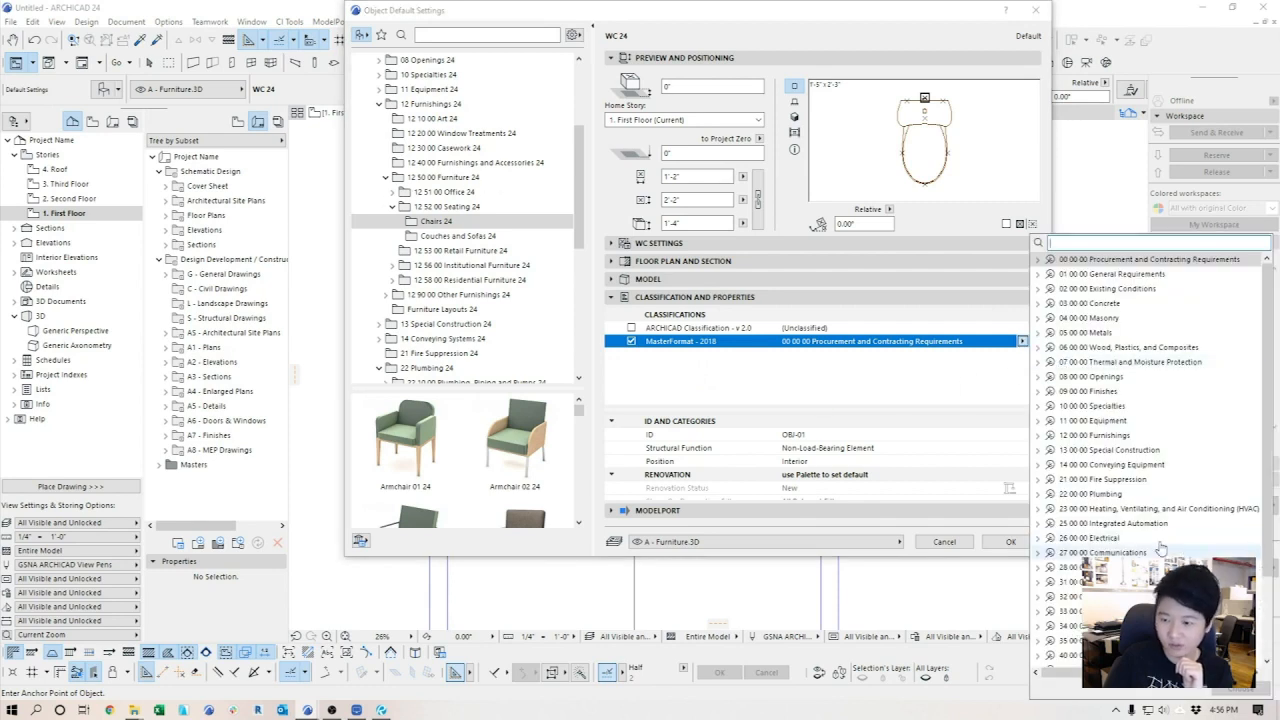
{"action": "left_click", "coordinate": [1038, 436]}
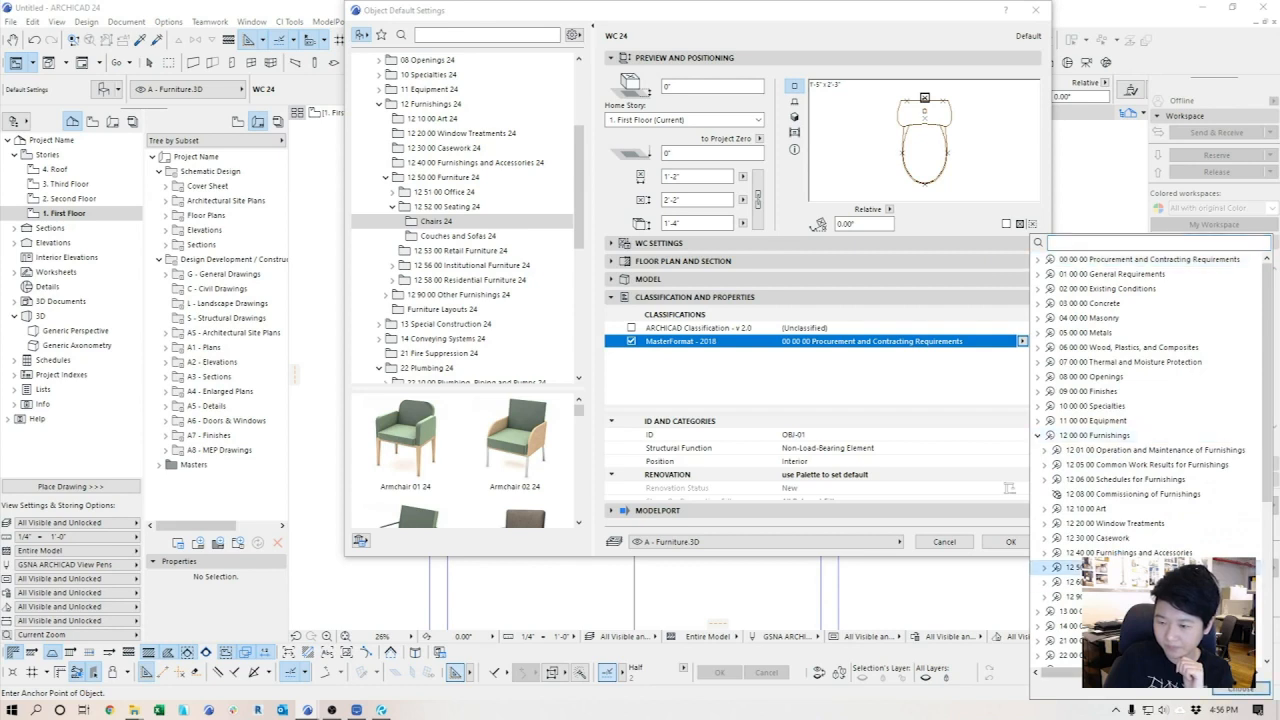
{"action": "left_click", "coordinate": [1237, 691]}
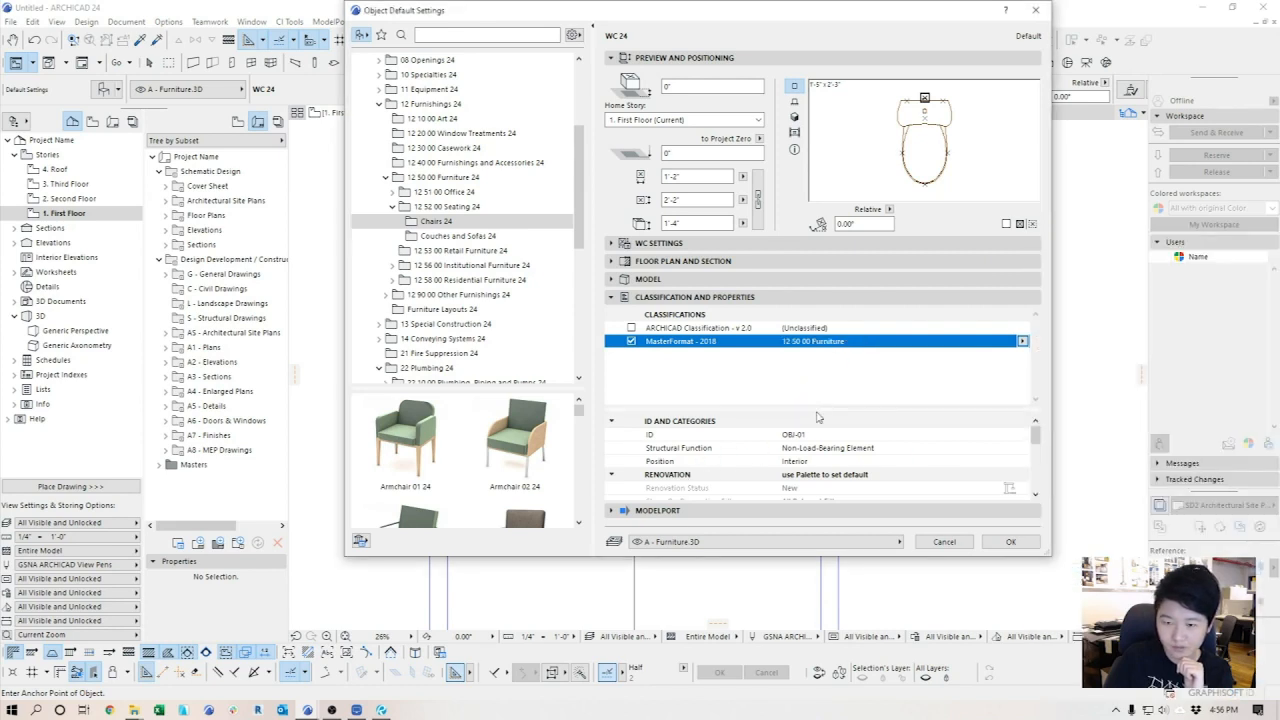
- Show the ARCHINTENSIVE properties of the object defaults and choose CH01 - BRAND - MODEL - COLOR as the Furniture List value
{"action": "left_click_drag", "start_coordinate": [817, 410], "coordinate": [816, 376]}
{"action": "scroll", "coordinate": [780, 455], "scroll_direction": "down", "scroll_amount": 3}
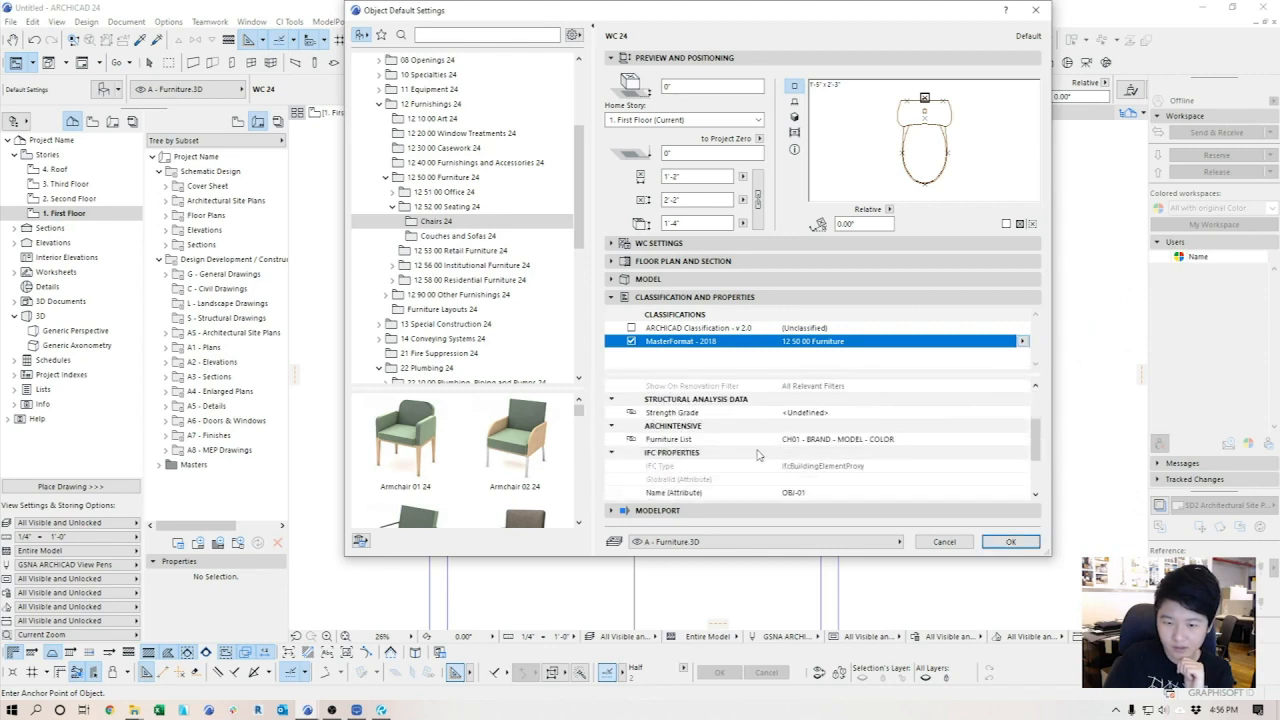
{"action": "left_click", "coordinate": [696, 440]}
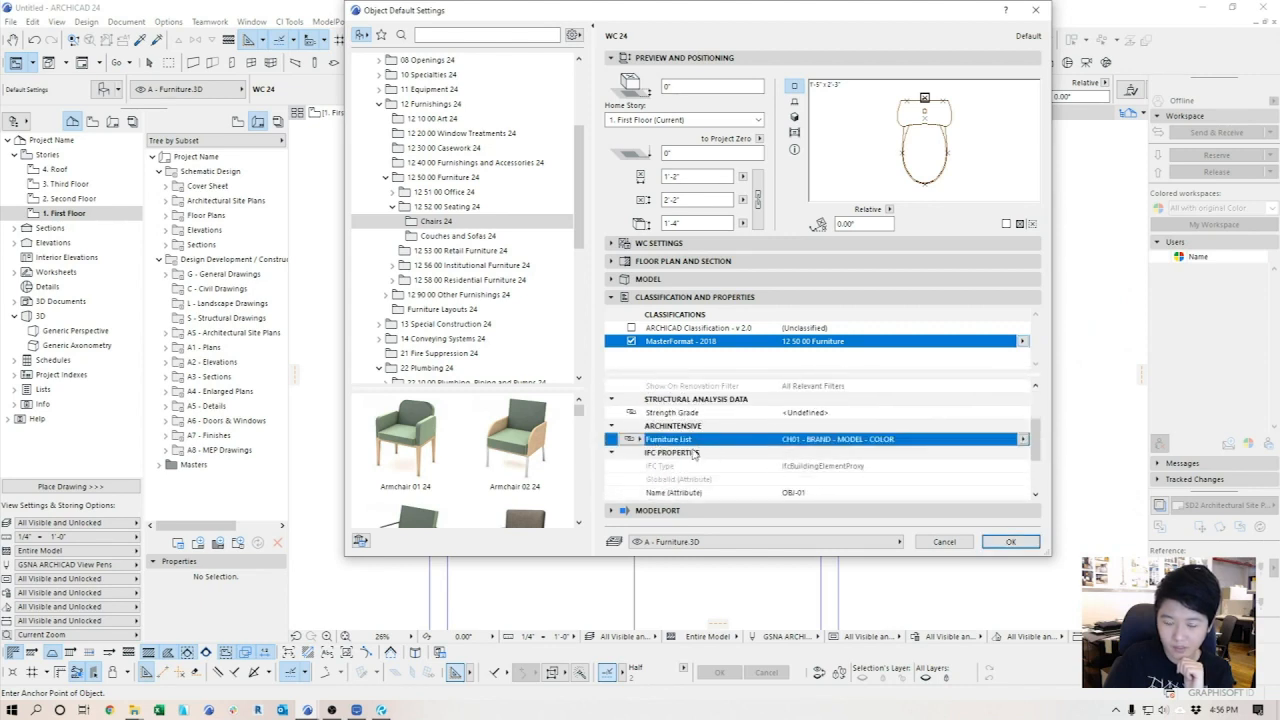
{"action": "left_click", "coordinate": [1022, 439]}
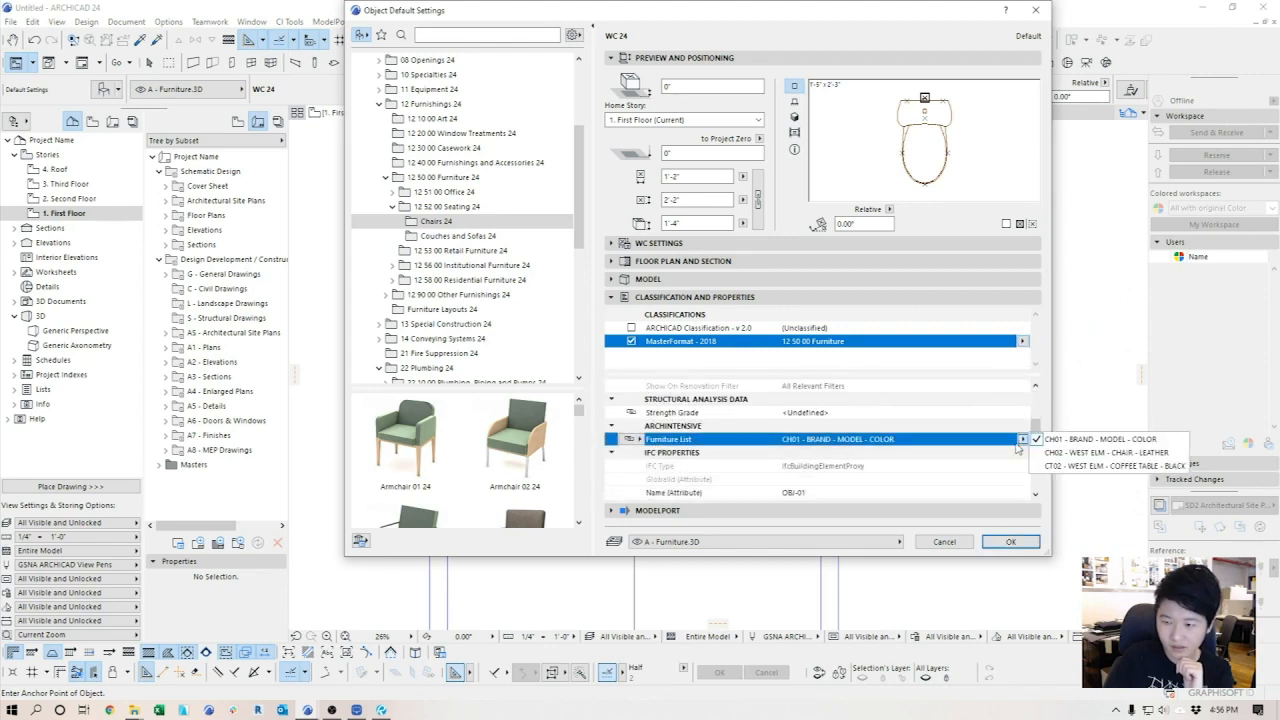
{"action": "left_click", "coordinate": [1077, 442]}
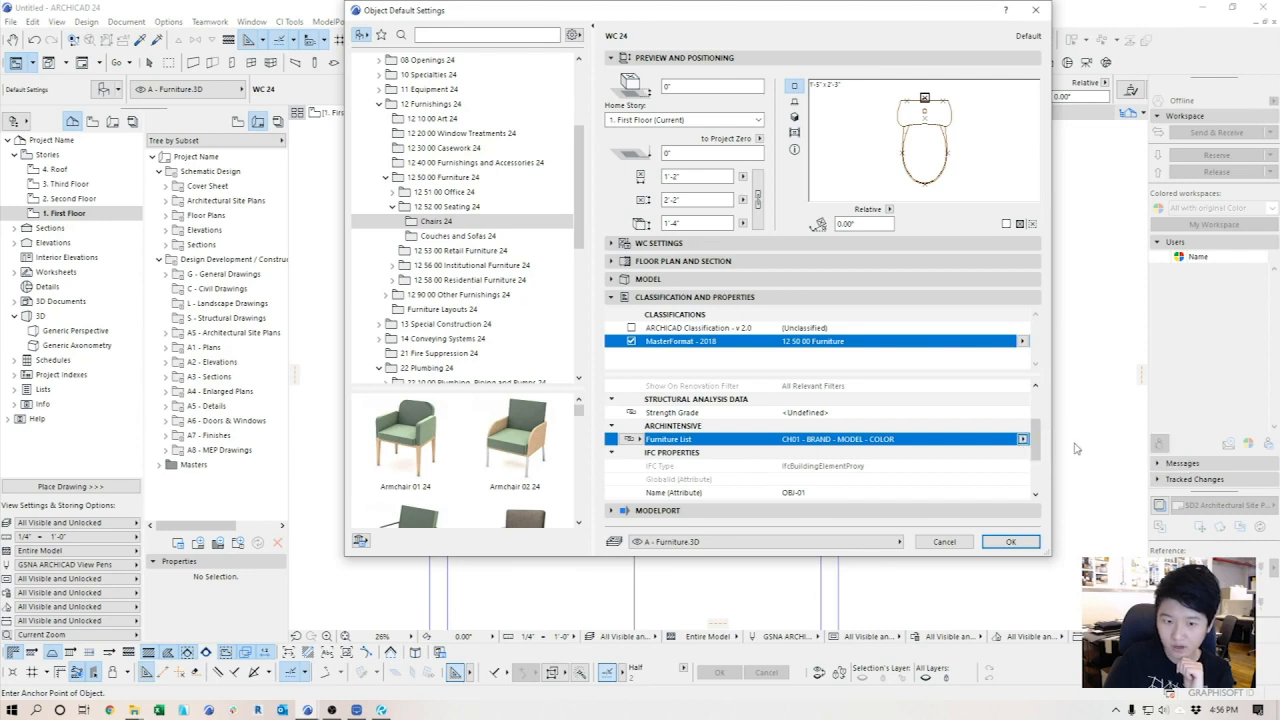
{"action": "left_click", "coordinate": [520, 445]}
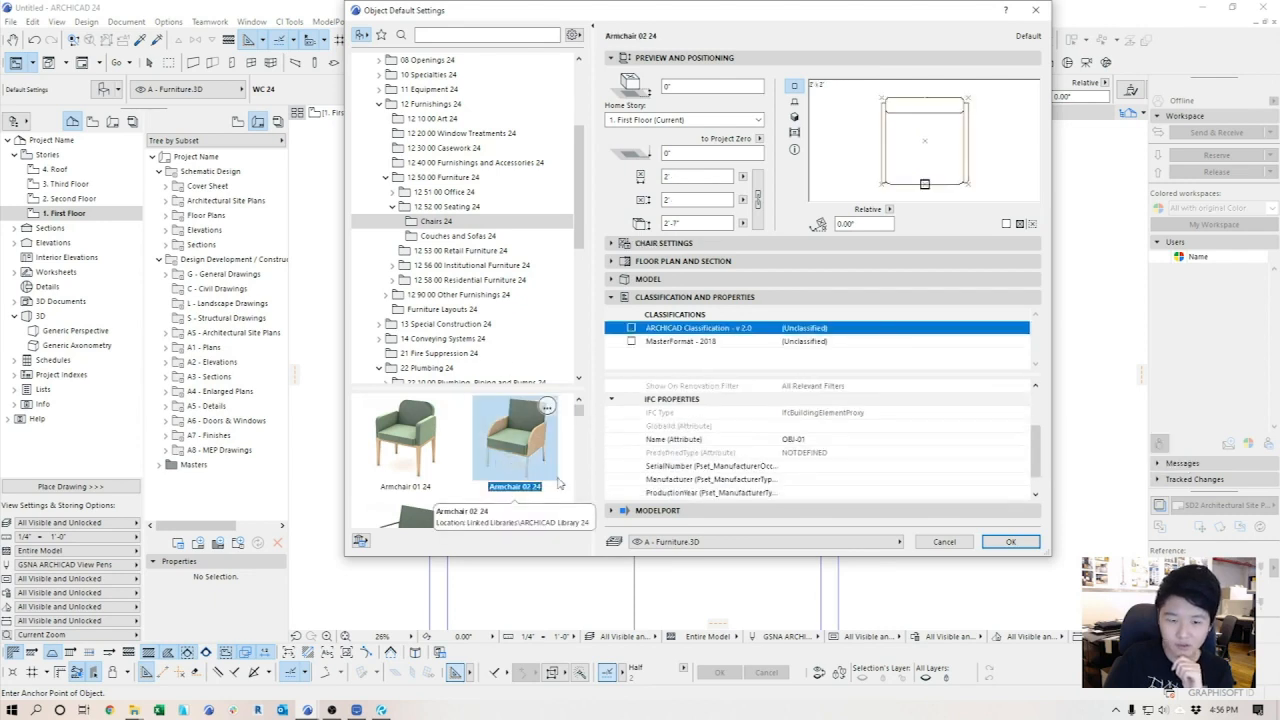
{"action": "left_click", "coordinate": [631, 342]}
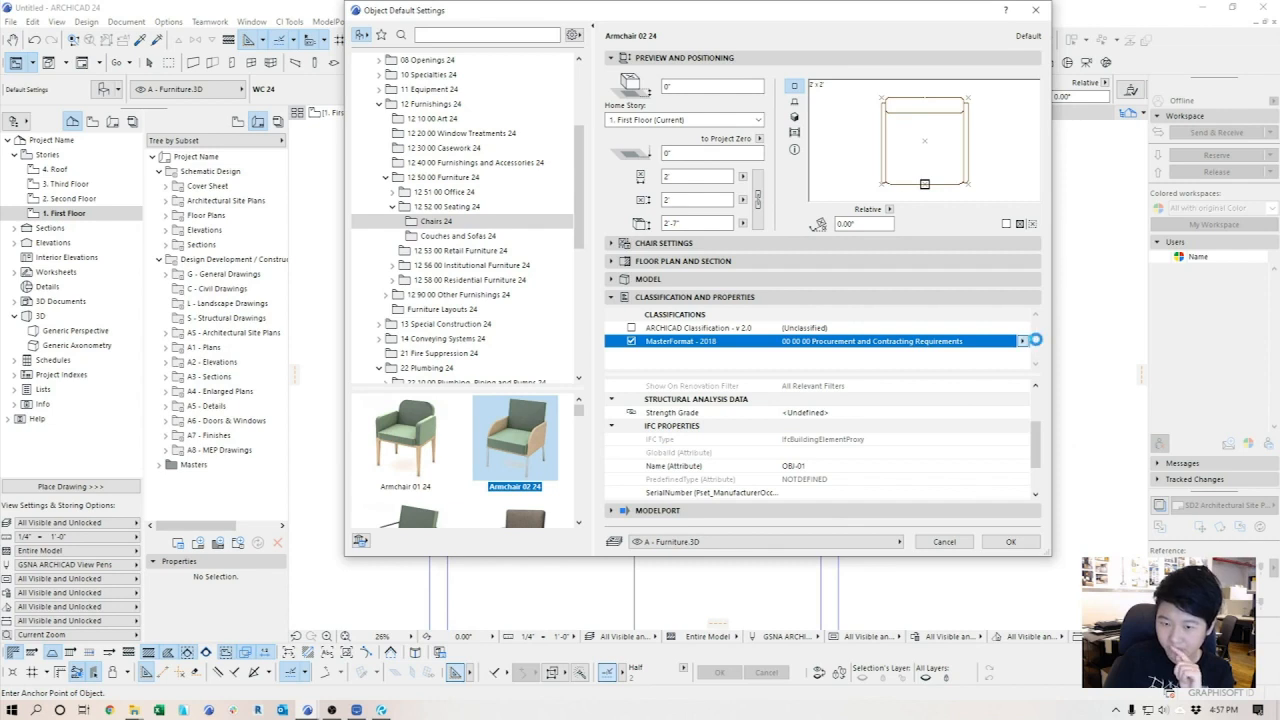
{"action": "left_click", "coordinate": [1024, 341]}
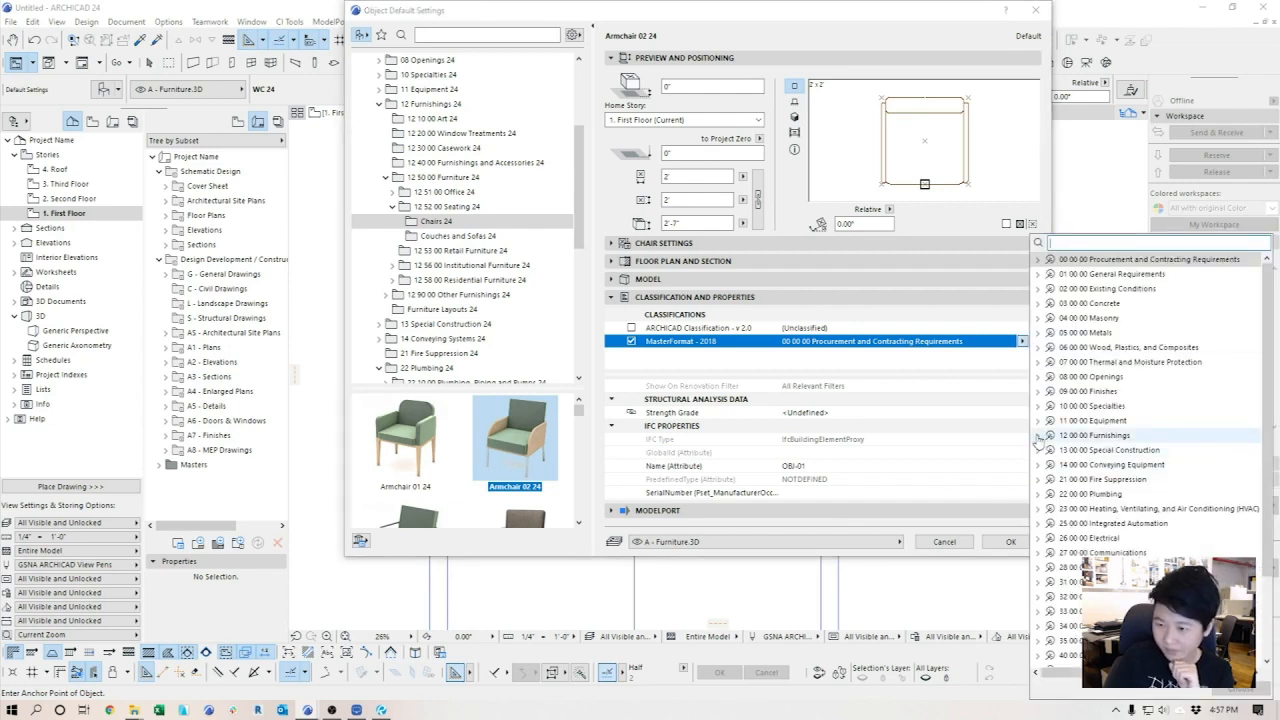
{"action": "left_click", "coordinate": [1110, 567]}
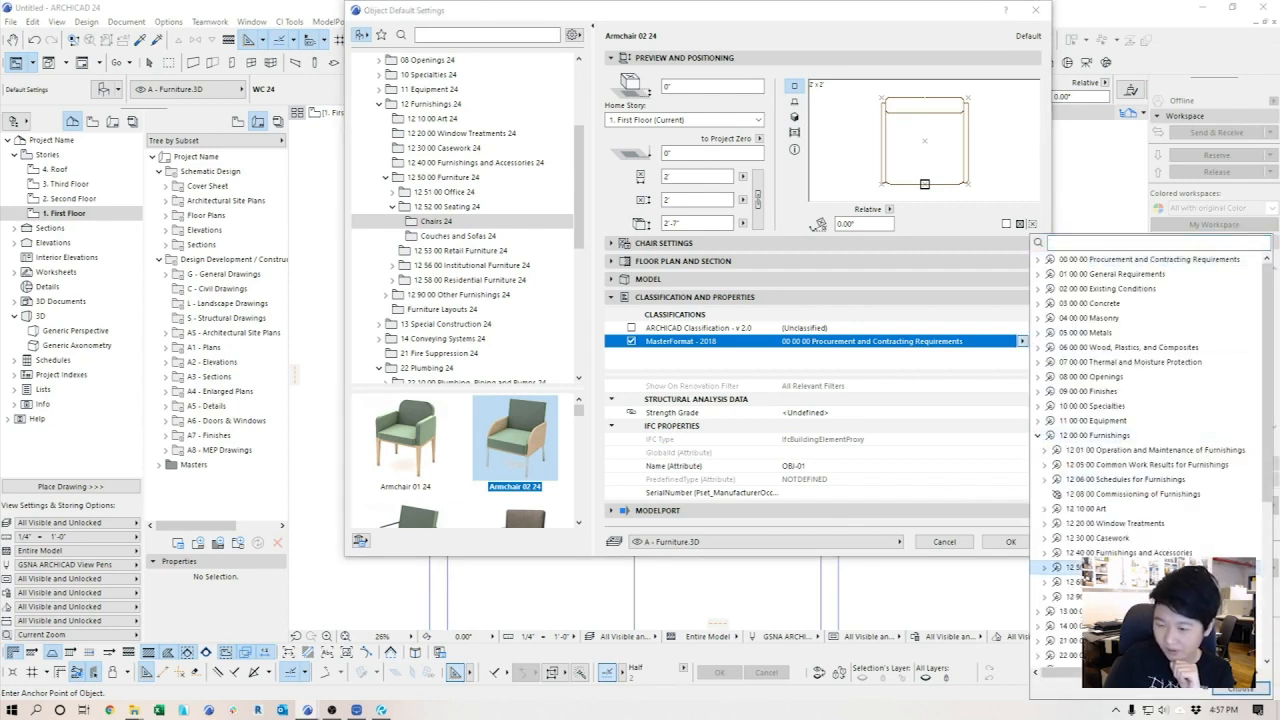
{"action": "left_click", "coordinate": [1245, 690]}
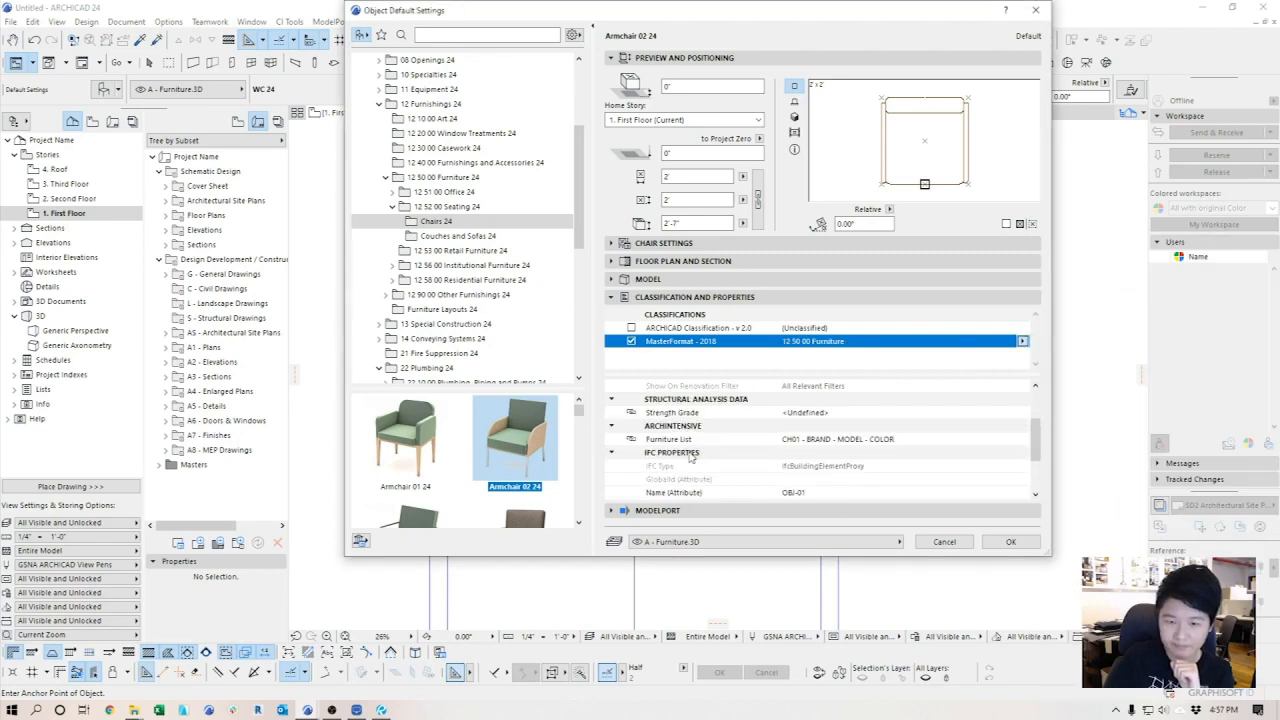
{"action": "left_click", "coordinate": [826, 440]}
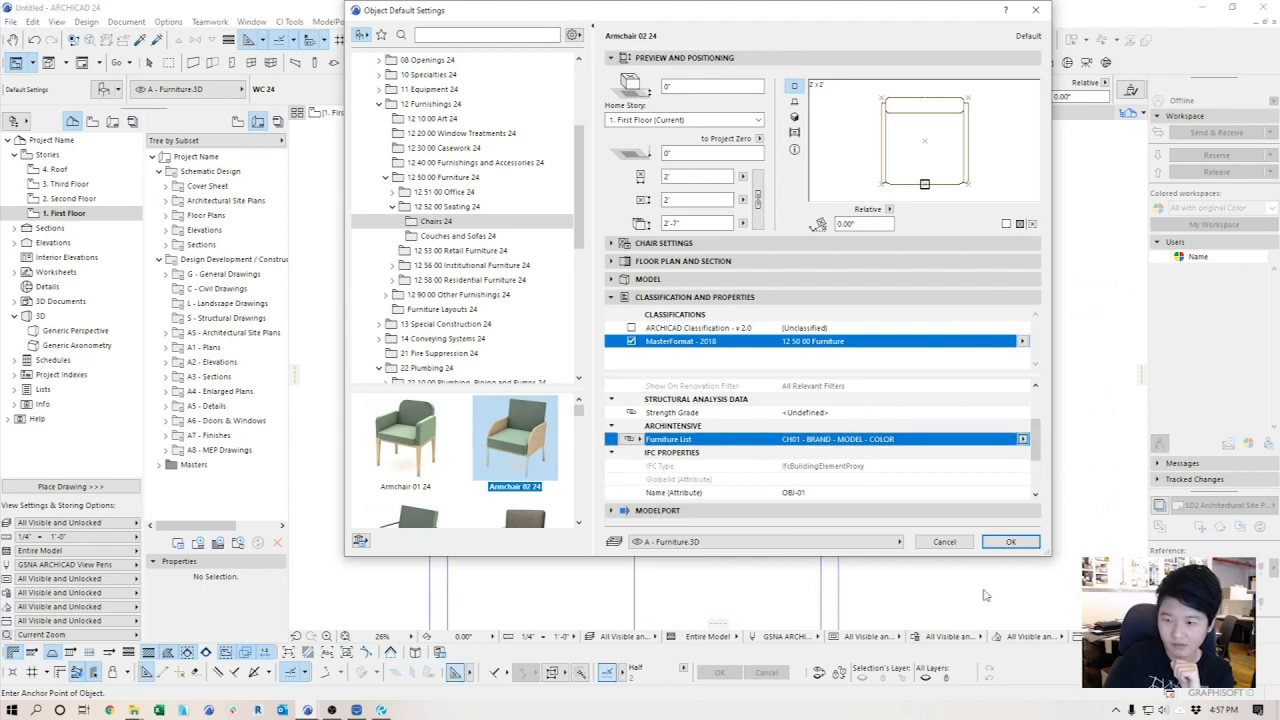
- Accept the object defaults and place one Armchair 02 24 in the empty area above the existing first-floor plan
{"action": "left_click", "coordinate": [1011, 542]}
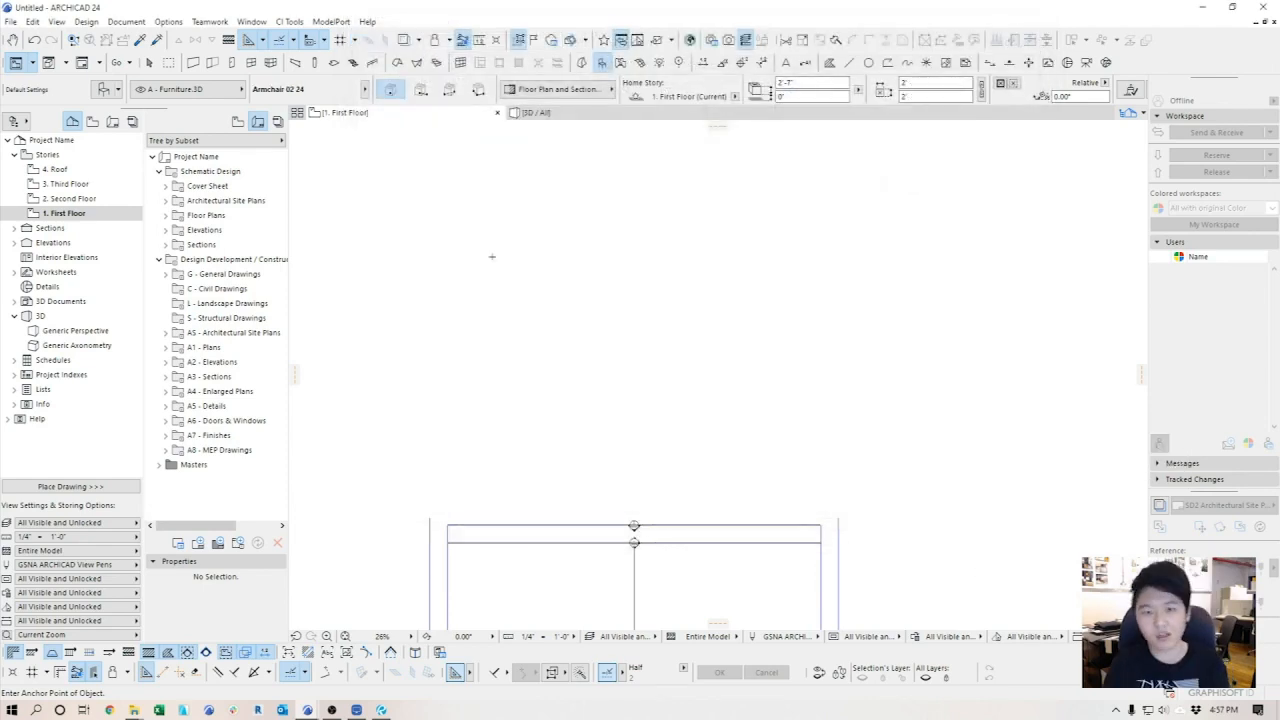
{"action": "left_click", "coordinate": [610, 243]}
{"action": "scroll", "coordinate": [610, 250], "scroll_direction": "up", "scroll_amount": 8}
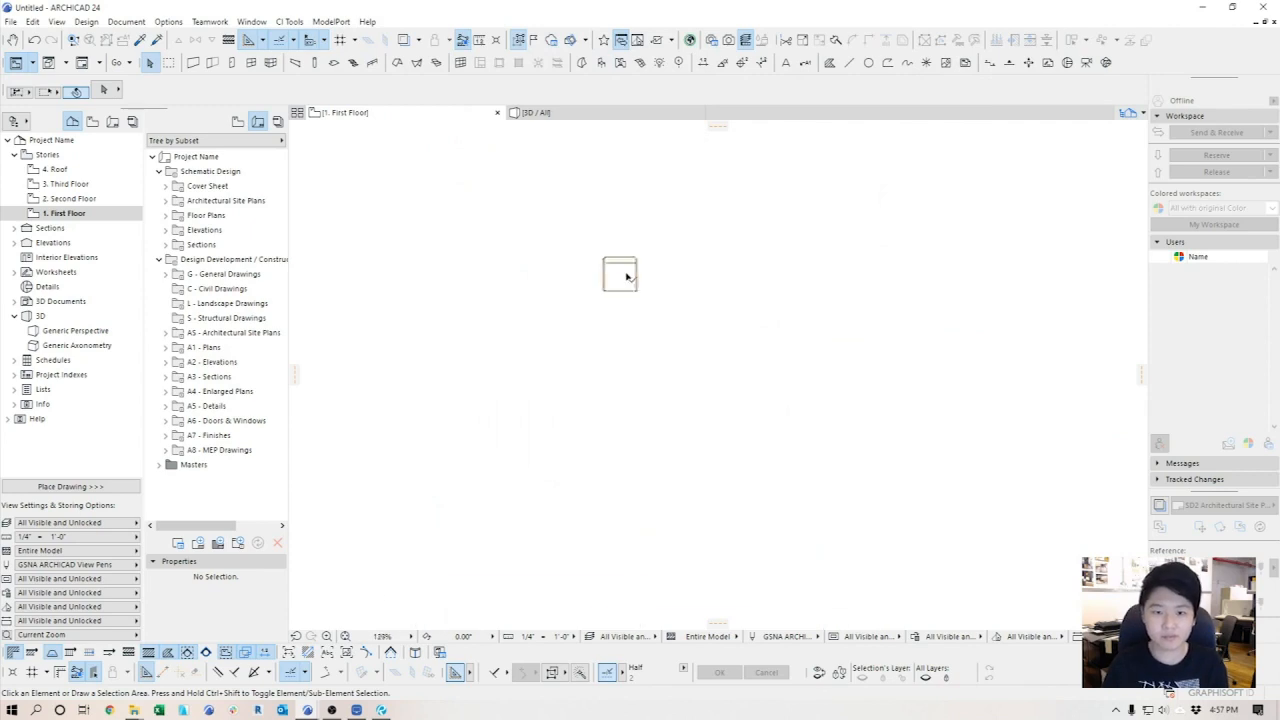
- Add the option XX - CHOOSE FROM LIST to the Furniture List property's option set
{"action": "left_click", "coordinate": [168, 21]}
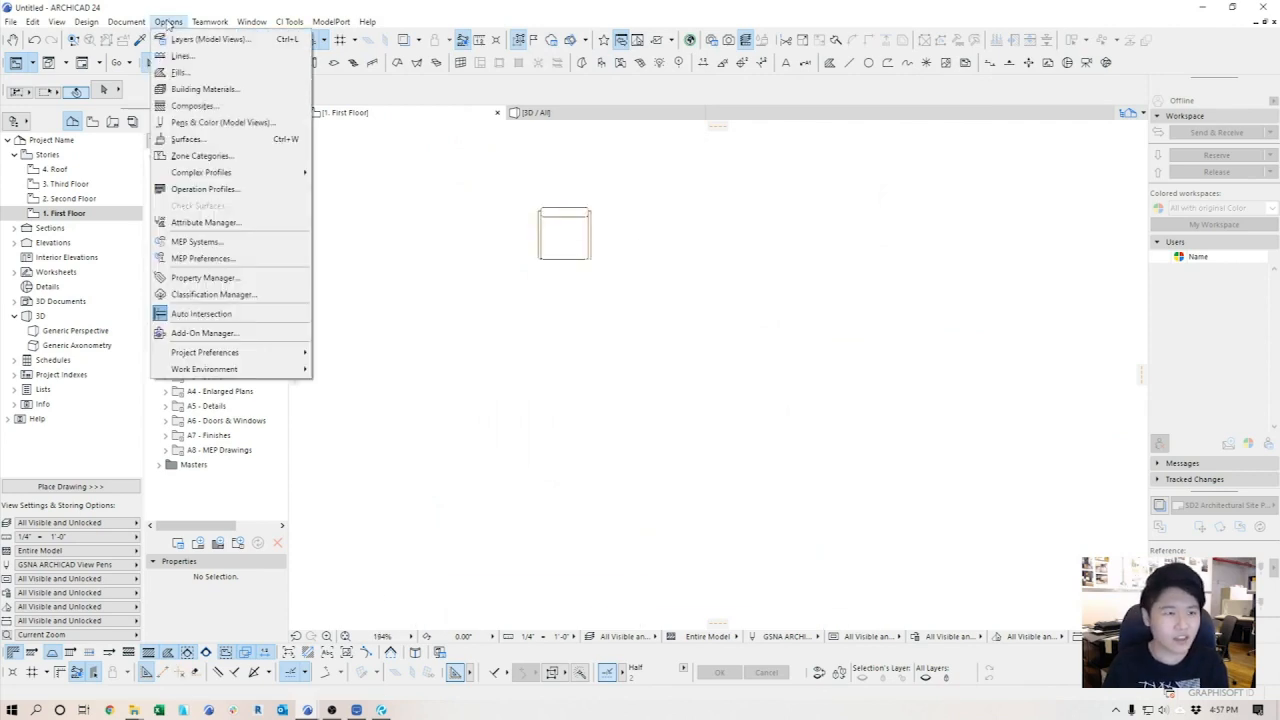
{"action": "left_click", "coordinate": [236, 283]}
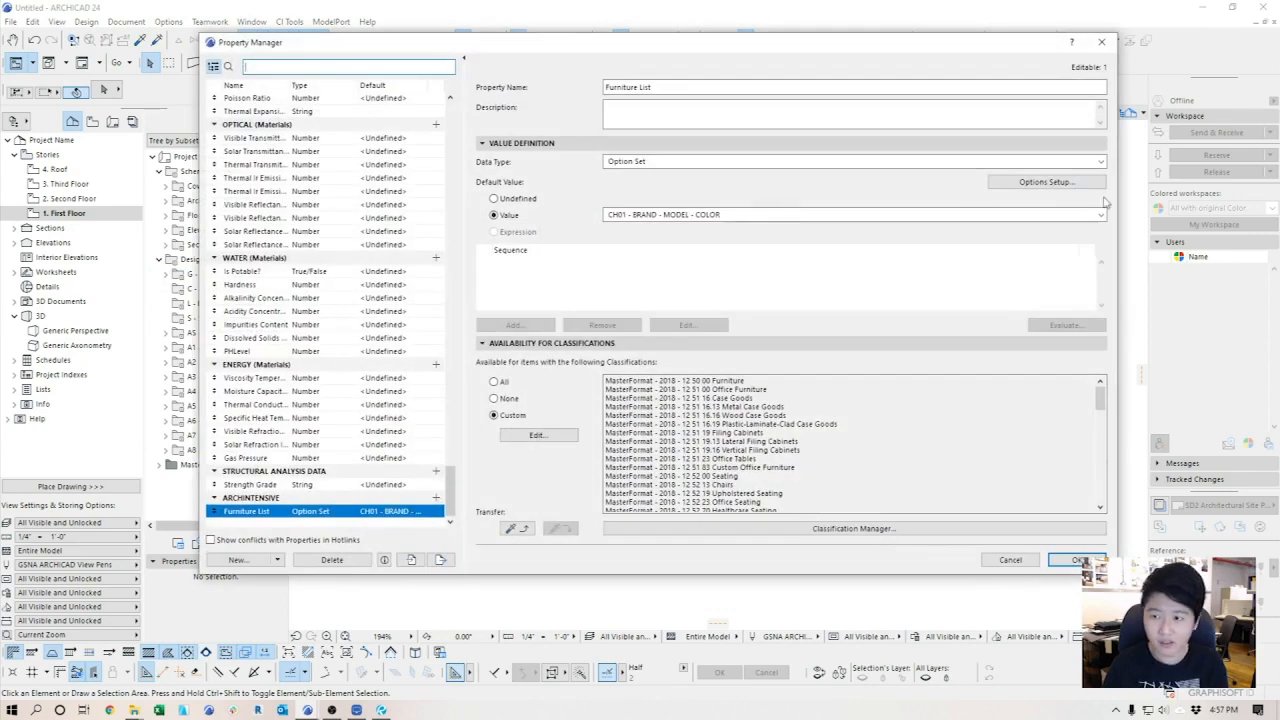
{"action": "left_click", "coordinate": [1046, 182]}
{"action": "left_click", "coordinate": [539, 327]}
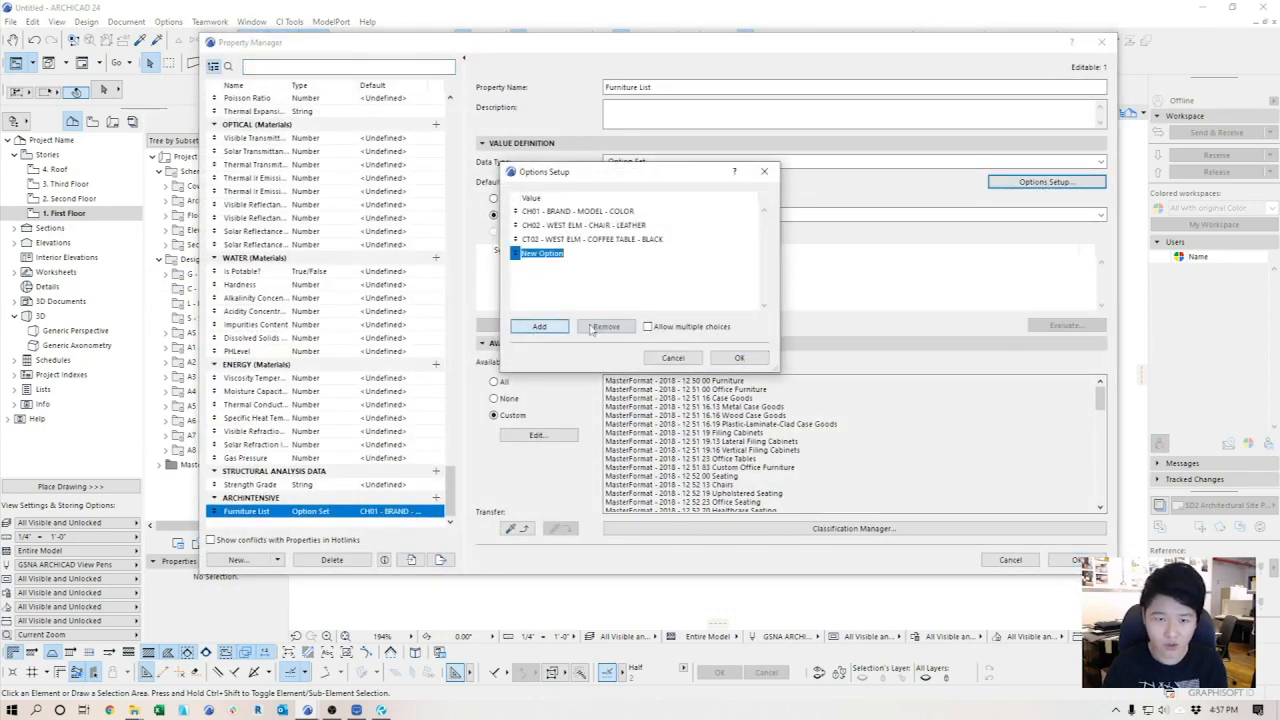
{"action": "type", "text": "XX - CHOOSE FROM LIST"}
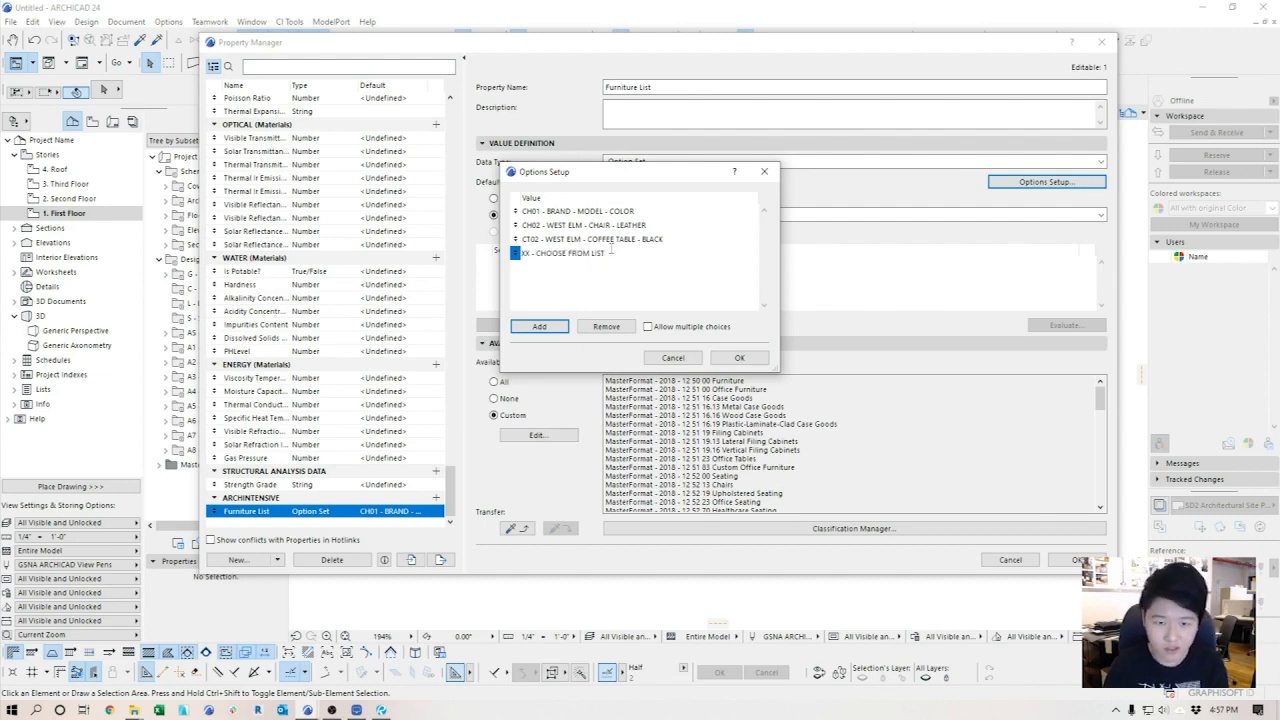
{"action": "left_click", "coordinate": [739, 358]}
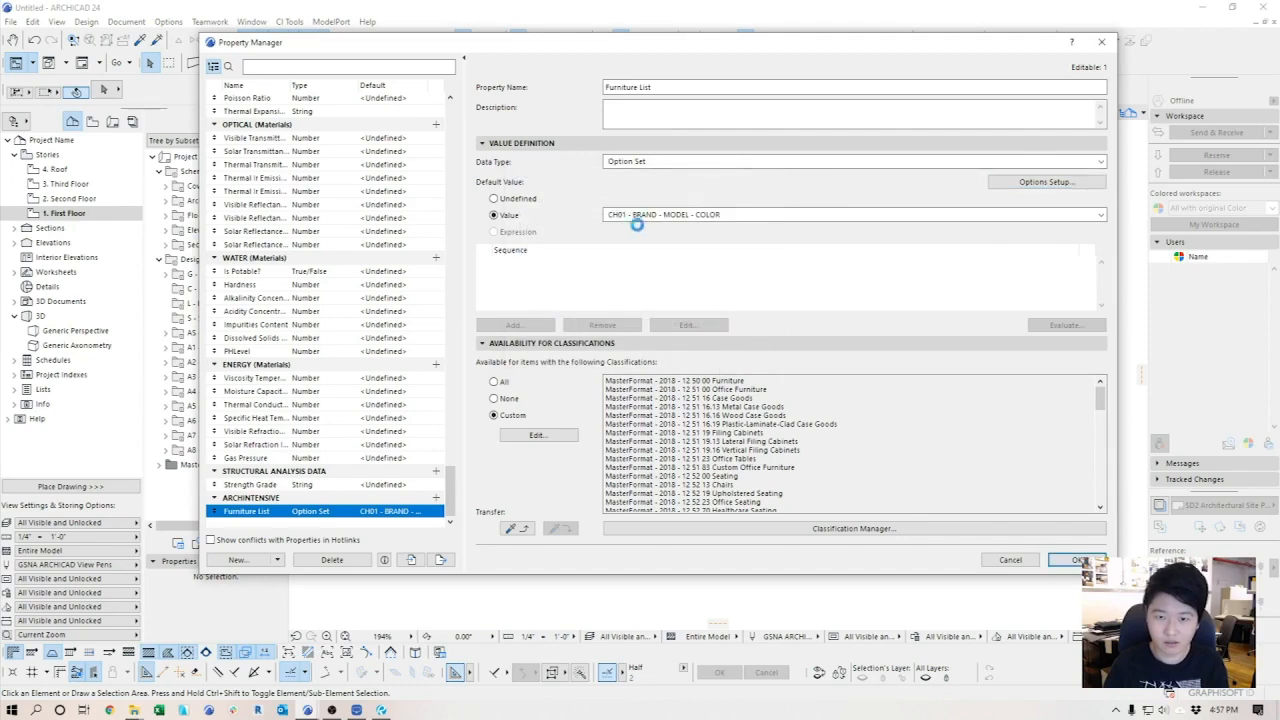
- Make XX - CHOOSE FROM LIST the default value of the Furniture List property and save the property changes
{"action": "left_click", "coordinate": [636, 215]}
{"action": "left_click", "coordinate": [658, 261]}
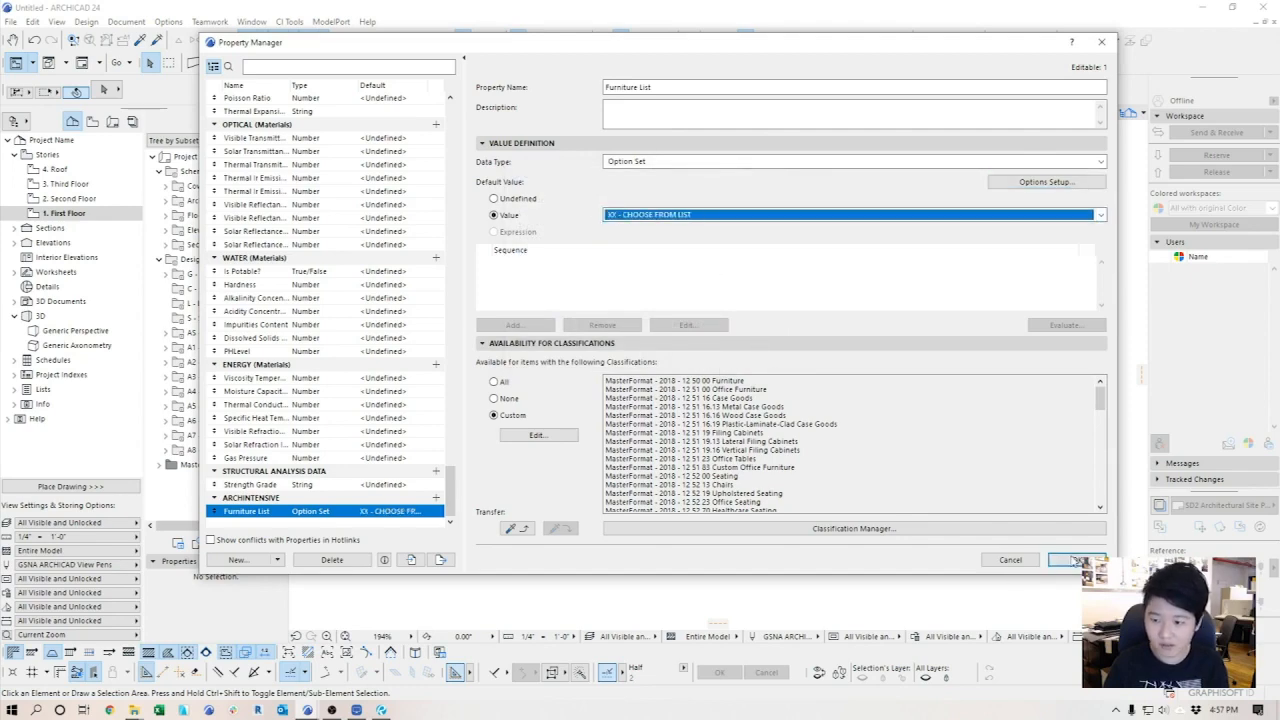
{"action": "left_click", "coordinate": [1066, 560]}
- Set the placed armchair's Furniture List property to CH01 - BRAND - MODEL - COLOR
{"action": "left_click_drag", "start_coordinate": [557, 243], "coordinate": [570, 280]}
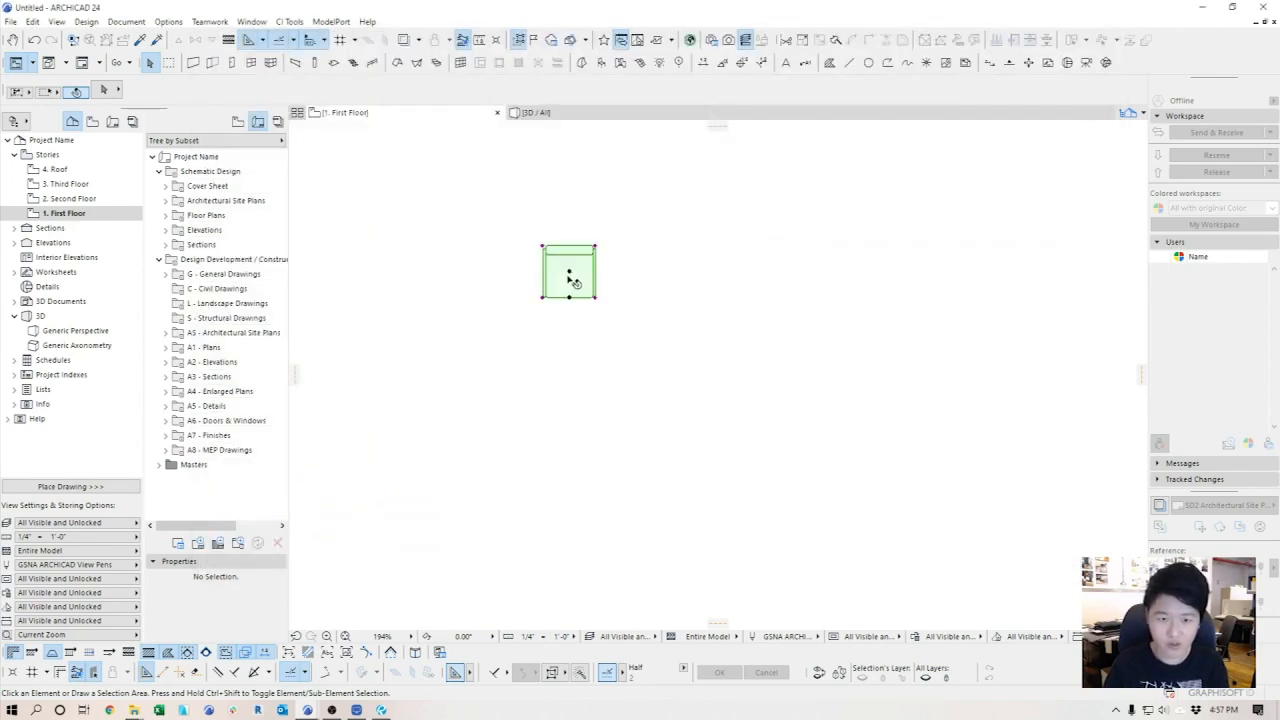
{"action": "left_click", "coordinate": [577, 296]}
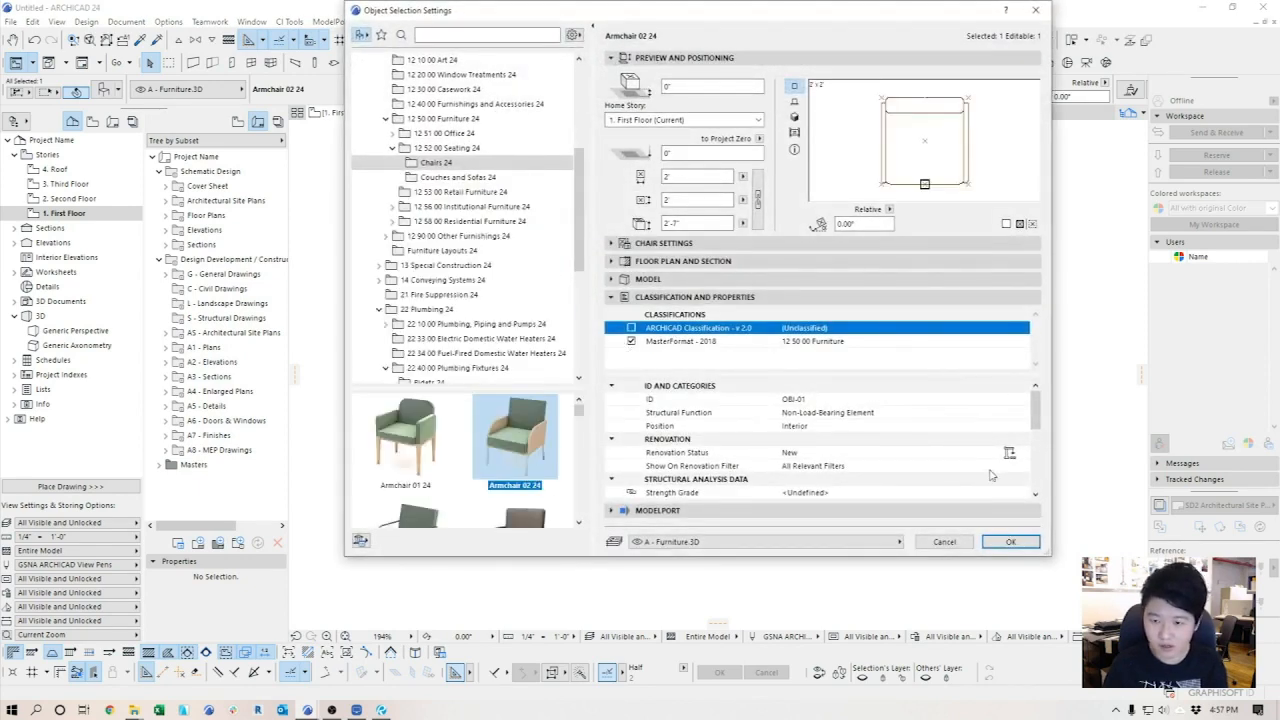
{"action": "left_click_drag", "start_coordinate": [1037, 412], "coordinate": [1037, 437]}
{"action": "left_click", "coordinate": [1022, 439]}
{"action": "left_click", "coordinate": [1022, 439]}
{"action": "left_click", "coordinate": [1077, 441]}
{"action": "left_click", "coordinate": [1008, 542]}
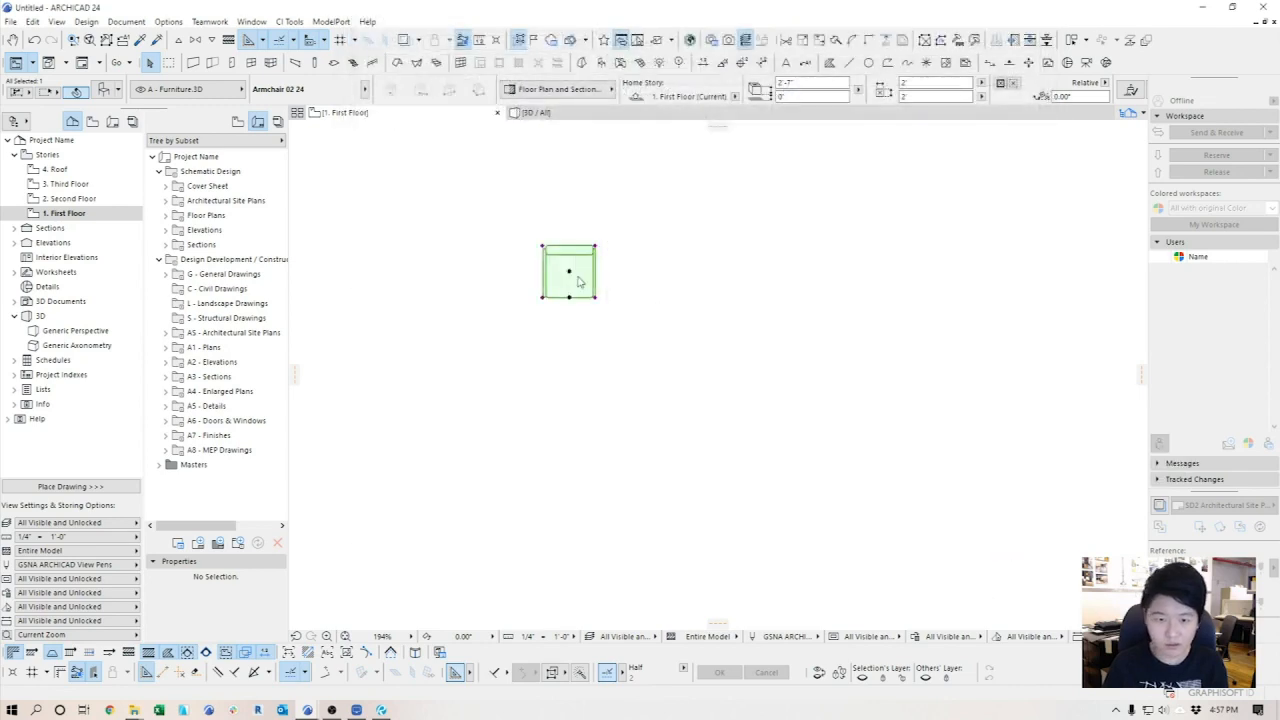
- Copy the armchair to the right of the original and change the copy to Armchair Scandinavian 24
{"action": "left_click_drag", "start_coordinate": [578, 283], "coordinate": [658, 283], "text": "ctrl"}
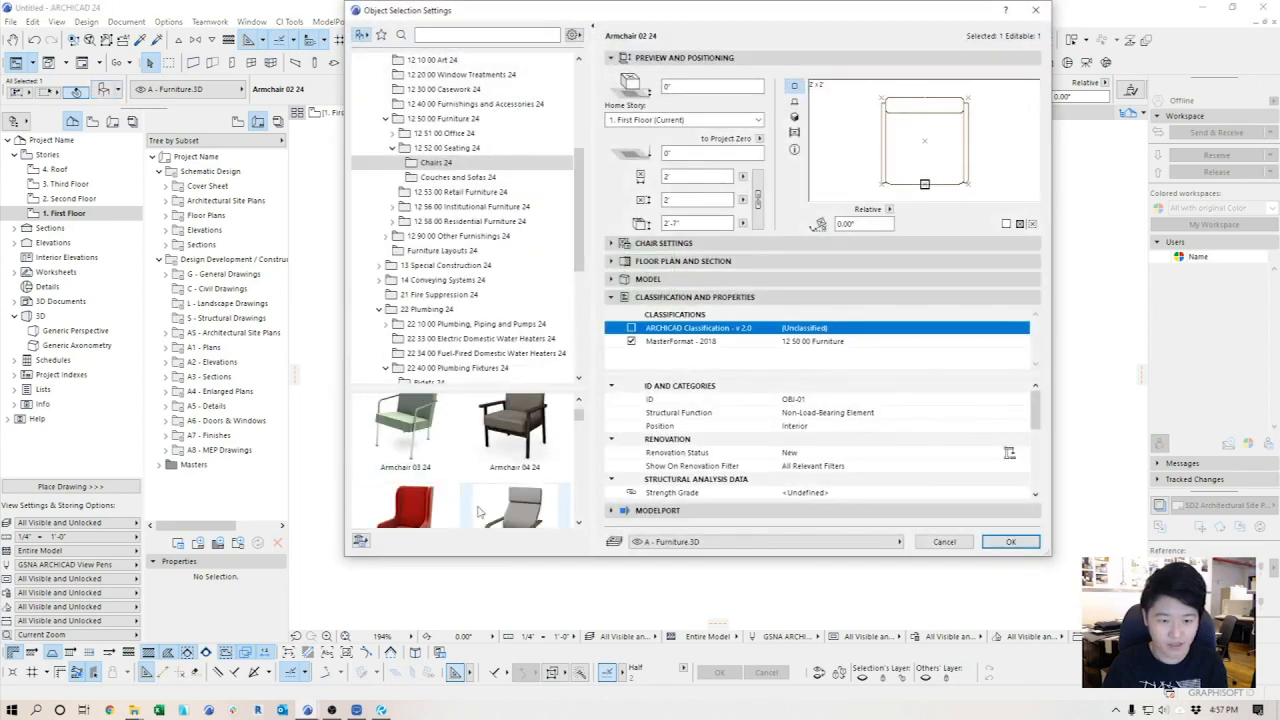
{"action": "left_click", "coordinate": [516, 505]}
{"action": "scroll", "coordinate": [1037, 398], "scroll_direction": "down", "scroll_amount": 2}
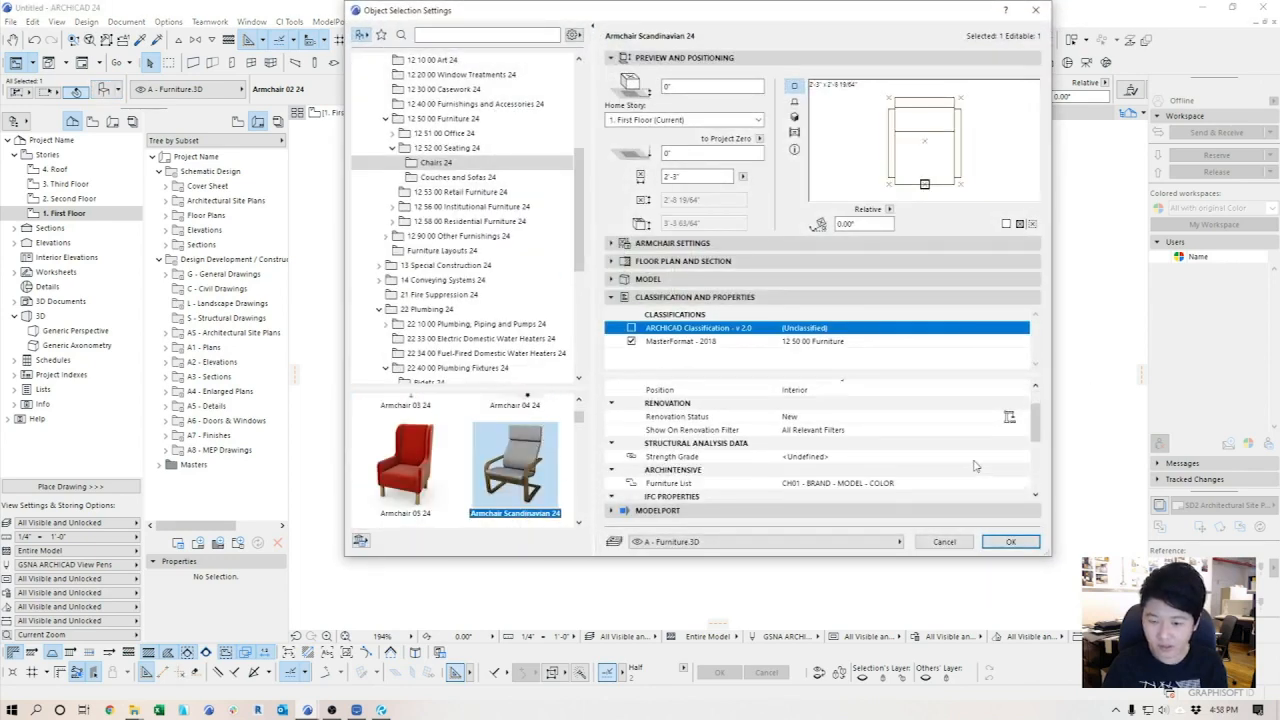
- Set the Scandinavian armchair's Furniture List property to CH02 - WEST ELM - CHAIR - LEATHER, apply it and deselect the chair
{"action": "left_click", "coordinate": [1022, 439]}
{"action": "left_click", "coordinate": [1062, 454]}
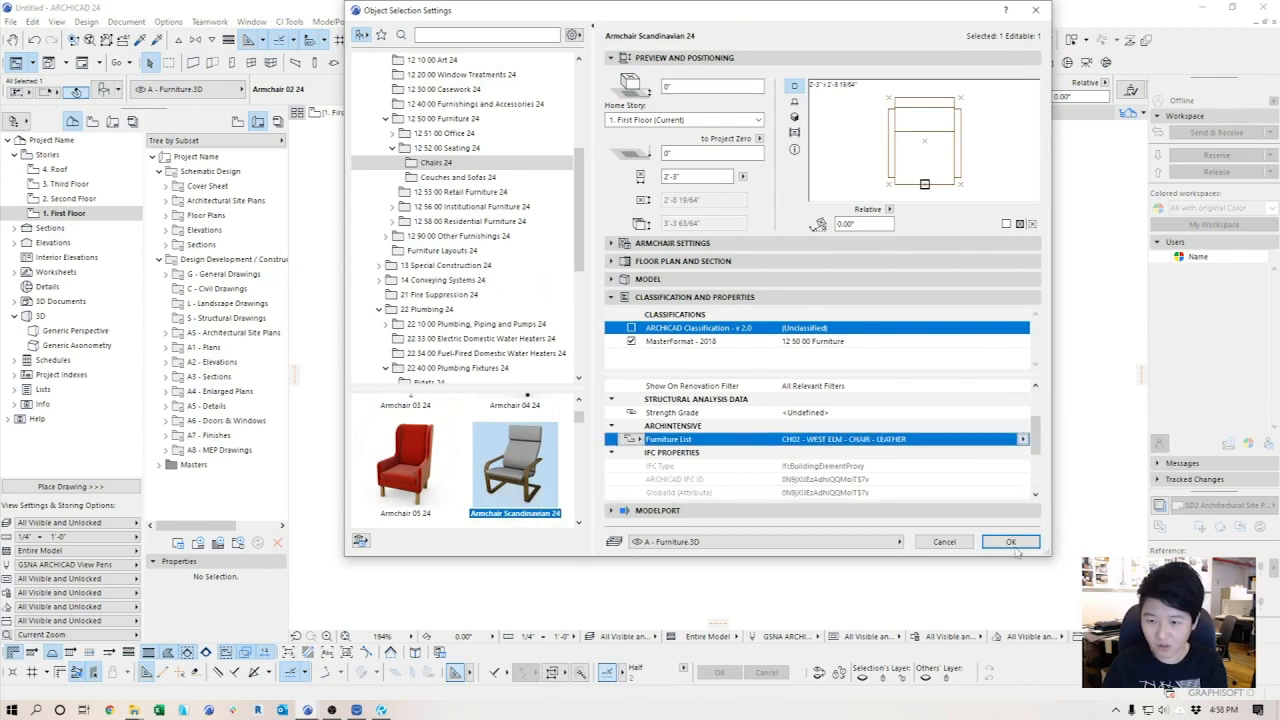
{"action": "left_click", "coordinate": [1010, 541]}
{"action": "left_click", "coordinate": [654, 322]}
- Draw a rectangular slab just below the two armchairs, nearly as wide as both chairs together
{"action": "middle_click_drag", "start_coordinate": [542, 296], "coordinate": [512, 277]}
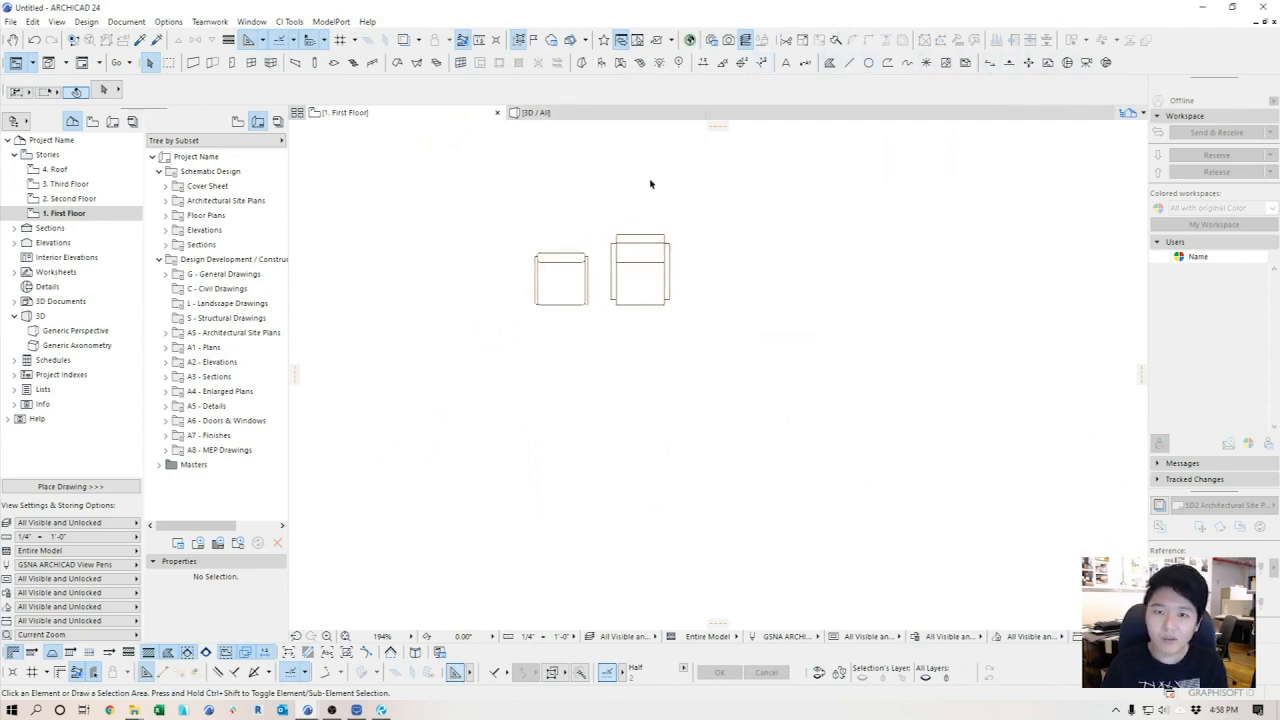
{"action": "middle_click_drag", "start_coordinate": [648, 233], "coordinate": [611, 201]}
{"action": "scroll", "coordinate": [602, 218], "scroll_direction": "up", "scroll_amount": 1}
{"action": "middle_click_drag", "start_coordinate": [442, 212], "coordinate": [460, 243]}
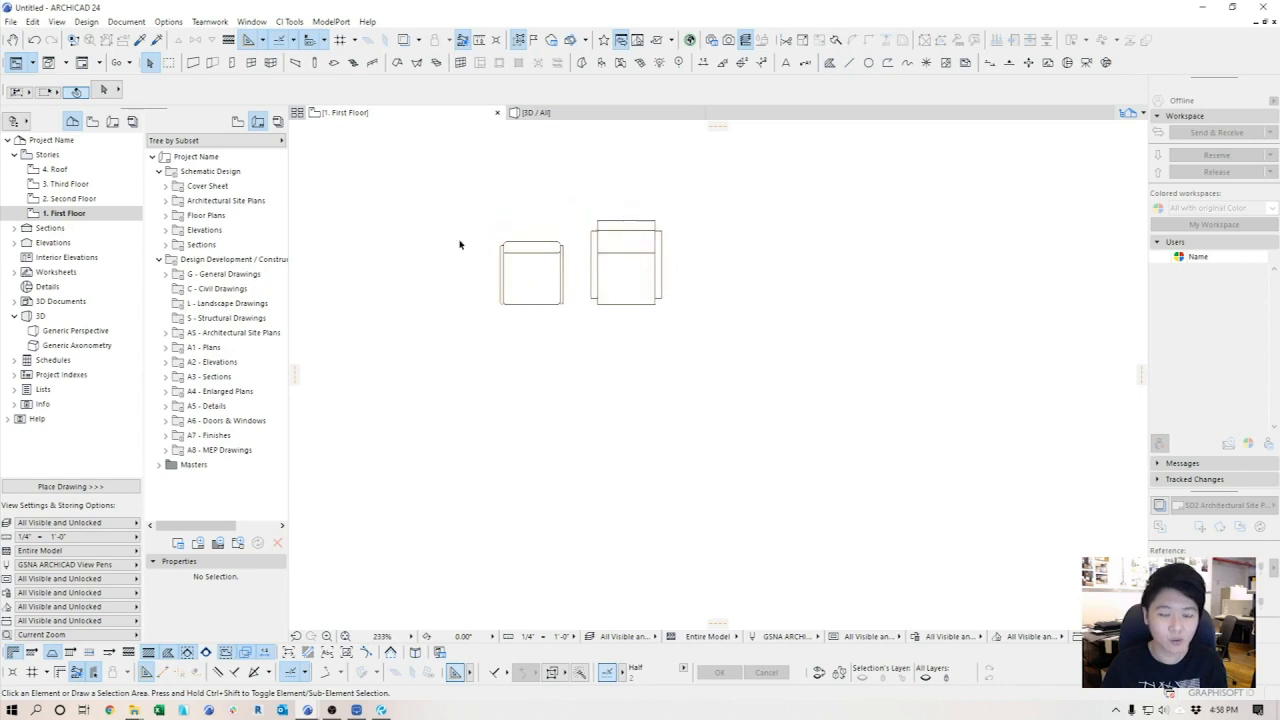
{"action": "left_click", "coordinate": [334, 63]}
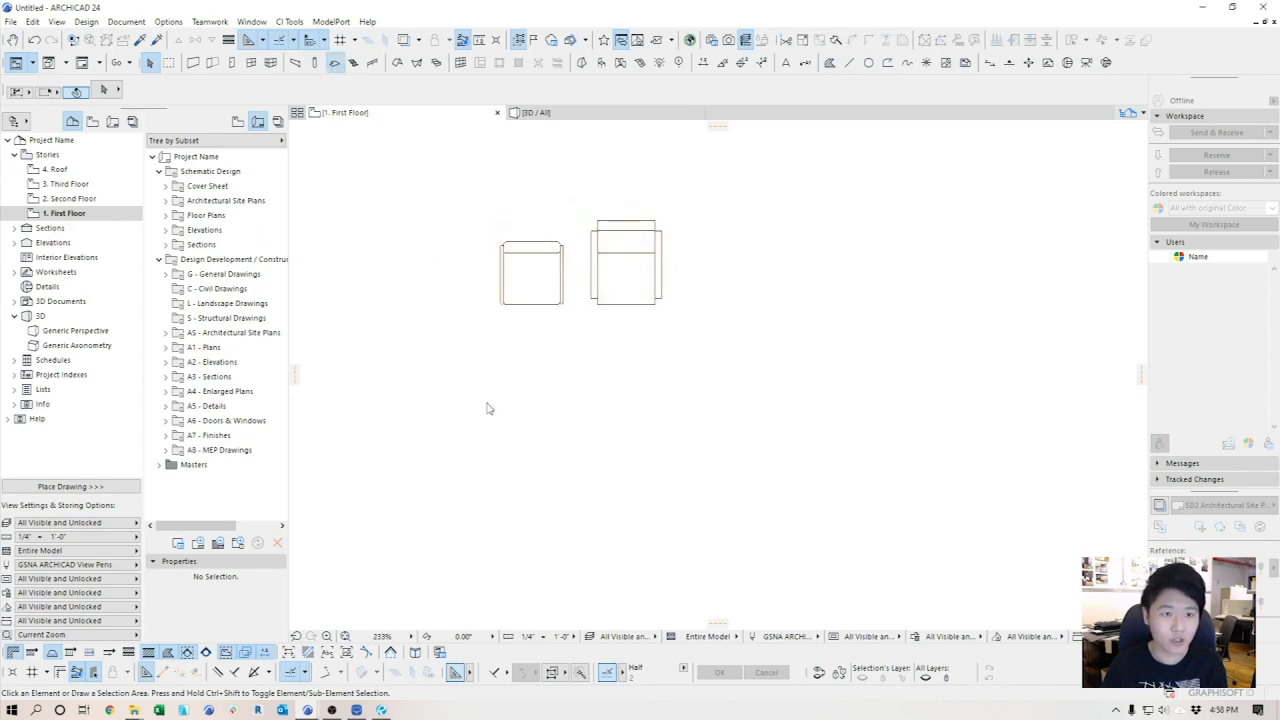
{"action": "left_click", "coordinate": [488, 320]}
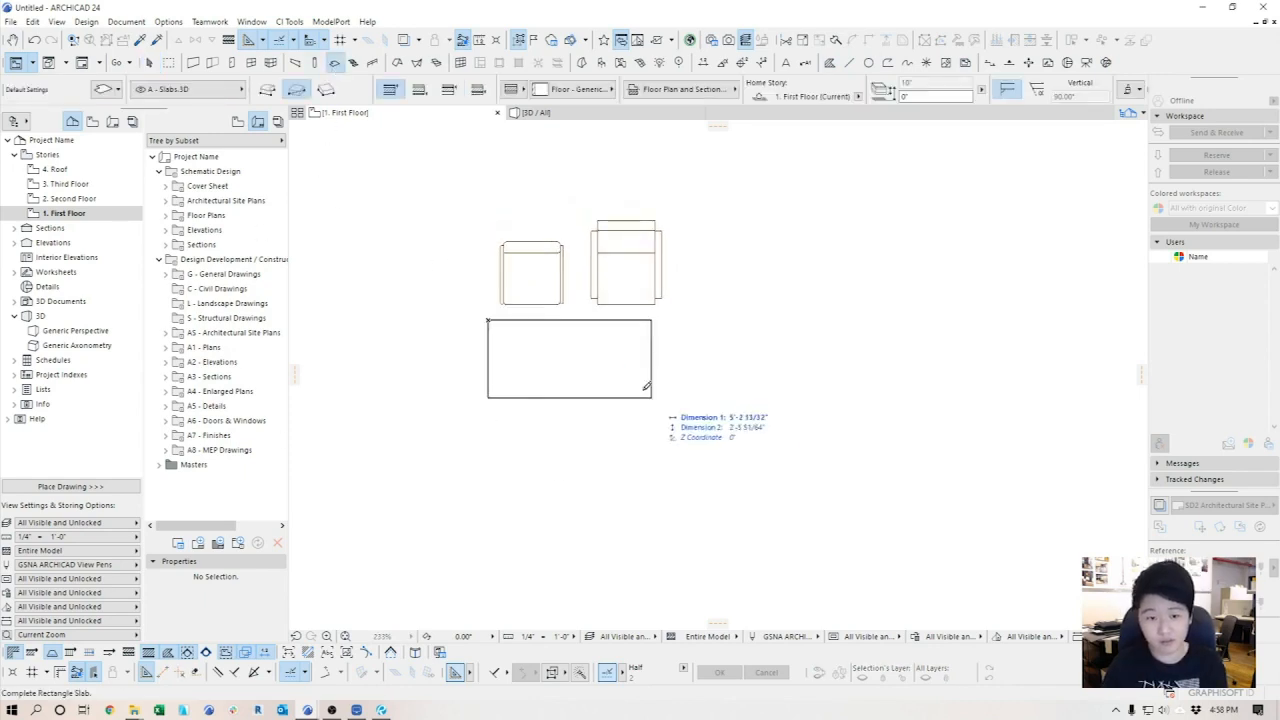
{"action": "left_click", "coordinate": [628, 394]}
- Select the rectangular slab and move it slightly right so it is centred below the two armchairs
{"action": "middle_click_drag", "start_coordinate": [593, 360], "coordinate": [646, 396]}
{"action": "left_click", "coordinate": [607, 394], "text": "shift"}
{"action": "key", "text": "ctrl+d"}
{"action": "left_click", "coordinate": [607, 397]}
{"action": "left_click", "coordinate": [630, 400]}
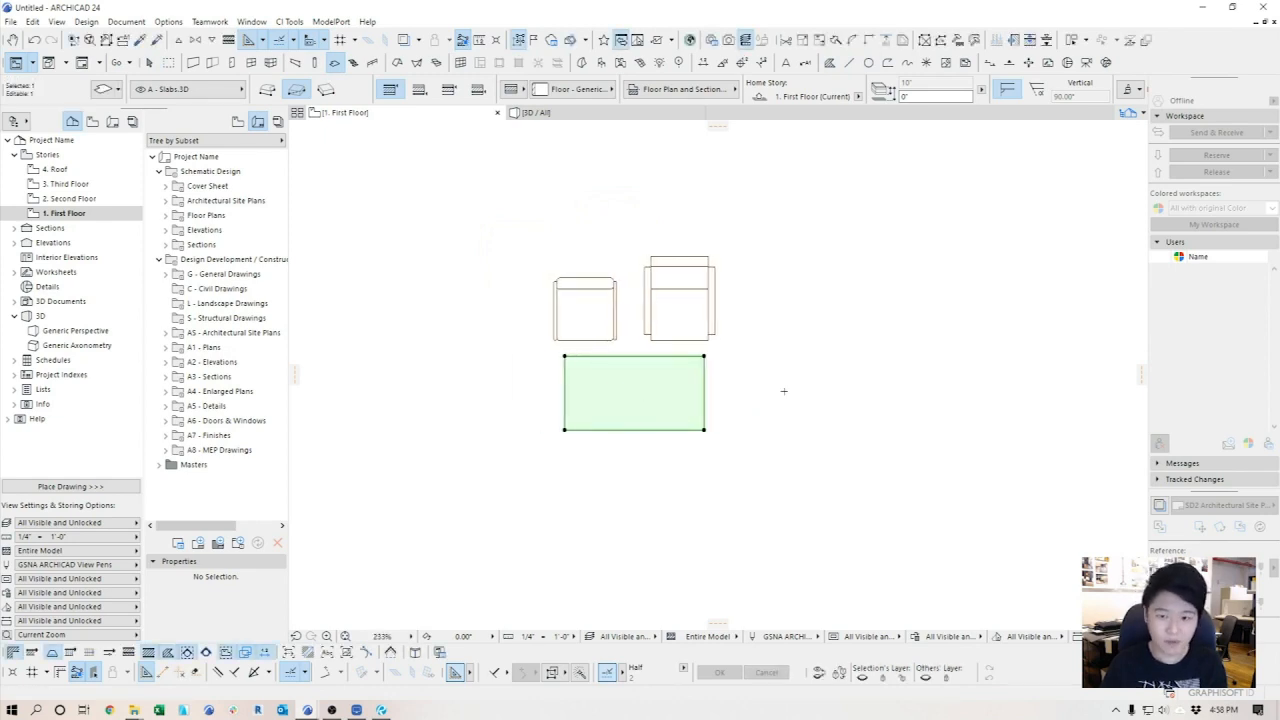
- Remove the slab's ARCHICAD classification and classify it under MasterFormat - 2018 as 12 50 00 Furniture
{"action": "middle_click_drag", "start_coordinate": [656, 382], "coordinate": [614, 371]}
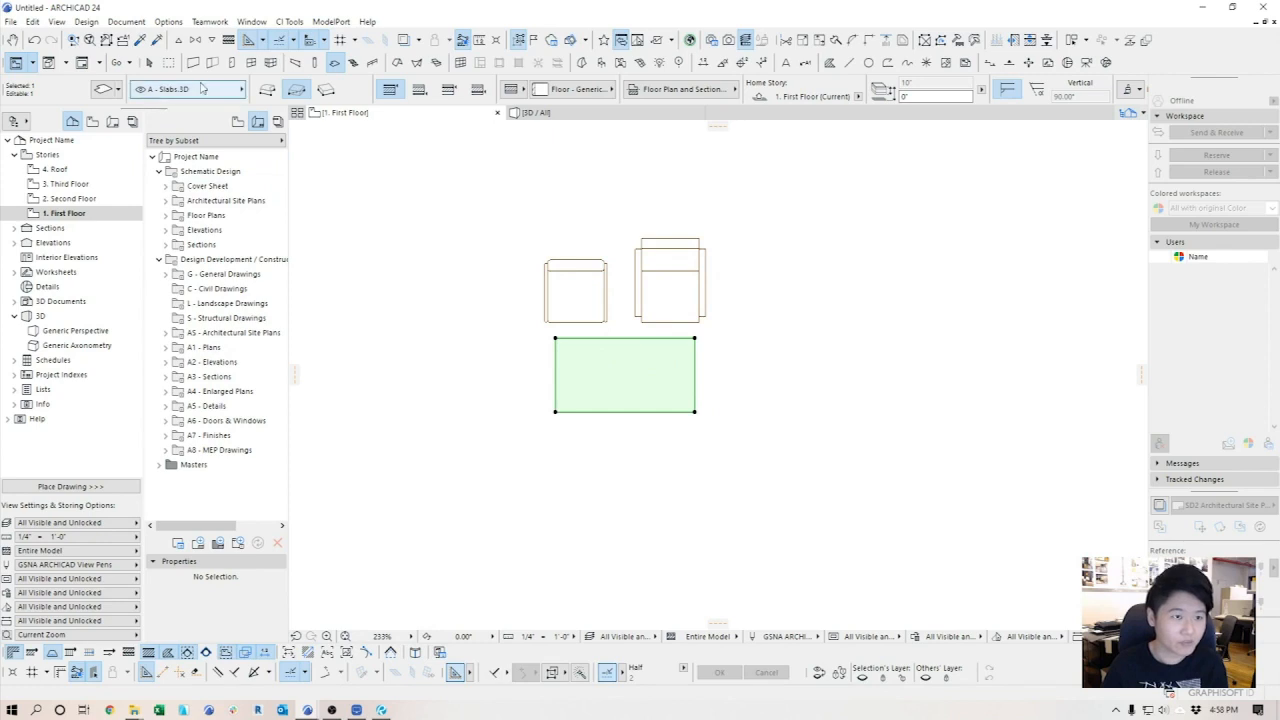
{"action": "left_click", "coordinate": [102, 91]}
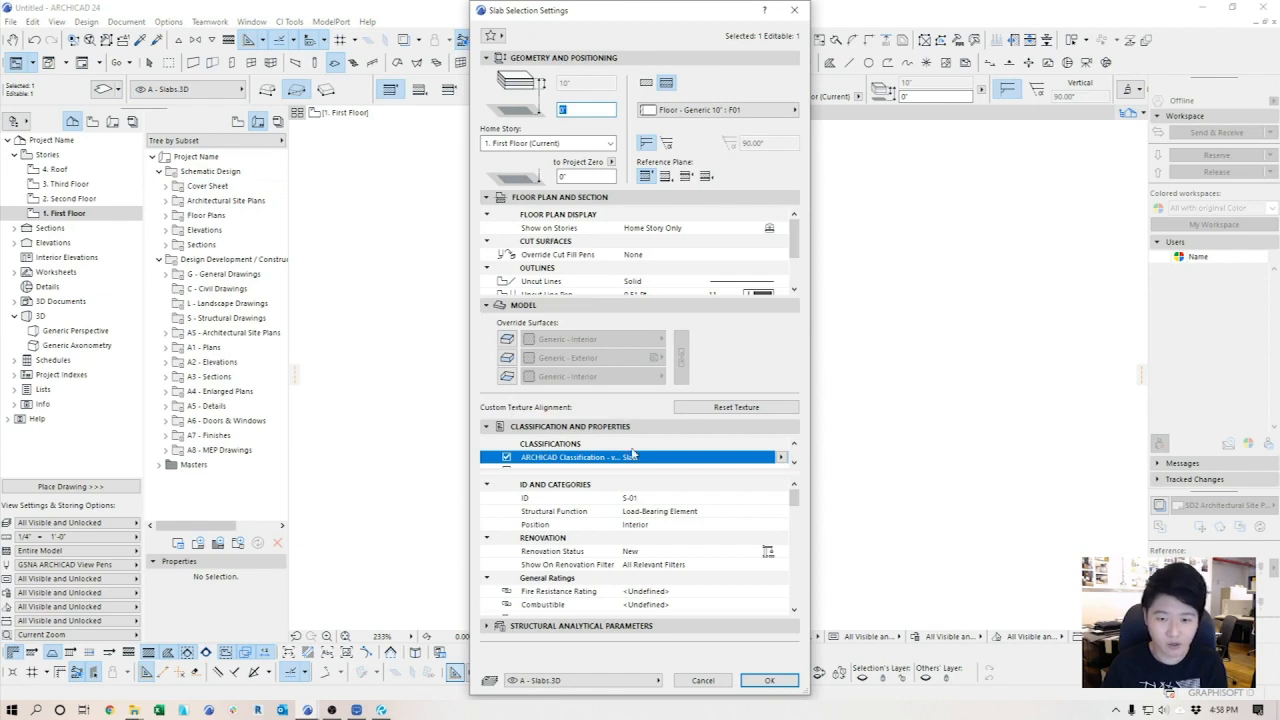
{"action": "left_click_drag", "start_coordinate": [642, 474], "coordinate": [638, 532]}
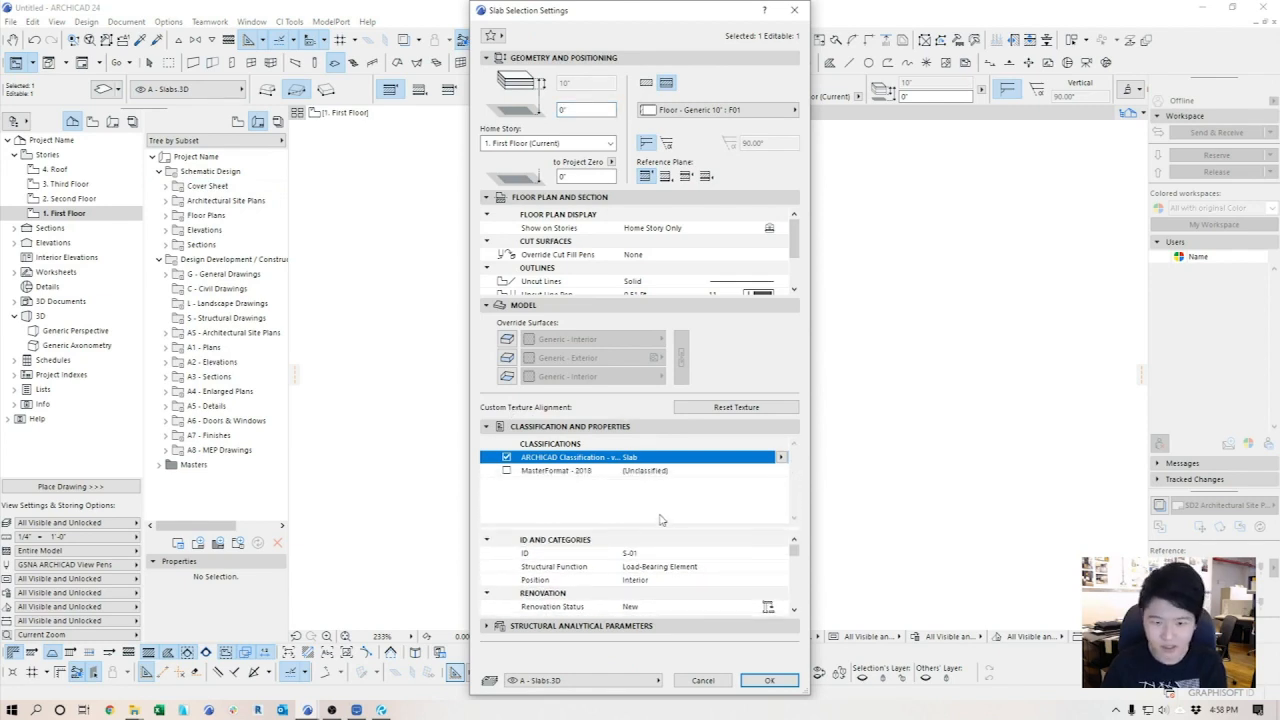
{"action": "left_click", "coordinate": [507, 458]}
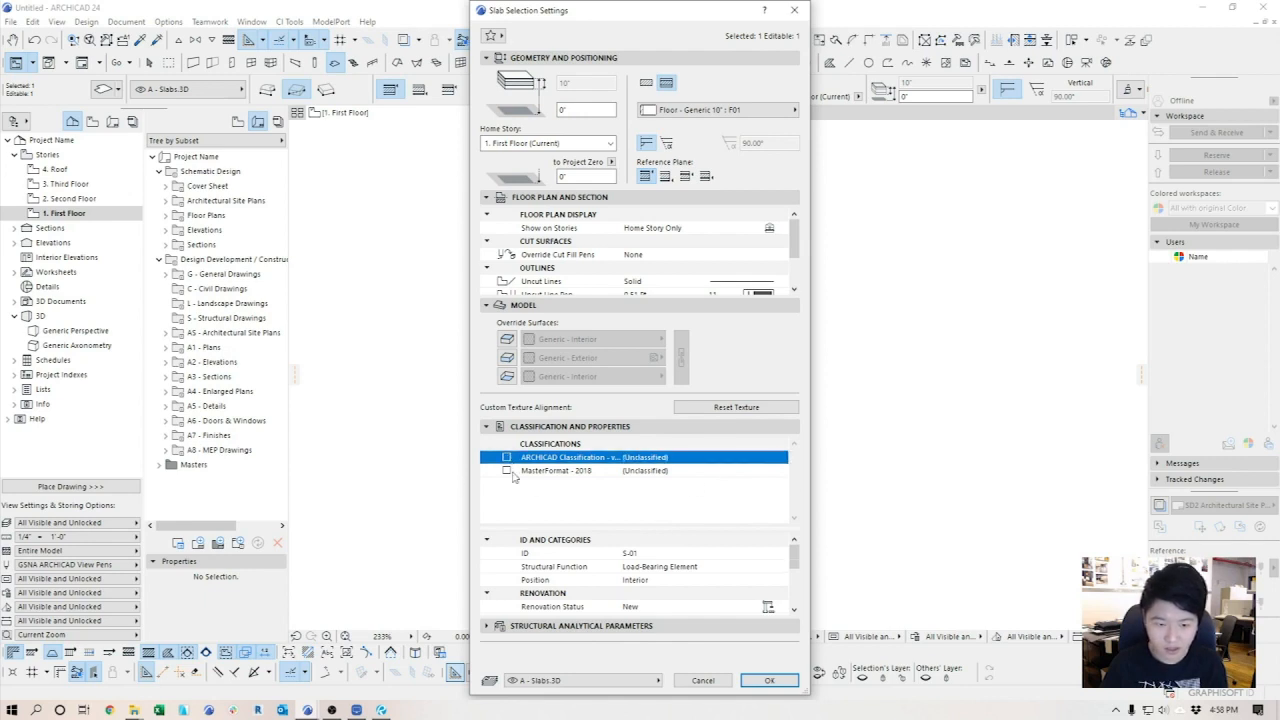
{"action": "left_click", "coordinate": [506, 471]}
{"action": "left_click", "coordinate": [781, 471]}
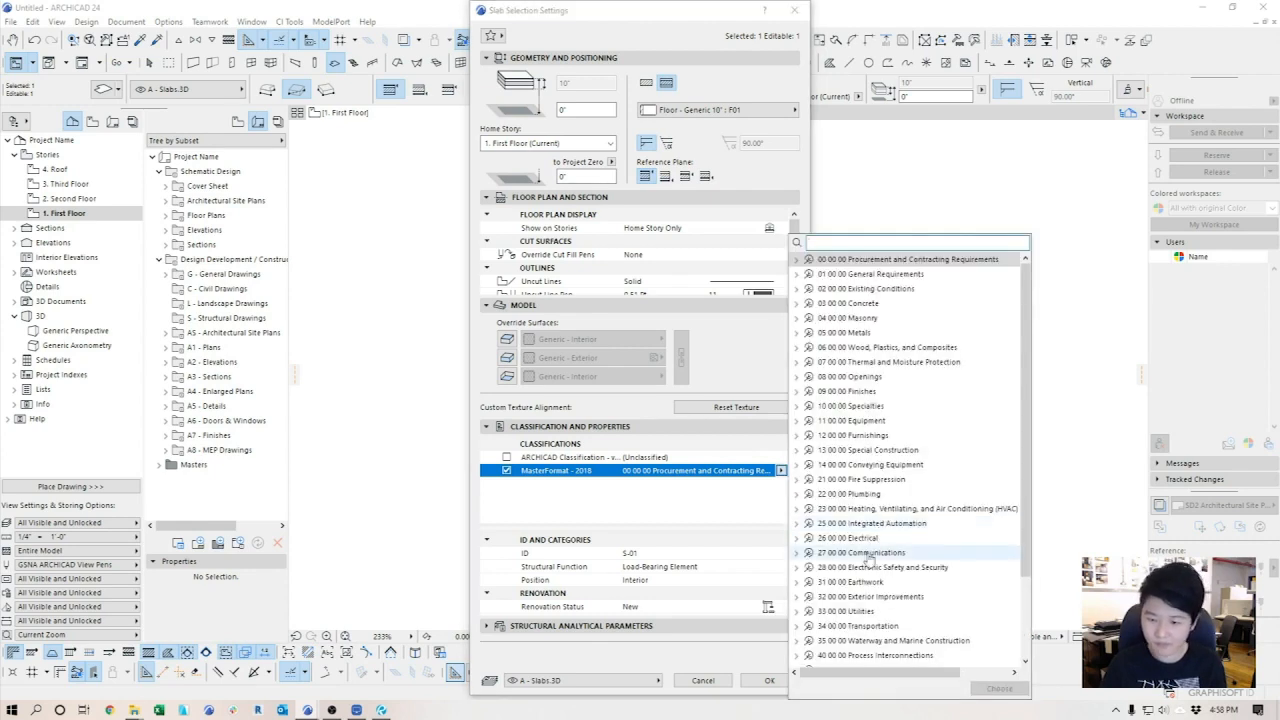
{"action": "double_click", "coordinate": [850, 435]}
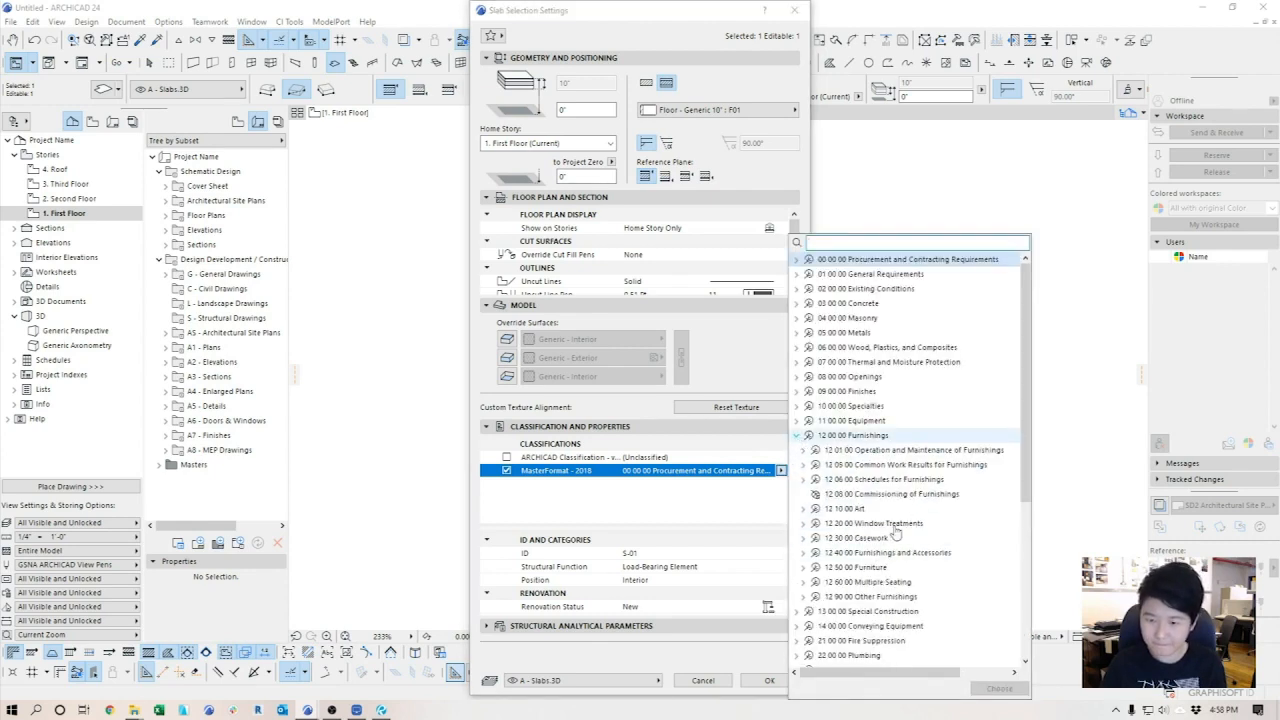
{"action": "left_click", "coordinate": [845, 568]}
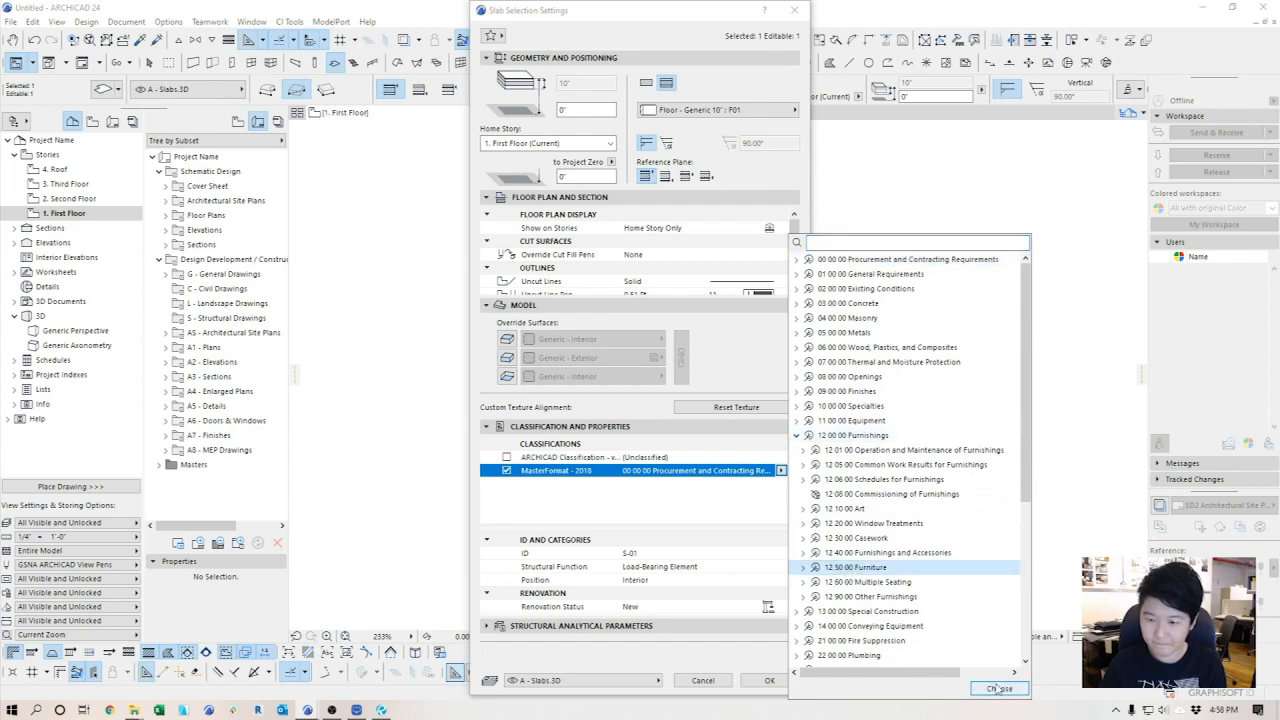
{"action": "left_click", "coordinate": [1000, 688]}
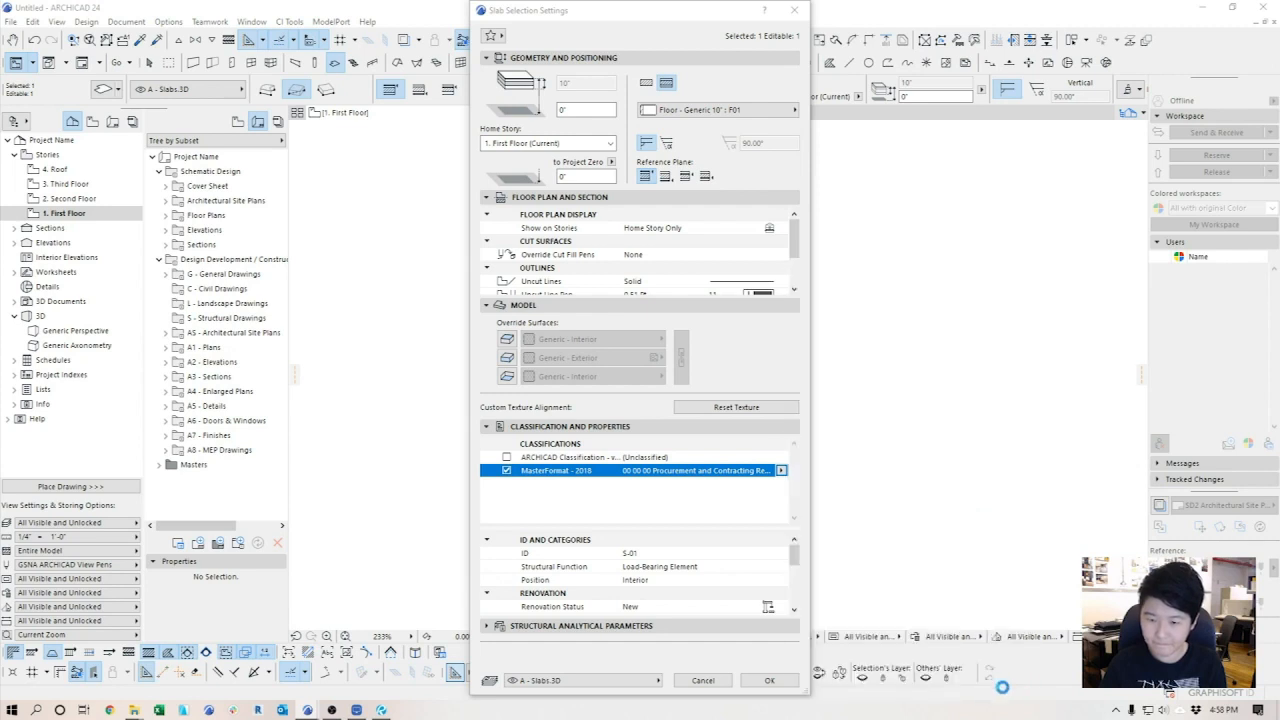
- Set the slab's Furniture List property to CT02 - WEST ELM - COFFEE TABLE - BLACK, apply it and deselect the slab
{"action": "left_click_drag", "start_coordinate": [796, 553], "coordinate": [798, 584]}
{"action": "left_click", "coordinate": [781, 566]}
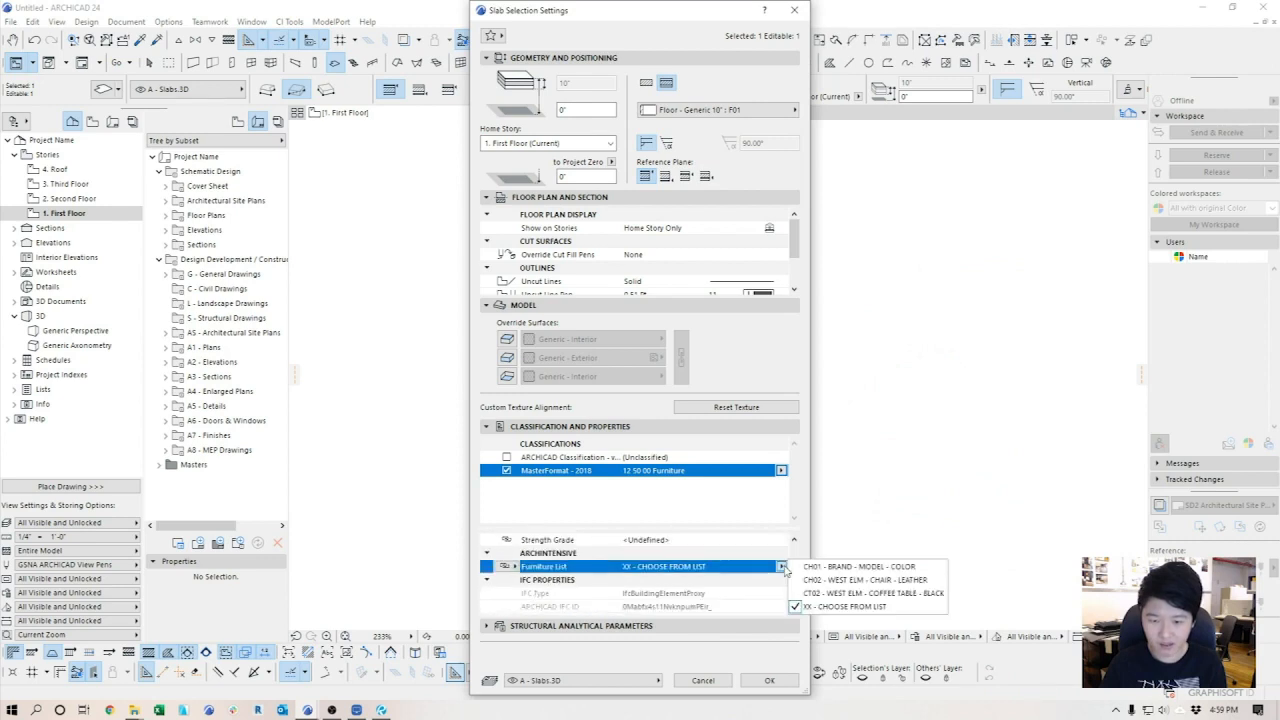
{"action": "left_click", "coordinate": [815, 593]}
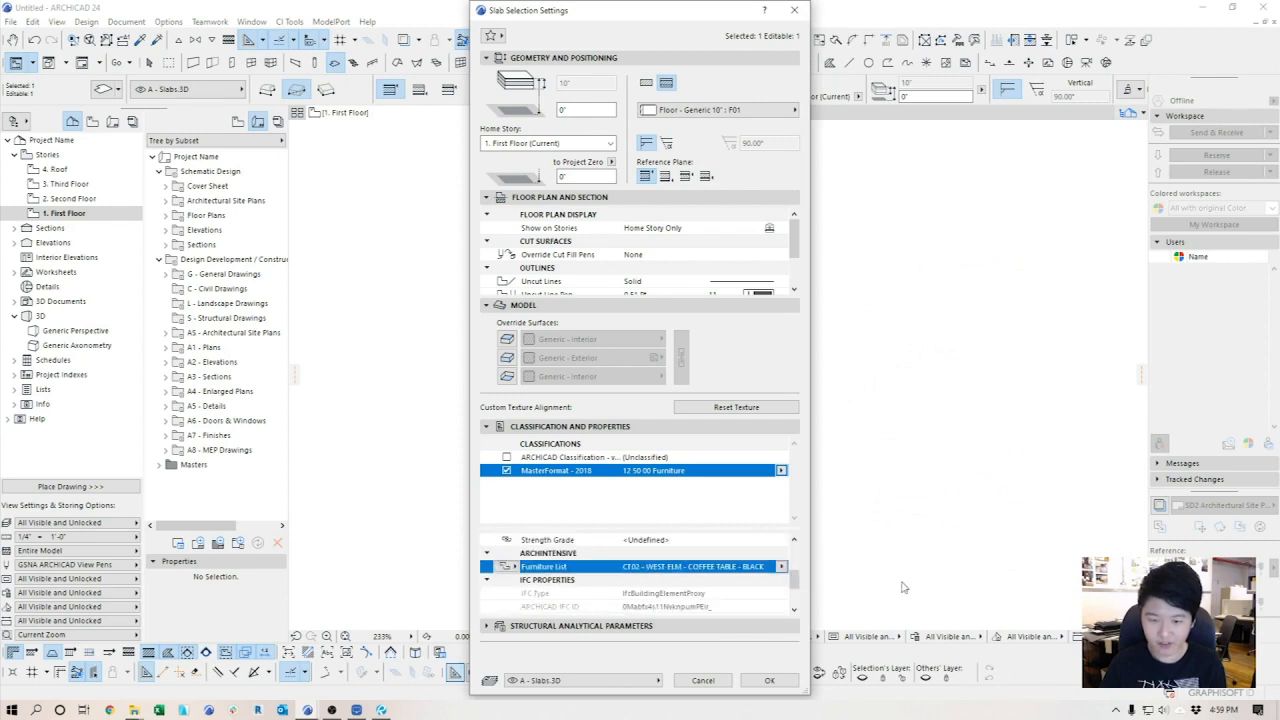
{"action": "left_click", "coordinate": [769, 680]}
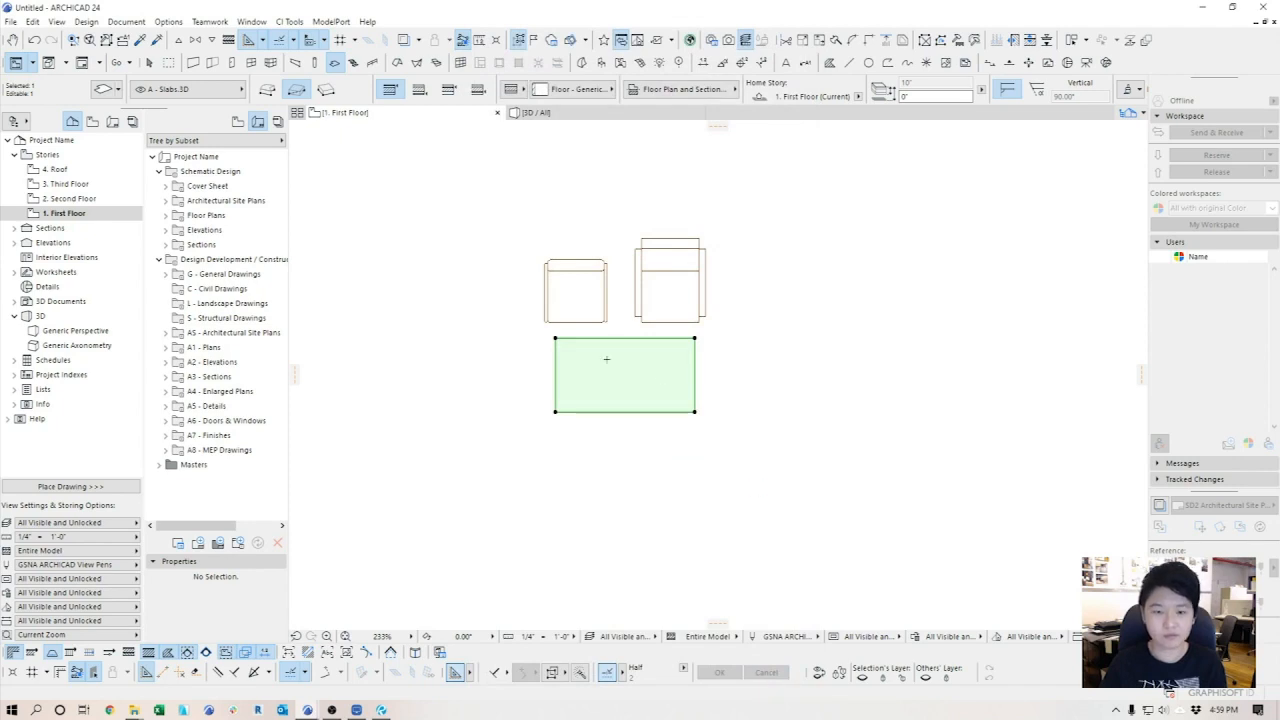
{"action": "scroll", "coordinate": [617, 365], "scroll_direction": "down", "scroll_amount": 4}
{"action": "key", "text": "Escape"}
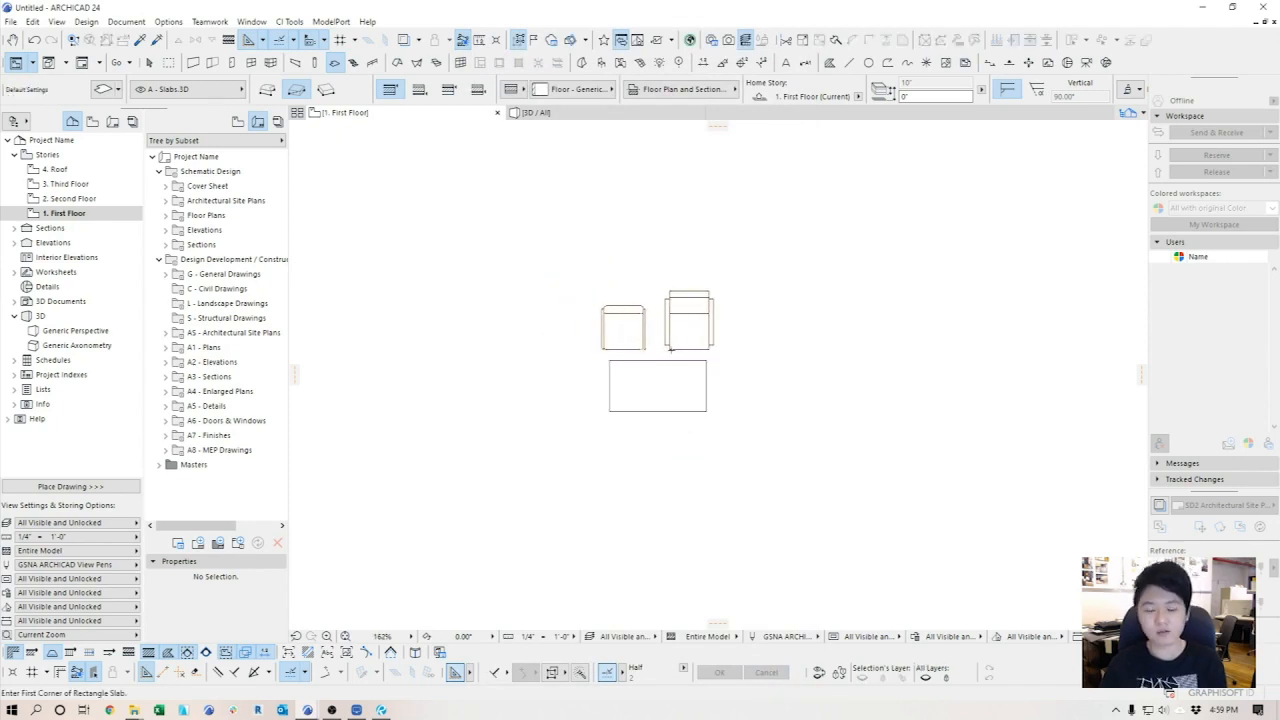
{"action": "key", "text": "Escape"}
{"action": "left_click", "coordinate": [627, 333]}
{"action": "key", "text": "ctrl+d"}
{"action": "left_click", "coordinate": [624, 329]}
{"action": "key", "text": "Escape"}
{"action": "key", "text": "Escape"}
- Check the original armchair's classification and Furniture List value in its selection set settings without changing anything
{"action": "scroll", "coordinate": [654, 349], "scroll_direction": "up", "scroll_amount": 8}
{"action": "middle_click_drag", "start_coordinate": [604, 370], "coordinate": [641, 365]}
{"action": "left_click", "coordinate": [541, 314]}
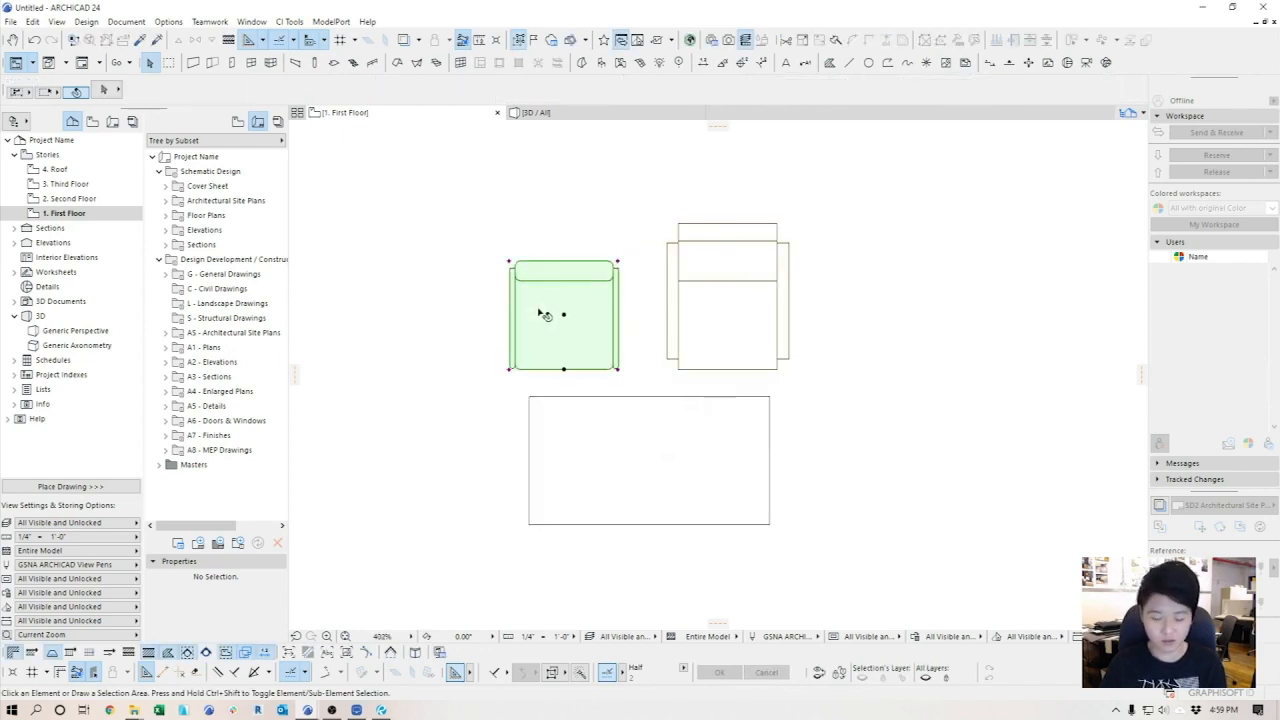
{"action": "key", "text": "ctrl+shift+t"}
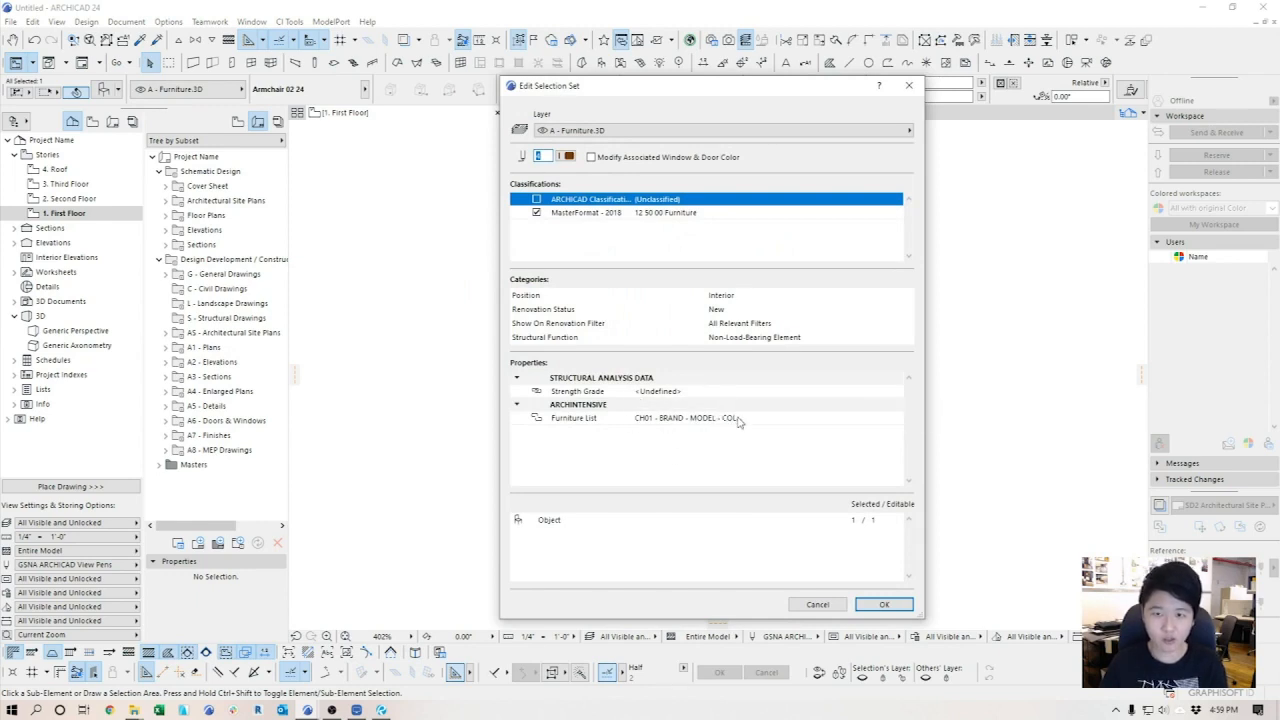
{"action": "key", "text": "Escape"}
{"action": "key", "text": "Escape"}
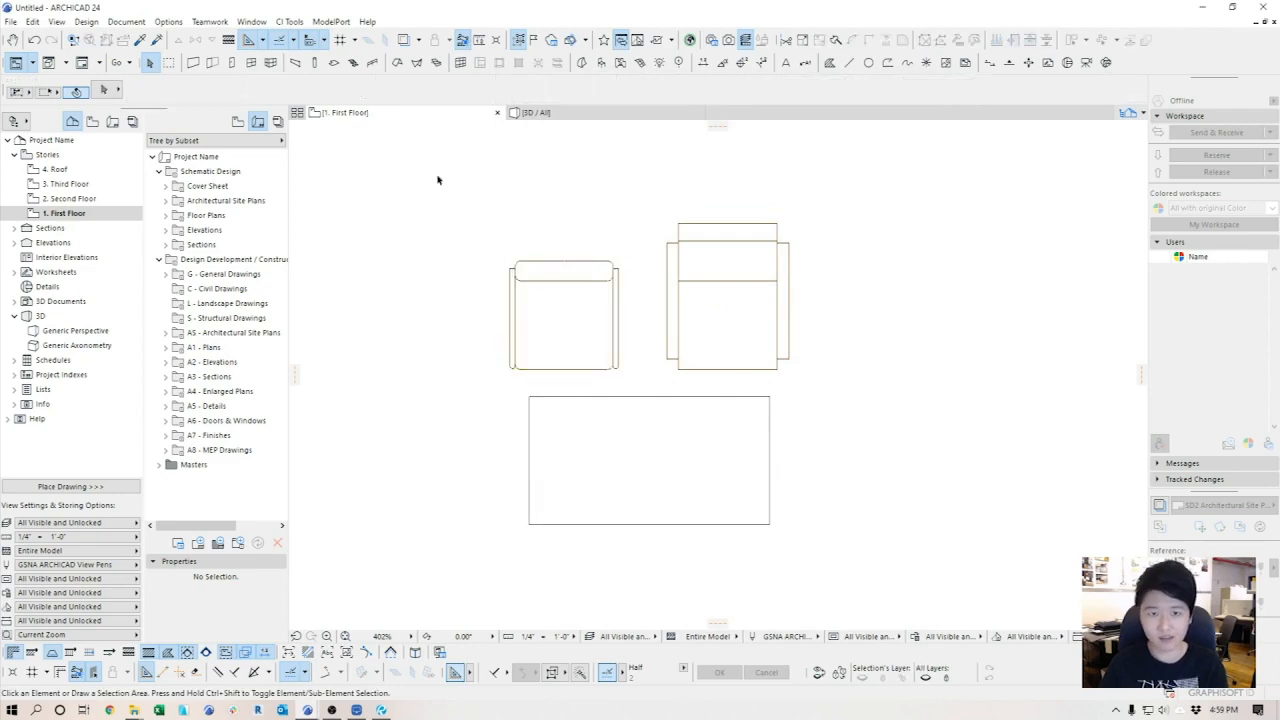
- Create a new property named TAG in the ARCHINTENSIVE group of the Property Manager
{"action": "left_click", "coordinate": [170, 22]}
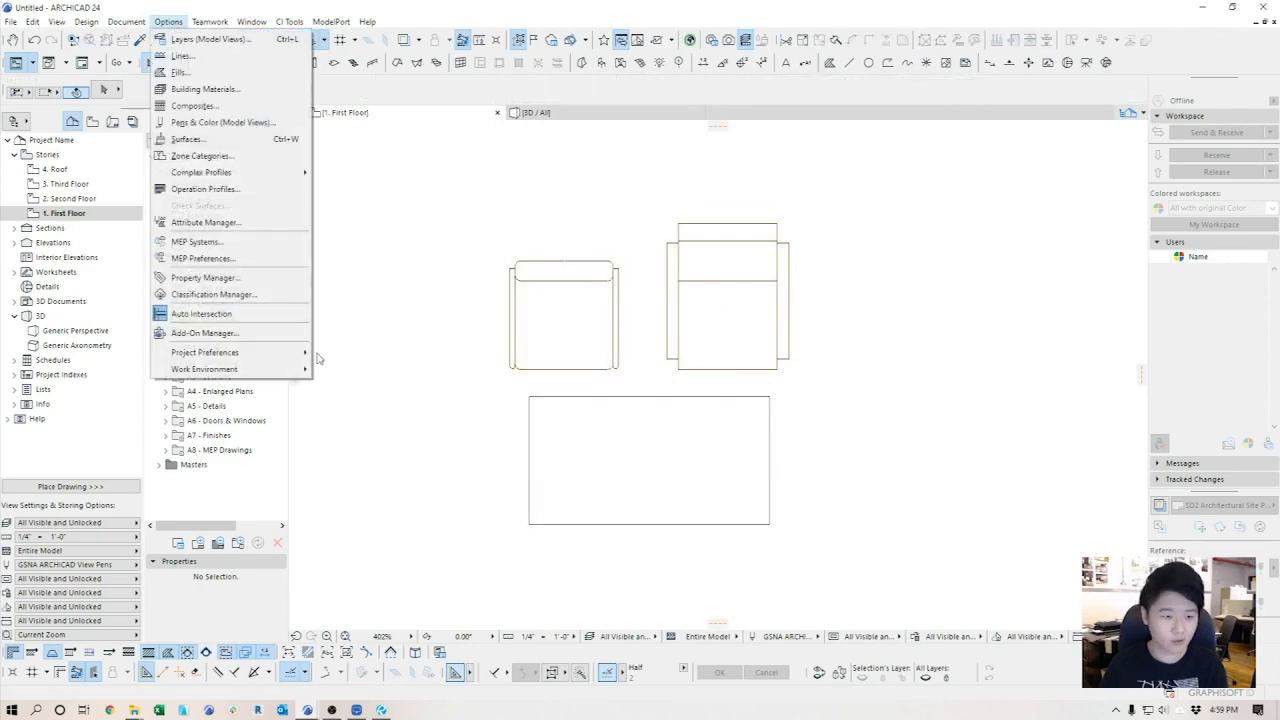
{"action": "left_click", "coordinate": [258, 284]}
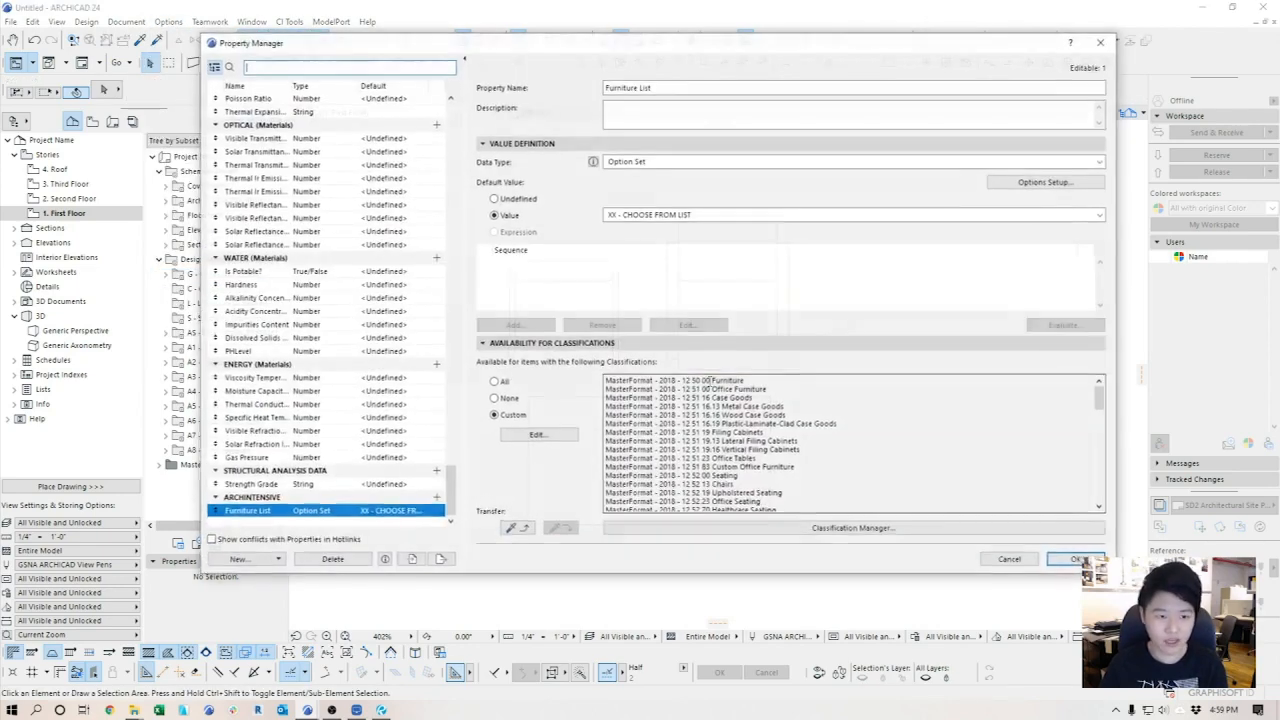
{"action": "left_click", "coordinate": [240, 560]}
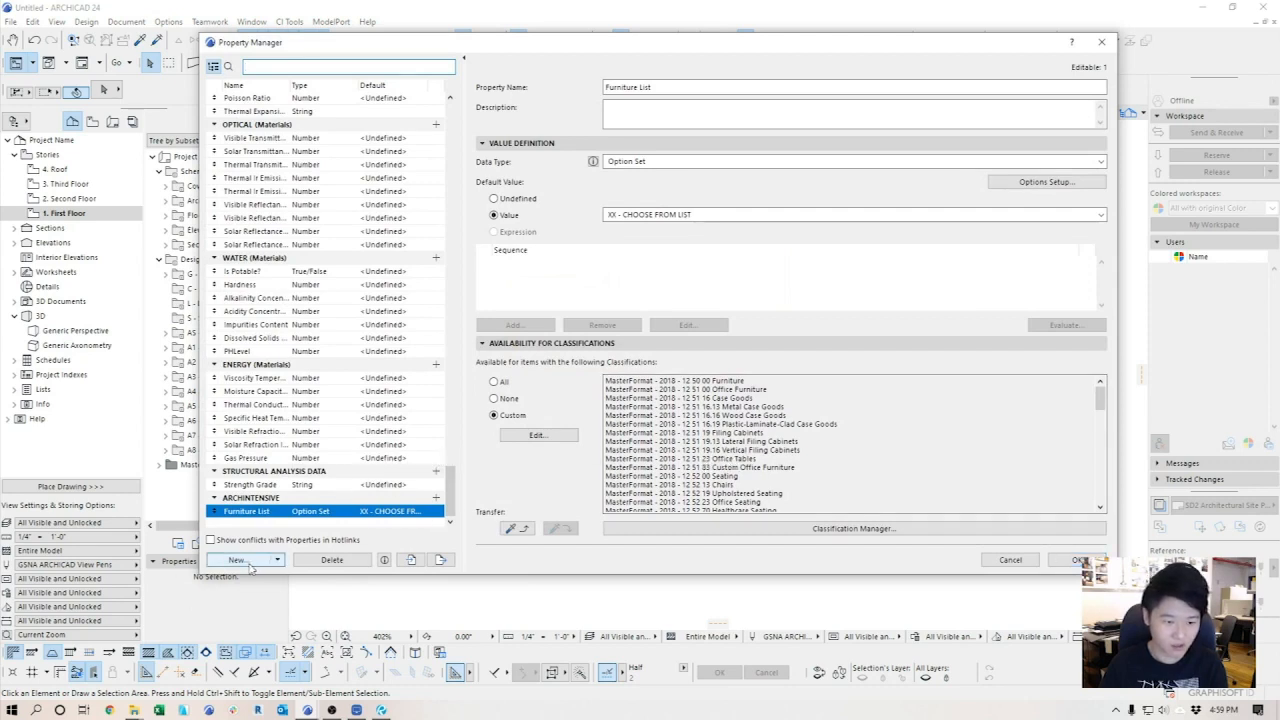
{"action": "type", "text": "TAG"}
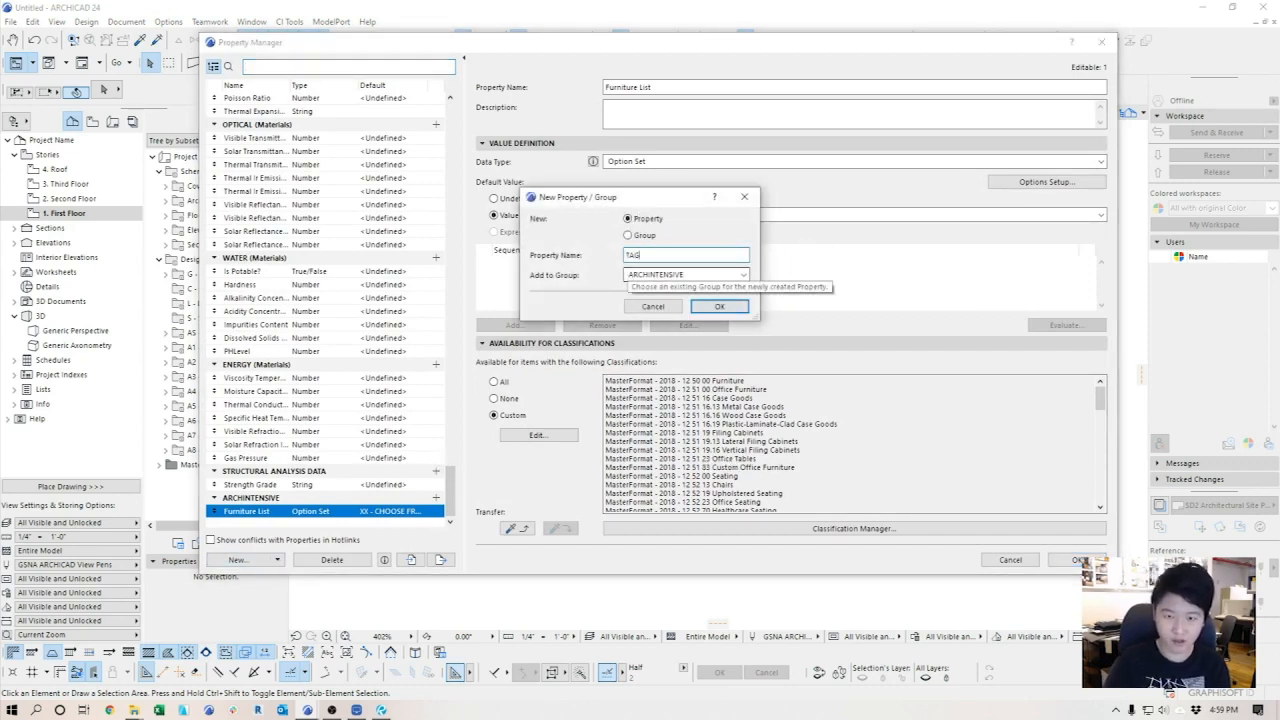
{"action": "left_click", "coordinate": [719, 306]}
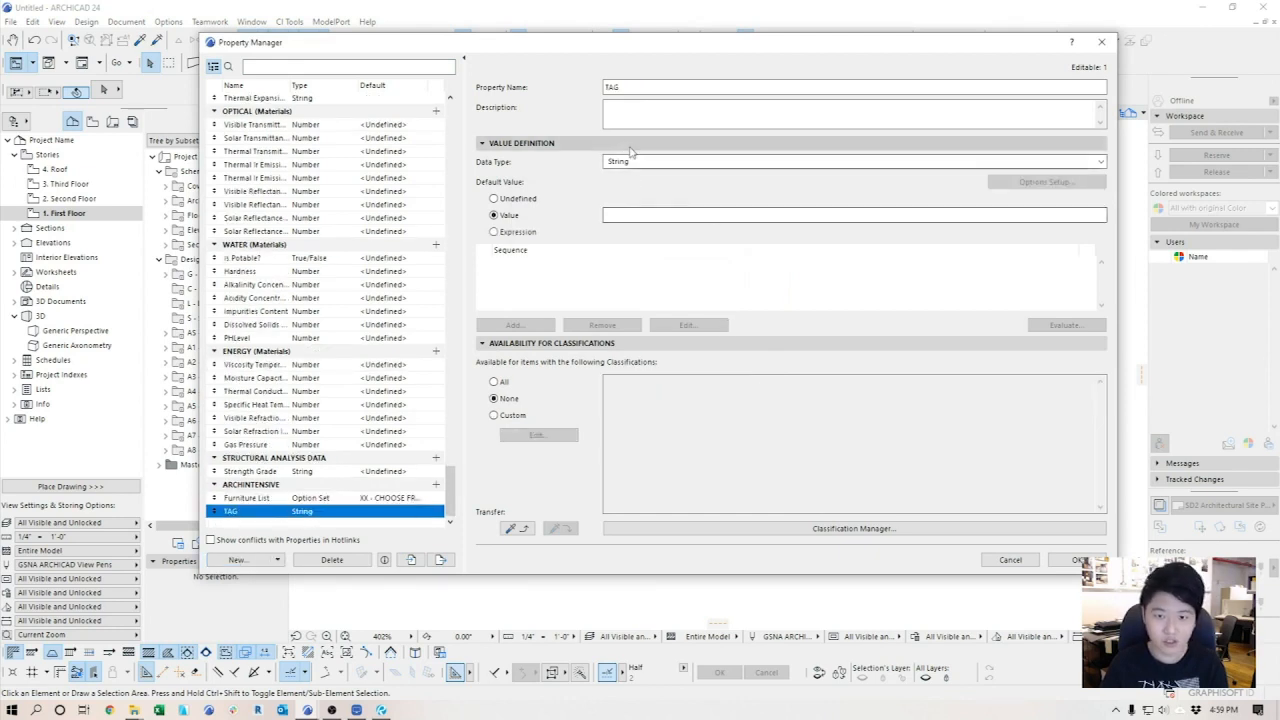
- Make the TAG property's default value an expression and insert the Split string (SPLIT) text function into it
{"action": "left_click", "coordinate": [495, 232]}
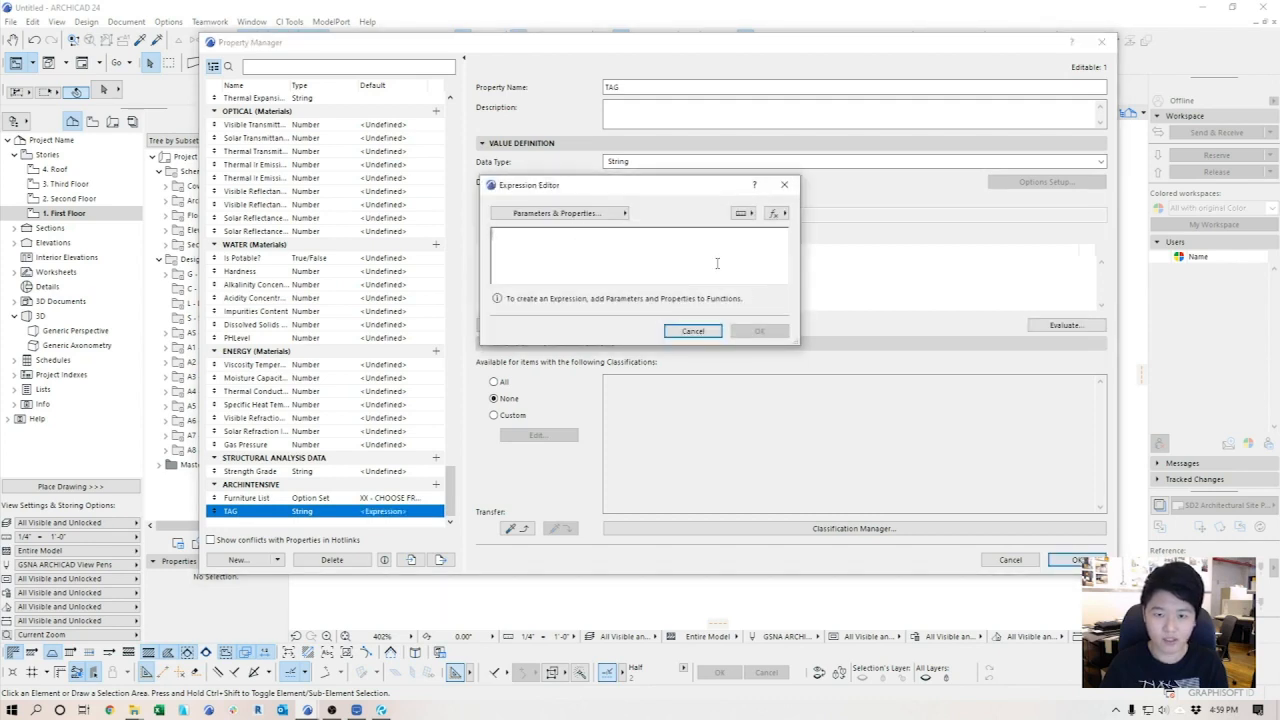
{"action": "left_click_drag", "start_coordinate": [686, 191], "coordinate": [711, 166]}
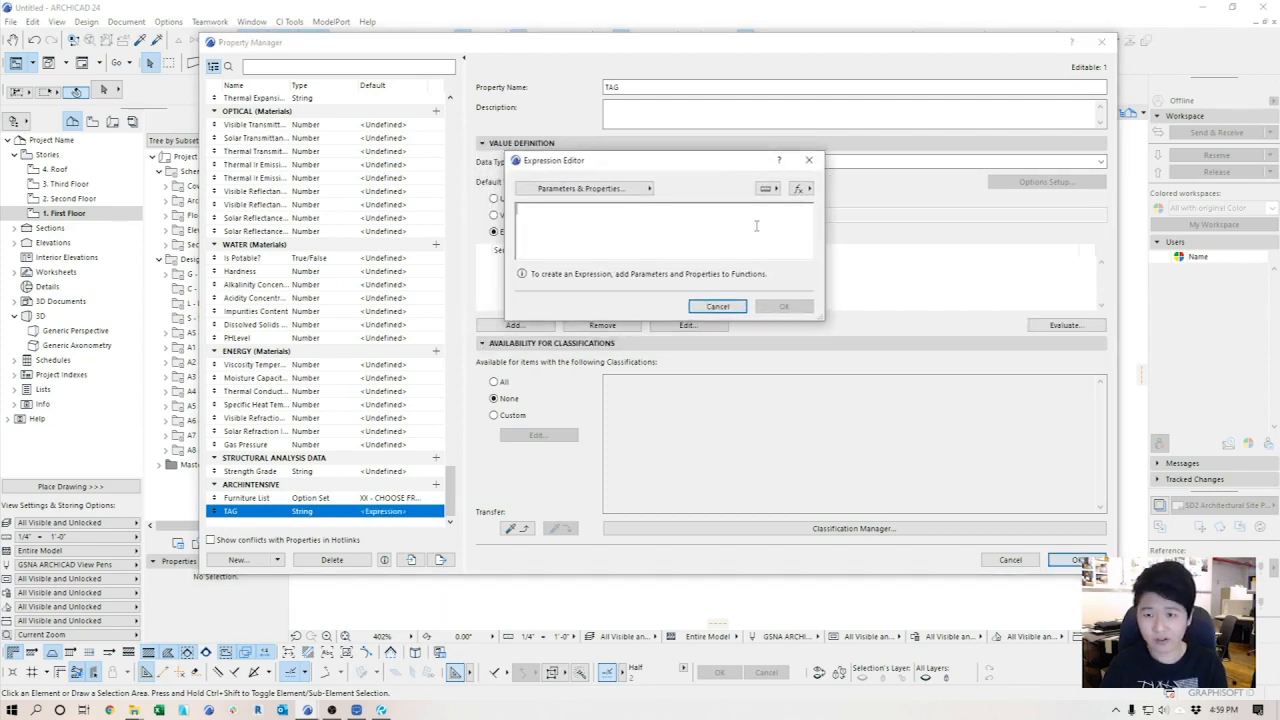
{"action": "left_click", "coordinate": [801, 189]}
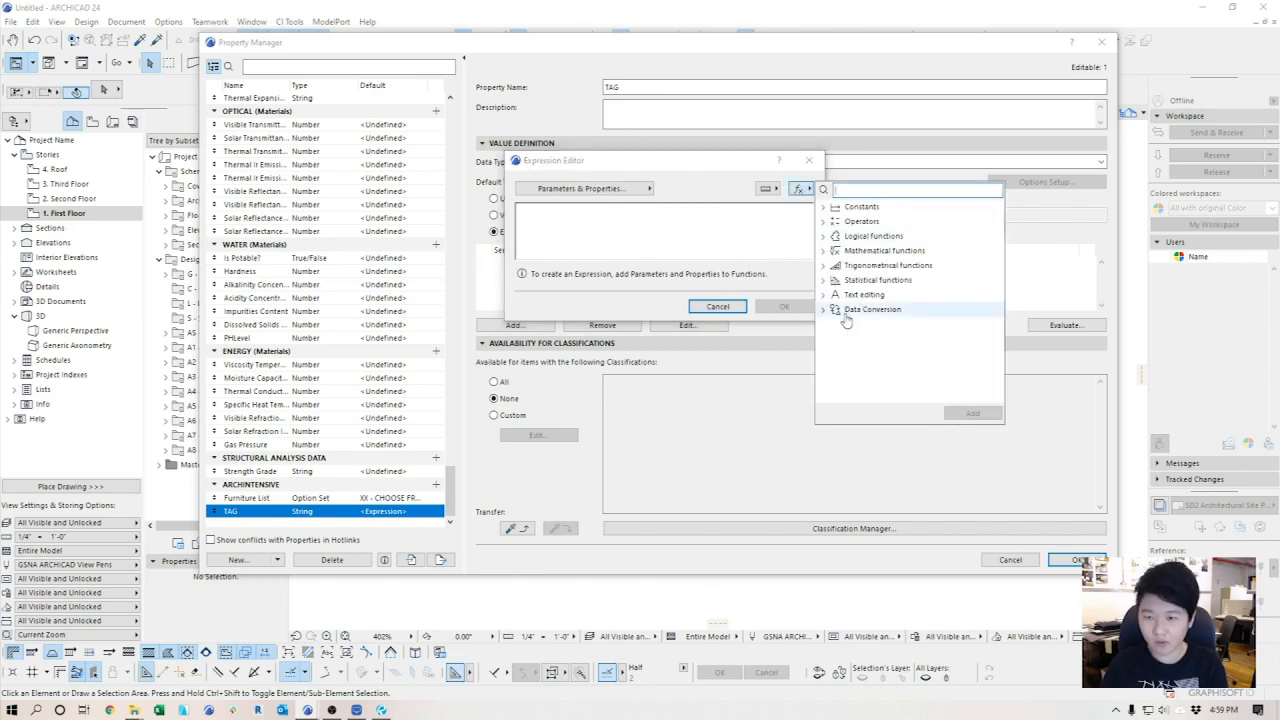
{"action": "left_click", "coordinate": [823, 295]}
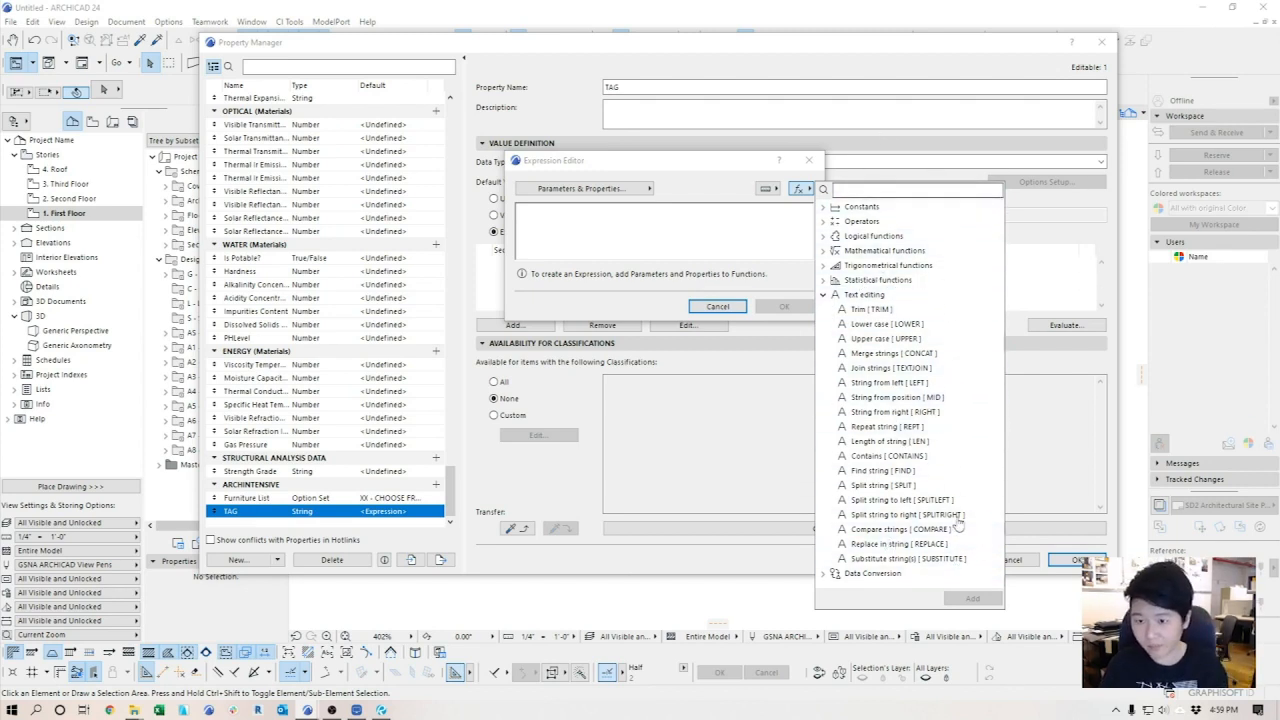
{"action": "mouse_move", "coordinate": [882, 490]}
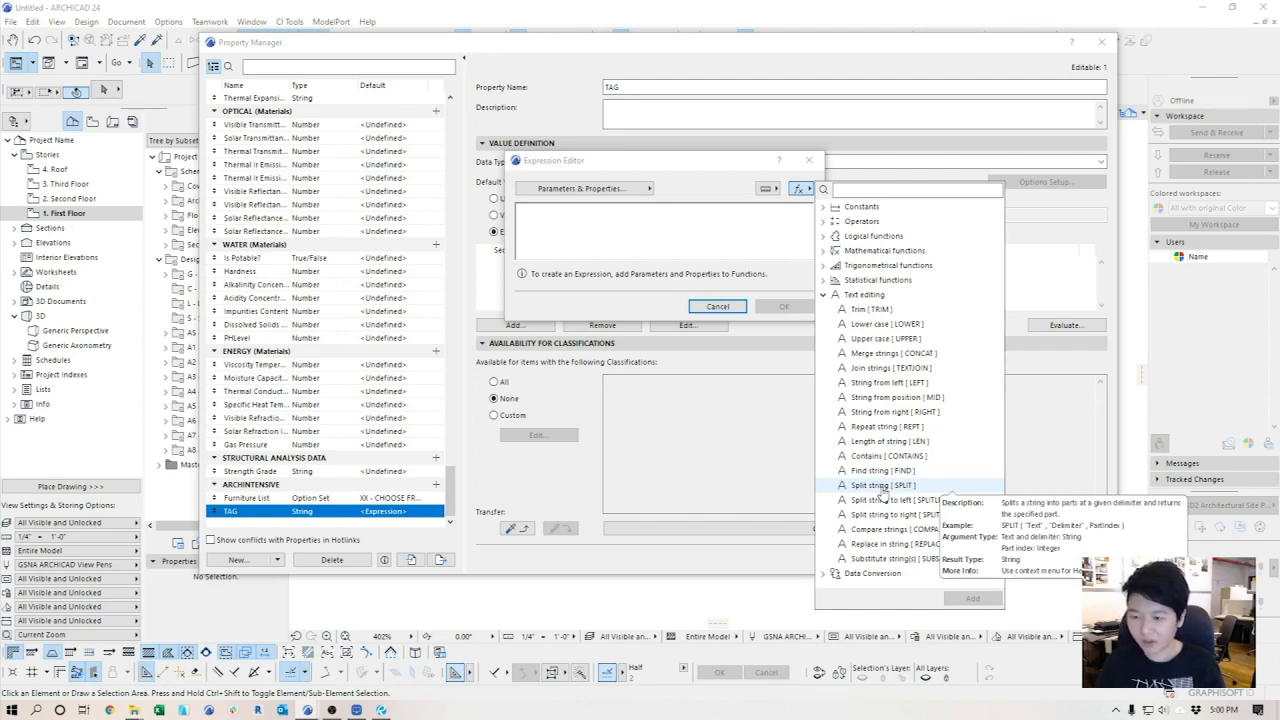
{"action": "left_click", "coordinate": [882, 486]}
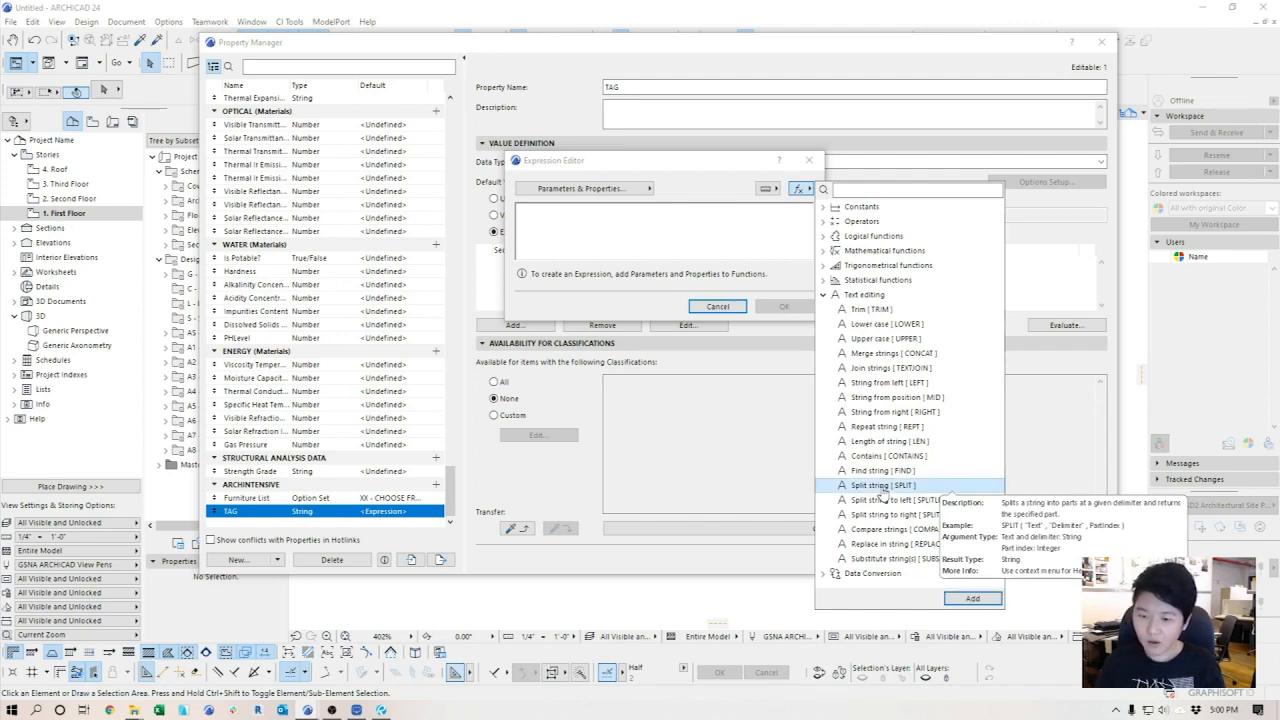
{"action": "double_click", "coordinate": [882, 486]}
{"action": "left_click", "coordinate": [625, 245]}
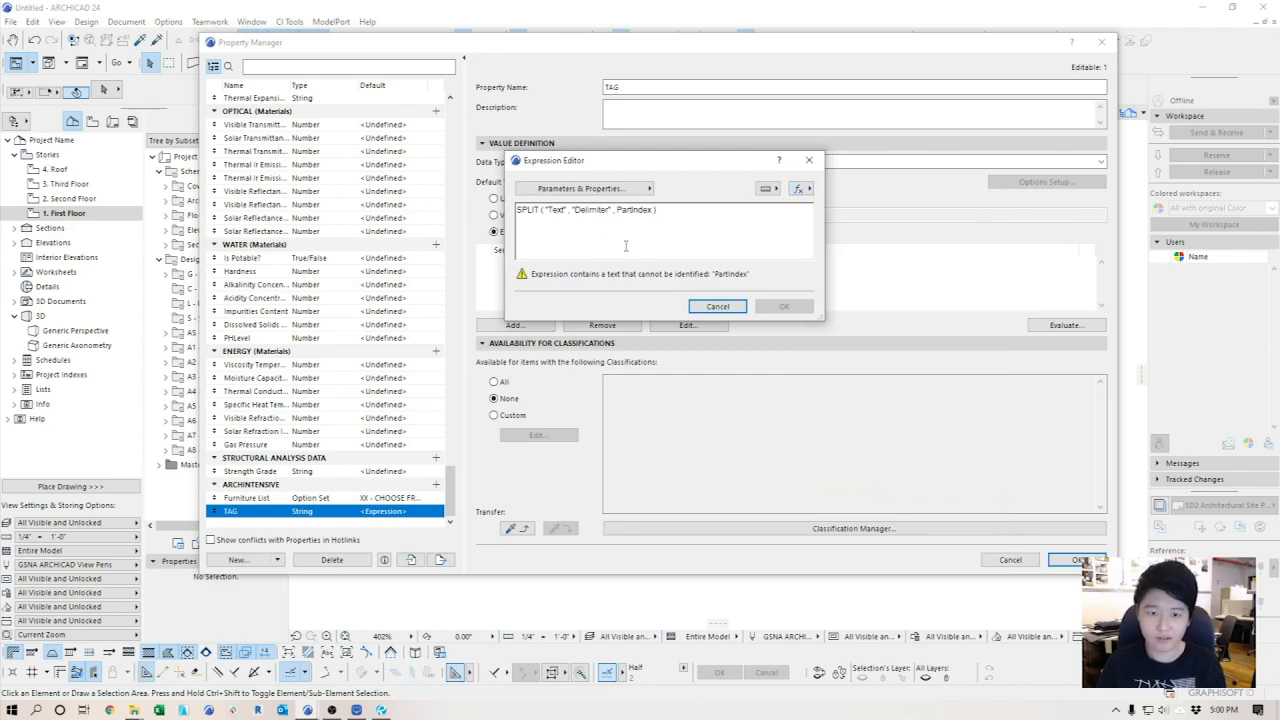
- Replace the "Text" argument of the SPLIT function with the ARCHINTENSIVE Furniture List property
{"action": "double_click", "coordinate": [566, 209]}
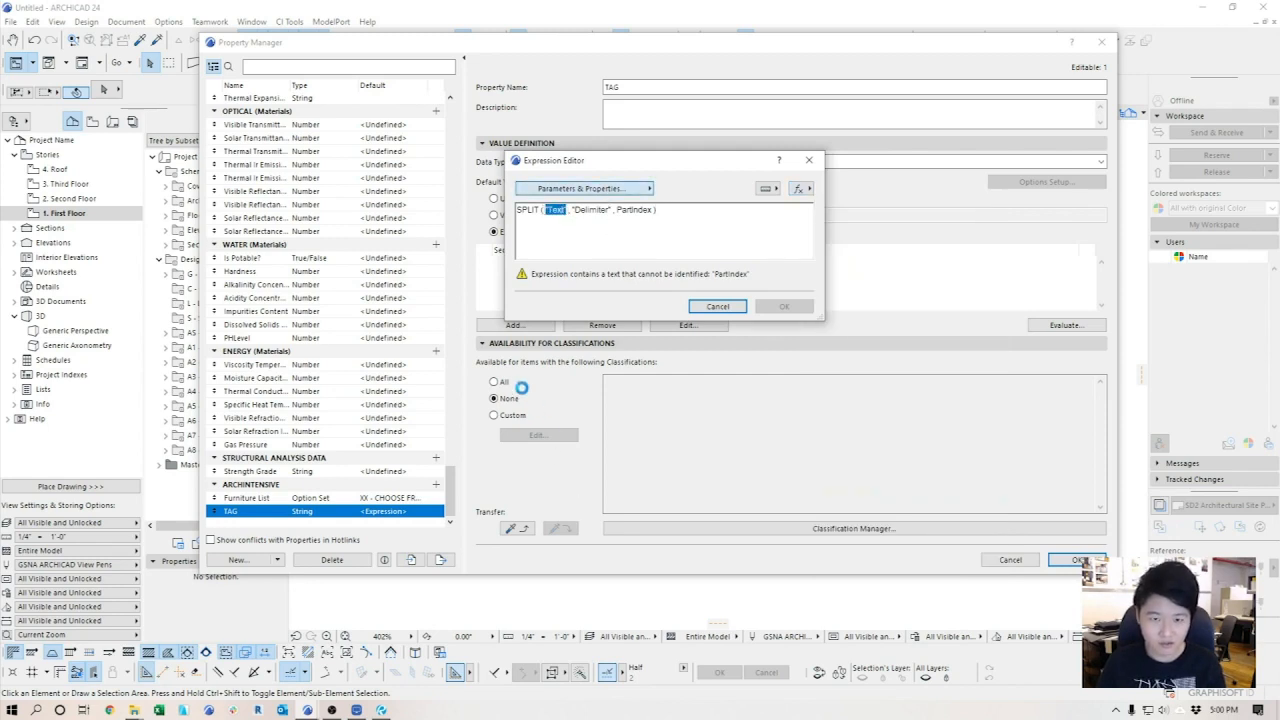
{"action": "left_click", "coordinate": [283, 662]}
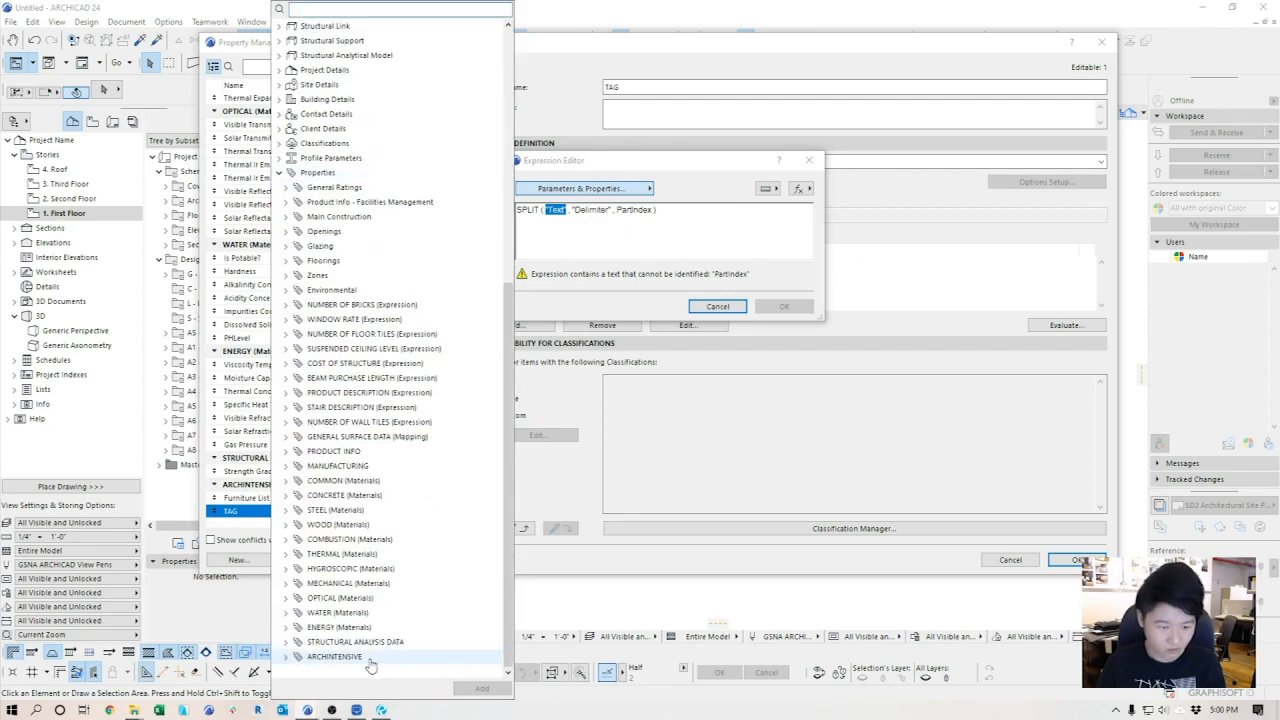
{"action": "left_click", "coordinate": [286, 657]}
{"action": "left_click", "coordinate": [335, 641]}
{"action": "left_click", "coordinate": [482, 688]}
{"action": "left_click", "coordinate": [673, 237]}
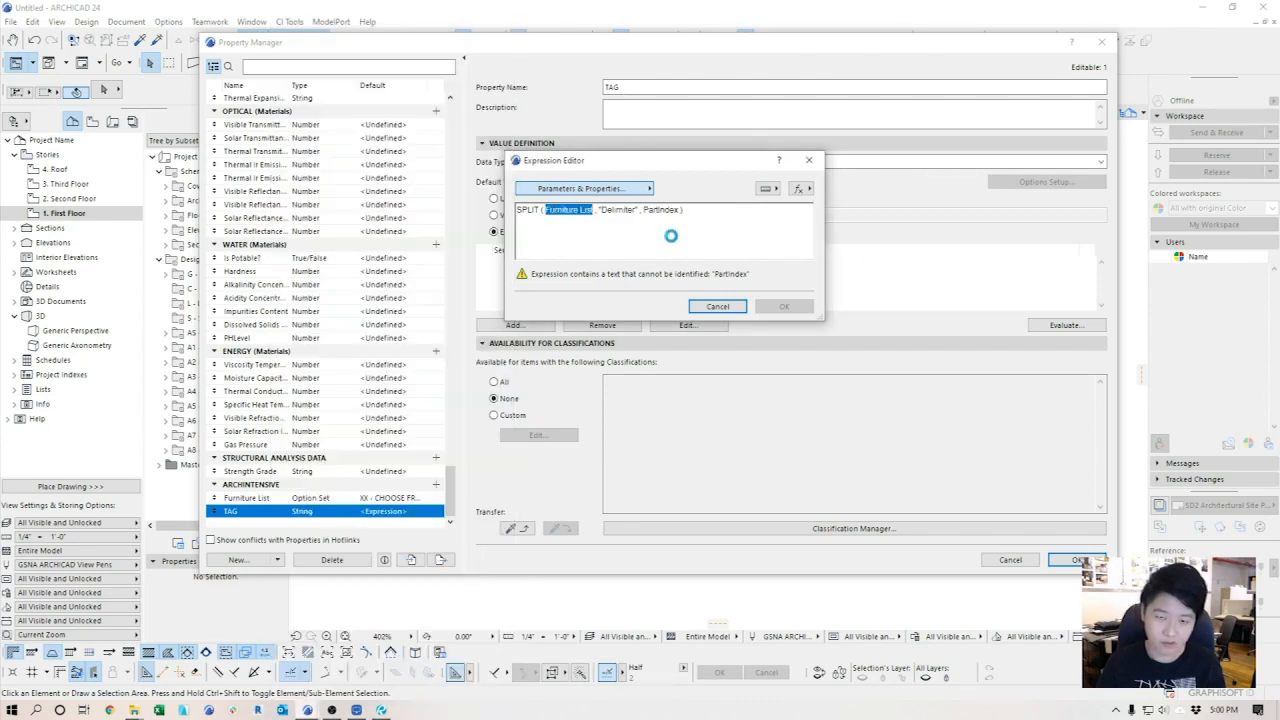
- Set the SPLIT delimiter to " - " and the part index to 1, and accept the expression
{"action": "left_click_drag", "start_coordinate": [635, 209], "coordinate": [611, 209]}
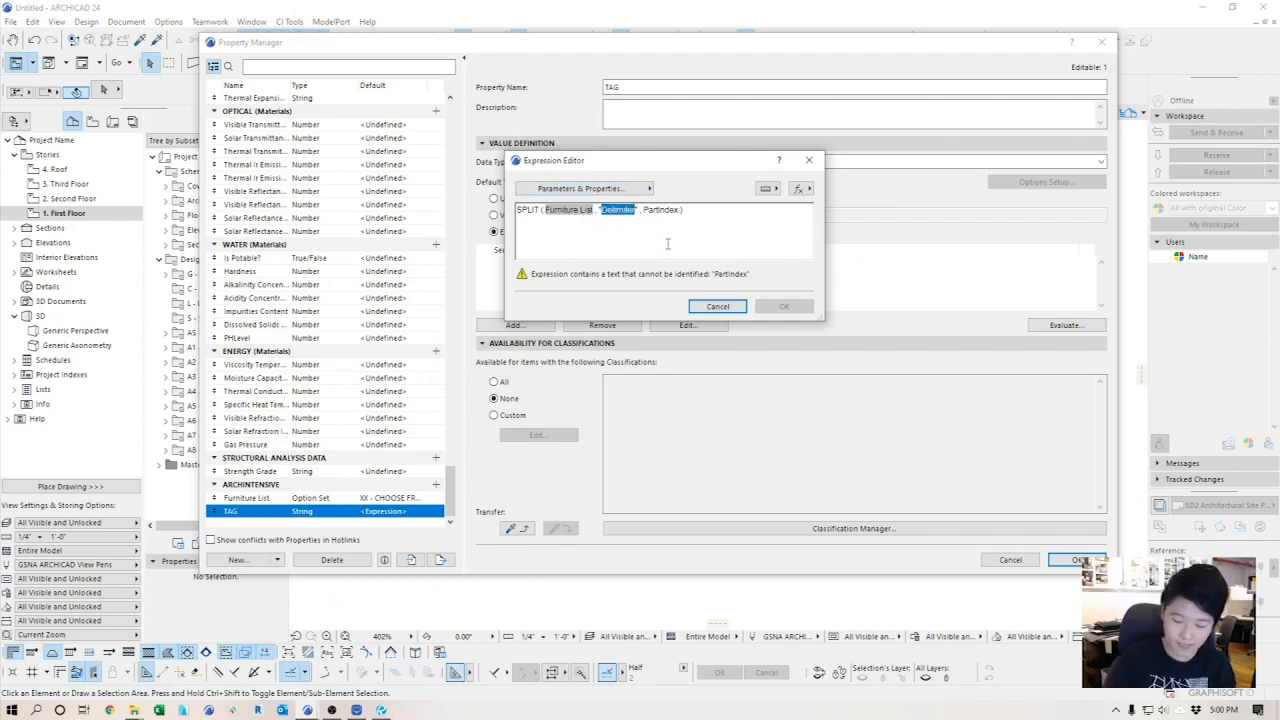
{"action": "type", "text": "-"}
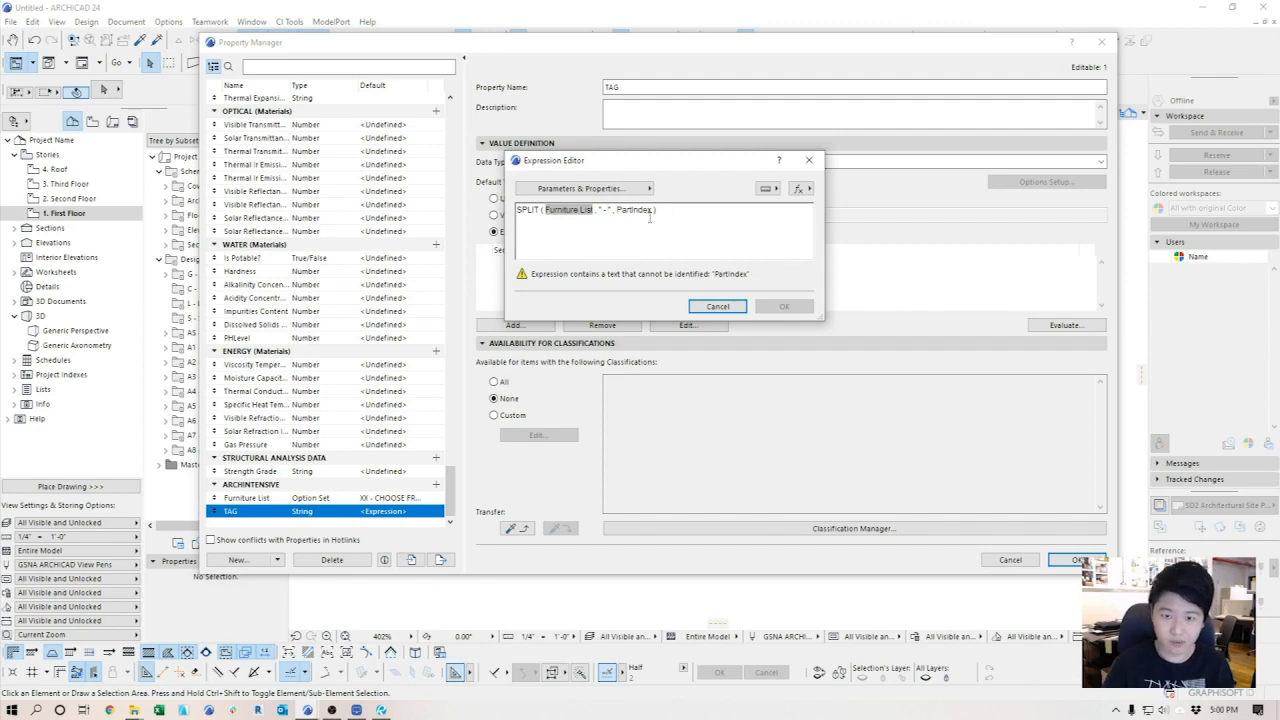
{"action": "left_click_drag", "start_coordinate": [655, 210], "coordinate": [631, 210]}
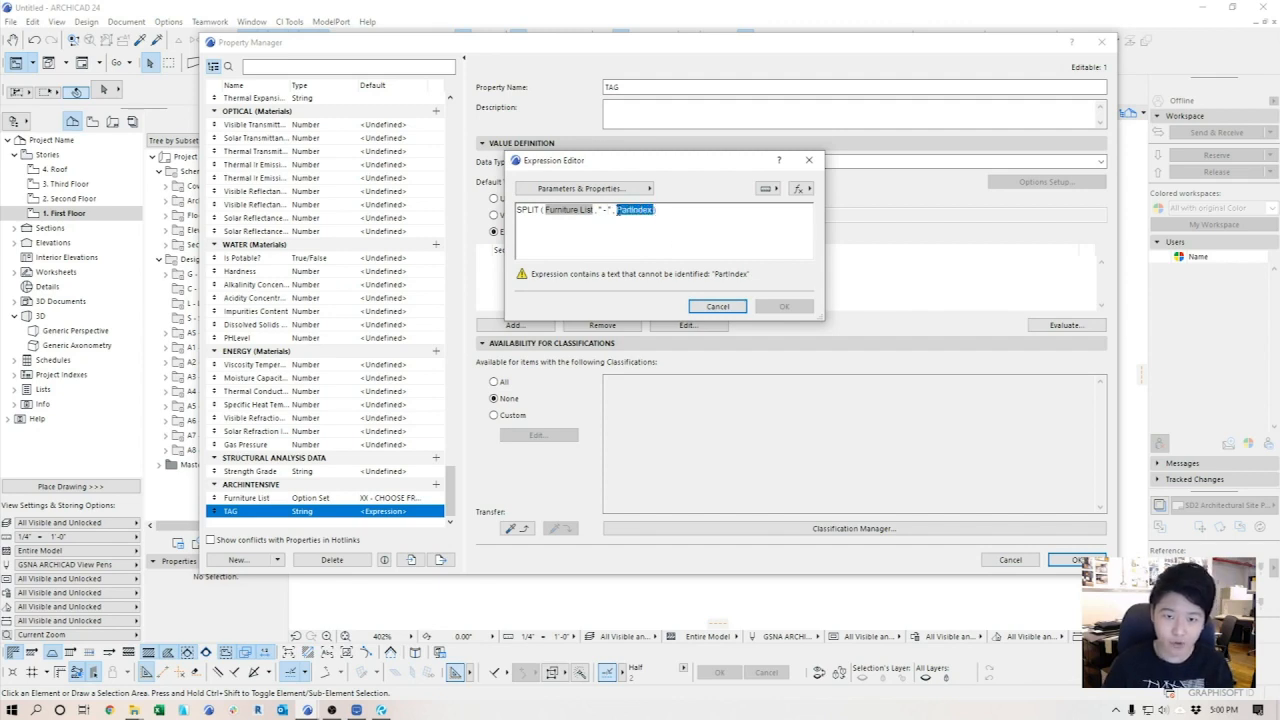
{"action": "type", "text": "1"}
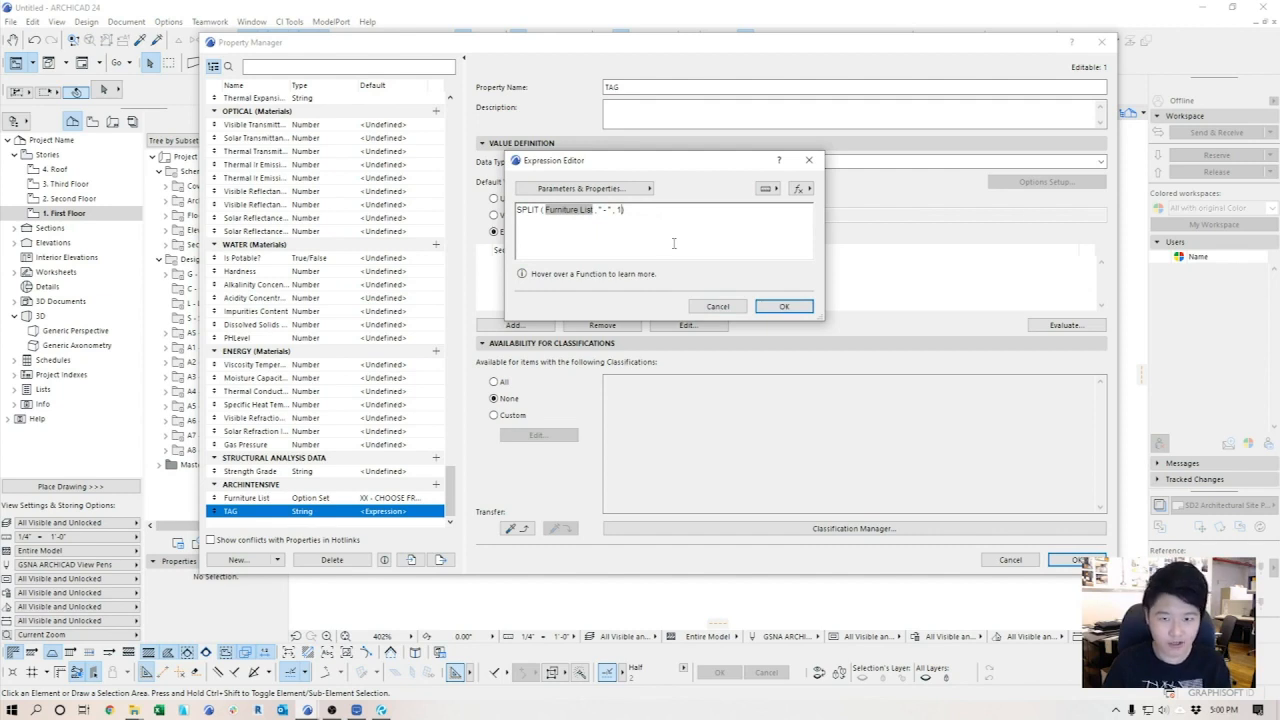
{"action": "left_click", "coordinate": [784, 307]}
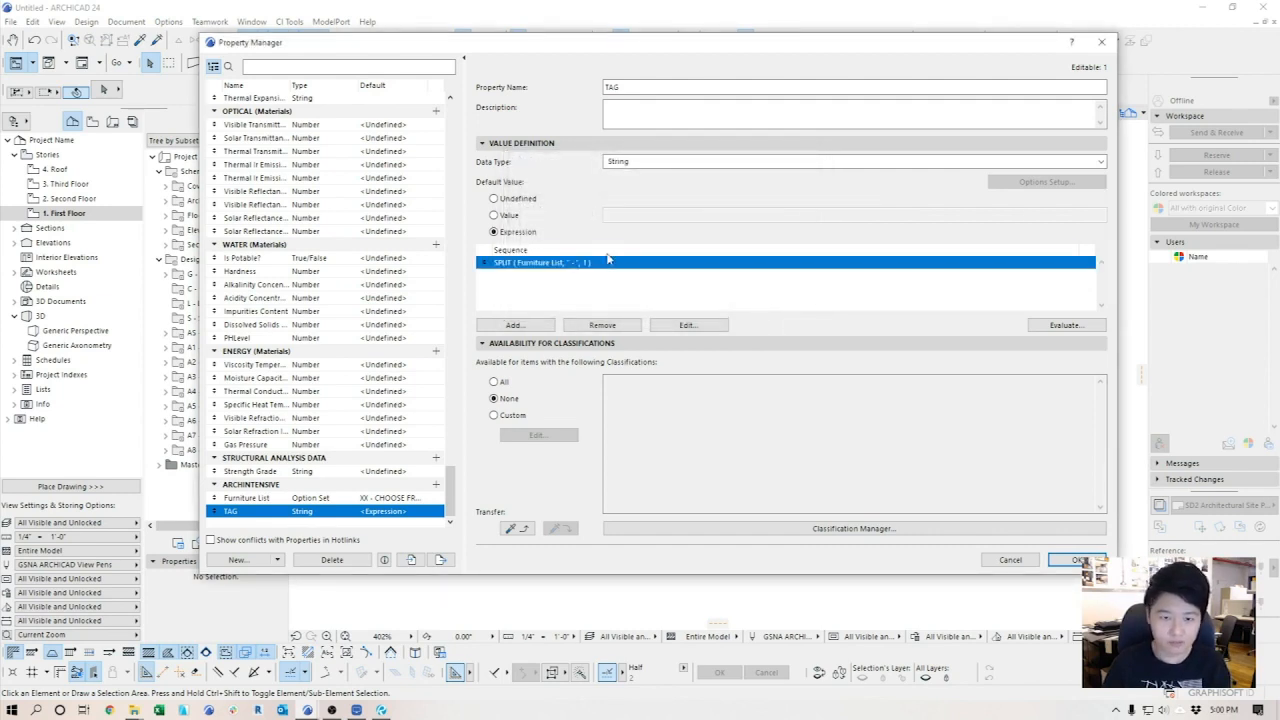
- Copy the SPLIT expression from the TAG property and keep TAG selected
{"action": "left_click", "coordinate": [710, 328]}
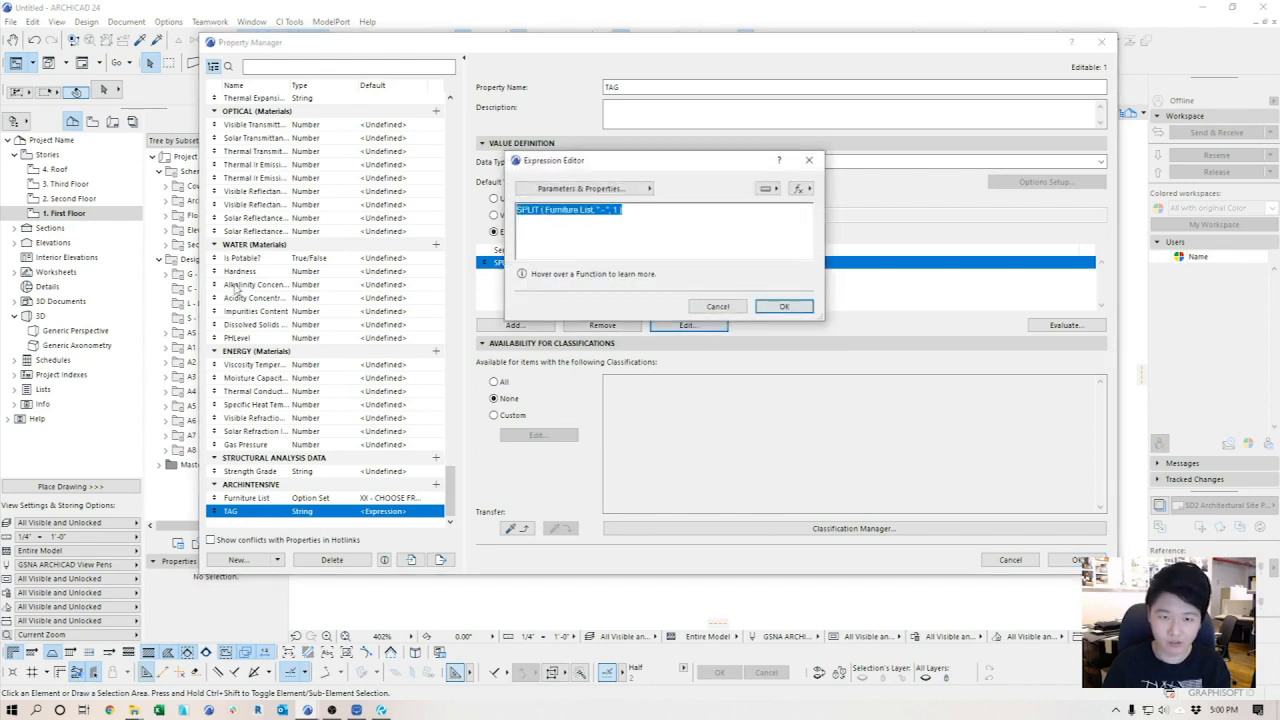
{"action": "left_click", "coordinate": [782, 307]}
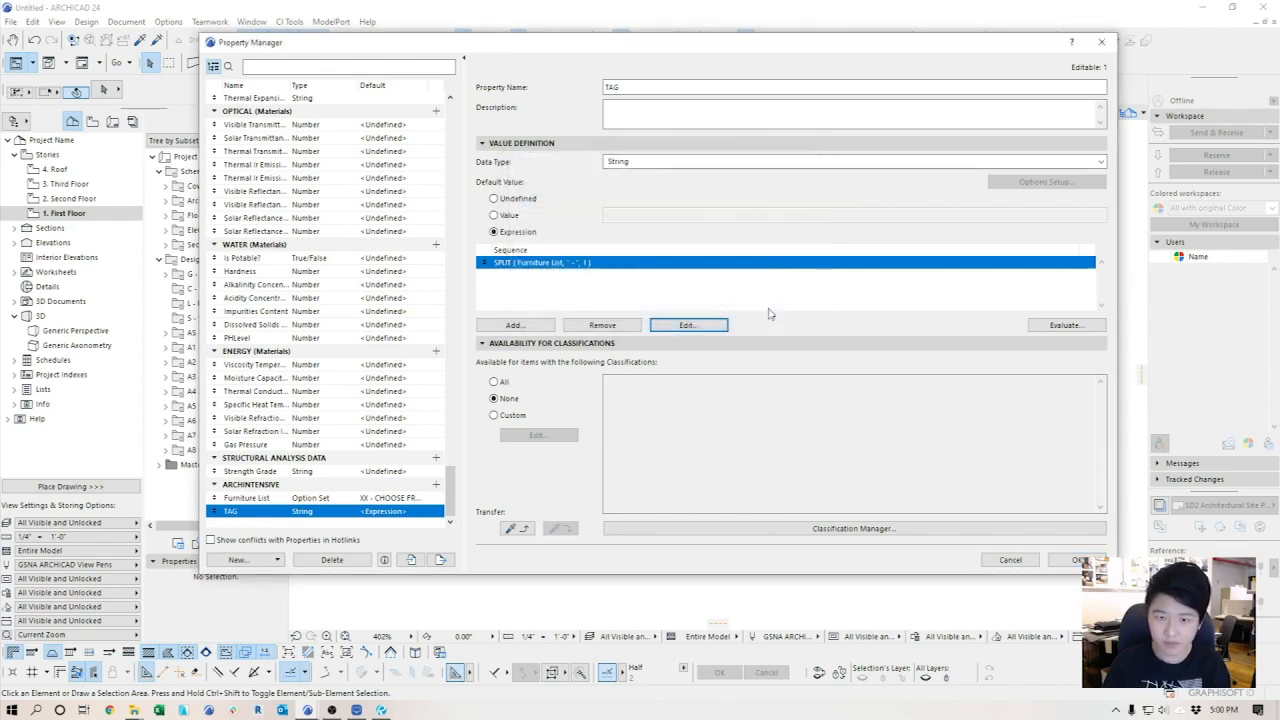
{"action": "left_click", "coordinate": [278, 498]}
{"action": "left_click", "coordinate": [323, 512]}
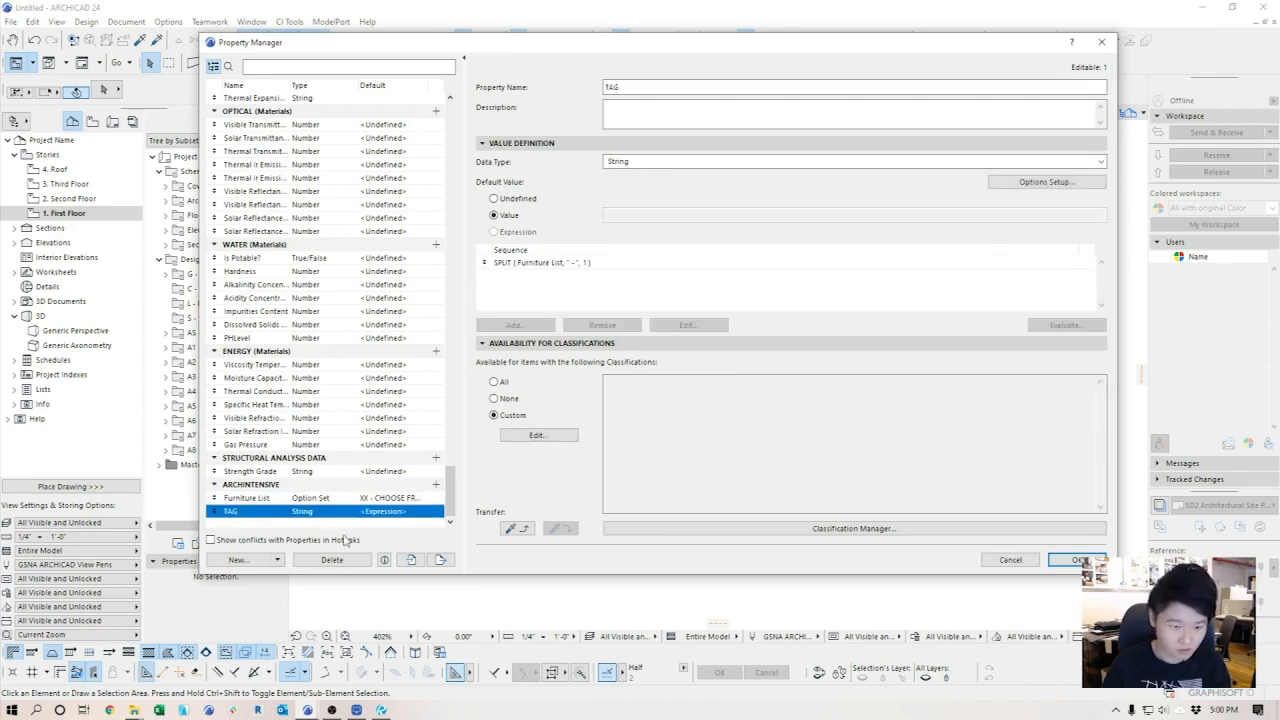
- Create a new property named BRAND in the ARCHINTENSIVE group
{"action": "left_click", "coordinate": [238, 560]}
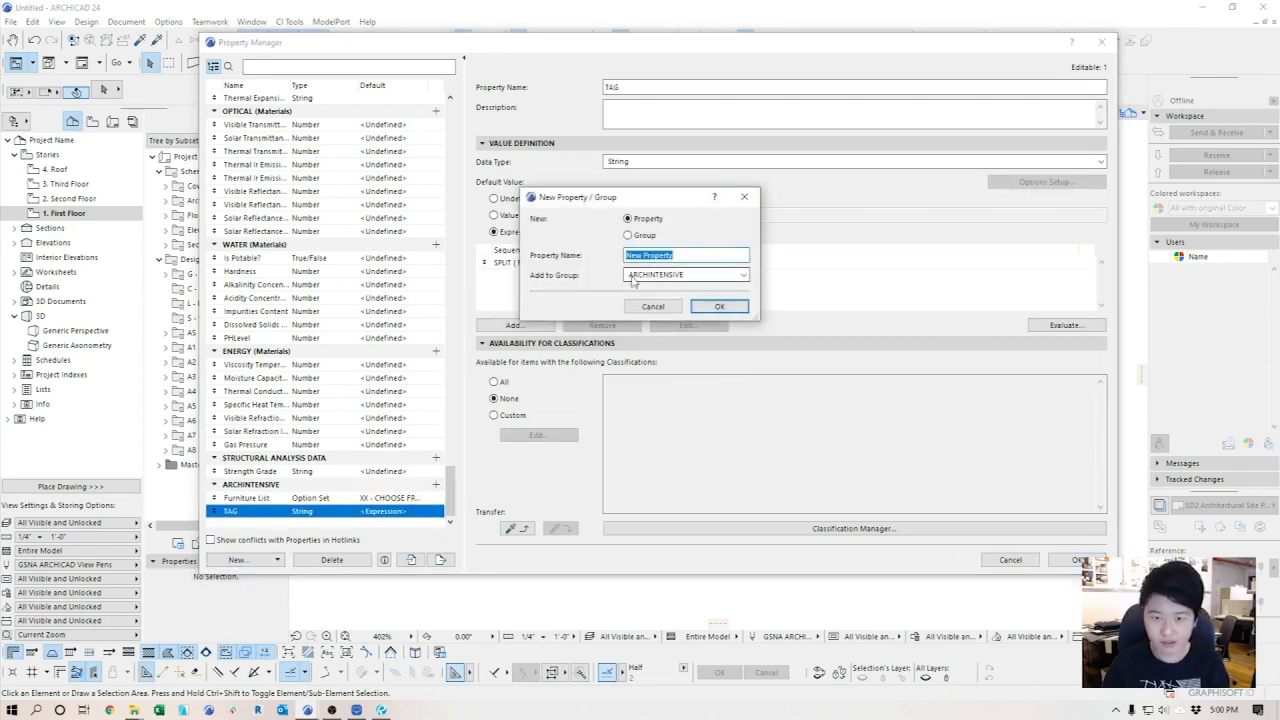
{"action": "type", "text": "B"}
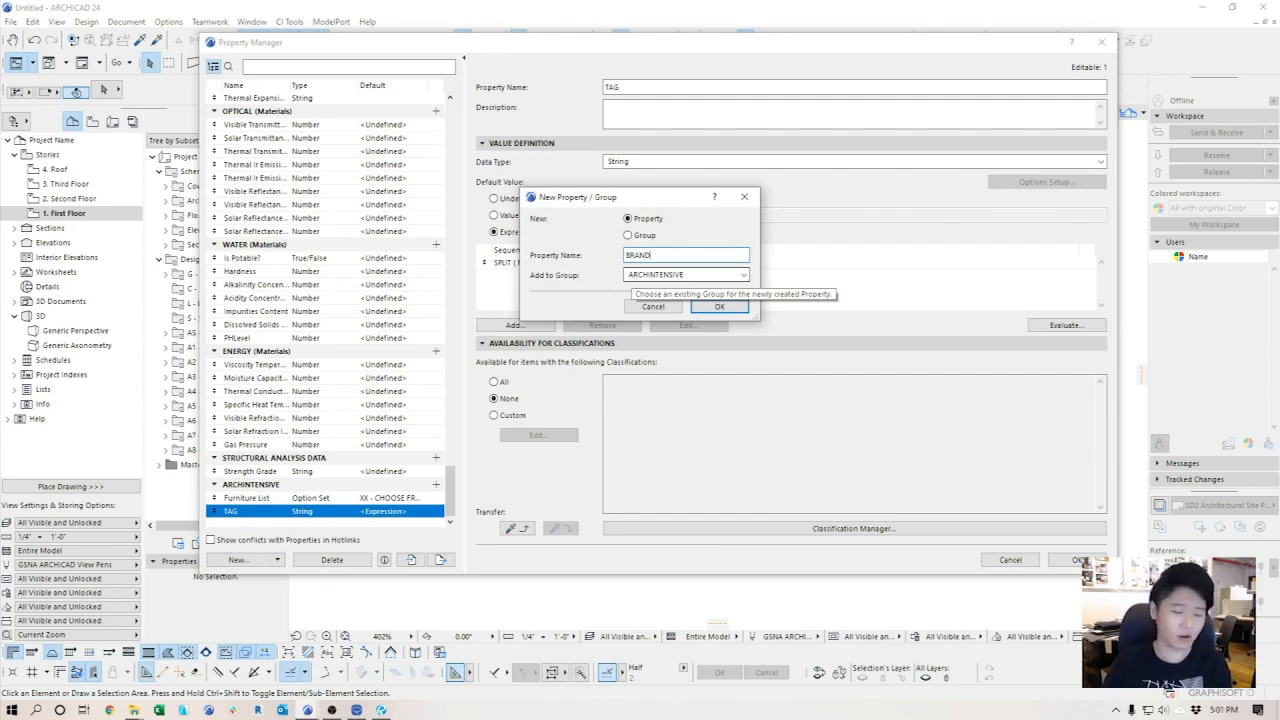
{"action": "type", "text": "RAND"}
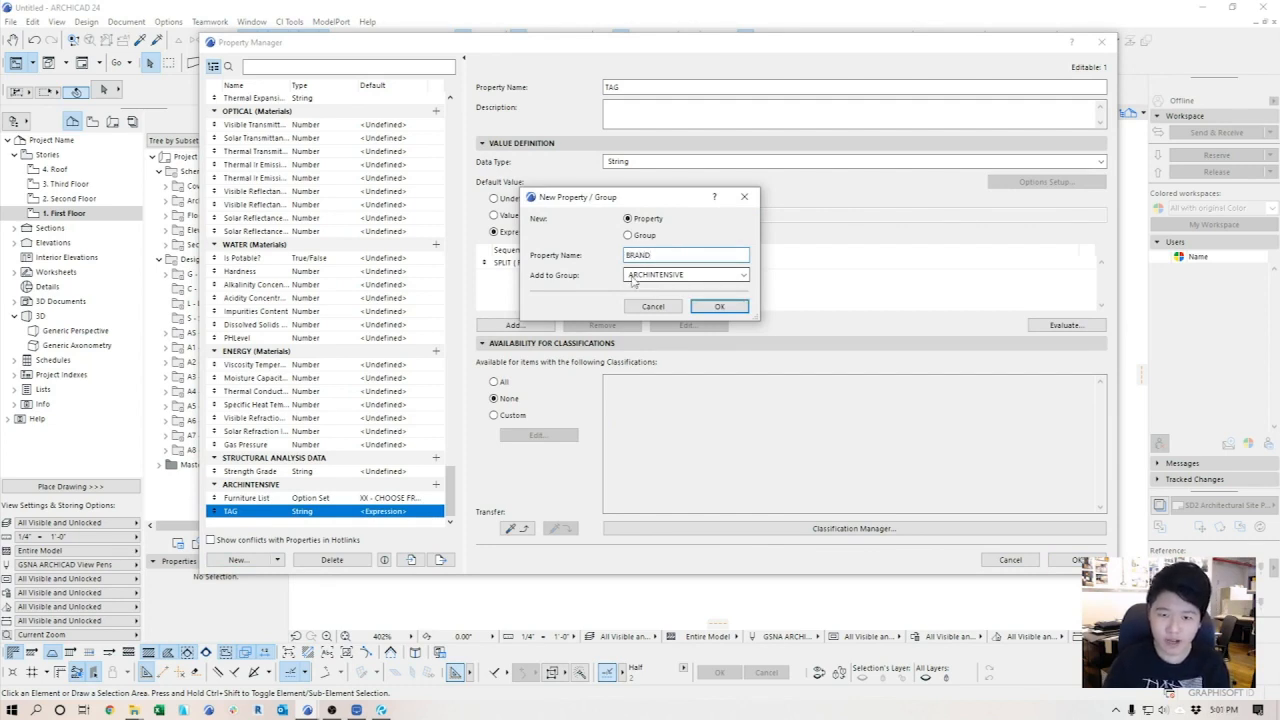
{"action": "left_click", "coordinate": [719, 306]}
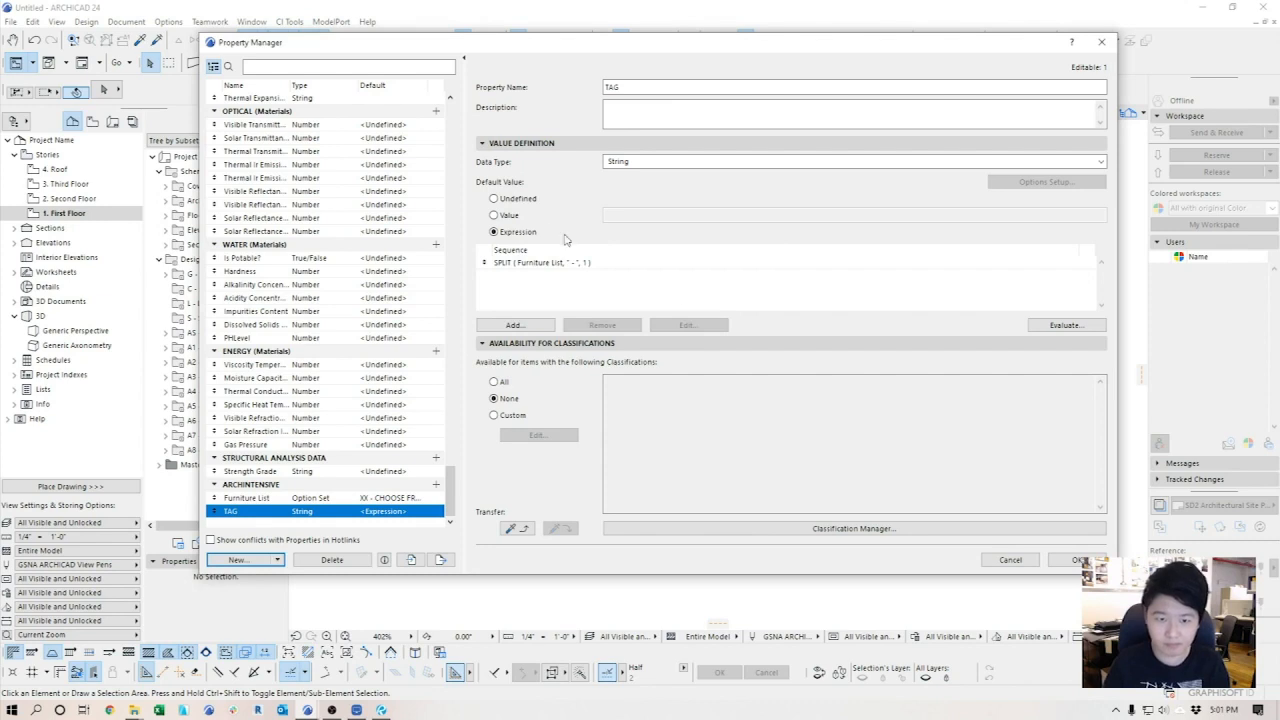
- Make BRAND's default value the expression SPLIT ( Furniture List, " - ", 2 )
{"action": "left_click", "coordinate": [505, 232]}
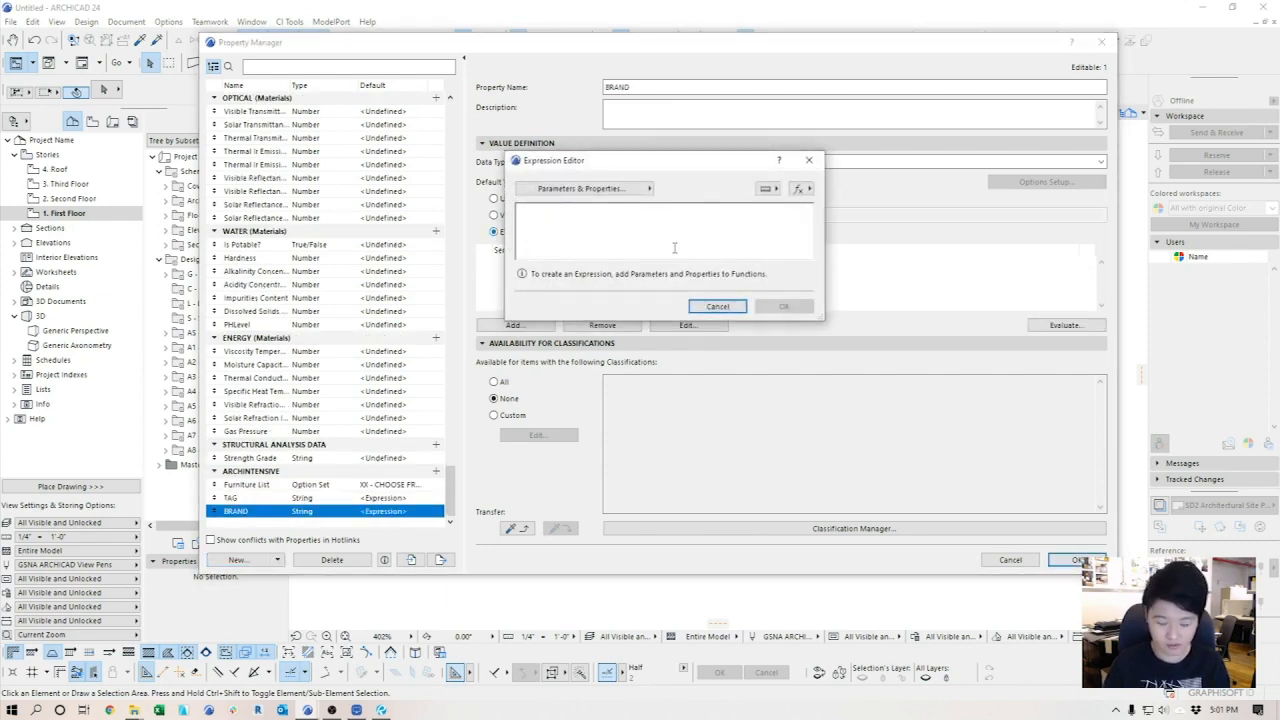
{"action": "type", "text": "SPLIT ( Furniture List , \"-\", 1 )"}
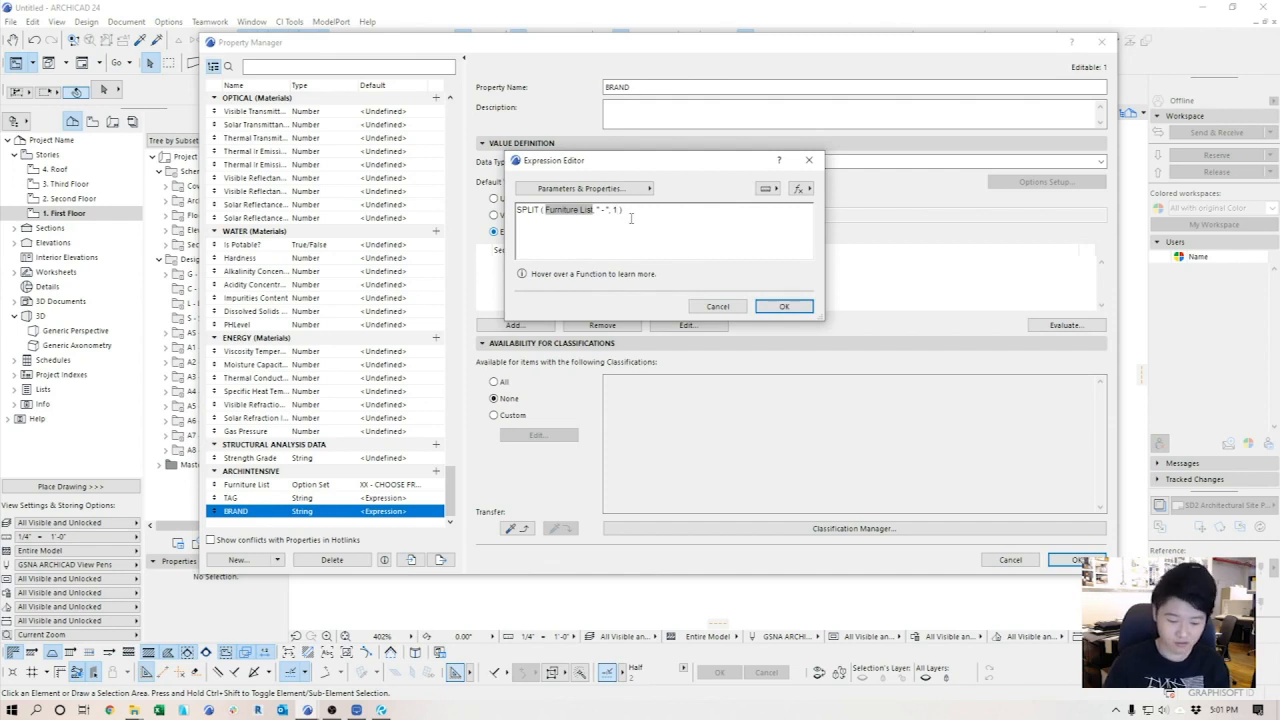
{"action": "left_click", "coordinate": [784, 306]}
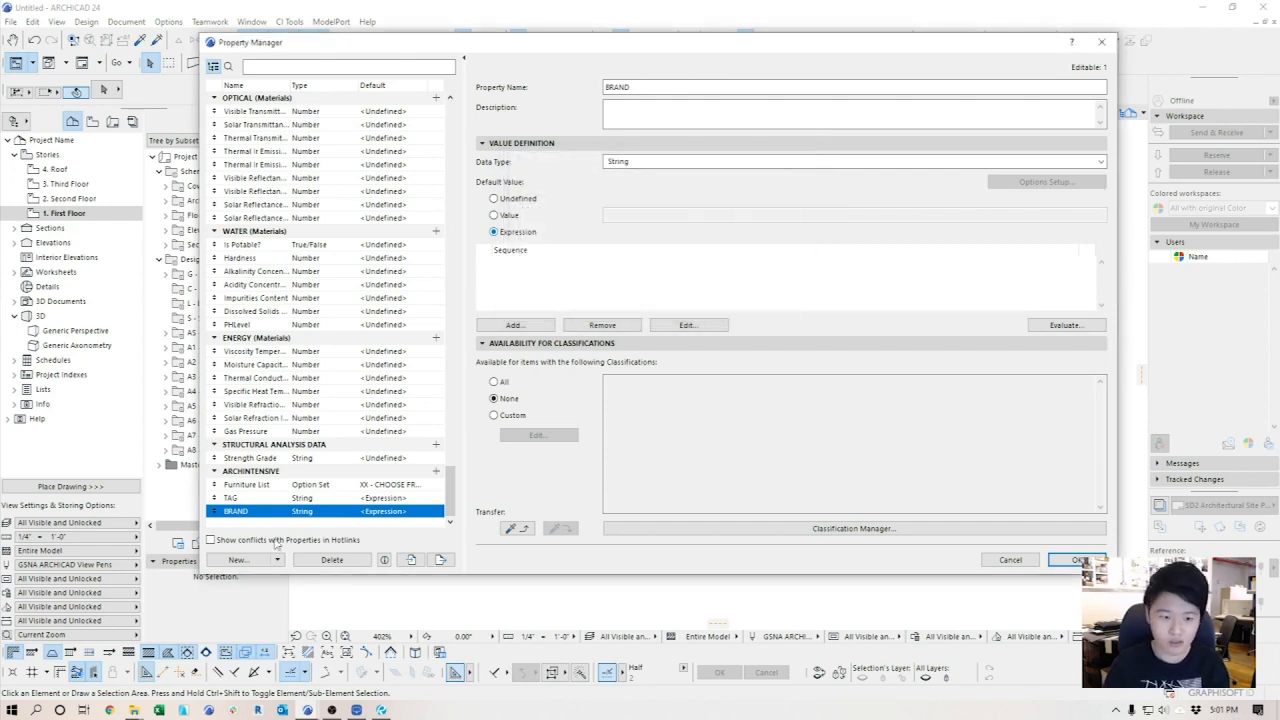
- Create a new property named MODEL in the ARCHINTENSIVE group
{"action": "left_click", "coordinate": [238, 560]}
{"action": "type", "text": "MO"}
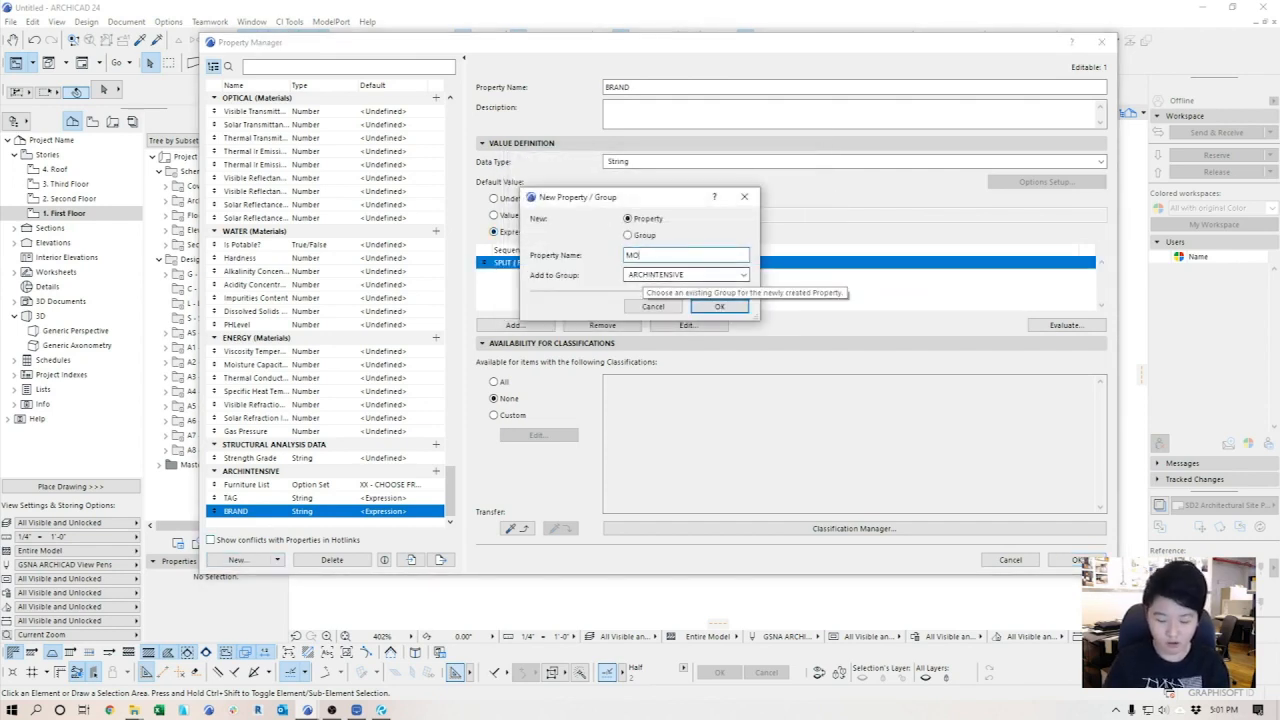
{"action": "type", "text": "DEL"}
{"action": "left_click", "coordinate": [719, 306]}
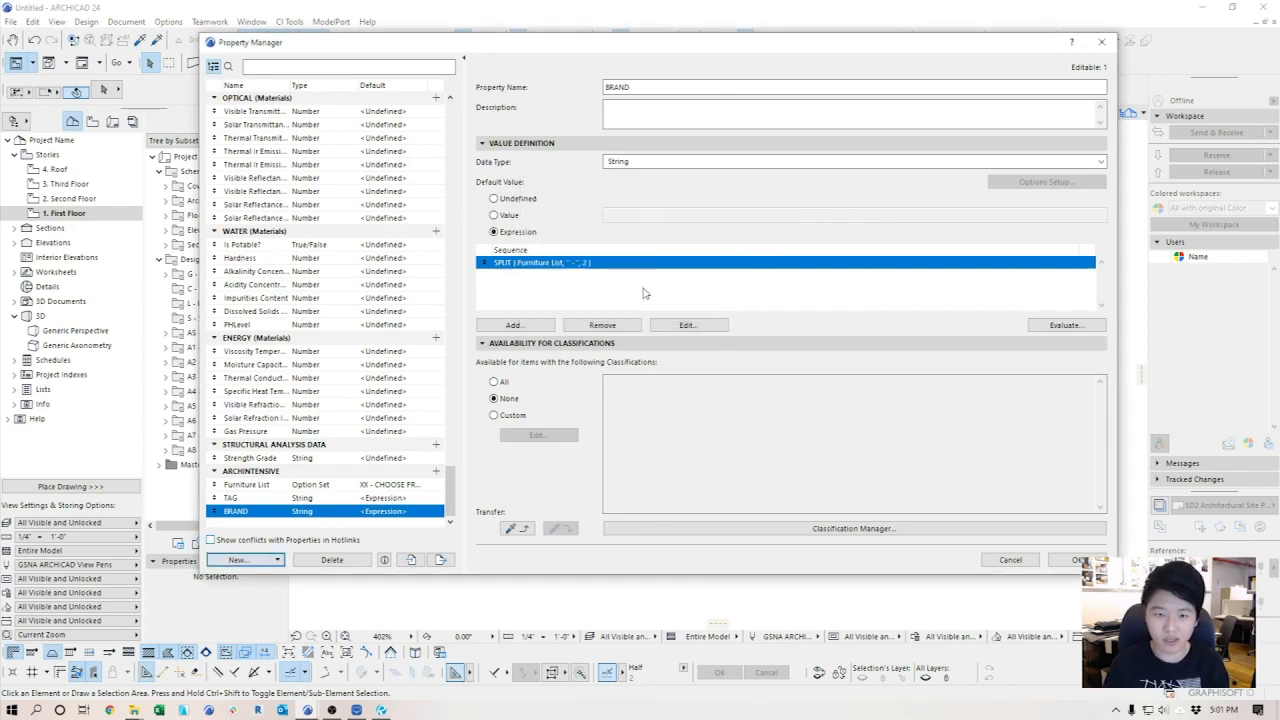
- Make MODEL's default value the expression SPLIT ( Furniture List, " - ", 3 )
{"action": "left_click", "coordinate": [495, 232]}
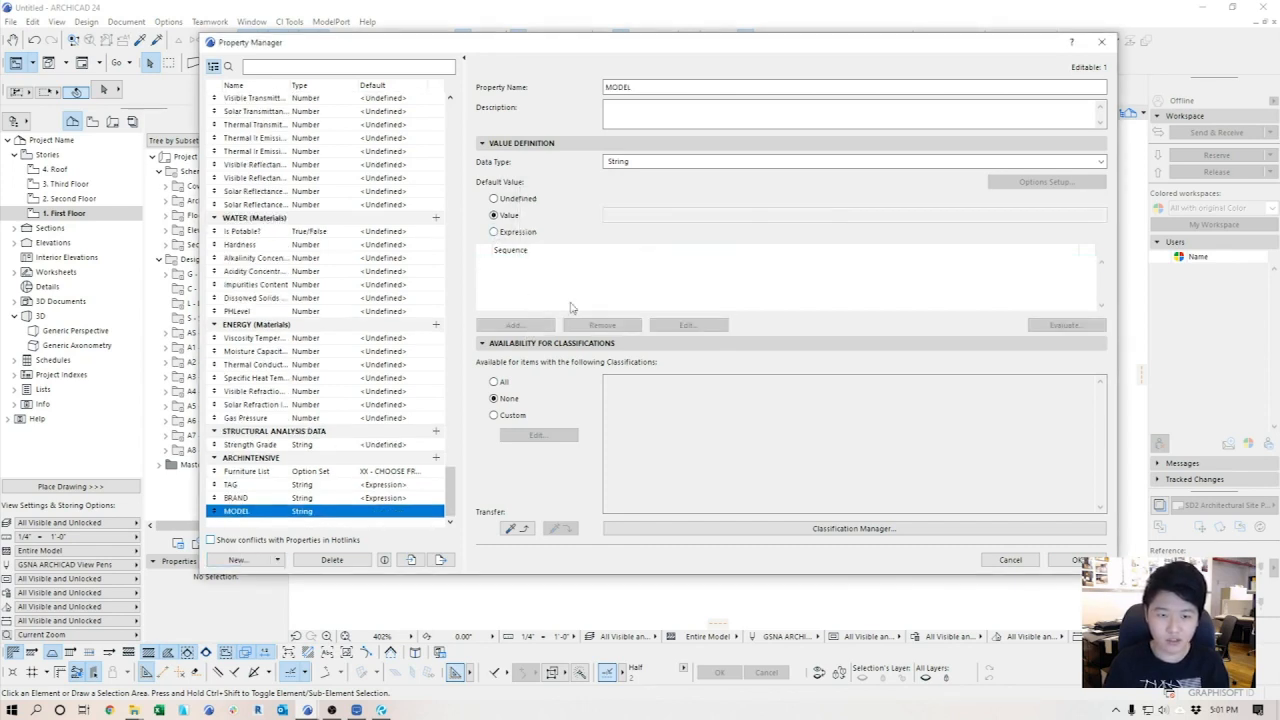
{"action": "left_click", "coordinate": [540, 326]}
{"action": "type", "text": "SPLIT ( Furniture List, \"-\", 1 )"}
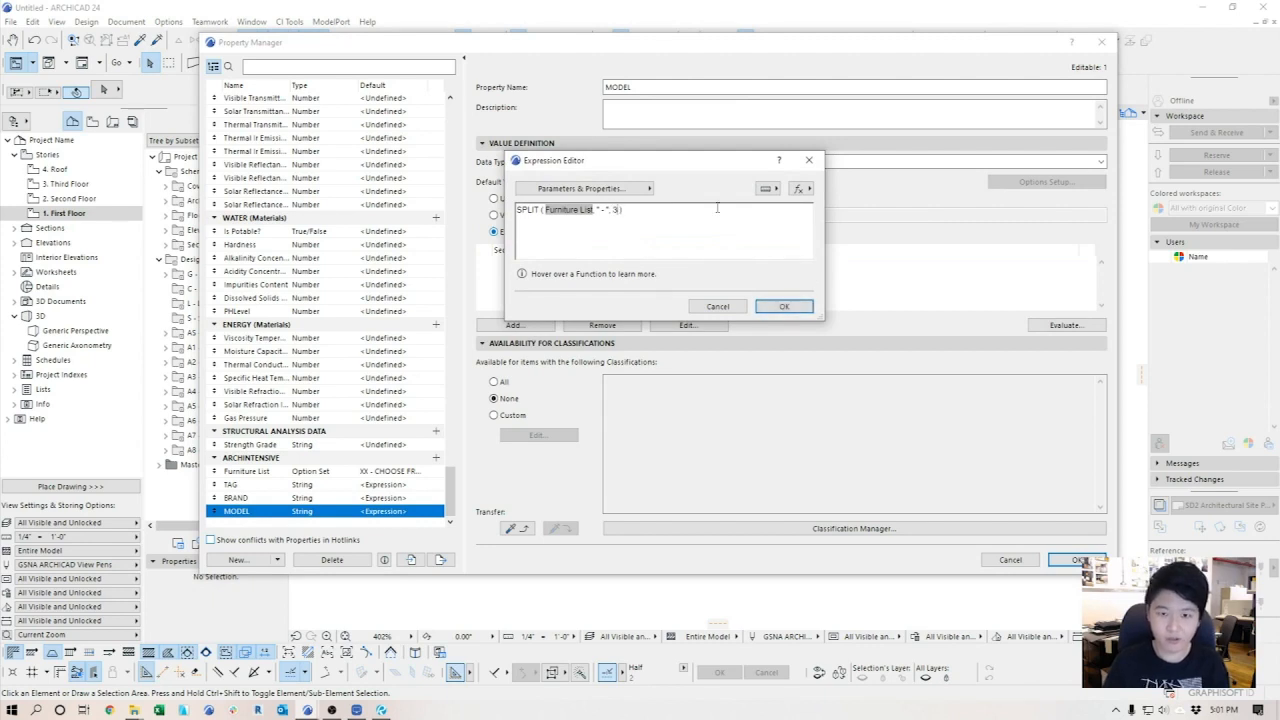
{"action": "left_click", "coordinate": [790, 310]}
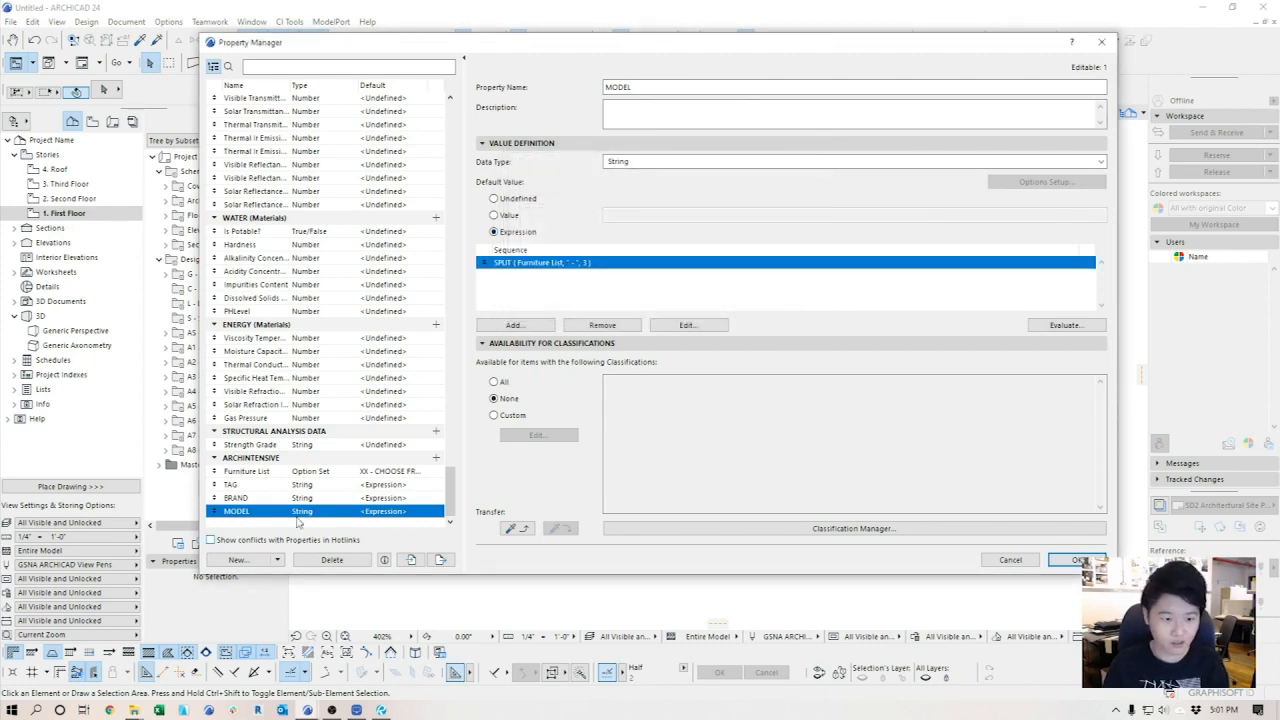
- Create a COLOR property in the ARCHINTENSIVE group with the default expression SPLIT ( Furniture List, " - ", 4 )
{"action": "type", "text": "COLOR"}
{"action": "left_click", "coordinate": [745, 307]}
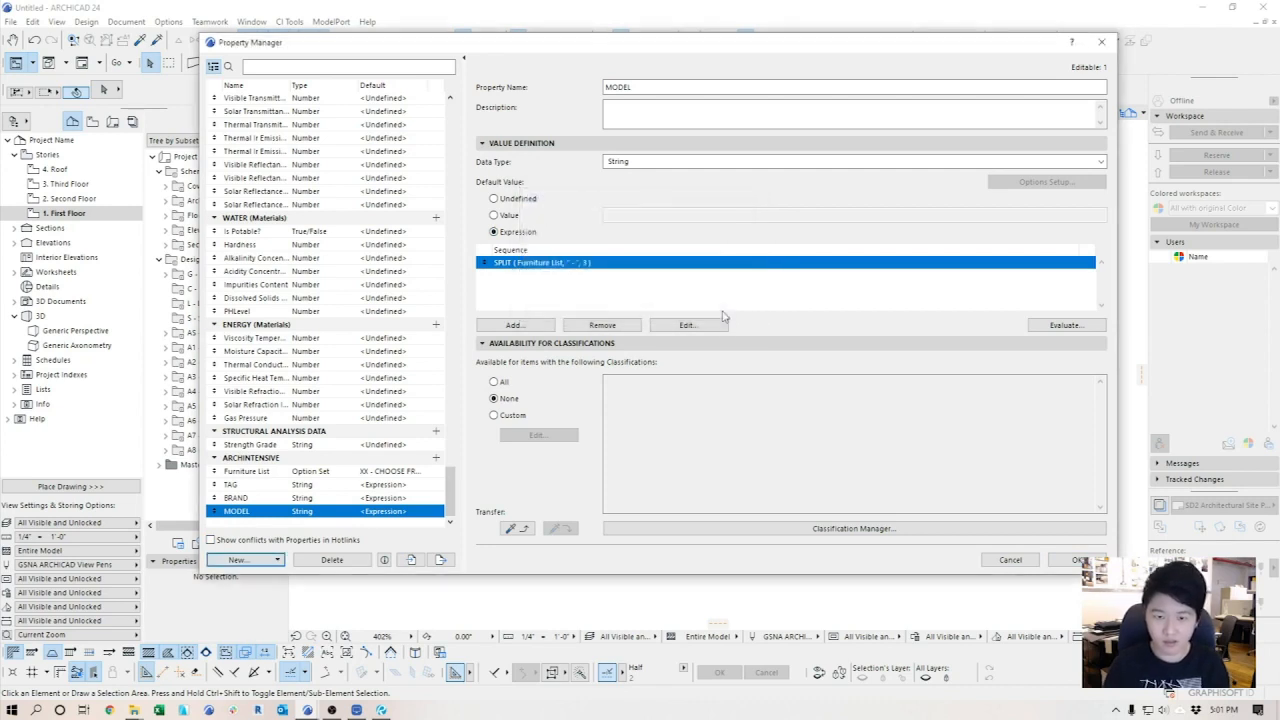
{"action": "left_click", "coordinate": [496, 235]}
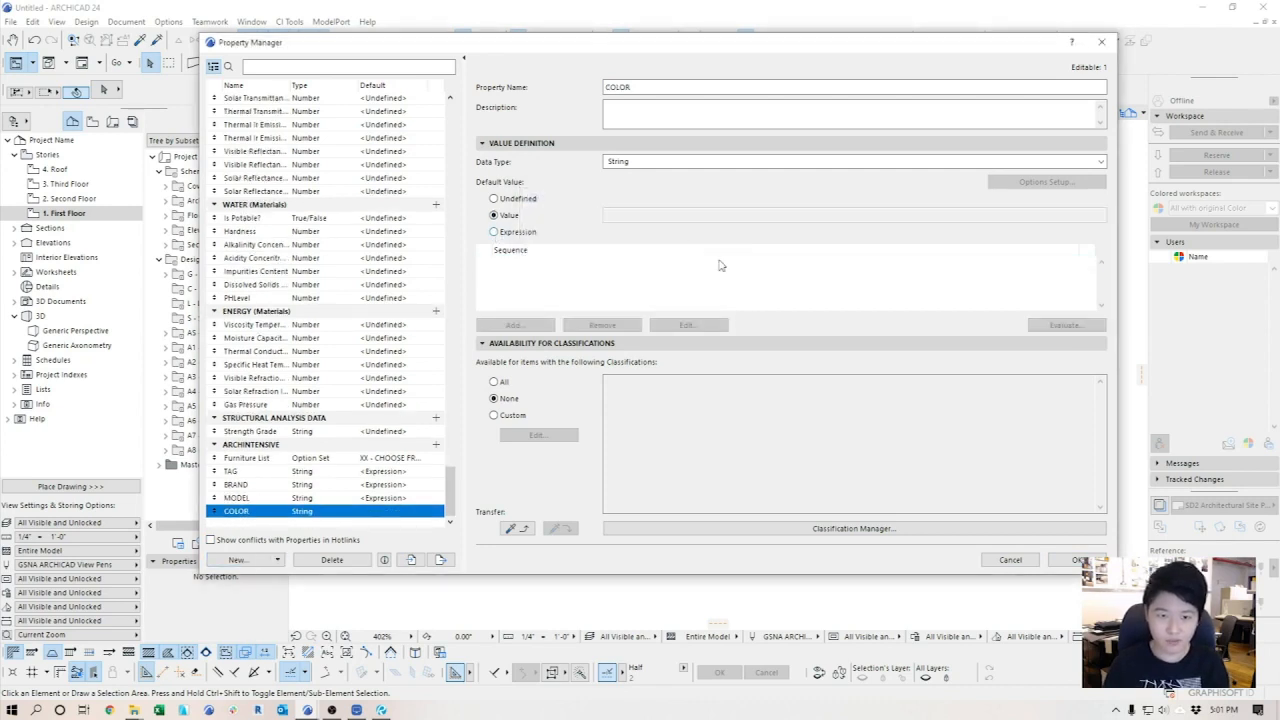
{"action": "type", "text": "SPLIT ( Furniture List, \"-\", 1)"}
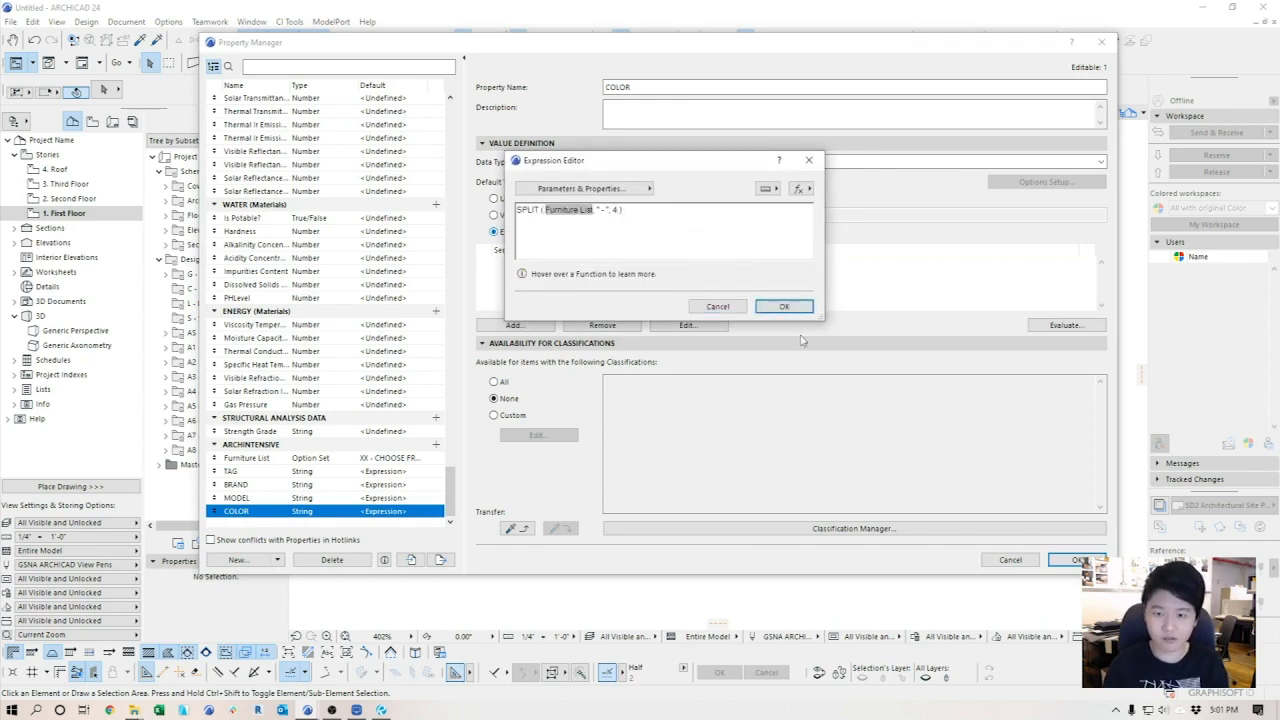
{"action": "left_click", "coordinate": [784, 307]}
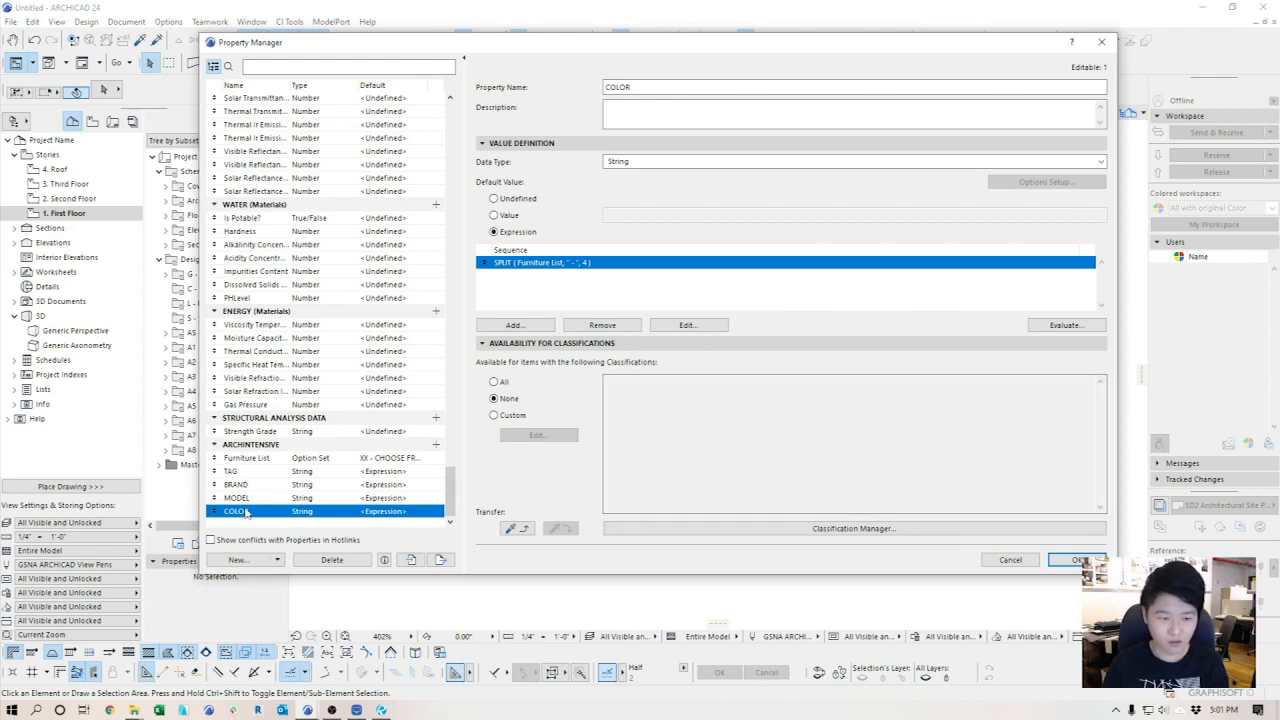
- Make the TAG, BRAND, MODEL and COLOR properties available for all classifications
{"action": "left_click", "coordinate": [250, 474], "text": "shift"}
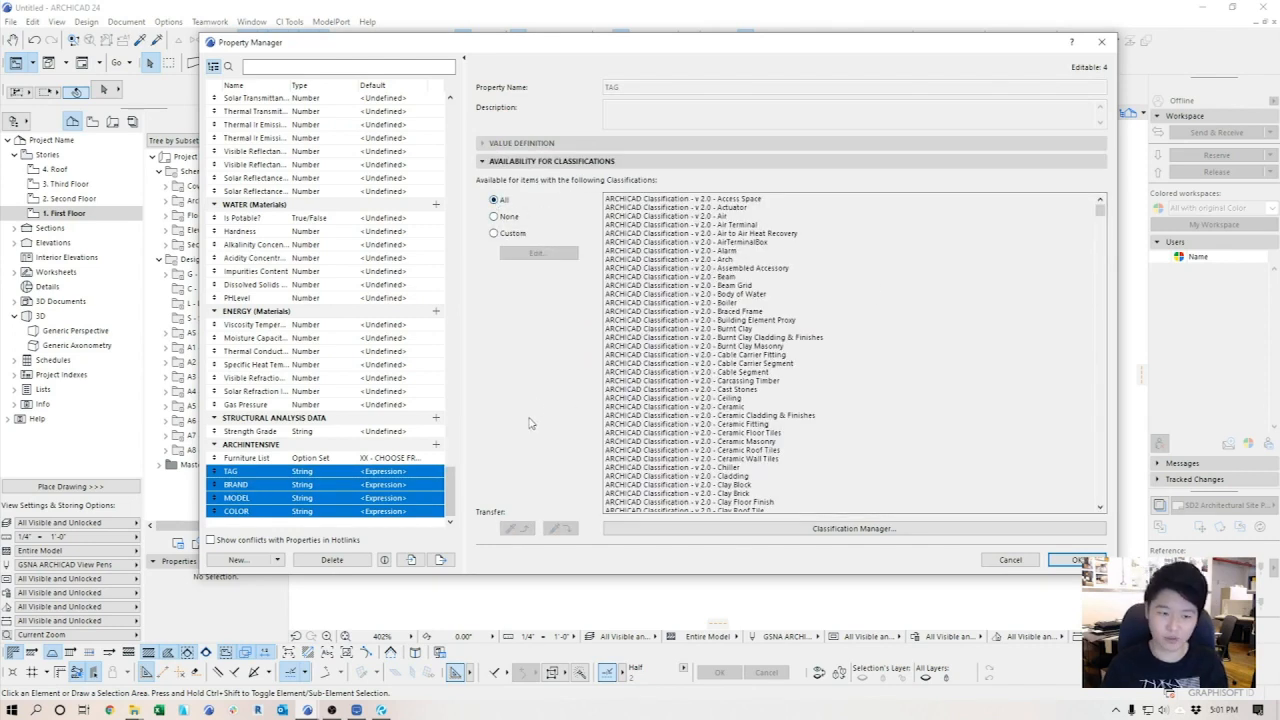
- Create a property named Plumbing List after Furniture List in the ARCHINTENSIVE group and set its data type to Option Set
{"action": "left_click", "coordinate": [300, 457]}
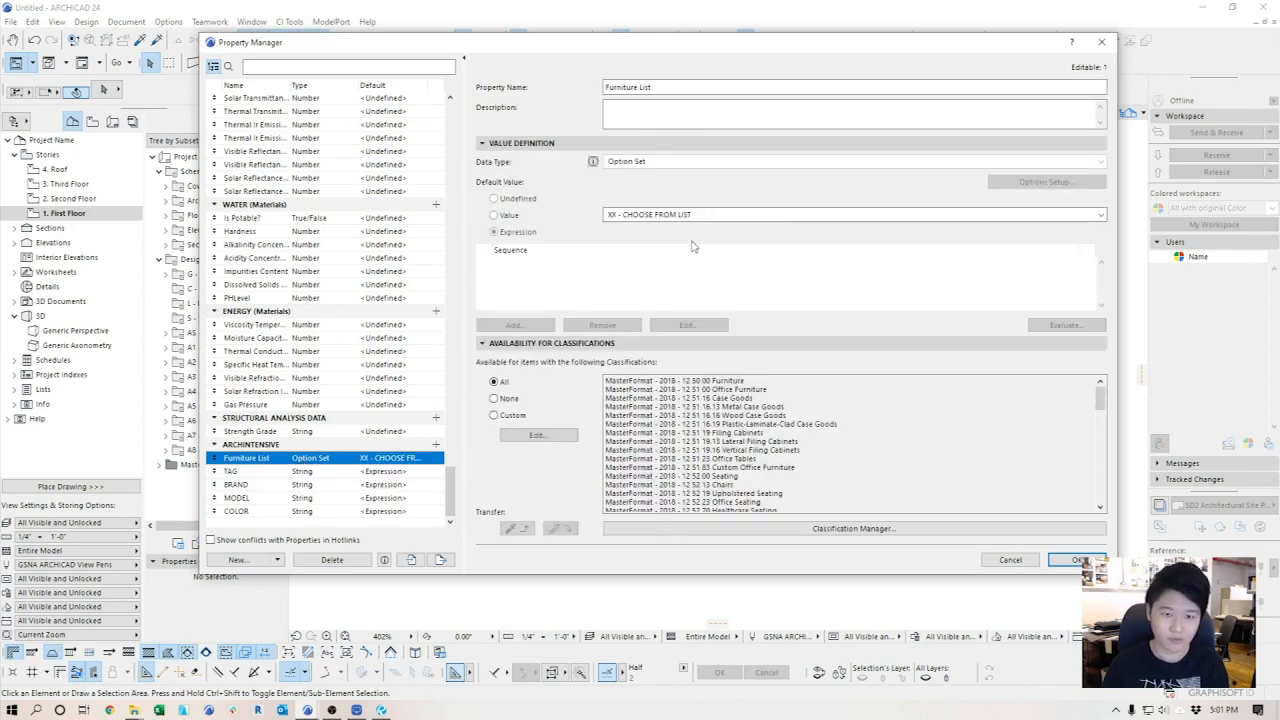
{"action": "left_click", "coordinate": [268, 560]}
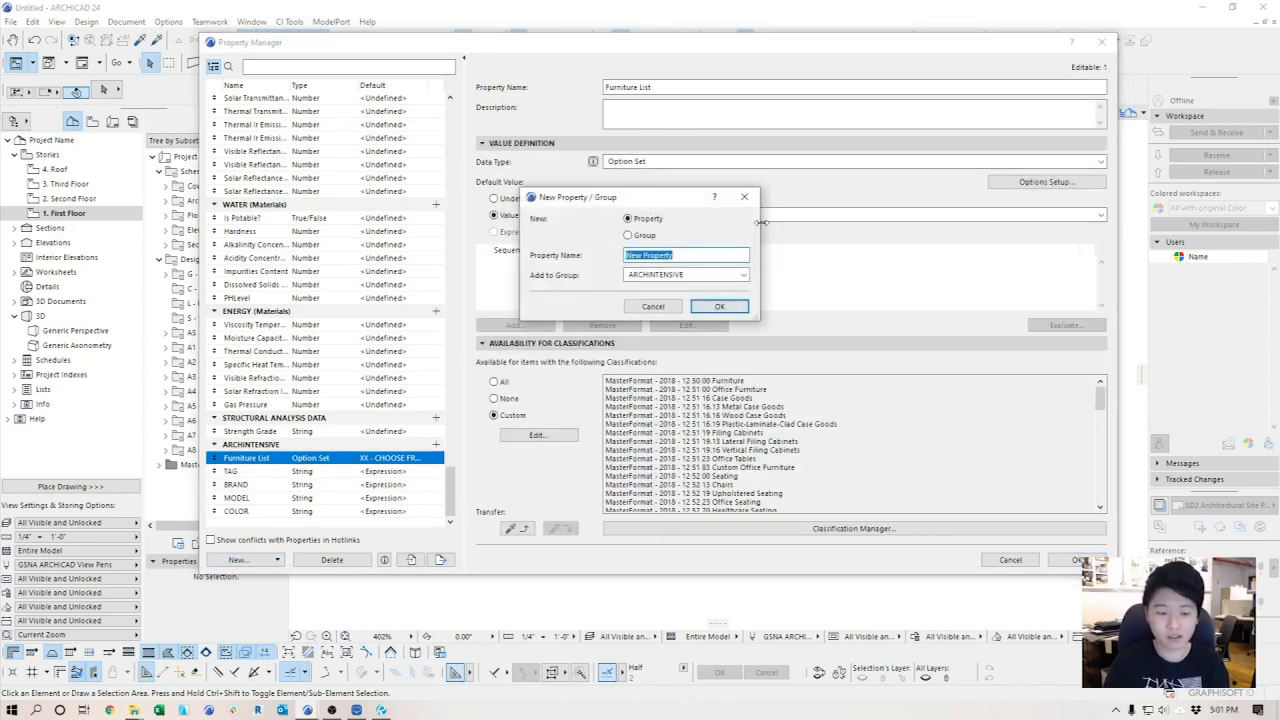
{"action": "type", "text": "Plumbing List"}
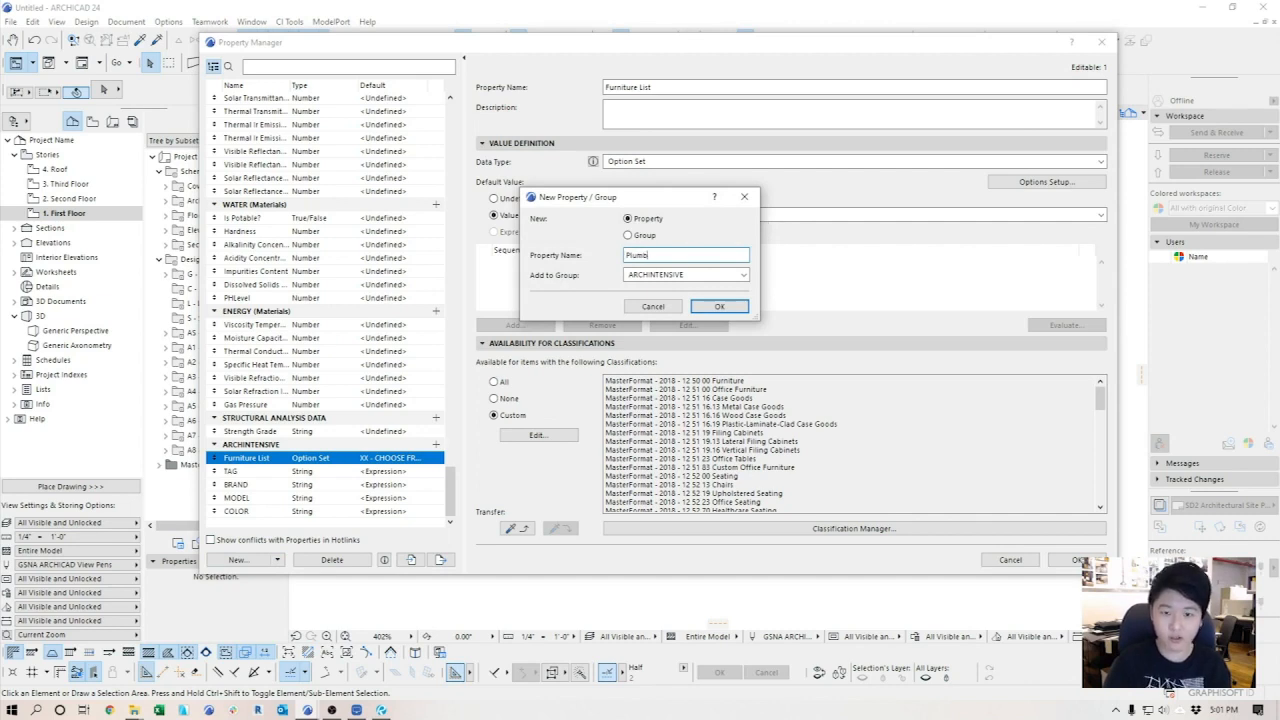
{"action": "left_click", "coordinate": [719, 306]}
{"action": "left_click", "coordinate": [928, 163]}
{"action": "left_click", "coordinate": [1031, 229]}
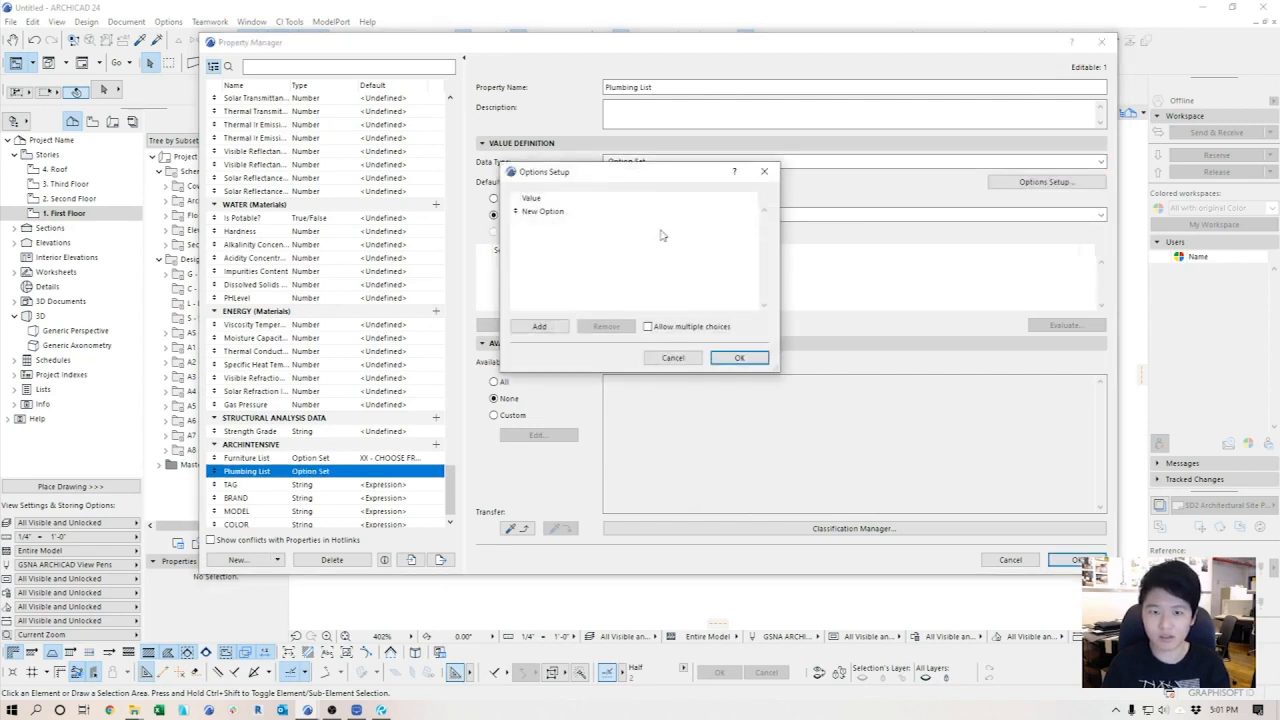
- Name the Plumbing List's first option "PF01 -" and accept the option set
{"action": "left_click", "coordinate": [573, 213]}
{"action": "type", "text": "PF01 -"}
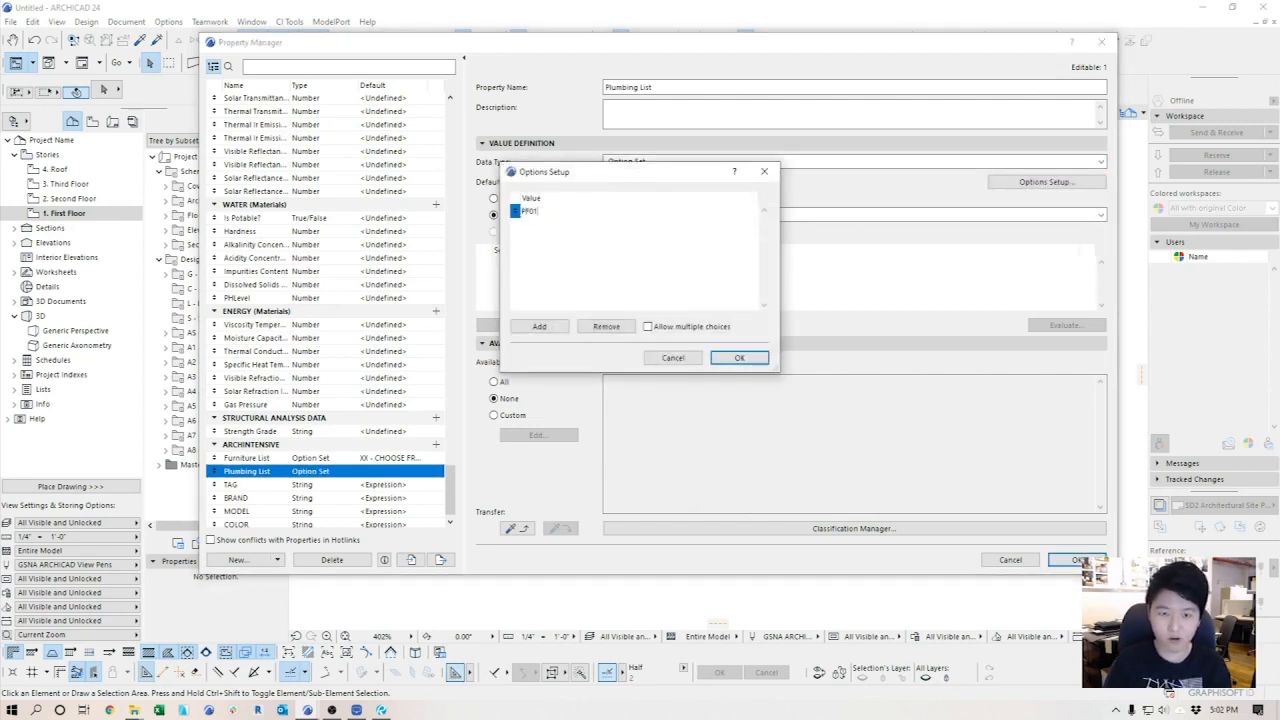
{"action": "left_click", "coordinate": [738, 357]}
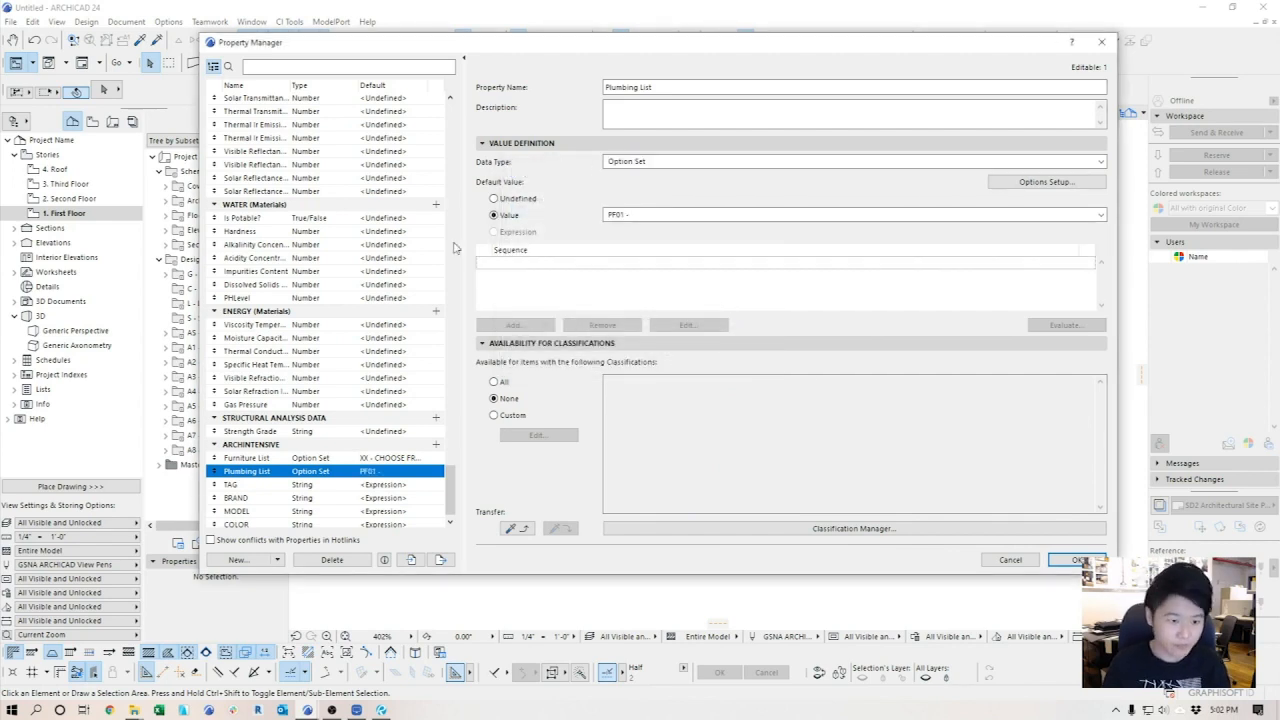
- Add a second expression, SPLIT ( Furniture List, " - ", 1 ), to the TAG property's sequence
{"action": "left_click", "coordinate": [232, 484]}
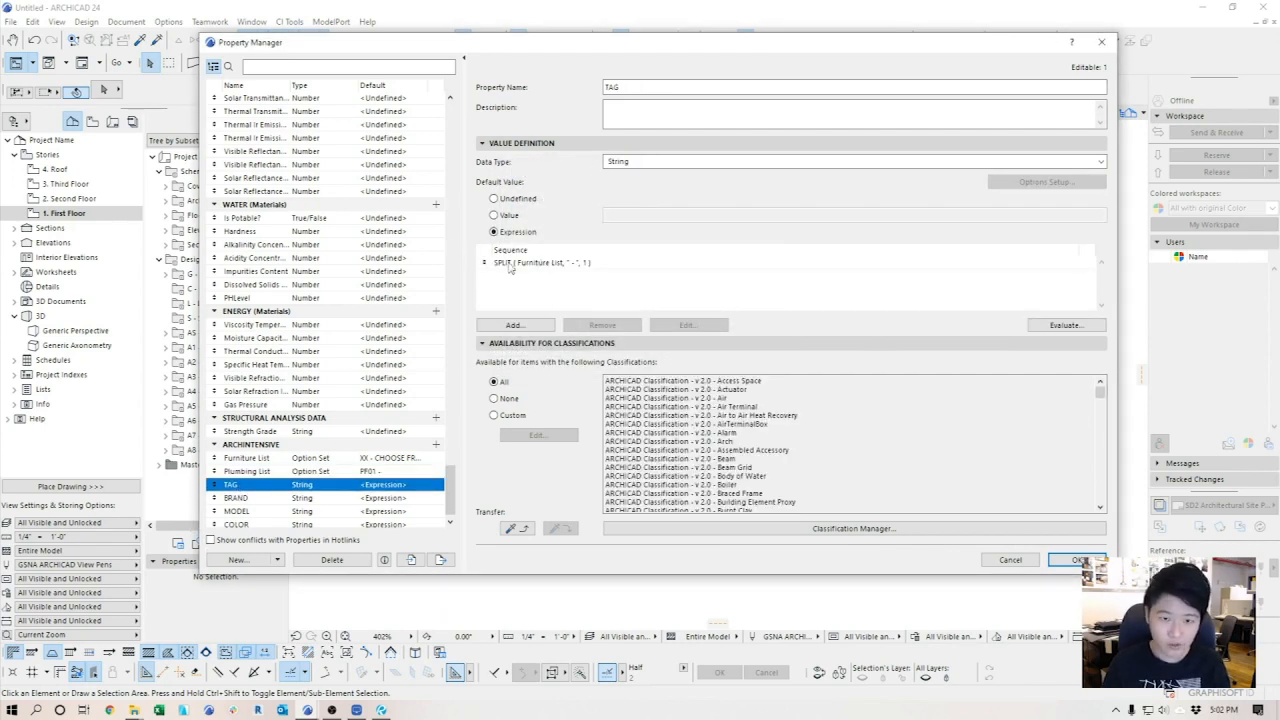
{"action": "left_click", "coordinate": [515, 325]}
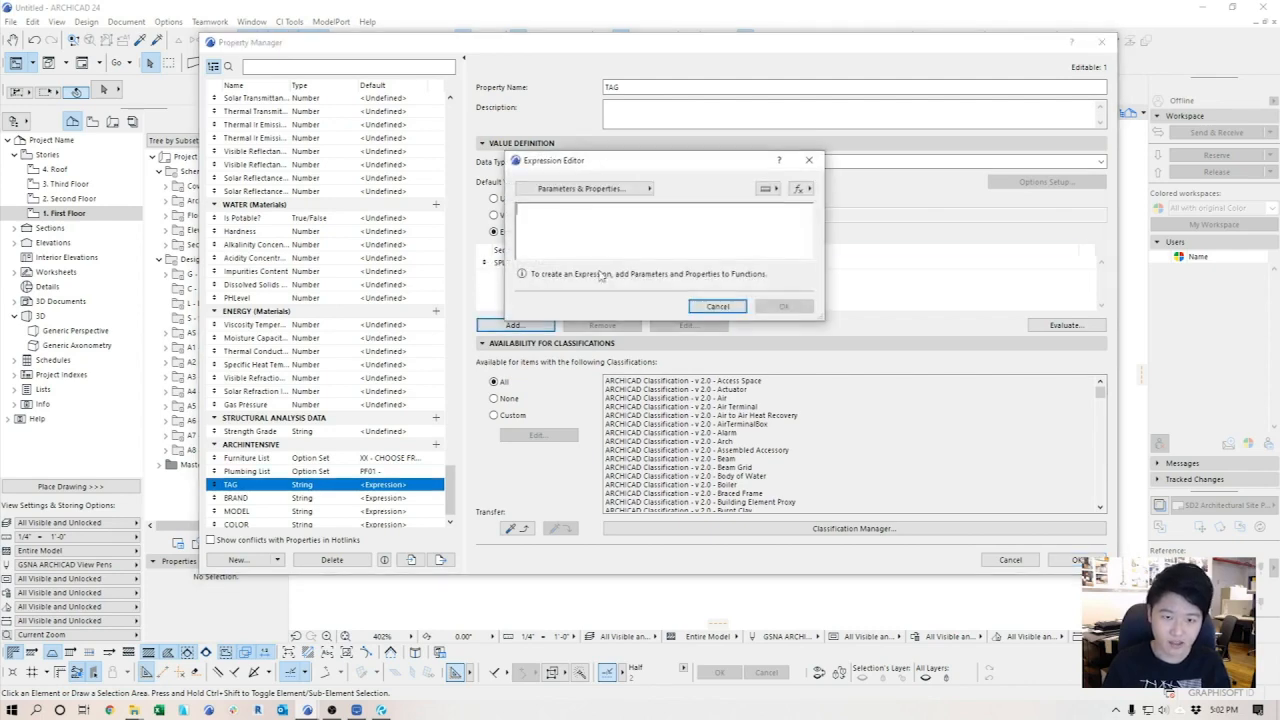
{"action": "left_click", "coordinate": [588, 210]}
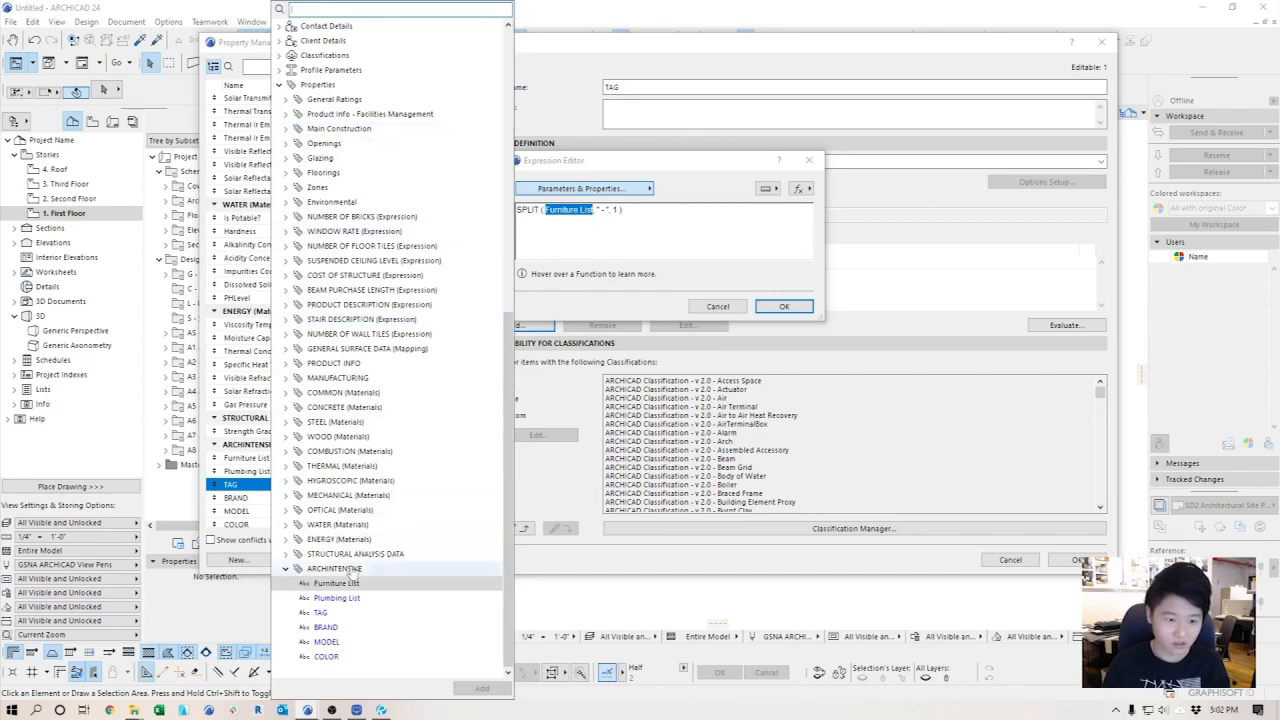
{"action": "left_click", "coordinate": [778, 314]}
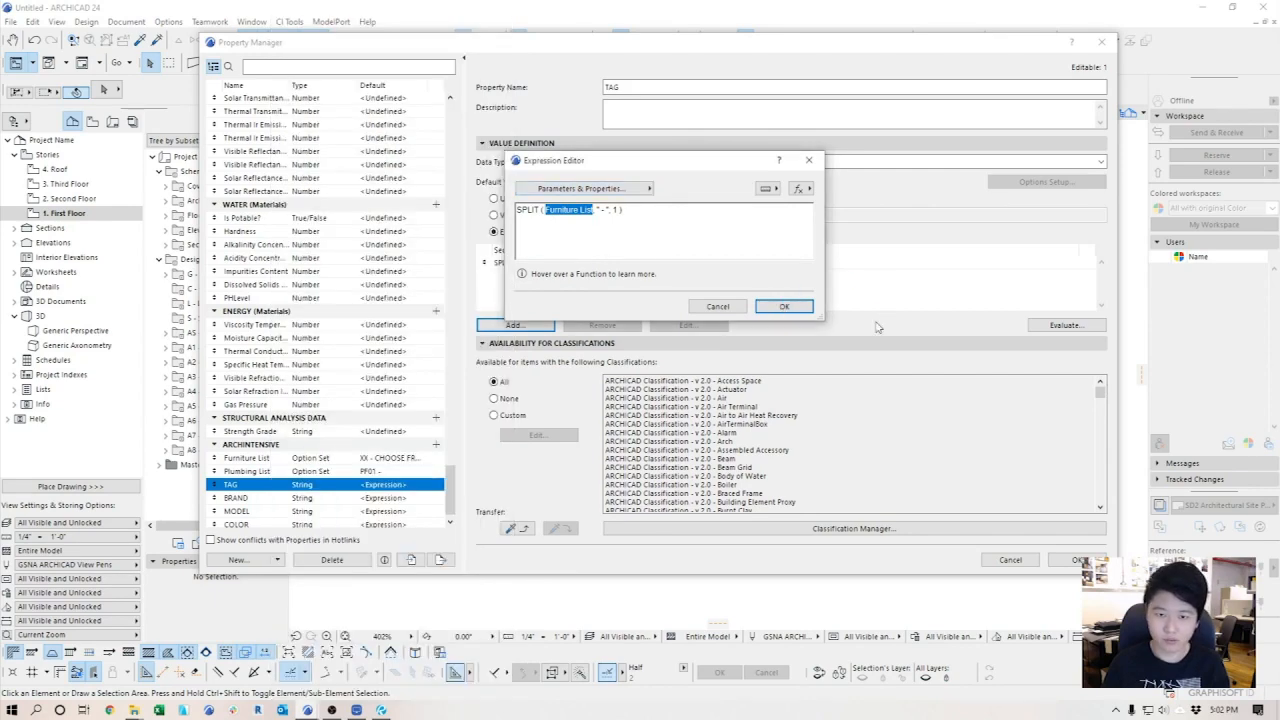
{"action": "left_click", "coordinate": [793, 311]}
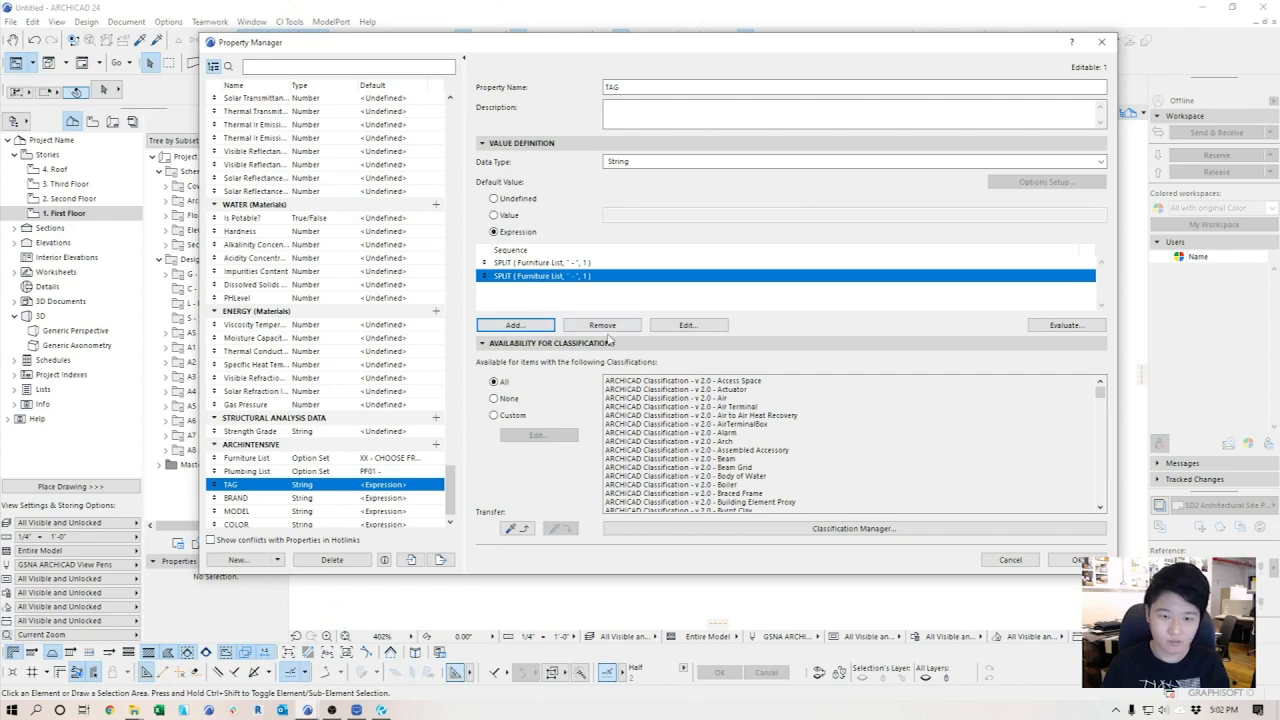
- Replace Furniture List with the ARCHINTENSIVE Plumbing List property in TAG's second SPLIT expression
{"action": "left_click", "coordinate": [688, 325]}
{"action": "left_click", "coordinate": [585, 209]}
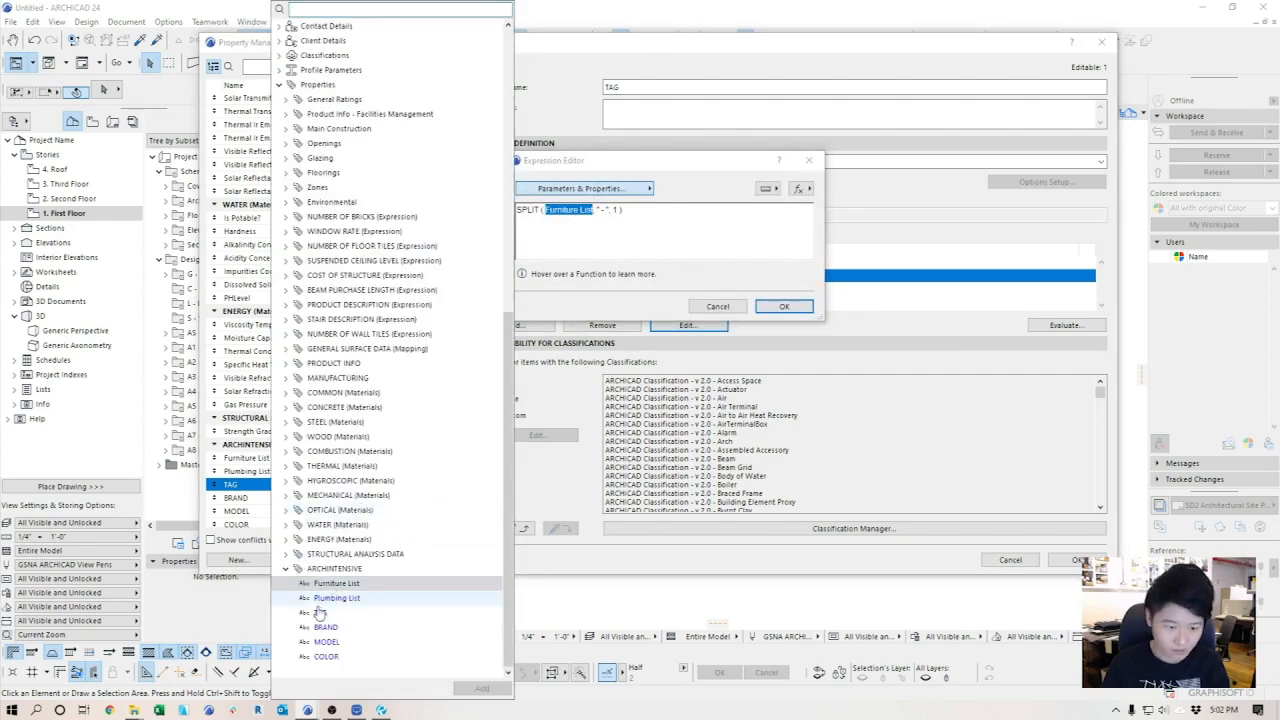
{"action": "left_click", "coordinate": [336, 598]}
{"action": "left_click", "coordinate": [784, 306]}
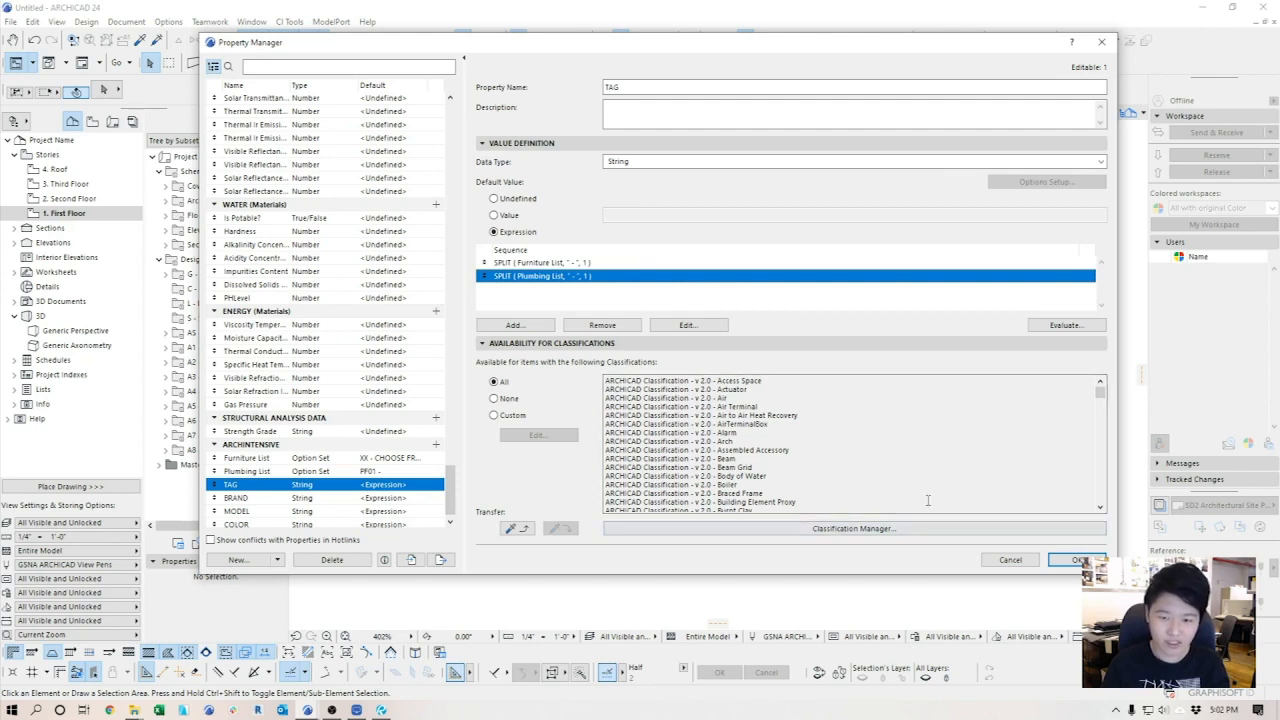
- Compare the classification availability of the Furniture List and Plumbing List properties
{"action": "left_click", "coordinate": [249, 459]}
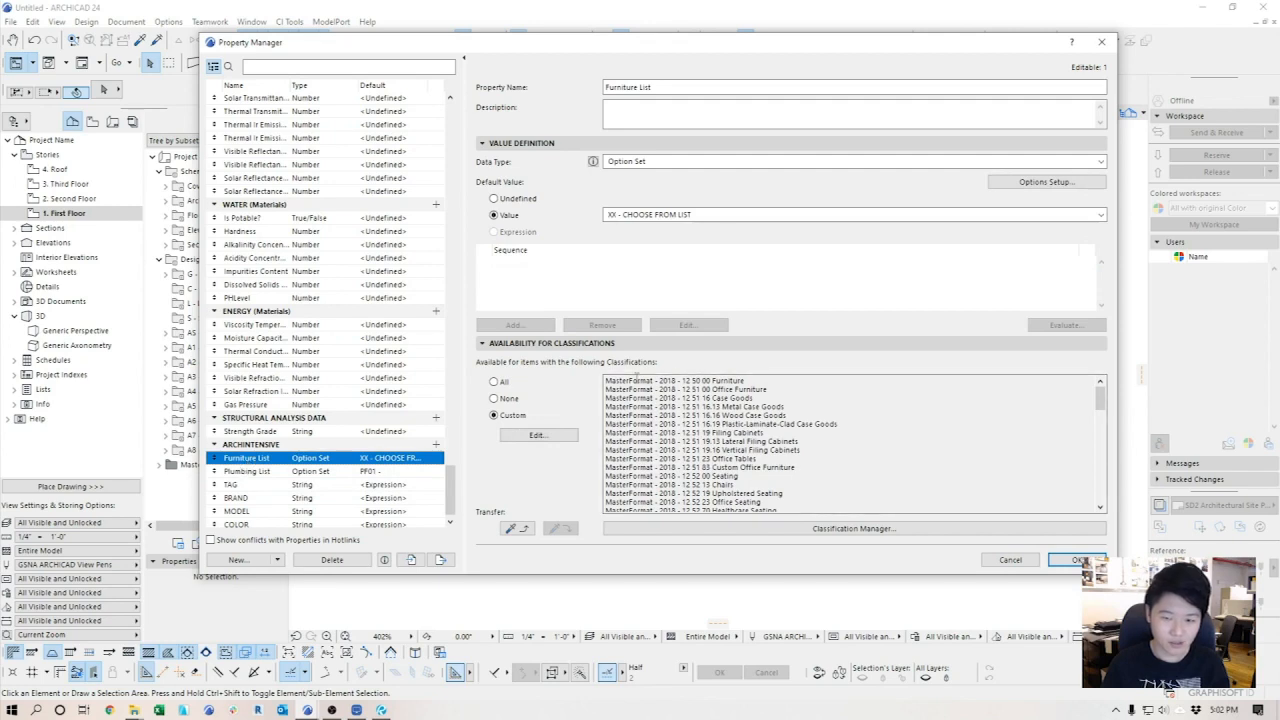
{"action": "left_click", "coordinate": [252, 472]}
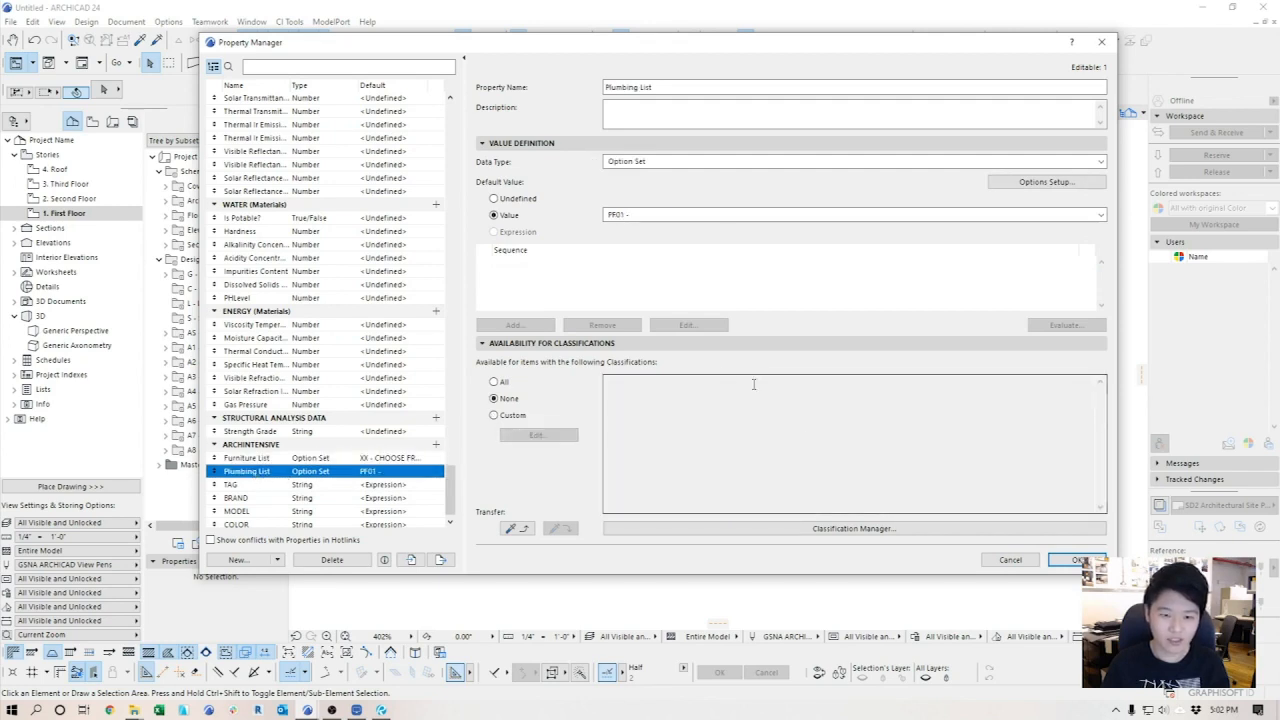
- Set the Plumbing List property's availability to custom, expand 22 00 00 Plumbing under MasterFormat - 2018, and accept the availability settings
{"action": "left_click", "coordinate": [499, 419]}
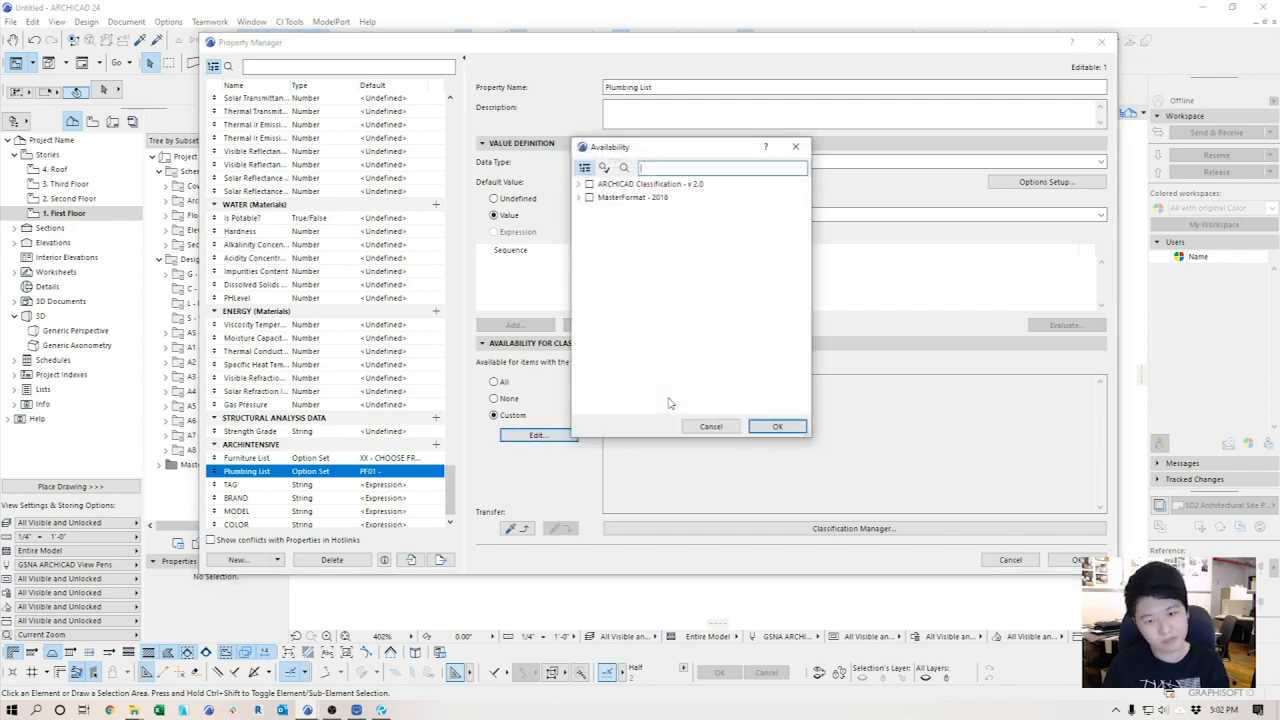
{"action": "left_click", "coordinate": [578, 197]}
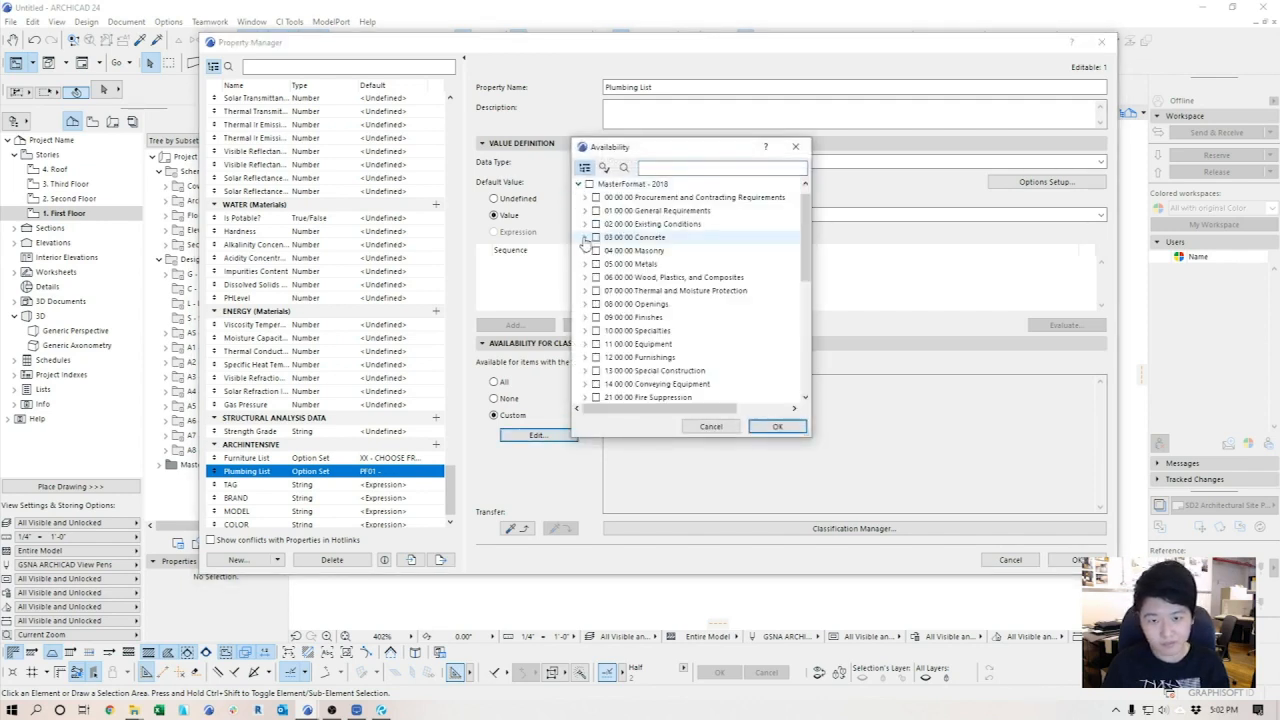
{"action": "scroll", "coordinate": [620, 330], "scroll_direction": "down", "scroll_amount": 3}
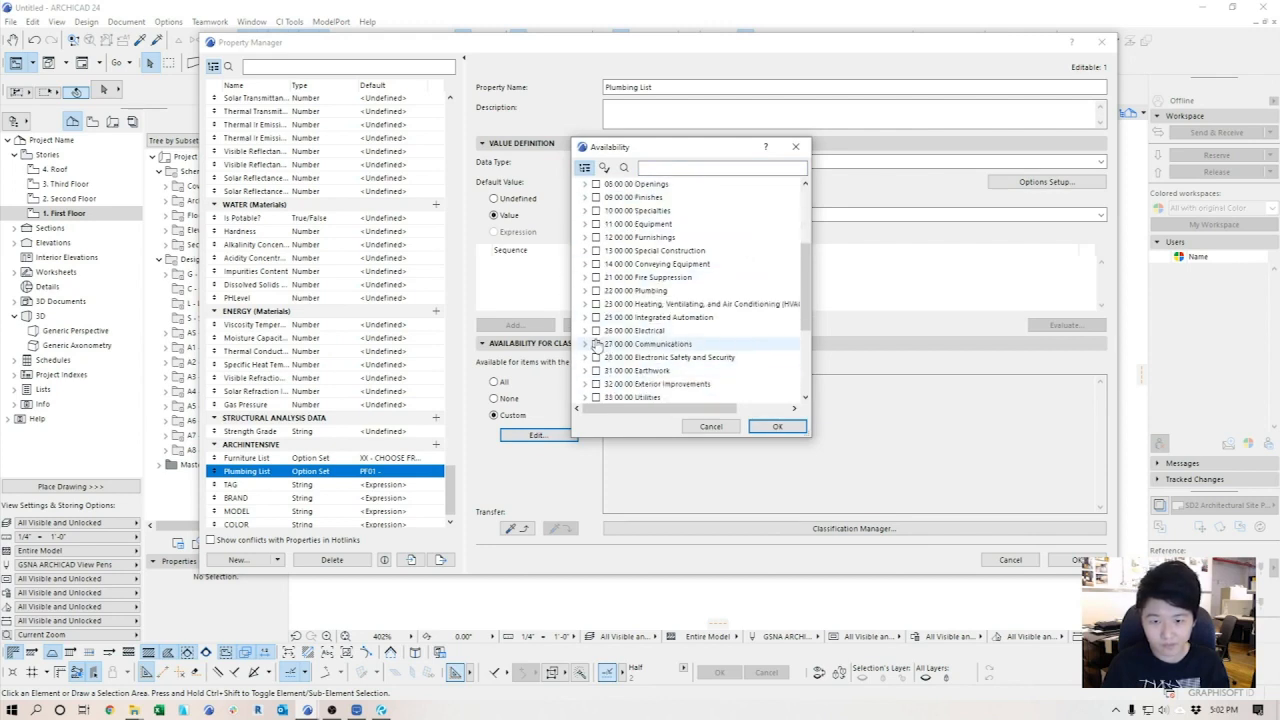
{"action": "left_click", "coordinate": [586, 291]}
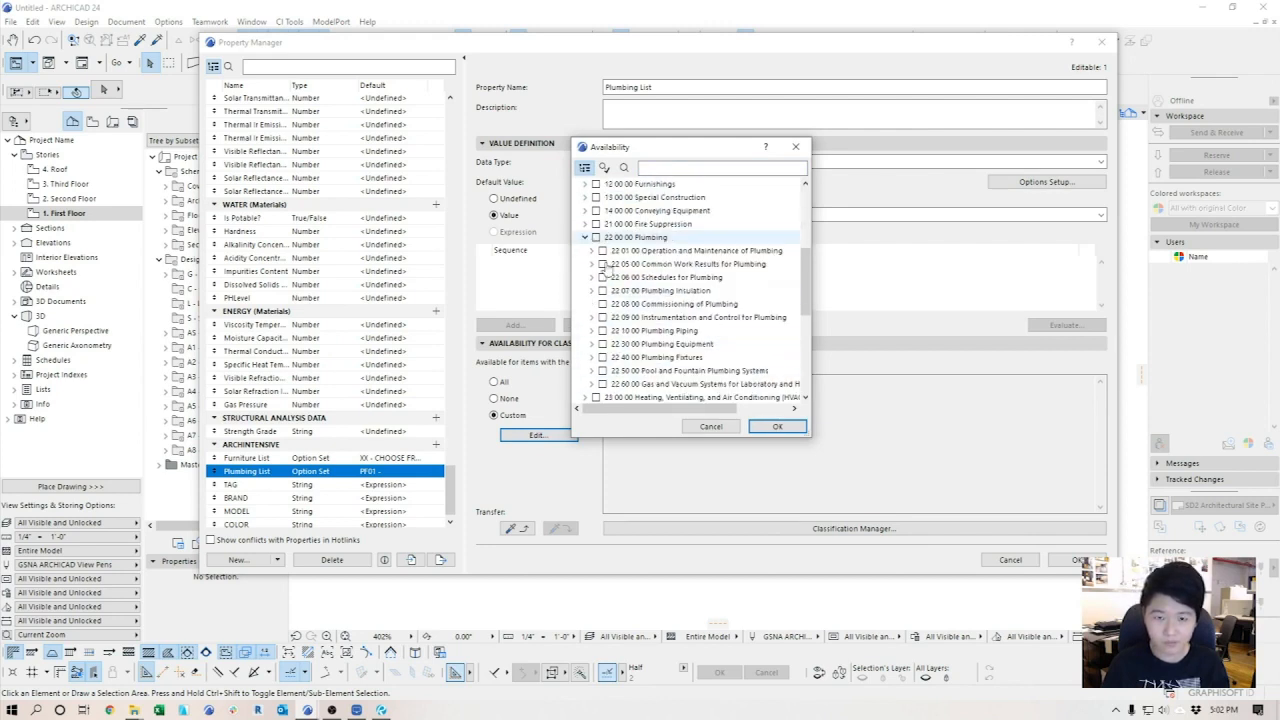
{"action": "left_click", "coordinate": [778, 427]}
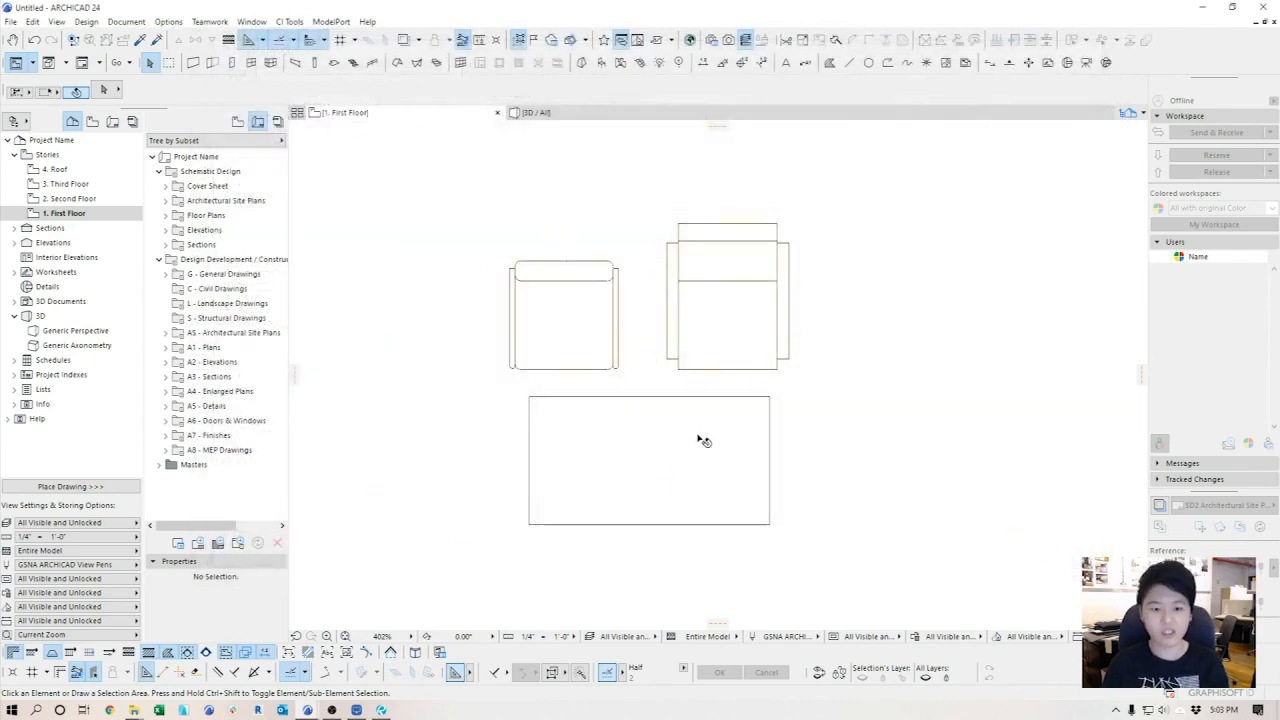
- Switch to the ARCHINTENSIVE Project Demo file and examine the classification and schedule list property of the slab tagged SC01
{"action": "mouse_move", "coordinate": [307, 710]}
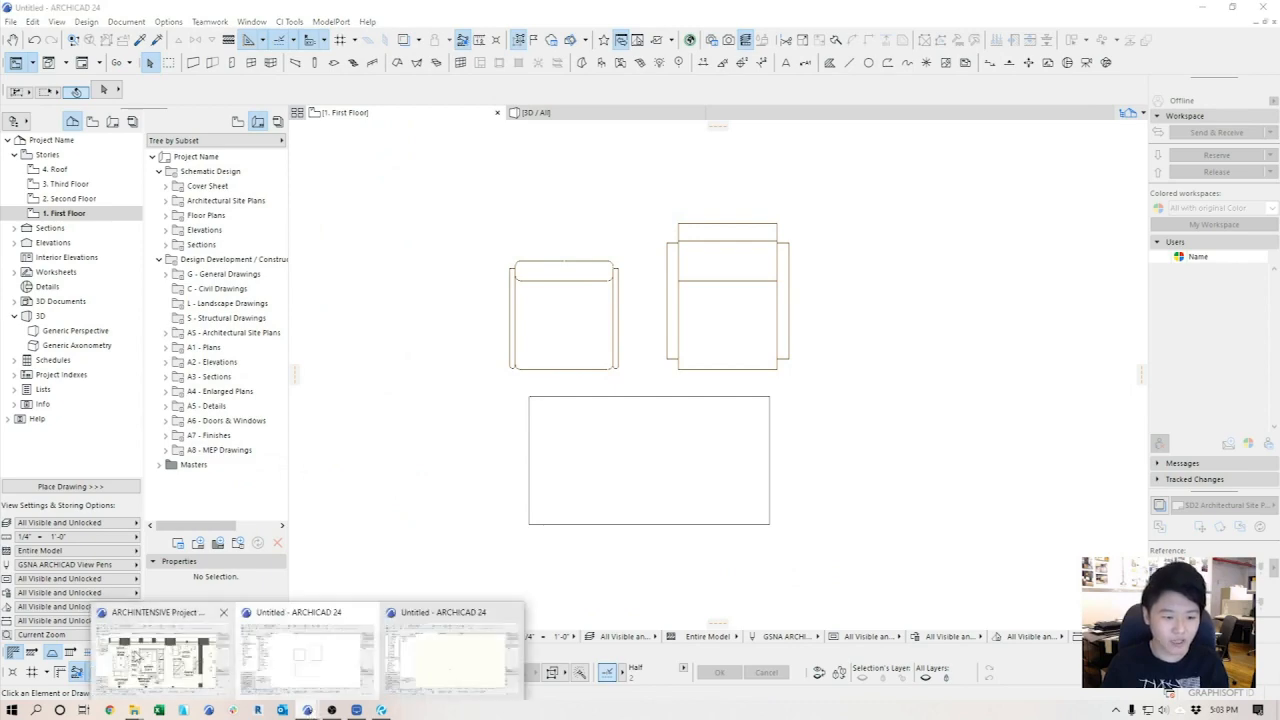
{"action": "left_click", "coordinate": [138, 655]}
{"action": "middle_click_drag", "start_coordinate": [434, 405], "coordinate": [510, 365]}
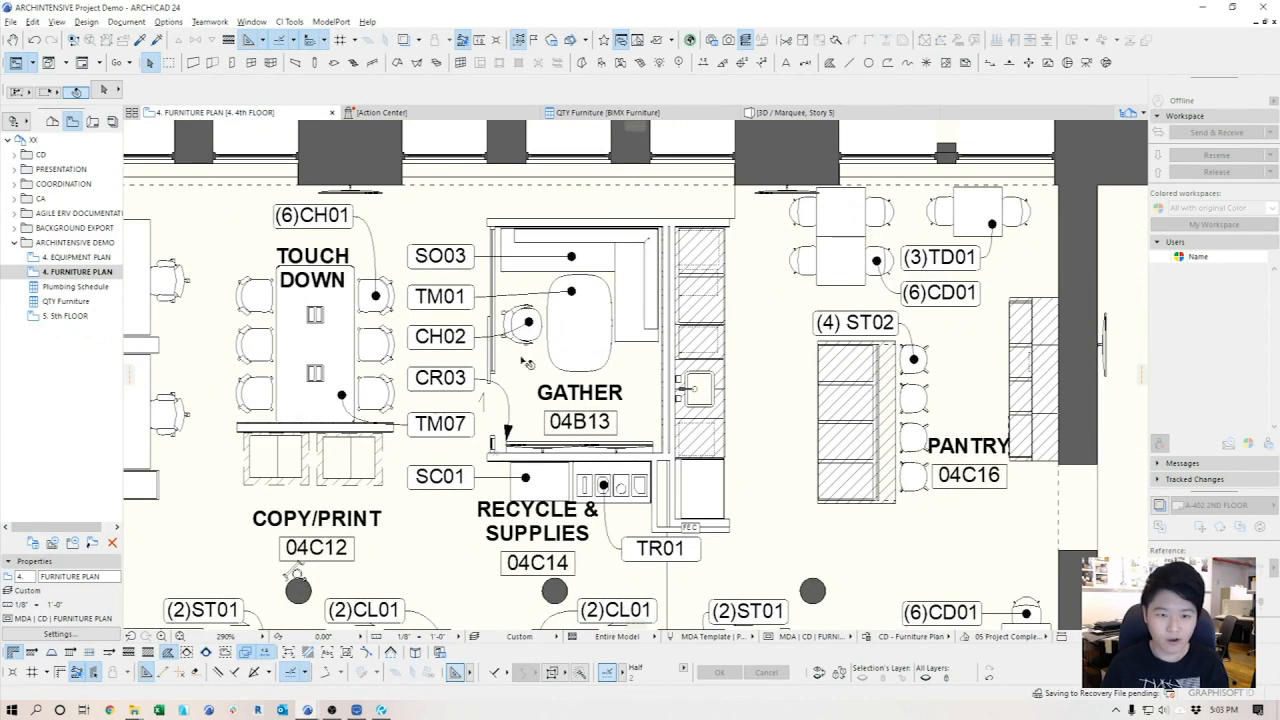
{"action": "left_click", "coordinate": [447, 480]}
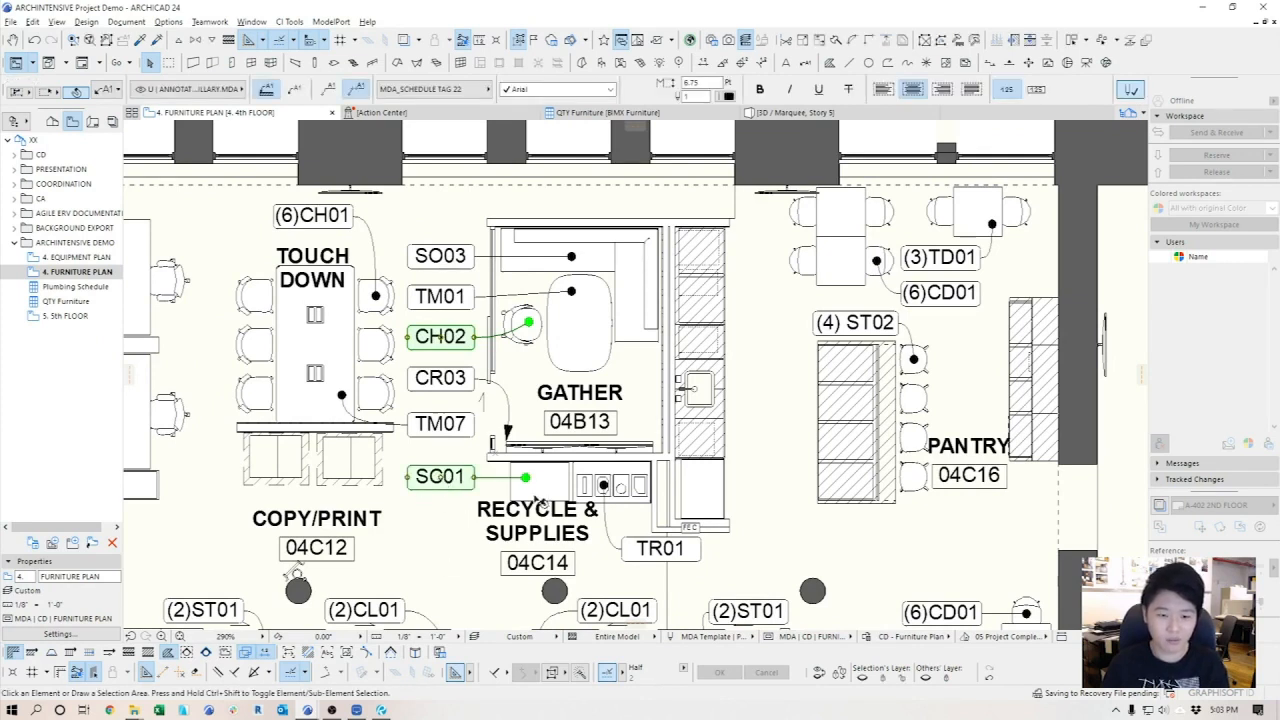
{"action": "key", "text": "Escape"}
{"action": "left_click", "coordinate": [523, 503]}
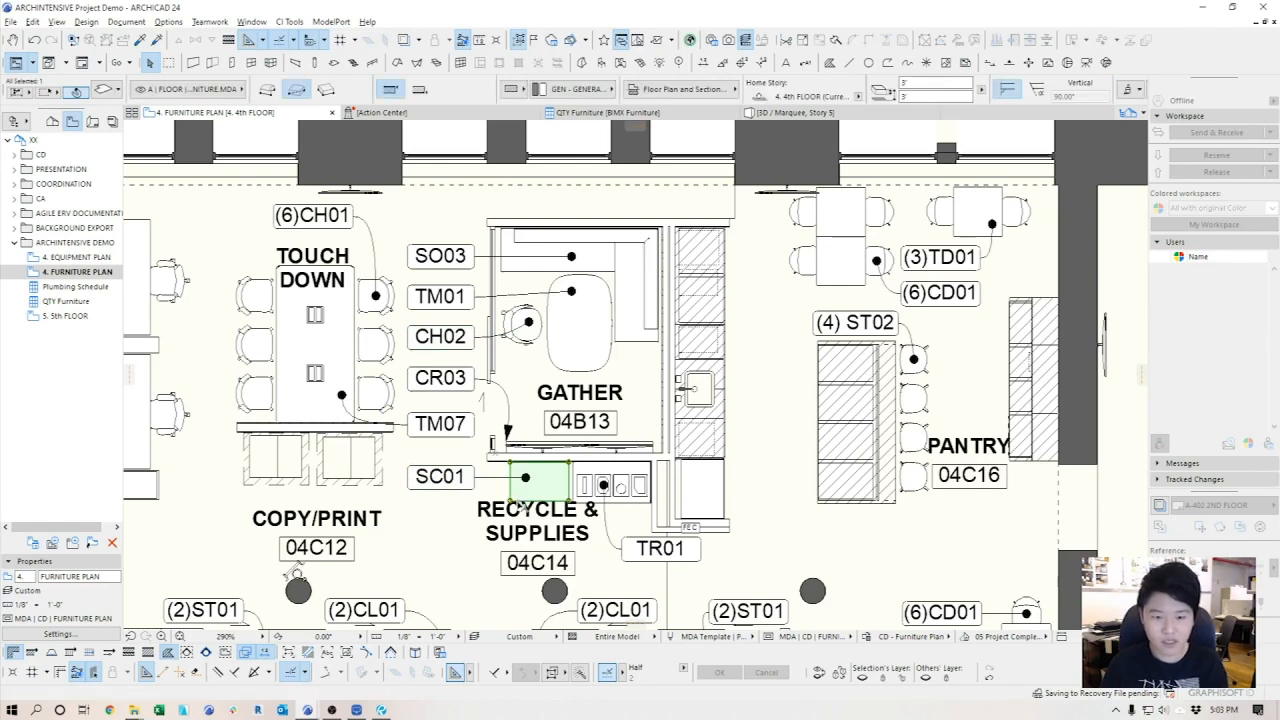
{"action": "double_click", "coordinate": [516, 504]}
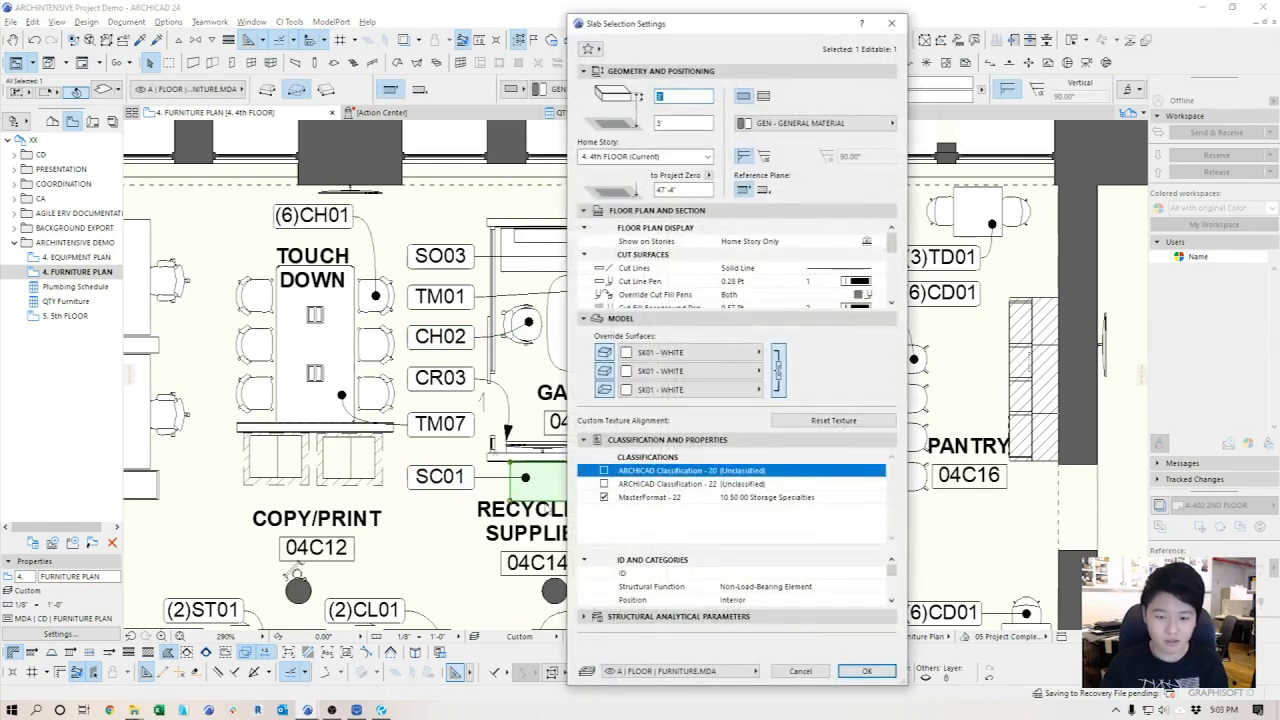
{"action": "left_click_drag", "start_coordinate": [748, 549], "coordinate": [756, 515]}
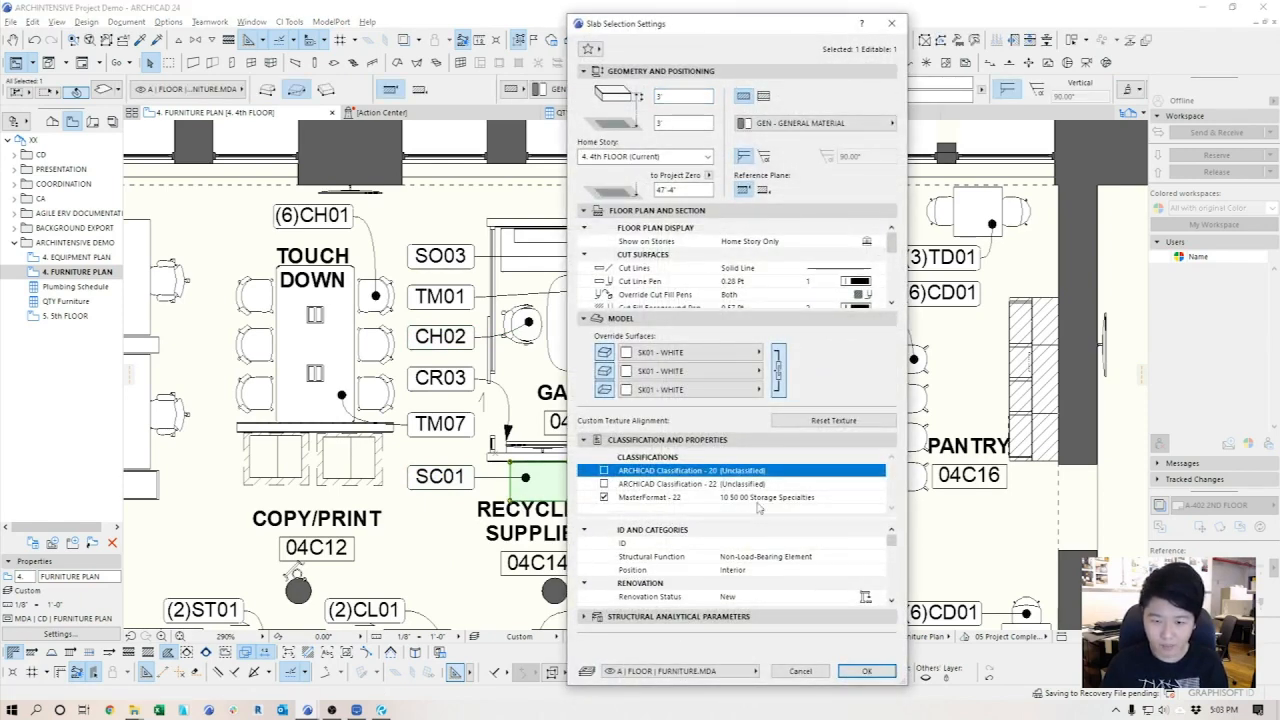
{"action": "scroll", "coordinate": [714, 545], "scroll_direction": "down", "scroll_amount": 5}
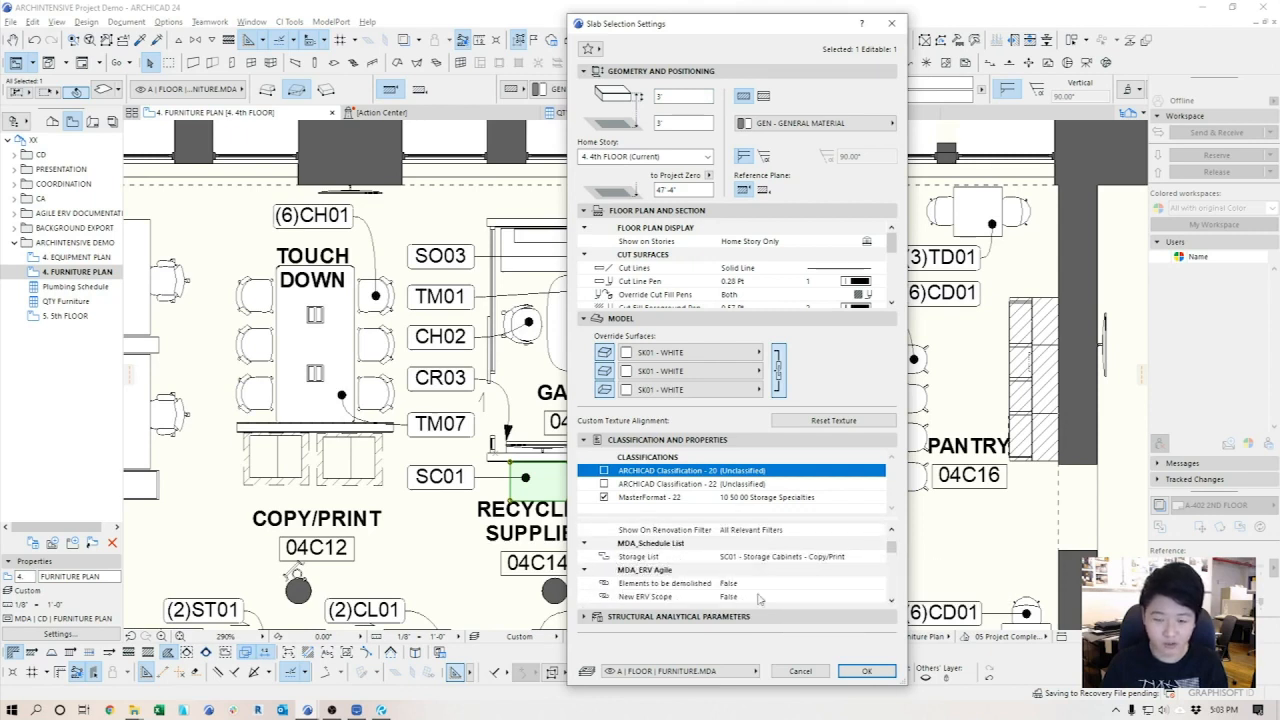
{"action": "left_click", "coordinate": [801, 671]}
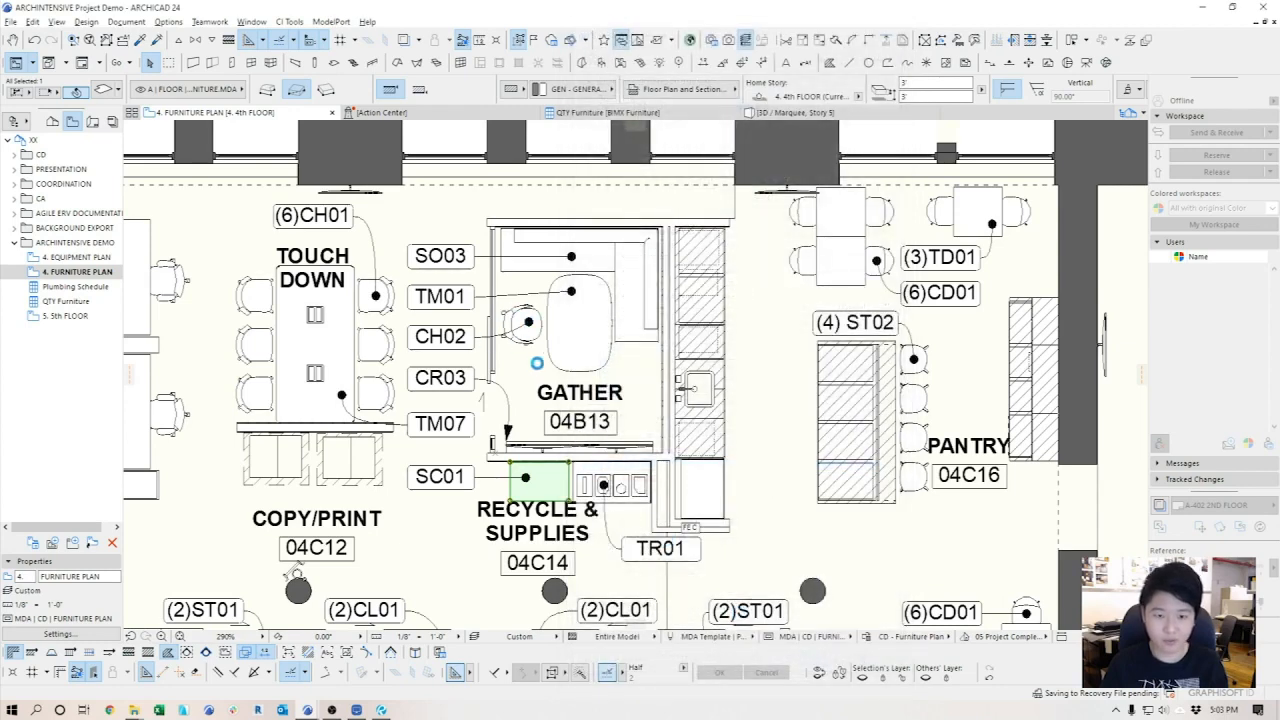
- Return to the Untitled project and place a text label with a bent leader pointing at the Armchair Scandinavian 24 object
{"action": "mouse_move", "coordinate": [307, 710]}
{"action": "left_click", "coordinate": [312, 675]}
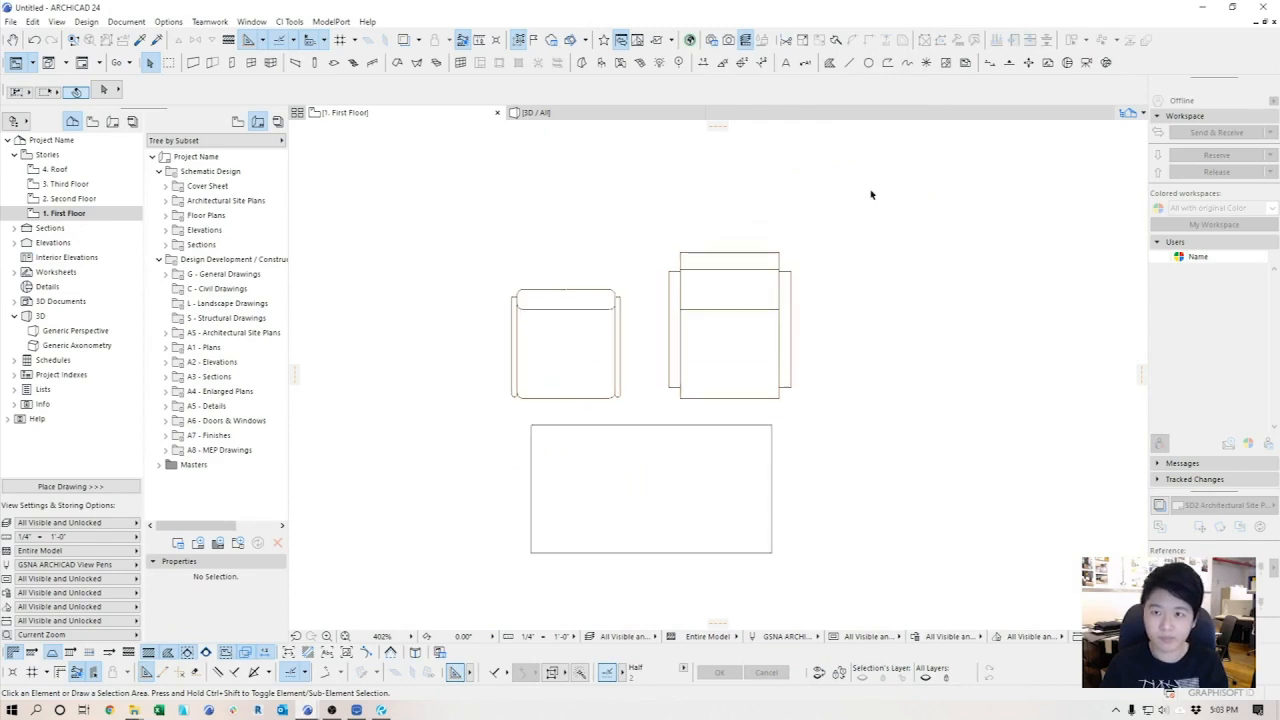
{"action": "left_click", "coordinate": [806, 64]}
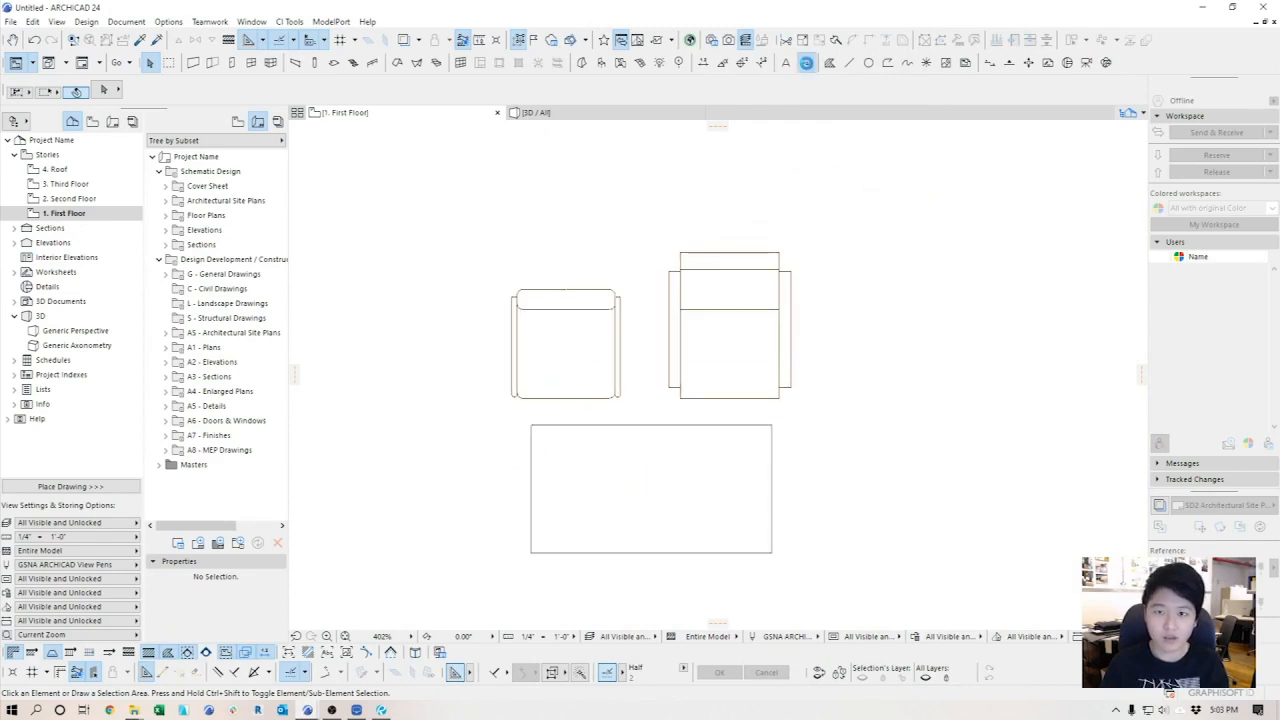
{"action": "left_click", "coordinate": [807, 63]}
{"action": "middle_click_drag", "start_coordinate": [864, 243], "coordinate": [817, 207]}
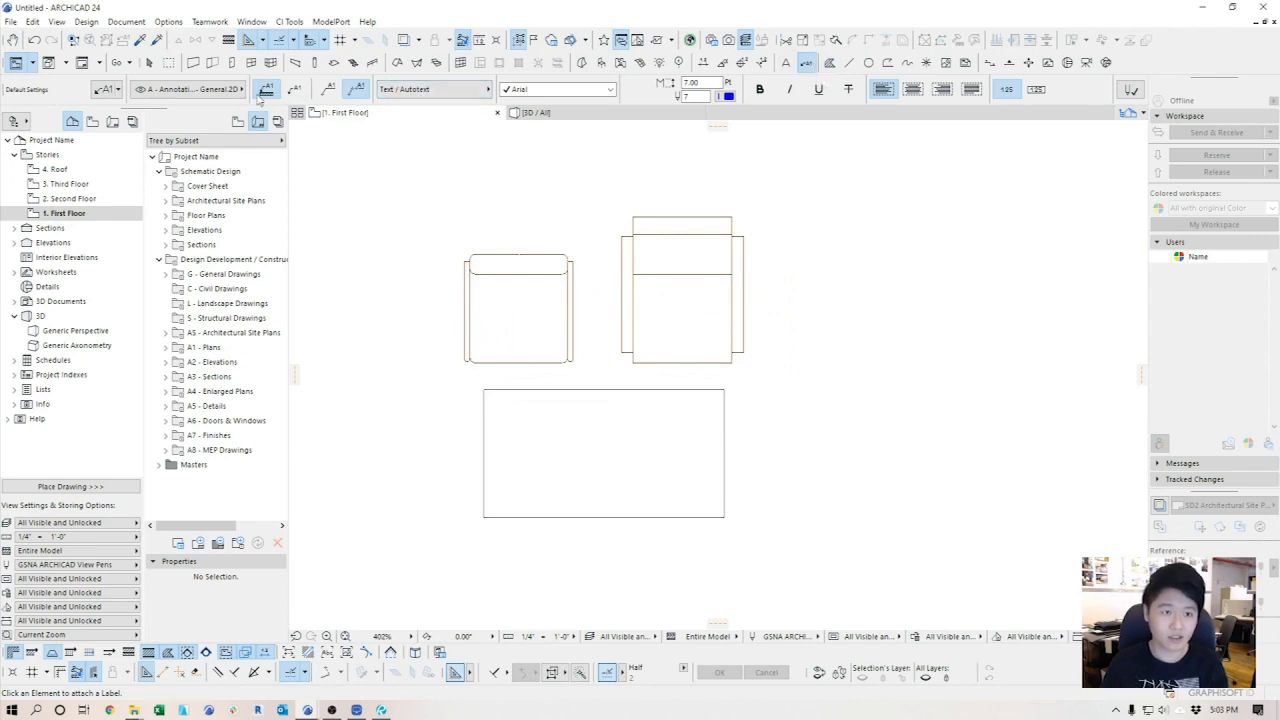
{"action": "scroll", "coordinate": [704, 231], "scroll_direction": "down", "scroll_amount": 2}
{"action": "middle_click_drag", "start_coordinate": [704, 231], "coordinate": [650, 292]}
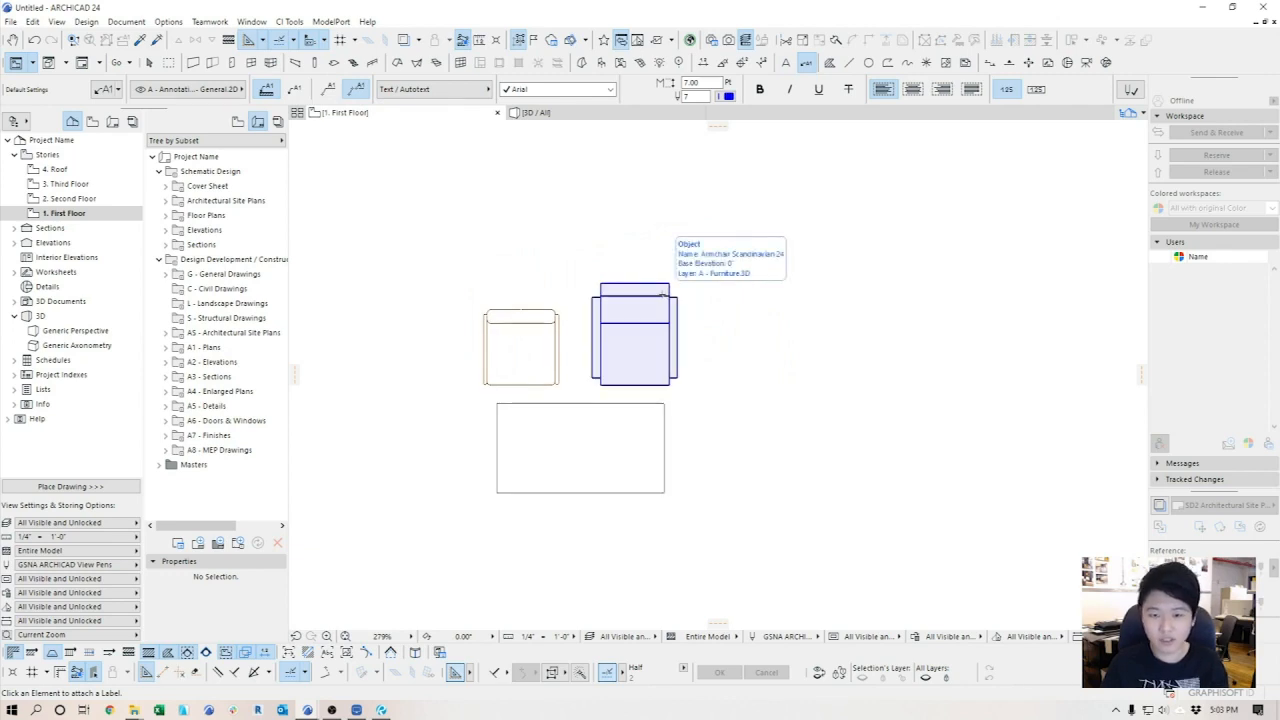
{"action": "left_click", "coordinate": [663, 293]}
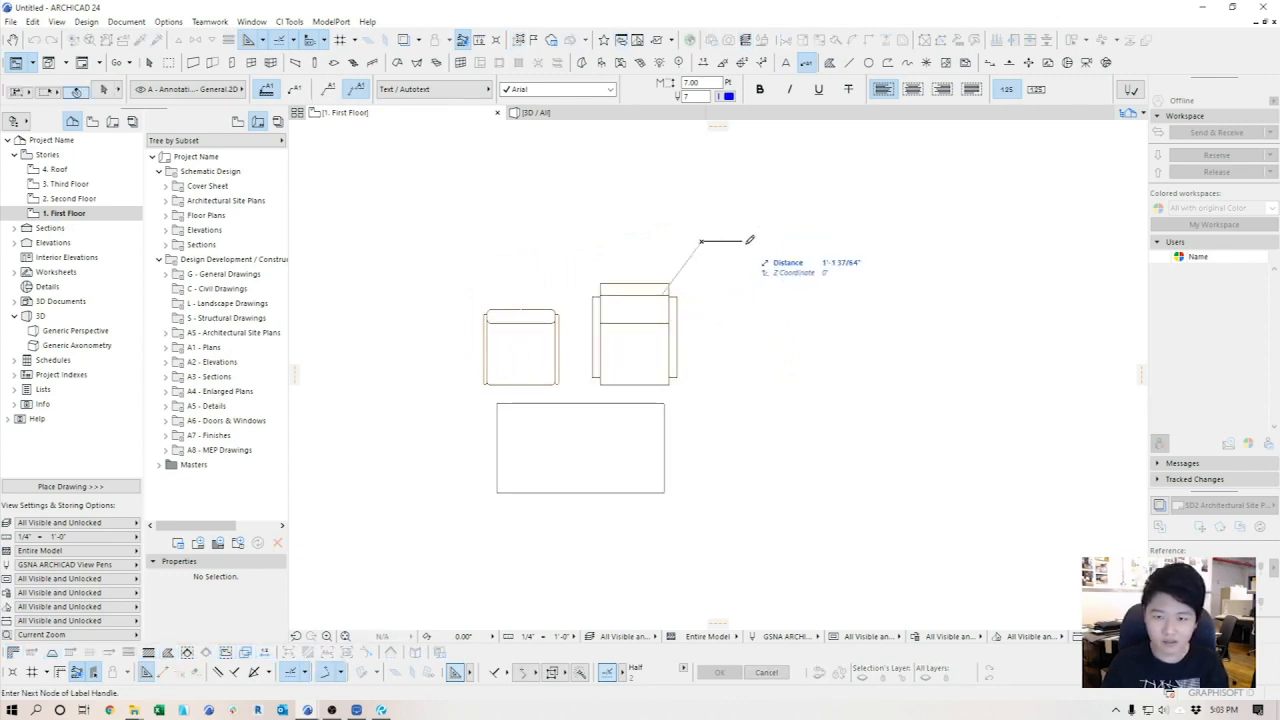
{"action": "left_click", "coordinate": [738, 241]}
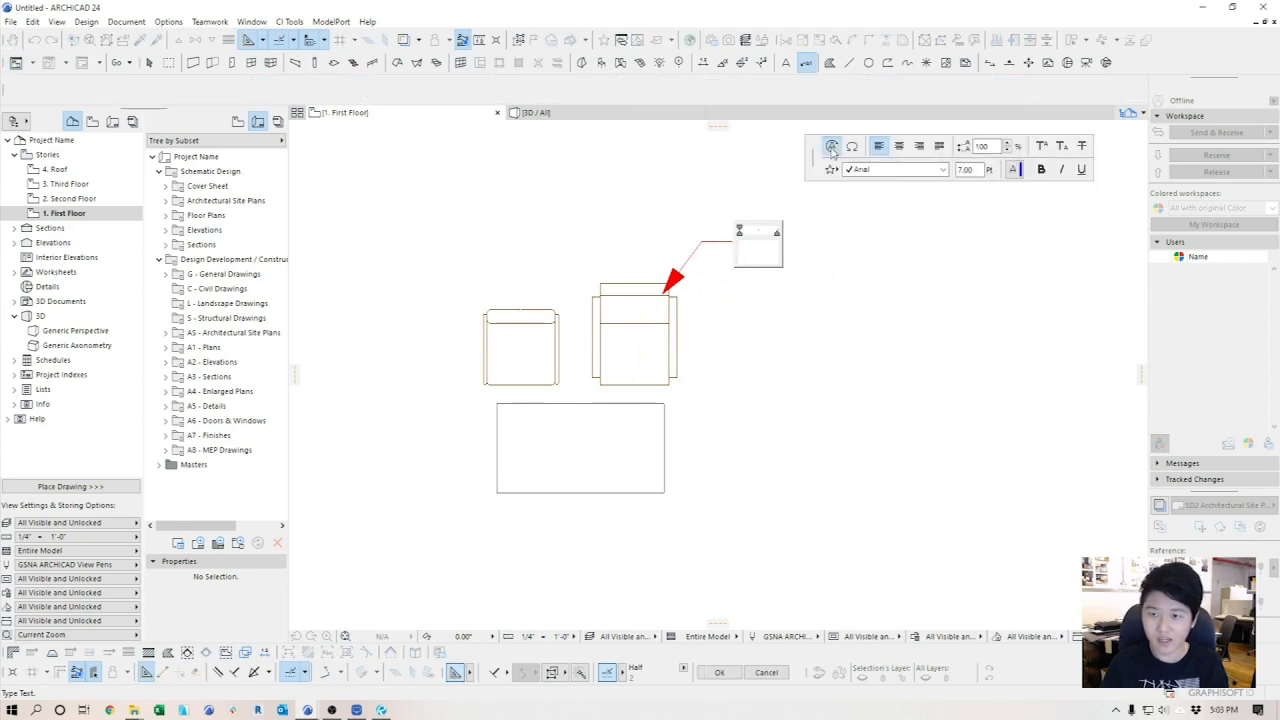
- Insert the ARCHINTENSIVE TAG property as autotext in the armchair's label and finish the text
{"action": "left_click", "coordinate": [831, 146]}
{"action": "left_click", "coordinate": [502, 353]}
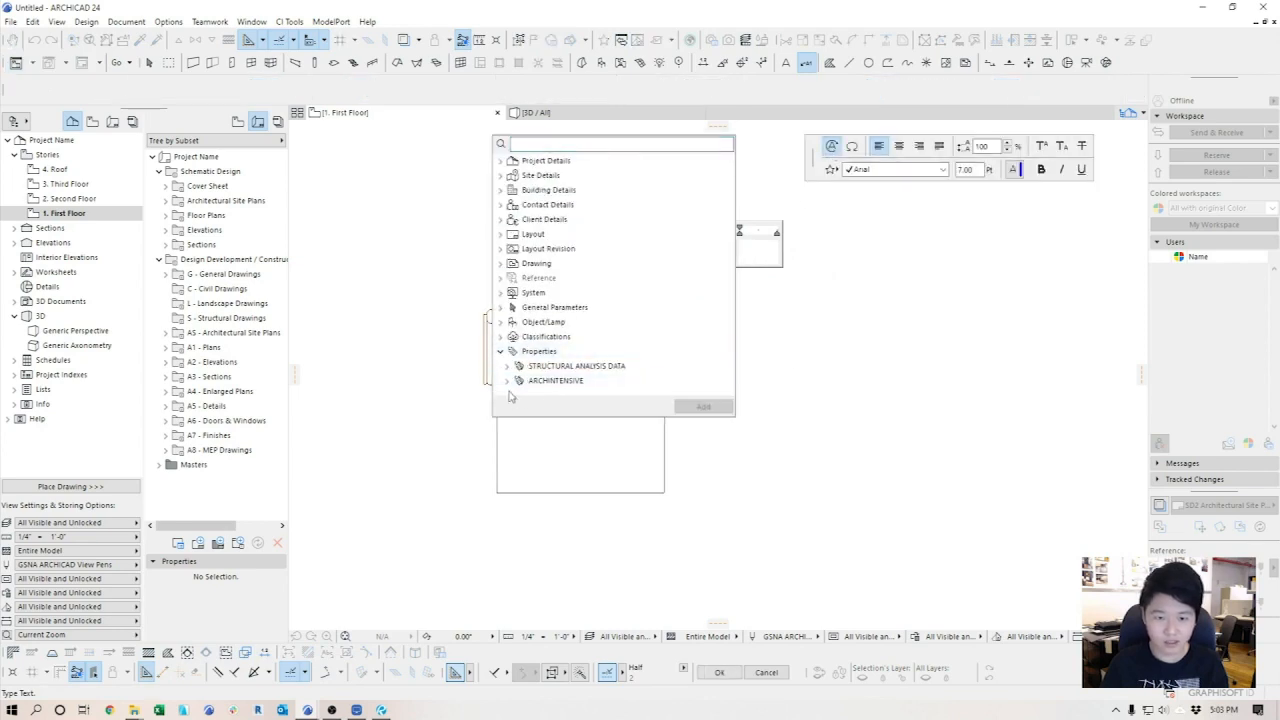
{"action": "left_click", "coordinate": [507, 380]}
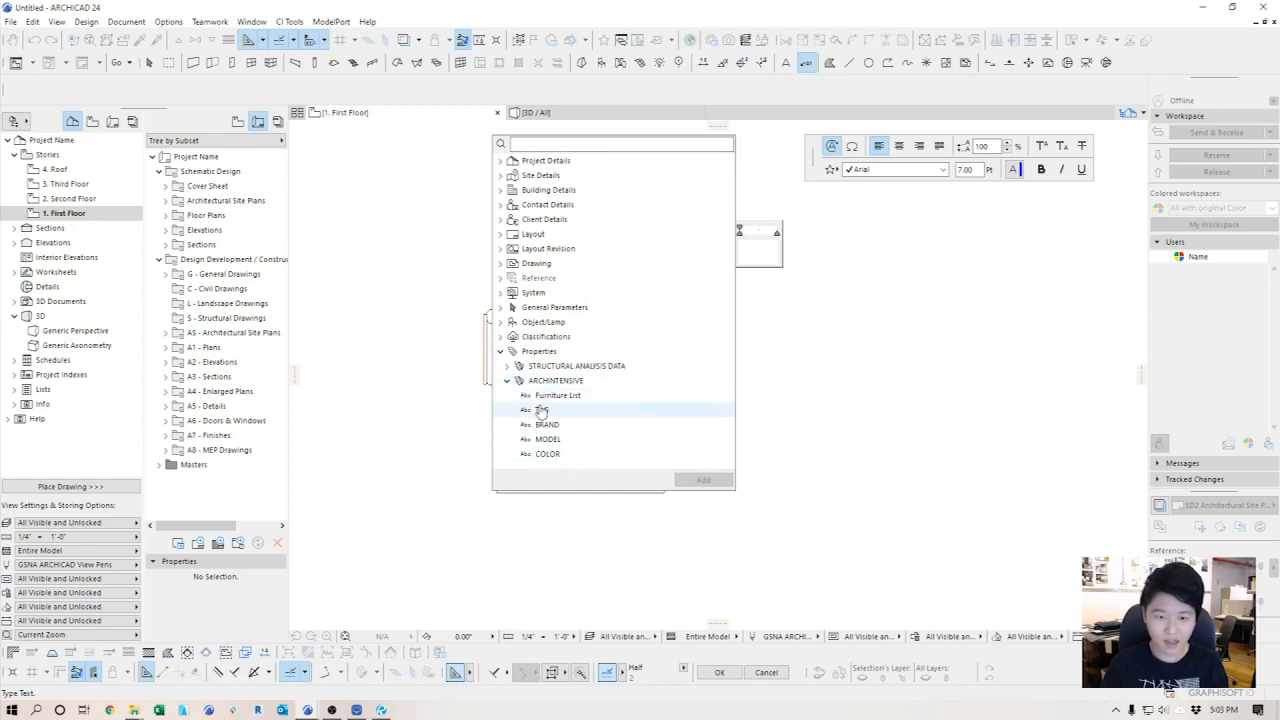
{"action": "left_click", "coordinate": [545, 410]}
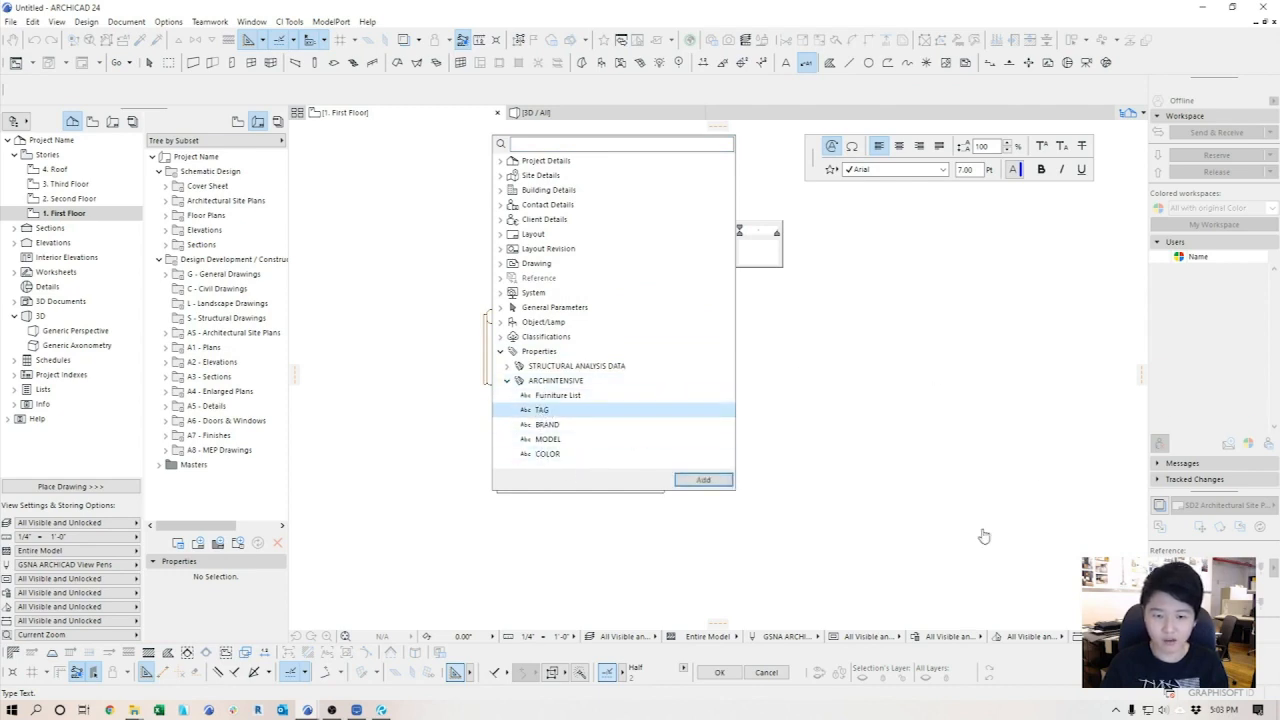
{"action": "left_click", "coordinate": [703, 480]}
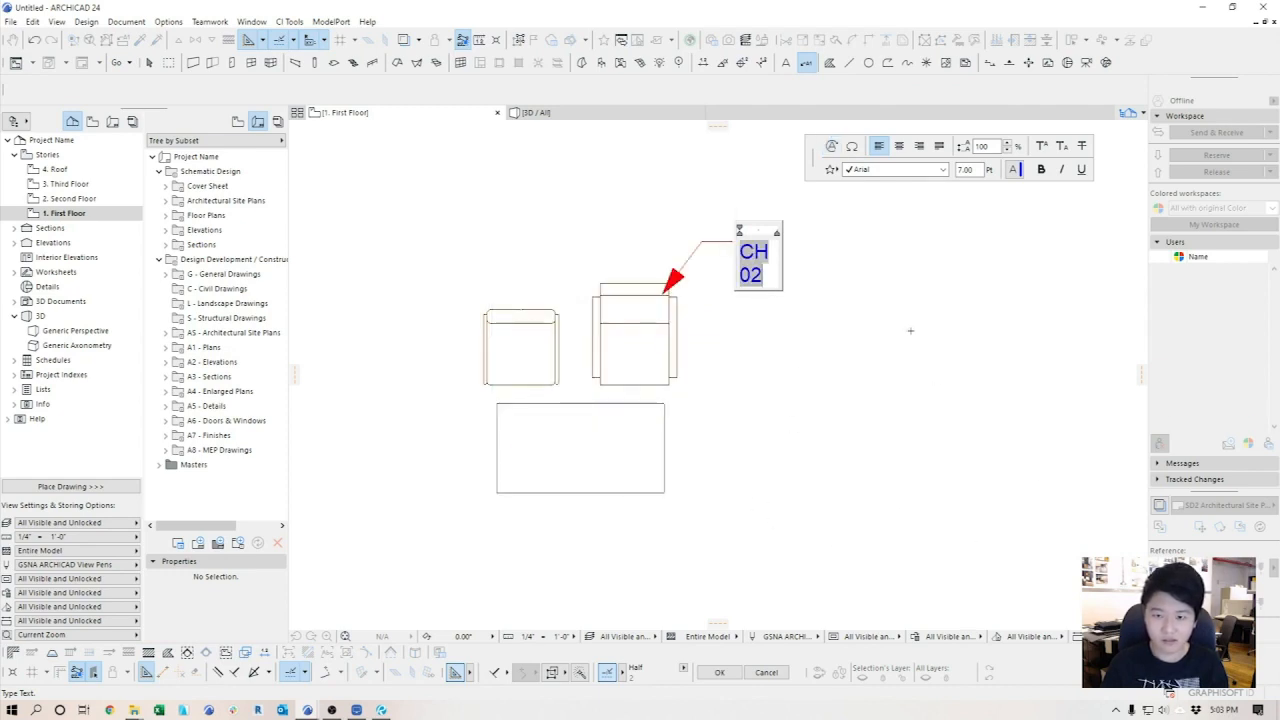
{"action": "left_click", "coordinate": [786, 291]}
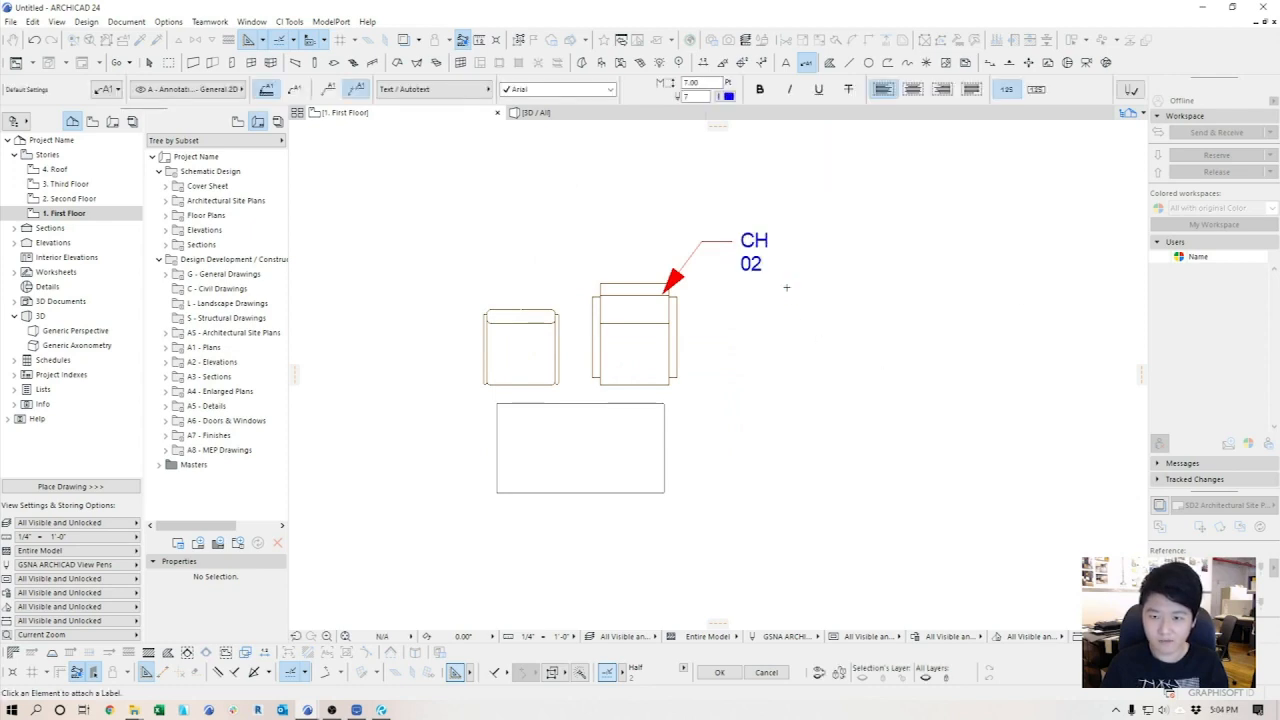
- Widen the armchair label's text box so the tag fits on one line
{"action": "left_click", "coordinate": [786, 283]}
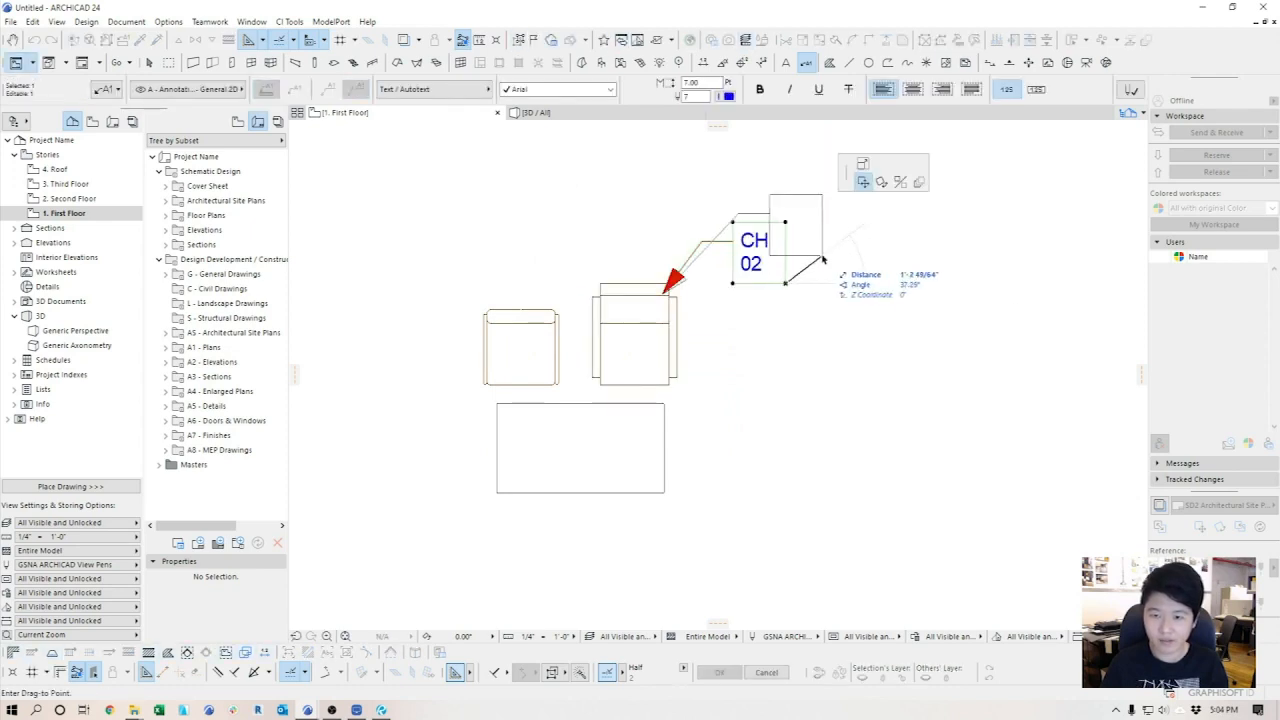
{"action": "left_click", "coordinate": [810, 317]}
{"action": "key", "text": "Escape"}
- Attach leader labels showing the TAG property to the other chair and to the rectangular table
{"action": "scroll", "coordinate": [757, 331], "scroll_direction": "down", "scroll_amount": 3}
{"action": "middle_click_drag", "start_coordinate": [758, 333], "coordinate": [784, 385]}
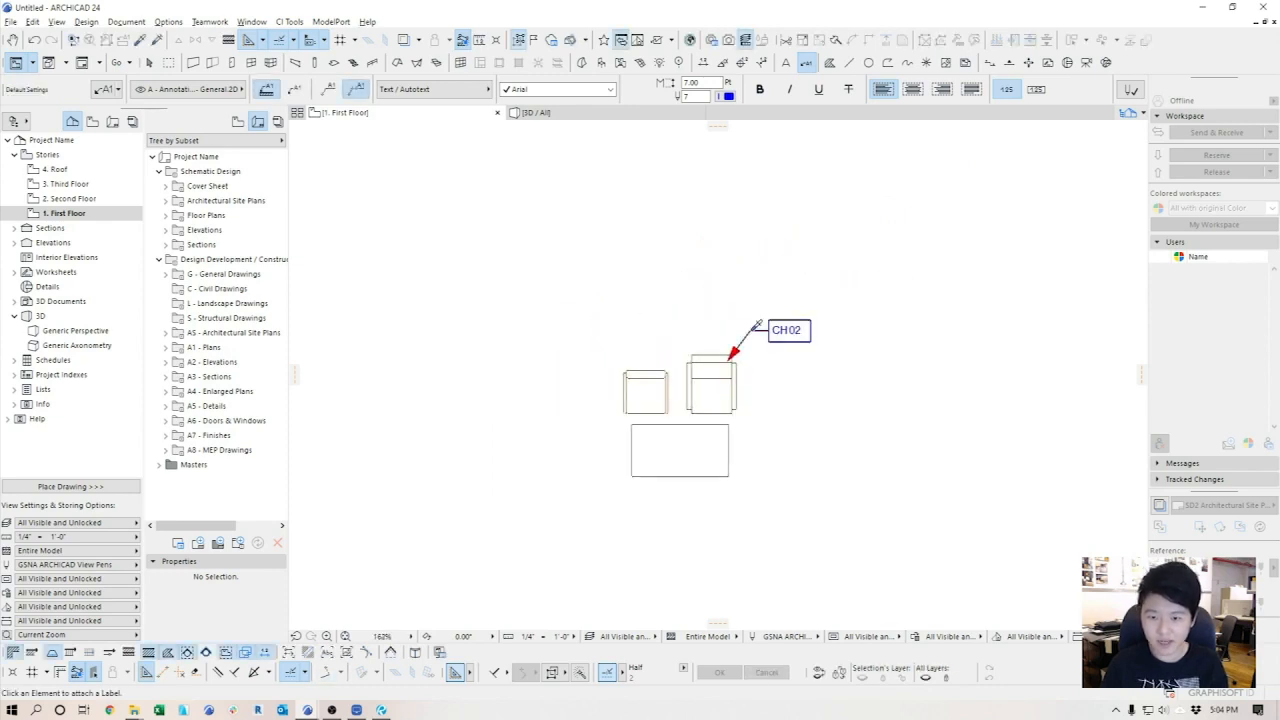
{"action": "left_click", "coordinate": [641, 378]}
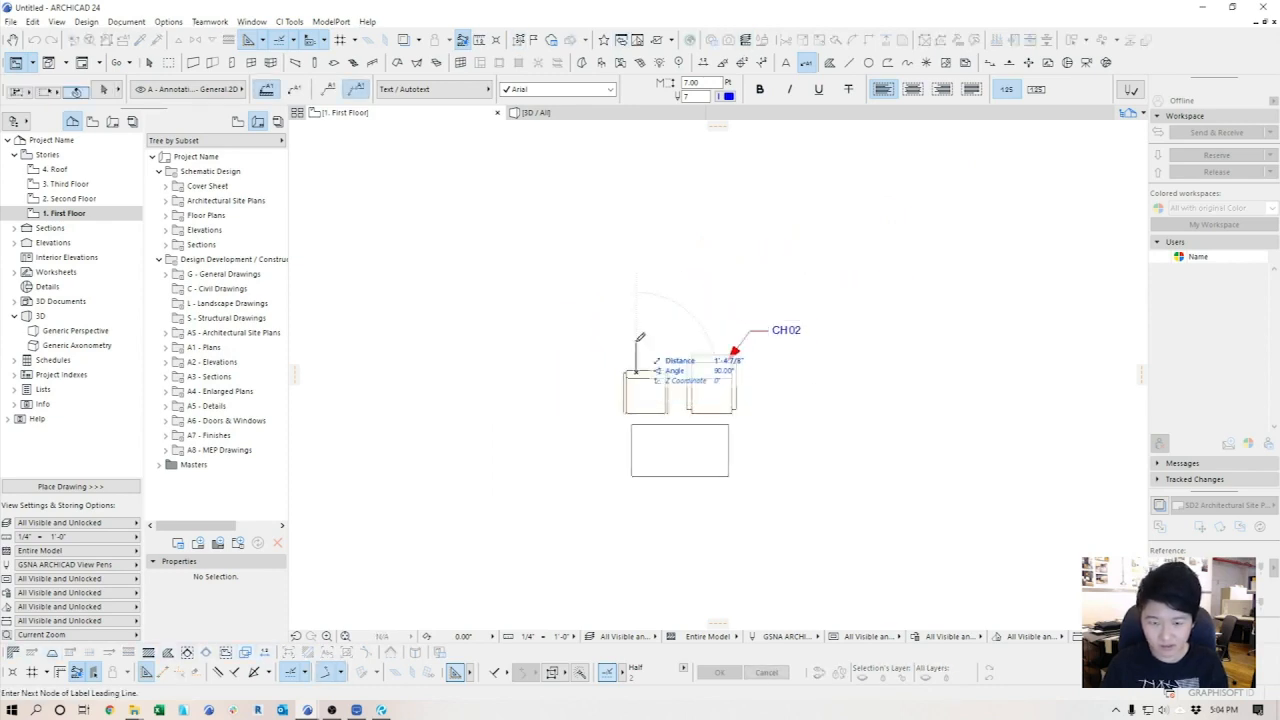
{"action": "left_click", "coordinate": [610, 342]}
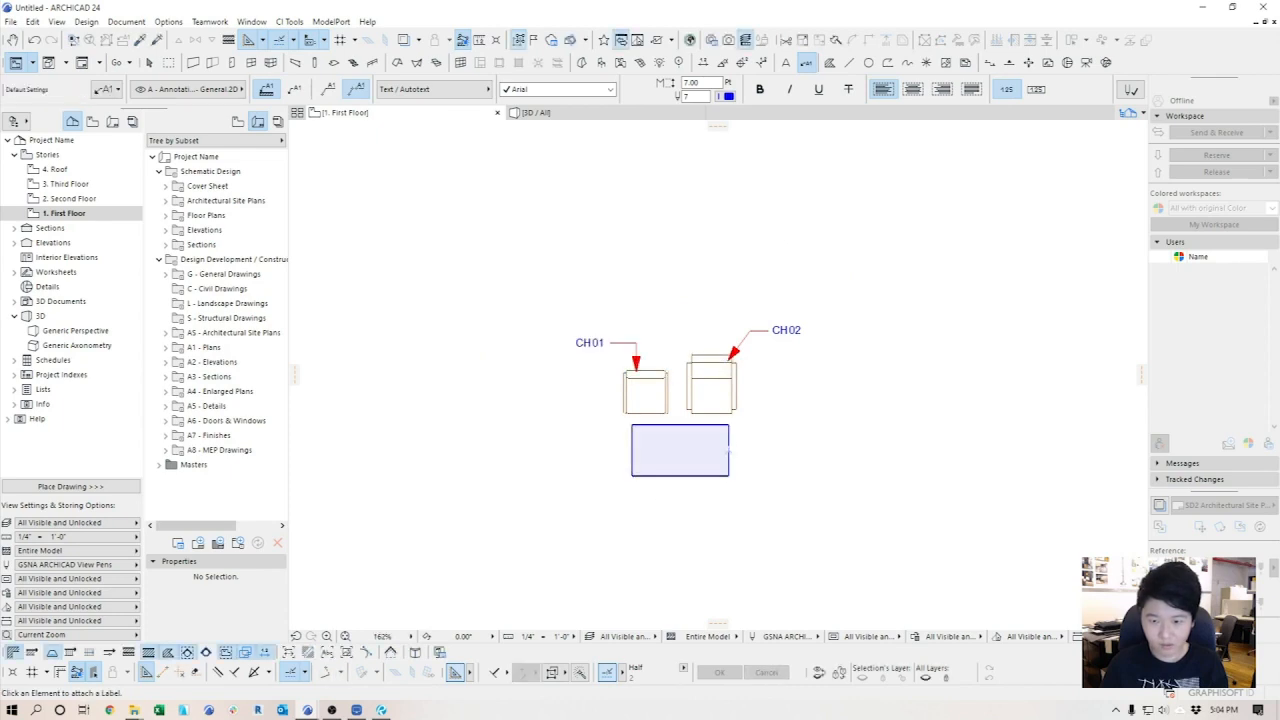
{"action": "left_click", "coordinate": [729, 451]}
{"action": "left_click", "coordinate": [751, 451]}
{"action": "left_click", "coordinate": [772, 451]}
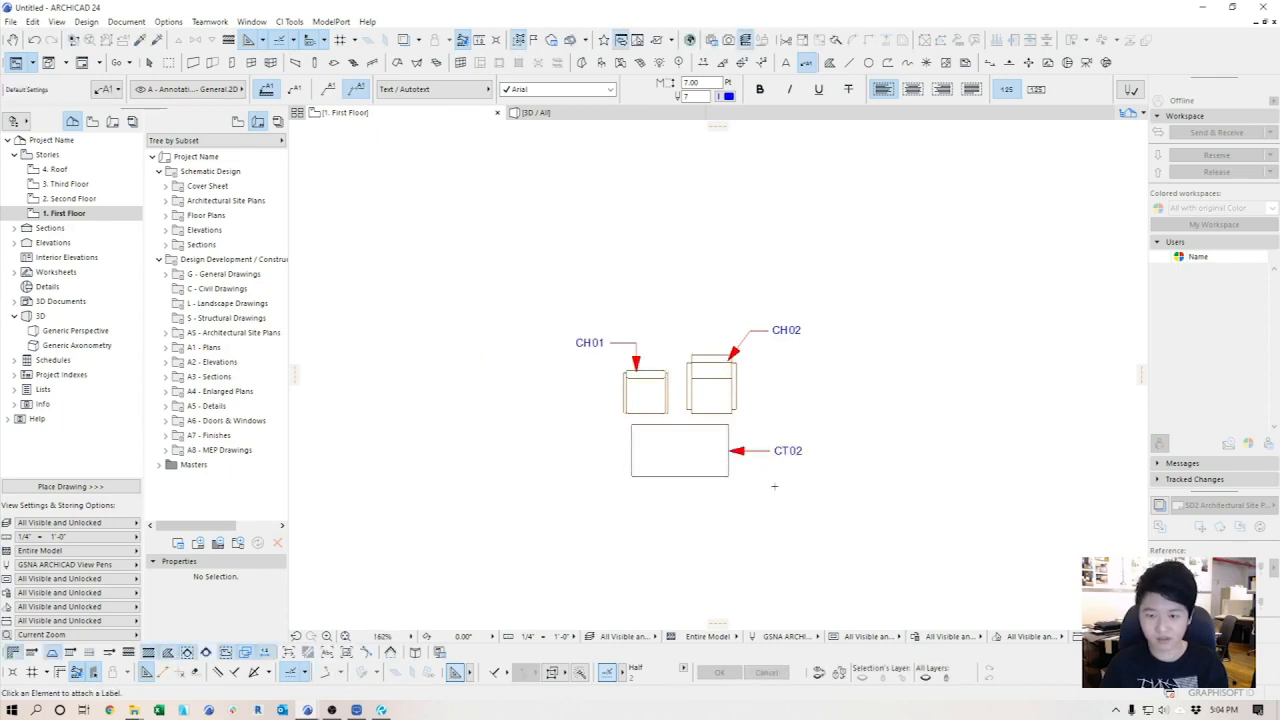
- Change the coffee table option of the Furniture List property to "CT01 - WEST ELM - COFFEE TABLE - WHITE" in the Property Manager
{"action": "key", "text": "Escape"}
{"action": "scroll", "coordinate": [774, 487], "scroll_direction": "up", "scroll_amount": 5}
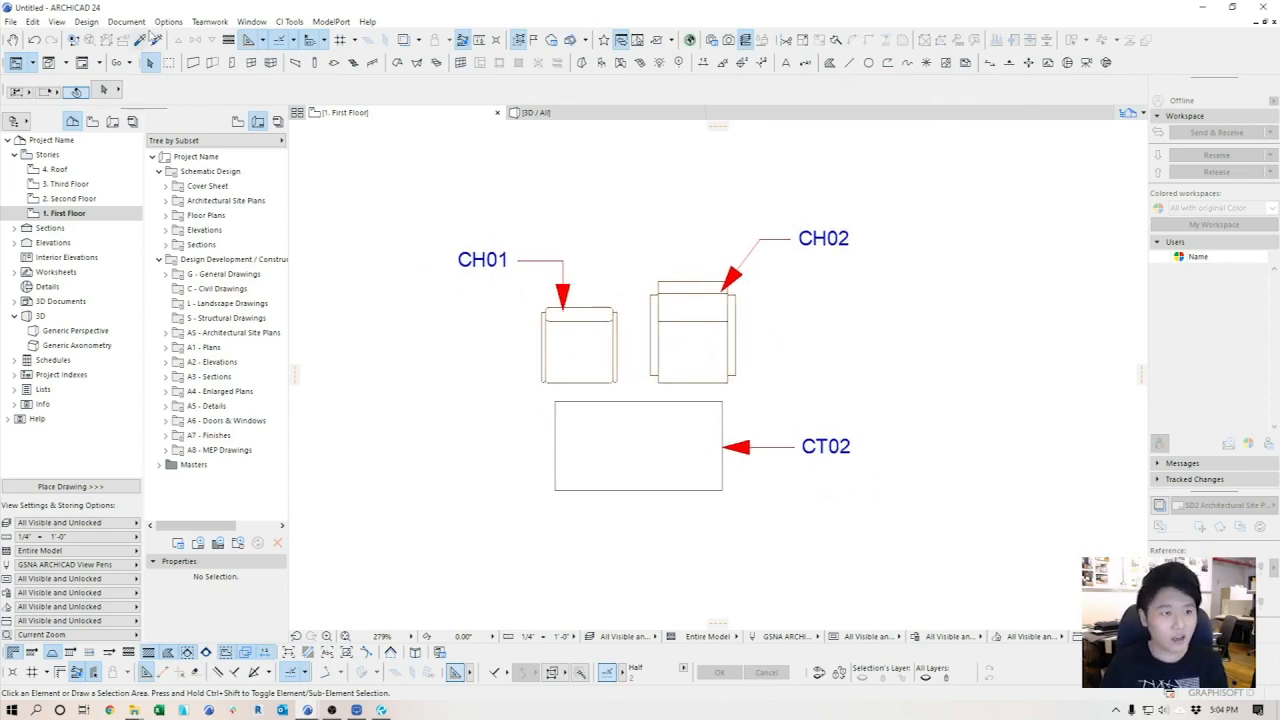
{"action": "left_click", "coordinate": [168, 21]}
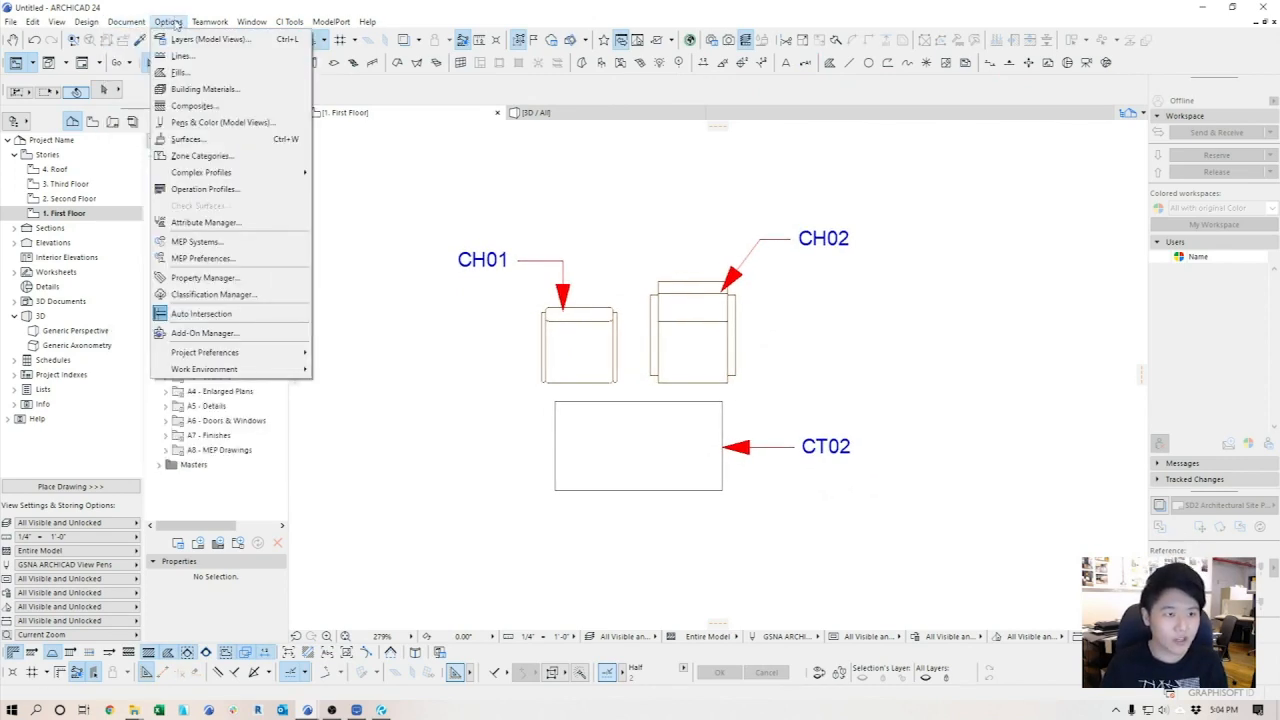
{"action": "left_click", "coordinate": [213, 282]}
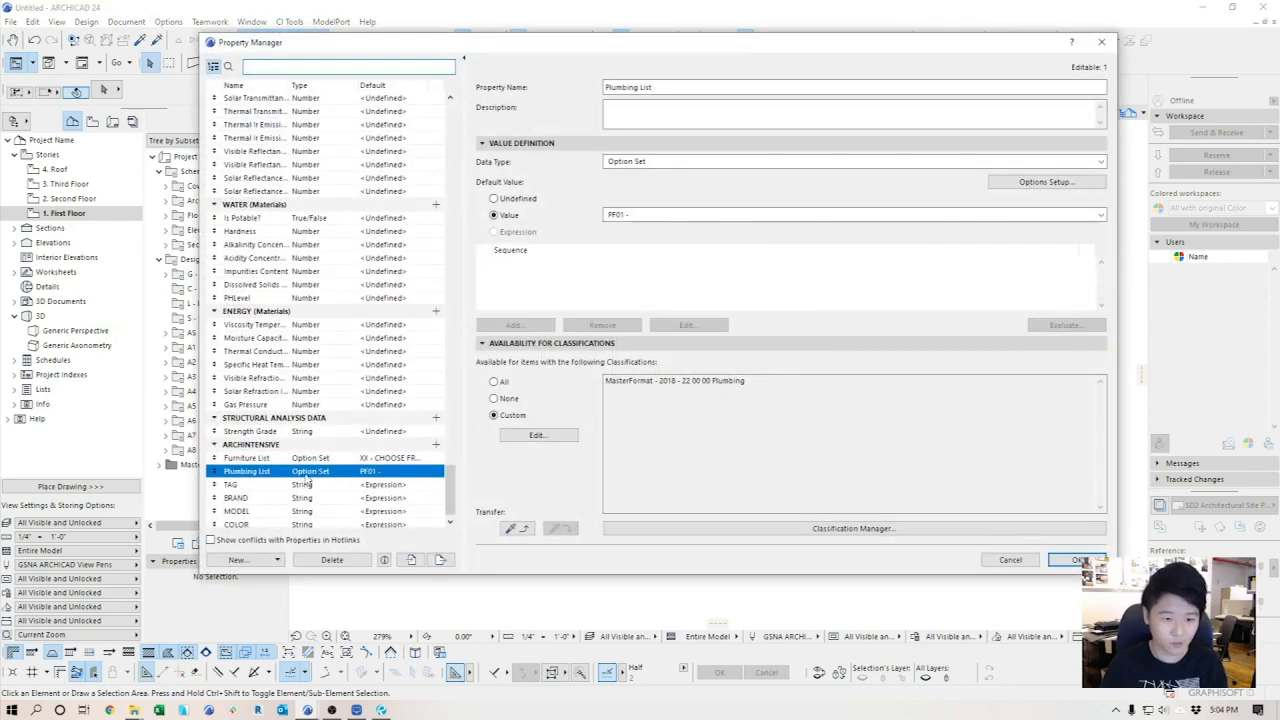
{"action": "left_click", "coordinate": [300, 458]}
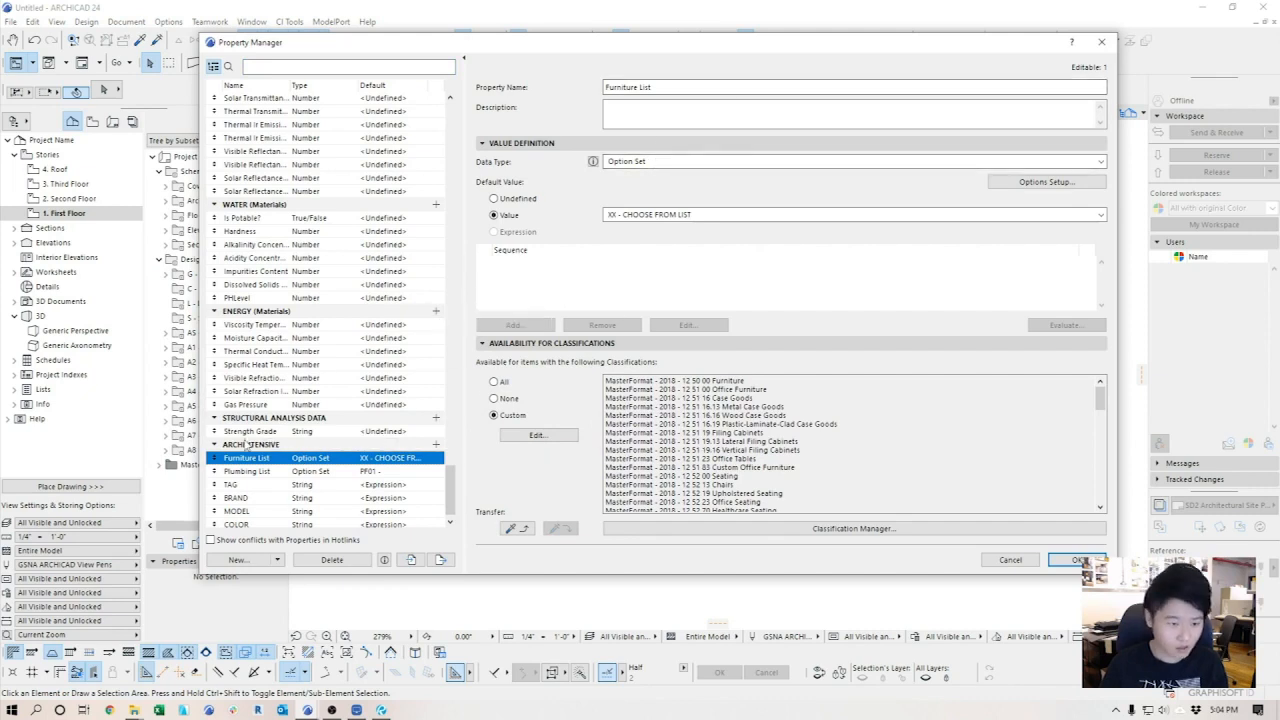
{"action": "left_click", "coordinate": [1046, 184]}
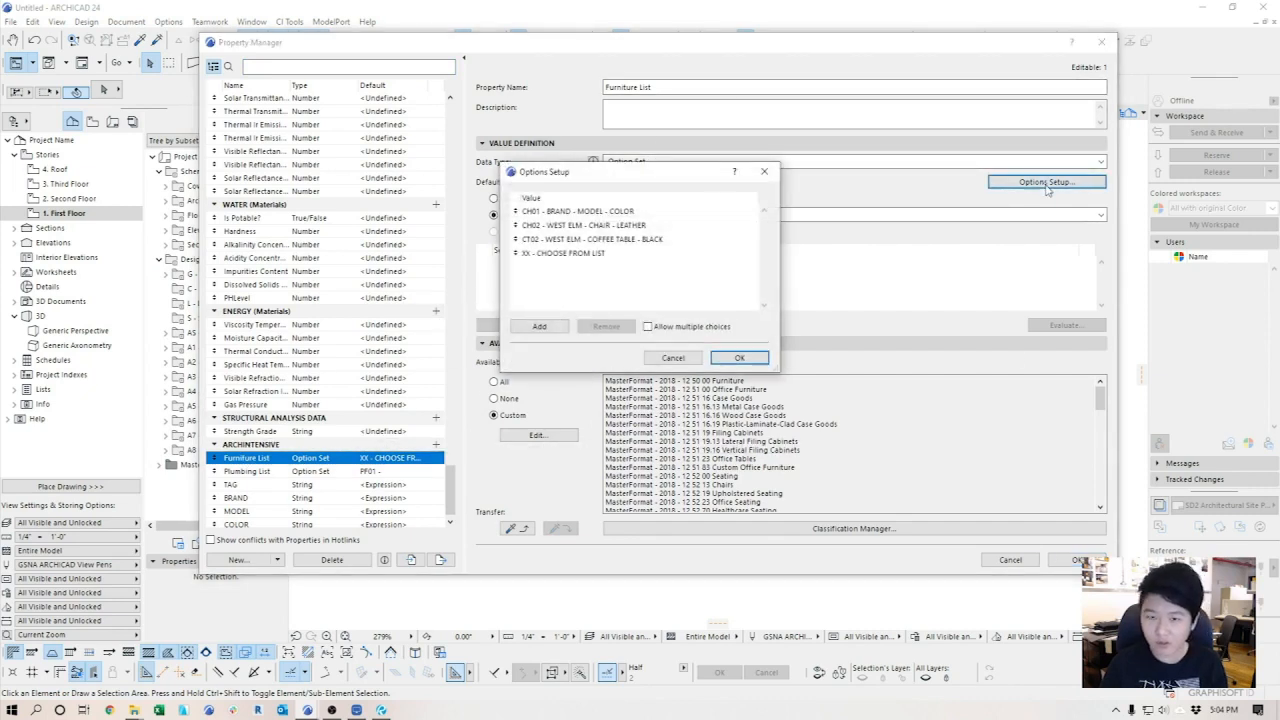
{"action": "left_click", "coordinate": [549, 242]}
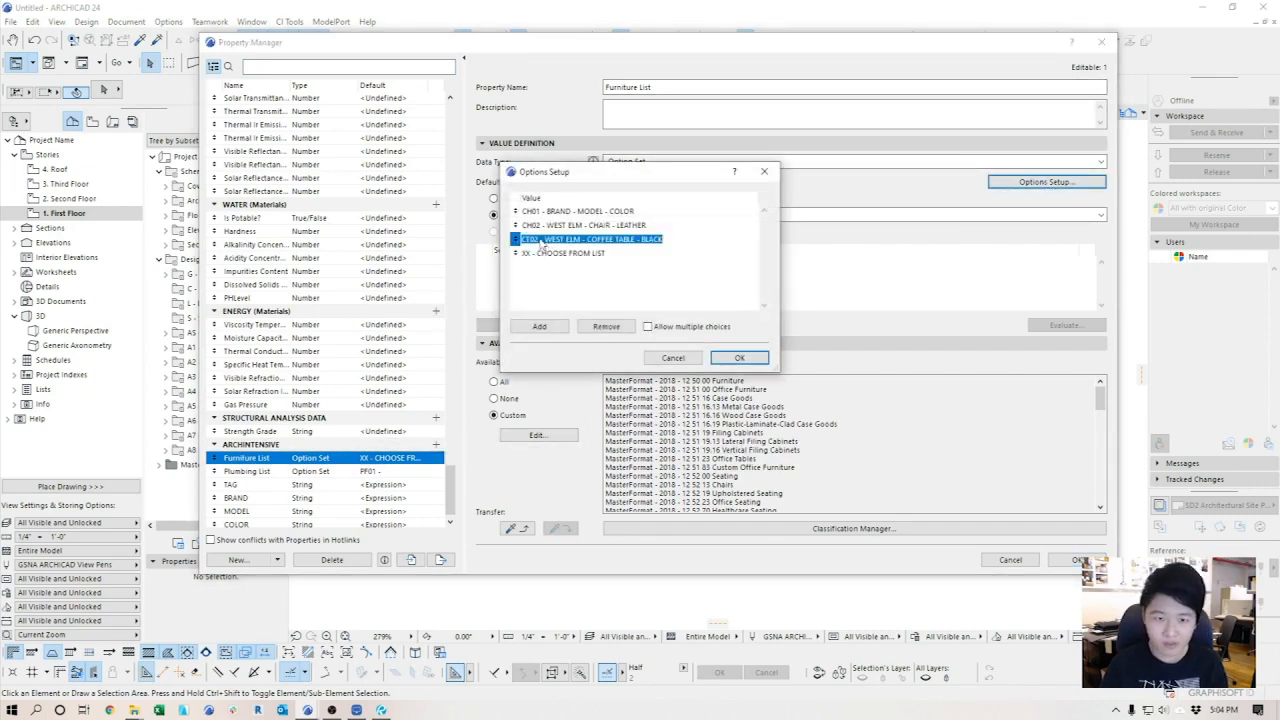
{"action": "left_click", "coordinate": [545, 242]}
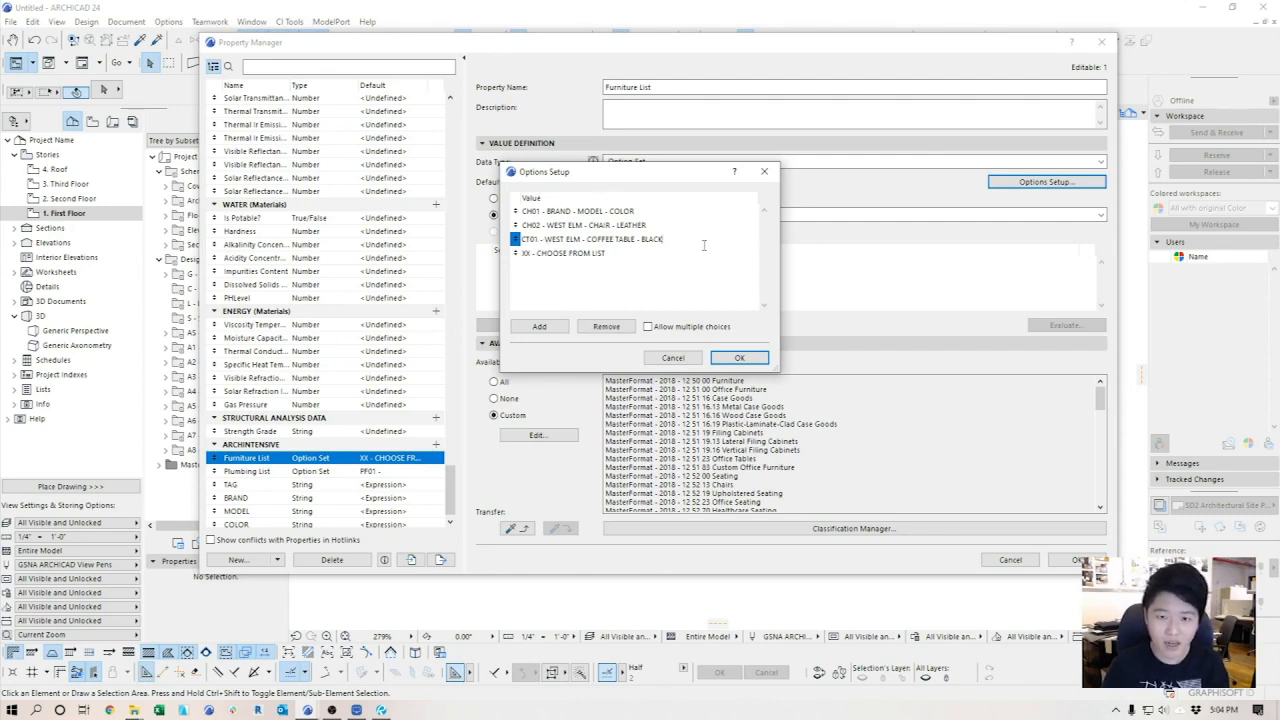
{"action": "type", "text": "WHITE"}
{"action": "key", "text": "Return"}
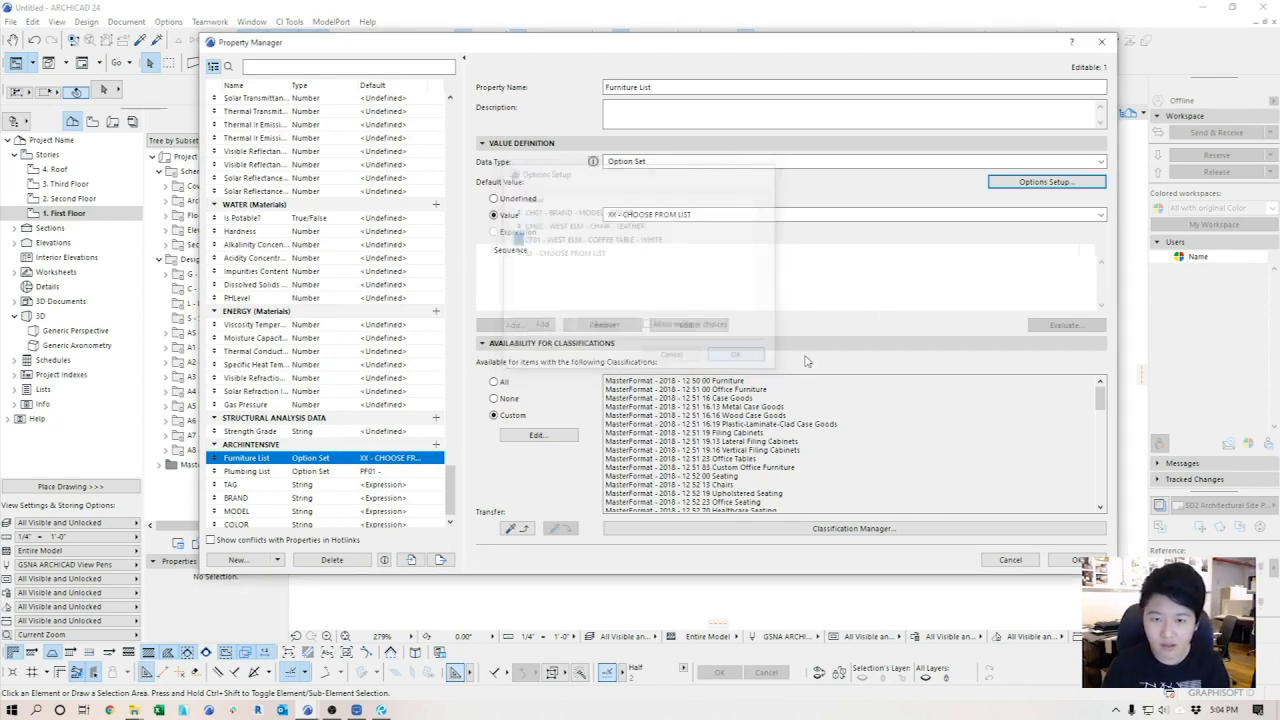
{"action": "key", "text": "Return"}
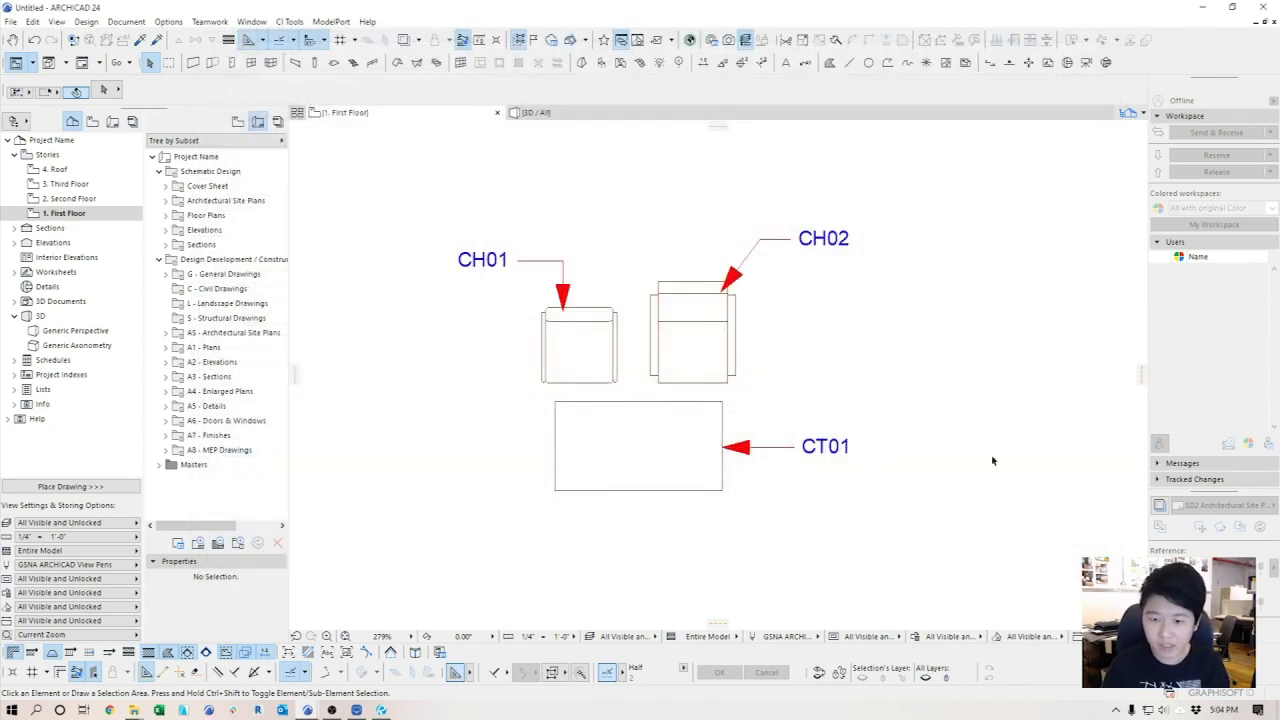
{"action": "middle_click_drag", "start_coordinate": [668, 456], "coordinate": [610, 405]}
{"action": "key", "text": "Escape"}
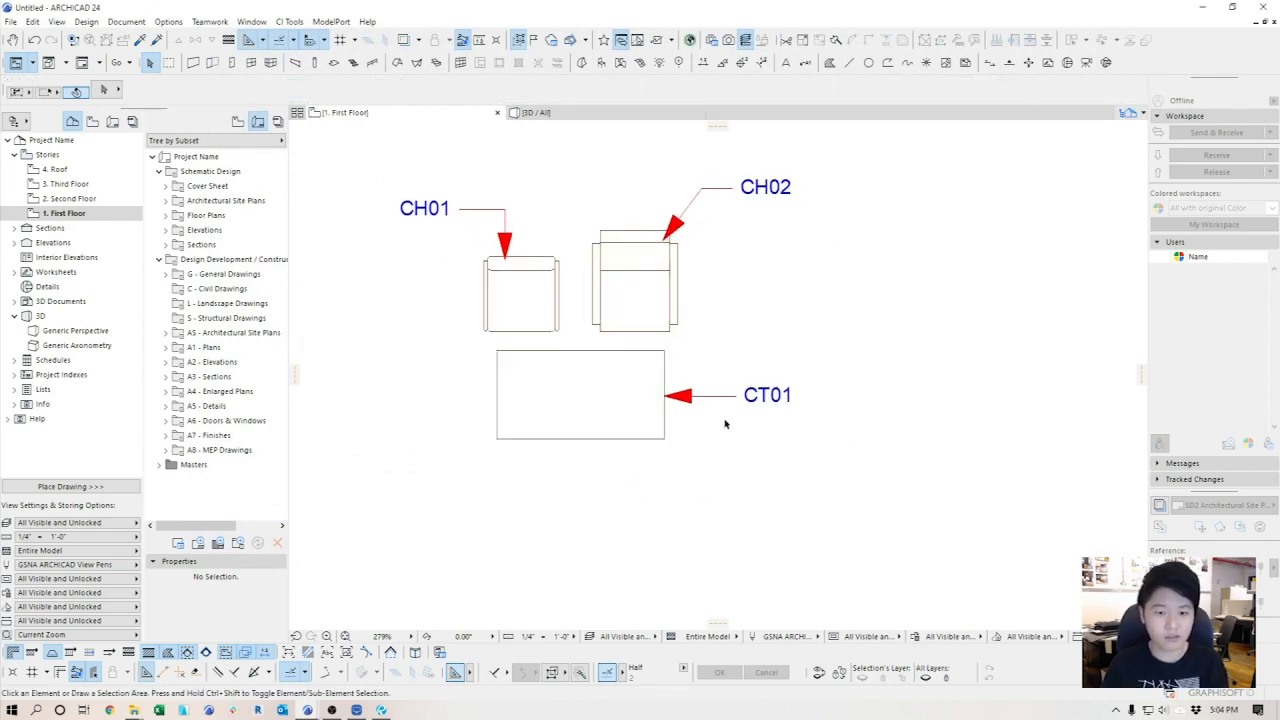
{"action": "middle_click_drag", "start_coordinate": [727, 422], "coordinate": [785, 433]}
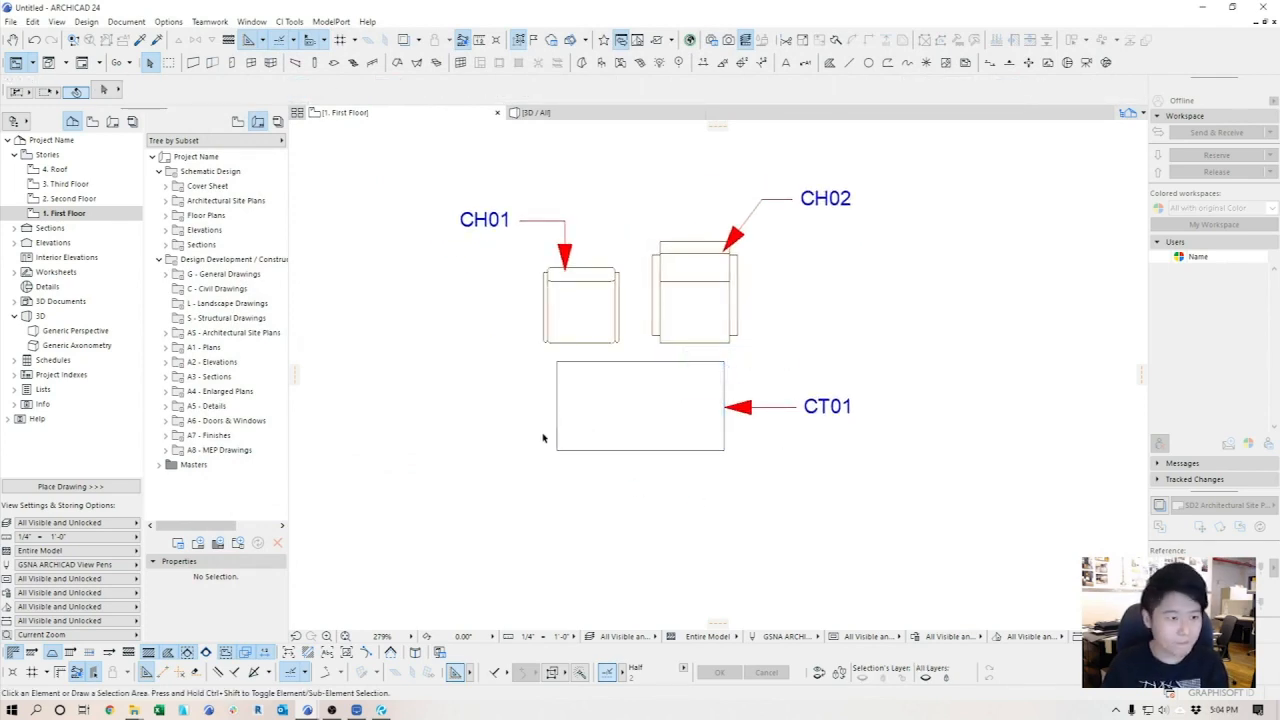
{"action": "middle_click_drag", "start_coordinate": [745, 386], "coordinate": [760, 409]}
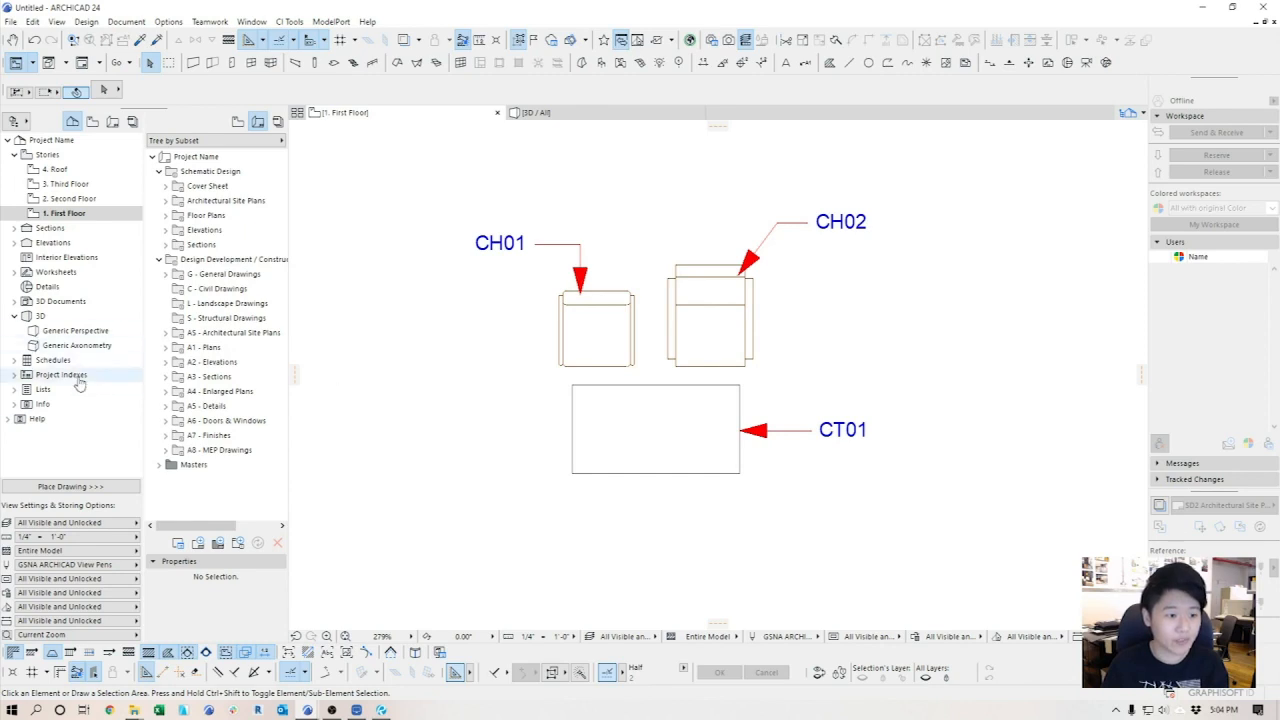
- Create a new element schedule scheme with ID F and the name Furniture Schedule
{"action": "left_click", "coordinate": [14, 360]}
{"action": "left_click", "coordinate": [58, 375]}
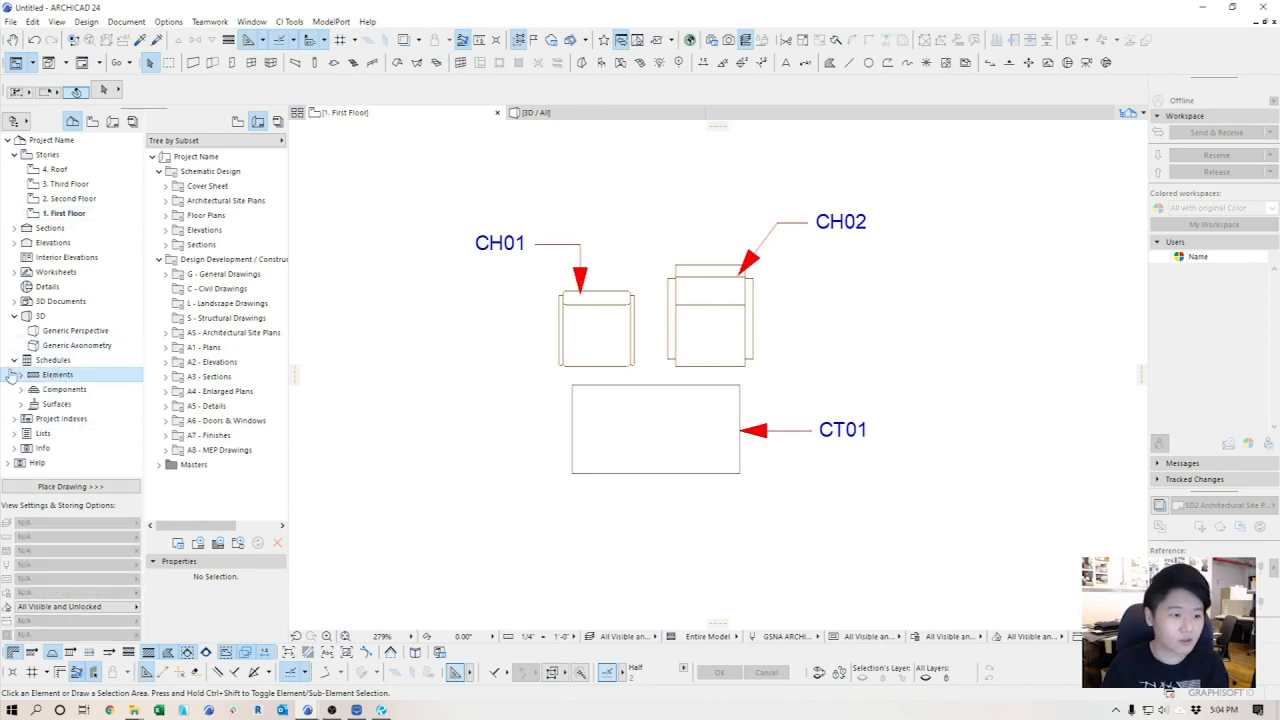
{"action": "left_click", "coordinate": [21, 374]}
{"action": "right_click", "coordinate": [50, 243]}
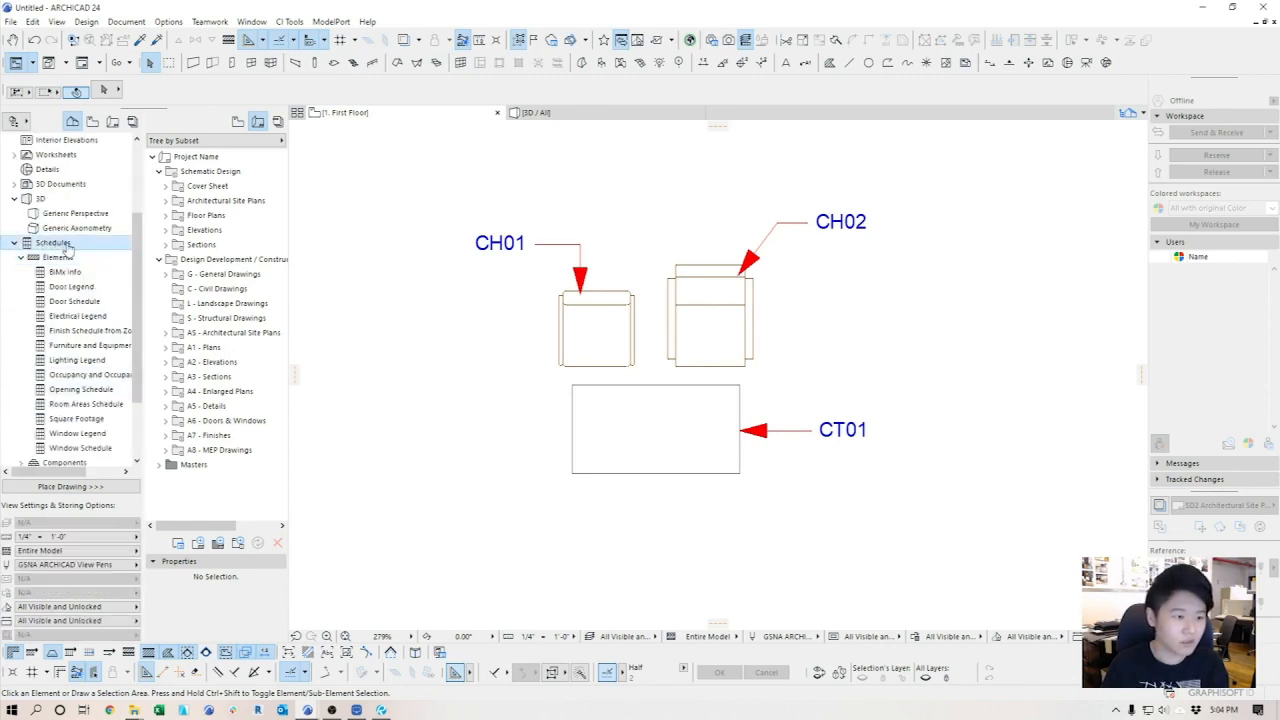
{"action": "left_click", "coordinate": [117, 254]}
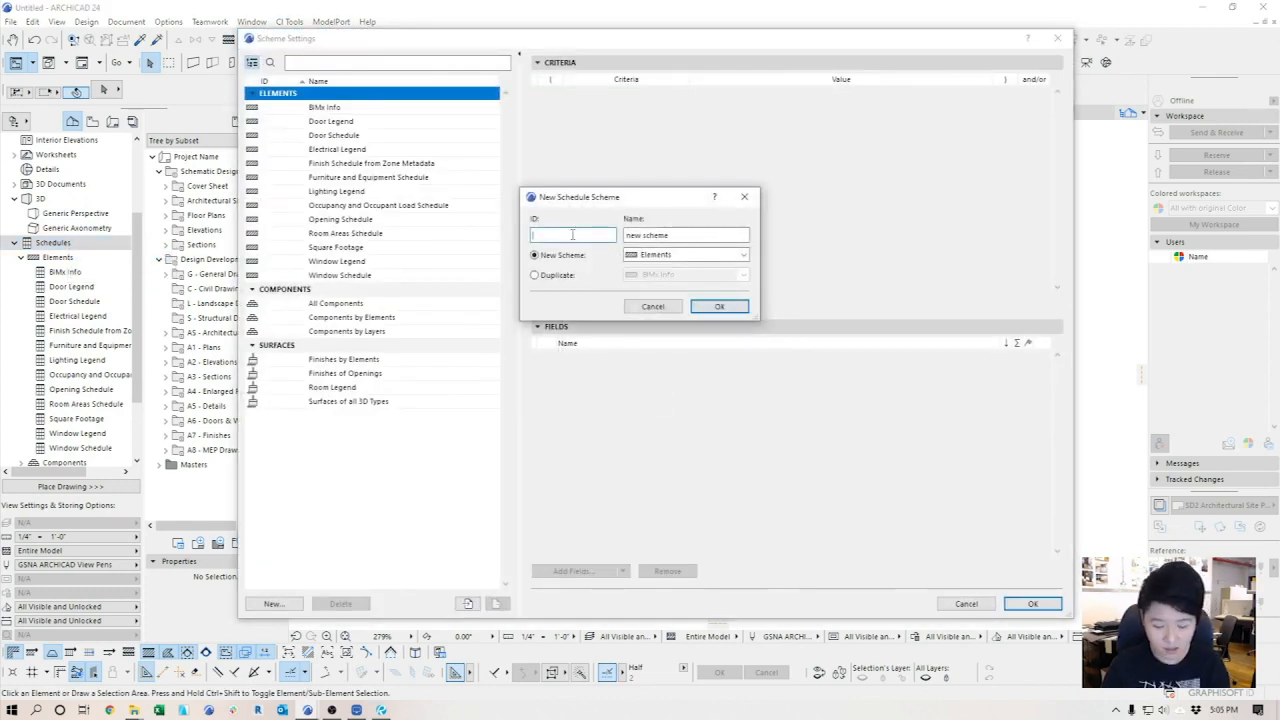
{"action": "key", "text": "Tab"}
{"action": "type", "text": "Furnit"}
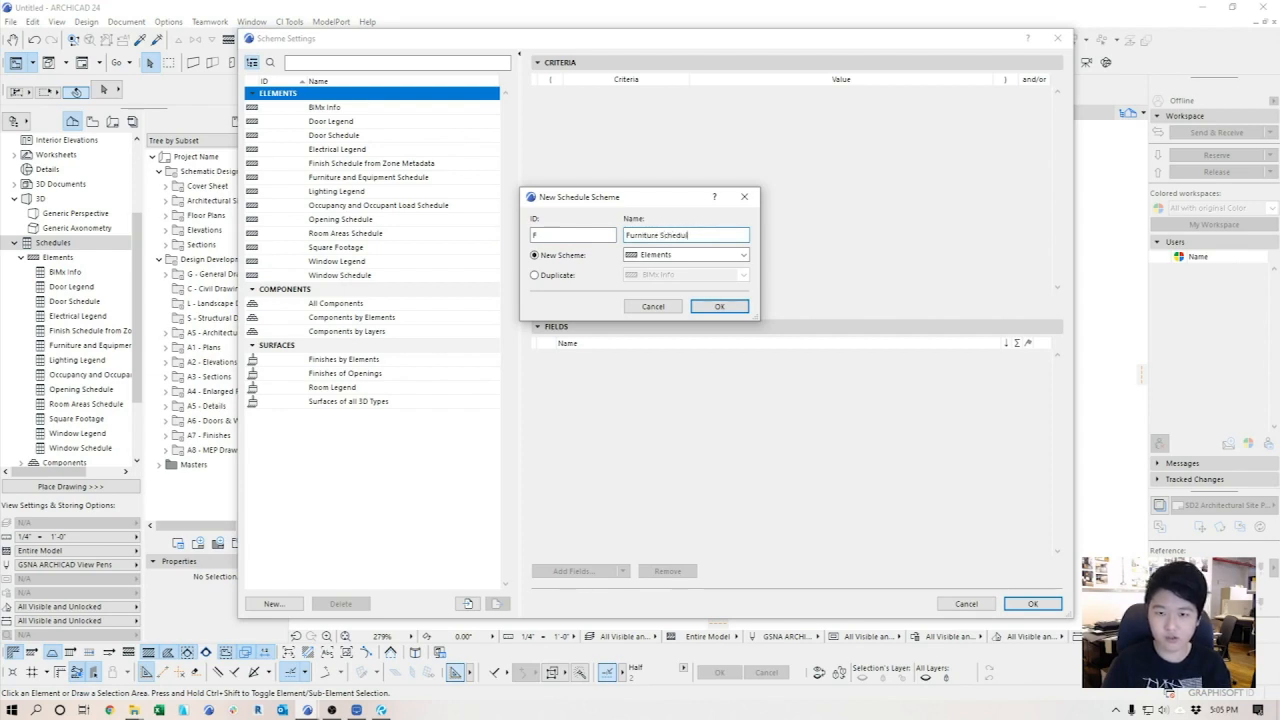
{"action": "left_click", "coordinate": [719, 306]}
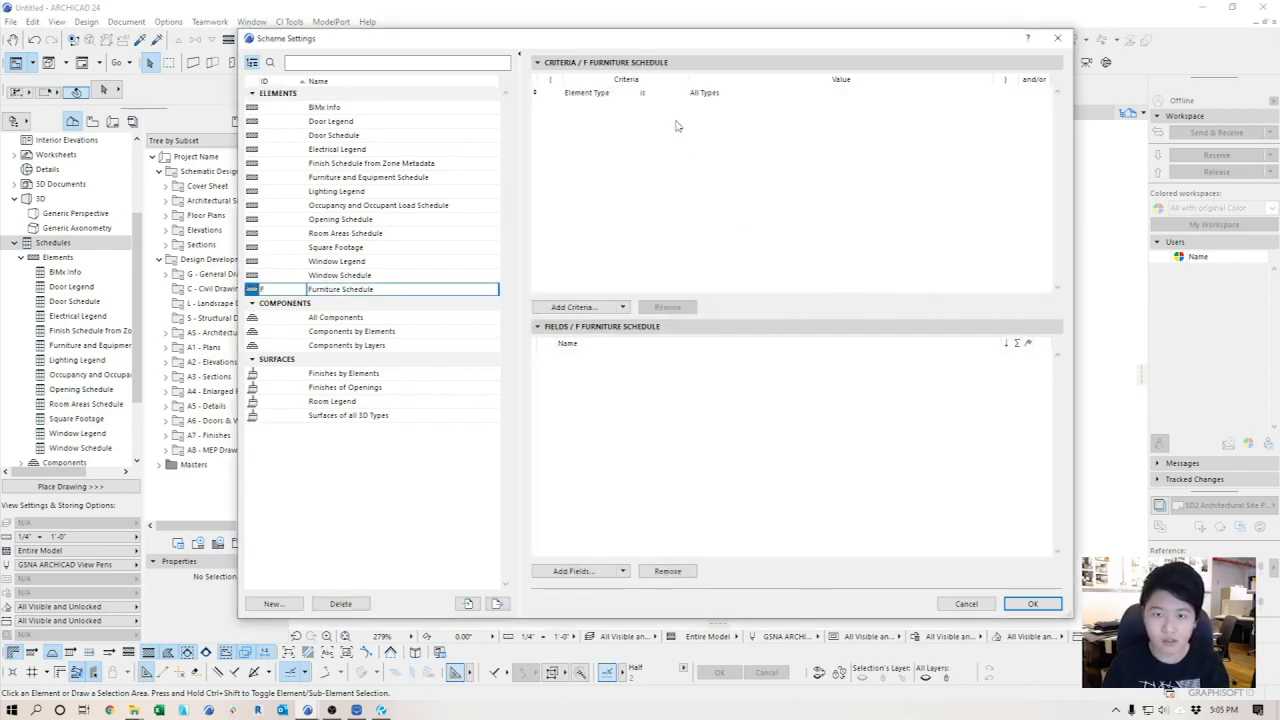
- Add a Layer criterion to the furniture schedule scheme and set it to A - Furniture.3D
{"action": "left_click", "coordinate": [772, 93]}
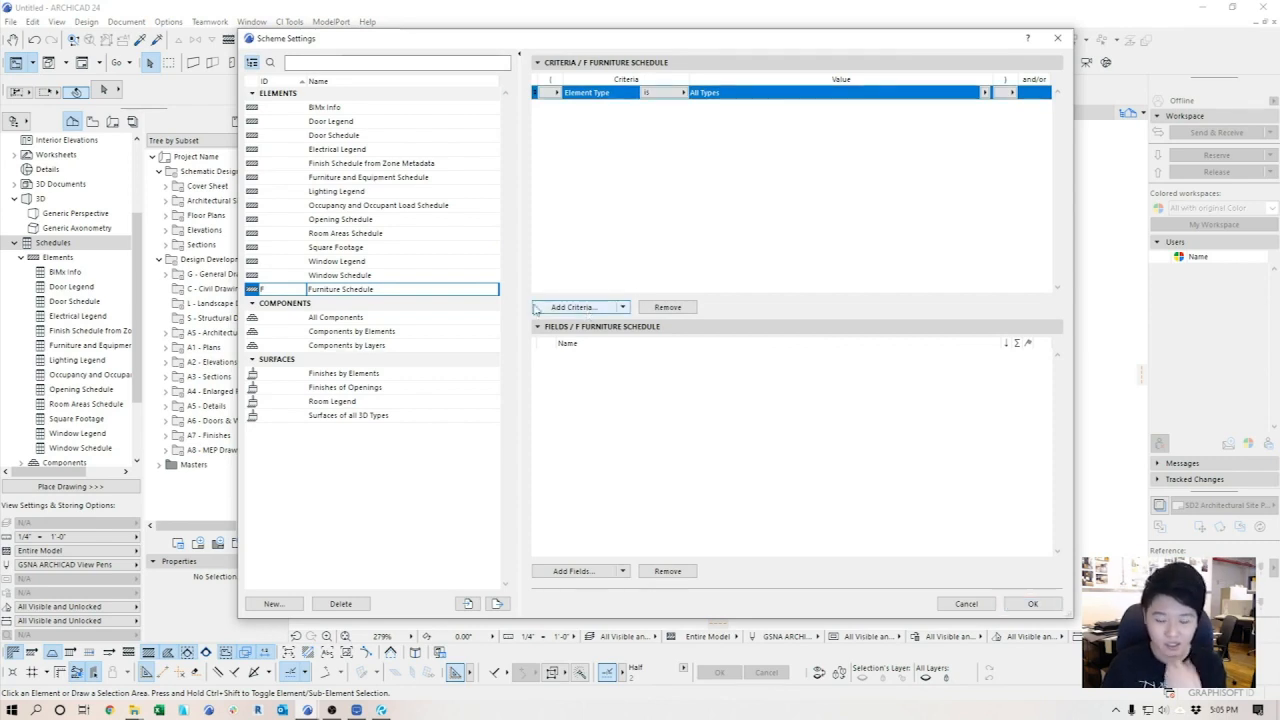
{"action": "left_click", "coordinate": [585, 308]}
{"action": "type", "text": "layer"}
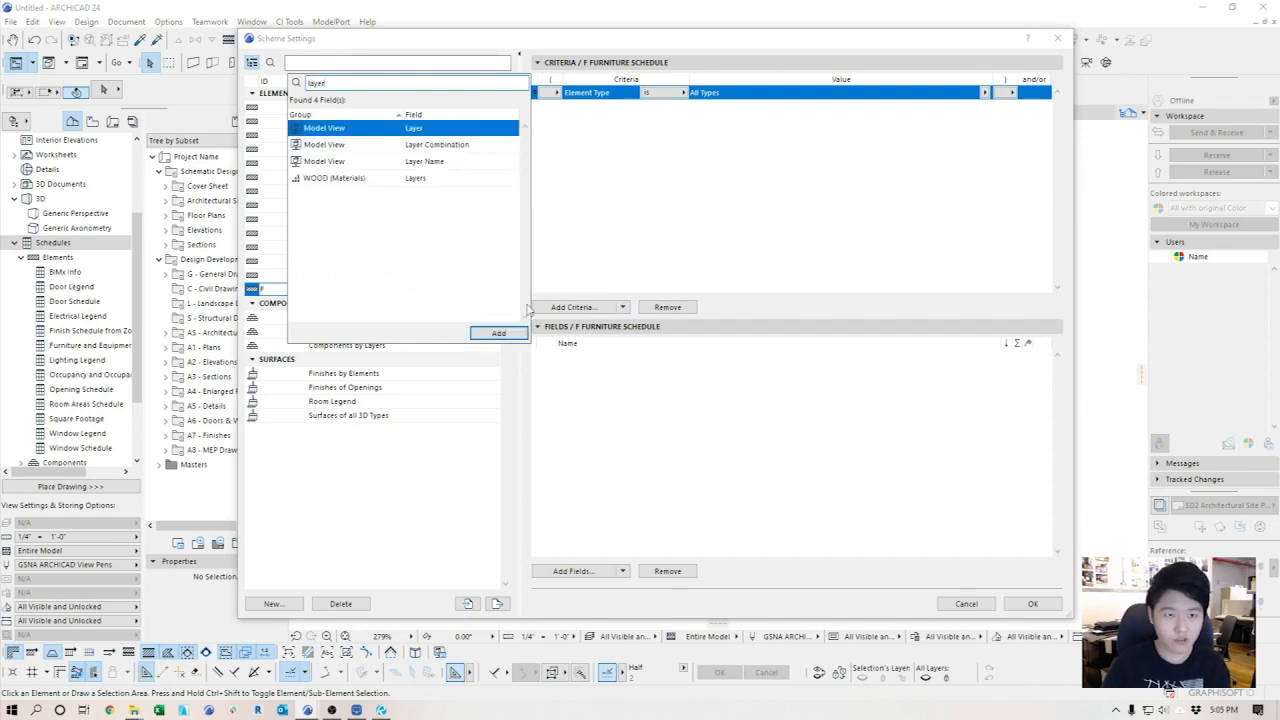
{"action": "key", "text": "Return"}
{"action": "left_click", "coordinate": [1009, 108]}
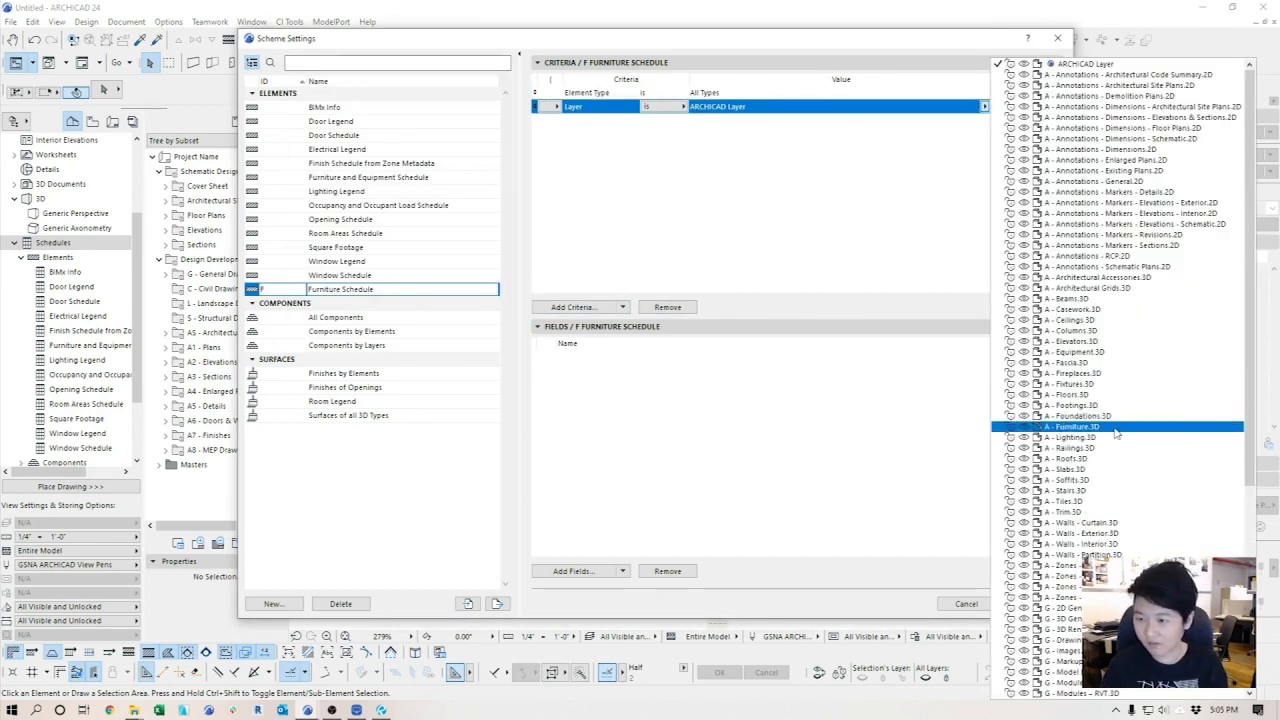
{"action": "left_click", "coordinate": [1130, 426]}
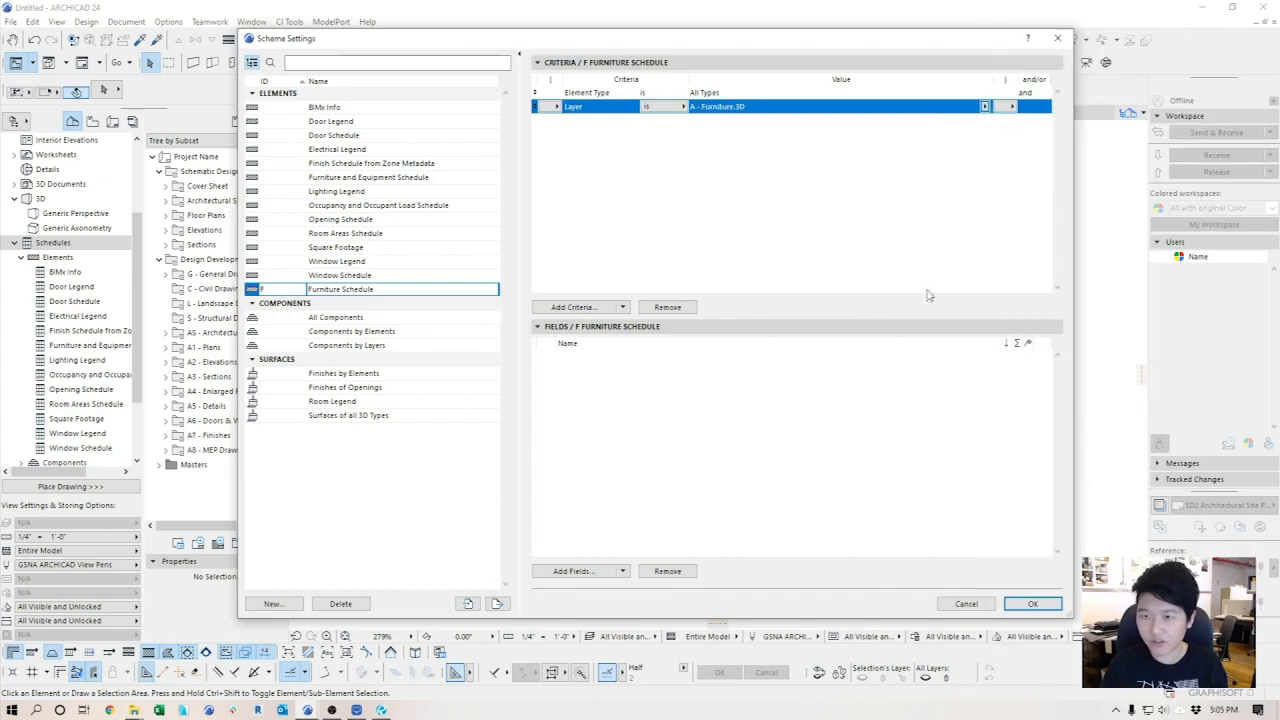
- Add the ARCHINTENSIVE properties TAG, BRAND, MODEL and COLOR as fields of the furniture schedule scheme, and open the schedule
{"action": "left_click", "coordinate": [575, 571]}
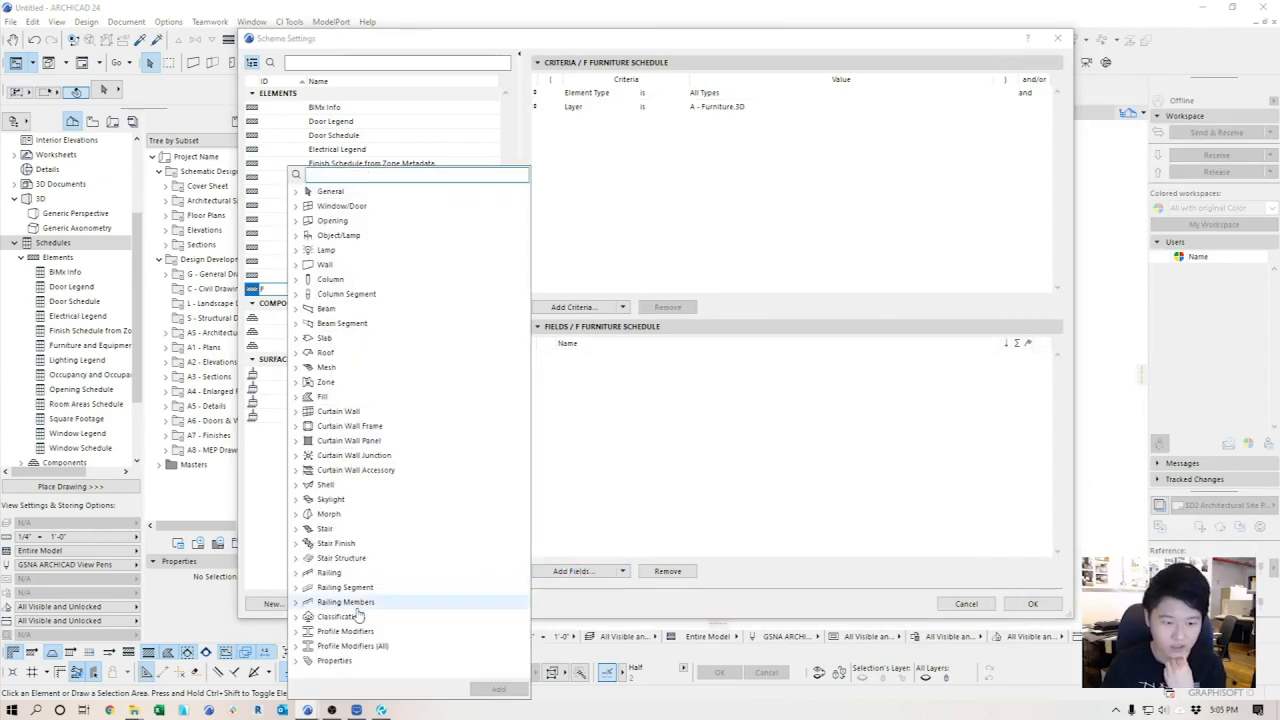
{"action": "left_click", "coordinate": [296, 661]}
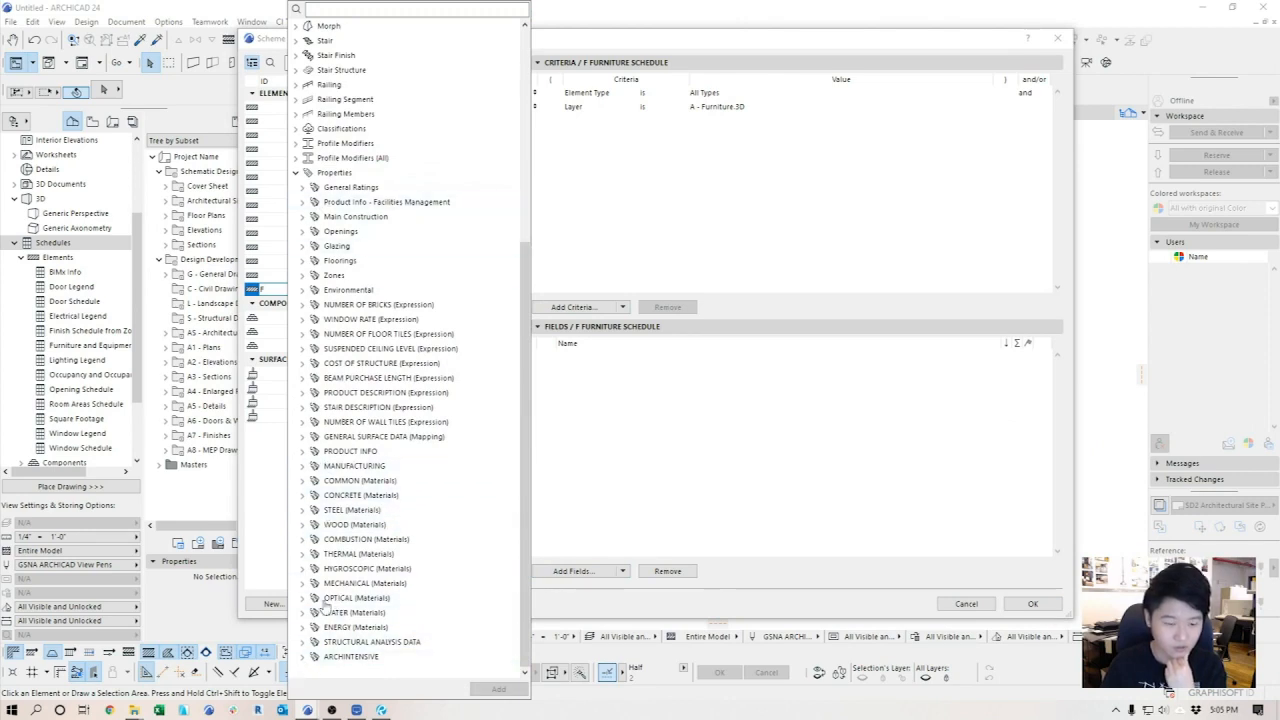
{"action": "left_click", "coordinate": [302, 656]}
{"action": "double_click", "coordinate": [336, 612]}
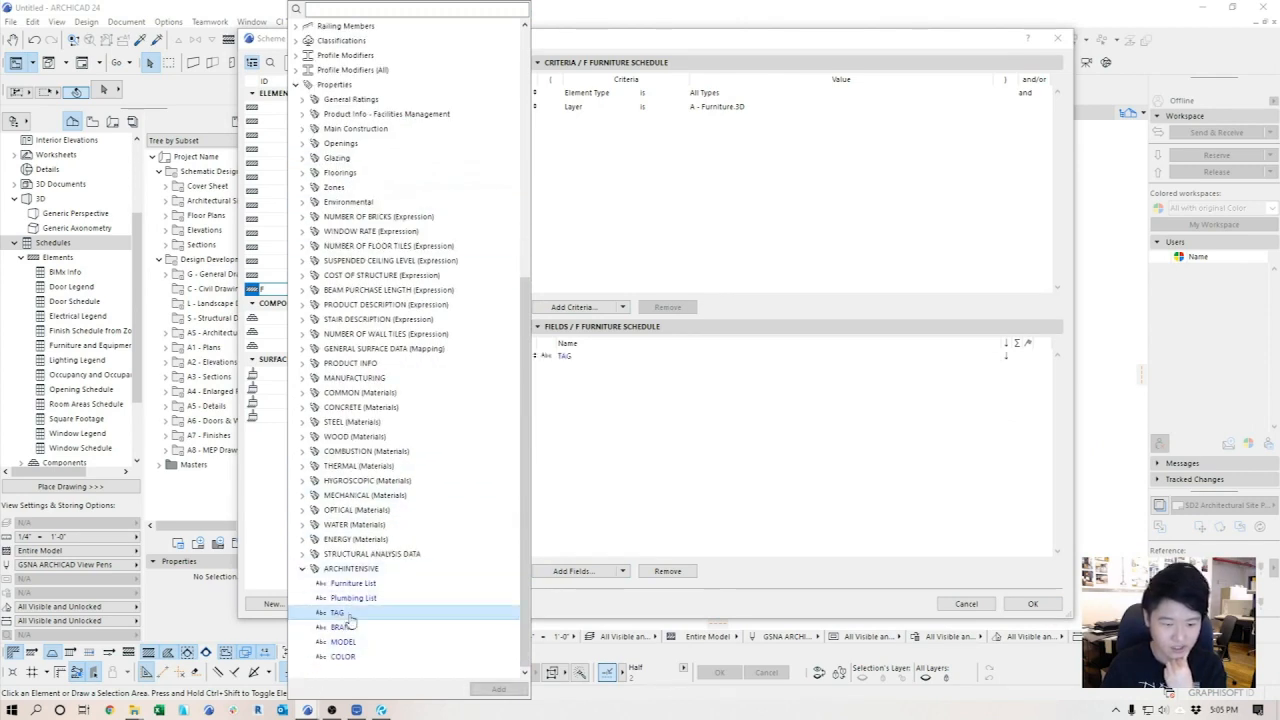
{"action": "double_click", "coordinate": [344, 627]}
{"action": "double_click", "coordinate": [343, 641]}
{"action": "double_click", "coordinate": [343, 657]}
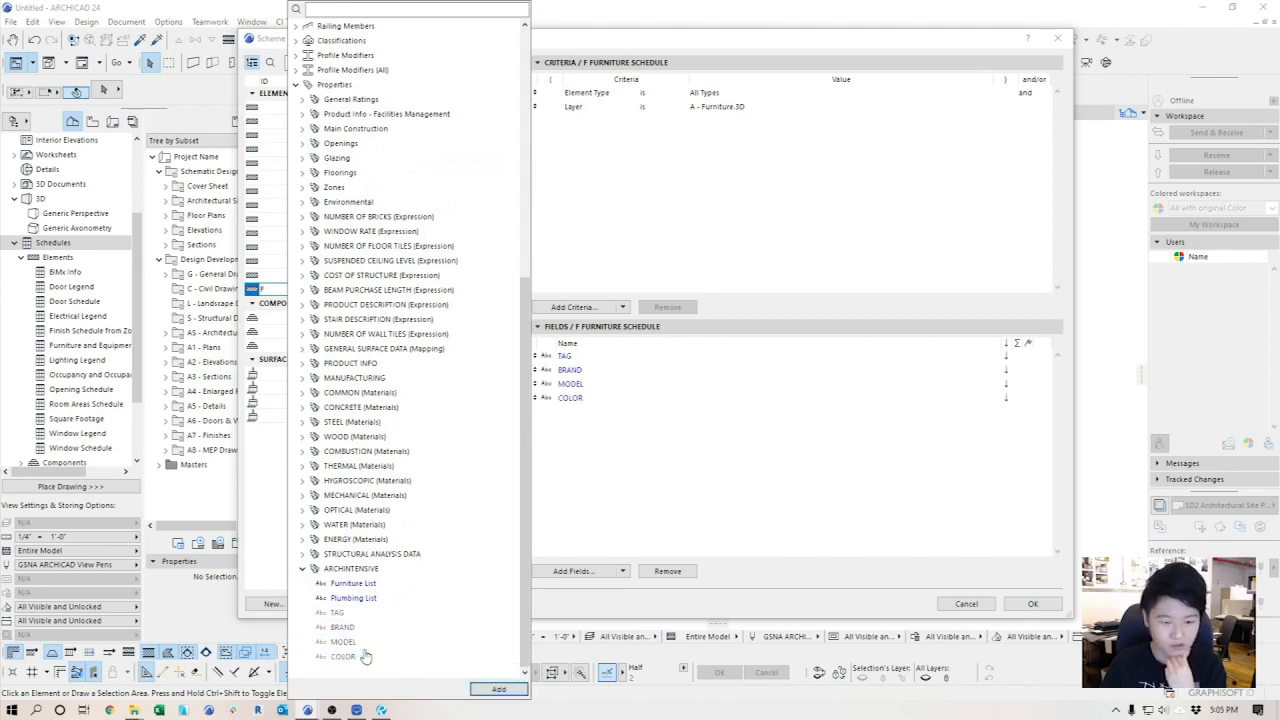
{"action": "left_click", "coordinate": [1016, 405]}
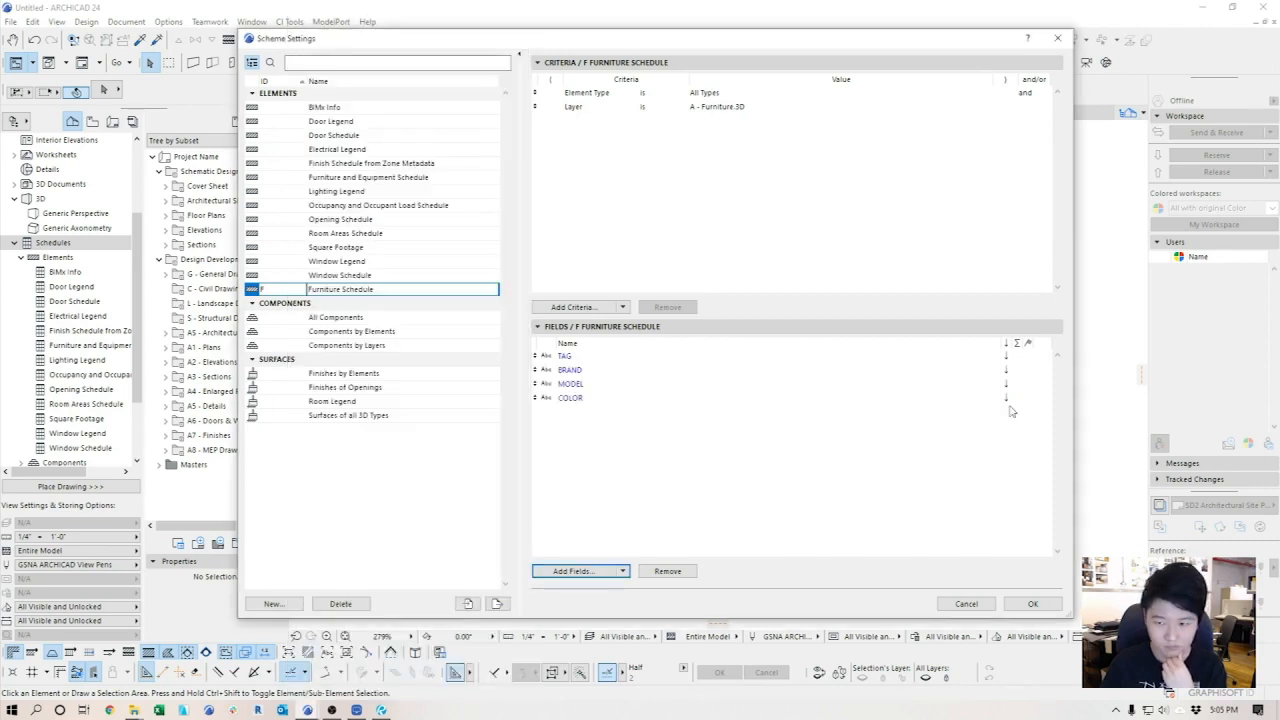
{"action": "left_click", "coordinate": [1040, 607]}
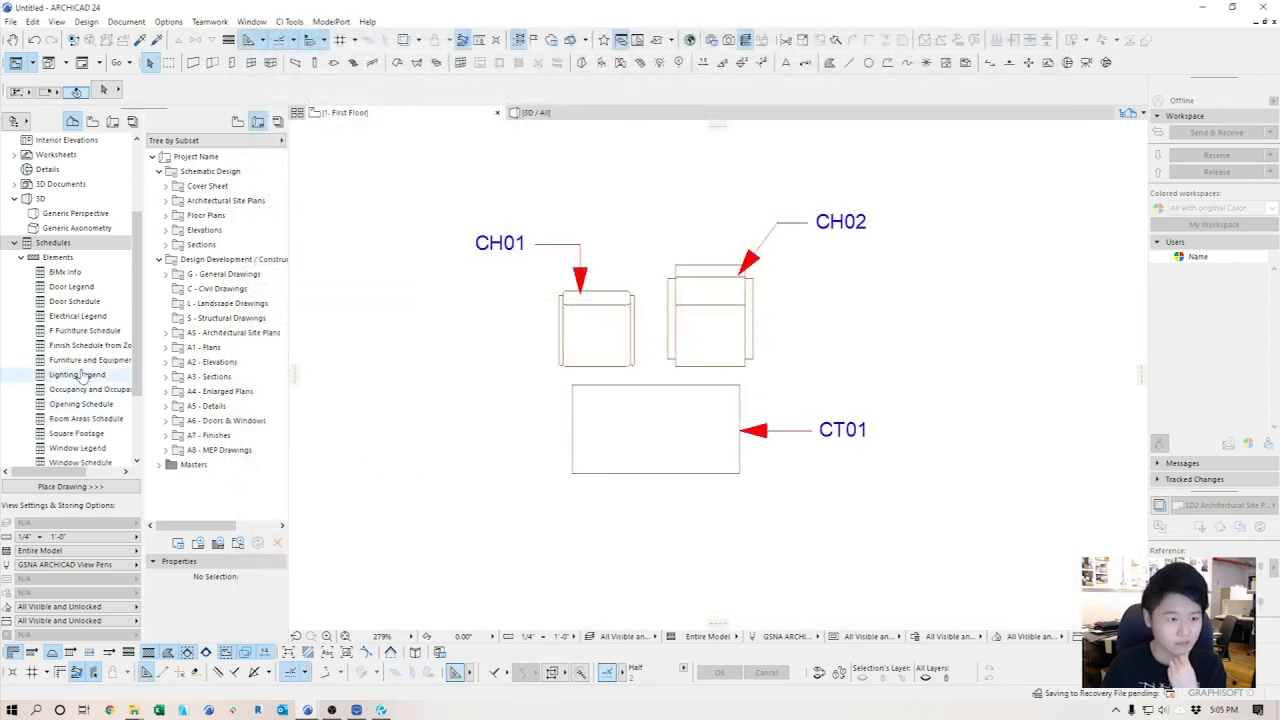
{"action": "left_click", "coordinate": [78, 332]}
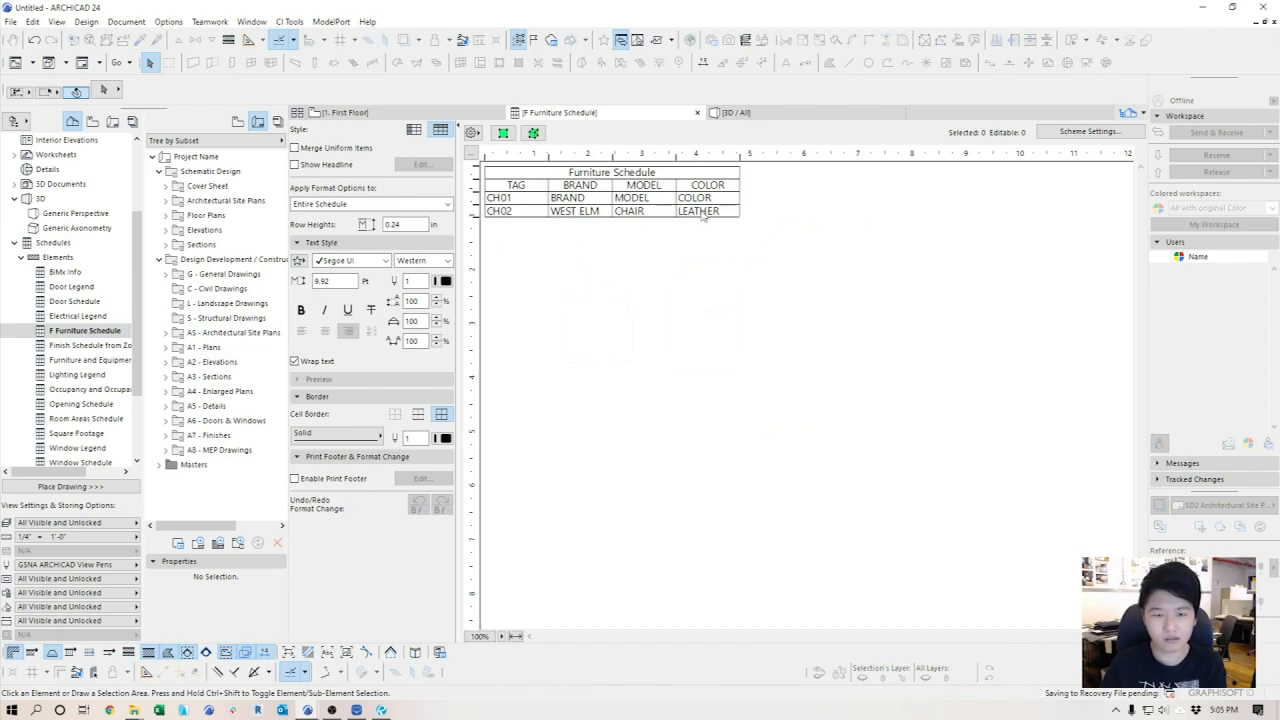
- Move the coffee table slab on the first floor plan to the layer A - Furniture.3D
{"action": "left_click", "coordinate": [405, 116]}
{"action": "left_click", "coordinate": [692, 440]}
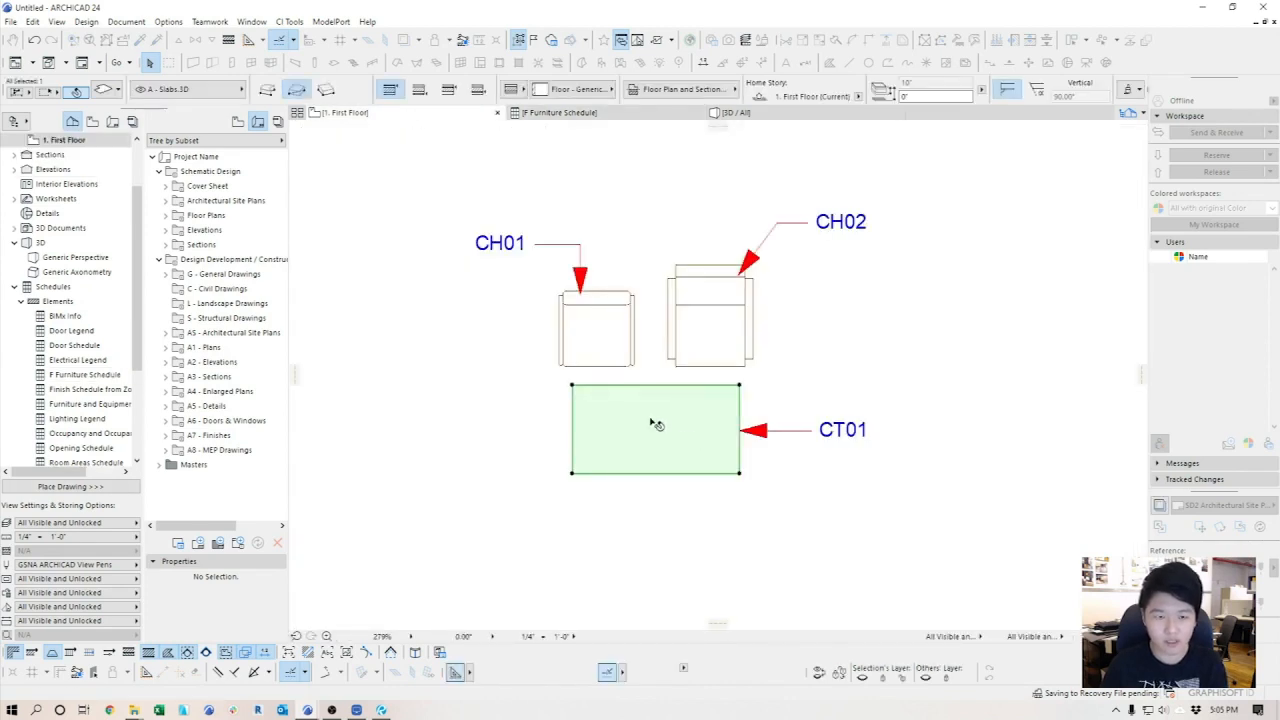
{"action": "left_click", "coordinate": [190, 90]}
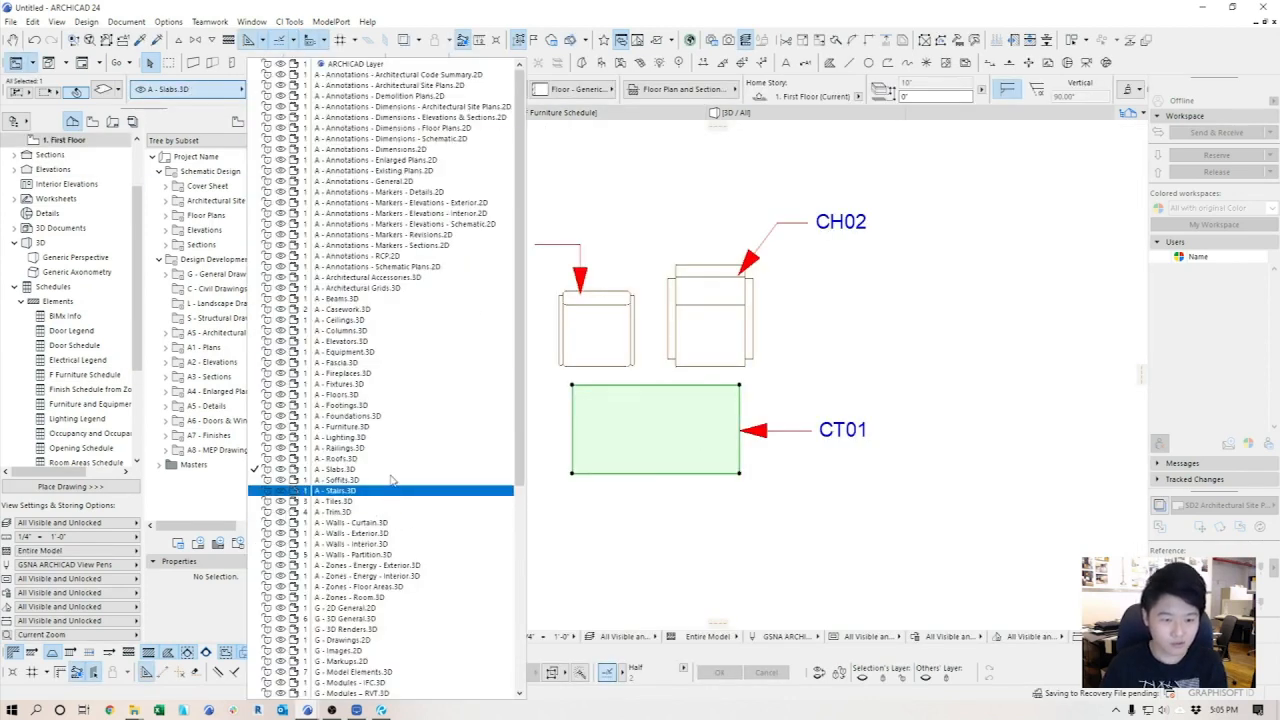
{"action": "left_click", "coordinate": [388, 438]}
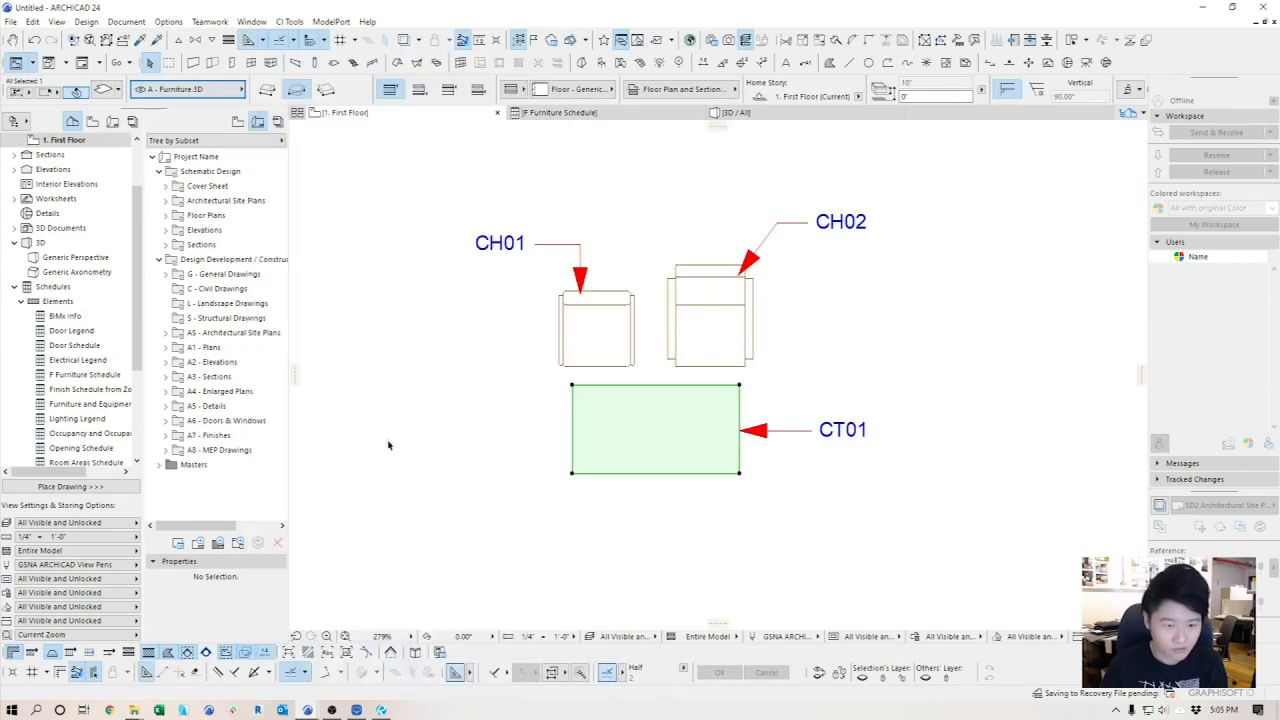
{"action": "left_click", "coordinate": [440, 415]}
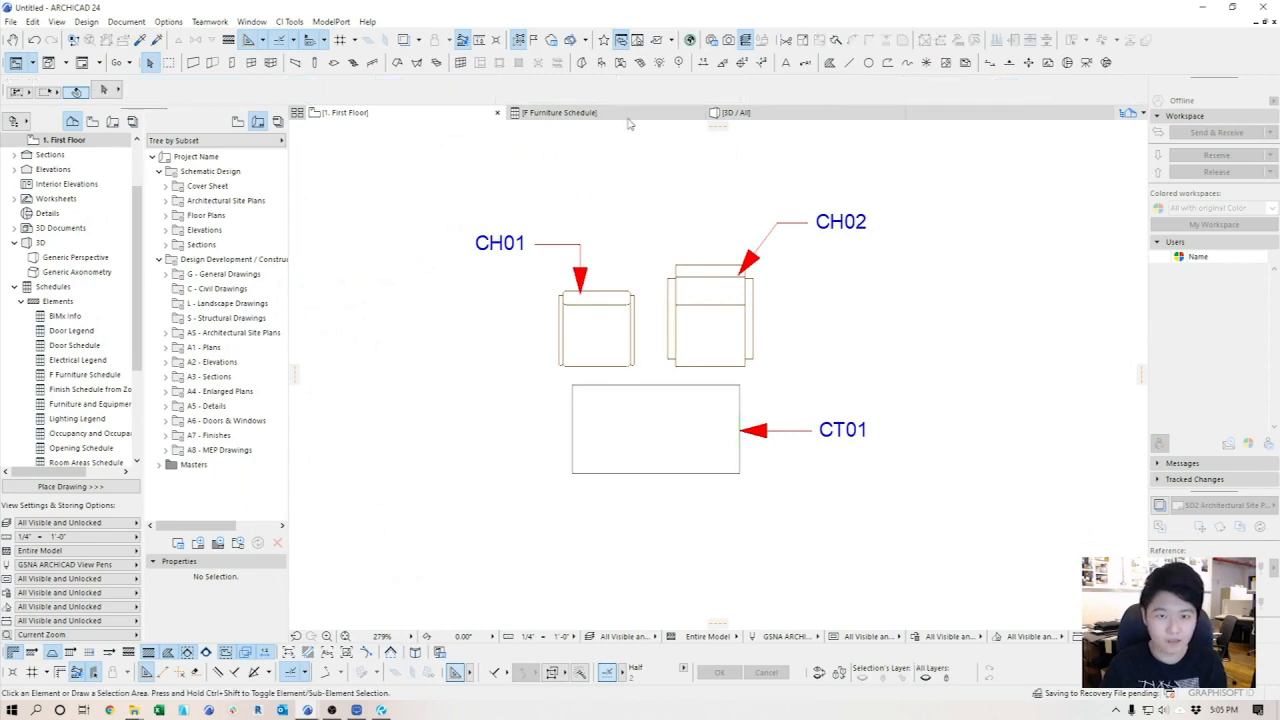
- Widen the MODEL column of the furniture schedule slightly so that COFFEE TABLE fits on one line
{"action": "left_click", "coordinate": [560, 112]}
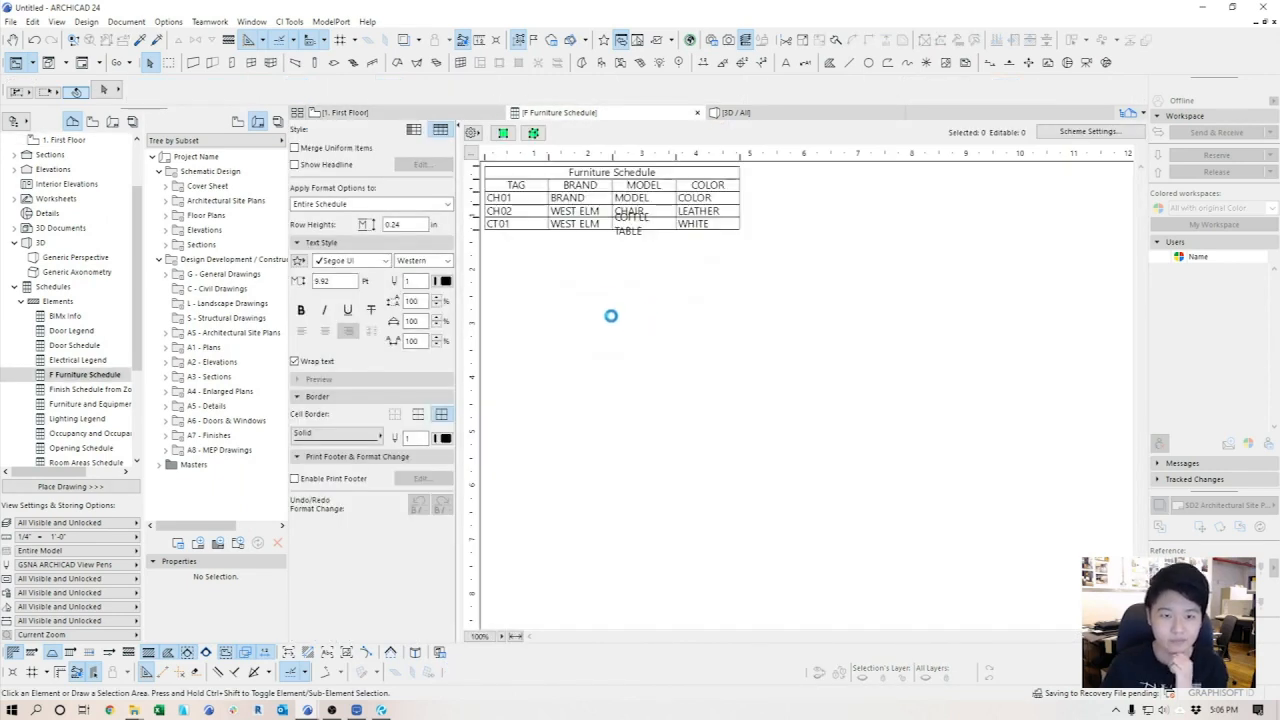
{"action": "left_click_drag", "start_coordinate": [675, 157], "coordinate": [683, 157]}
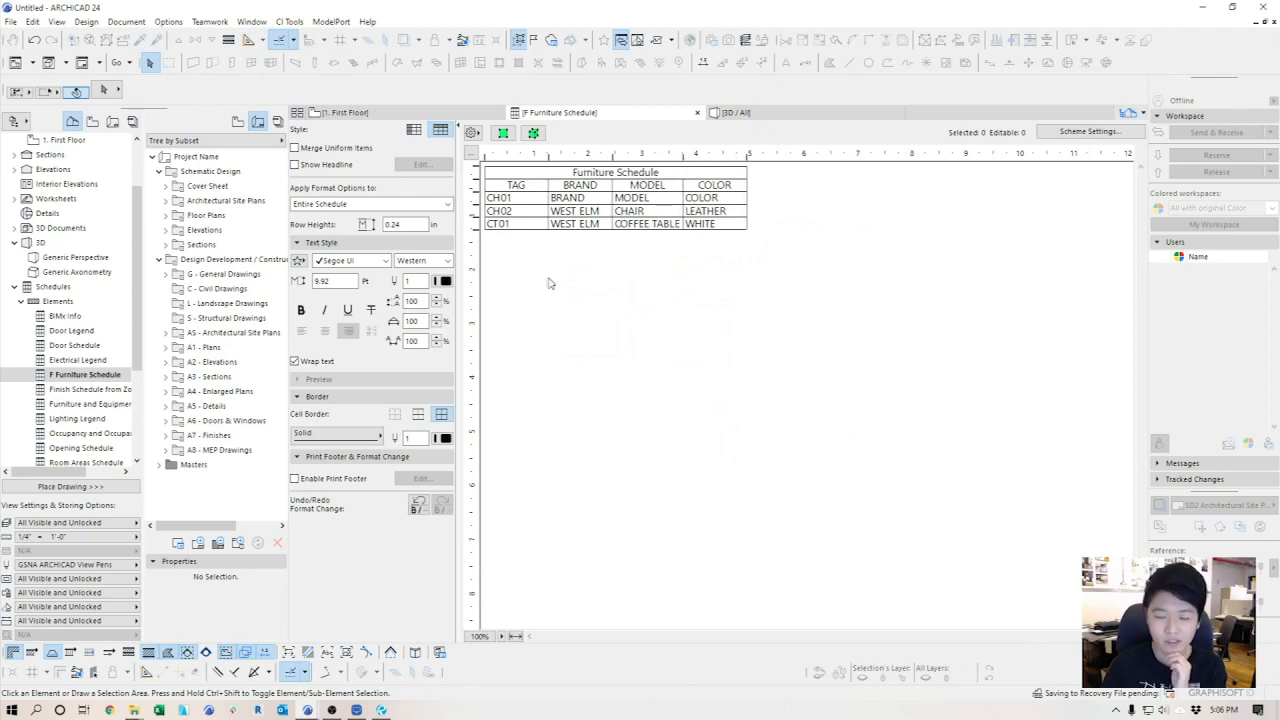
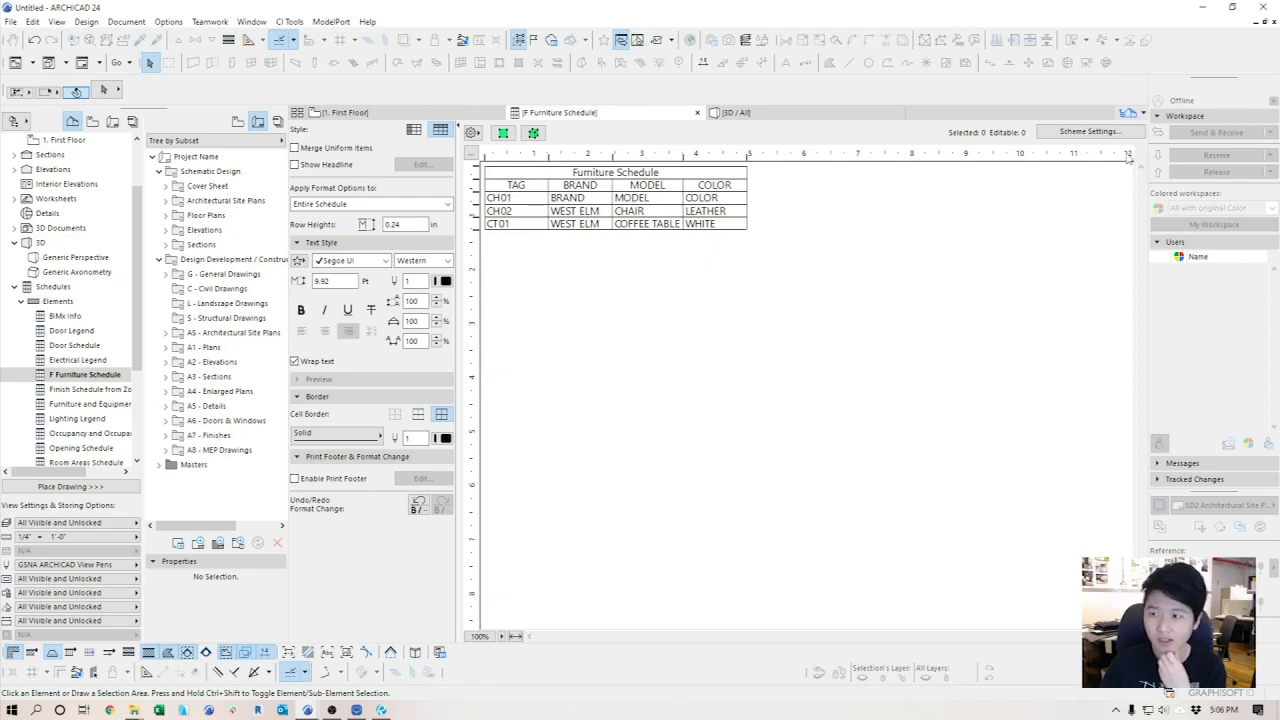
- Add the general parameter Custom text 1 as a field of the furniture schedule scheme
{"action": "left_click", "coordinate": [1090, 131]}
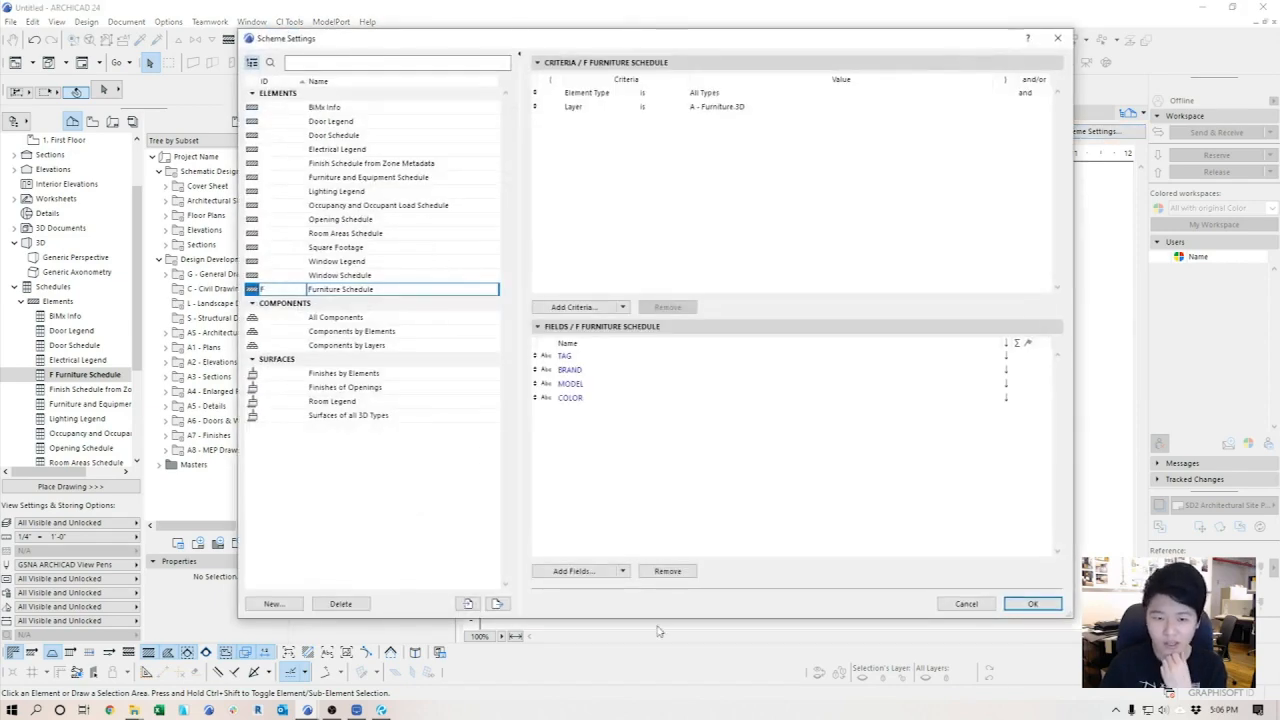
{"action": "left_click", "coordinate": [607, 575]}
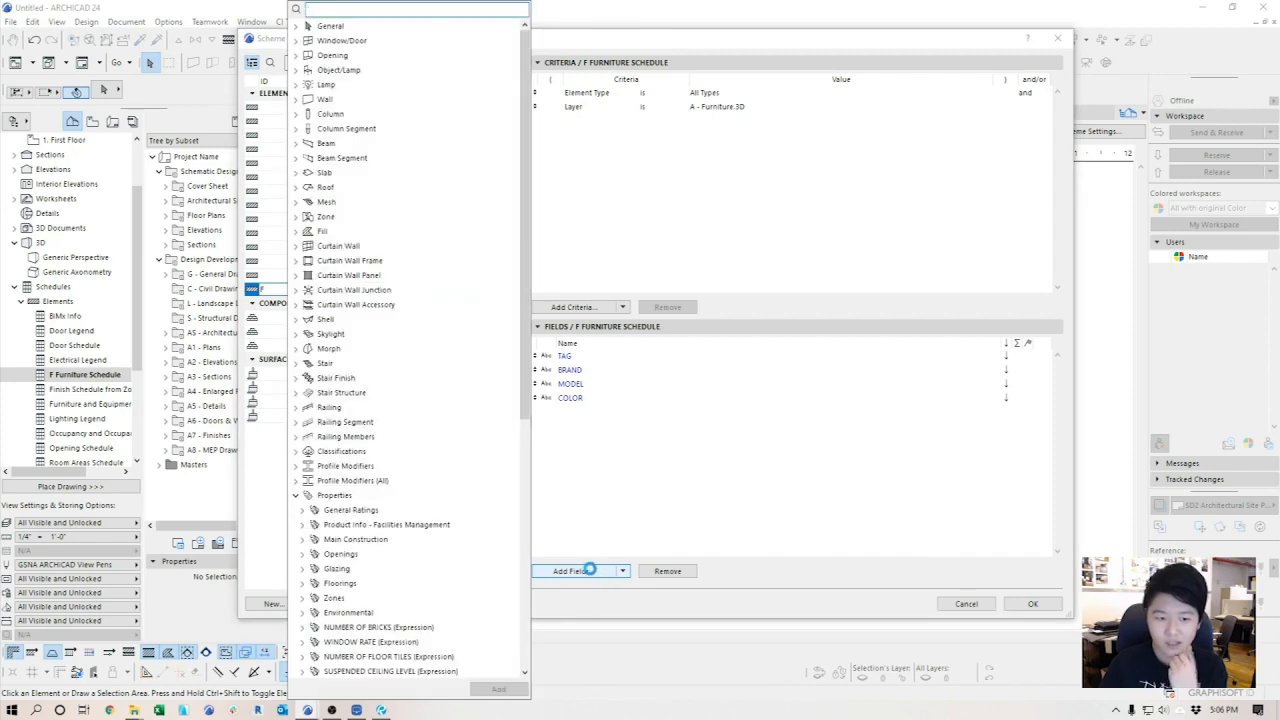
{"action": "left_click", "coordinate": [300, 28]}
{"action": "scroll", "coordinate": [362, 545], "scroll_direction": "down", "scroll_amount": 1}
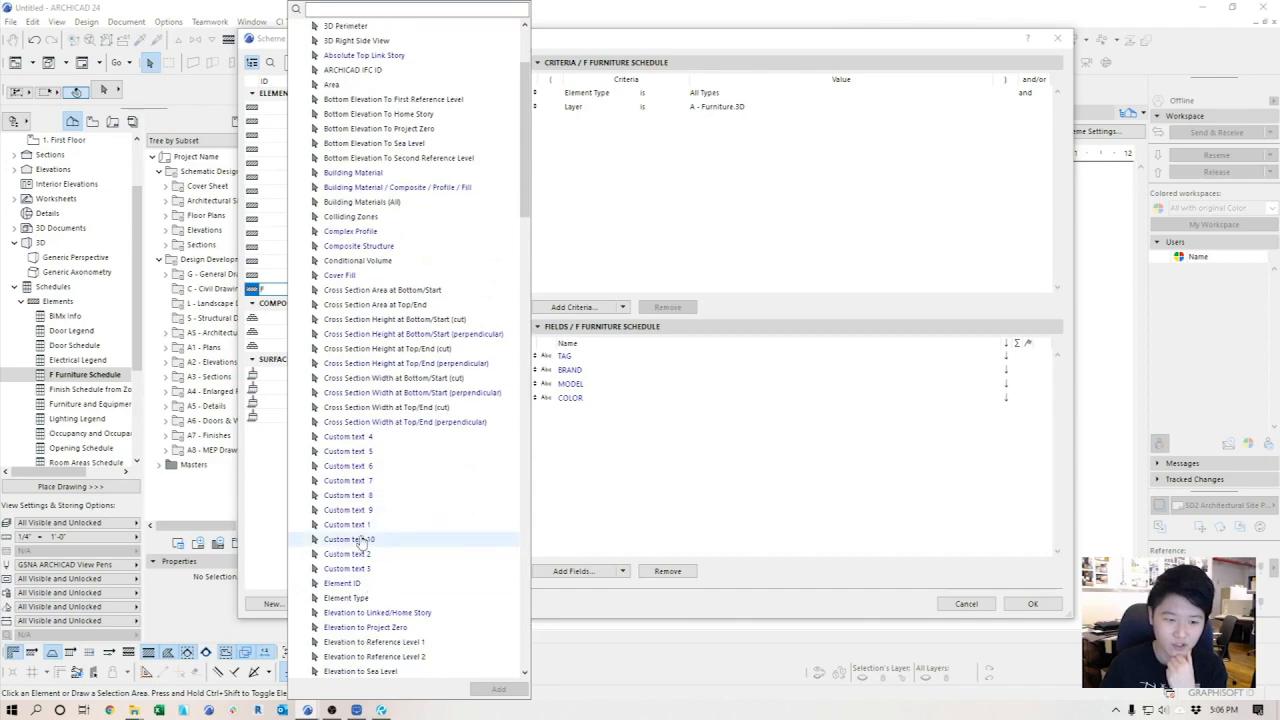
{"action": "double_click", "coordinate": [350, 524]}
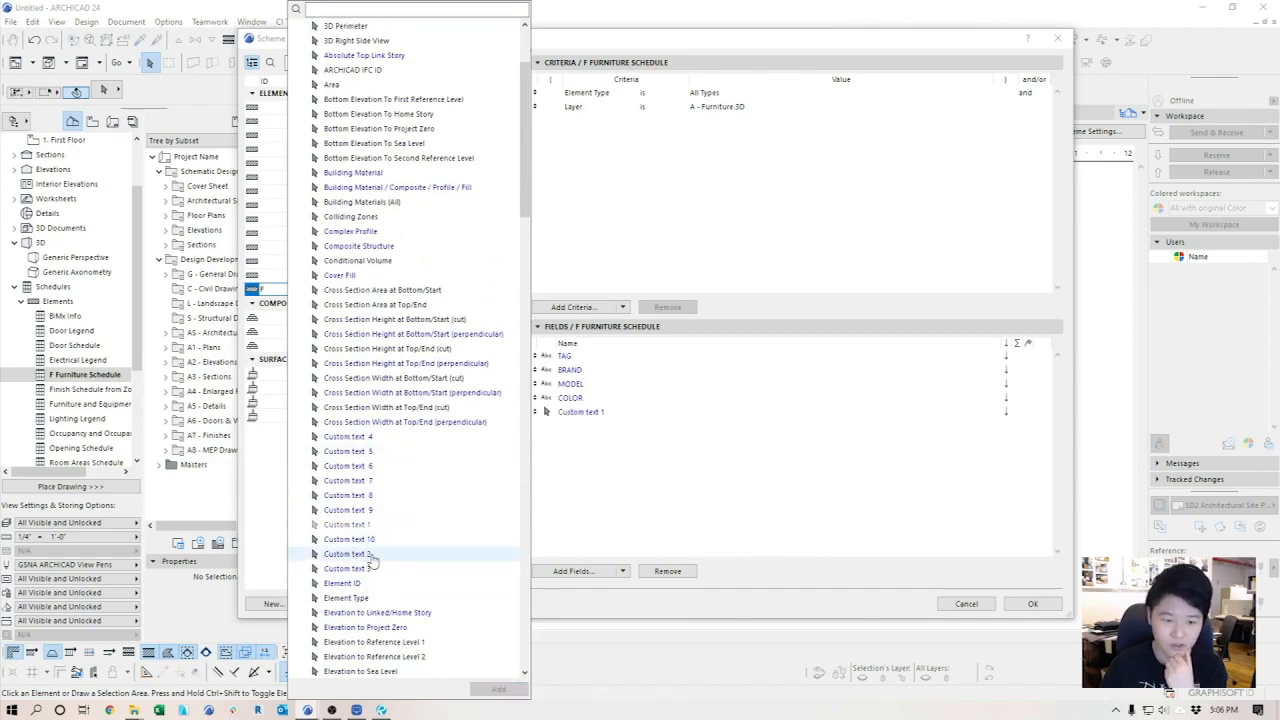
- Add Serial No. and Barcode from the Product Info - Facilities Management properties as schedule fields and apply the scheme
{"action": "left_click_drag", "start_coordinate": [524, 140], "coordinate": [532, 645]}
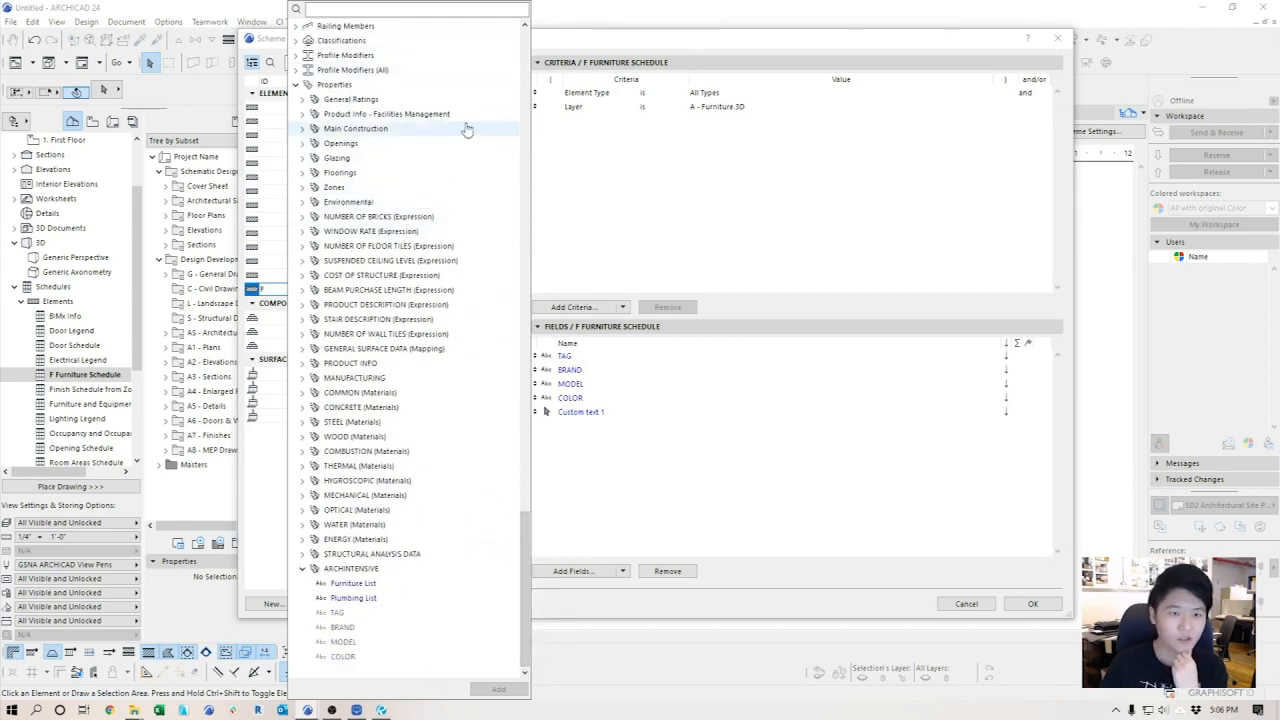
{"action": "left_click", "coordinate": [302, 114]}
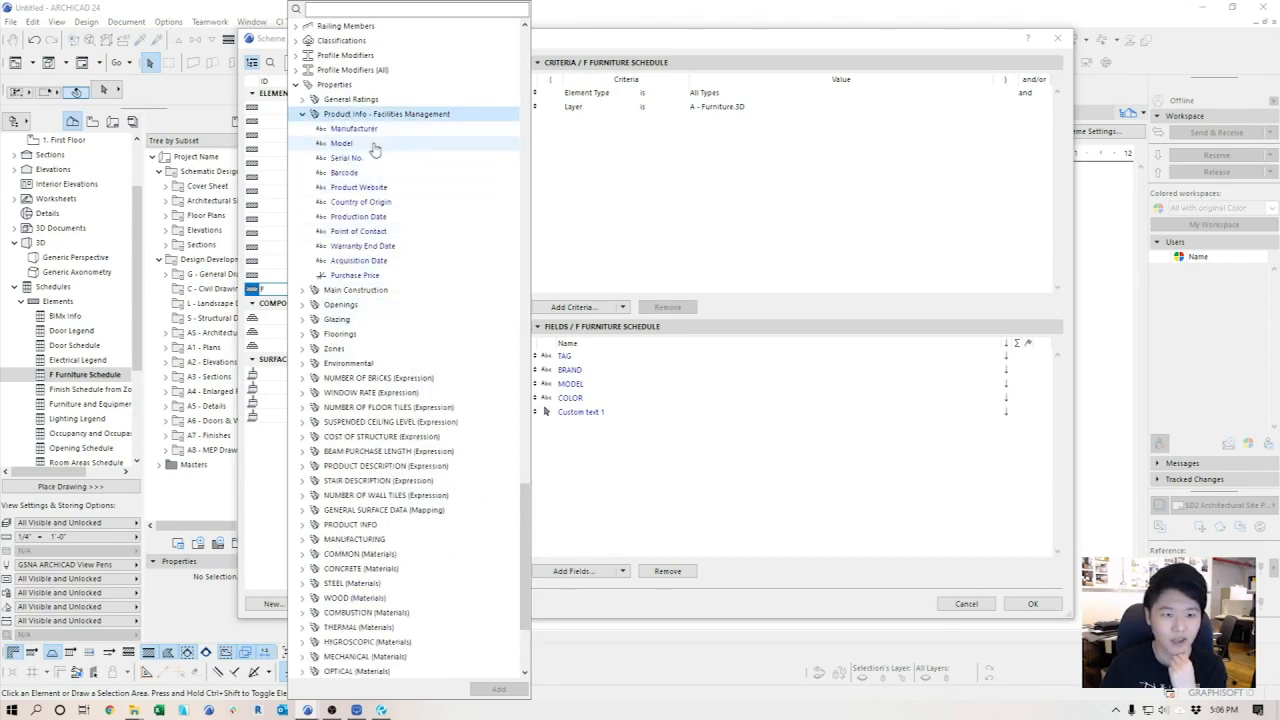
{"action": "left_click", "coordinate": [303, 100]}
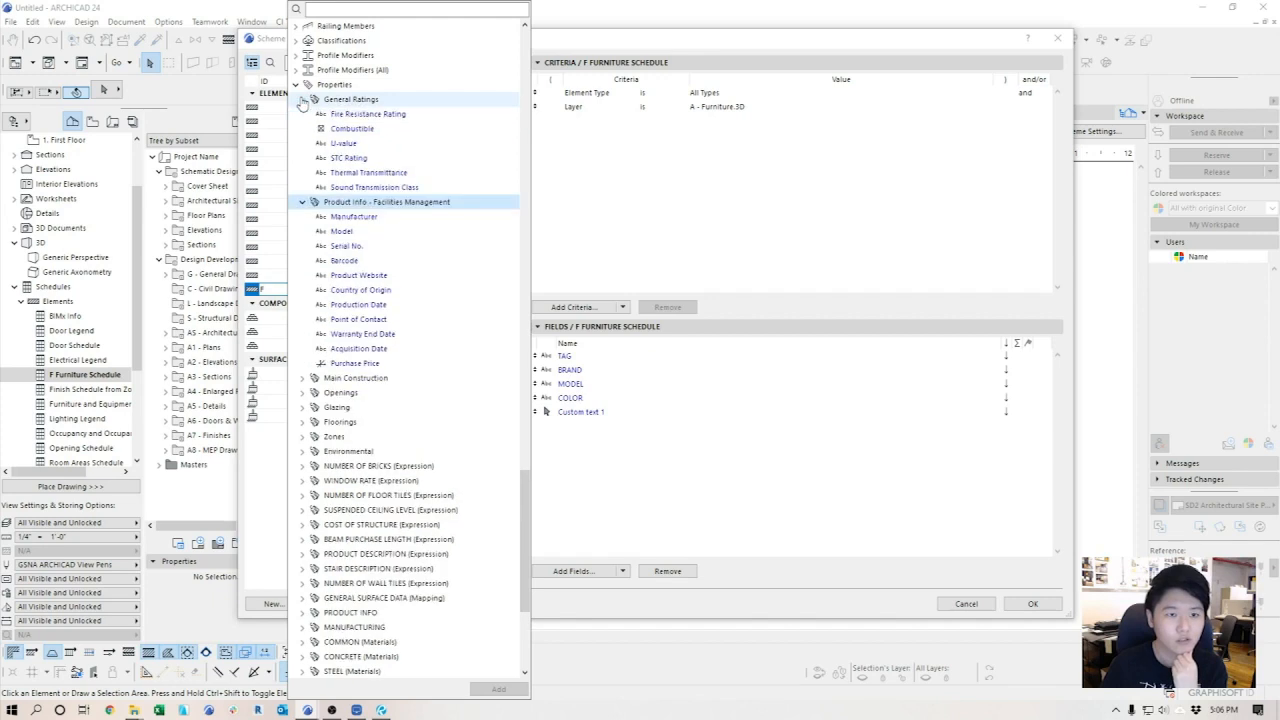
{"action": "left_click", "coordinate": [303, 100]}
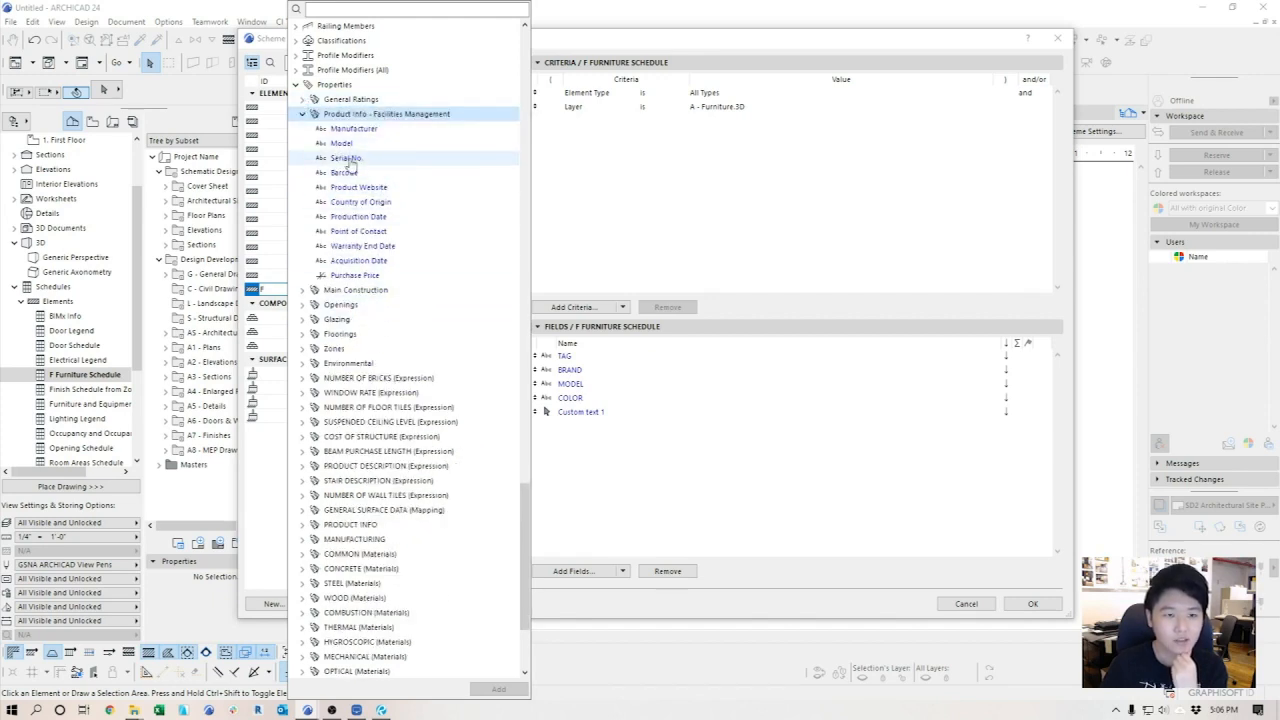
{"action": "double_click", "coordinate": [420, 159]}
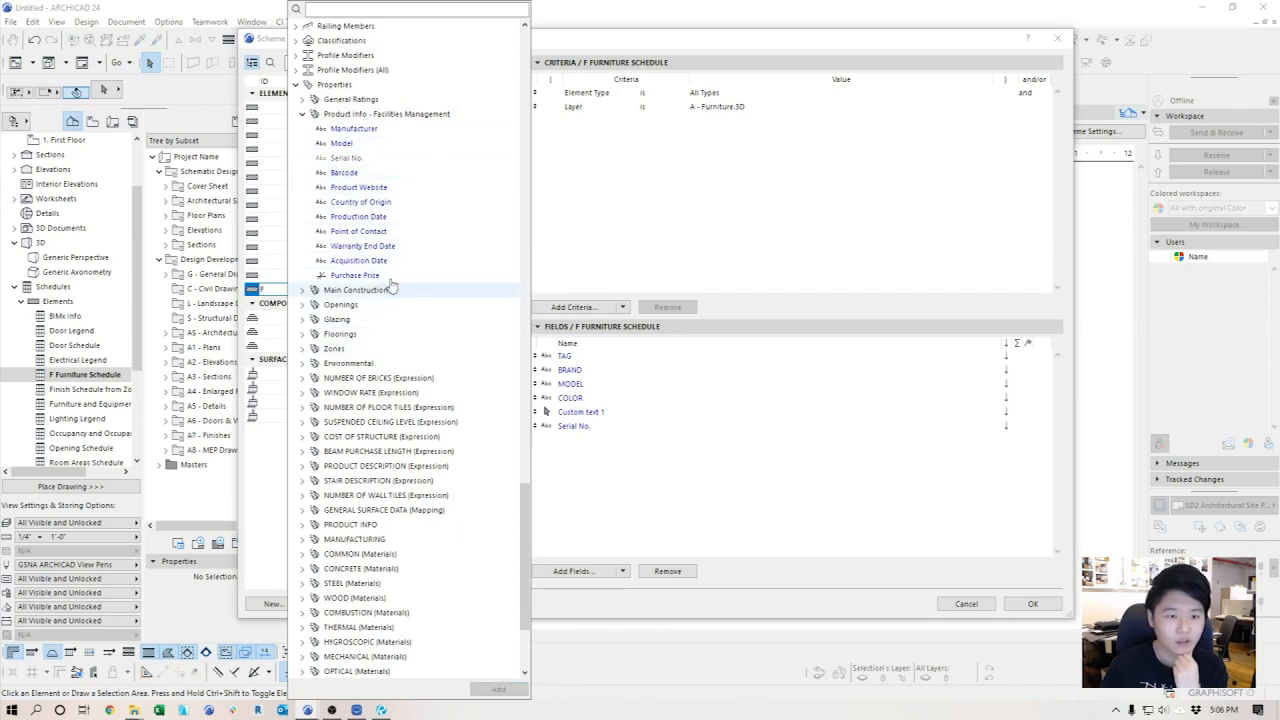
{"action": "double_click", "coordinate": [371, 173]}
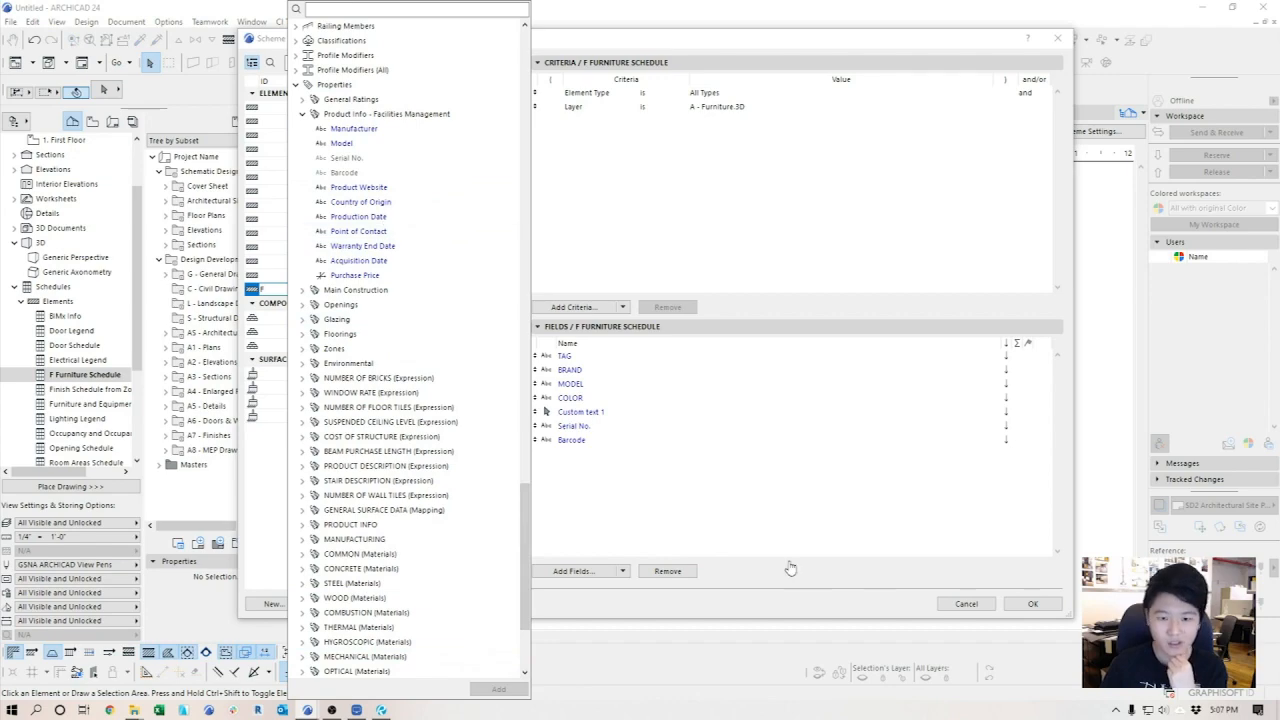
{"action": "left_click", "coordinate": [789, 491]}
{"action": "left_click", "coordinate": [584, 427]}
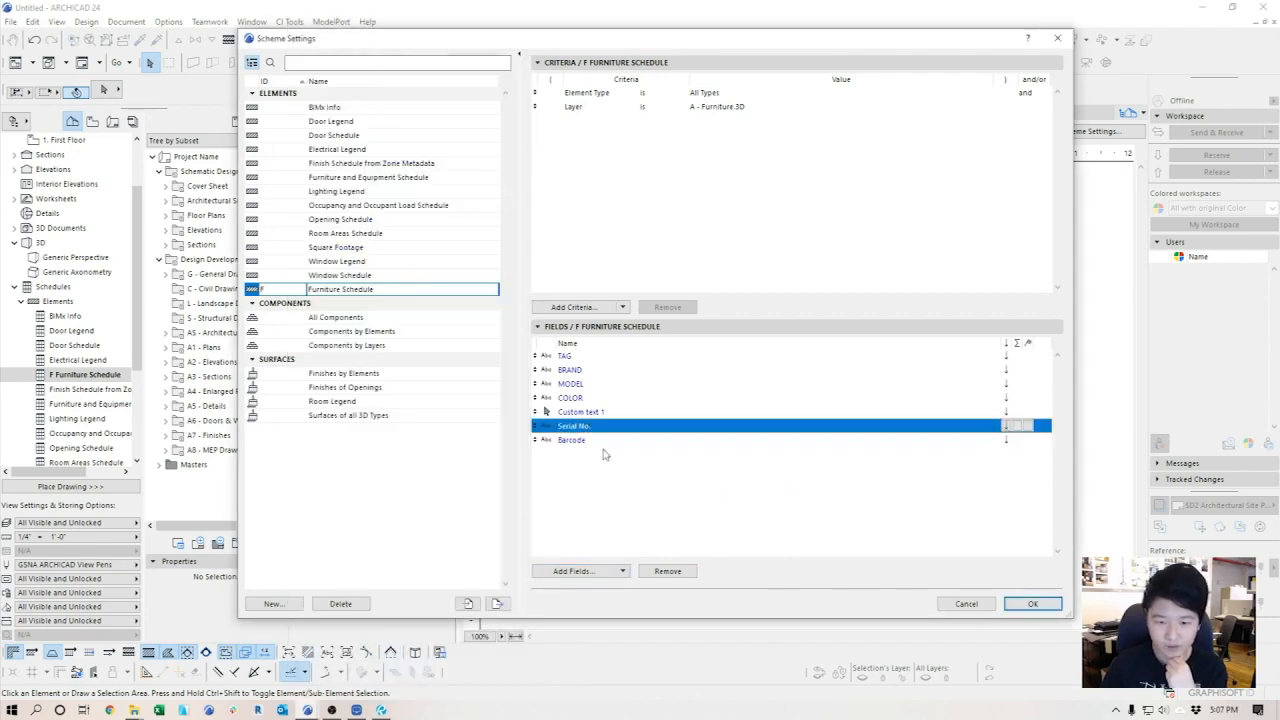
{"action": "left_click", "coordinate": [601, 444]}
{"action": "left_click", "coordinate": [1035, 604]}
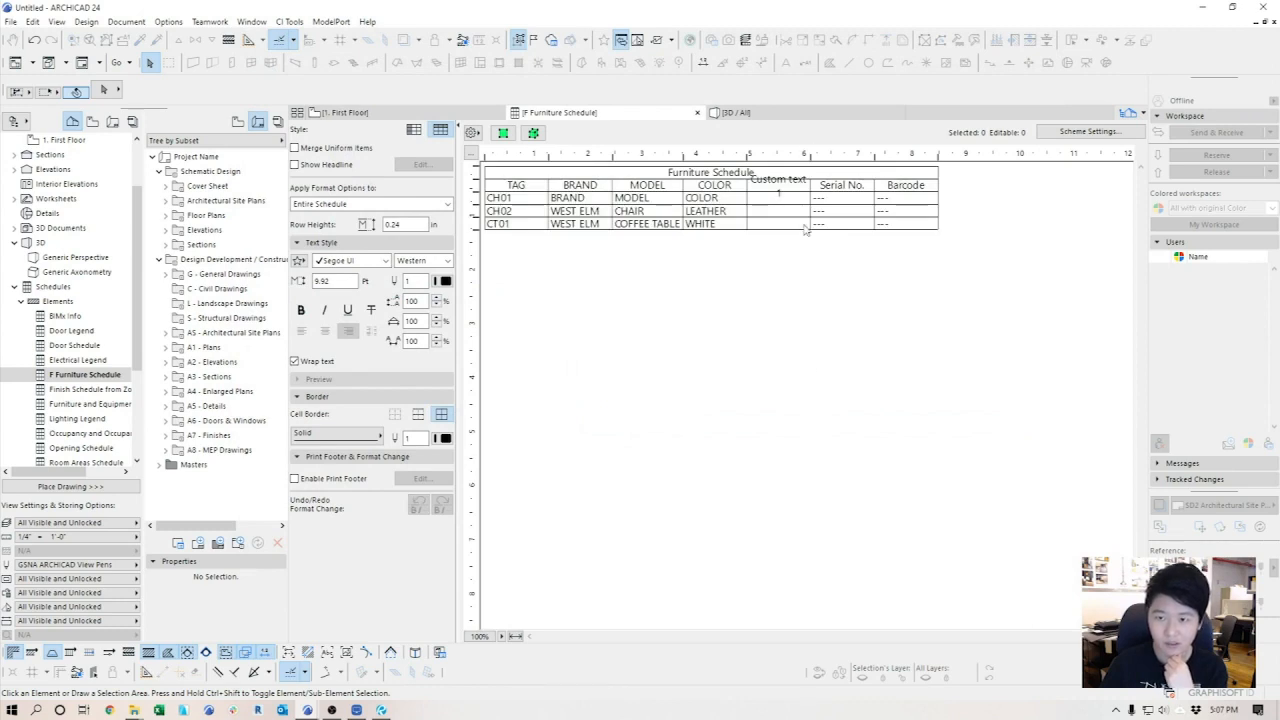
- Rename the Barcode column header as Notes and widen the Custom text 1 column so its header fits on one line
{"action": "left_click", "coordinate": [885, 186]}
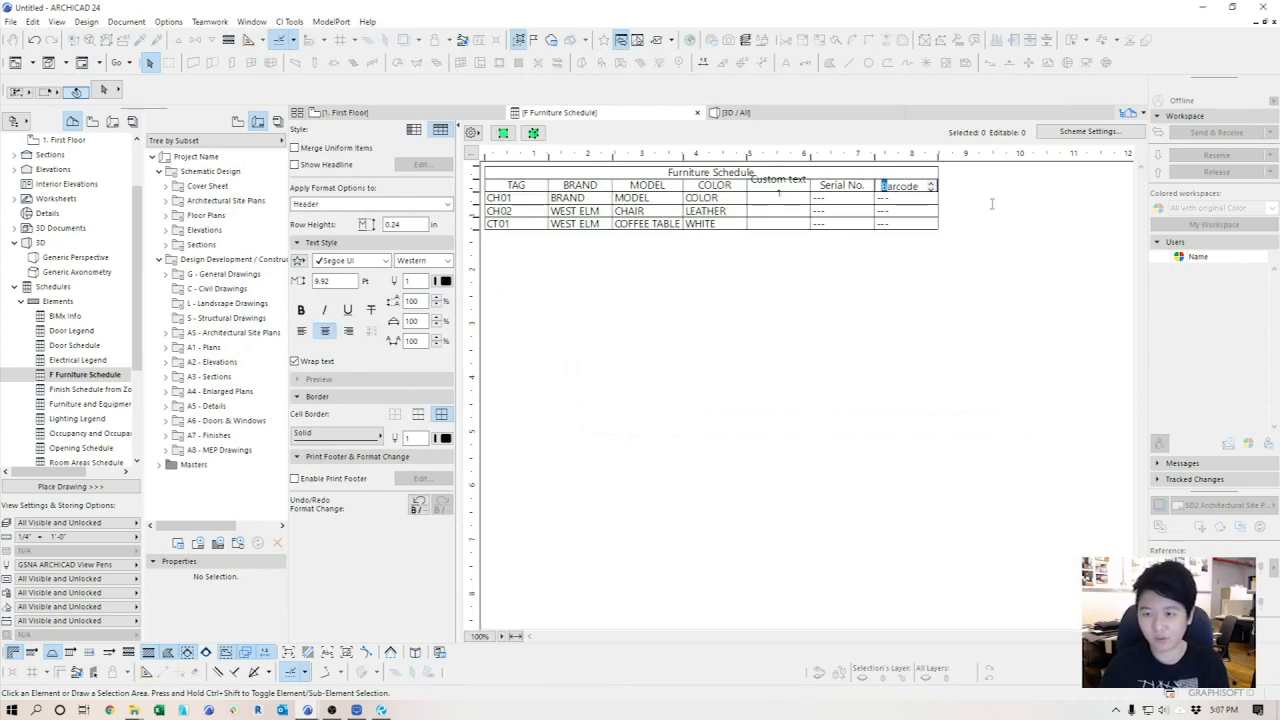
{"action": "left_click_drag", "start_coordinate": [924, 188], "coordinate": [822, 202]}
{"action": "type", "text": "Notes"}
{"action": "left_click", "coordinate": [894, 292]}
{"action": "left_click", "coordinate": [832, 186]}
{"action": "left_click", "coordinate": [853, 283]}
{"action": "left_click_drag", "start_coordinate": [808, 157], "coordinate": [837, 162]}
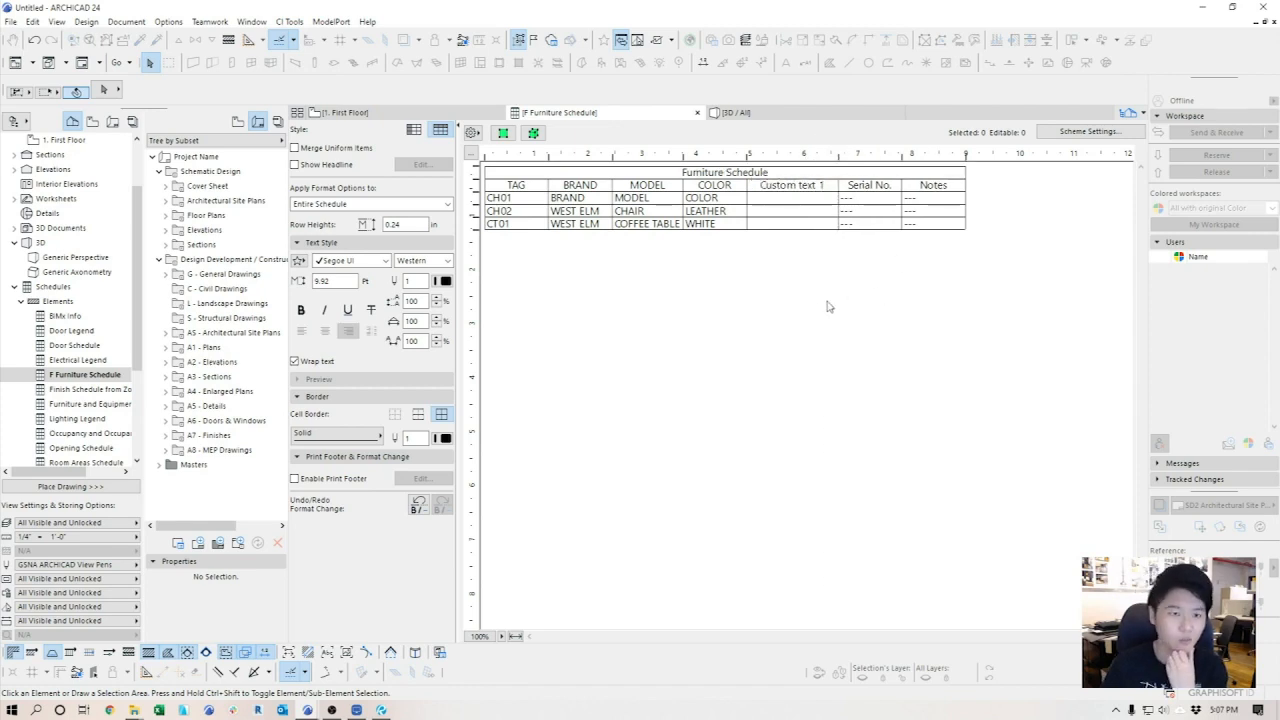
- Fill the Custom text 1 column with Private Office for CH01, Open Areas for CH02 and Lounge for CT01
{"action": "left_click", "coordinate": [782, 200]}
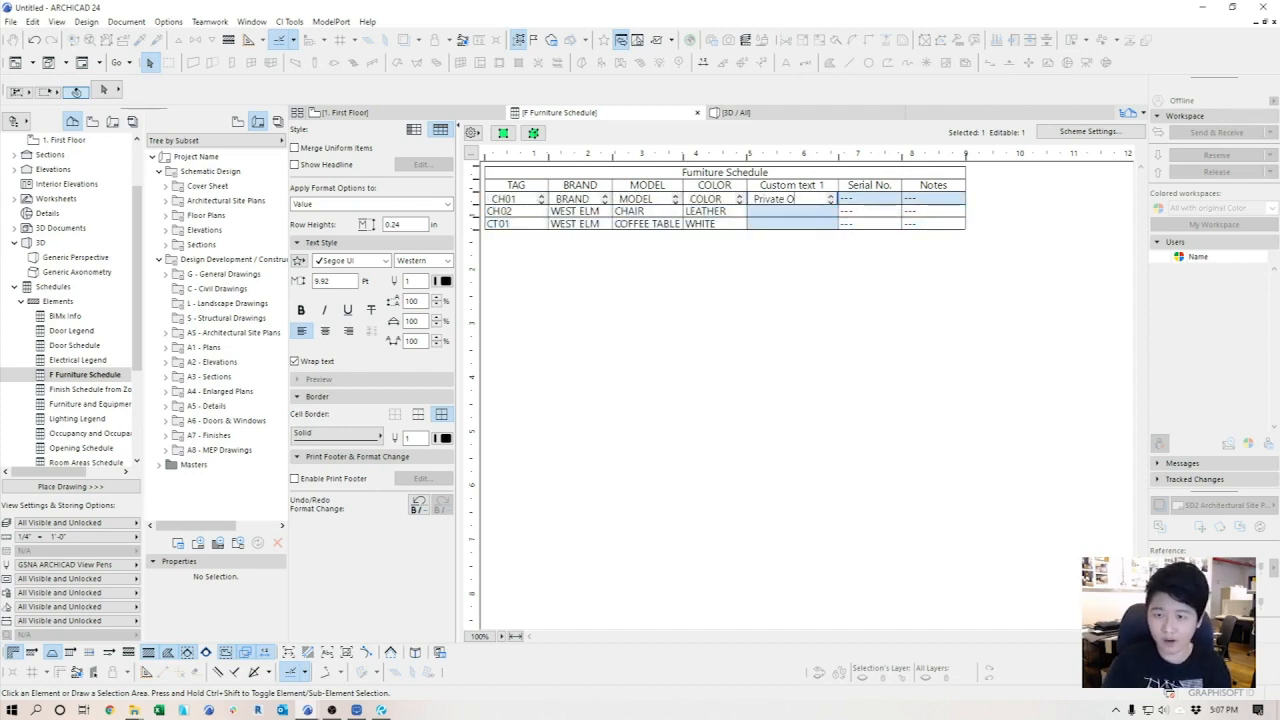
{"action": "left_click", "coordinate": [772, 212]}
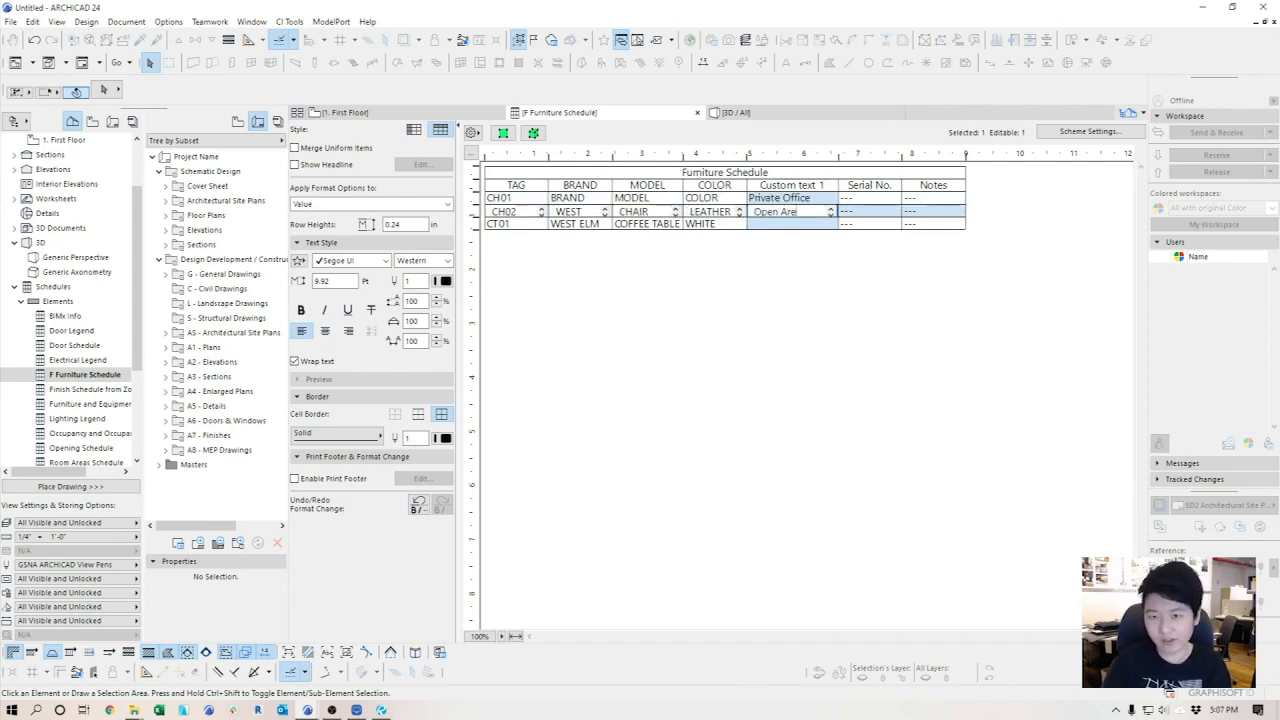
{"action": "left_click", "coordinate": [772, 225]}
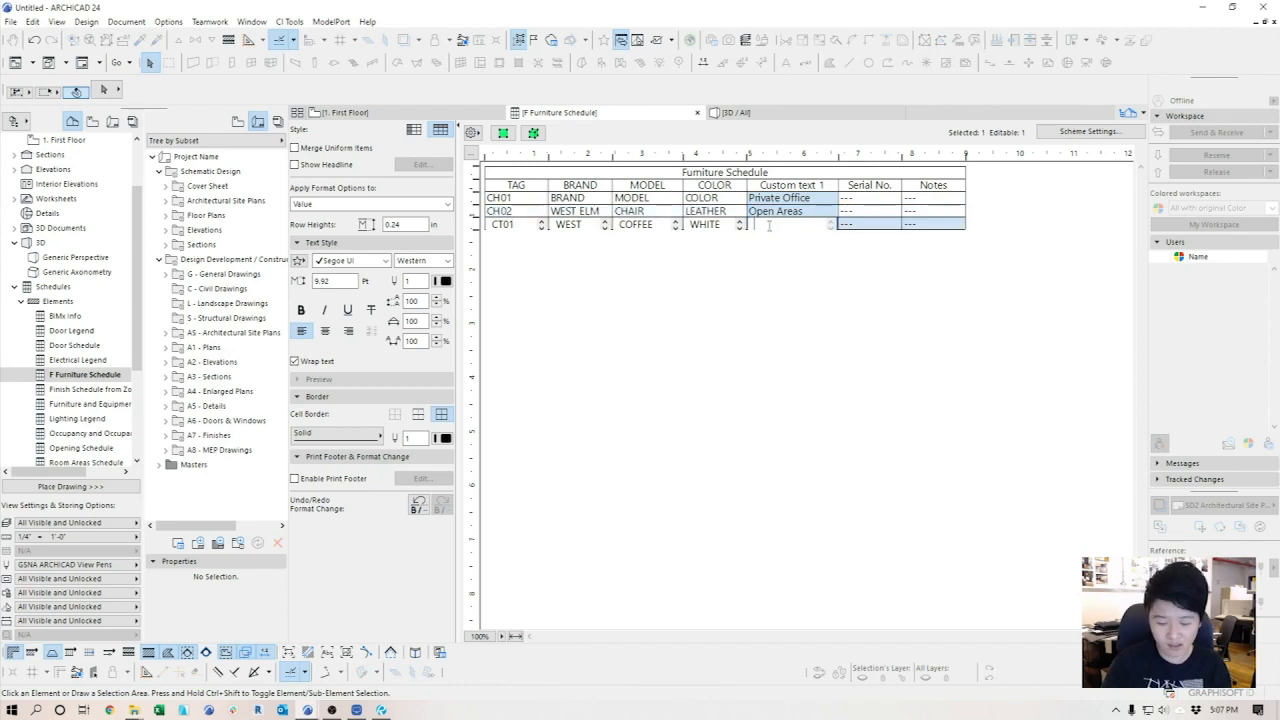
- Try to edit the Serial No. and Notes cells in the furniture schedule
{"action": "left_click", "coordinate": [856, 200]}
{"action": "left_click", "coordinate": [866, 223]}
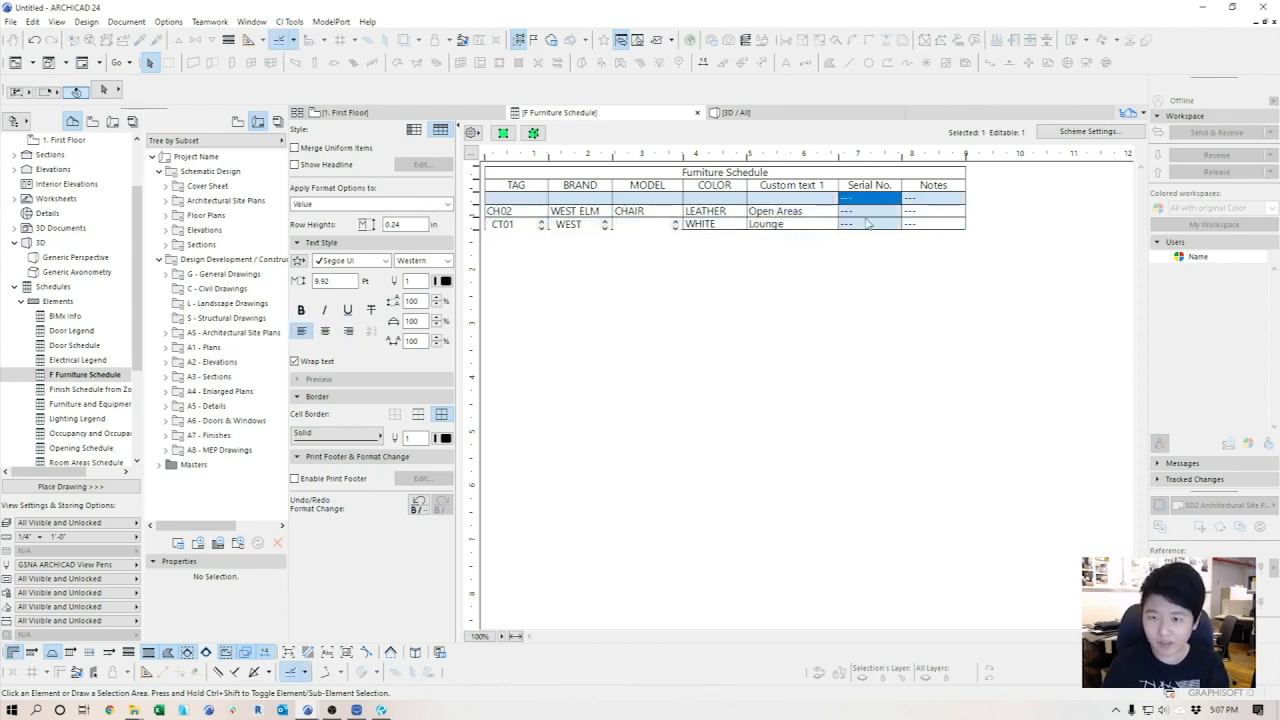
{"action": "left_click", "coordinate": [862, 201]}
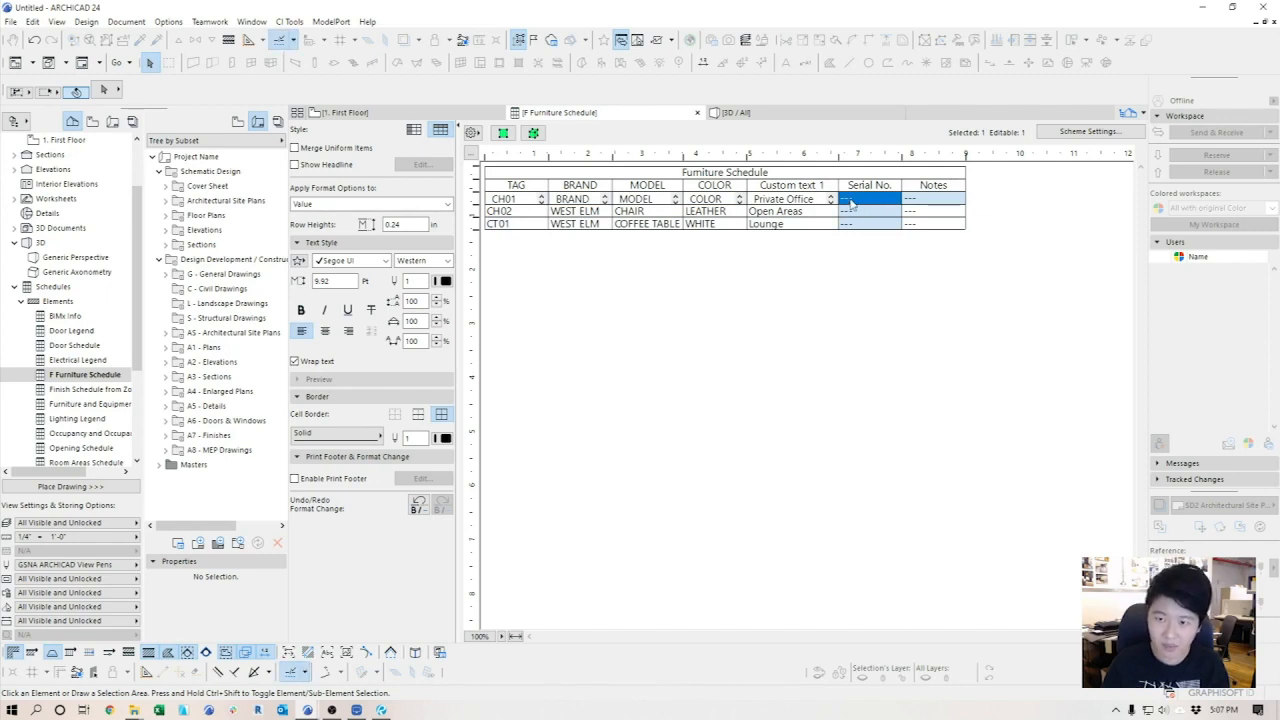
{"action": "left_click", "coordinate": [938, 202]}
{"action": "left_click", "coordinate": [874, 201]}
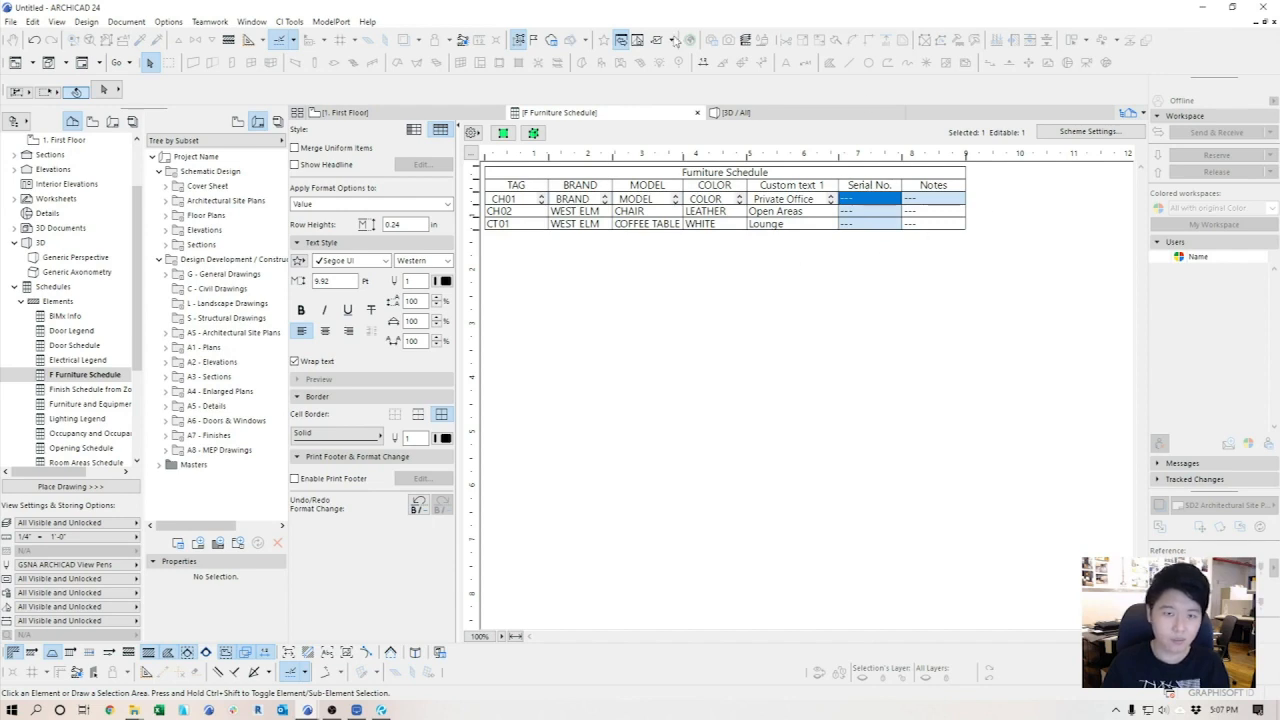
- Make the Product Info - Facilities Management property group available for all classifications
{"action": "left_click", "coordinate": [168, 21]}
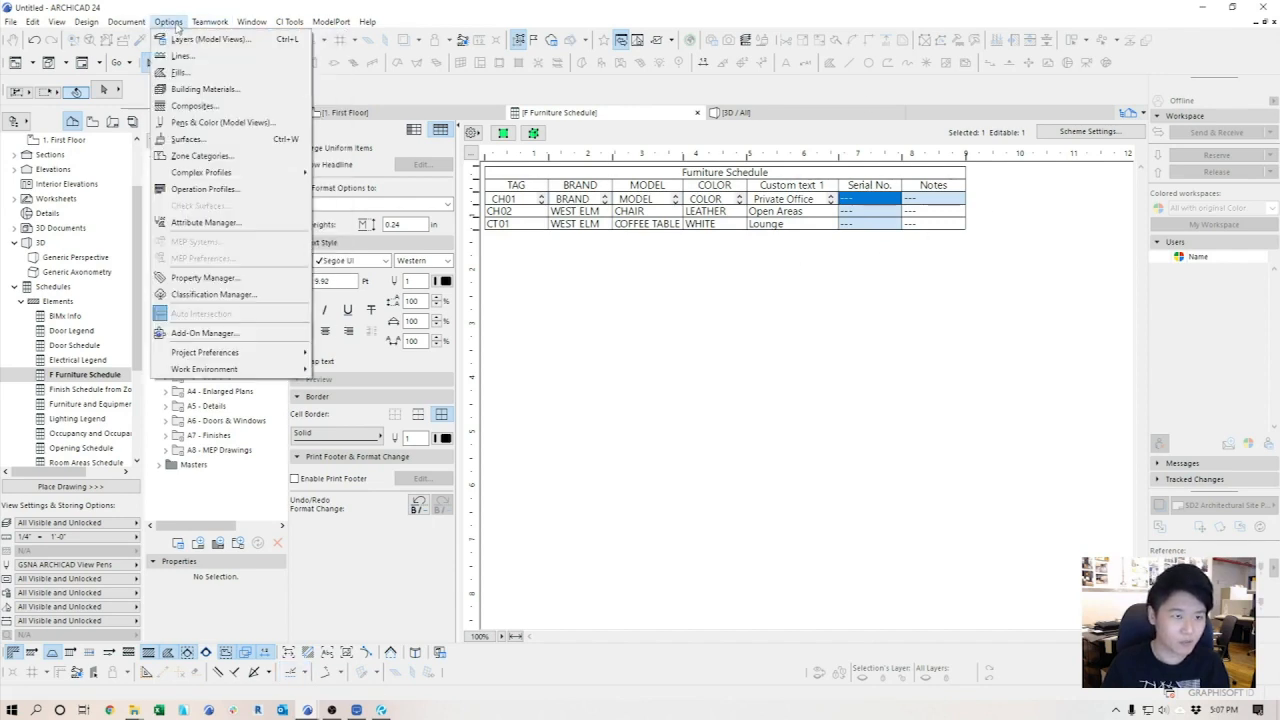
{"action": "left_click", "coordinate": [206, 278]}
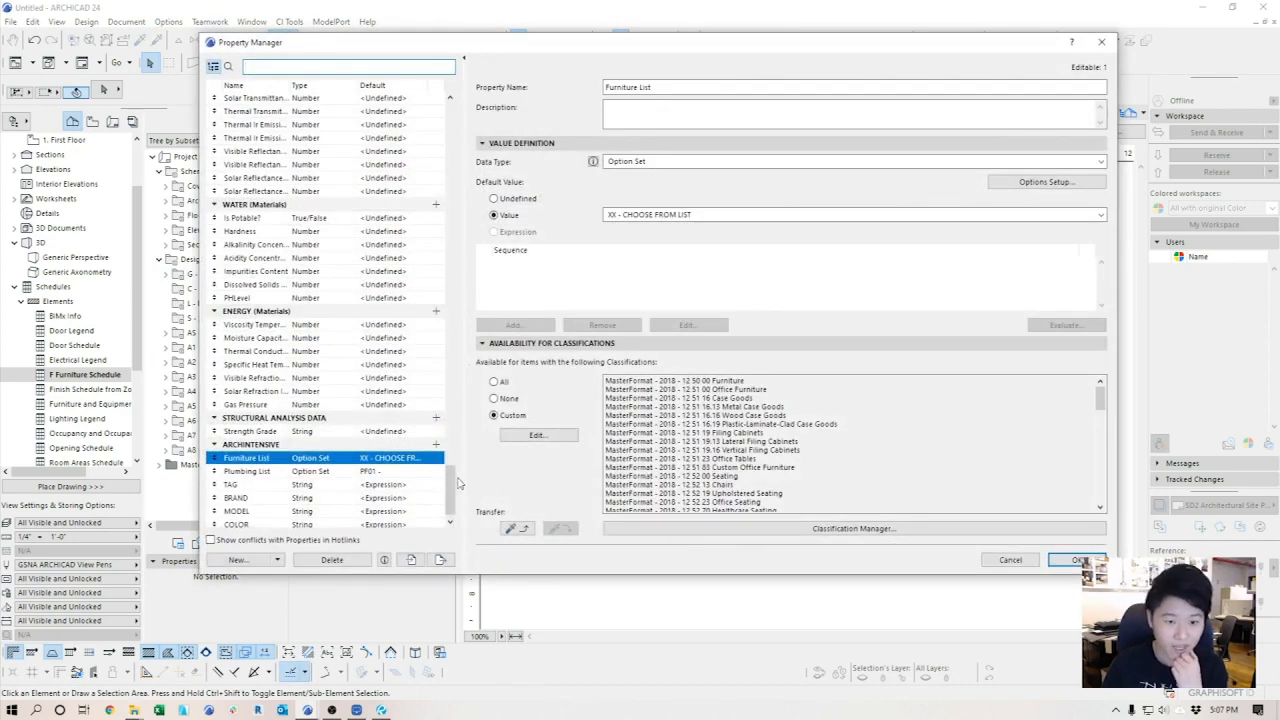
{"action": "left_click_drag", "start_coordinate": [452, 484], "coordinate": [454, 112]}
{"action": "left_click", "coordinate": [333, 193]}
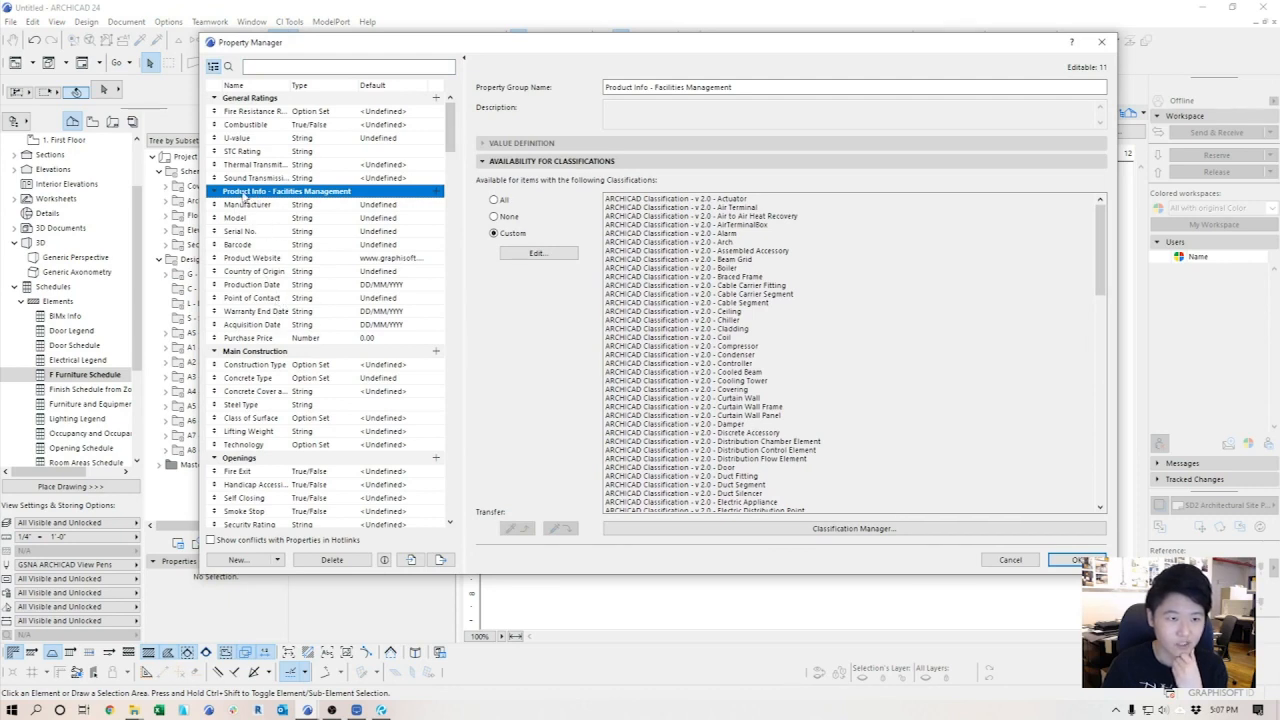
{"action": "left_click", "coordinate": [494, 201]}
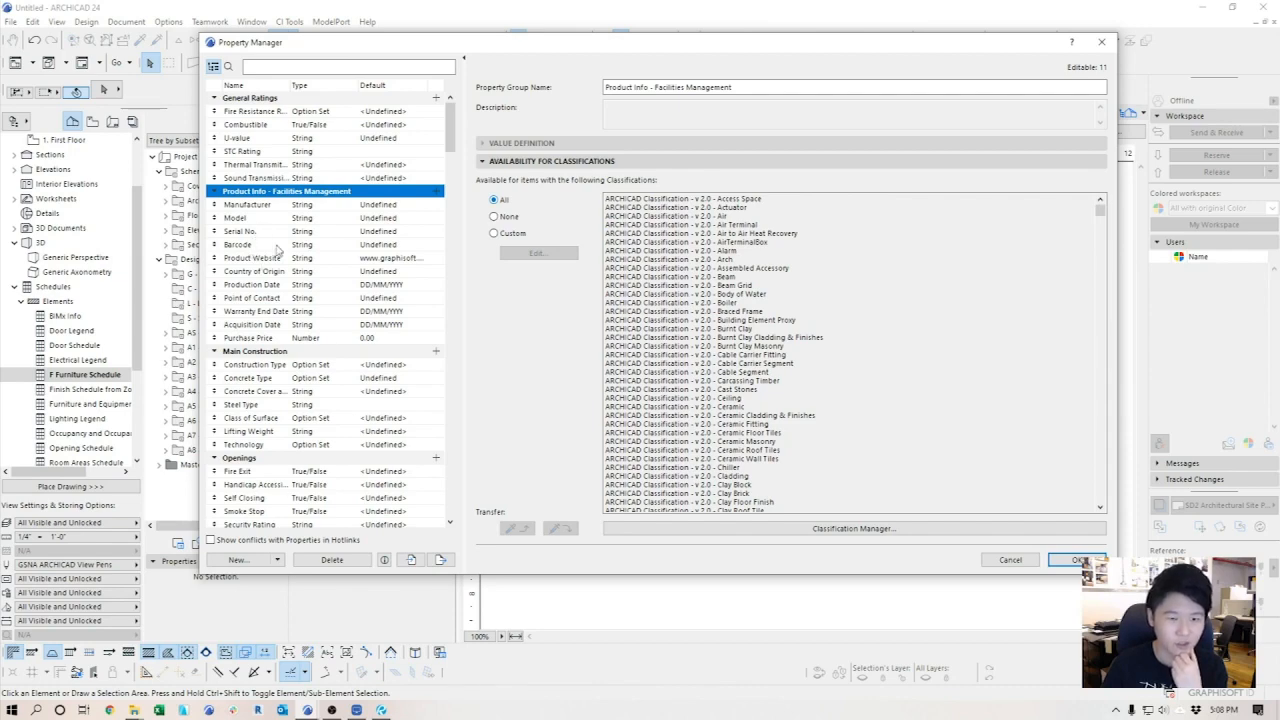
{"action": "left_click", "coordinate": [1074, 561]}
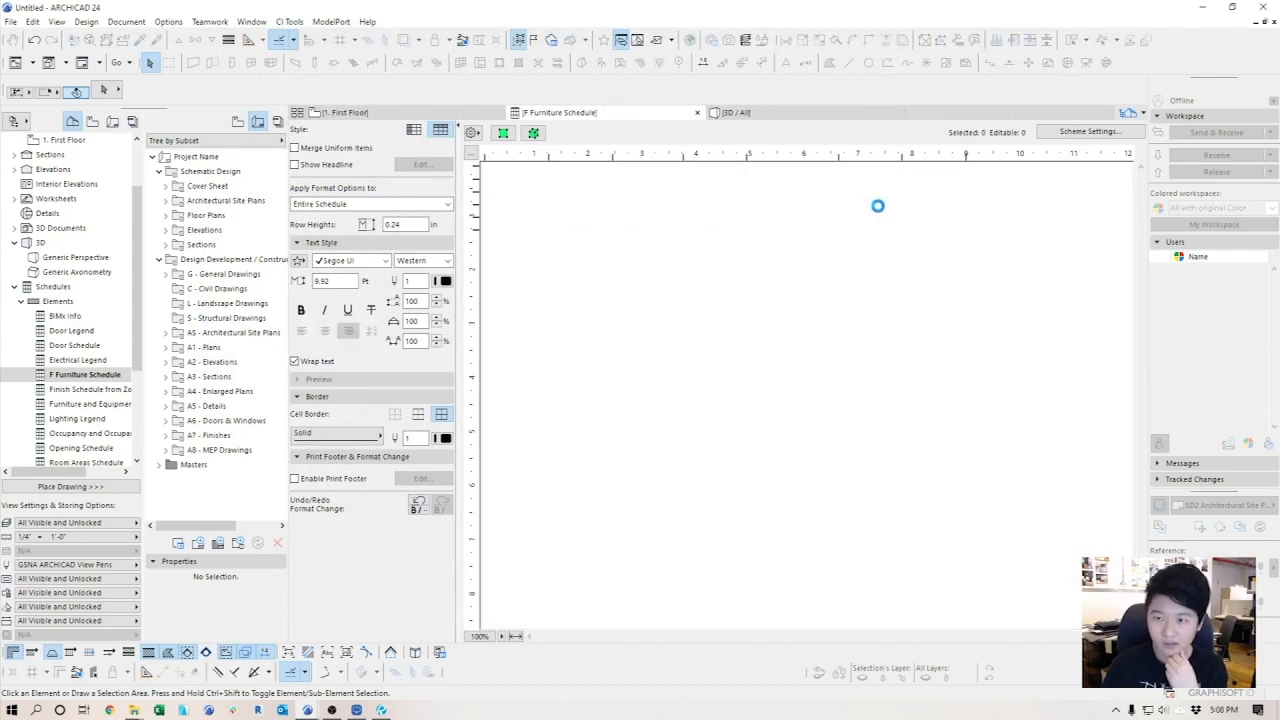
- Set the Serial No. of the CH01 row in the furniture schedule to 12345
{"action": "left_click", "coordinate": [875, 200]}
{"action": "left_click_drag", "start_coordinate": [844, 199], "coordinate": [938, 199]}
{"action": "type", "text": "12345"}
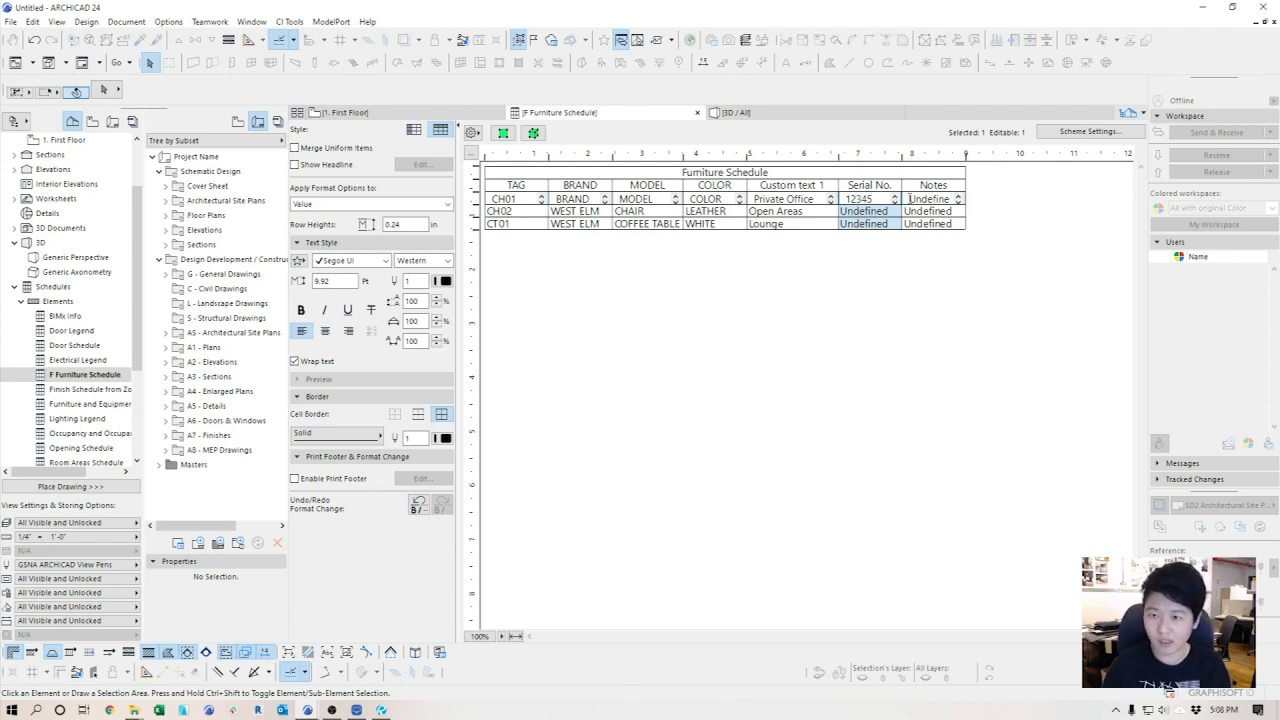
{"action": "left_click", "coordinate": [912, 199]}
{"action": "left_click", "coordinate": [921, 302]}
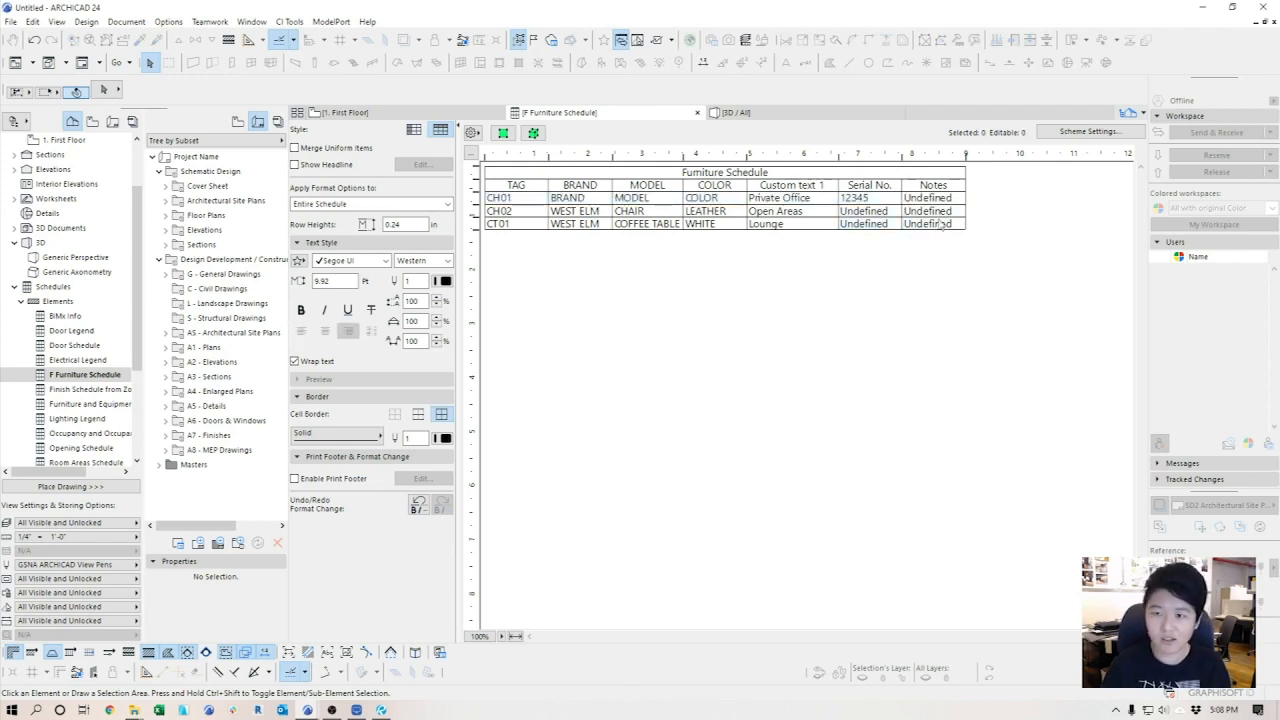
- Set the default value of the Barcode property to a dash (-) in the Property Manager
{"action": "left_click", "coordinate": [127, 22]}
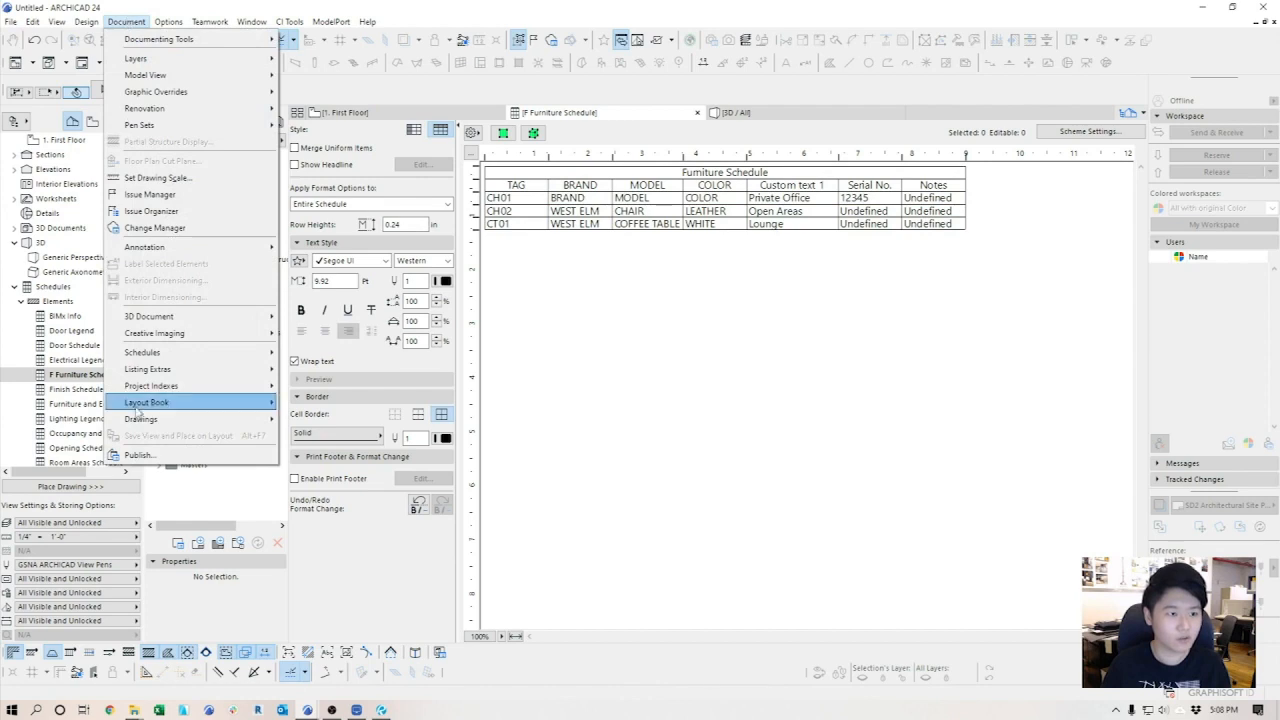
{"action": "mouse_move", "coordinate": [168, 22]}
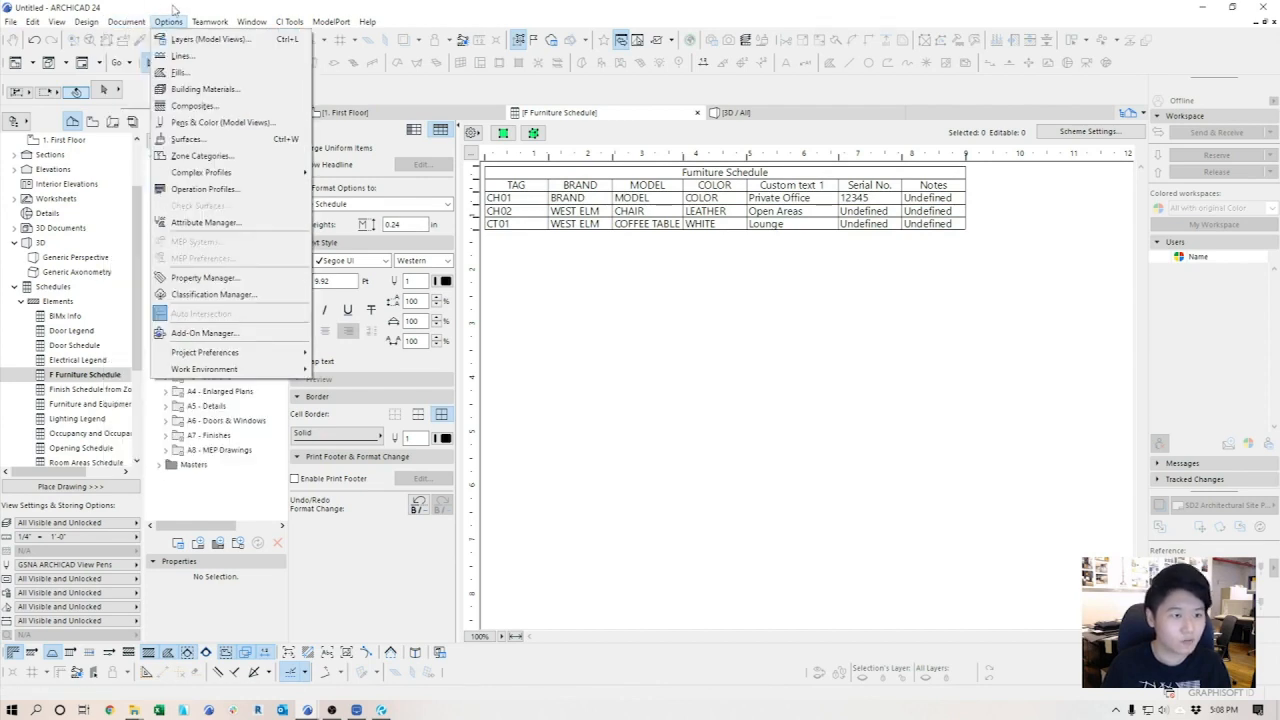
{"action": "left_click", "coordinate": [207, 281]}
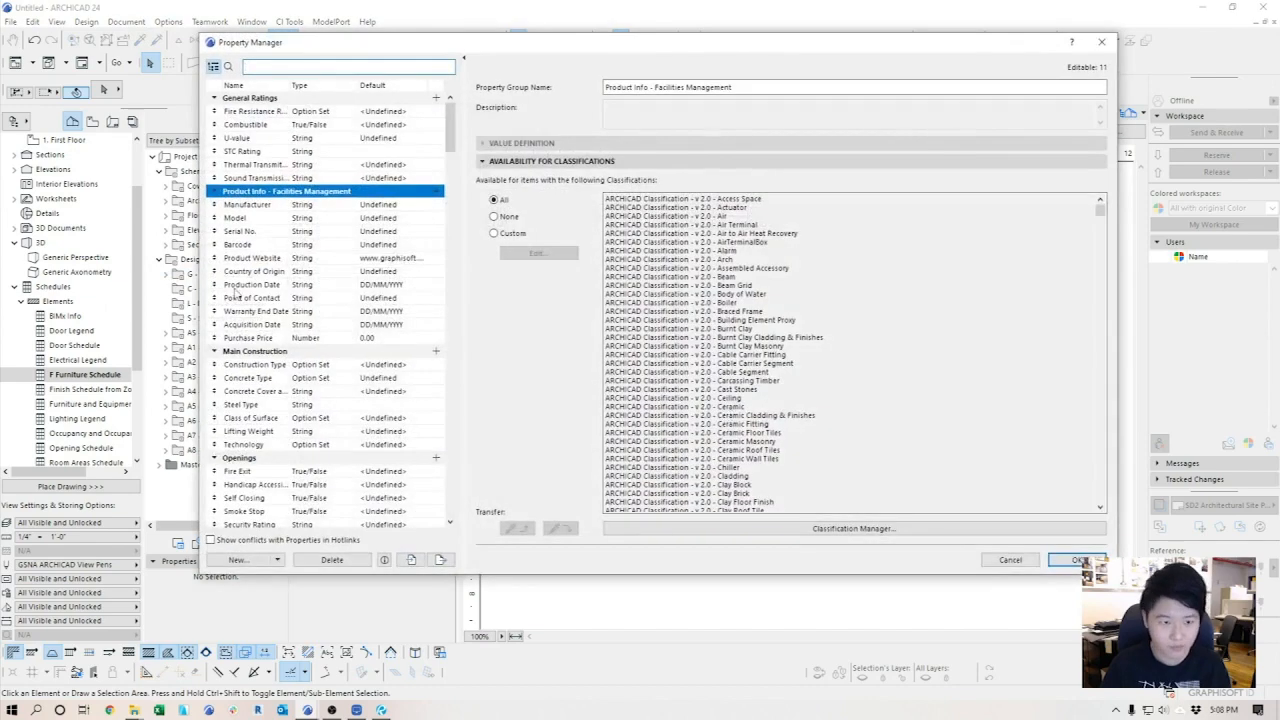
{"action": "left_click", "coordinate": [238, 245]}
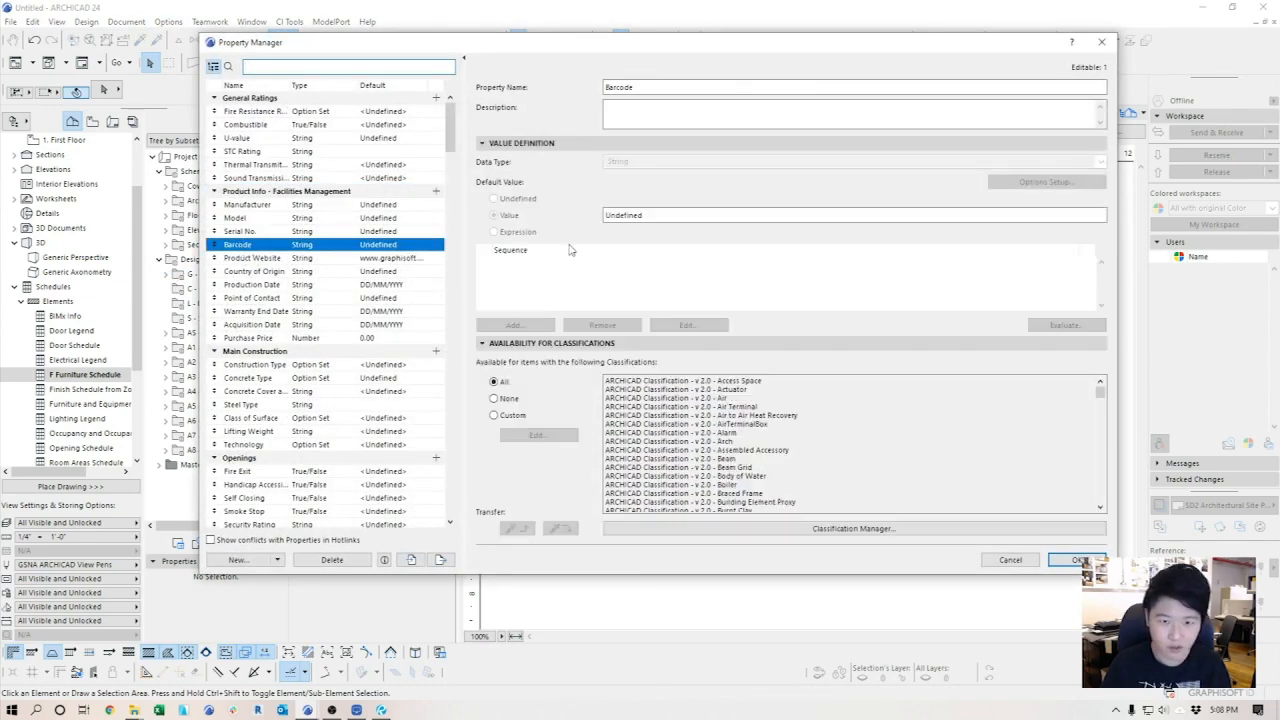
{"action": "left_click", "coordinate": [688, 214]}
{"action": "key", "text": "ctrl+a"}
{"action": "type", "text": "-"}
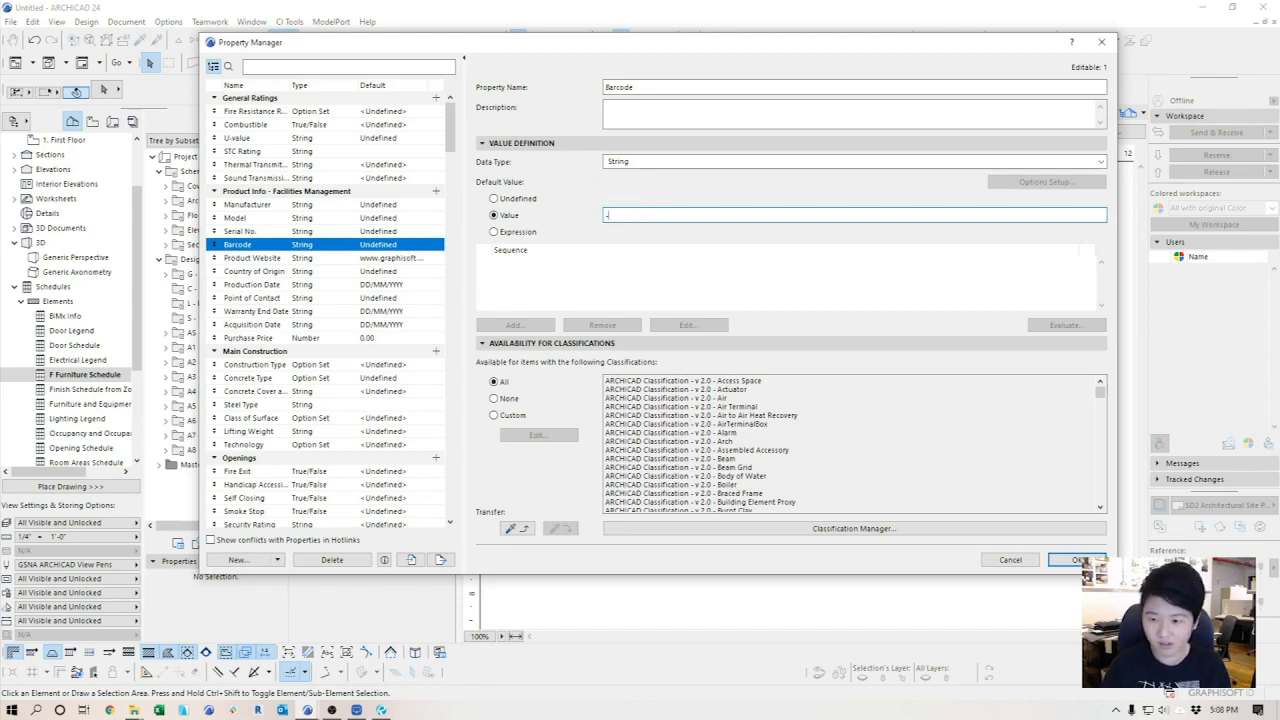
{"action": "left_click", "coordinate": [1075, 561]}
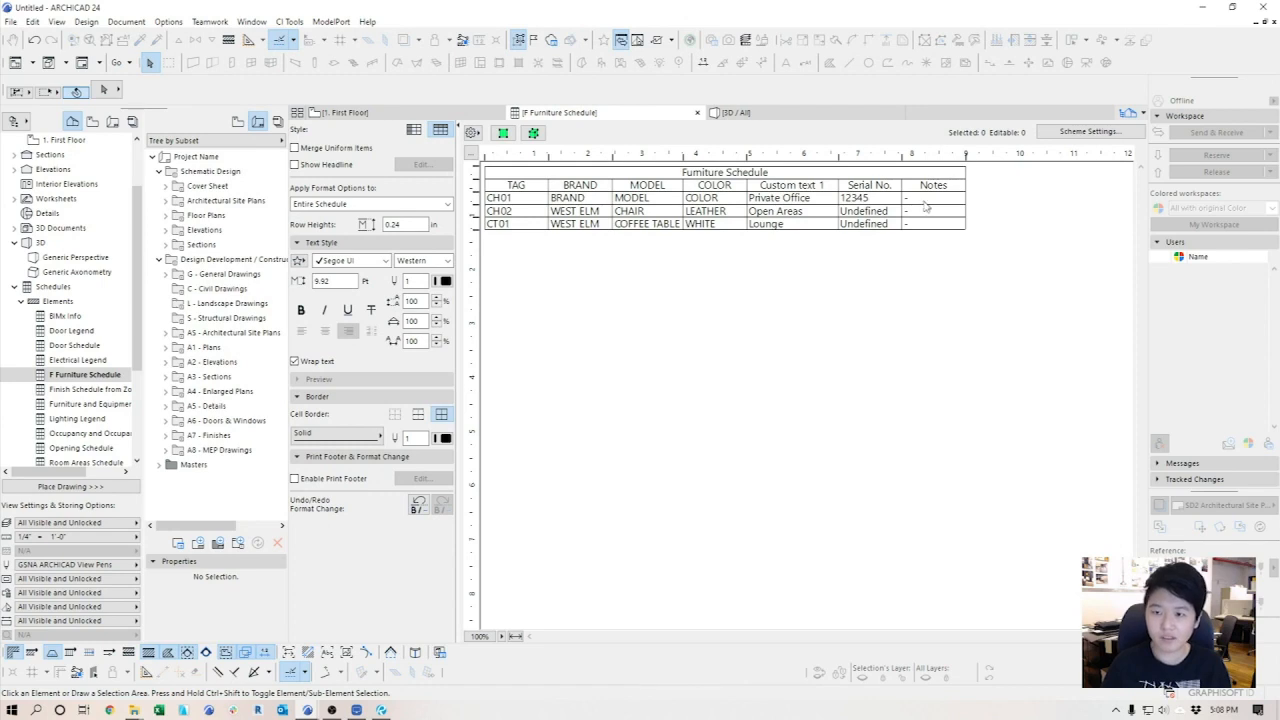
- Set the Serial No. in the furniture schedule to 0000 for the CH02 row and 9876 for the CT01 row
{"action": "left_click", "coordinate": [850, 212]}
{"action": "left_click", "coordinate": [850, 212]}
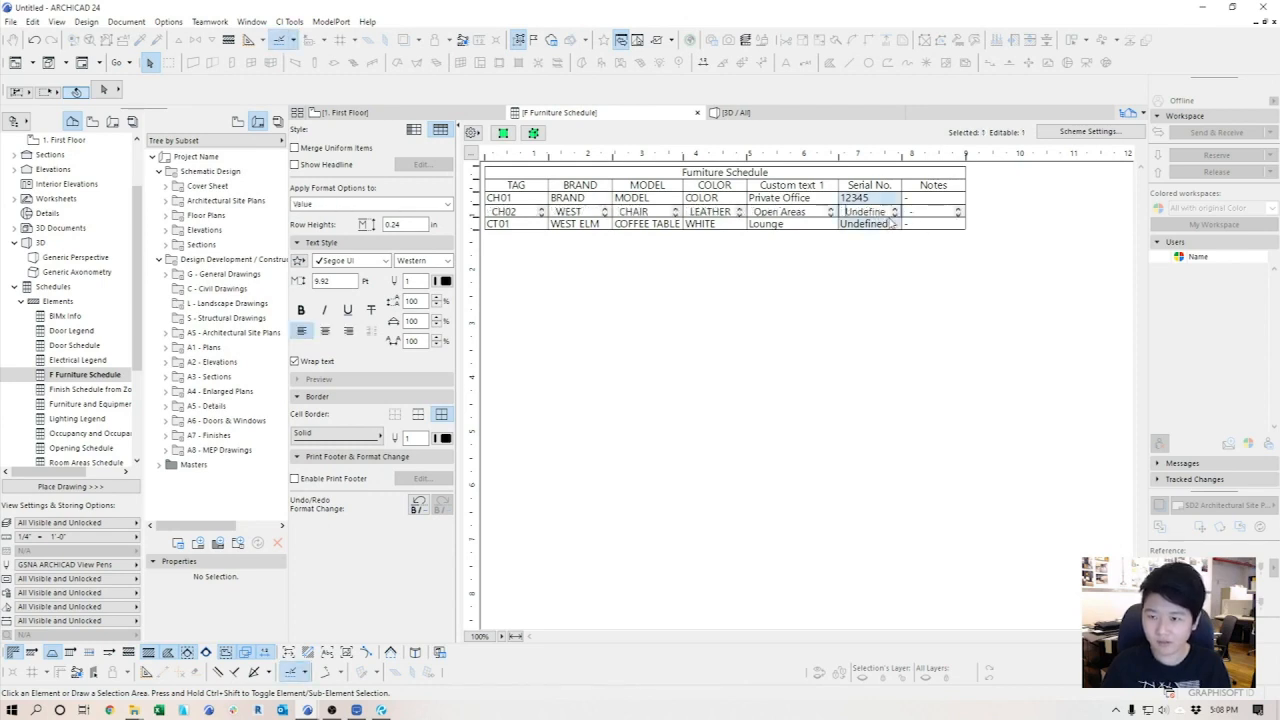
{"action": "type", "text": "0001"}
{"action": "left_click", "coordinate": [873, 226]}
{"action": "left_click", "coordinate": [873, 226]}
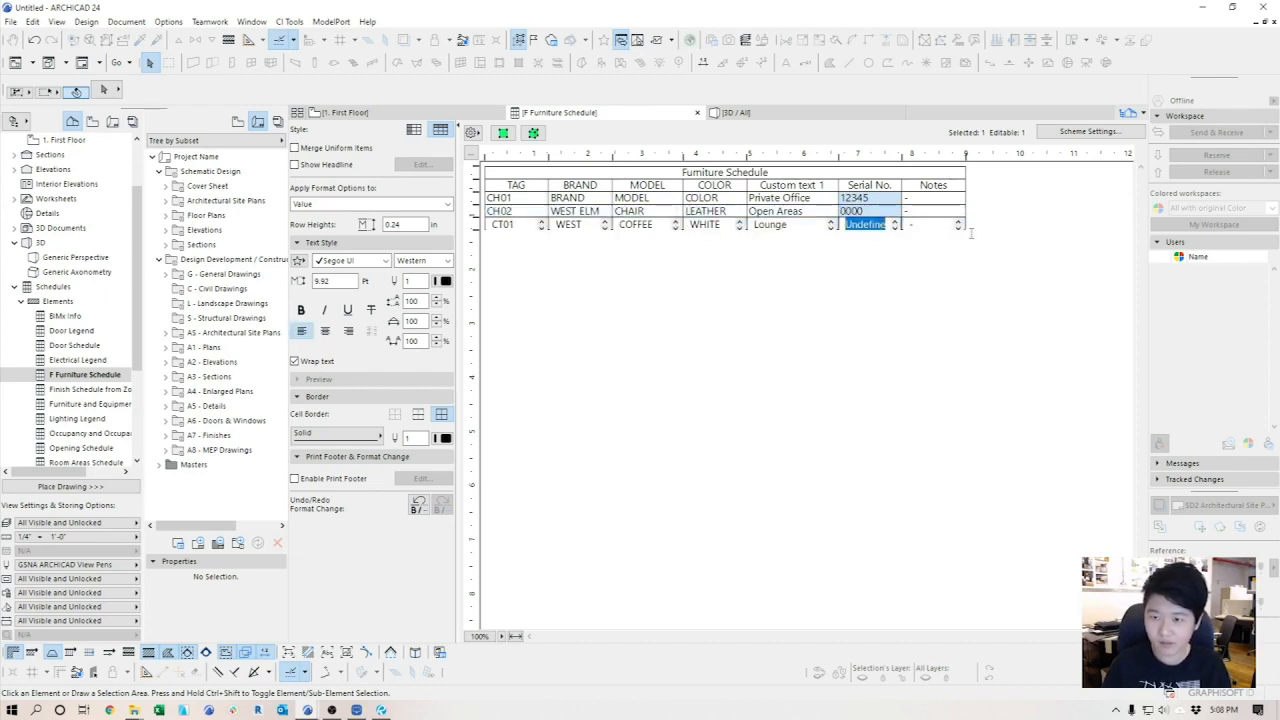
{"action": "type", "text": "987"}
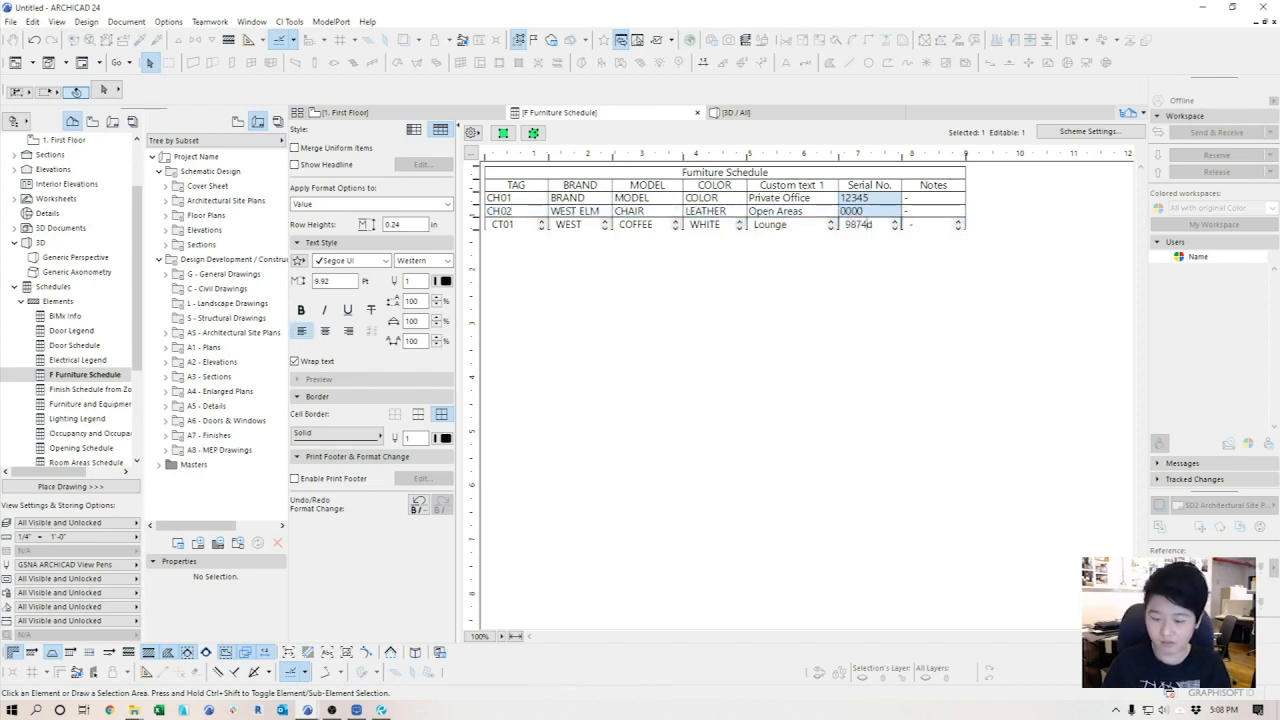
{"action": "type", "text": "4"}
{"action": "key", "text": "BackSpace"}
{"action": "type", "text": "6"}
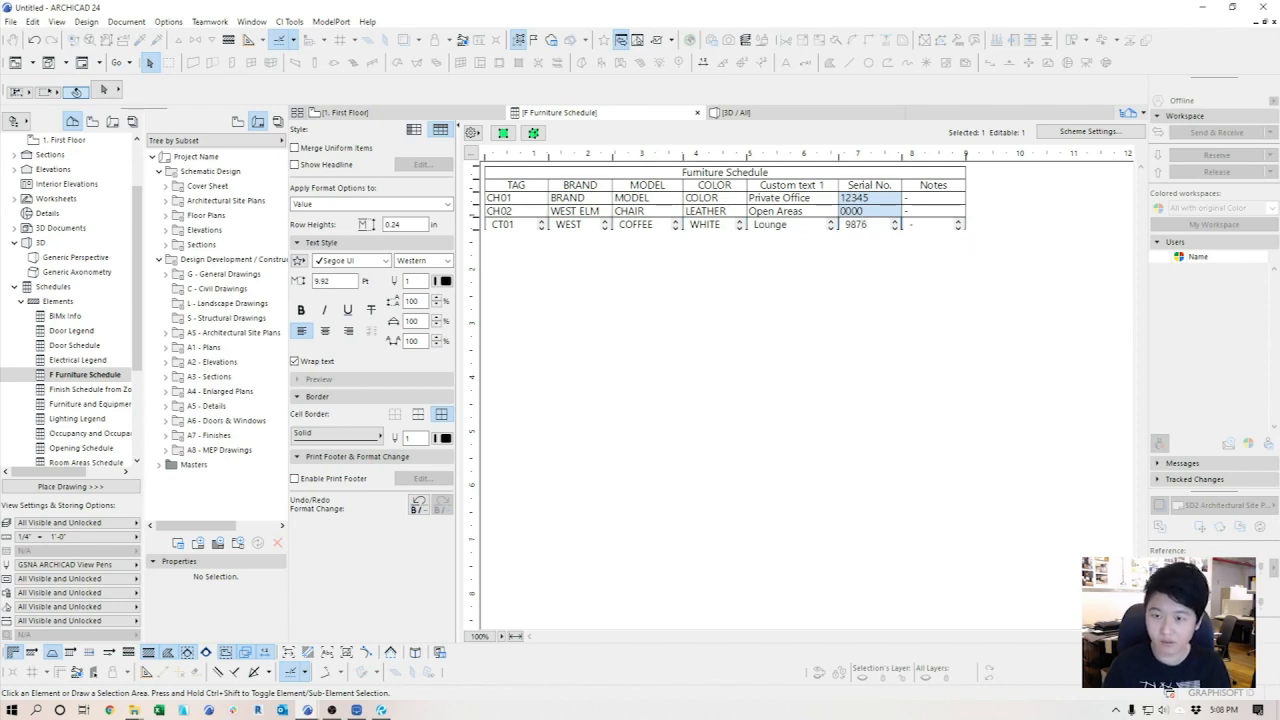
{"action": "left_click", "coordinate": [895, 308]}
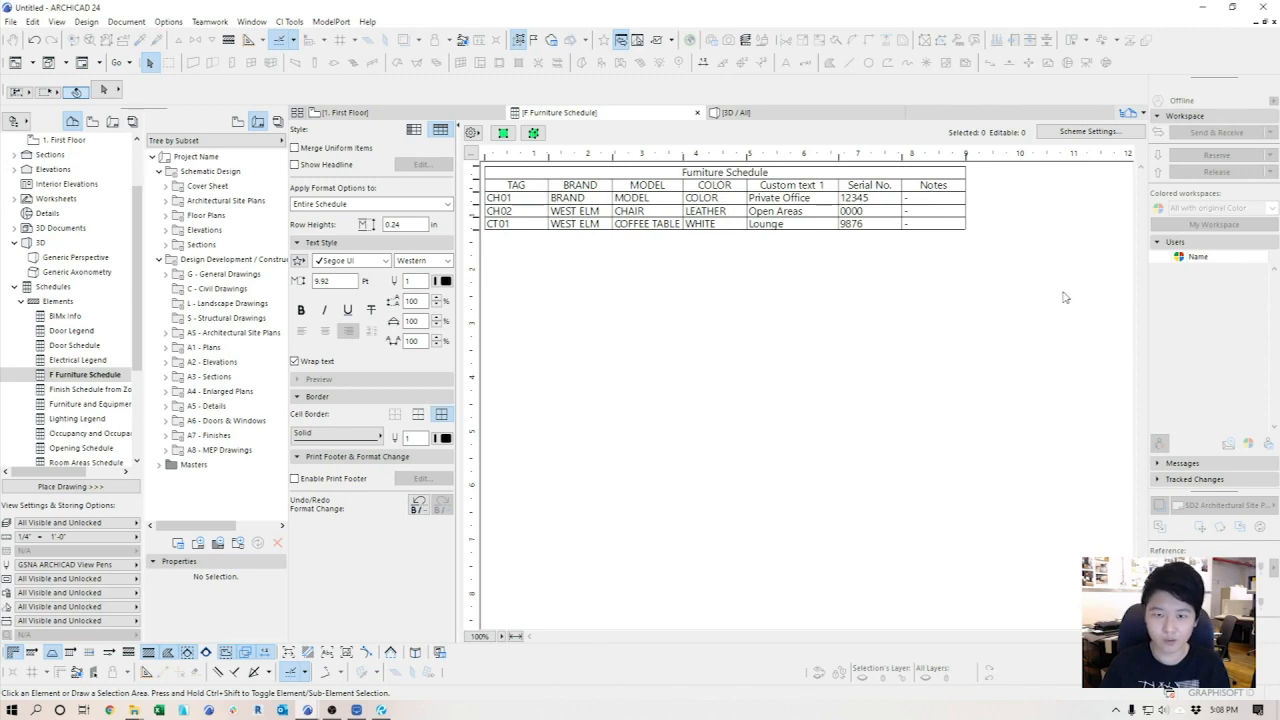
- On the first floor plan, drag a copy of the CH02 armchair to the open side of the coffee table, opposite its CT01 label
{"action": "left_click", "coordinate": [350, 113]}
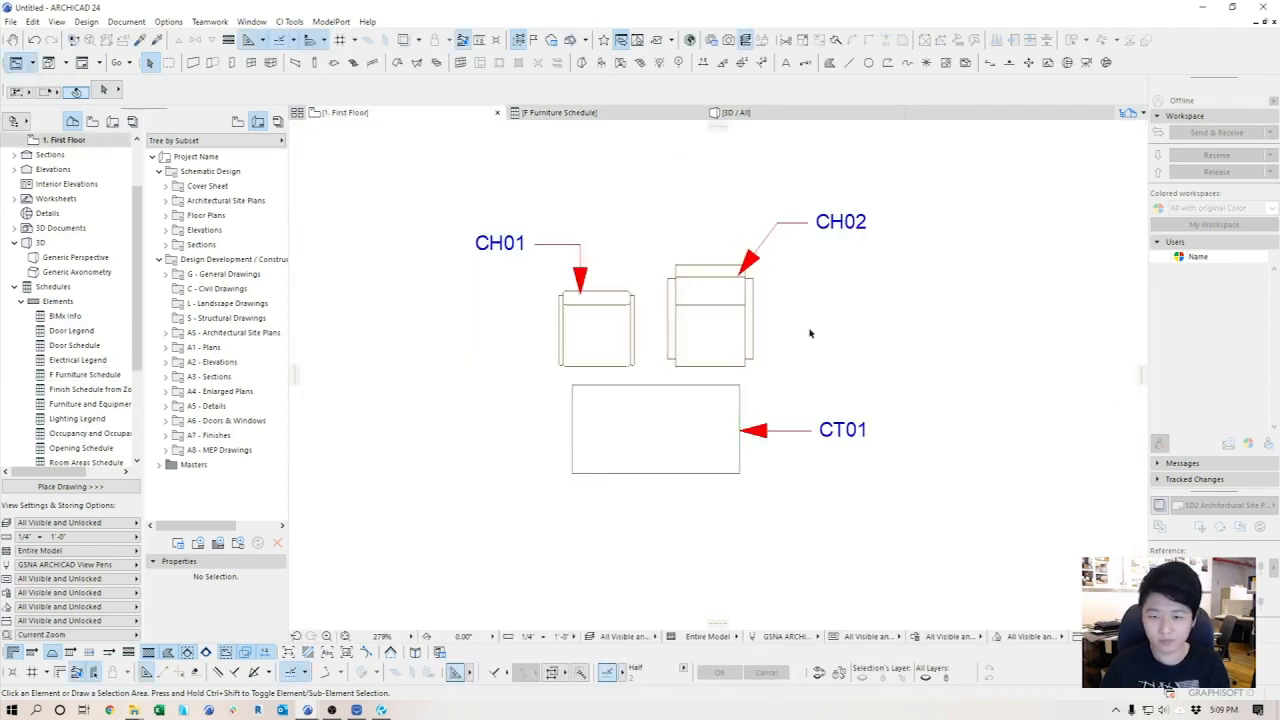
{"action": "scroll", "coordinate": [808, 337], "scroll_direction": "down", "scroll_amount": 4}
{"action": "left_click", "coordinate": [752, 287]}
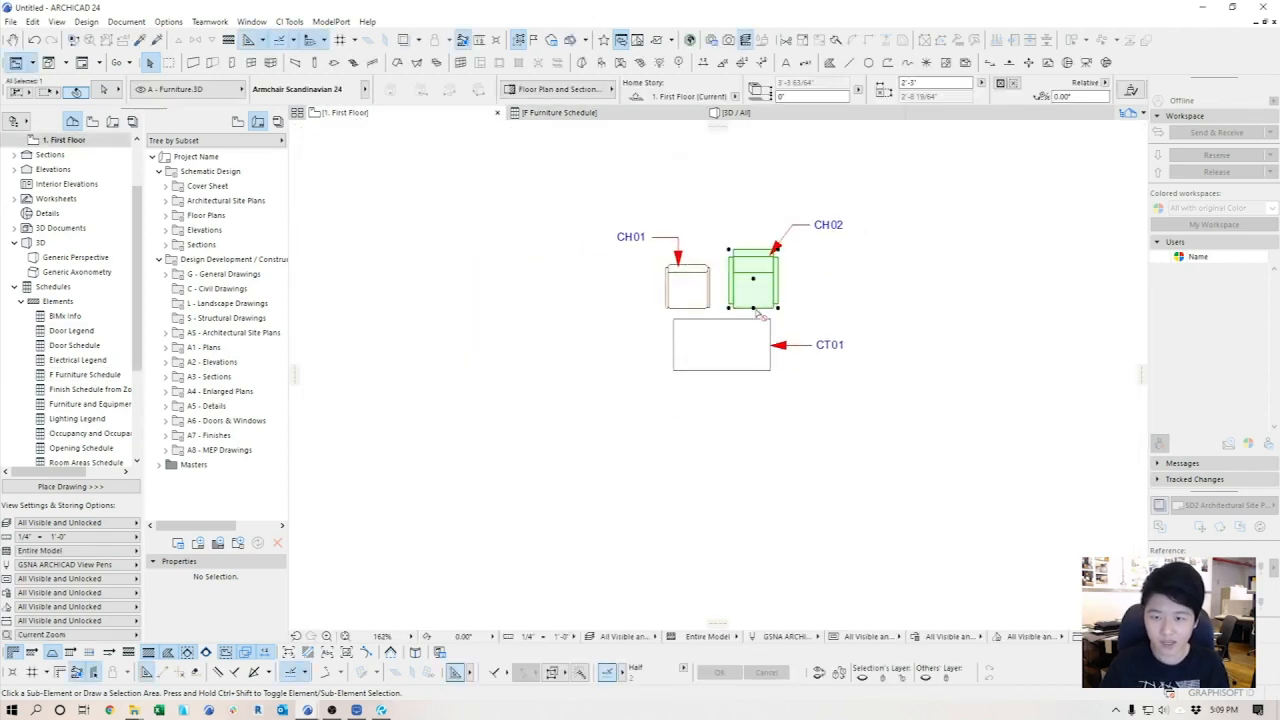
{"action": "key", "text": "ctrl+shift+d"}
{"action": "left_click", "coordinate": [753, 308]}
{"action": "left_click", "coordinate": [640, 343]}
- Rotate the copied CH02 armchair a quarter turn counterclockwise so that it faces the coffee table
{"action": "key", "text": "ctrl+e"}
{"action": "left_click", "coordinate": [640, 343]}
{"action": "left_click", "coordinate": [738, 343]}
{"action": "left_click", "coordinate": [641, 189]}
- Move the copied armchair closer to the short edge of the coffee table
{"action": "scroll", "coordinate": [600, 375], "scroll_direction": "up", "scroll_amount": 4}
{"action": "left_click", "coordinate": [617, 345]}
{"action": "left_click", "coordinate": [645, 344]}
{"action": "left_click", "coordinate": [654, 446]}
{"action": "scroll", "coordinate": [643, 276], "scroll_direction": "down", "scroll_amount": 2}
{"action": "middle_click_drag", "start_coordinate": [643, 280], "coordinate": [648, 327]}
- Transfer all settings from the CH01 armchair to the copied armchair beside the coffee table
{"action": "left_click", "coordinate": [690, 295], "text": "alt"}
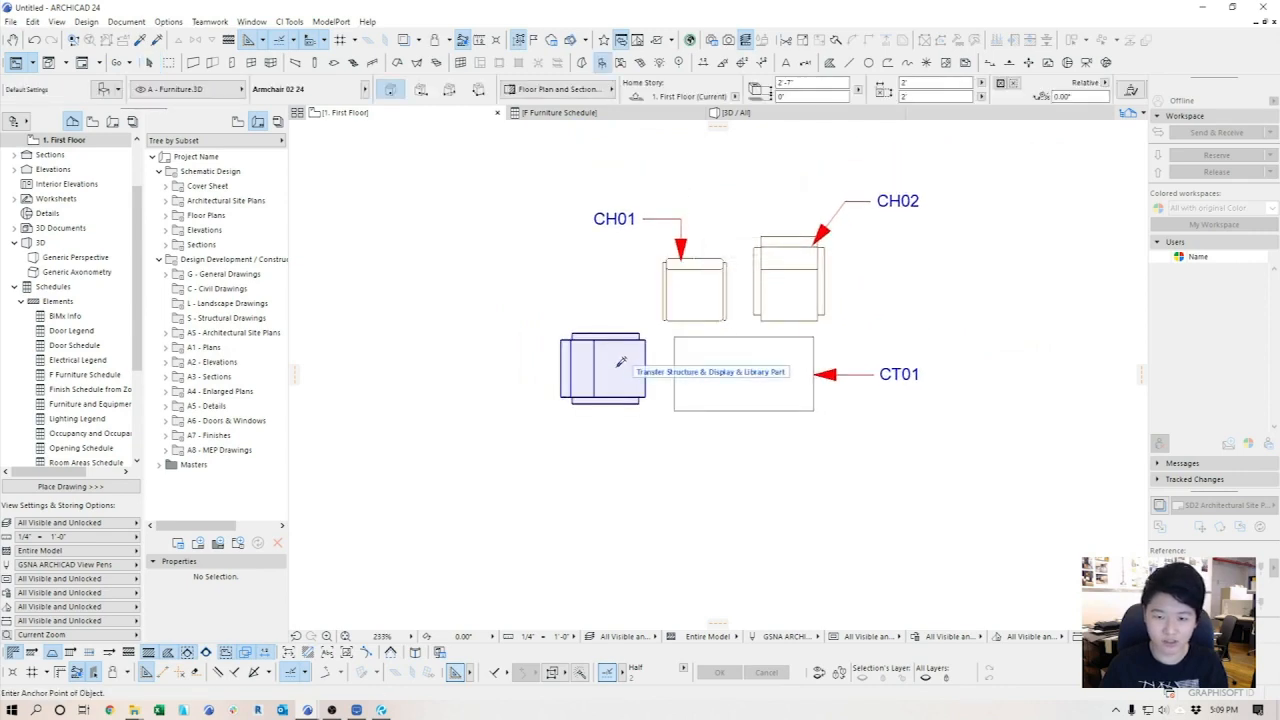
{"action": "left_click", "coordinate": [656, 374]}
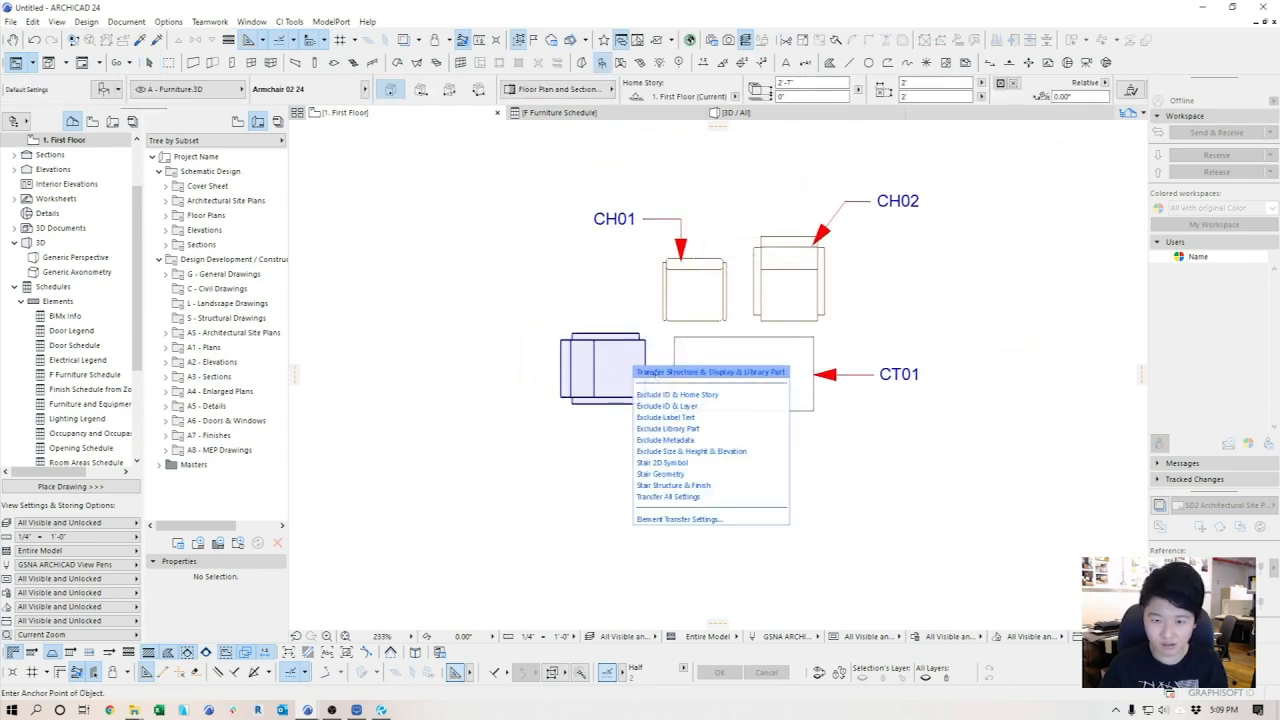
{"action": "left_click", "coordinate": [665, 497]}
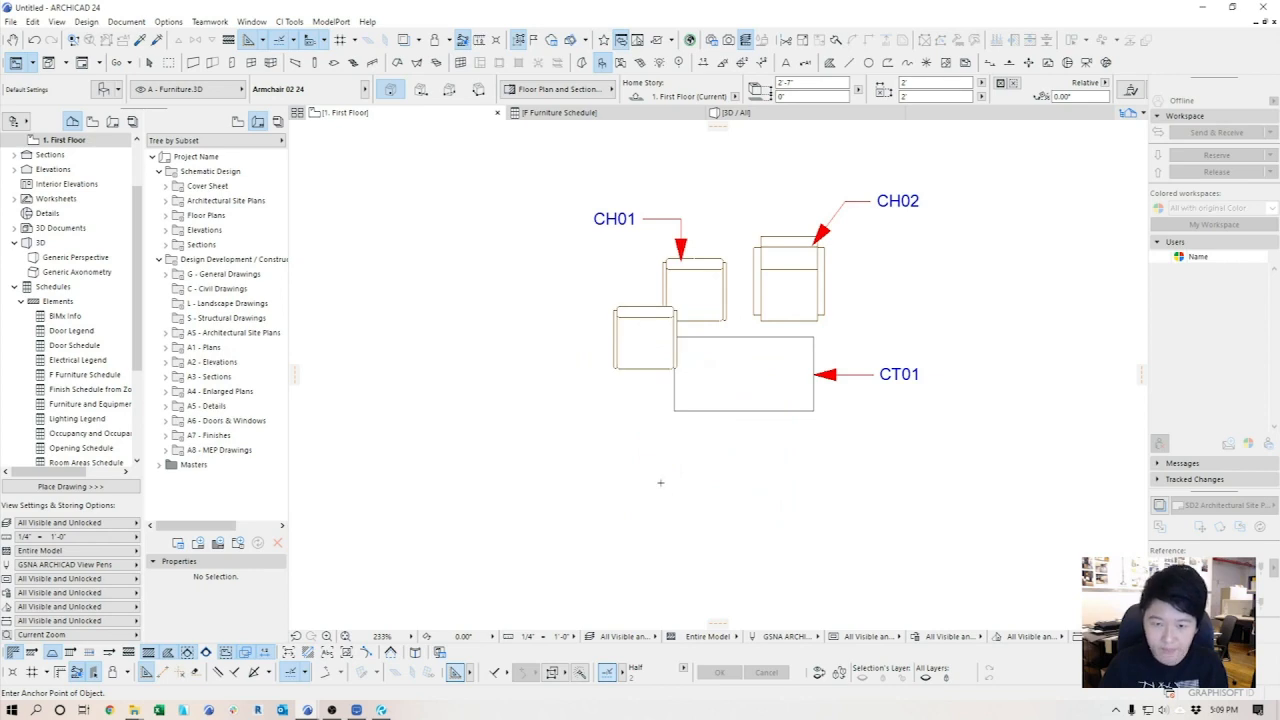
- Rotate the copied CH01 armchair 90° counterclockwise about the midpoint of its front edge to face the coffee table
{"action": "left_click", "coordinate": [650, 366]}
{"action": "key", "text": "ctrl+e"}
{"action": "left_click", "coordinate": [651, 375]}
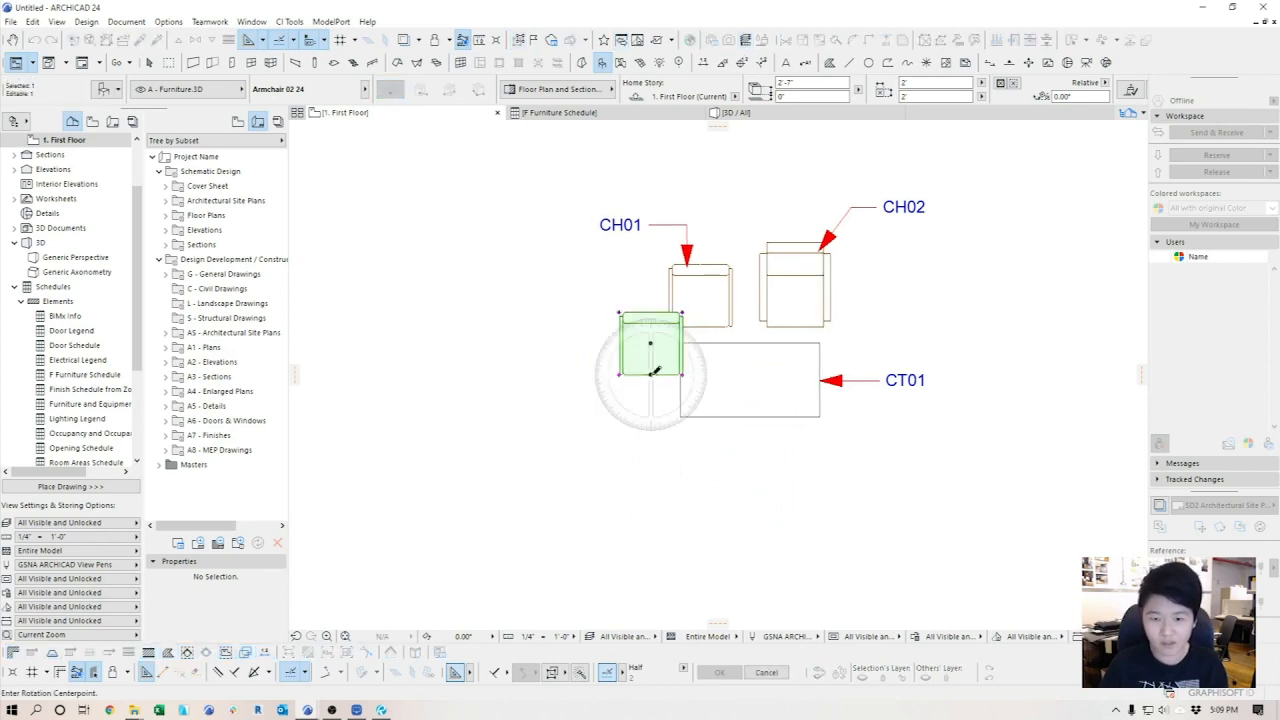
{"action": "left_click", "coordinate": [721, 375]}
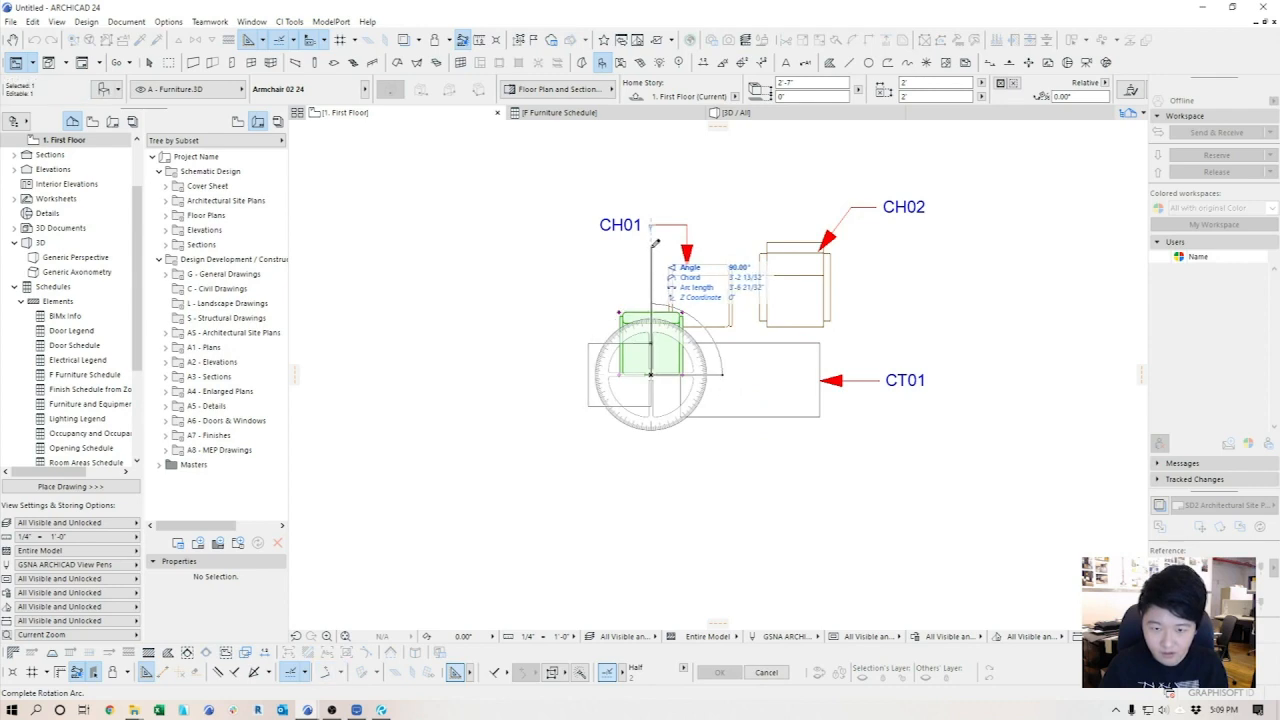
{"action": "left_click", "coordinate": [656, 243]}
{"action": "key", "text": "Escape"}
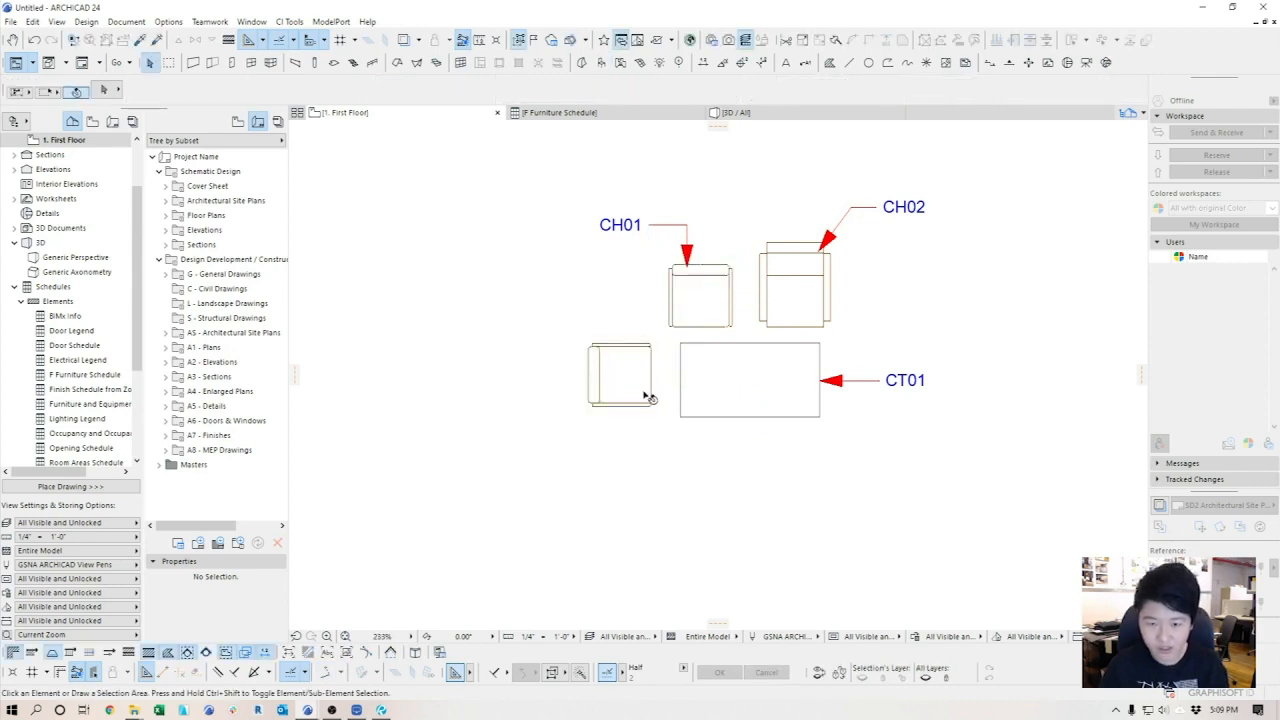
{"action": "scroll", "coordinate": [583, 350], "scroll_direction": "up", "scroll_amount": 3}
{"action": "scroll", "coordinate": [553, 353], "scroll_direction": "down", "scroll_amount": 3}
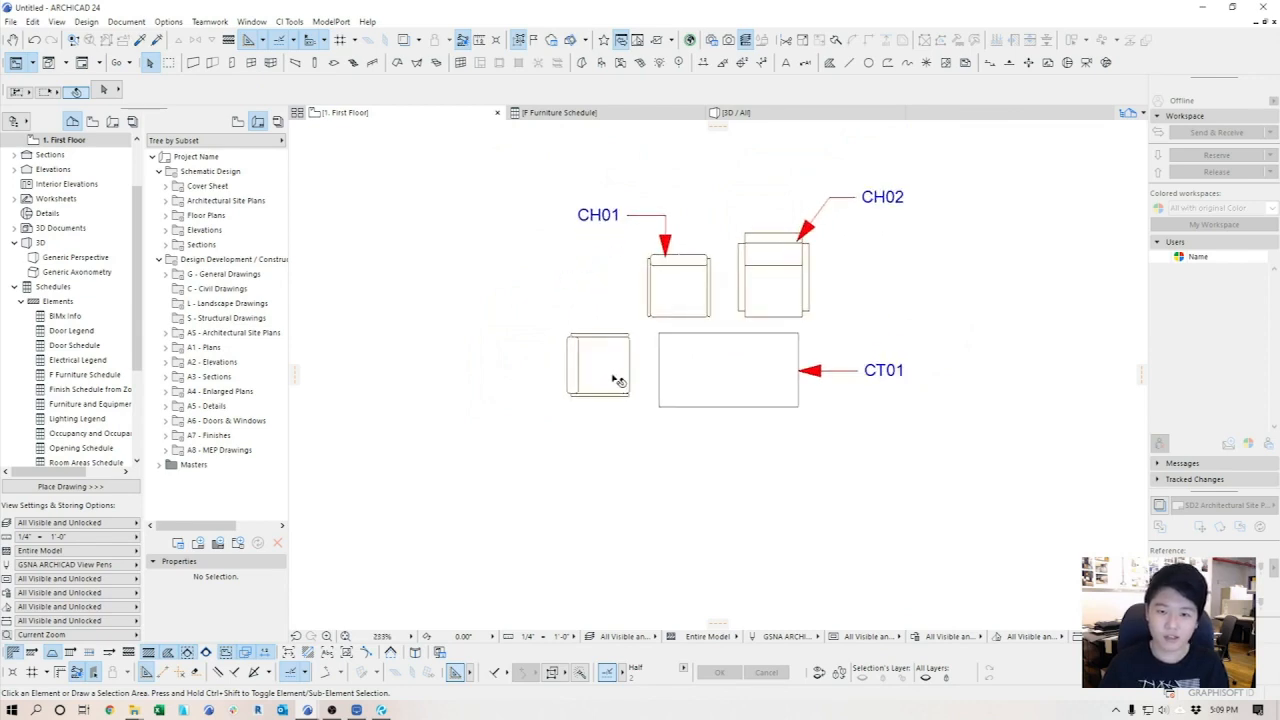
- Attach a leader label to the back corner of the rotated armchair, with its text beyond the chair's outer side
{"action": "left_click", "coordinate": [572, 333]}
{"action": "left_click", "coordinate": [566, 303]}
{"action": "left_click", "coordinate": [547, 303]}
{"action": "middle_click_drag", "start_coordinate": [557, 351], "coordinate": [515, 334]}
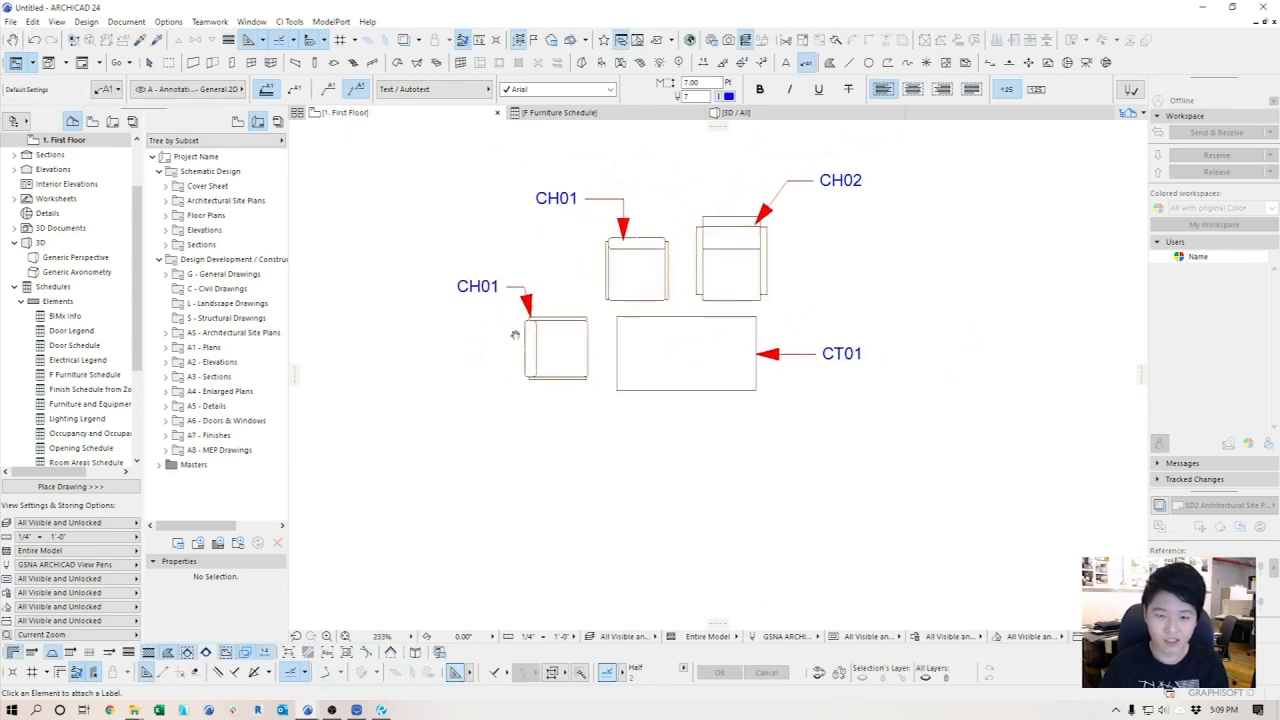
- Turn on Merge Uniform Items for the furniture schedule and return to the first floor plan
{"action": "left_click", "coordinate": [594, 113]}
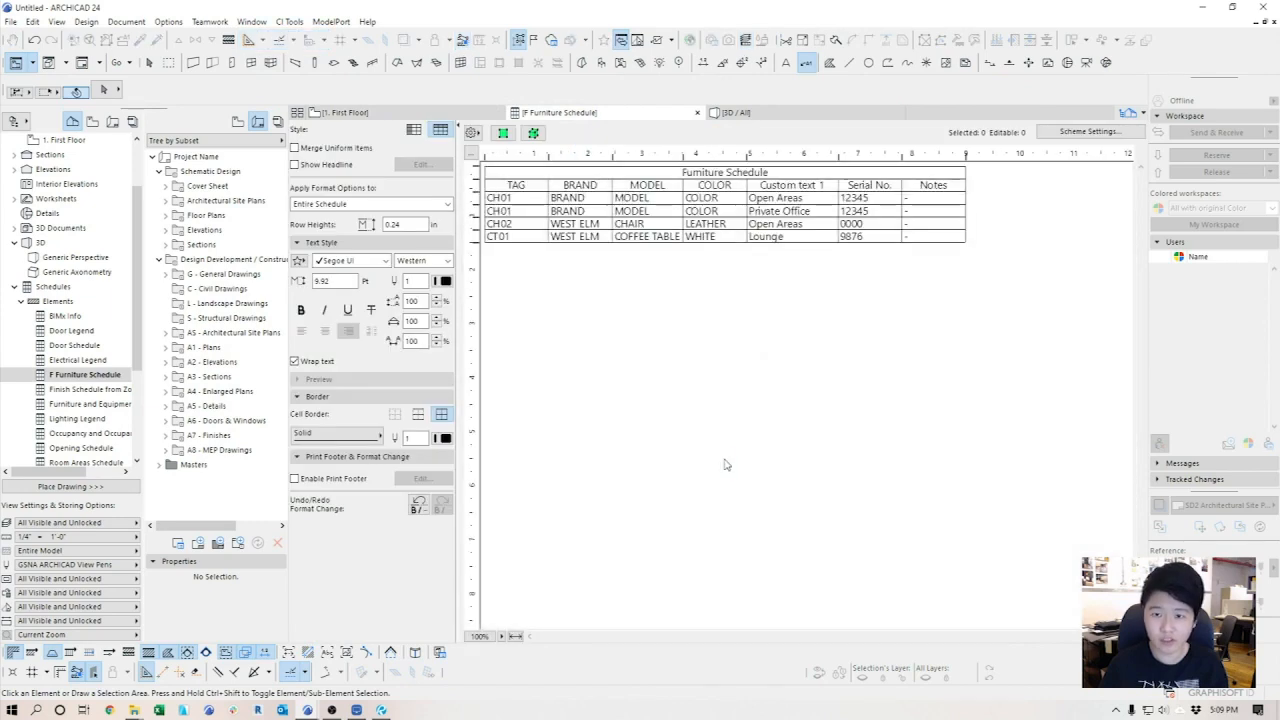
{"action": "left_click", "coordinate": [295, 148]}
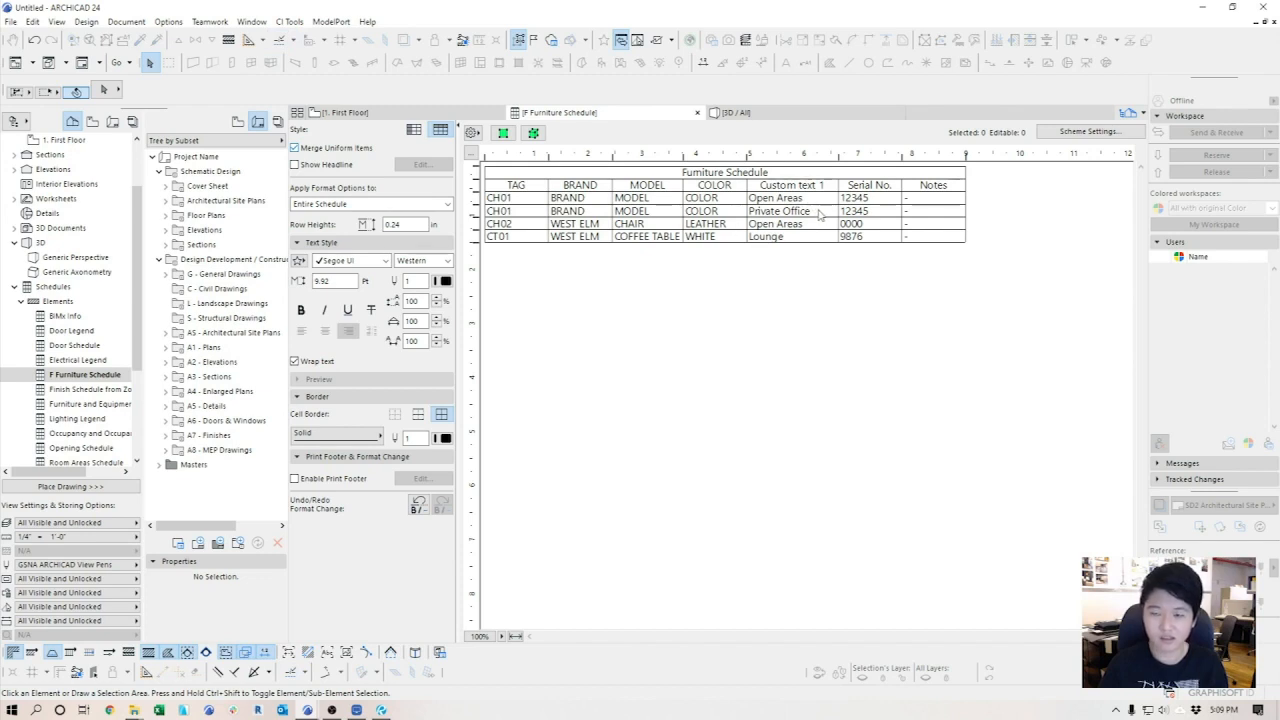
{"action": "left_click", "coordinate": [400, 114]}
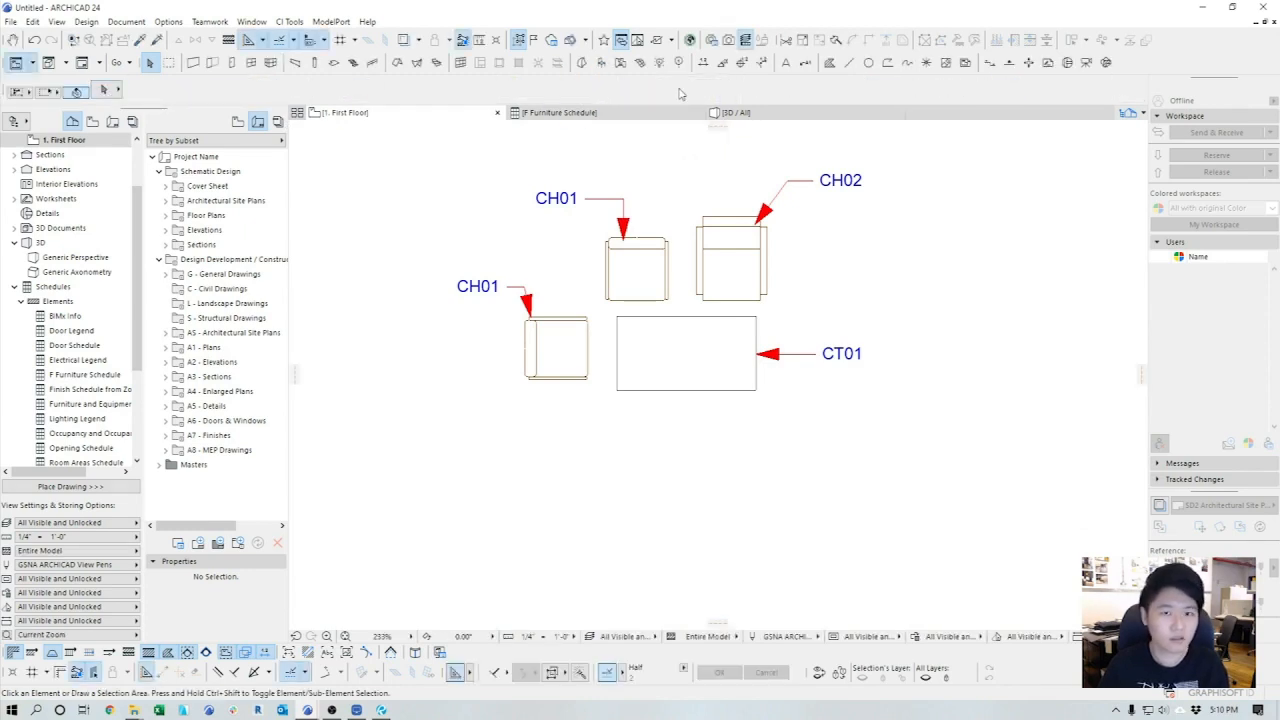
{"action": "left_click", "coordinate": [601, 62]}
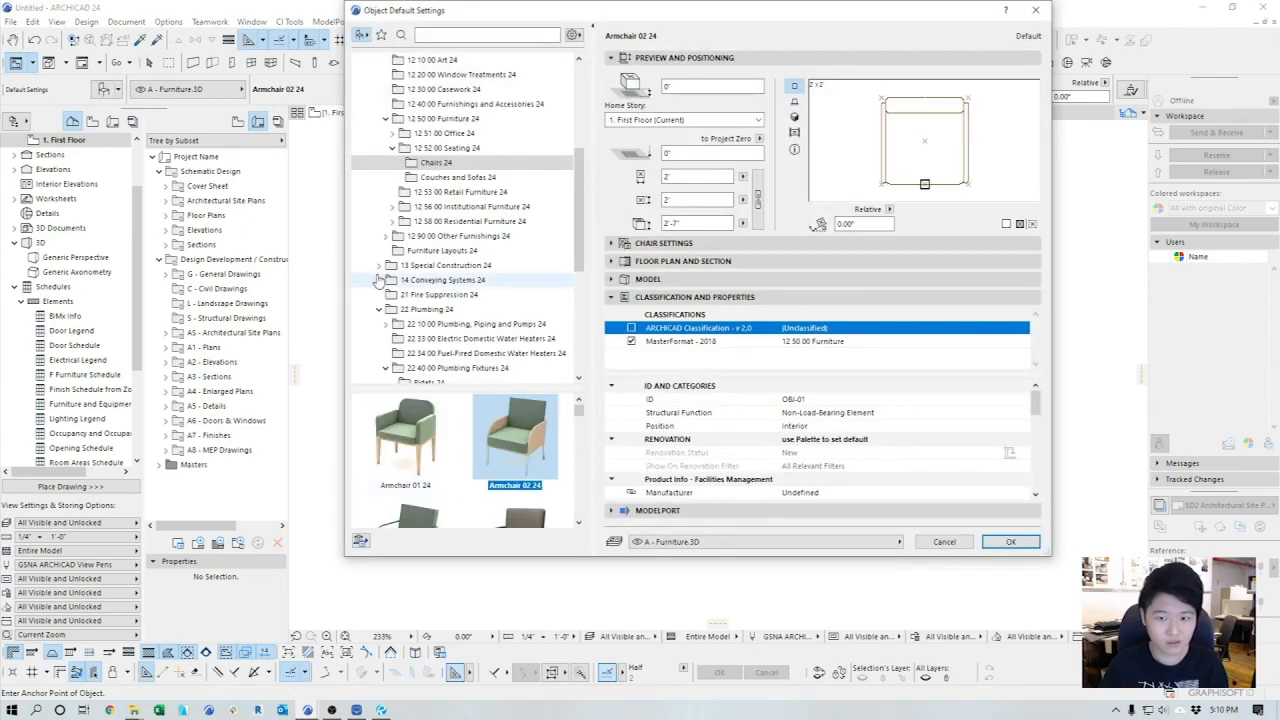
{"action": "key", "text": "Escape"}
{"action": "key", "text": "Escape"}
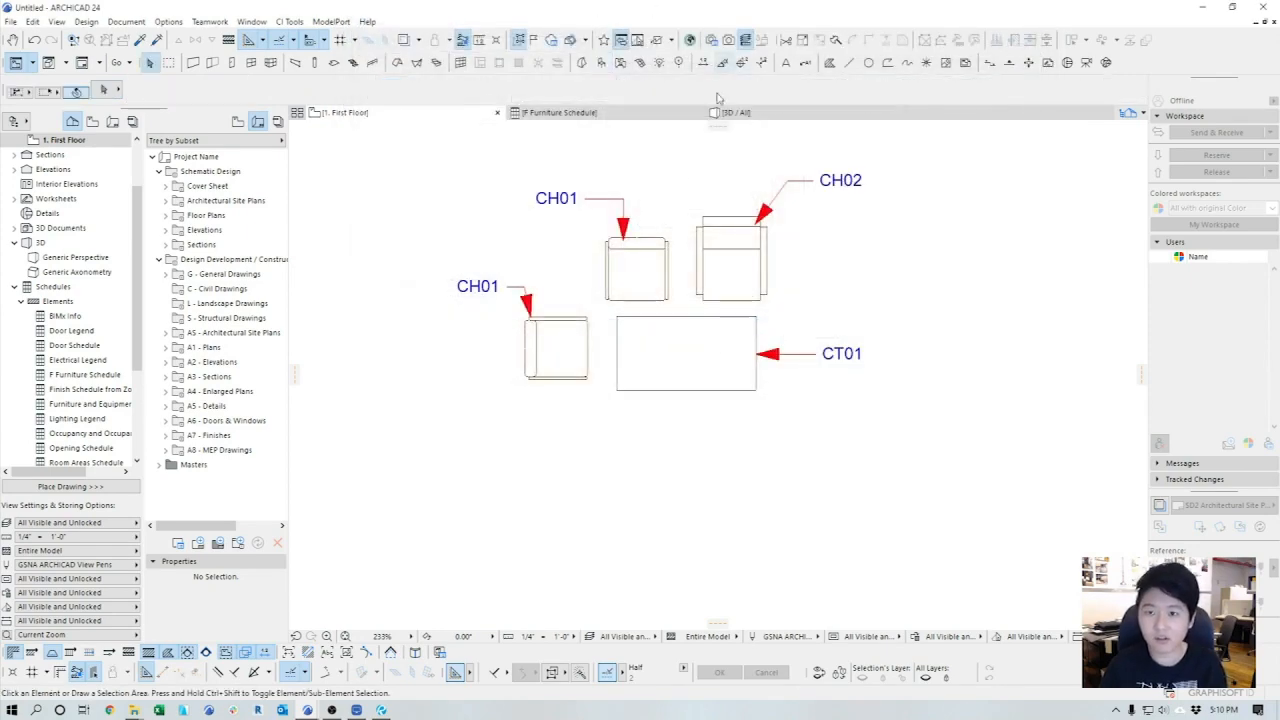
- Draw a second rectangular coffee table slab about 4'-7" long below the first, using the existing CT01 slab's settings
{"action": "left_click", "coordinate": [700, 337], "text": "alt"}
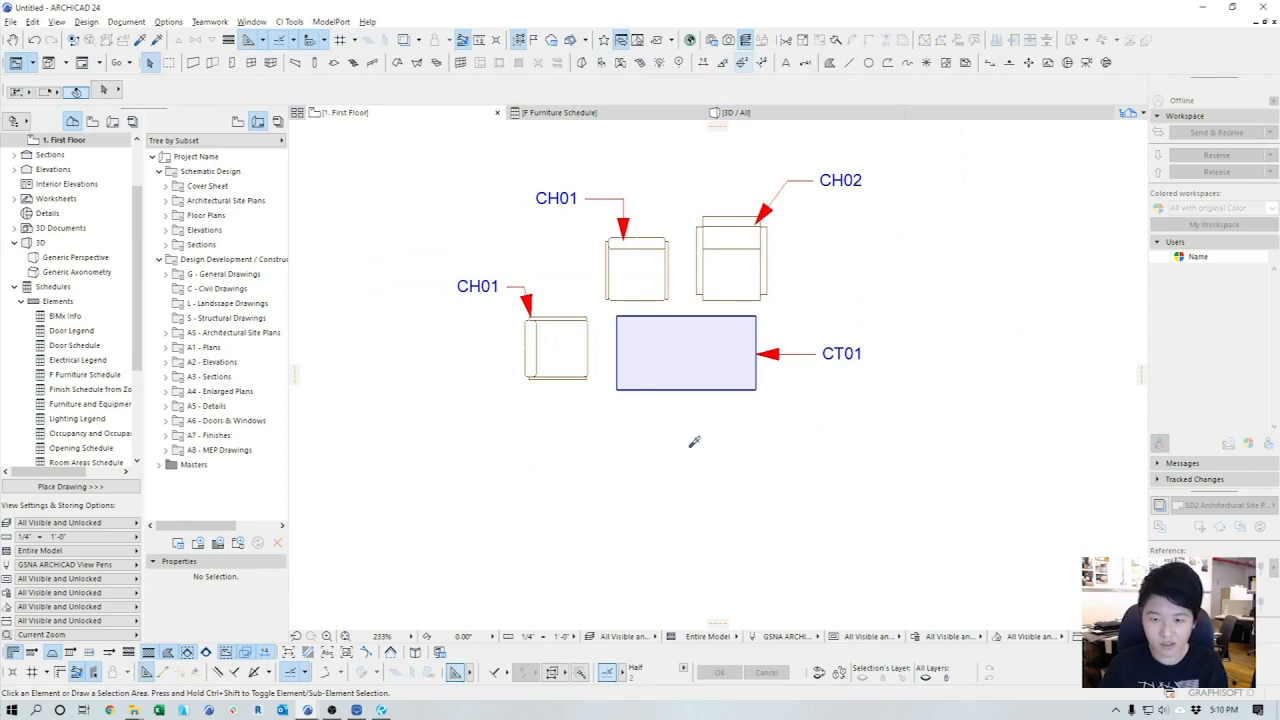
{"action": "scroll", "coordinate": [704, 380], "scroll_direction": "down", "scroll_amount": 2}
{"action": "middle_click_drag", "start_coordinate": [644, 460], "coordinate": [642, 401]}
{"action": "left_click", "coordinate": [641, 339]}
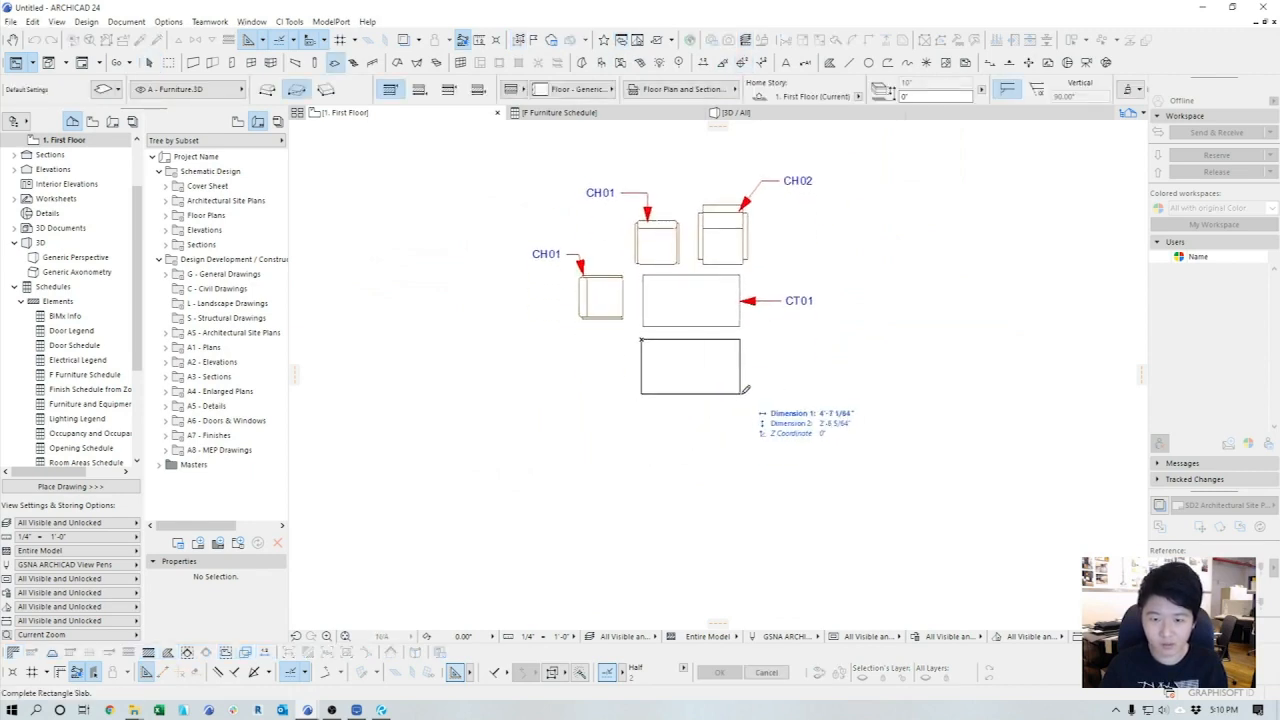
{"action": "left_click", "coordinate": [740, 395]}
{"action": "scroll", "coordinate": [726, 398], "scroll_direction": "up", "scroll_amount": 3}
{"action": "middle_click_drag", "start_coordinate": [761, 381], "coordinate": [714, 443]}
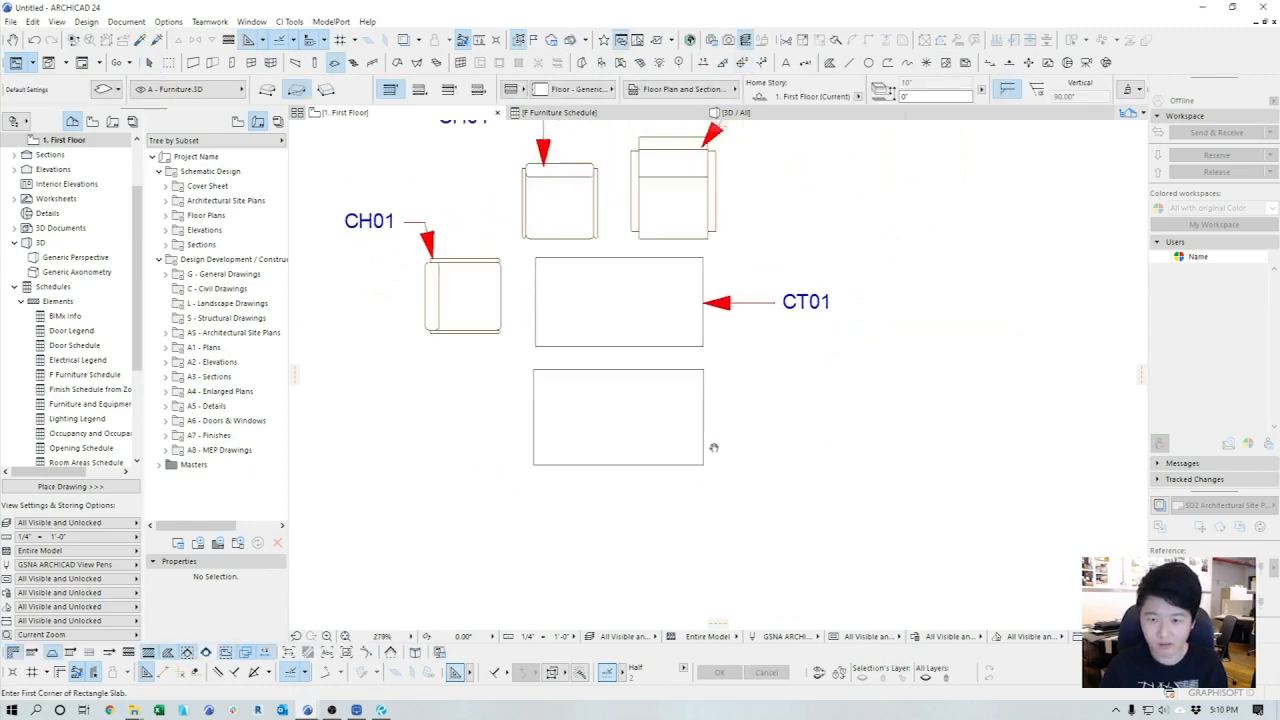
{"action": "middle_click_drag", "start_coordinate": [652, 321], "coordinate": [603, 345]}
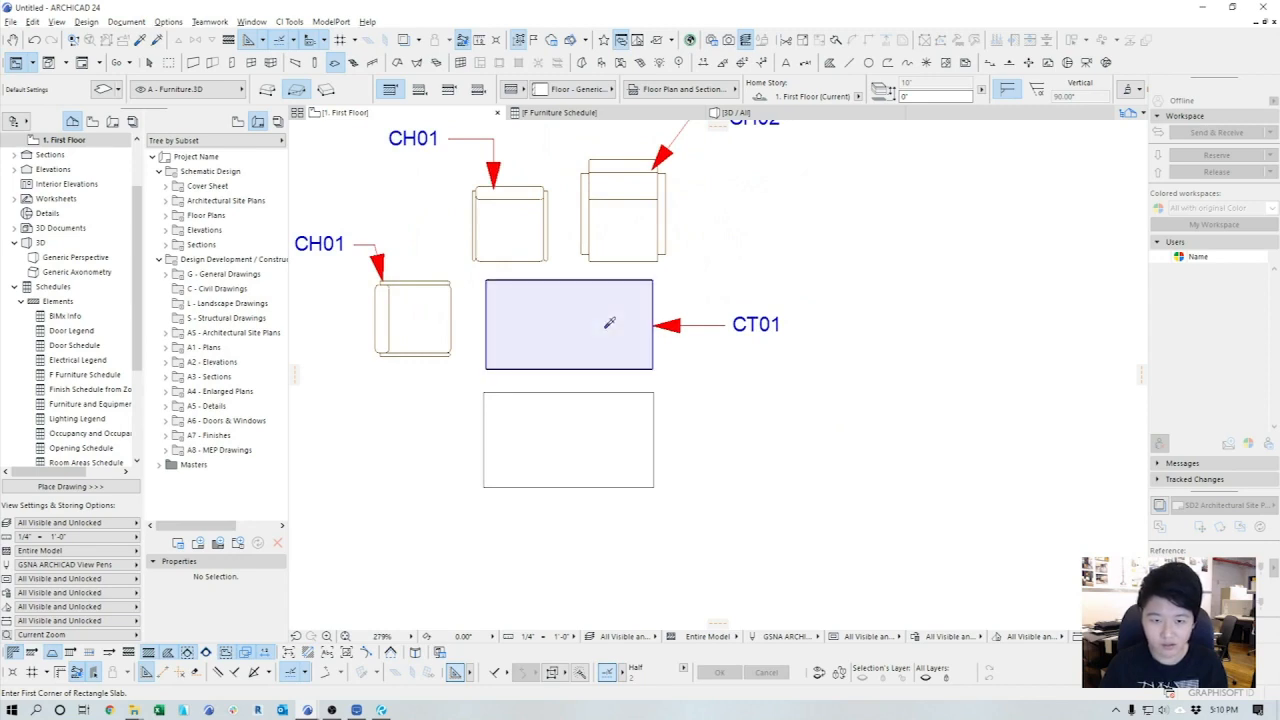
- Attach a leader label to the short edge of the second coffee table, aligned with the CT01 label above
{"action": "left_click", "coordinate": [651, 439]}
{"action": "left_click", "coordinate": [692, 439]}
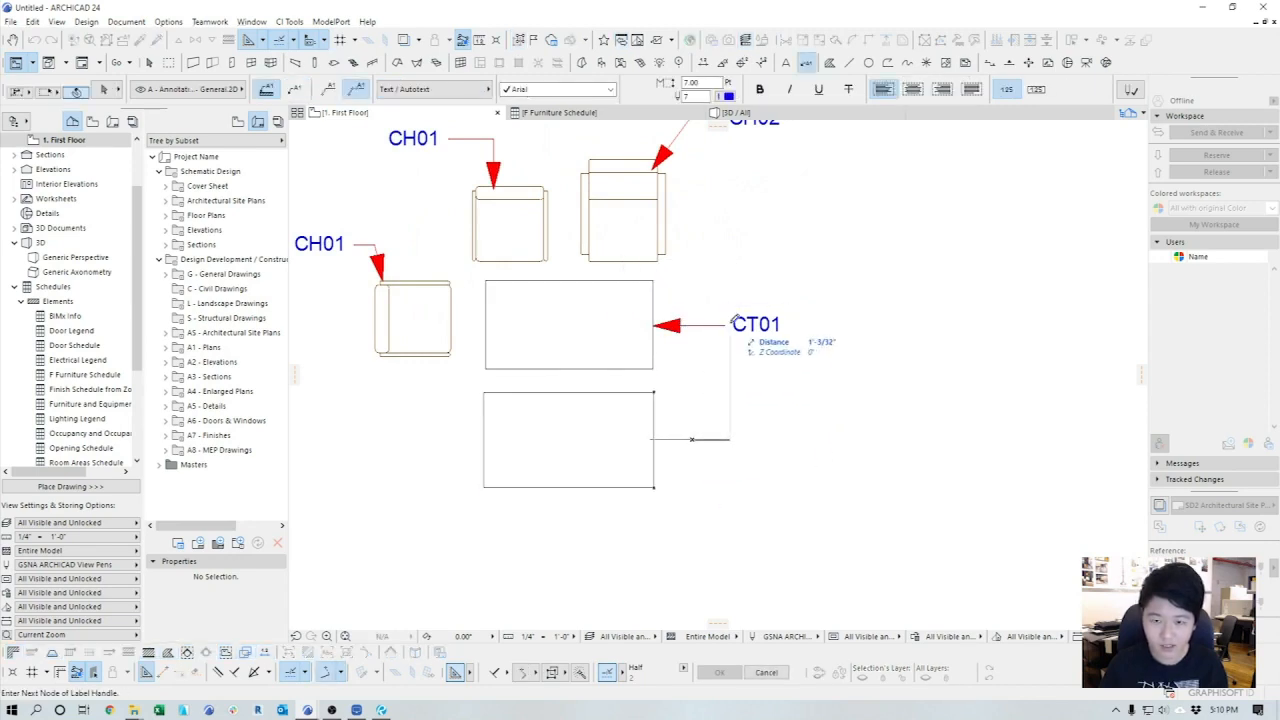
{"action": "left_click", "coordinate": [725, 325]}
{"action": "middle_click_drag", "start_coordinate": [615, 429], "coordinate": [678, 418]}
{"action": "key", "text": "Escape"}
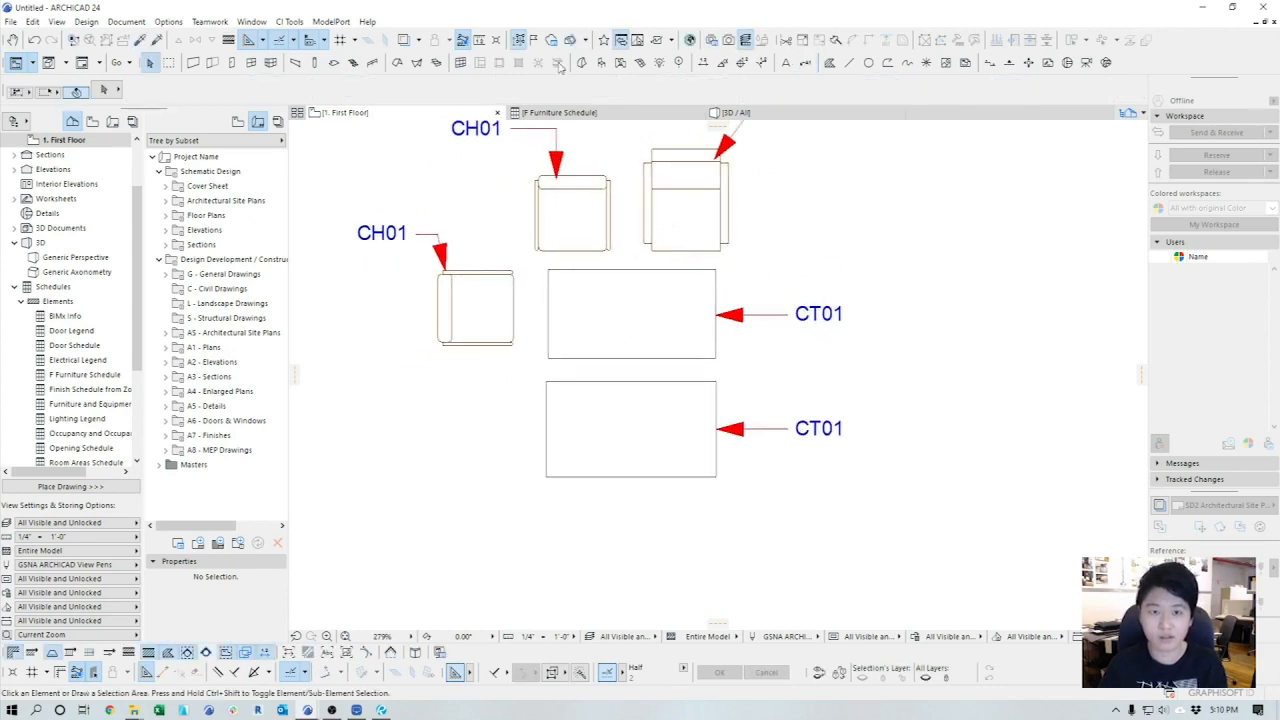
- Remove the Custom text 1 field from the furniture schedule's scheme settings
{"action": "left_click", "coordinate": [565, 112]}
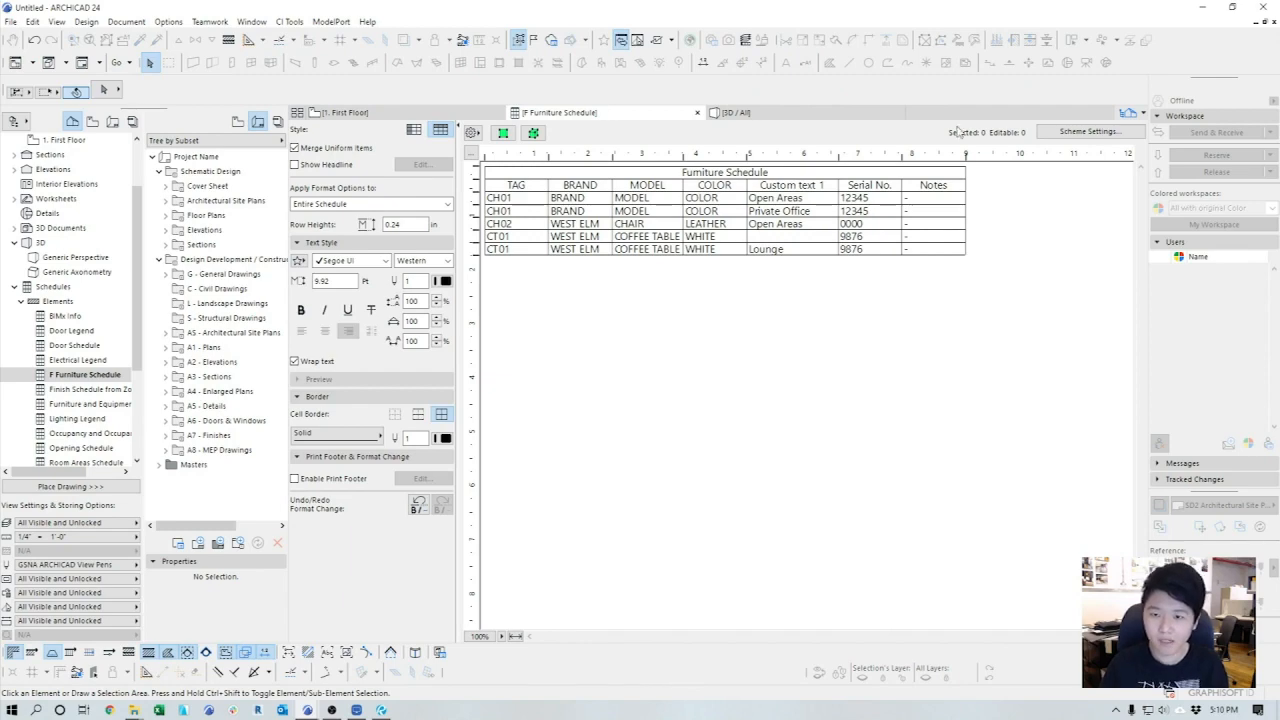
{"action": "left_click", "coordinate": [1090, 136]}
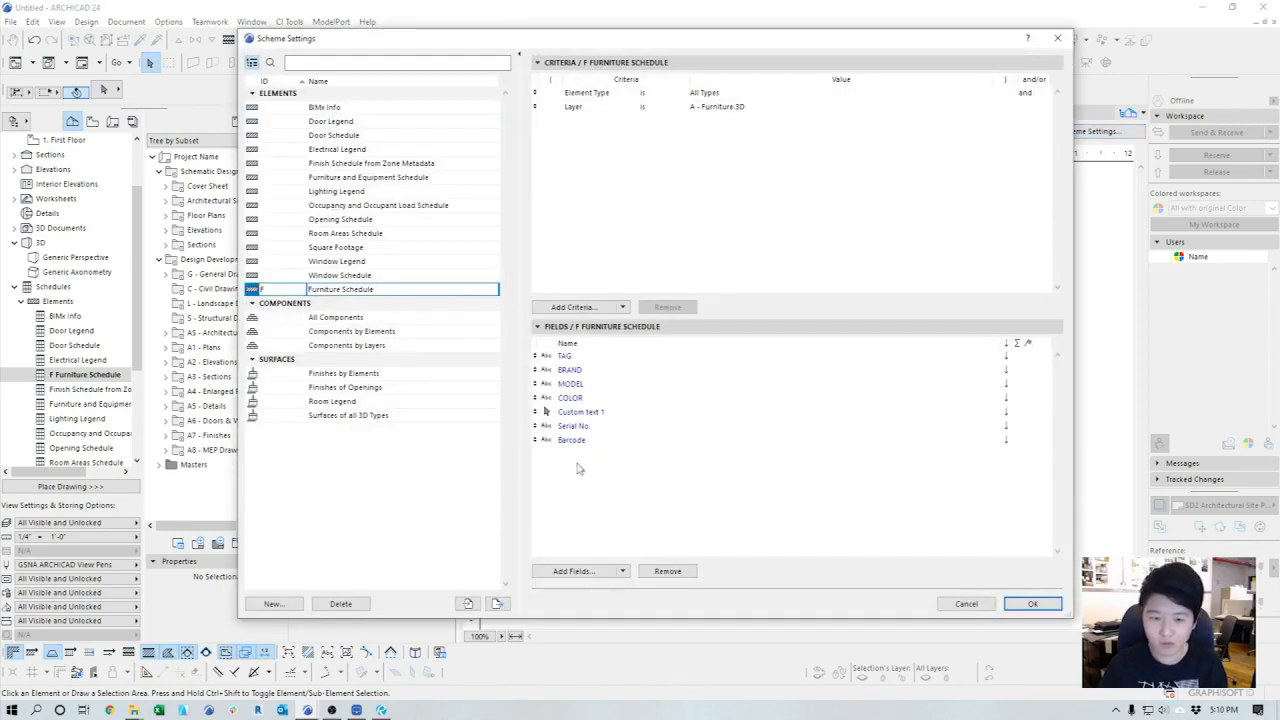
{"action": "left_click", "coordinate": [588, 418]}
{"action": "left_click", "coordinate": [688, 574]}
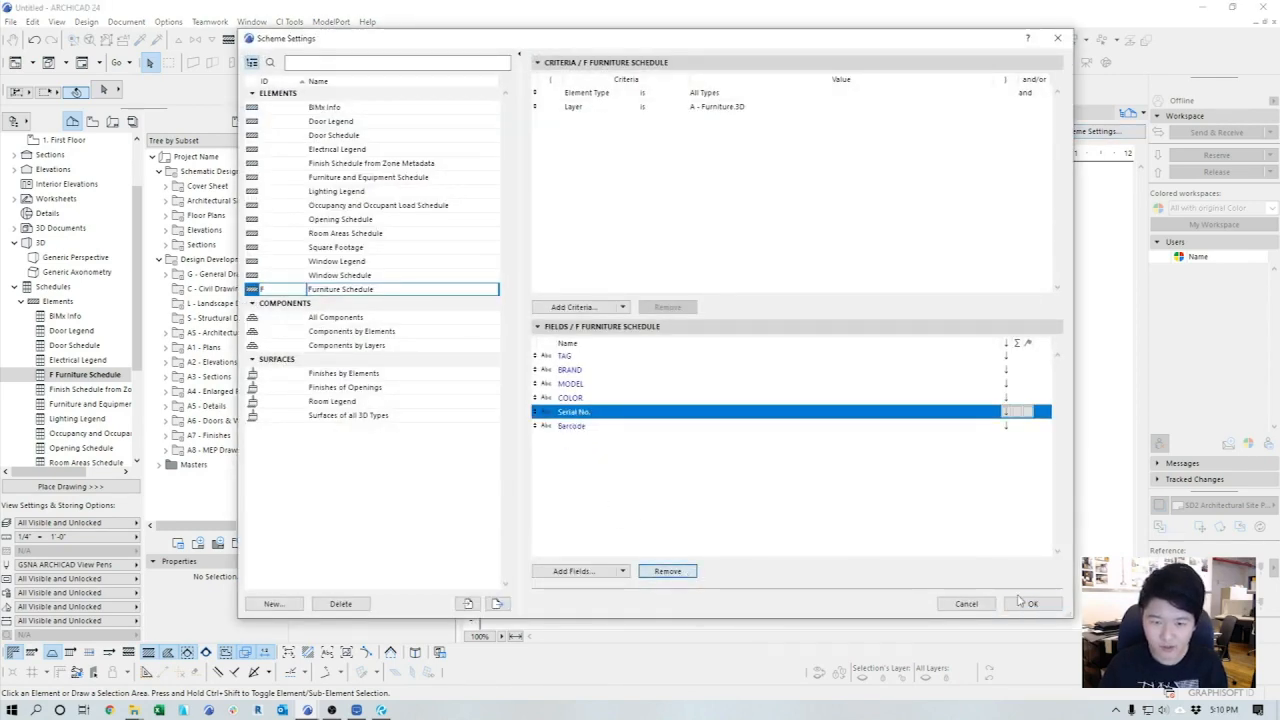
{"action": "left_click", "coordinate": [1030, 604]}
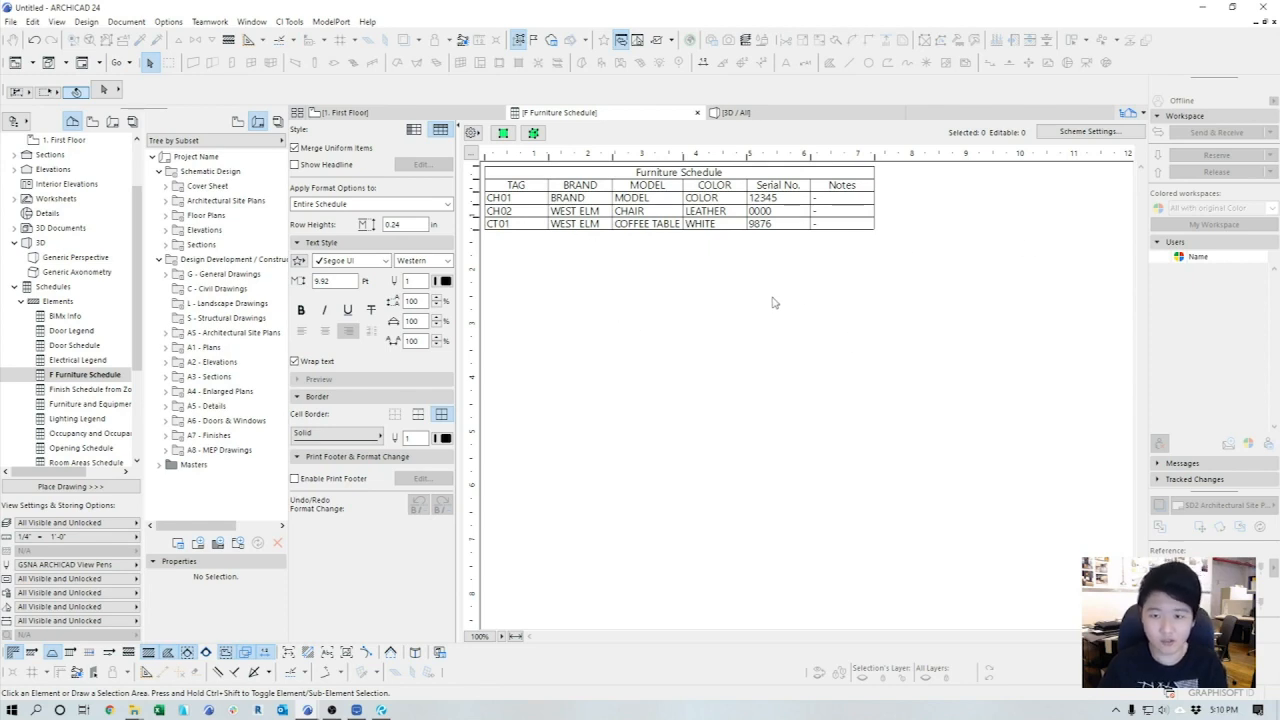
- Review the tagged chairs and tables on the first floor plan against the rows of the furniture schedule
{"action": "left_click", "coordinate": [360, 113]}
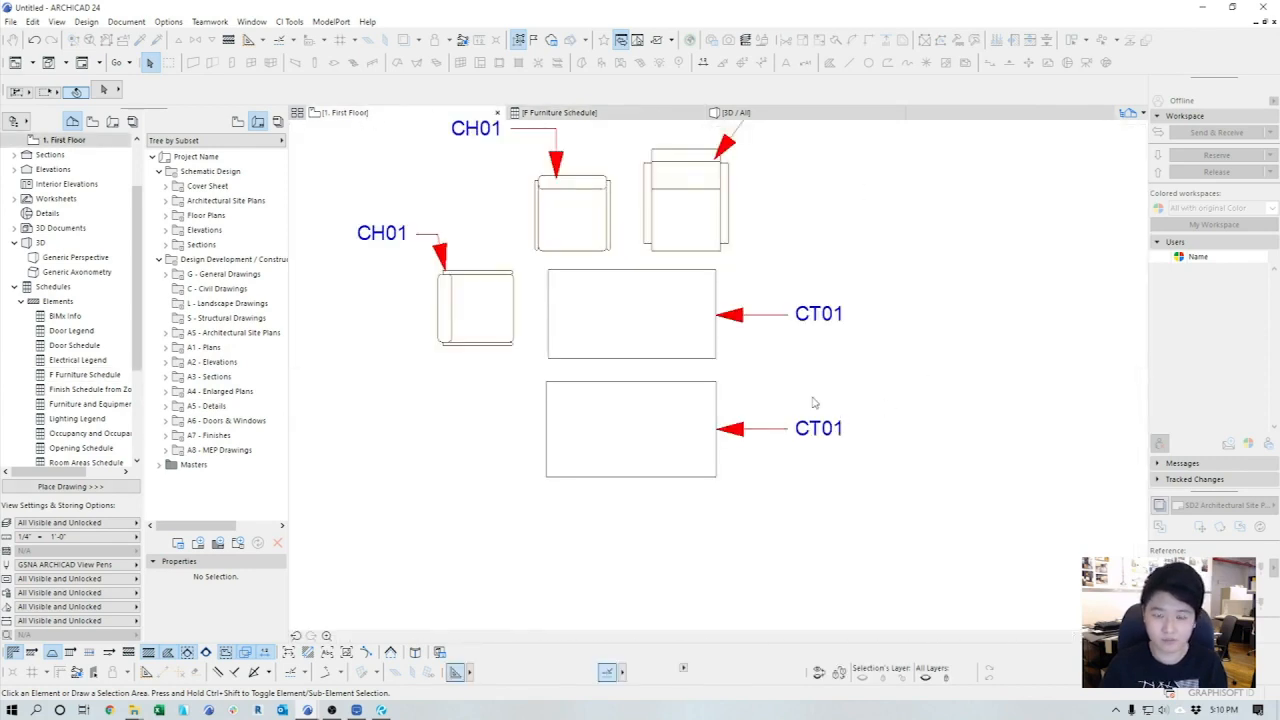
{"action": "scroll", "coordinate": [758, 369], "scroll_direction": "down", "scroll_amount": 2}
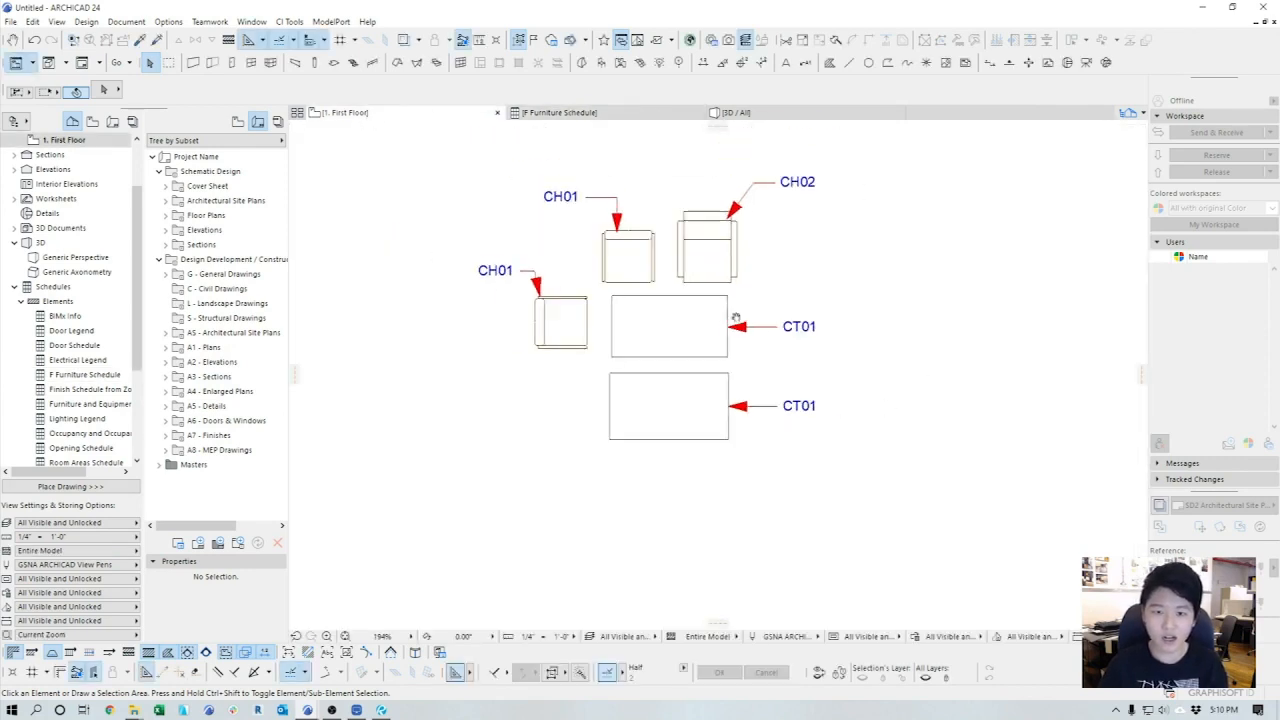
{"action": "scroll", "coordinate": [683, 417], "scroll_direction": "up", "scroll_amount": 2}
{"action": "middle_click_drag", "start_coordinate": [683, 417], "coordinate": [703, 400]}
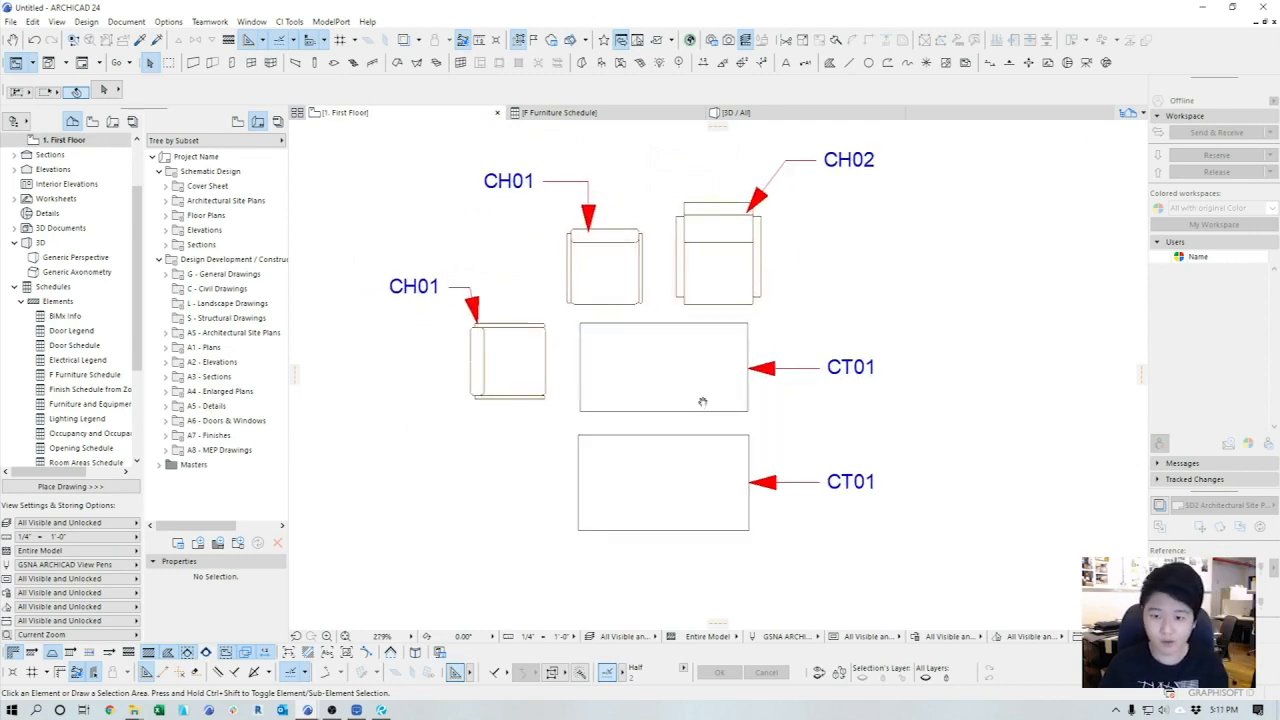
{"action": "left_click", "coordinate": [596, 116]}
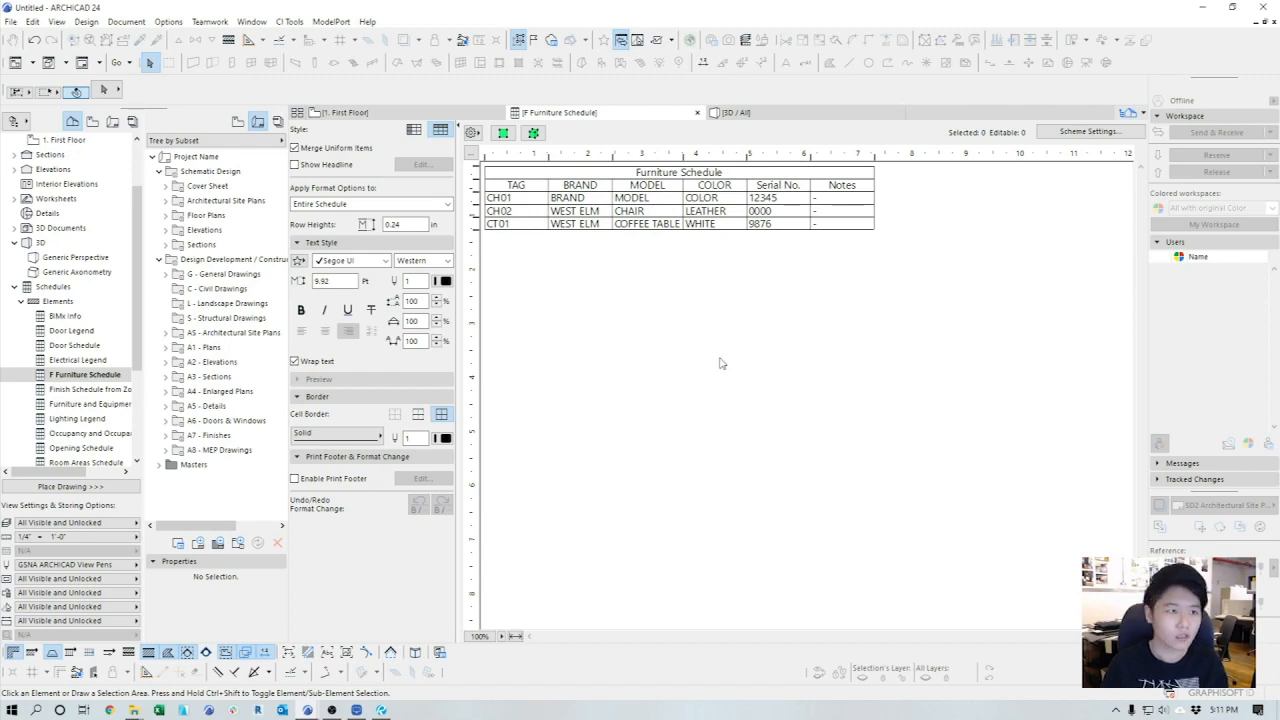
{"action": "mouse_move", "coordinate": [308, 712]}
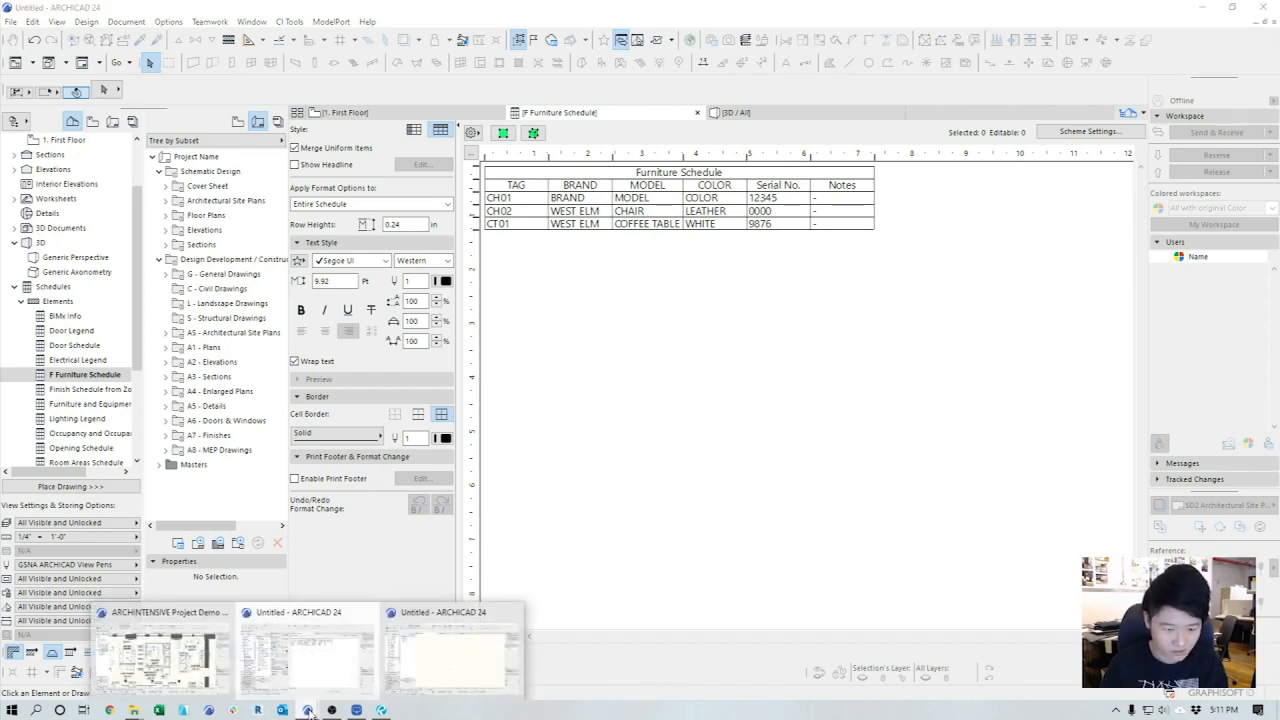
- Switch to the empty ARCHICAD project, open the 4th FLOOR plan and choose FL04_RCP.ifc as the file to merge
{"action": "left_click", "coordinate": [444, 684]}
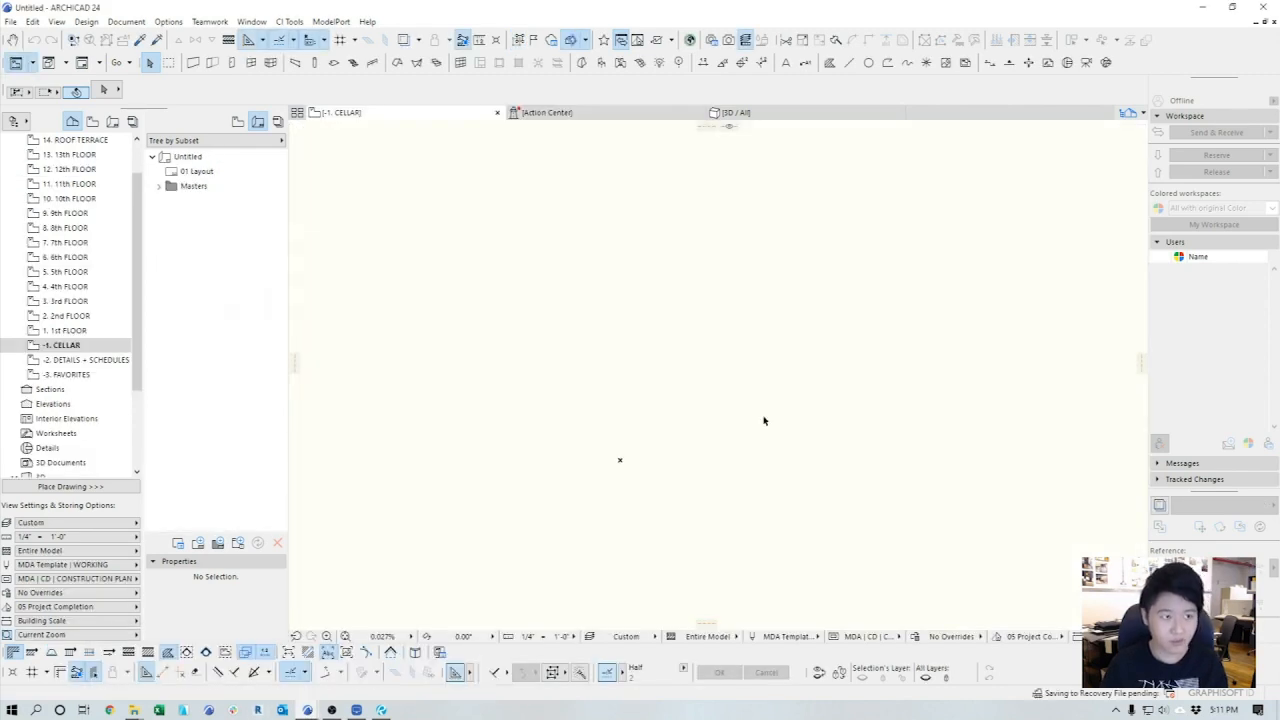
{"action": "double_click", "coordinate": [80, 287]}
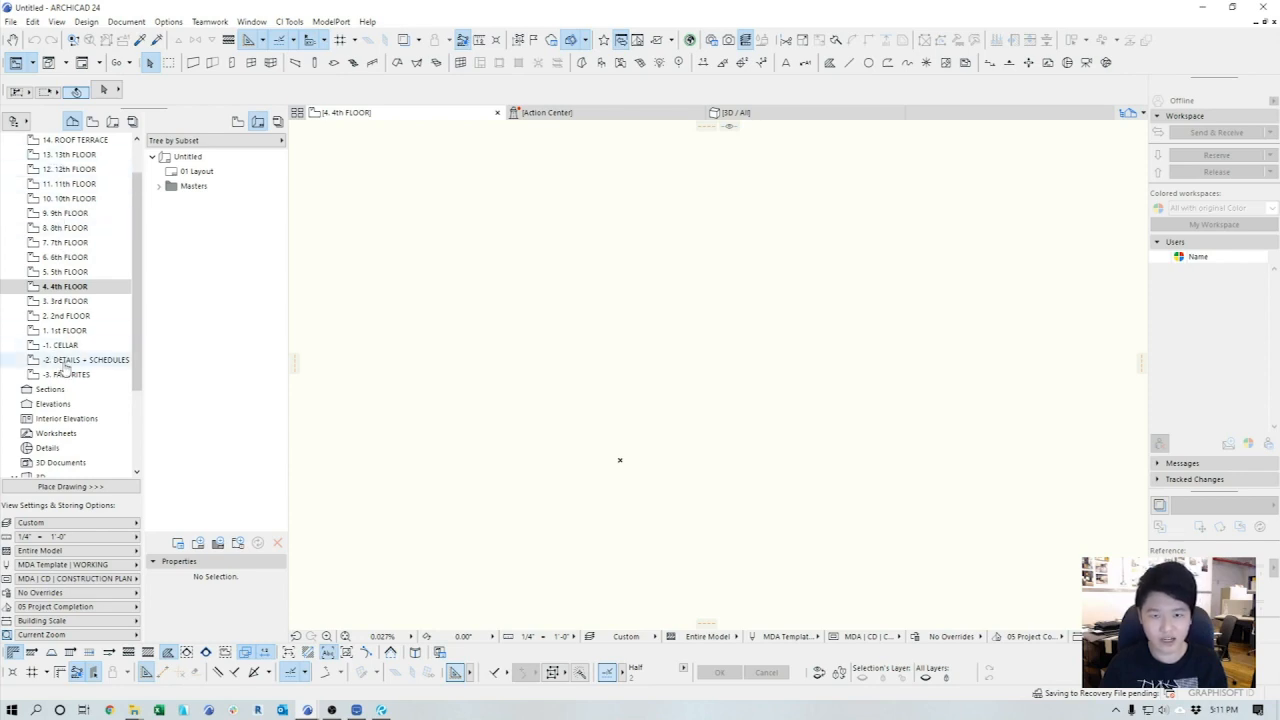
{"action": "left_click", "coordinate": [12, 22]}
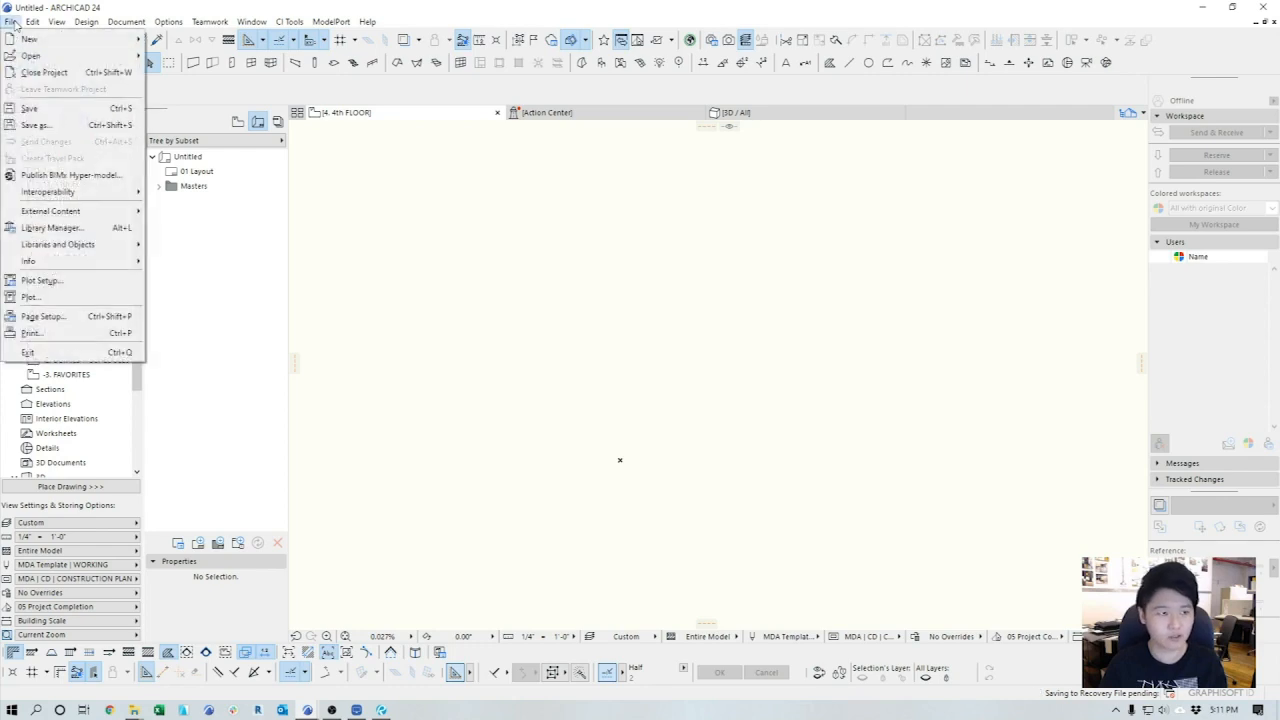
{"action": "mouse_move", "coordinate": [88, 193]}
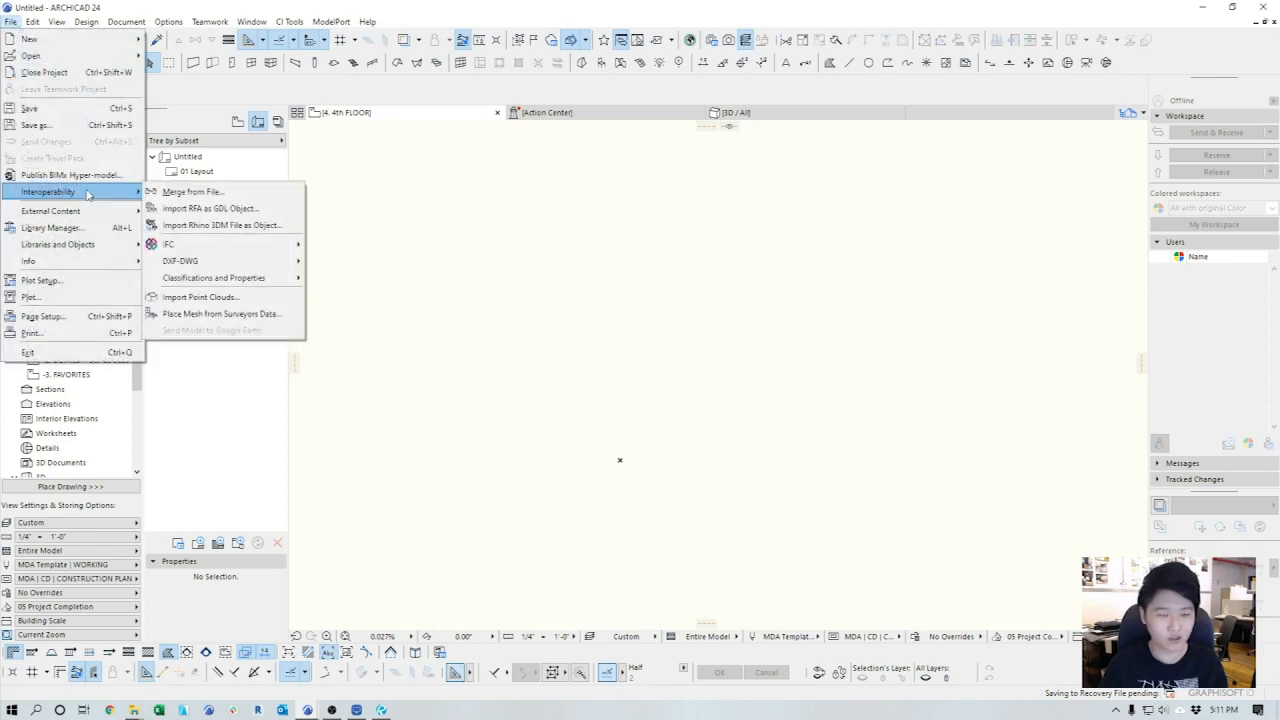
{"action": "left_click", "coordinate": [254, 195]}
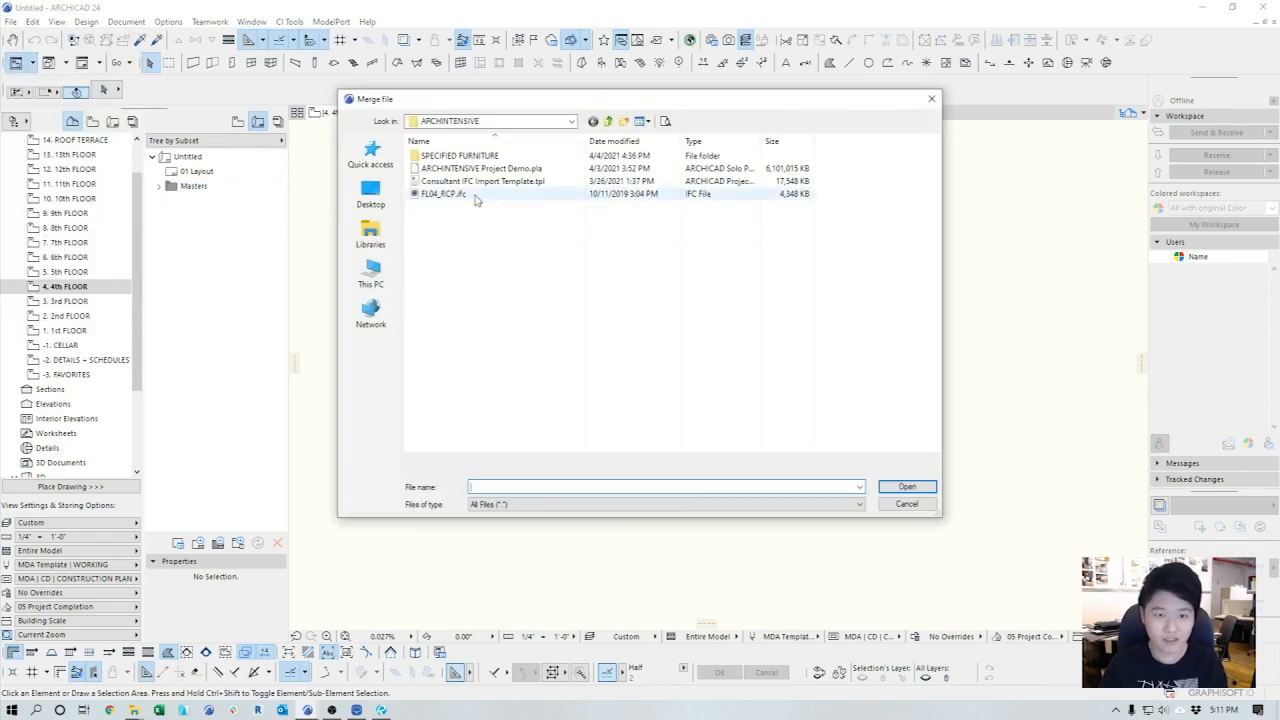
{"action": "left_click", "coordinate": [478, 195]}
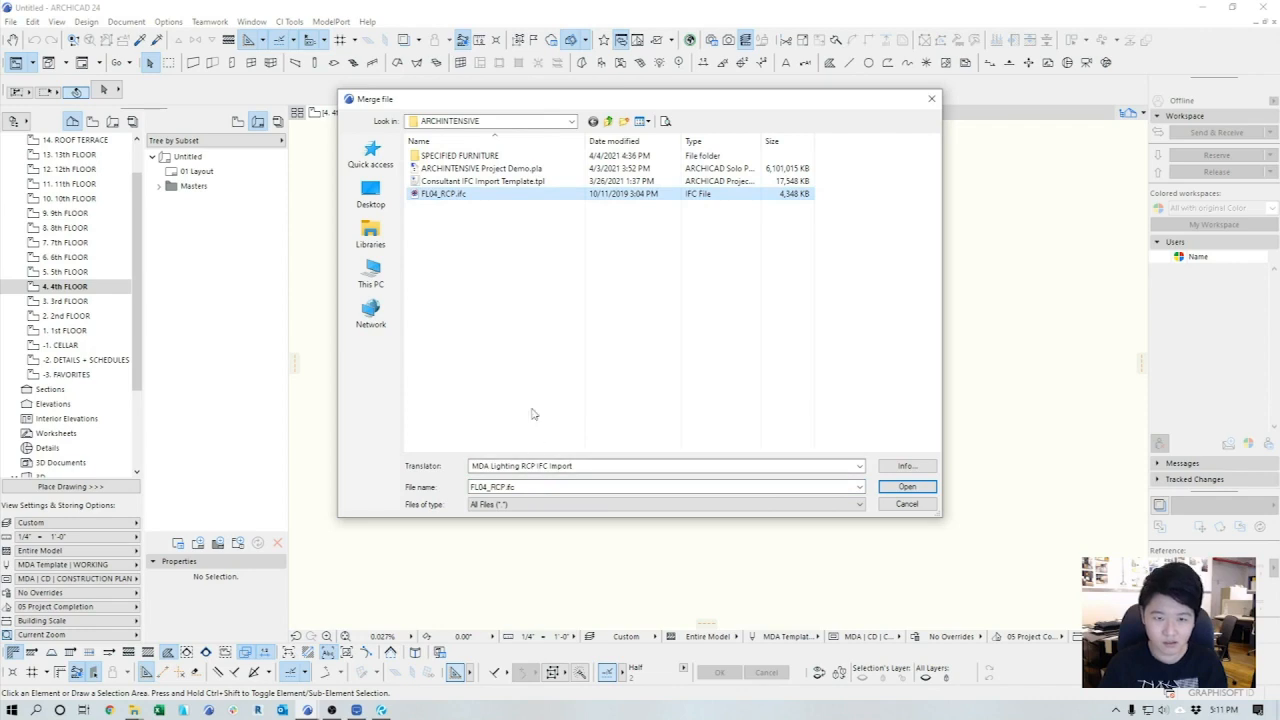
- Merge the IFC file using the MDA Lighting RCP IFC Import translator
{"action": "left_click_drag", "start_coordinate": [594, 106], "coordinate": [602, 90]}
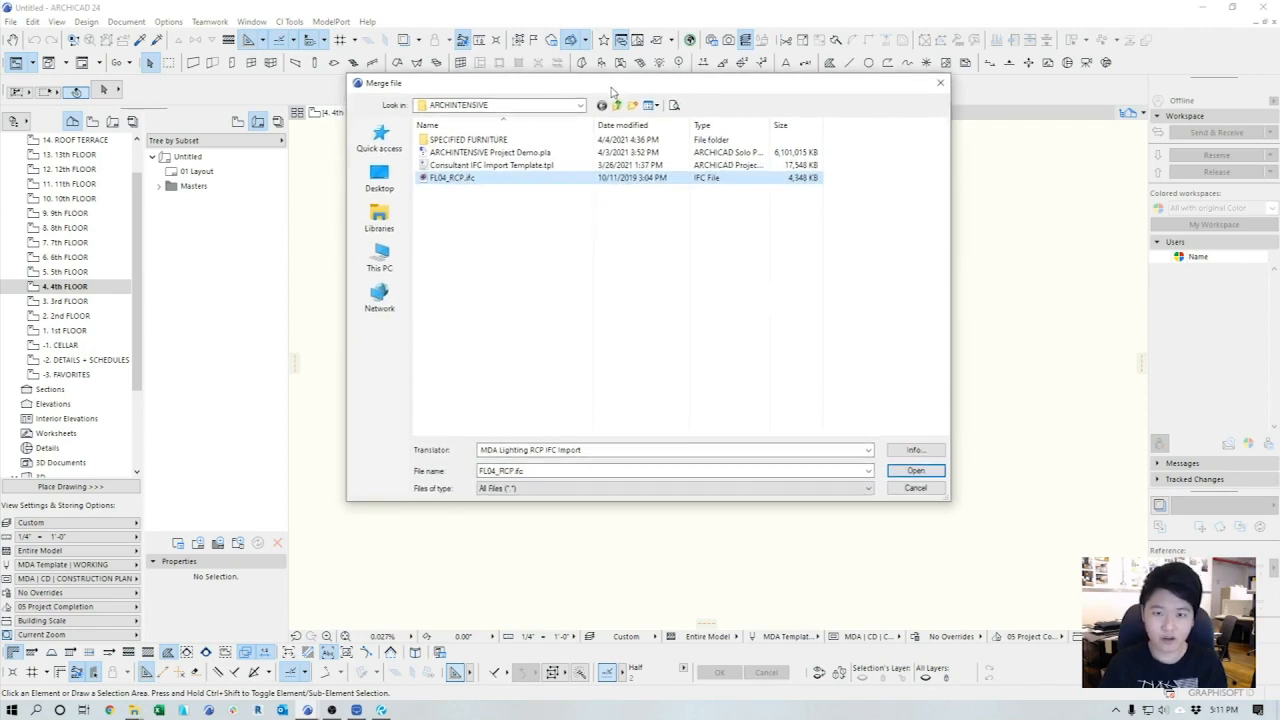
{"action": "left_click_drag", "start_coordinate": [948, 500], "coordinate": [1032, 568]}
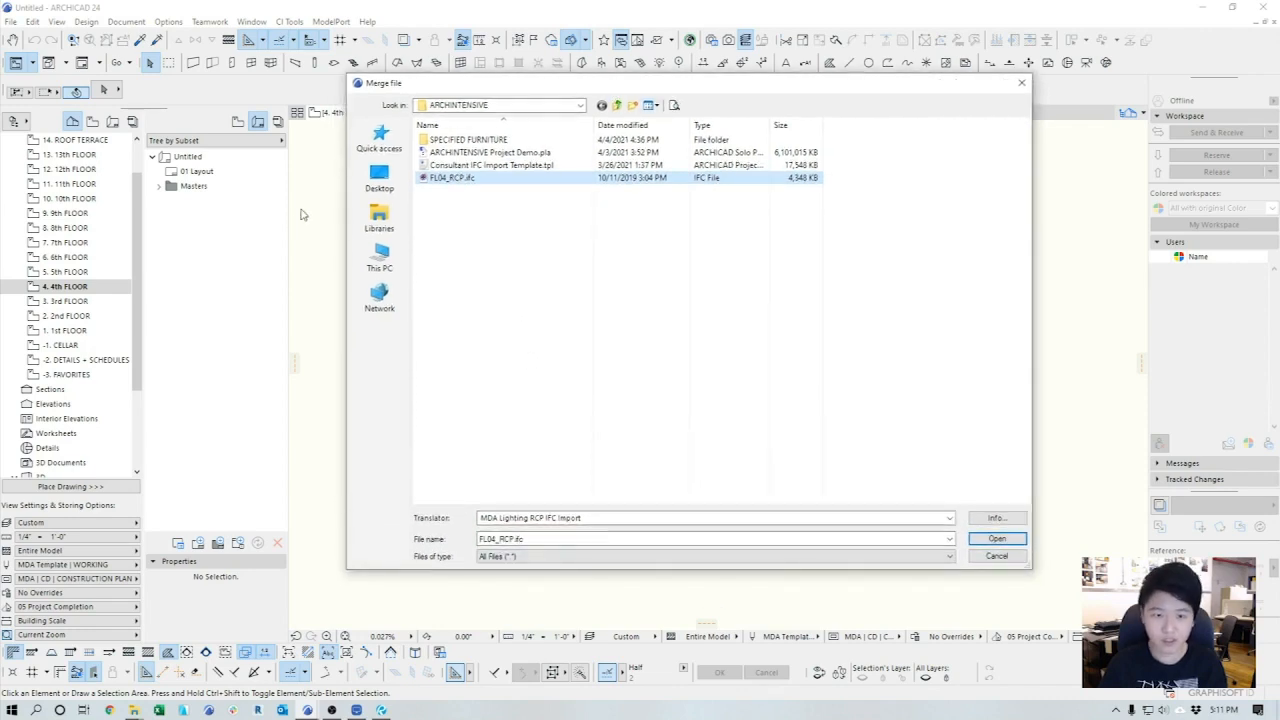
{"action": "left_click", "coordinate": [548, 520]}
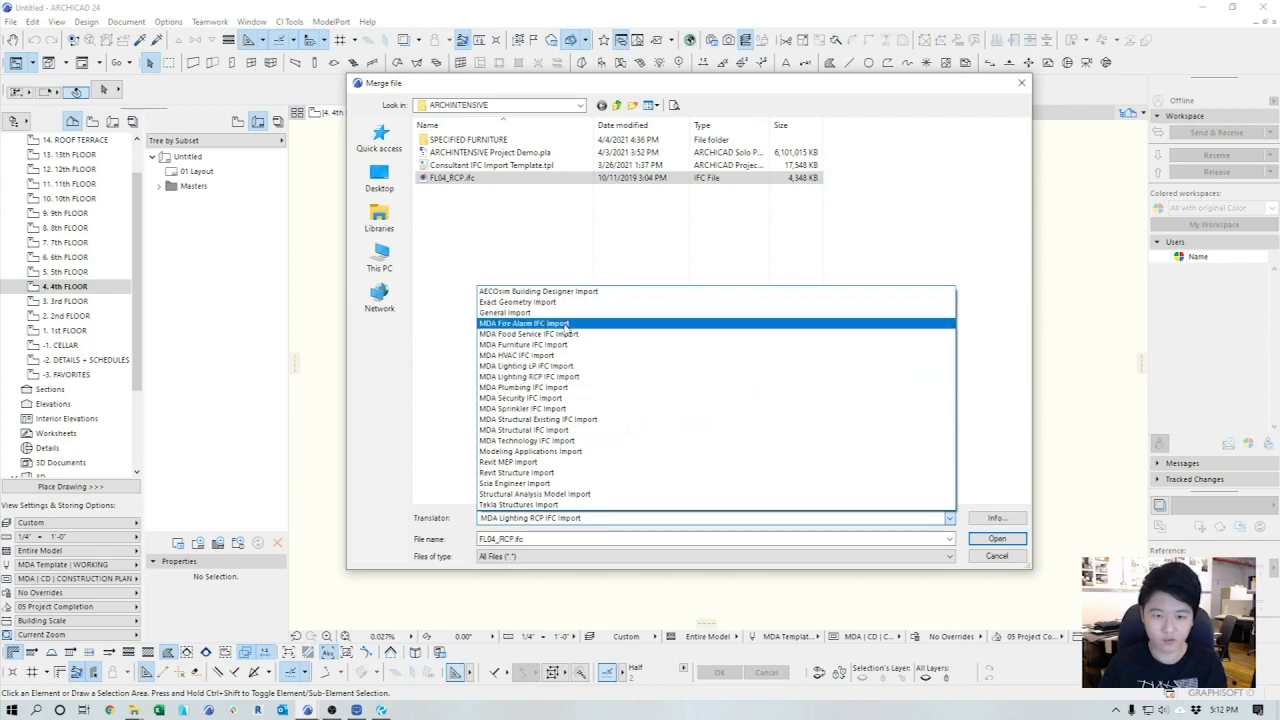
{"action": "left_click", "coordinate": [588, 378]}
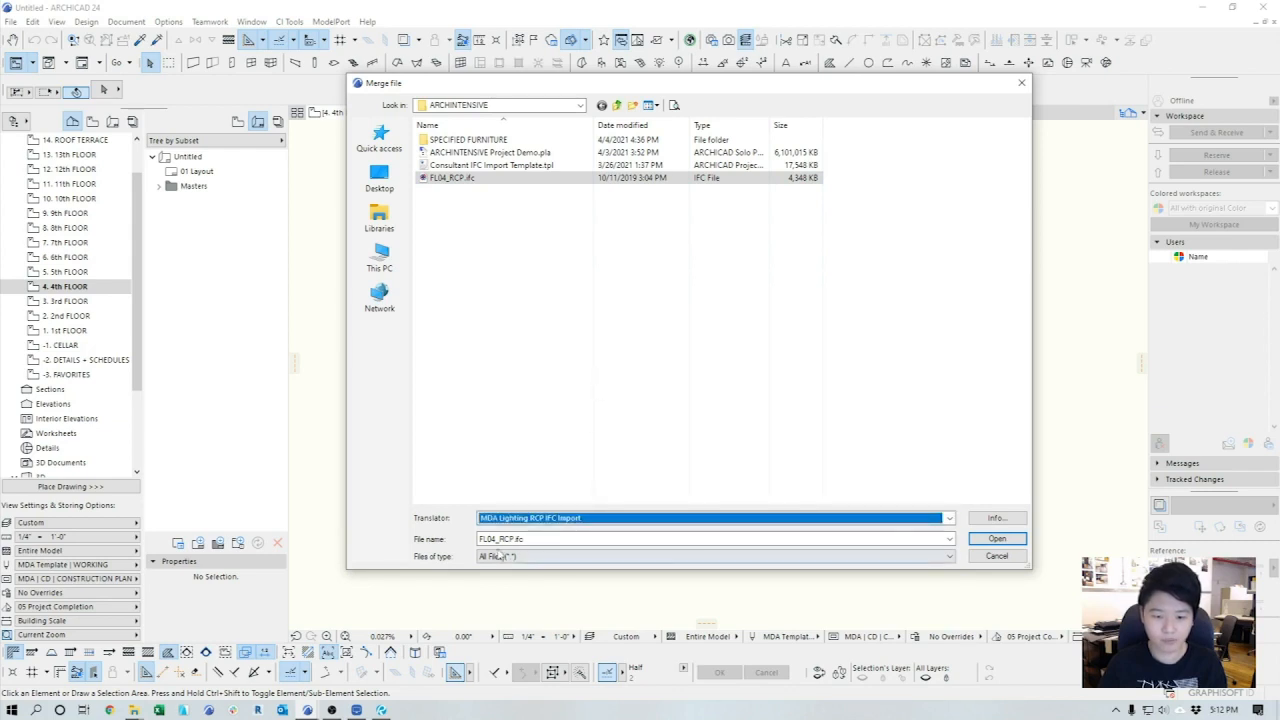
{"action": "left_click", "coordinate": [972, 539]}
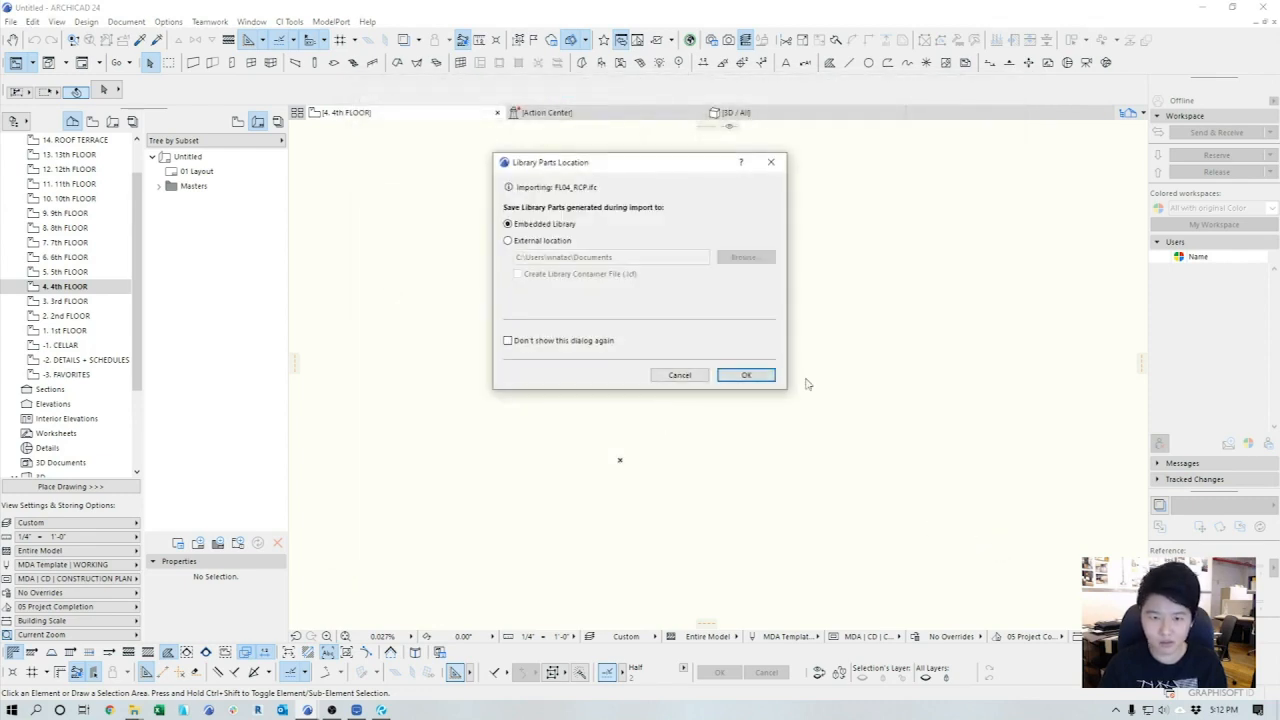
- Save the imported library parts to the Embedded Library and merge the IfcFlowTerminal elements at their original vertical position
{"action": "left_click", "coordinate": [746, 375]}
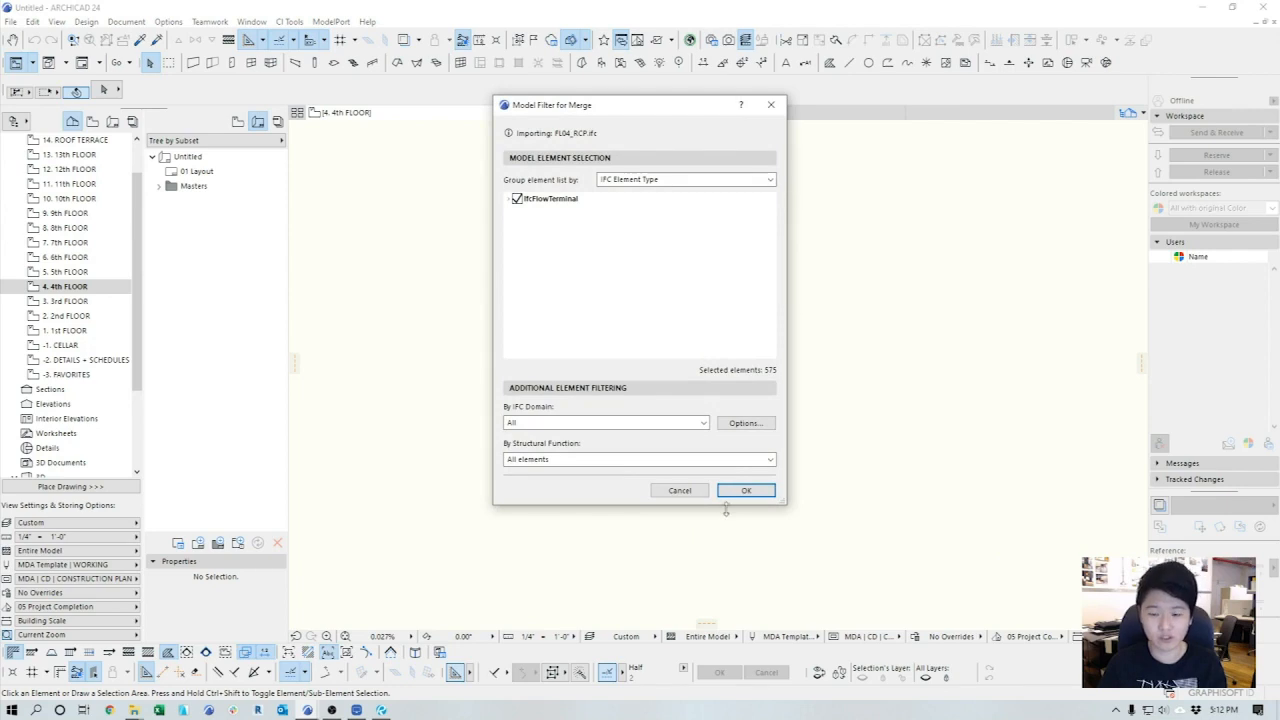
{"action": "left_click", "coordinate": [745, 491]}
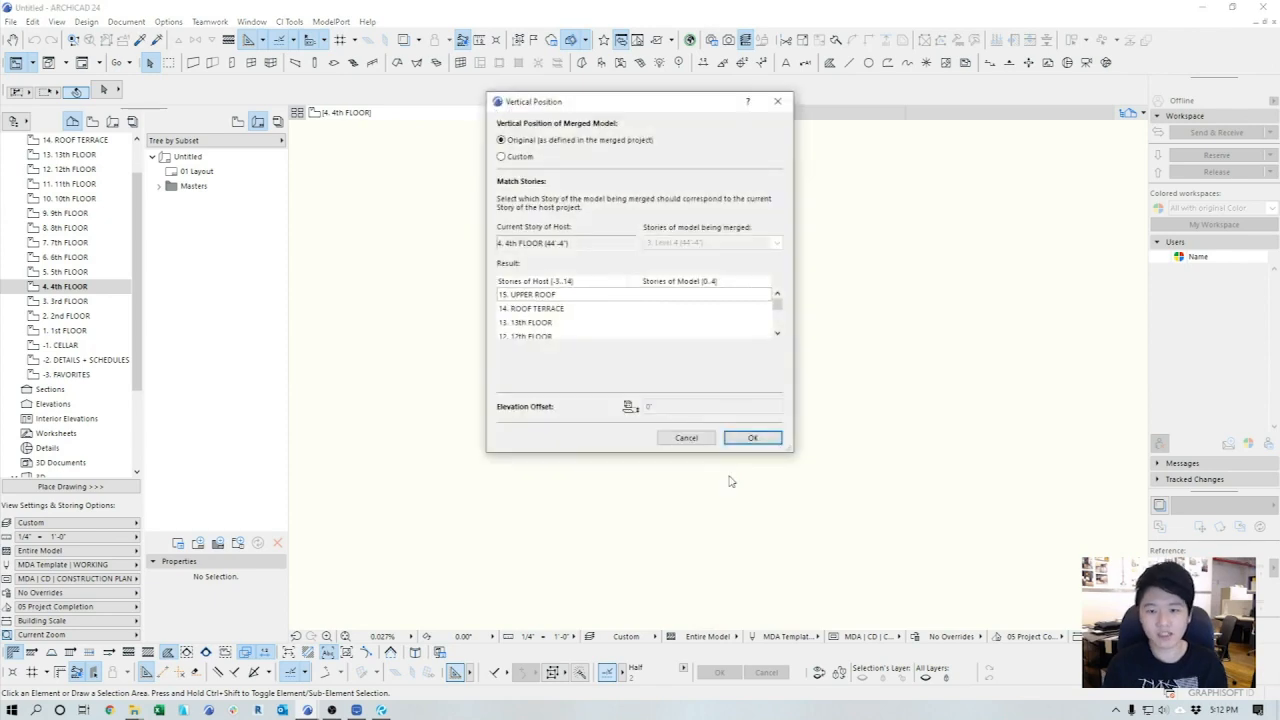
{"action": "left_click_drag", "start_coordinate": [788, 446], "coordinate": [848, 560]}
{"action": "scroll", "coordinate": [838, 380], "scroll_direction": "down", "scroll_amount": 2}
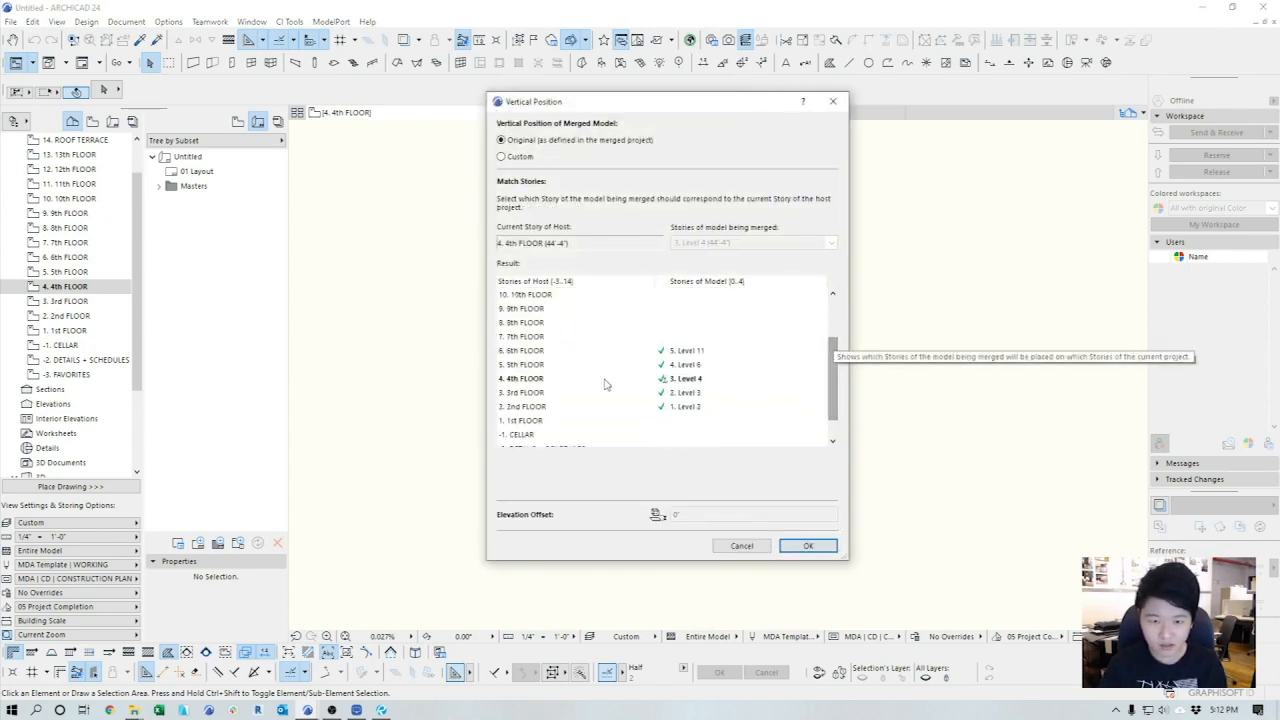
{"action": "left_click", "coordinate": [806, 545]}
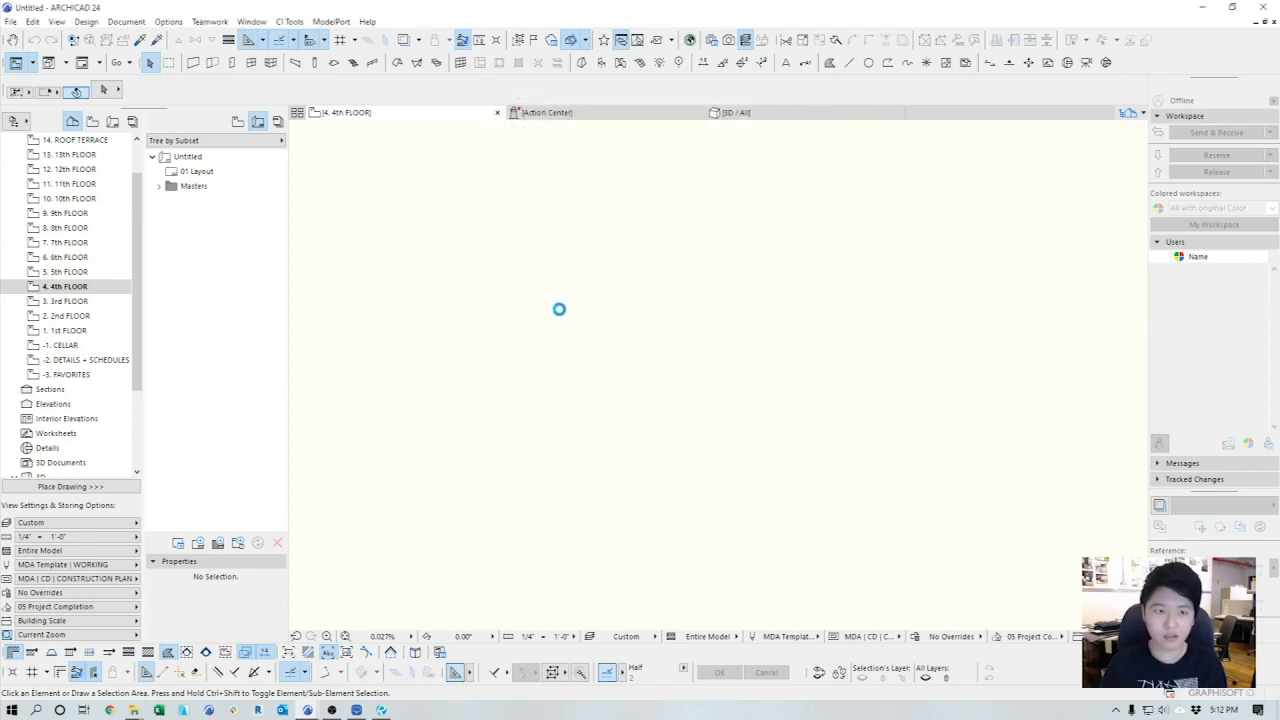
- Inspect the imported lighting fixtures across the 4th floor plan
{"action": "middle_click", "coordinate": [673, 366]}
{"action": "middle_click", "coordinate": [673, 366]}
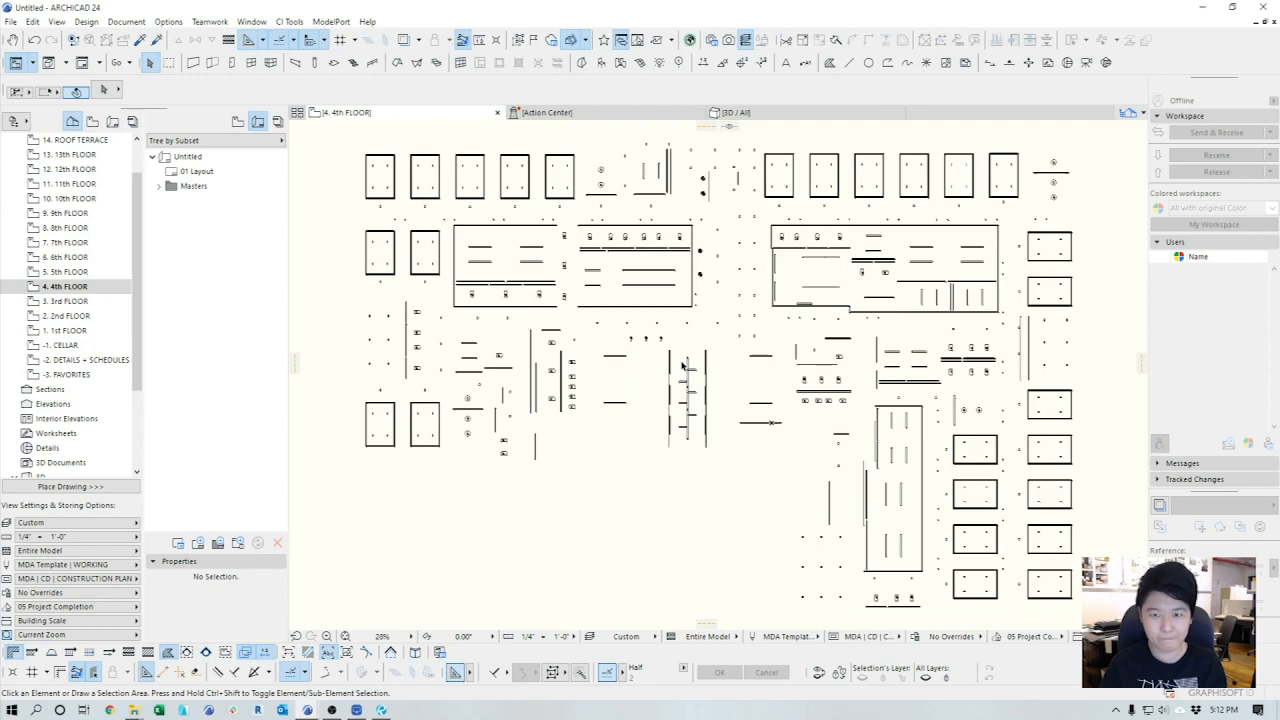
{"action": "scroll", "coordinate": [680, 320], "scroll_direction": "down", "scroll_amount": 2}
{"action": "scroll", "coordinate": [429, 362], "scroll_direction": "up", "scroll_amount": 8}
{"action": "middle_click_drag", "start_coordinate": [763, 214], "coordinate": [650, 410]}
{"action": "middle_click_drag", "start_coordinate": [912, 238], "coordinate": [540, 510]}
{"action": "middle_click_drag", "start_coordinate": [1039, 216], "coordinate": [606, 403]}
{"action": "scroll", "coordinate": [686, 387], "scroll_direction": "down", "scroll_amount": 3}
{"action": "scroll", "coordinate": [556, 398], "scroll_direction": "up", "scroll_amount": 5}
{"action": "middle_click_drag", "start_coordinate": [547, 374], "coordinate": [498, 393]}
- Examine the ID and IFC properties of a short vertical linear fixture, including its Reference property
{"action": "left_click", "coordinate": [492, 376]}
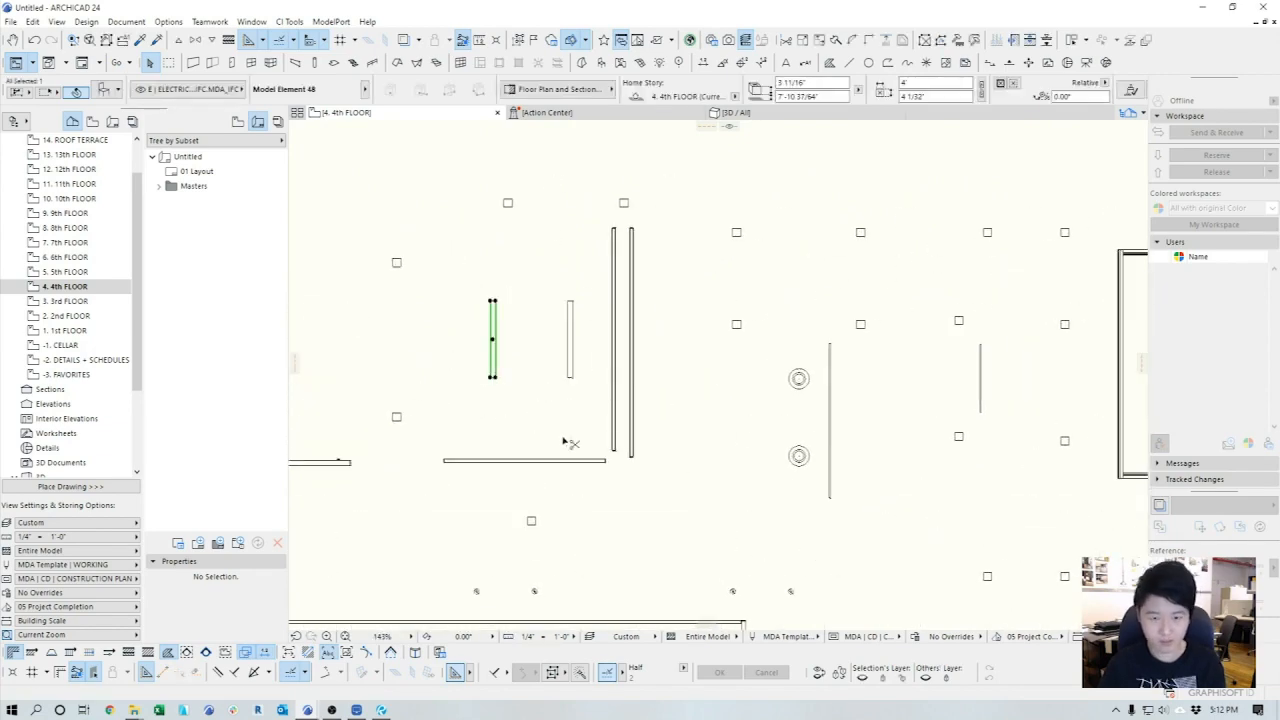
{"action": "key", "text": "ctrl+t"}
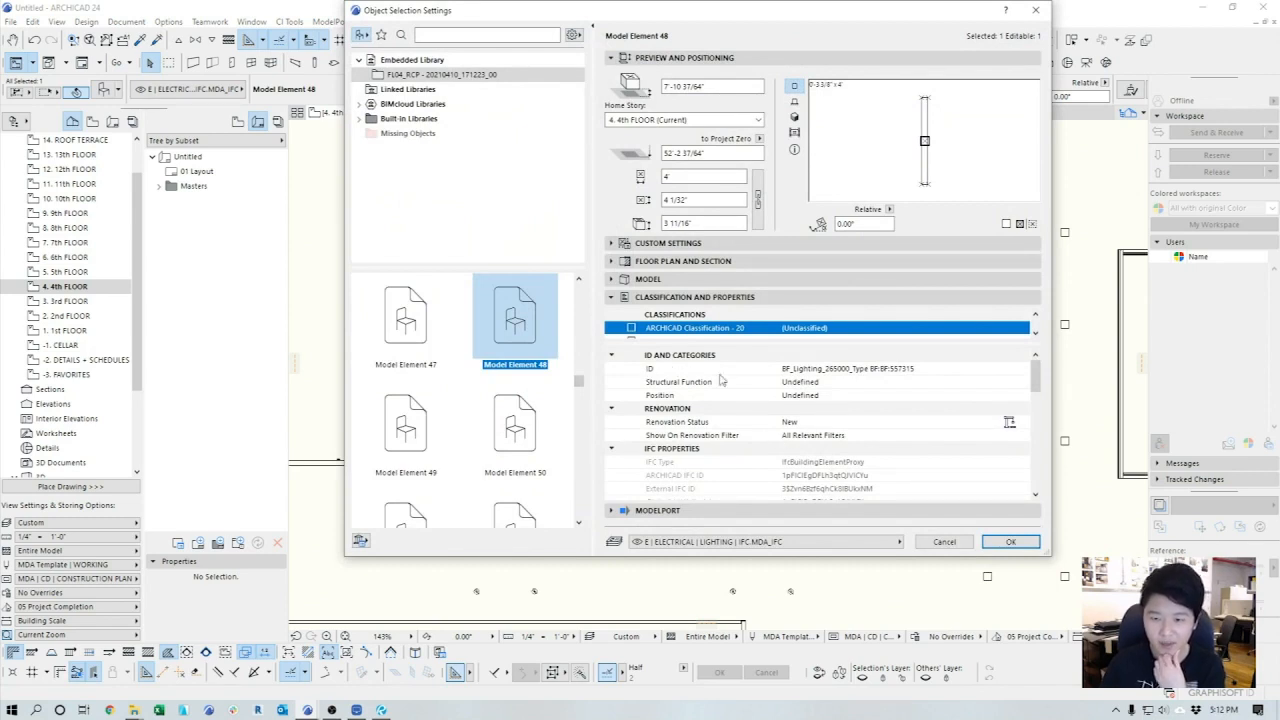
{"action": "left_click", "coordinate": [826, 370]}
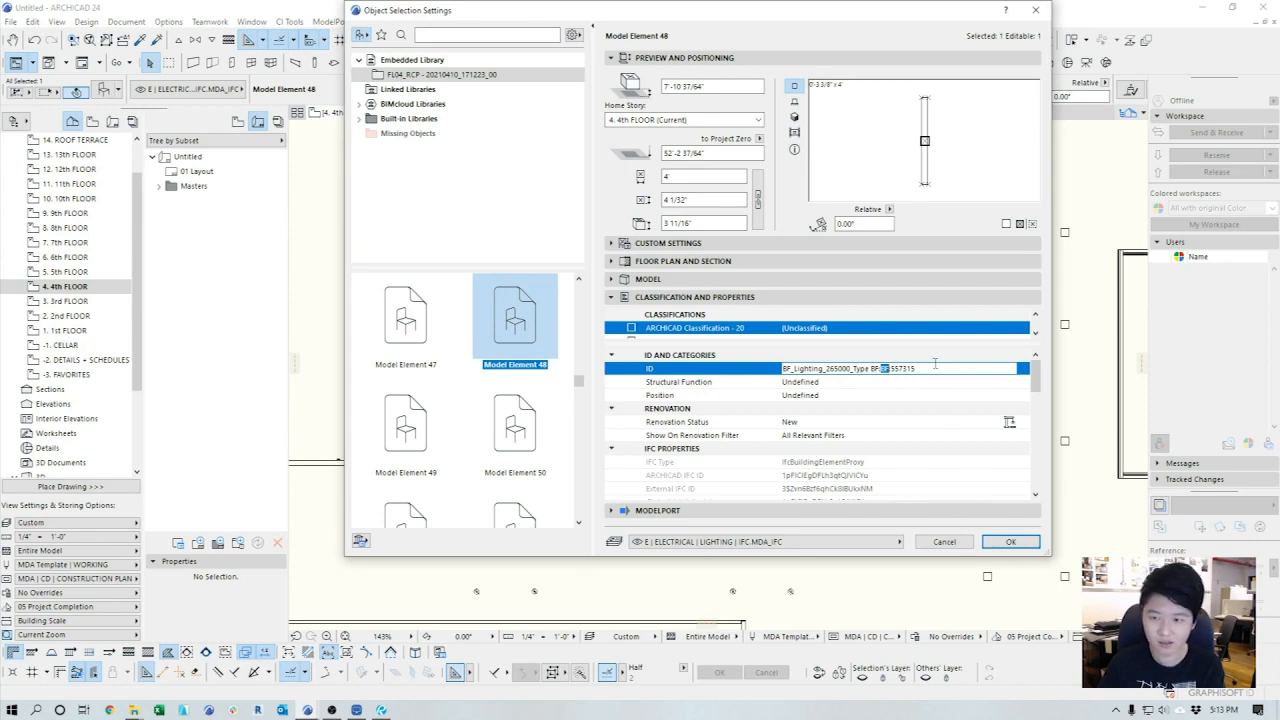
{"action": "scroll", "coordinate": [940, 451], "scroll_direction": "down", "scroll_amount": 3}
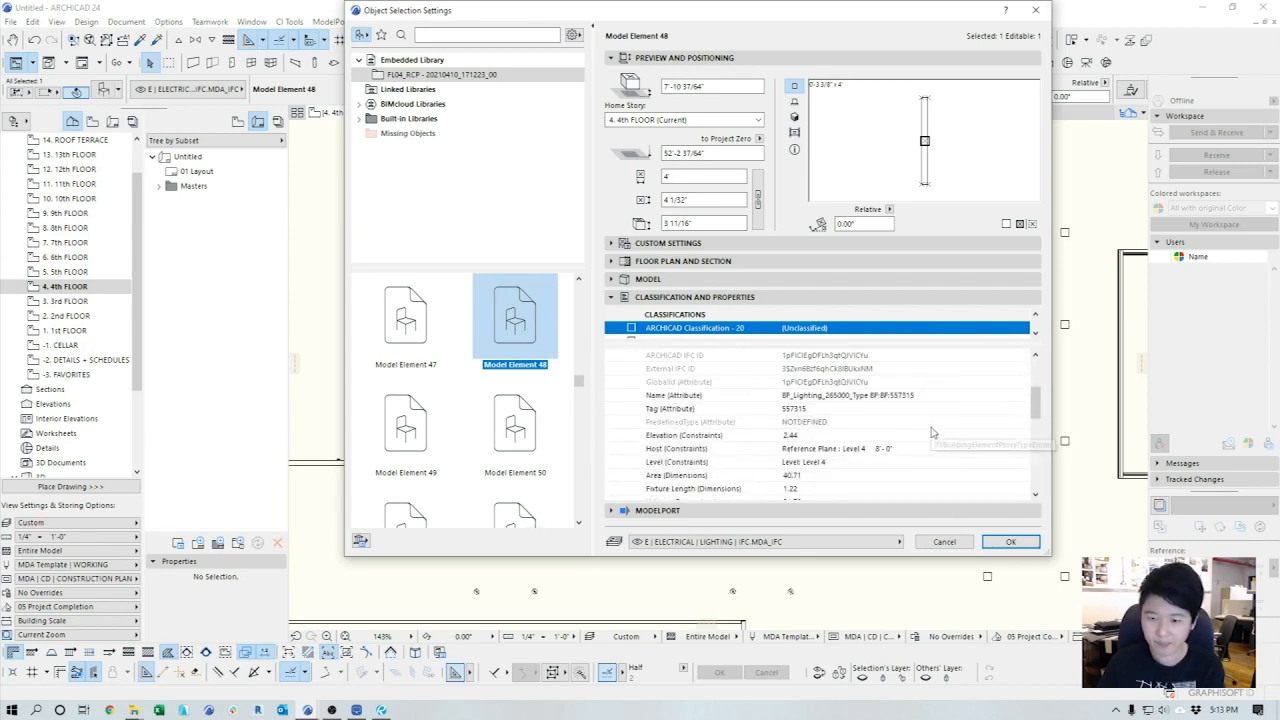
{"action": "scroll", "coordinate": [825, 420], "scroll_direction": "up", "scroll_amount": 2}
{"action": "scroll", "coordinate": [1034, 387], "scroll_direction": "down", "scroll_amount": 1}
{"action": "left_click", "coordinate": [646, 396]}
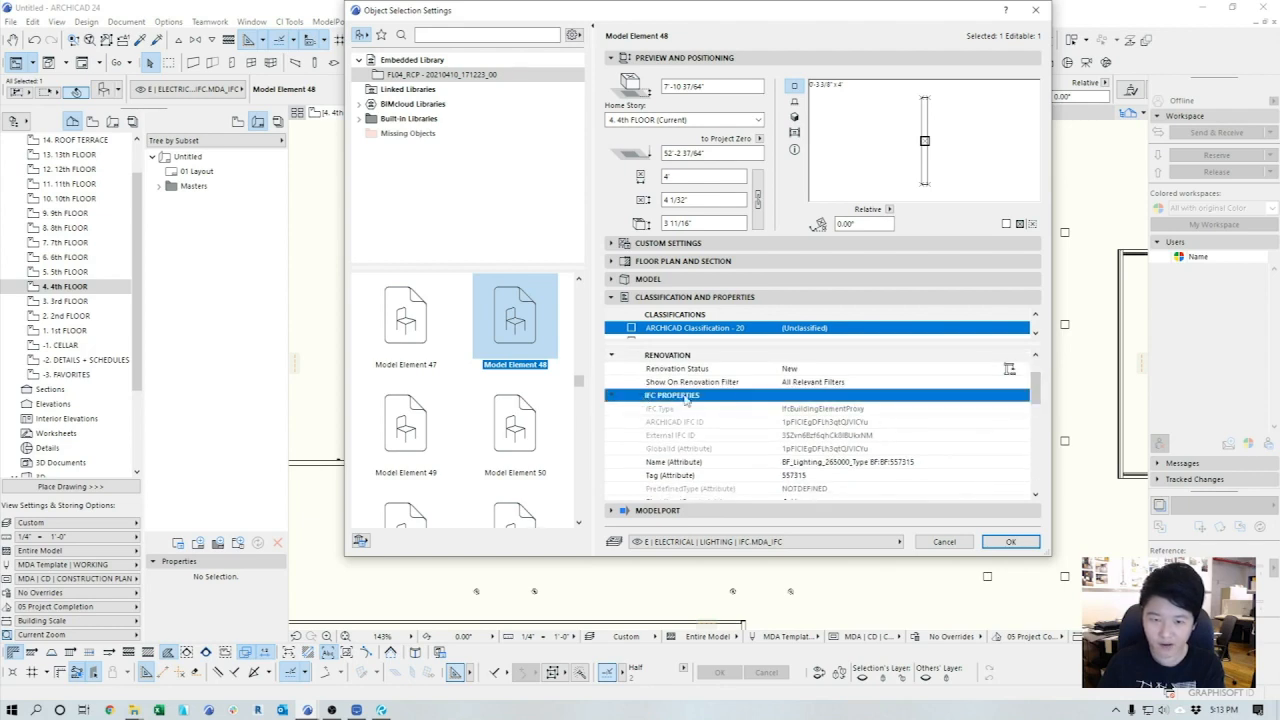
{"action": "left_click_drag", "start_coordinate": [1036, 386], "coordinate": [1036, 476]}
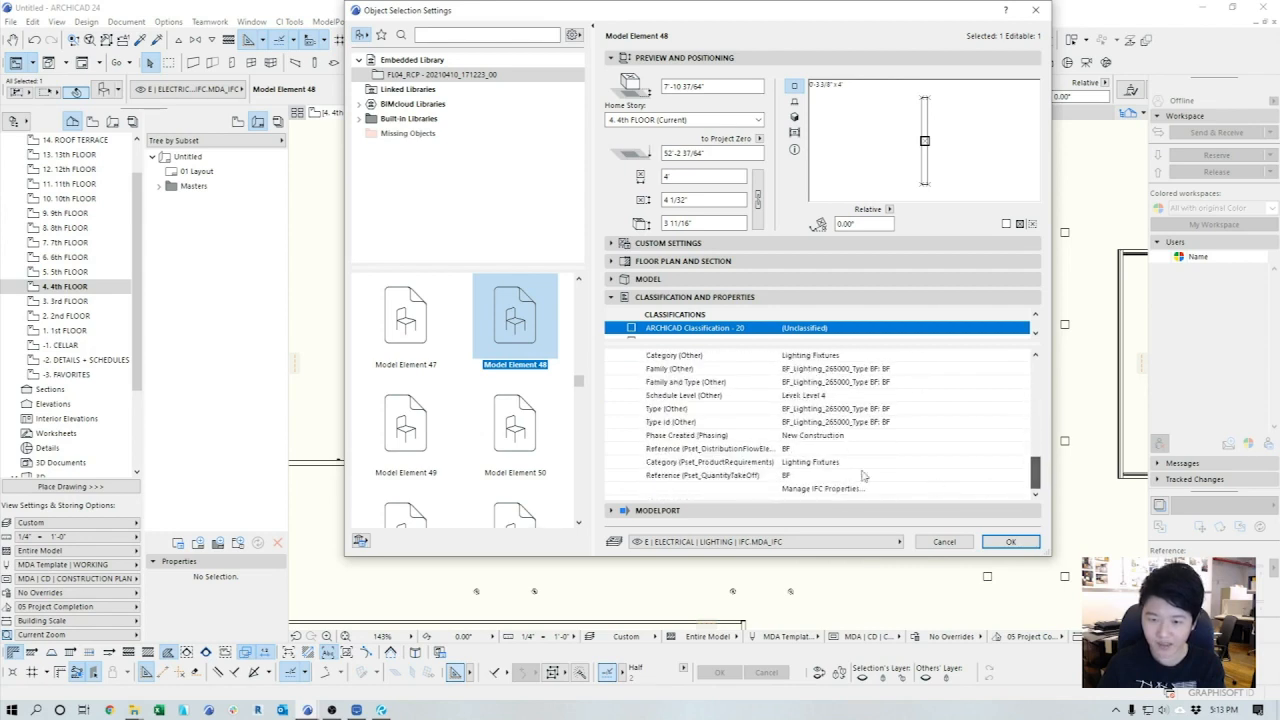
{"action": "left_click", "coordinate": [800, 449]}
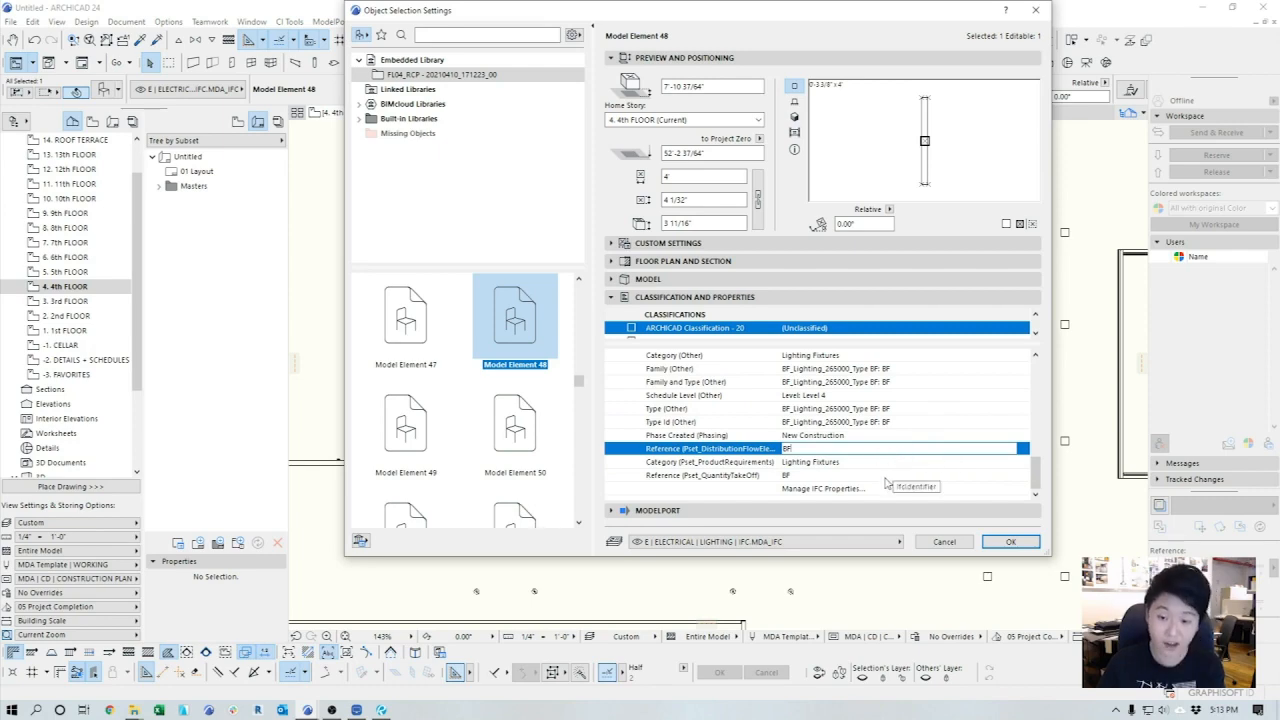
{"action": "left_click", "coordinate": [1010, 541]}
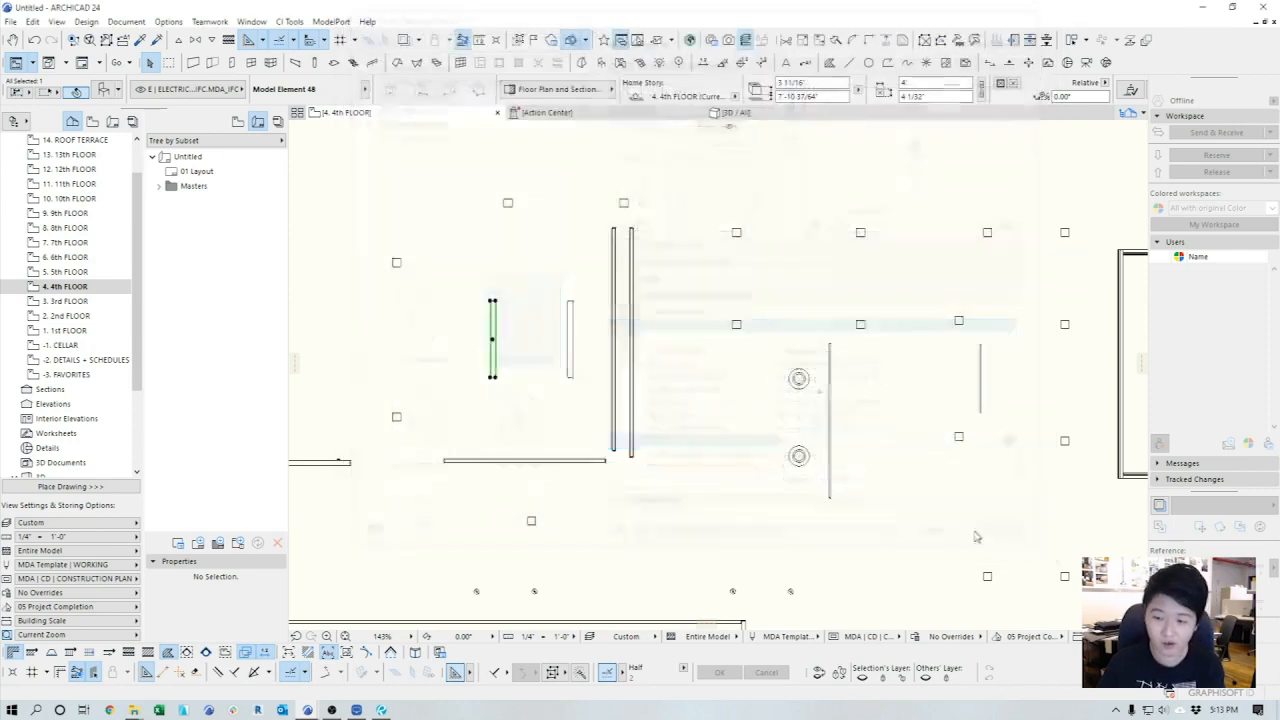
{"action": "left_click", "coordinate": [510, 341]}
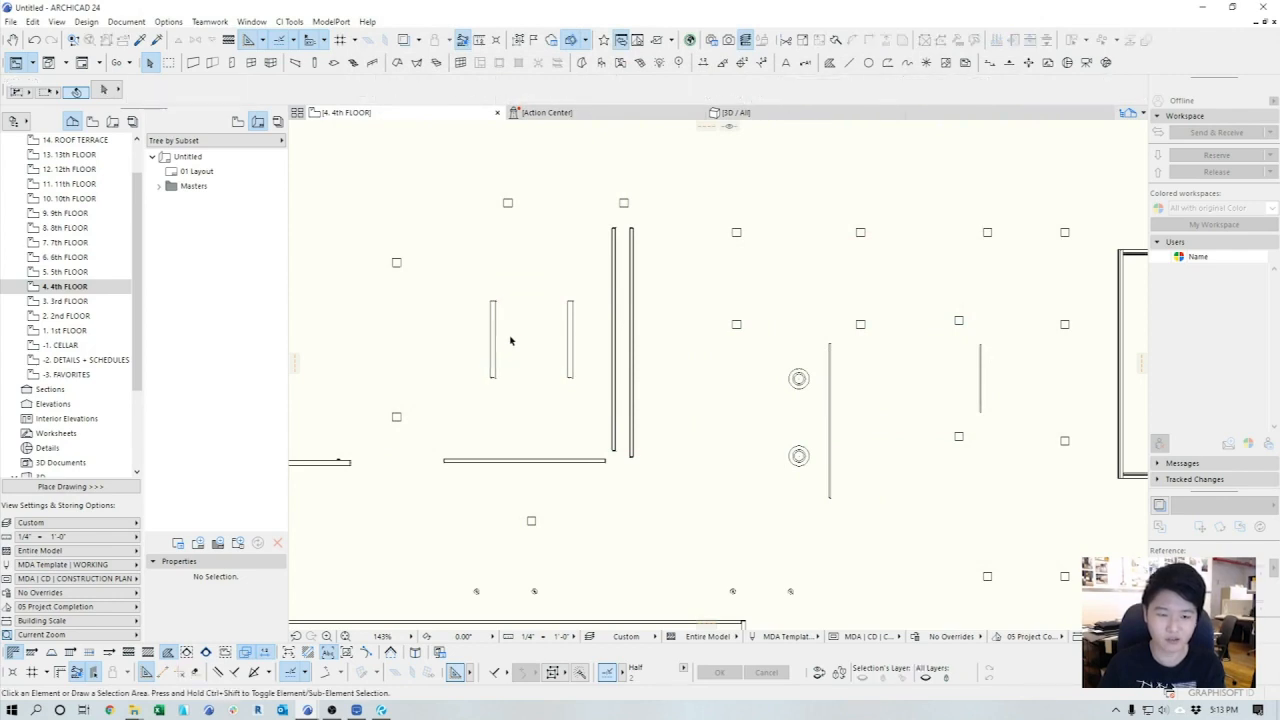
- Set the label type to Text / Autotext and attach a leader label to the upper end of the short vertical linear fixture
{"action": "middle_click_drag", "start_coordinate": [505, 331], "coordinate": [651, 346]}
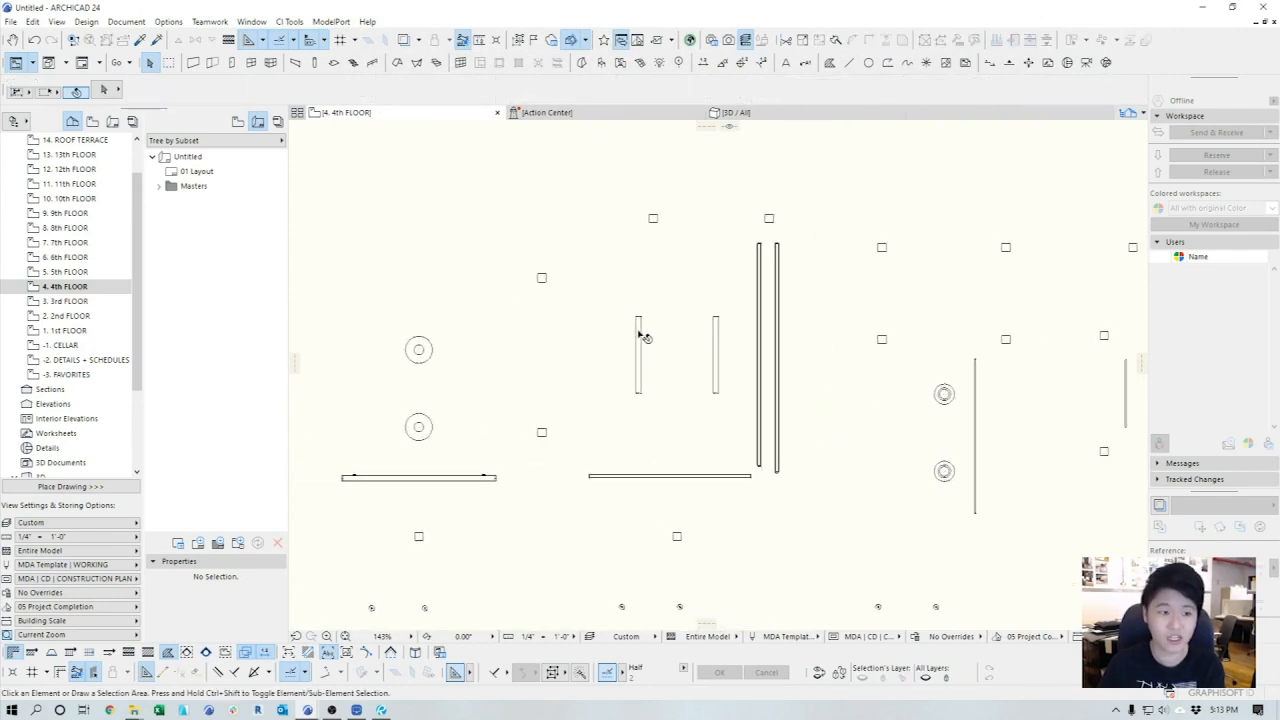
{"action": "scroll", "coordinate": [640, 334], "scroll_direction": "up", "scroll_amount": 2}
{"action": "middle_click_drag", "start_coordinate": [643, 334], "coordinate": [594, 333]}
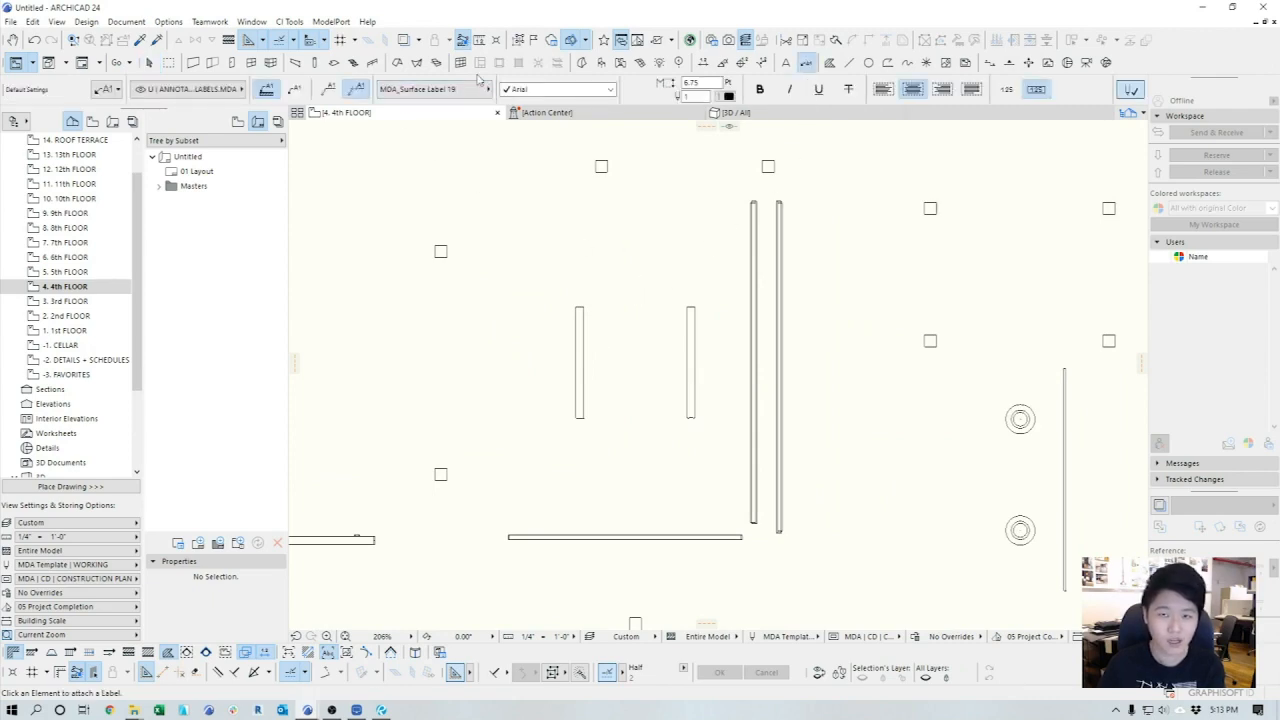
{"action": "left_click", "coordinate": [440, 90]}
{"action": "left_click", "coordinate": [563, 89]}
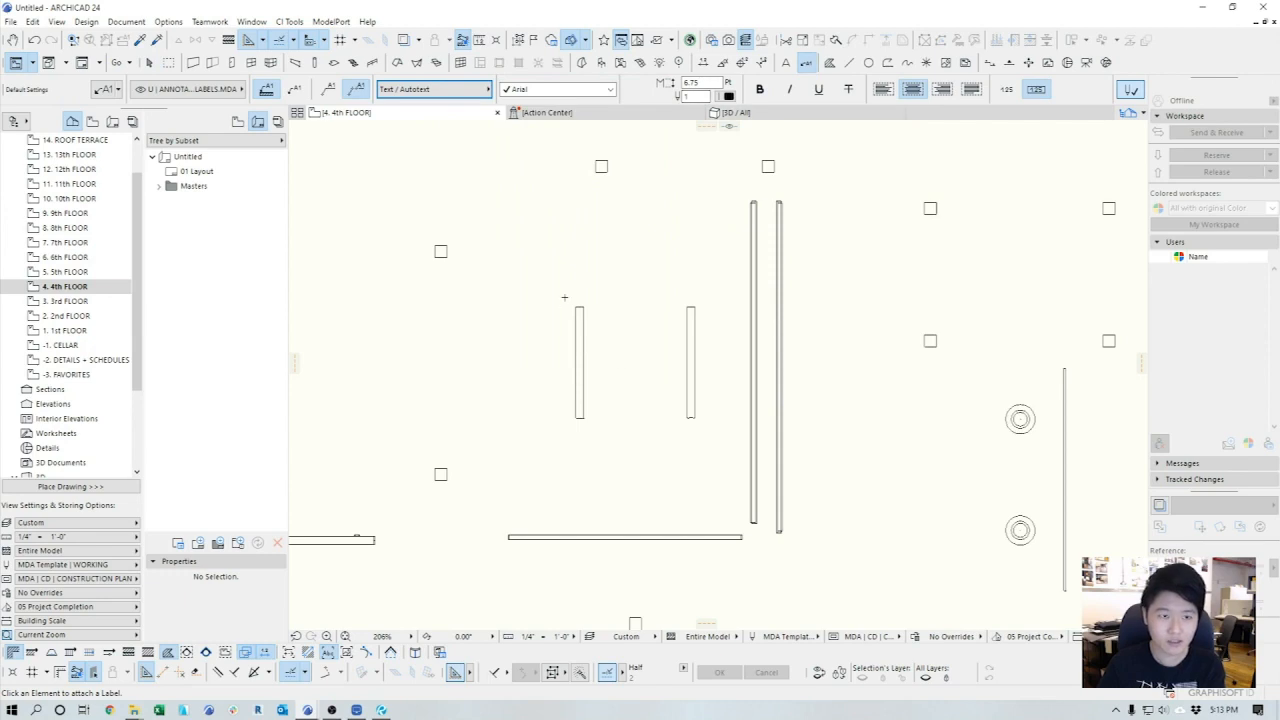
{"action": "middle_click_drag", "start_coordinate": [579, 299], "coordinate": [580, 331]}
{"action": "scroll", "coordinate": [623, 295], "scroll_direction": "down", "scroll_amount": 2}
{"action": "scroll", "coordinate": [622, 296], "scroll_direction": "up", "scroll_amount": 2}
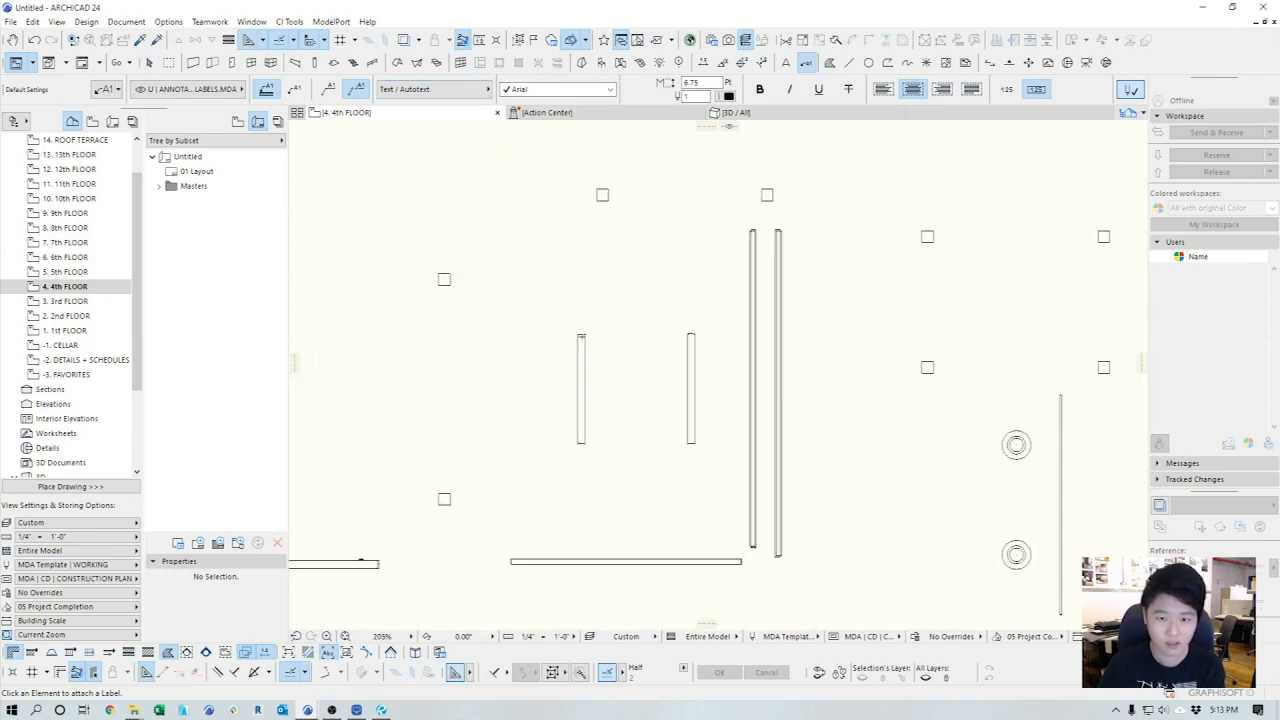
{"action": "left_click", "coordinate": [588, 333]}
{"action": "left_click", "coordinate": [598, 309]}
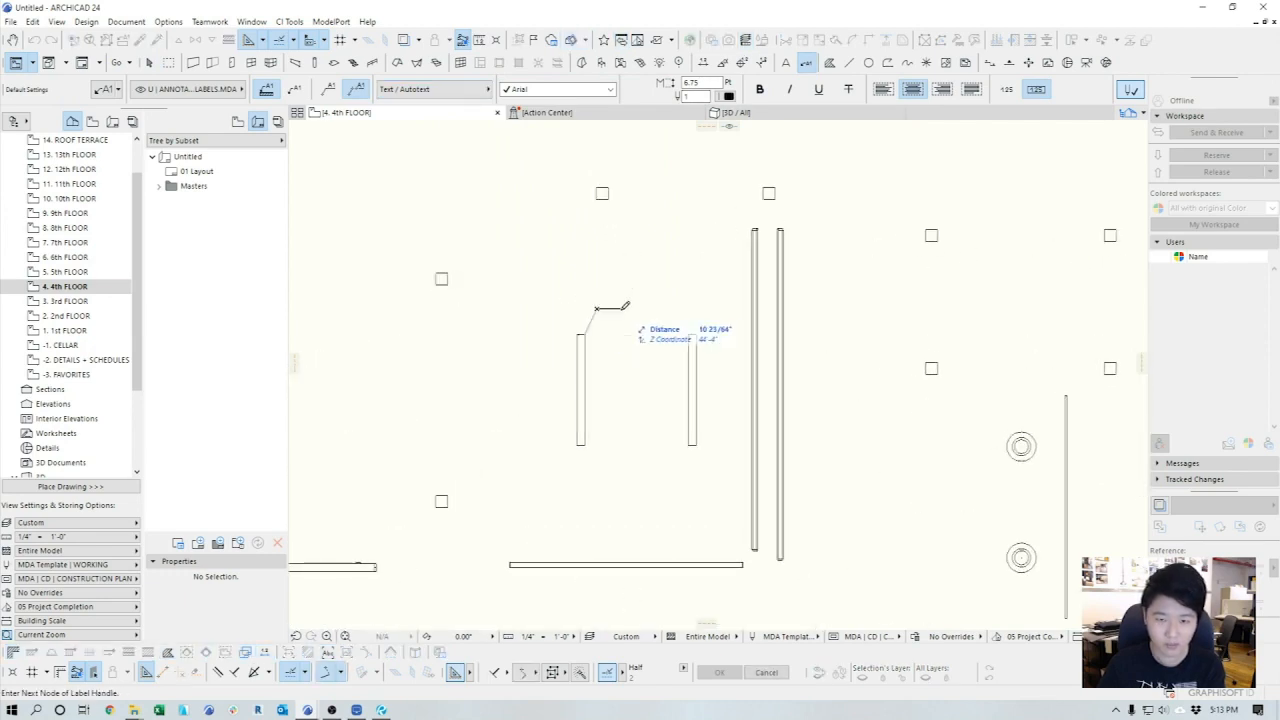
{"action": "left_click", "coordinate": [617, 310]}
- Try to replace the new label's text with an autotext property
{"action": "double_click", "coordinate": [660, 292]}
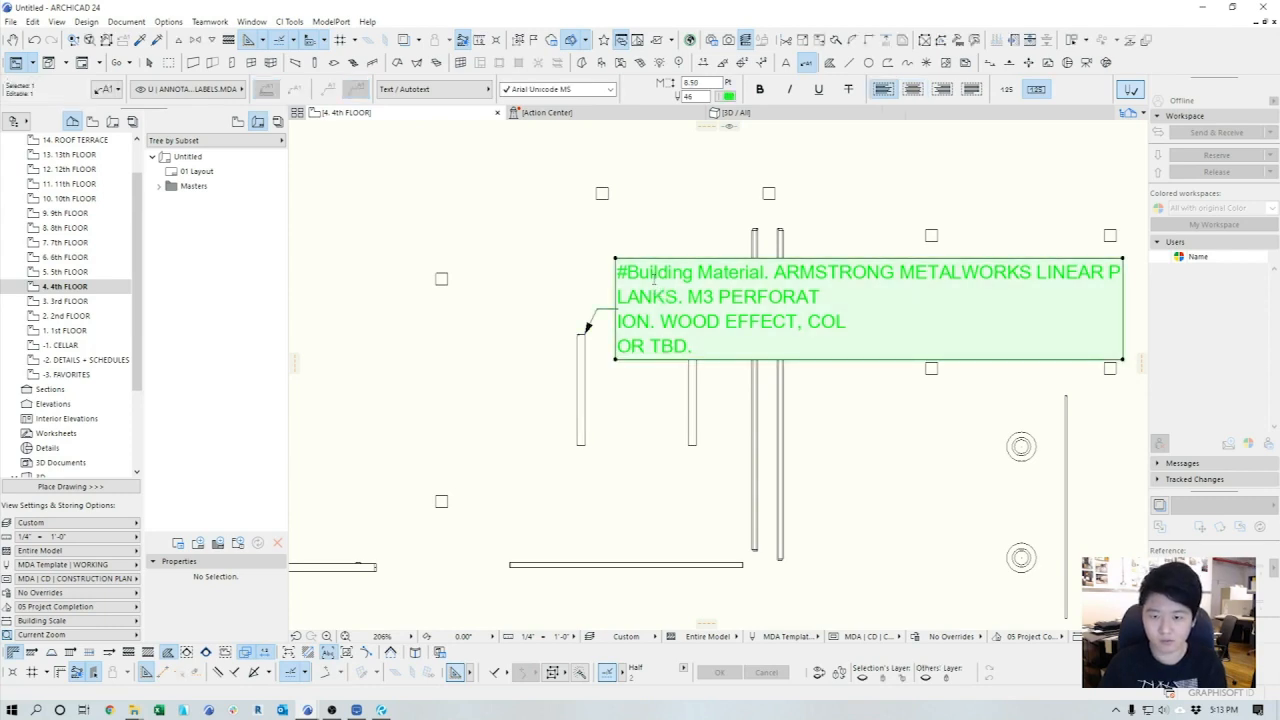
{"action": "key", "text": "ctrl+a"}
{"action": "key", "text": "BackSpace"}
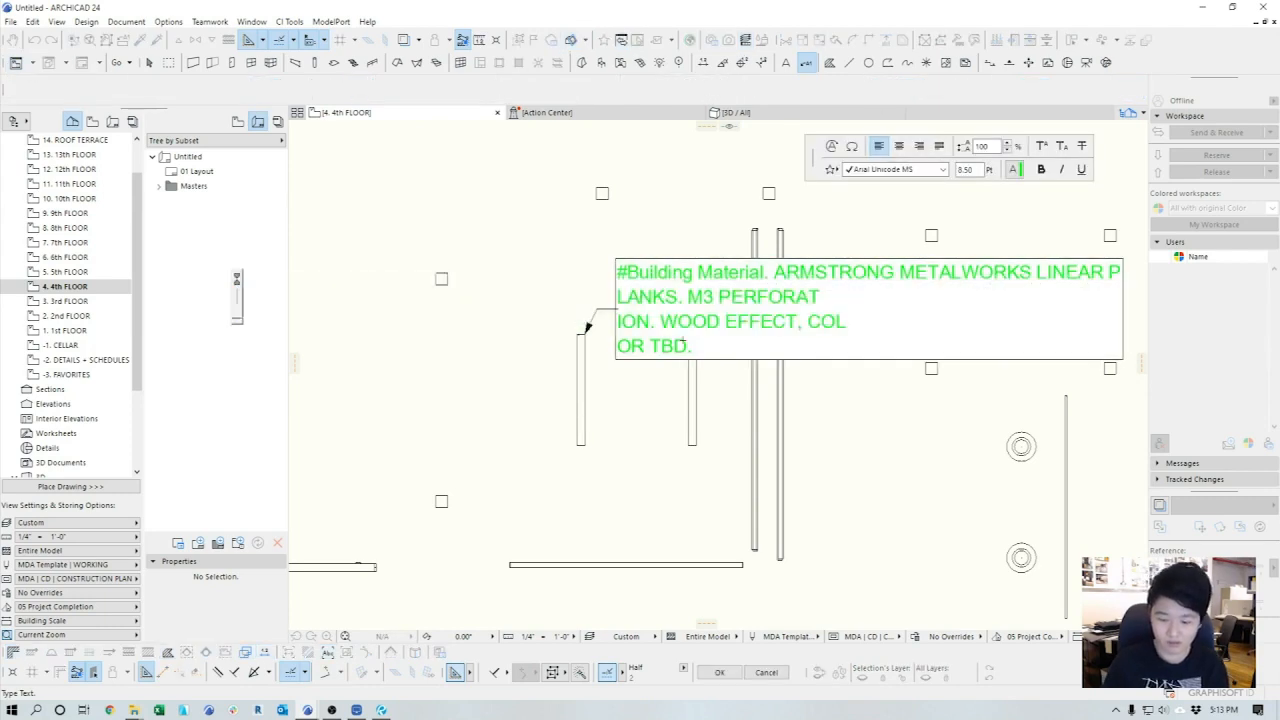
{"action": "left_click", "coordinate": [831, 146]}
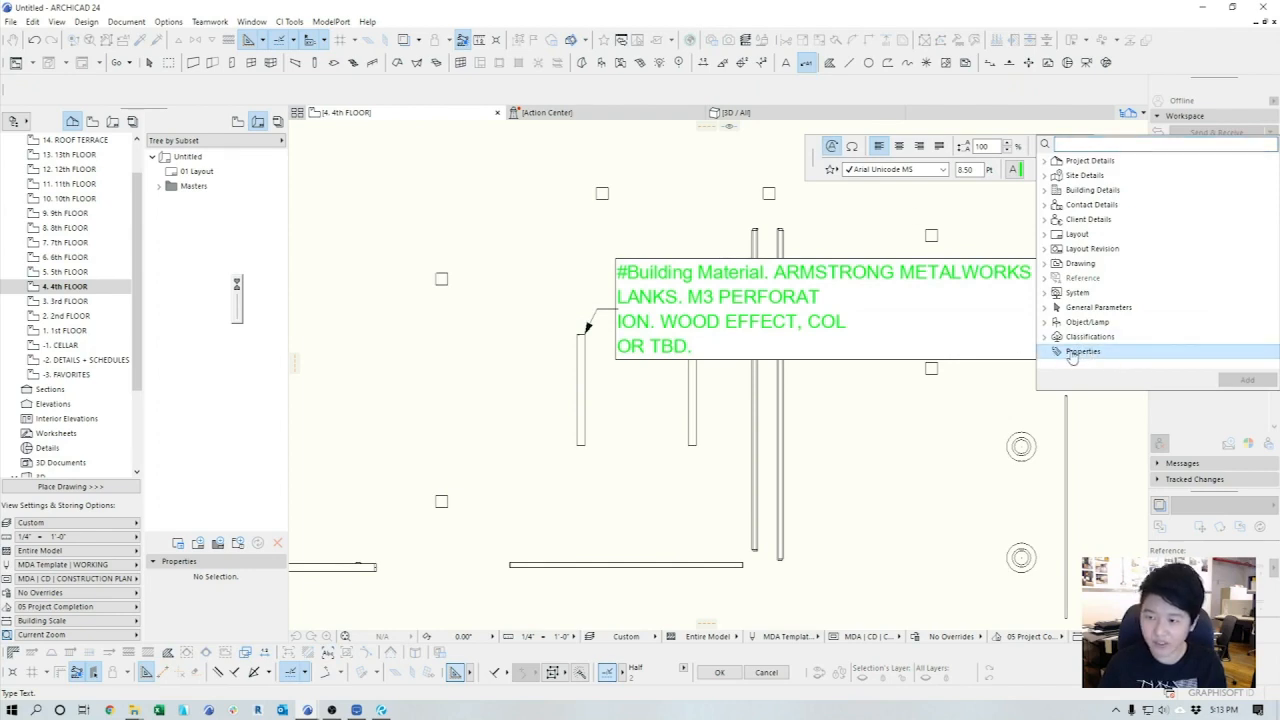
{"action": "left_click", "coordinate": [883, 406]}
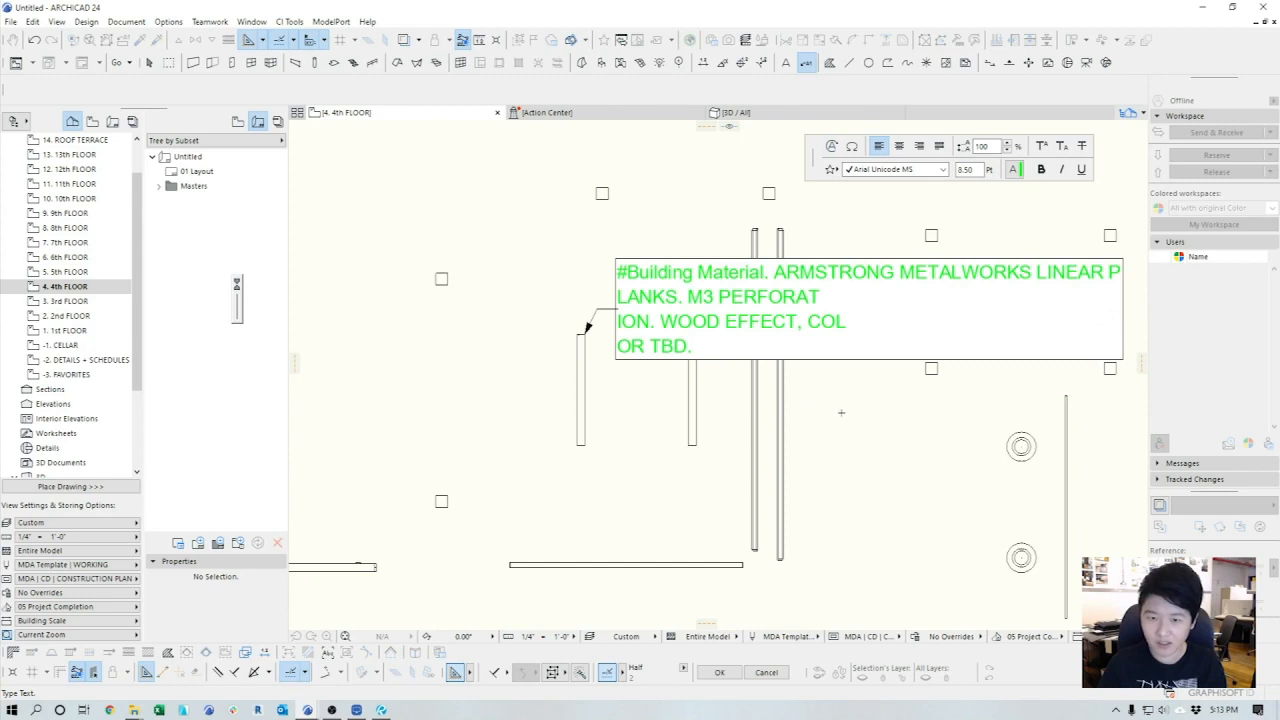
{"action": "left_click", "coordinate": [841, 412]}
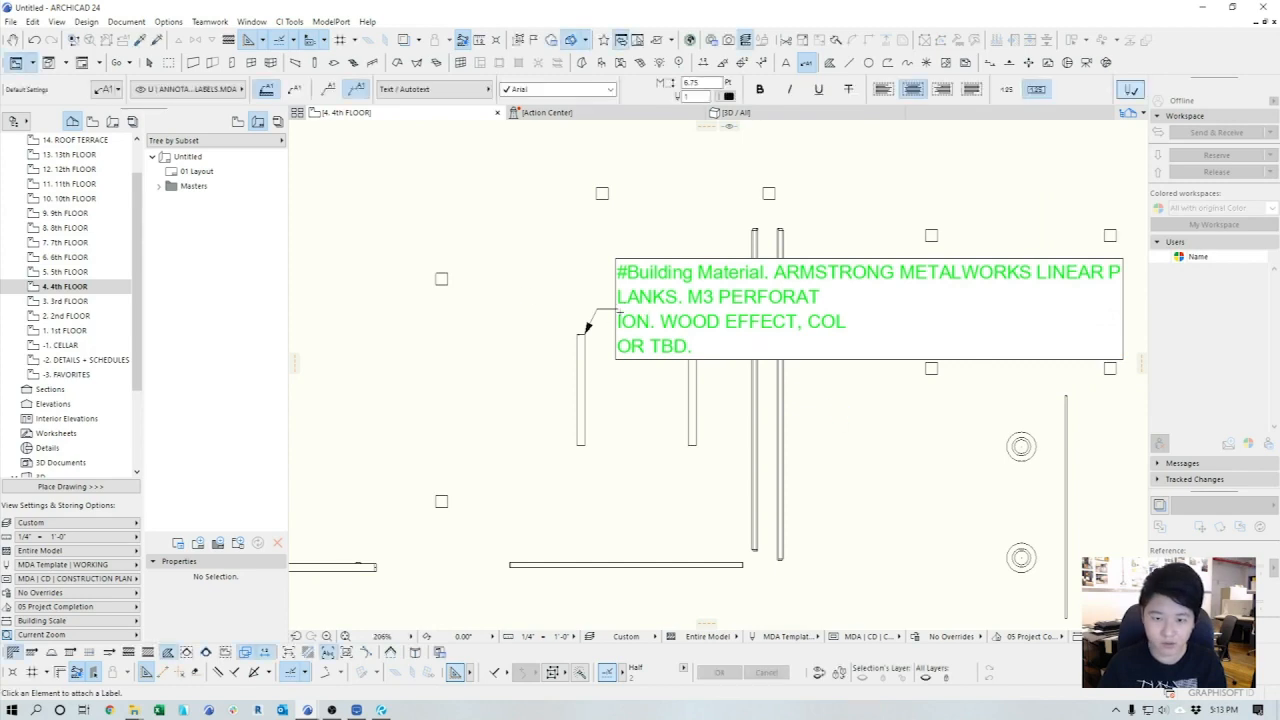
- Clear the placeholder building material text from the leader label on the short vertical linear fixture
{"action": "left_click", "coordinate": [663, 294]}
{"action": "double_click", "coordinate": [666, 302]}
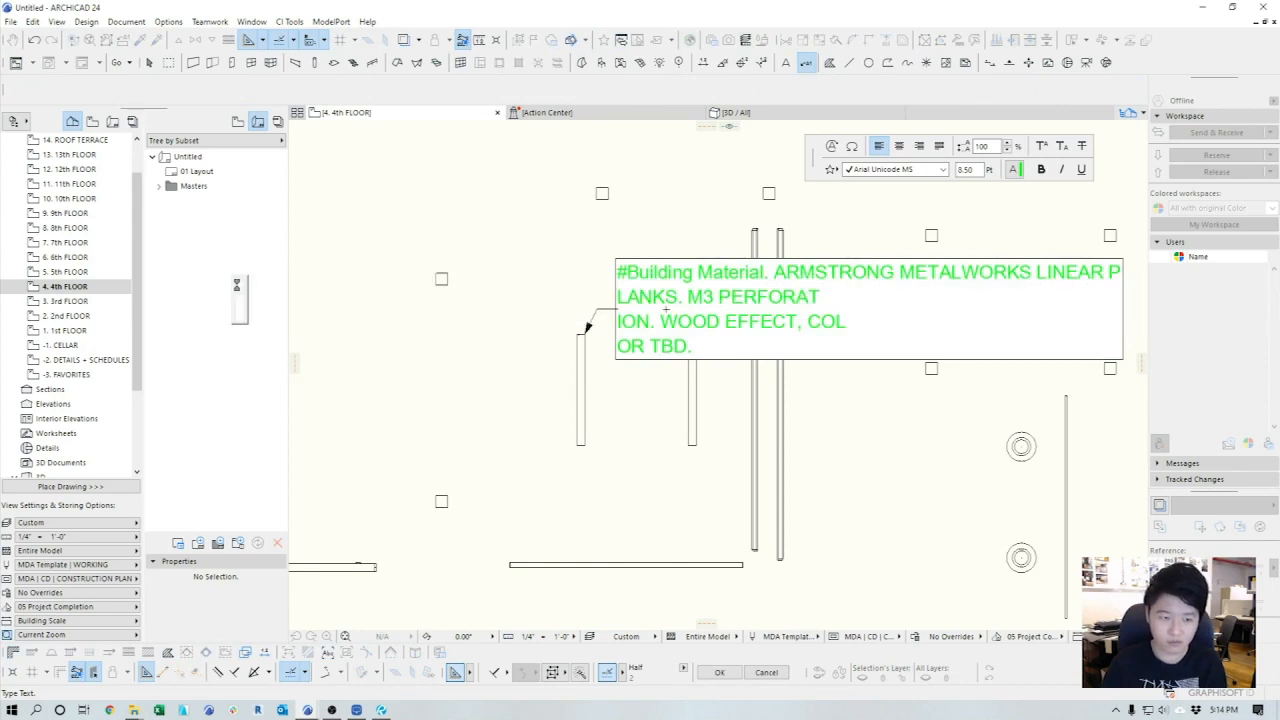
{"action": "left_click", "coordinate": [597, 318]}
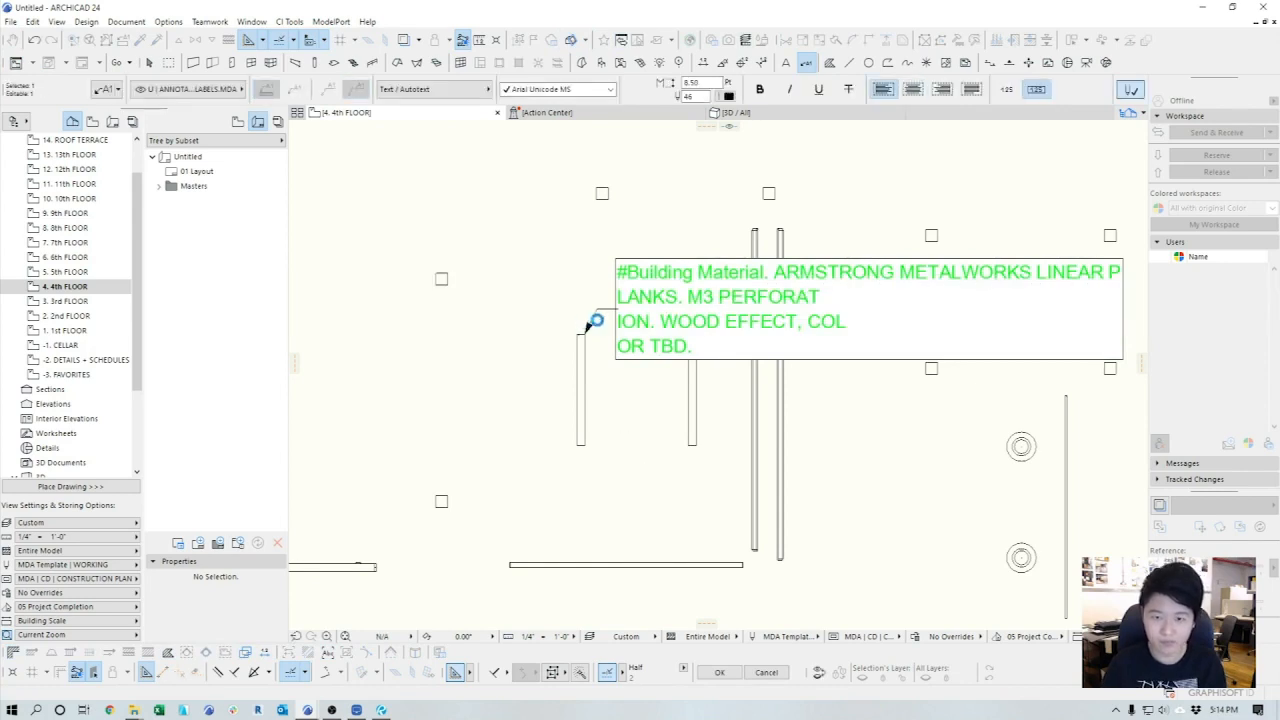
{"action": "key", "text": "Escape"}
{"action": "key", "text": "Escape"}
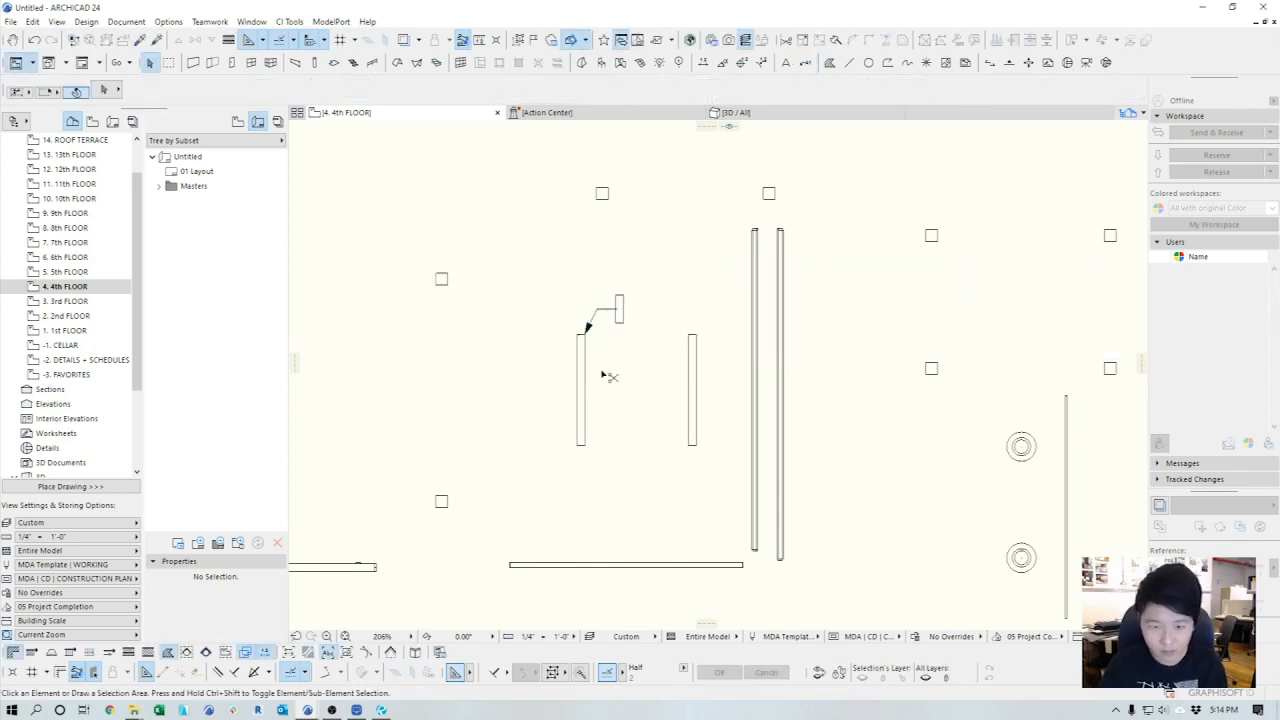
- Classify all imported lighting fixtures on the floor as Light Fixture in the second ARCHICAD Classification system
{"action": "key", "text": "ctrl+a"}
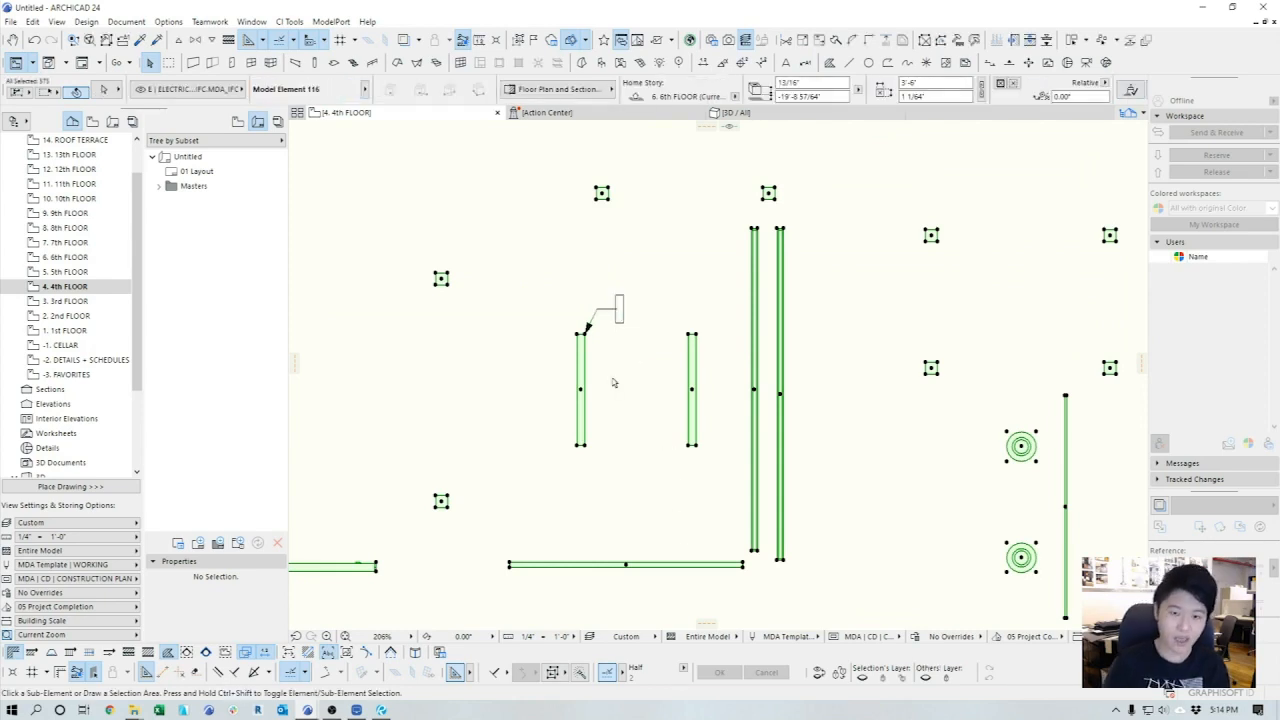
{"action": "key", "text": "ctrl+t"}
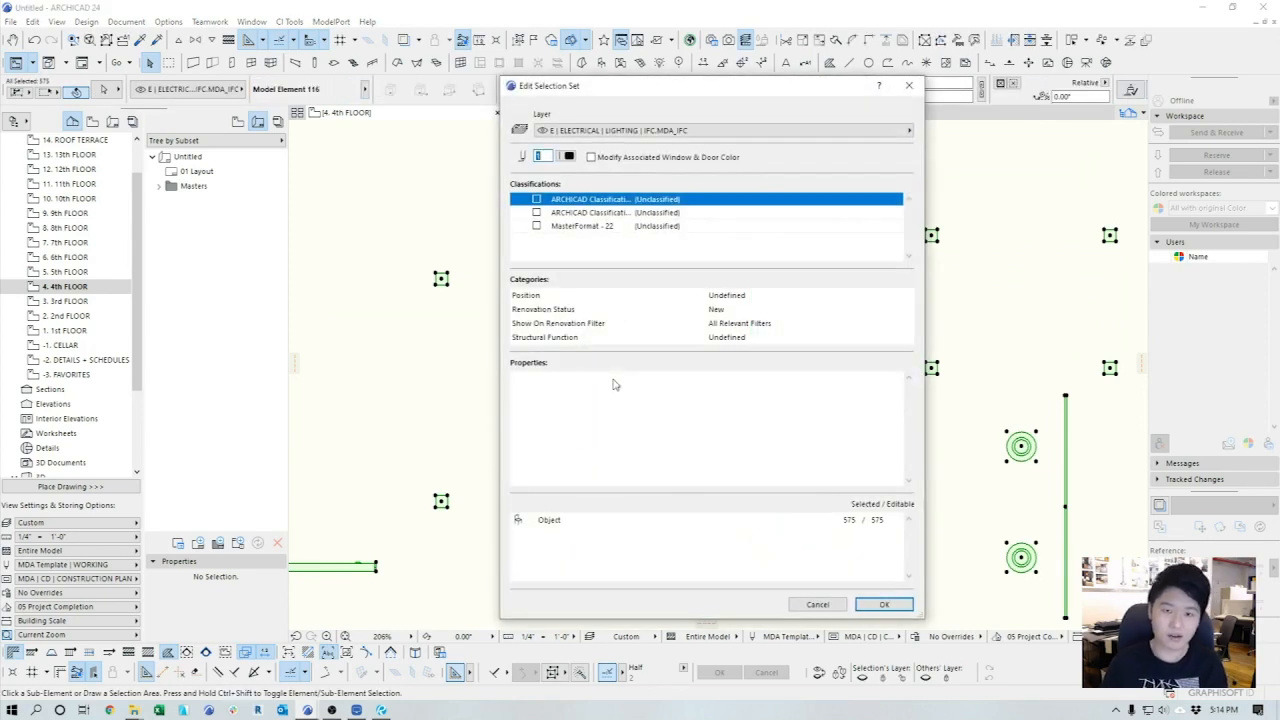
{"action": "left_click", "coordinate": [537, 213]}
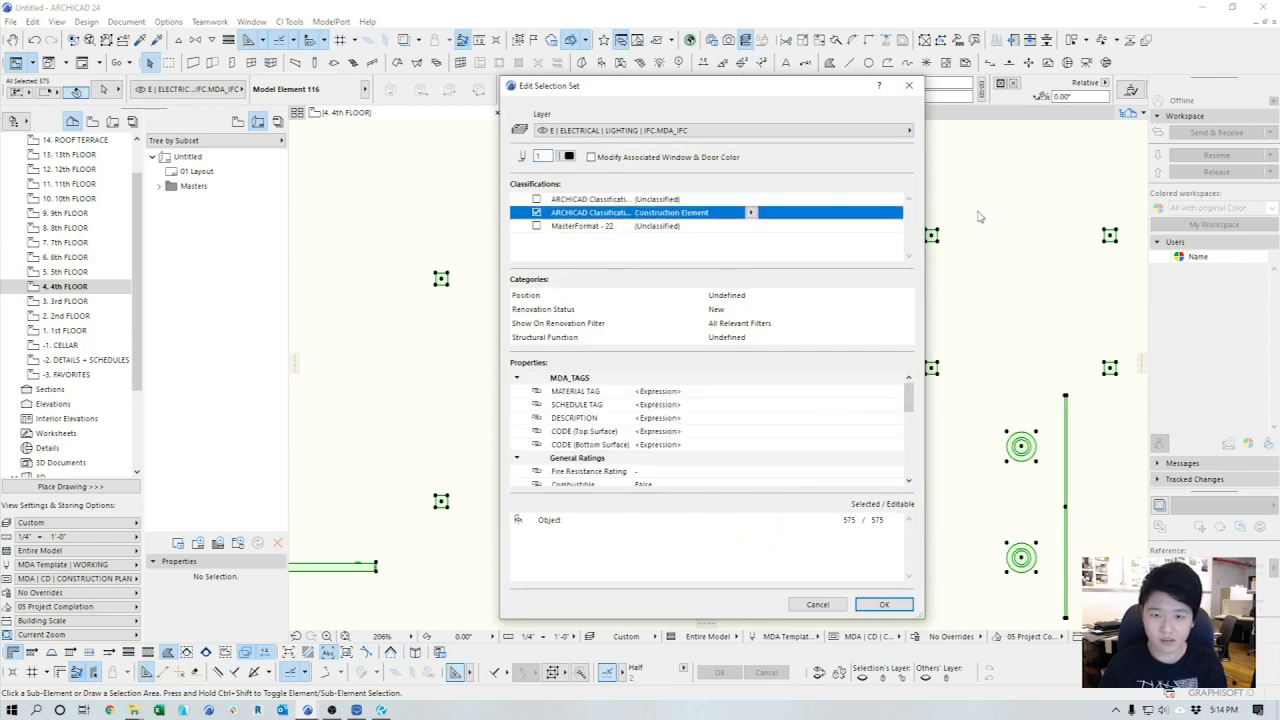
{"action": "left_click", "coordinate": [751, 213]}
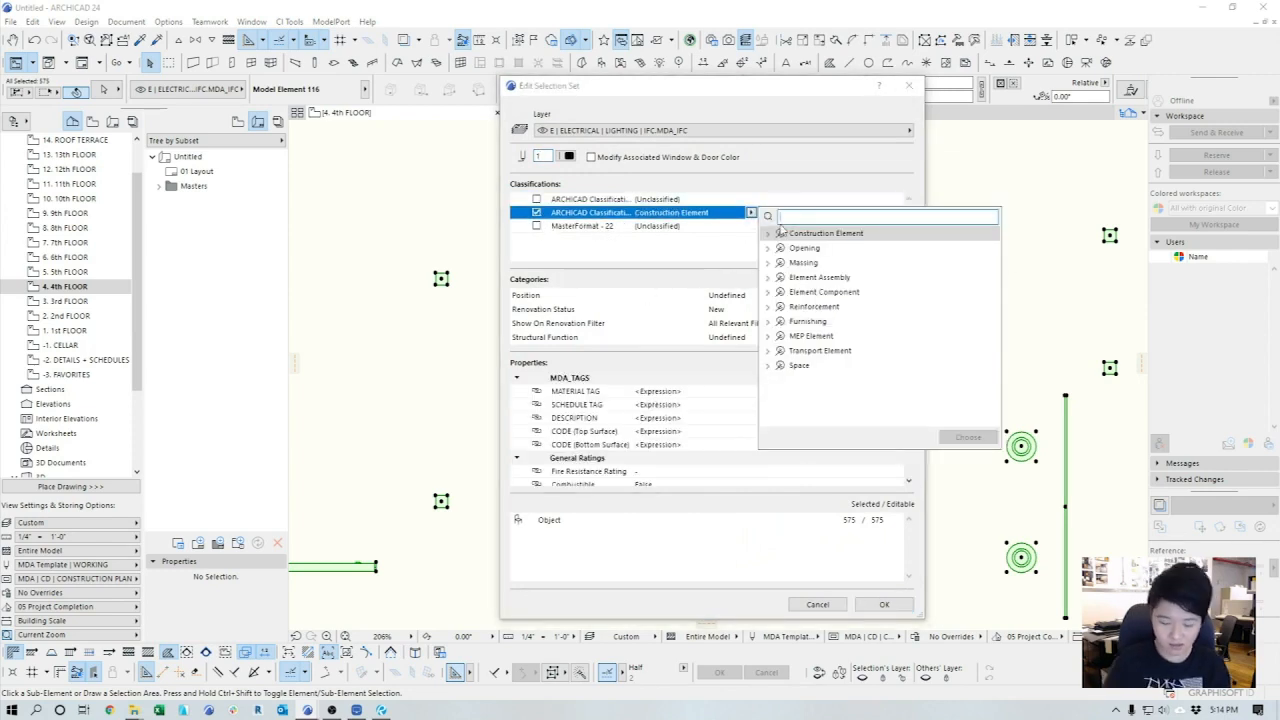
{"action": "type", "text": "light"}
{"action": "key", "text": "Return"}
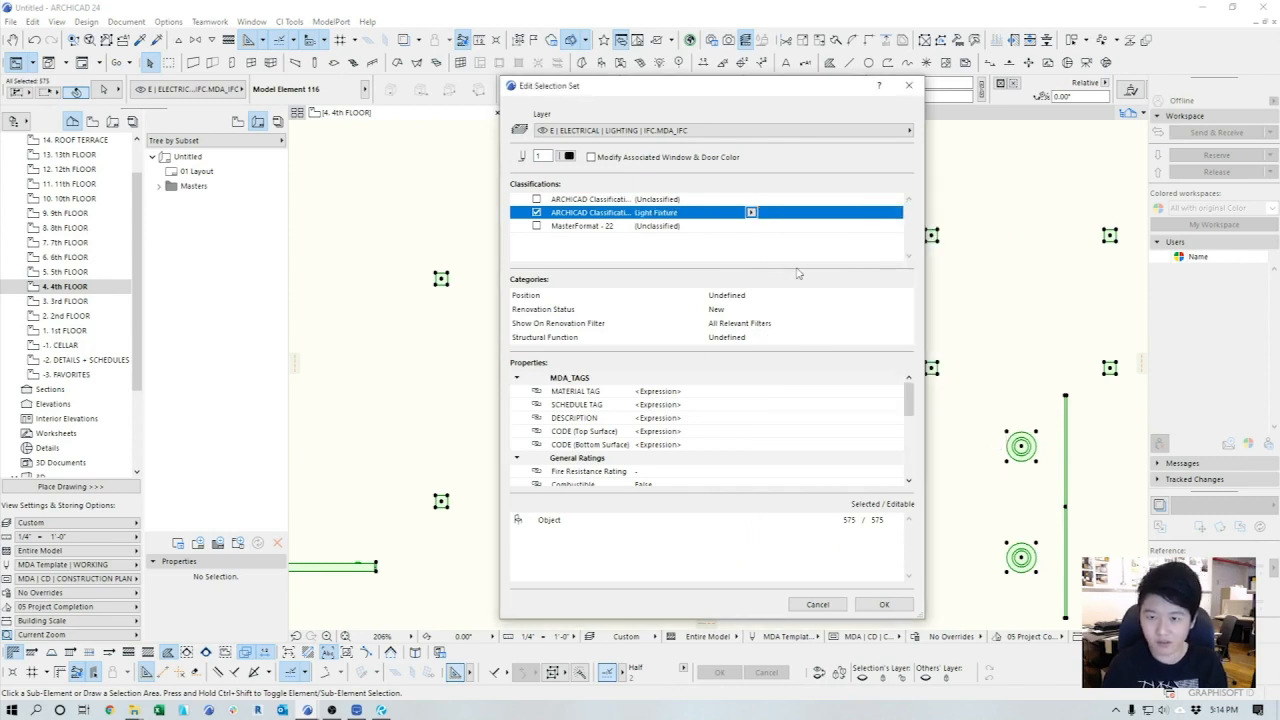
{"action": "left_click", "coordinate": [880, 606]}
{"action": "left_click", "coordinate": [636, 416]}
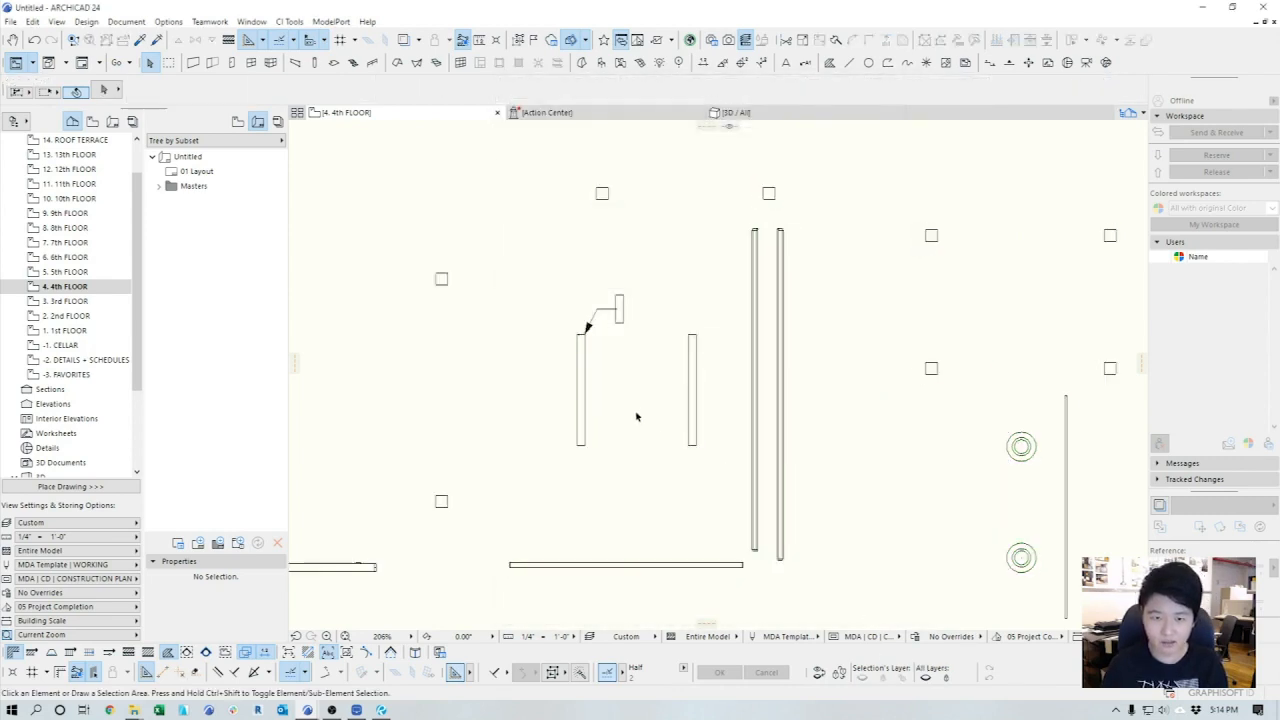
- Rename the Light Fixture List property in the MDA_Schedule List group to Light Fixture Tag
{"action": "left_click", "coordinate": [168, 21]}
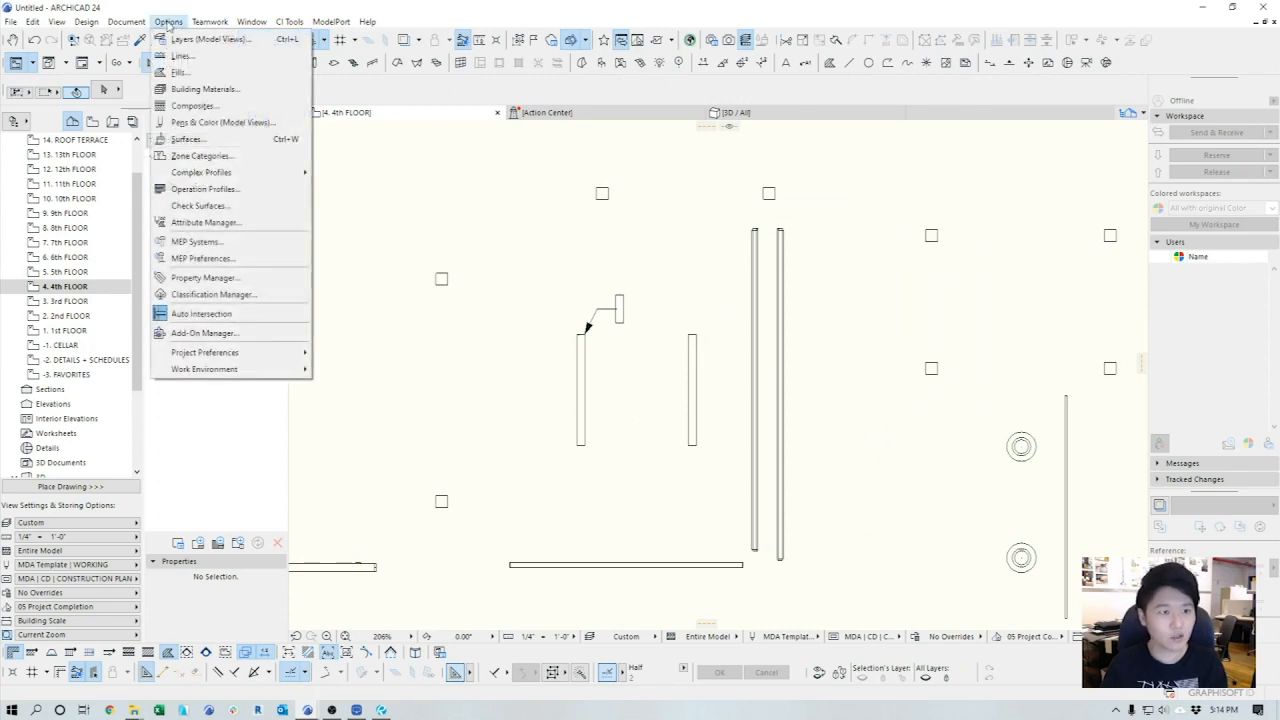
{"action": "left_click", "coordinate": [218, 282]}
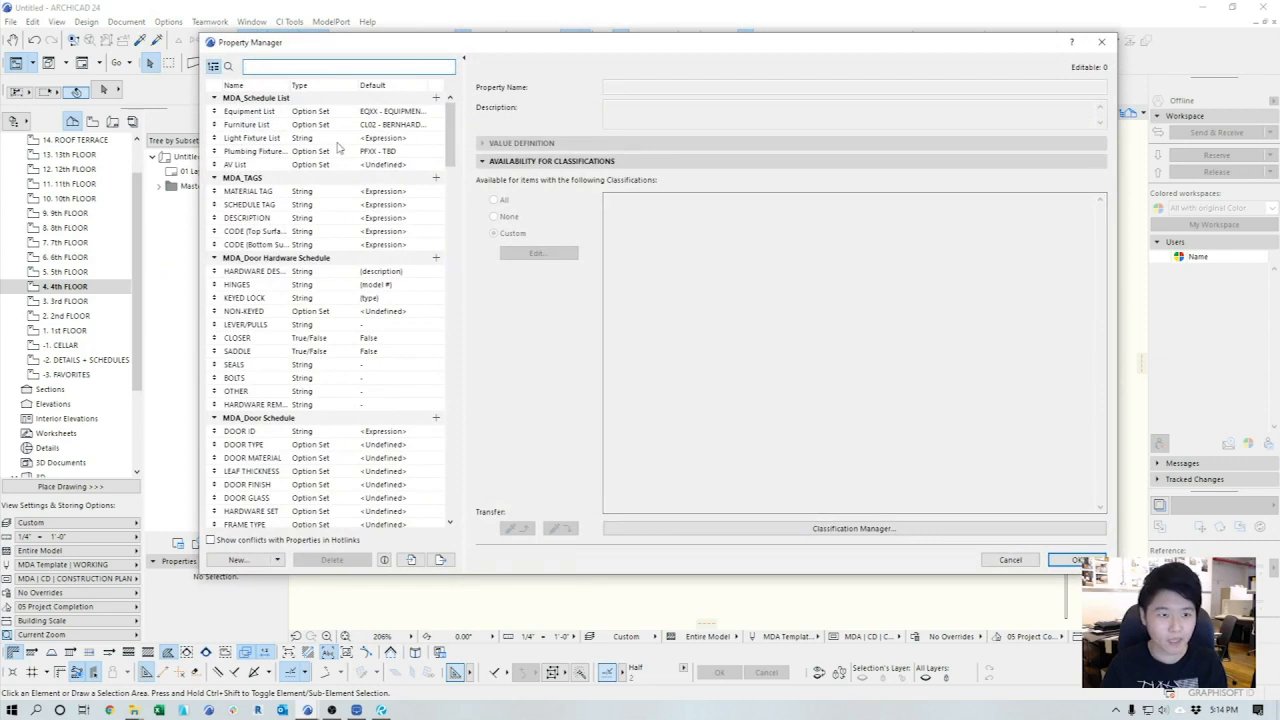
{"action": "left_click", "coordinate": [243, 138]}
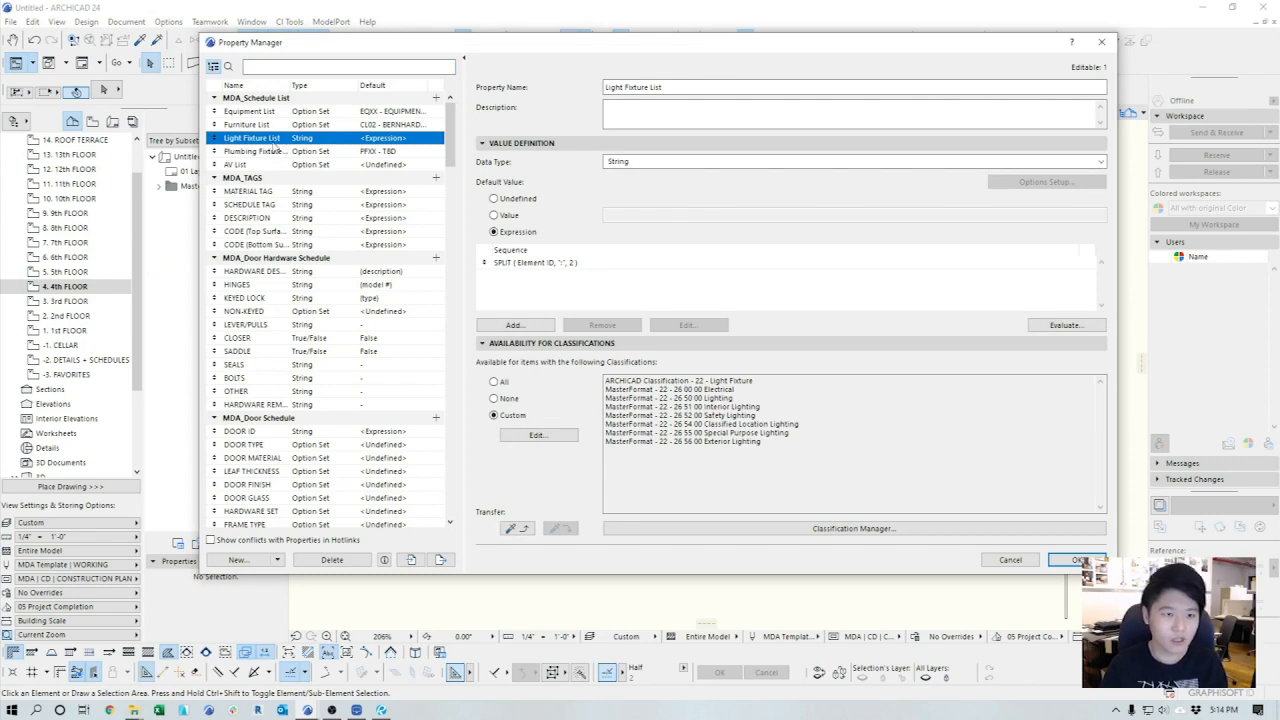
{"action": "left_click", "coordinate": [676, 88]}
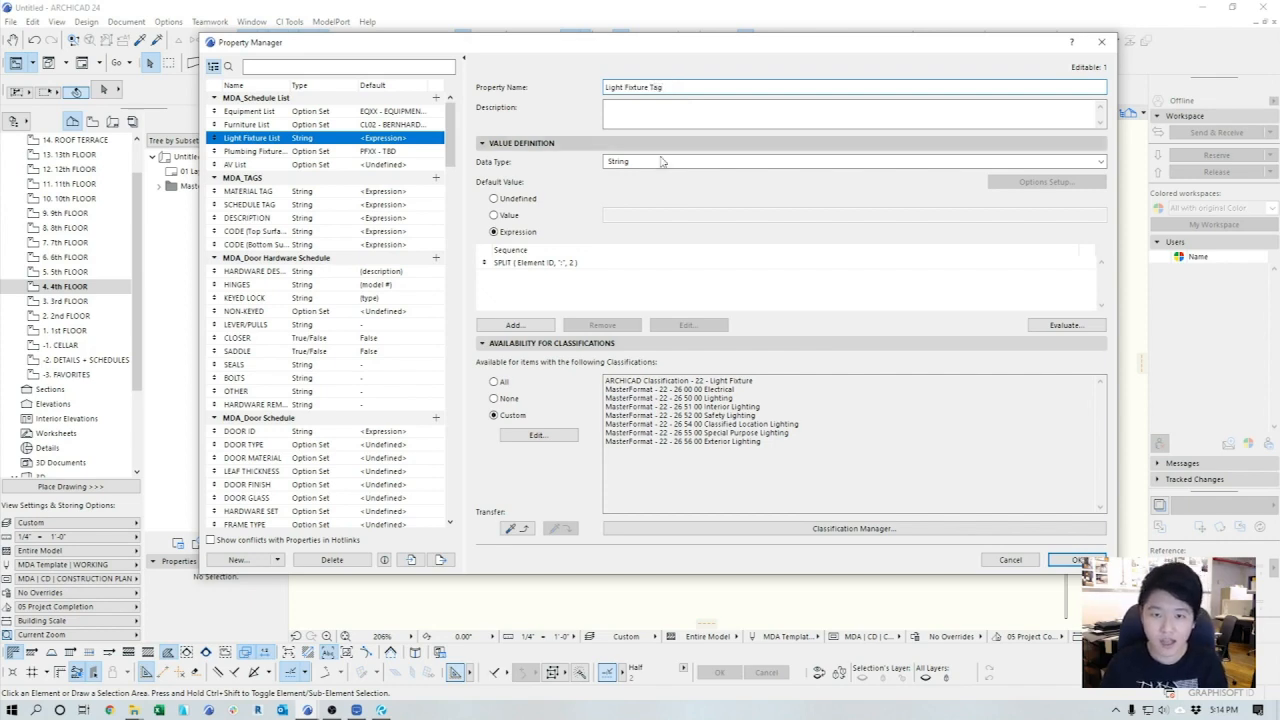
{"action": "left_click", "coordinate": [588, 264]}
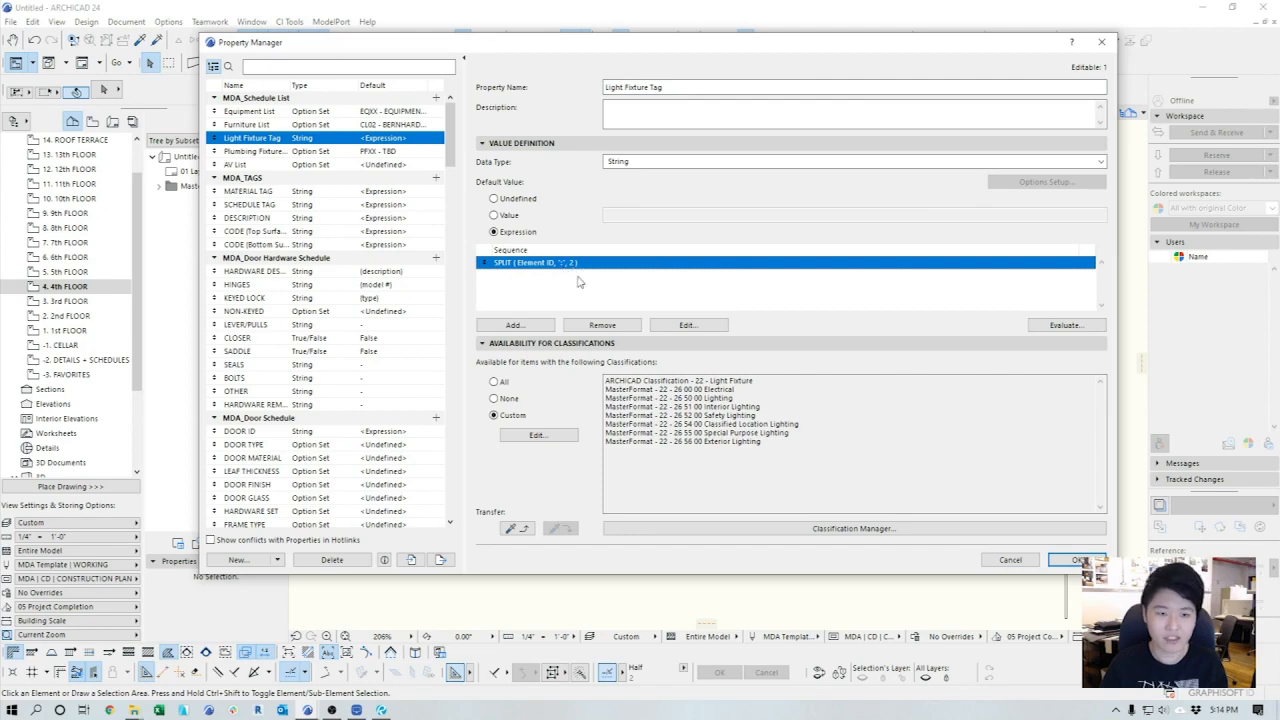
{"action": "left_click", "coordinate": [1075, 559]}
- Insert the Light Fixture Tag property from MDA_Schedule List as autotext in the empty leader label
{"action": "middle_click_drag", "start_coordinate": [633, 344], "coordinate": [669, 338]}
{"action": "left_click", "coordinate": [658, 306]}
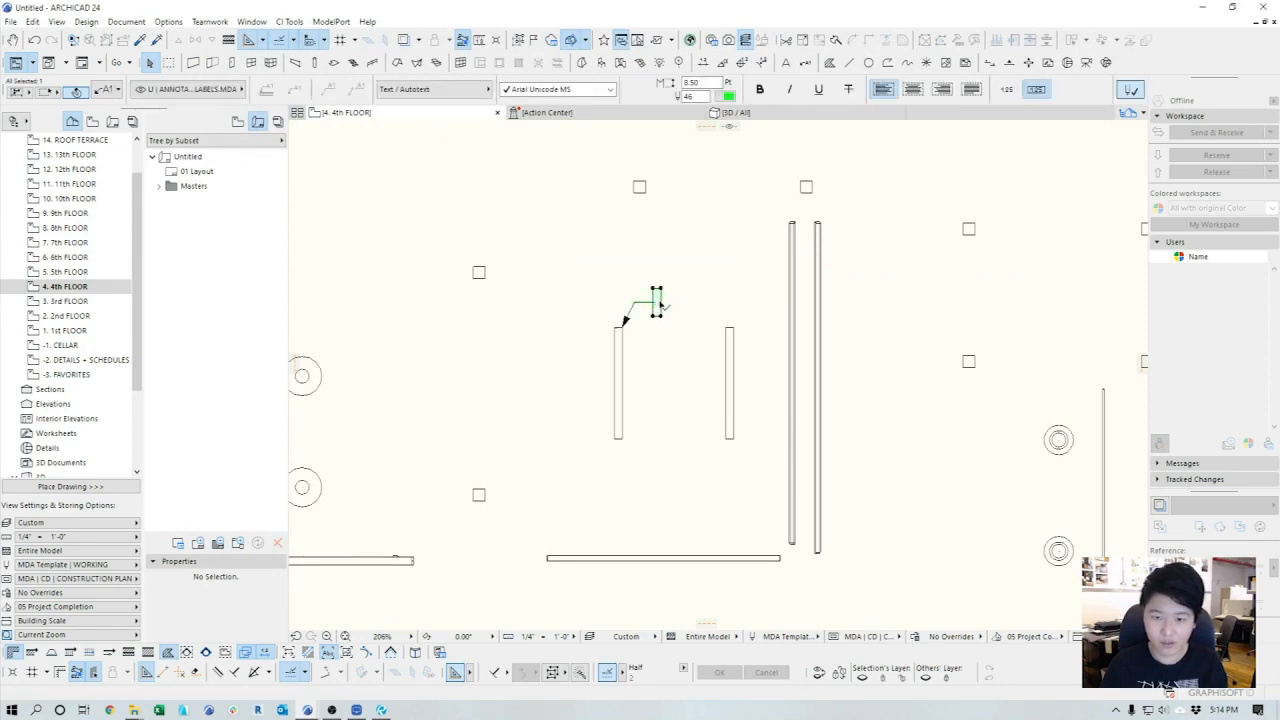
{"action": "double_click", "coordinate": [657, 302]}
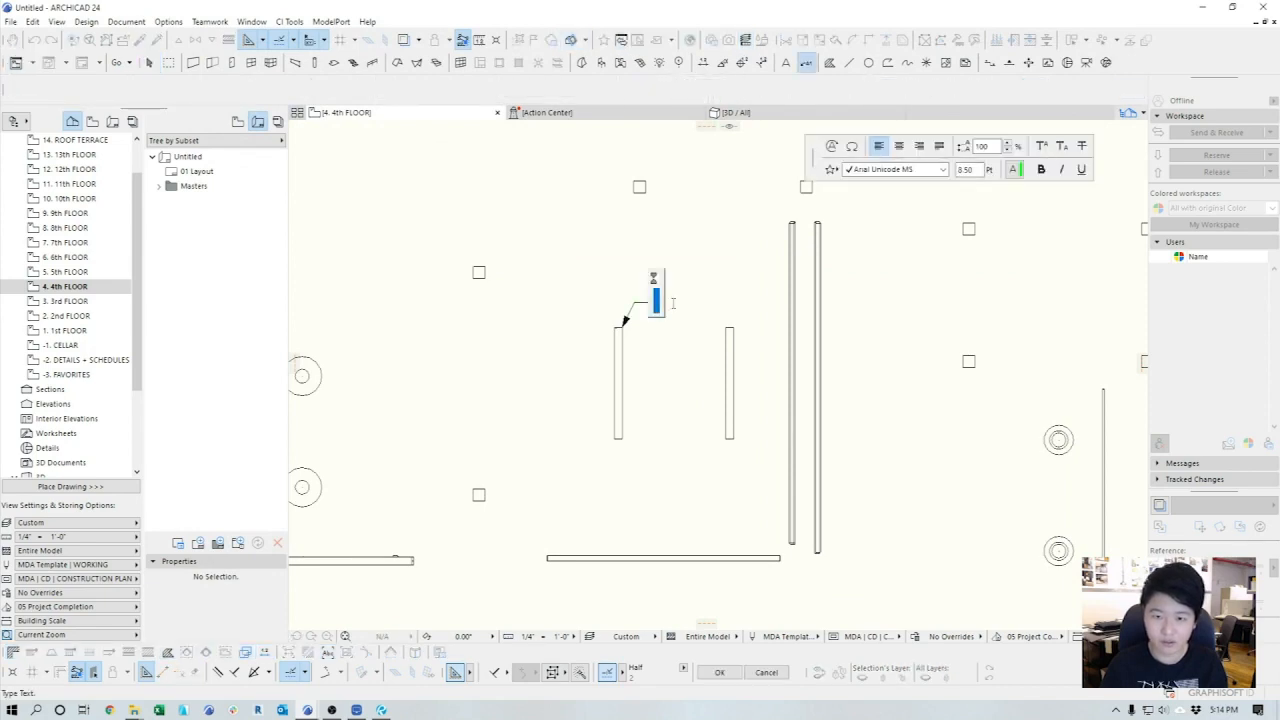
{"action": "left_click", "coordinate": [831, 146]}
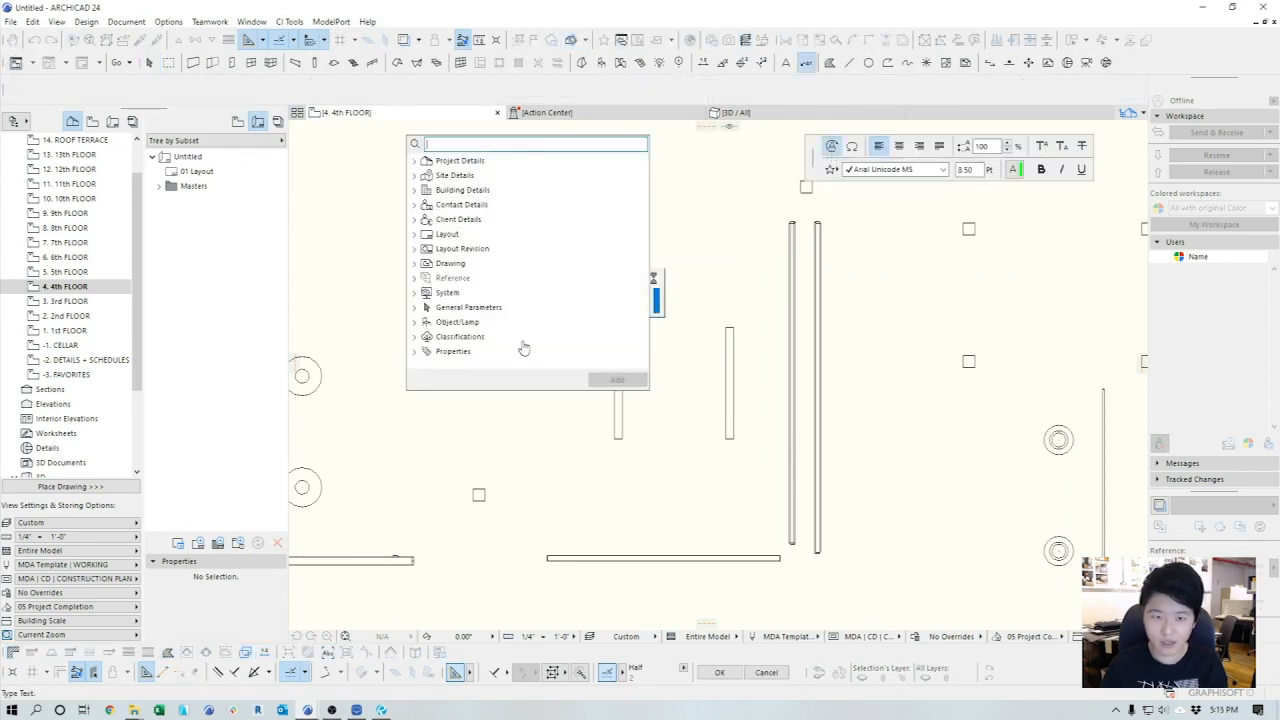
{"action": "left_click", "coordinate": [414, 352]}
{"action": "left_click", "coordinate": [421, 366]}
{"action": "left_click", "coordinate": [477, 381]}
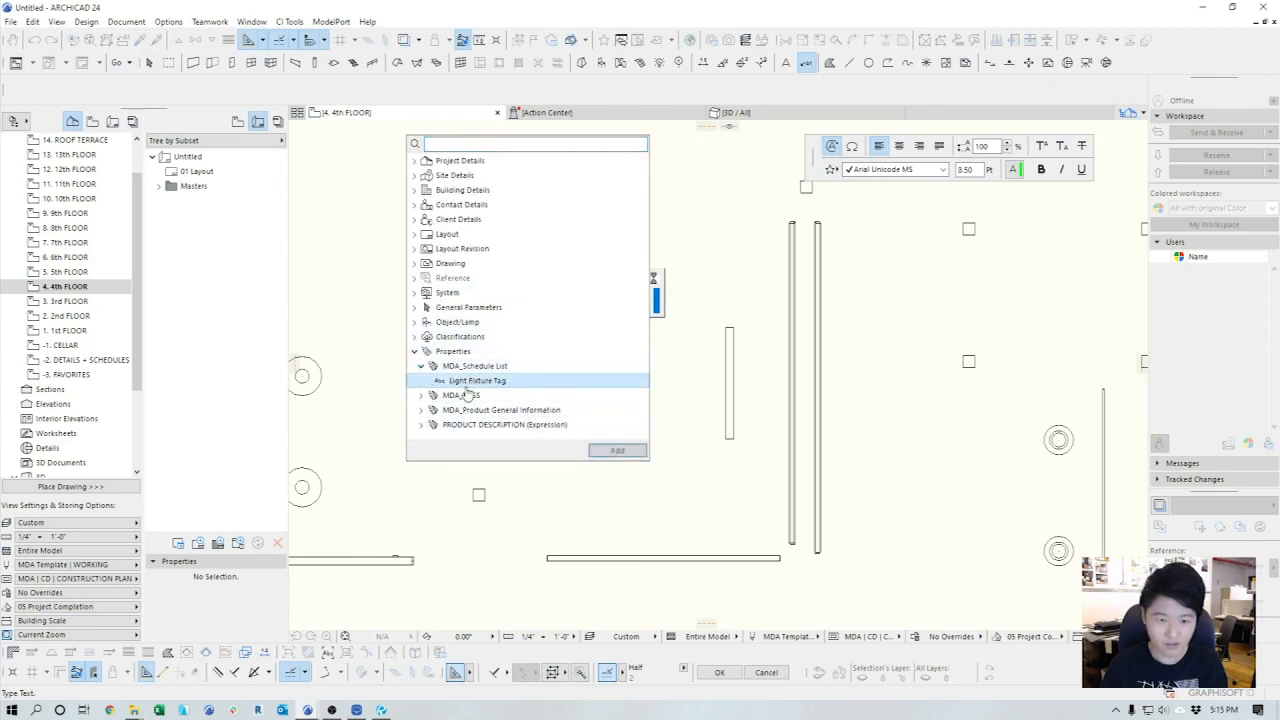
{"action": "left_click", "coordinate": [697, 386]}
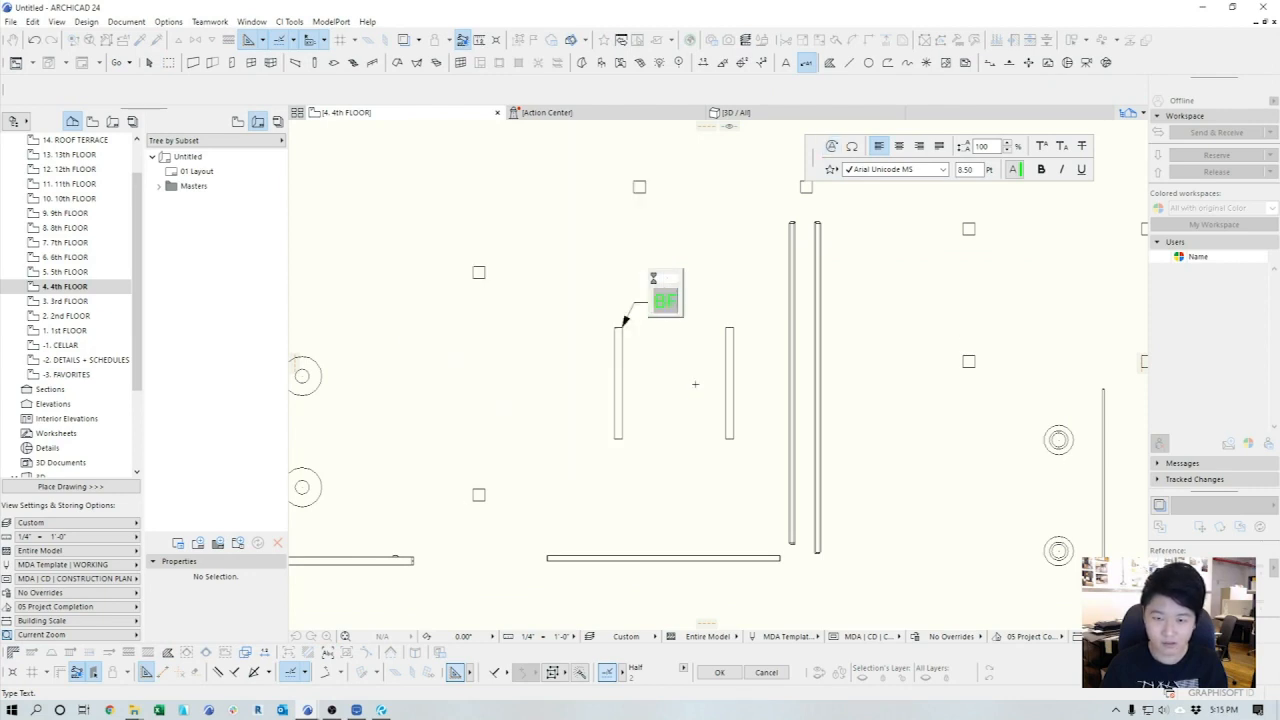
{"action": "left_click", "coordinate": [697, 320]}
- Set the fixture label's text pen to 1 and pick up its settings as the Label tool defaults
{"action": "middle_click_drag", "start_coordinate": [674, 346], "coordinate": [588, 284]}
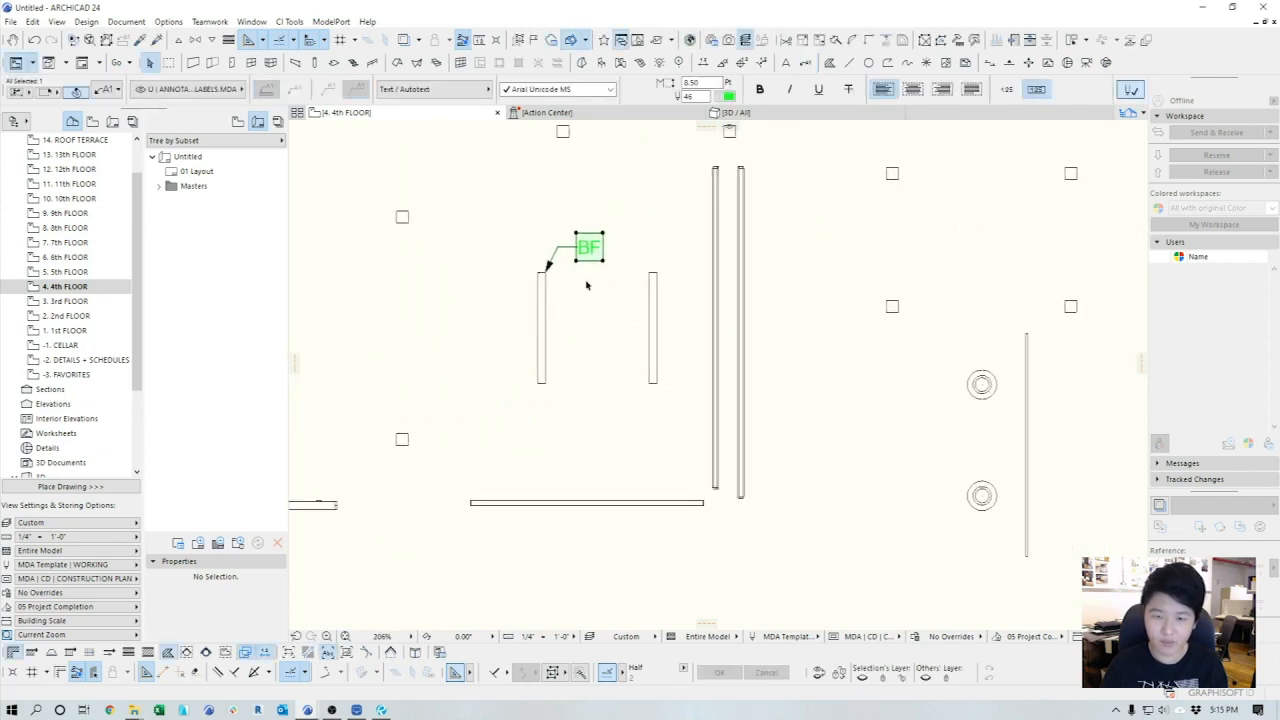
{"action": "middle_click_drag", "start_coordinate": [585, 178], "coordinate": [590, 253]}
{"action": "left_click", "coordinate": [652, 317]}
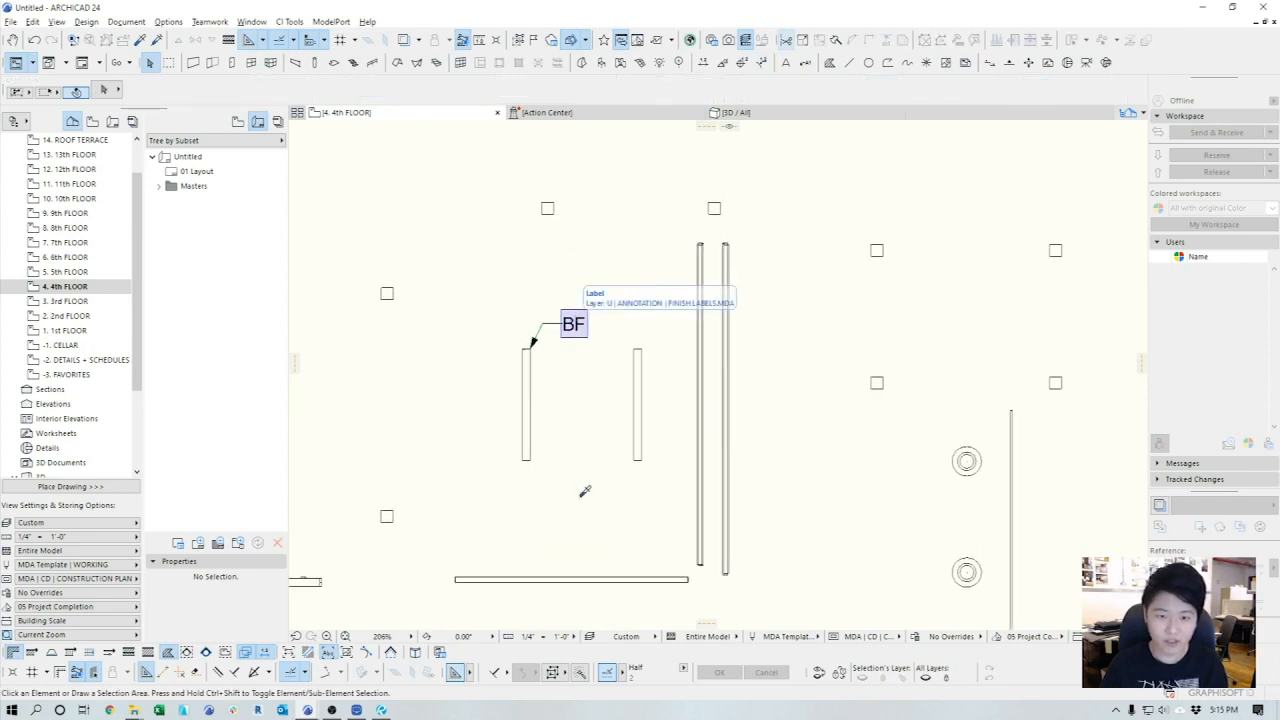
{"action": "left_click", "coordinate": [578, 369], "text": "alt"}
{"action": "scroll", "coordinate": [840, 392], "scroll_direction": "down", "scroll_amount": 5}
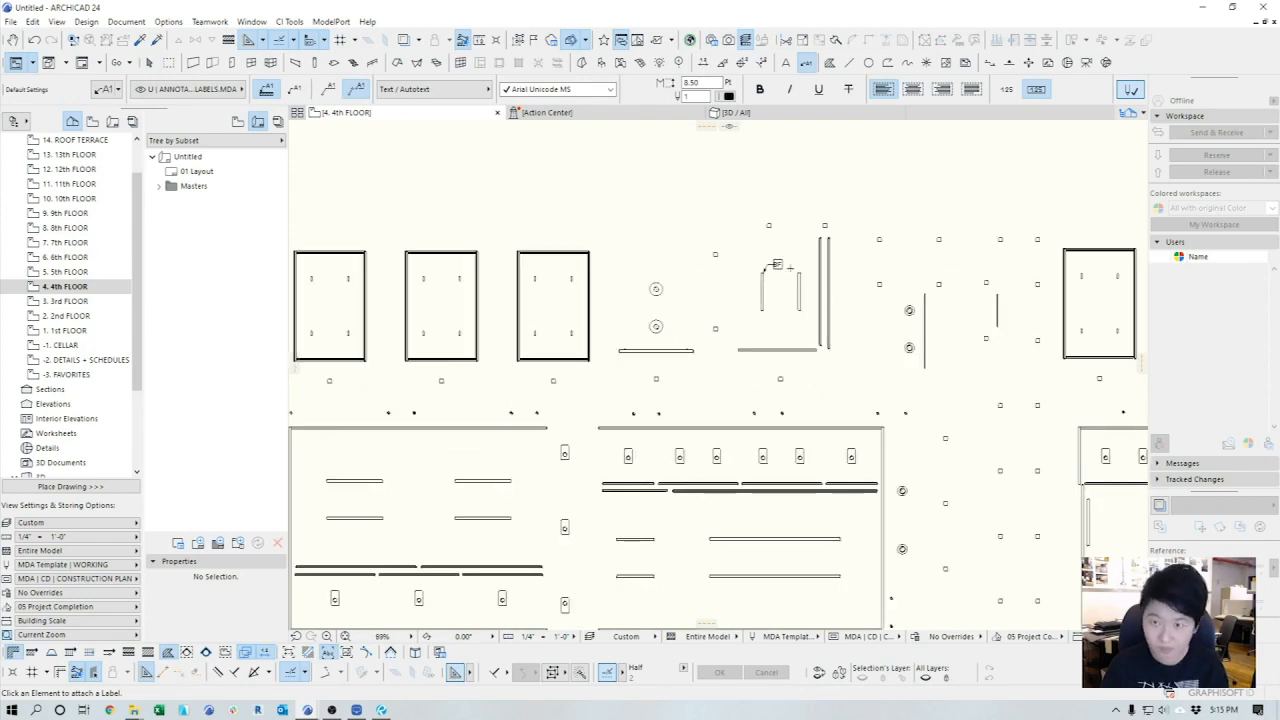
{"action": "key", "text": "Escape"}
{"action": "key", "text": "ctrl+a"}
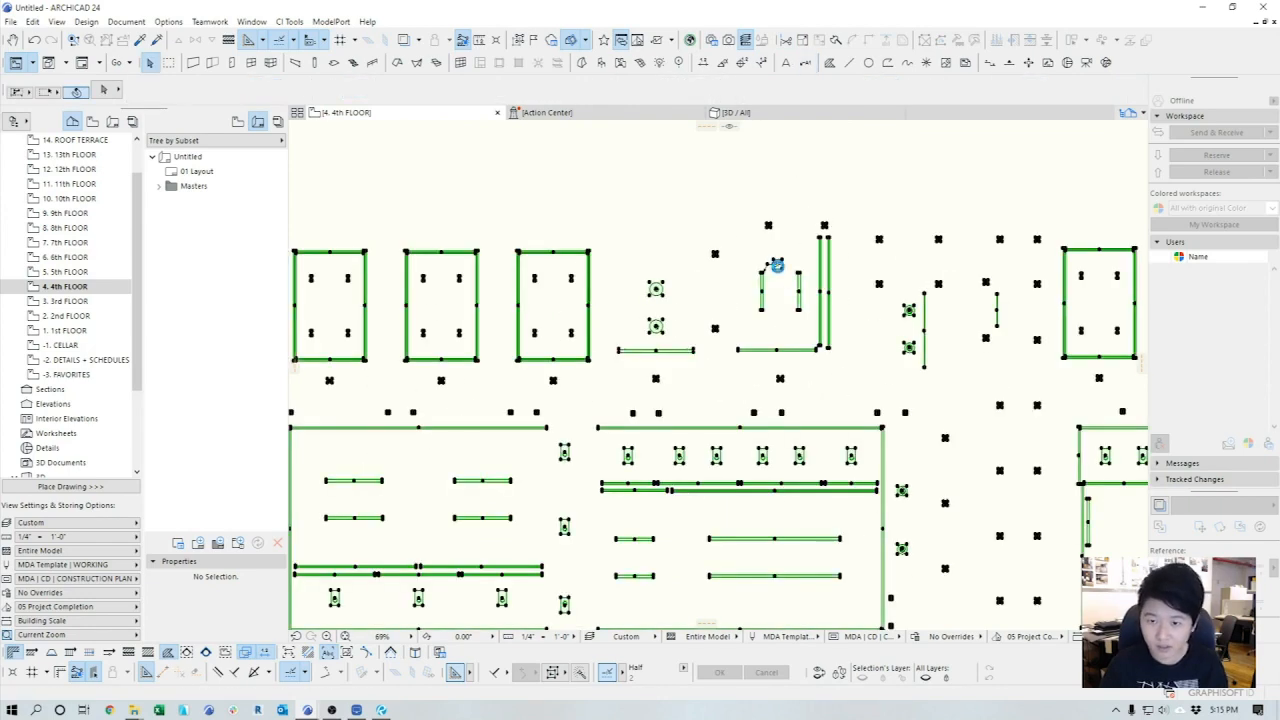
{"action": "left_click", "coordinate": [777, 264]}
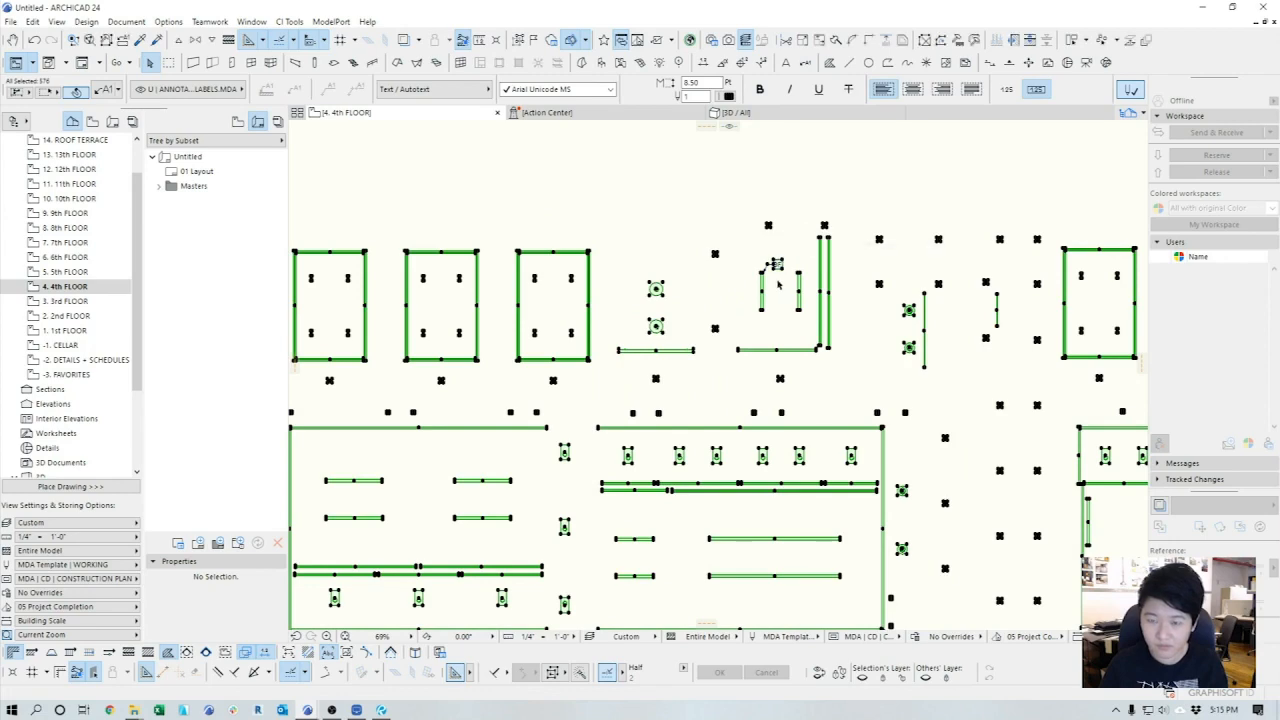
{"action": "scroll", "coordinate": [784, 272], "scroll_direction": "up", "scroll_amount": 6}
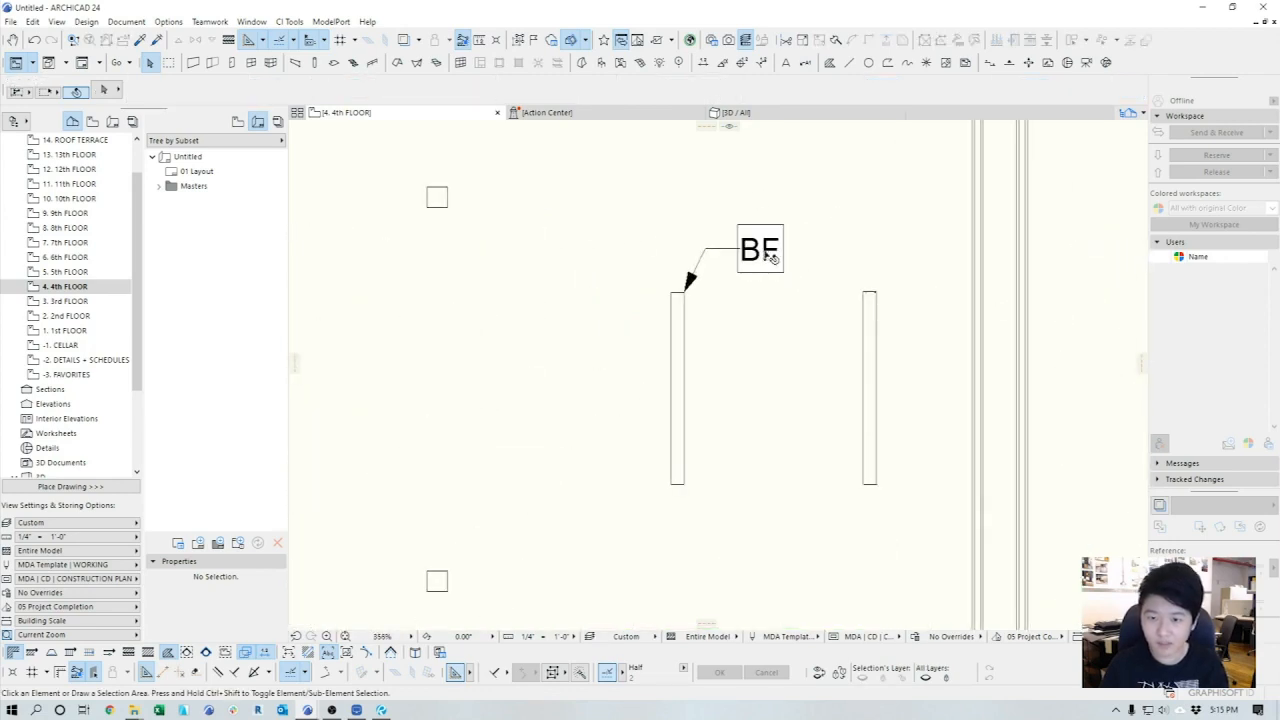
- Remove the leader line from the fixture label and move the label beside the middle of the short vertical fixture
{"action": "left_click", "coordinate": [767, 259]}
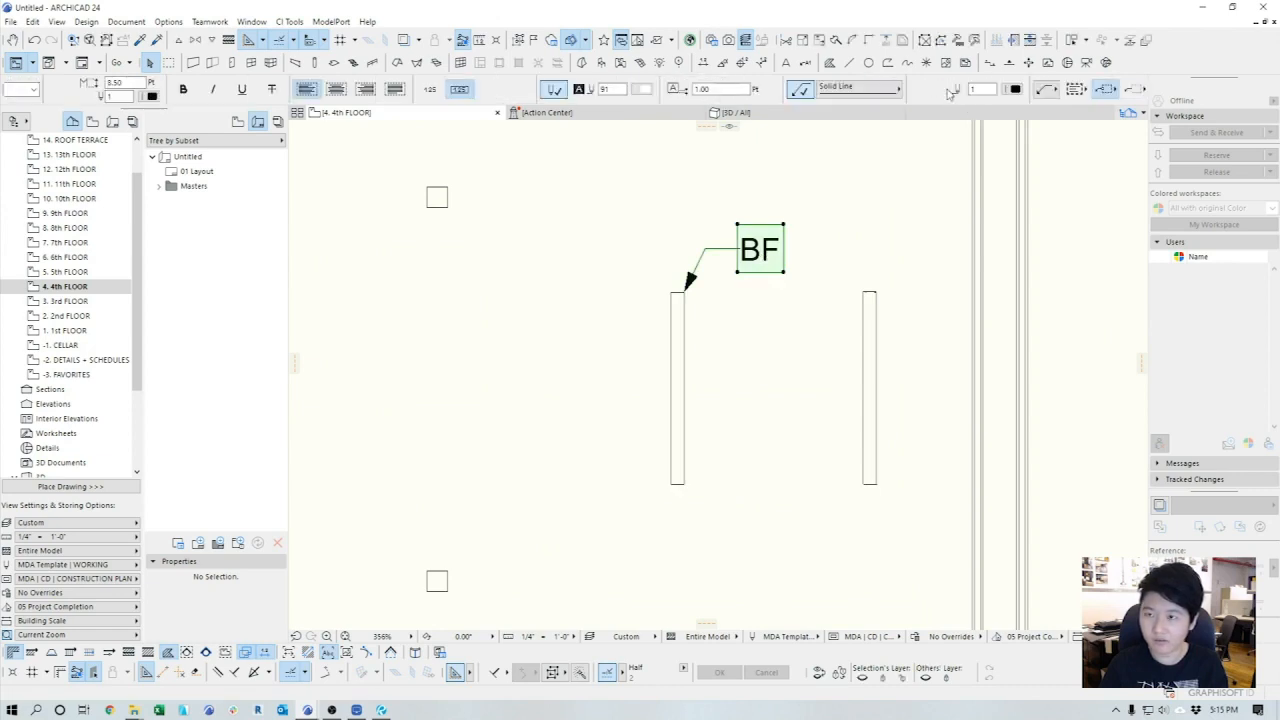
{"action": "left_click", "coordinate": [753, 259], "text": "ctrl+alt"}
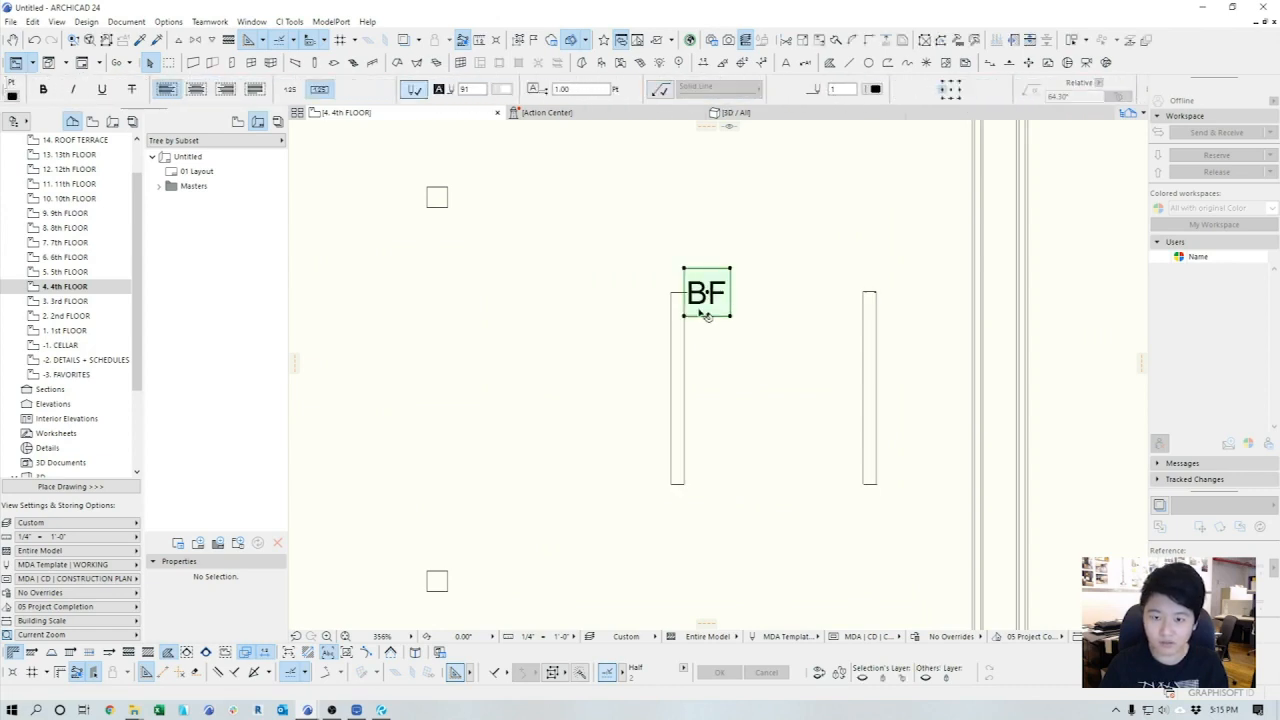
{"action": "key", "text": "ctrl+d"}
{"action": "left_click", "coordinate": [707, 293]}
{"action": "left_click", "coordinate": [717, 387]}
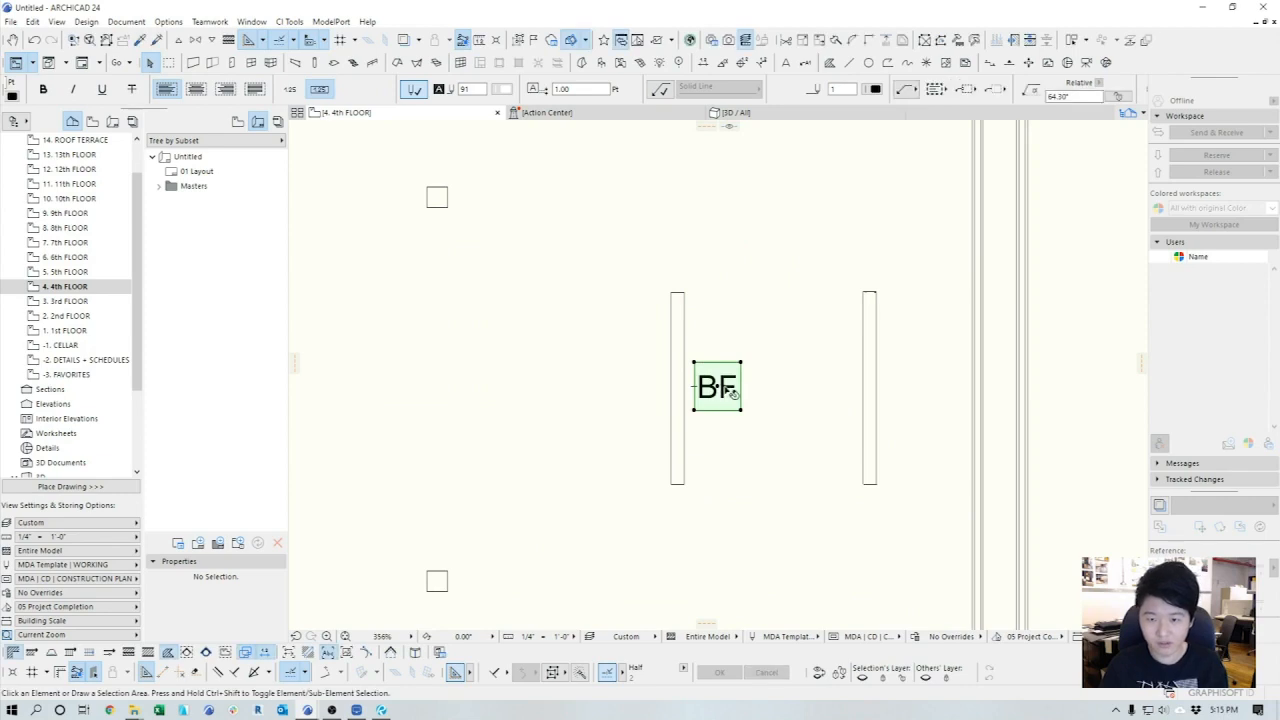
{"action": "key", "text": "Escape"}
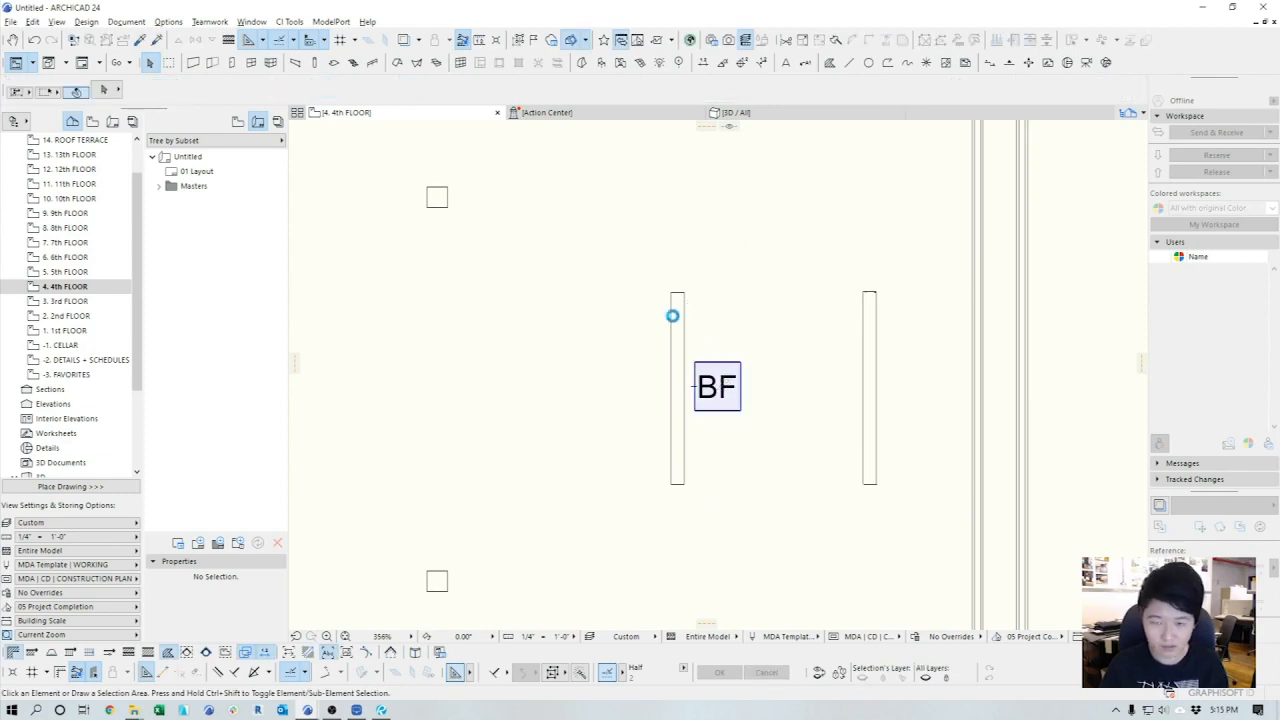
- Select every lighting fixture on the 4th floor and exclude the existing label from the selection
{"action": "key", "text": "ctrl+a"}
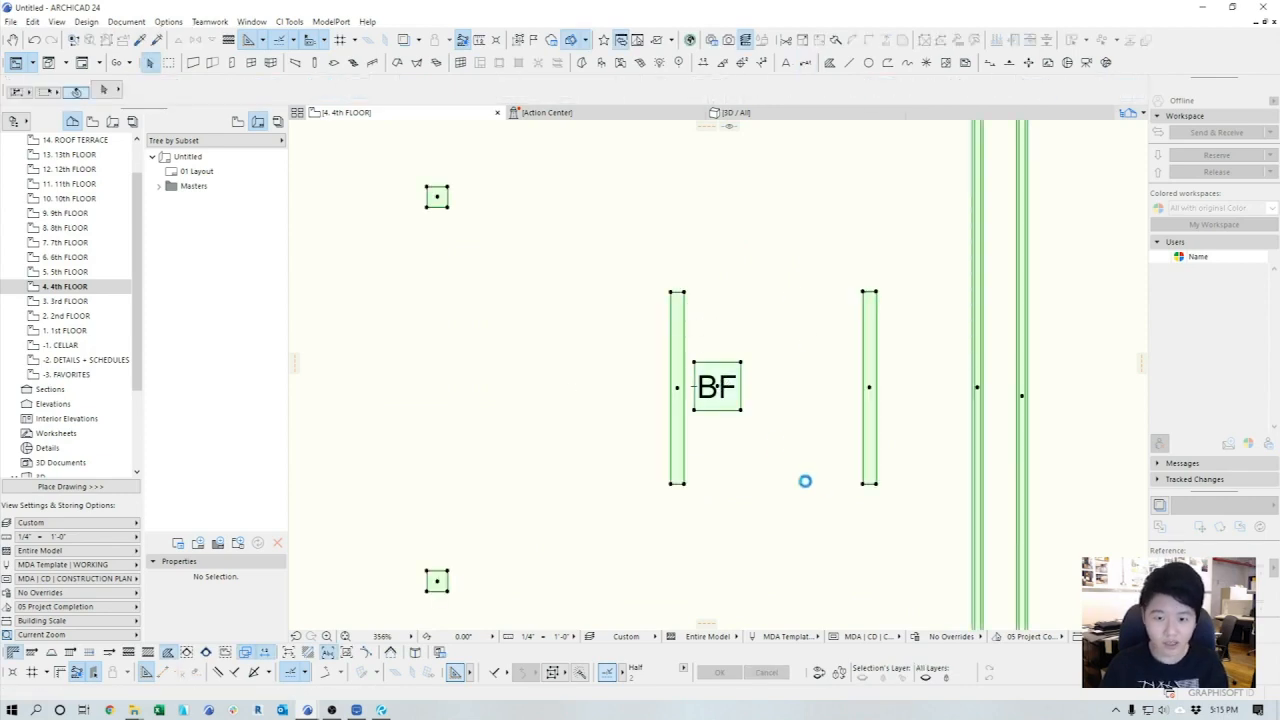
{"action": "left_click", "coordinate": [720, 387]}
{"action": "left_click", "coordinate": [719, 389], "text": "shift"}
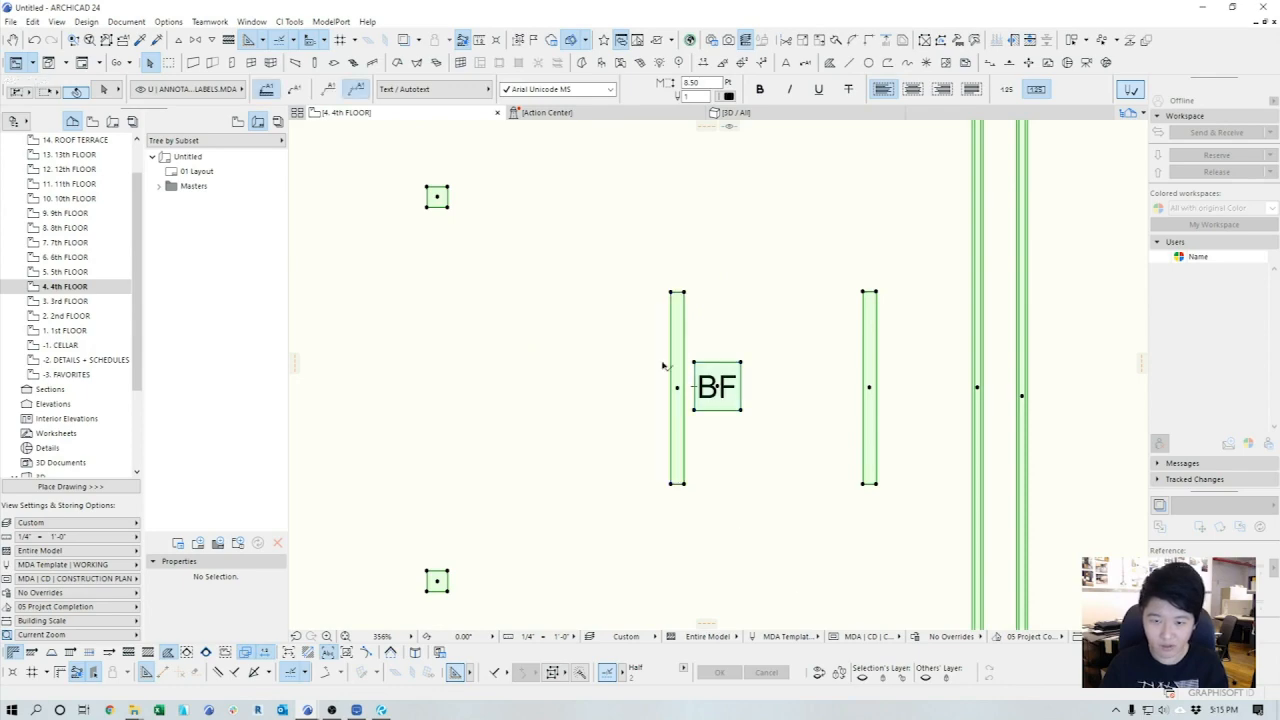
{"action": "scroll", "coordinate": [726, 326], "scroll_direction": "down", "scroll_amount": 10}
{"action": "scroll", "coordinate": [745, 385], "scroll_direction": "up", "scroll_amount": 3}
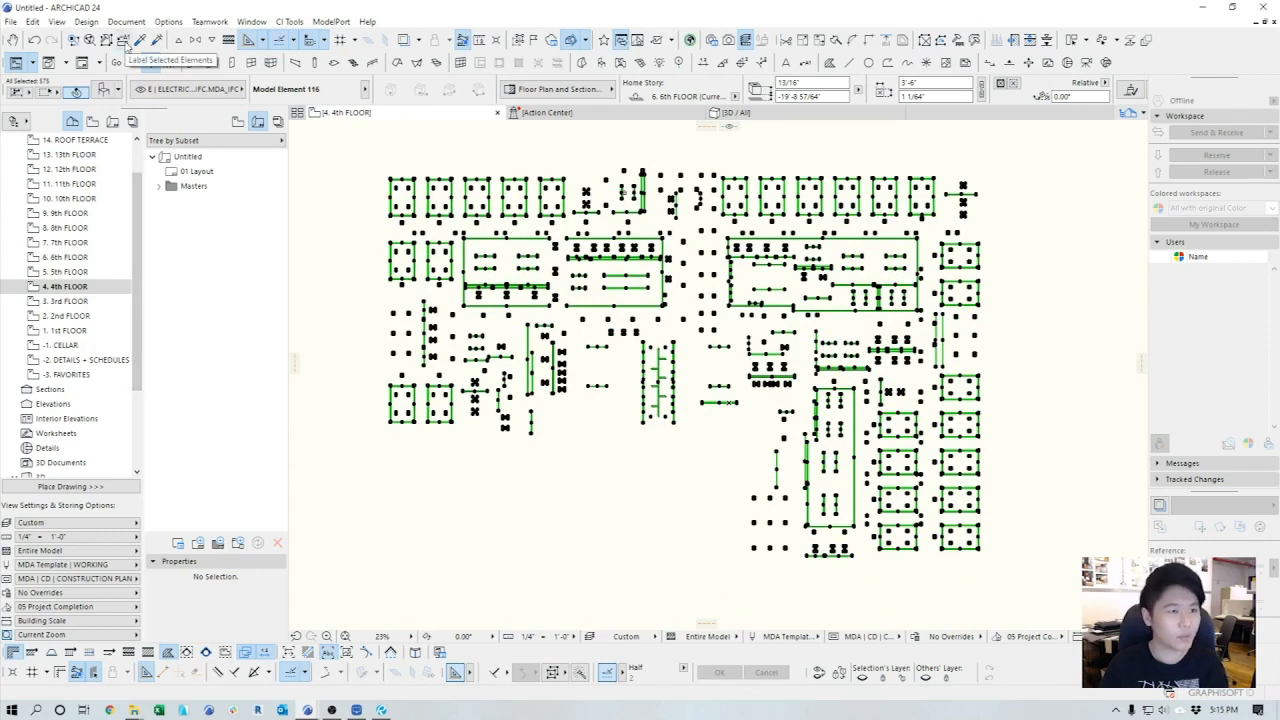
{"action": "left_click", "coordinate": [33, 22]}
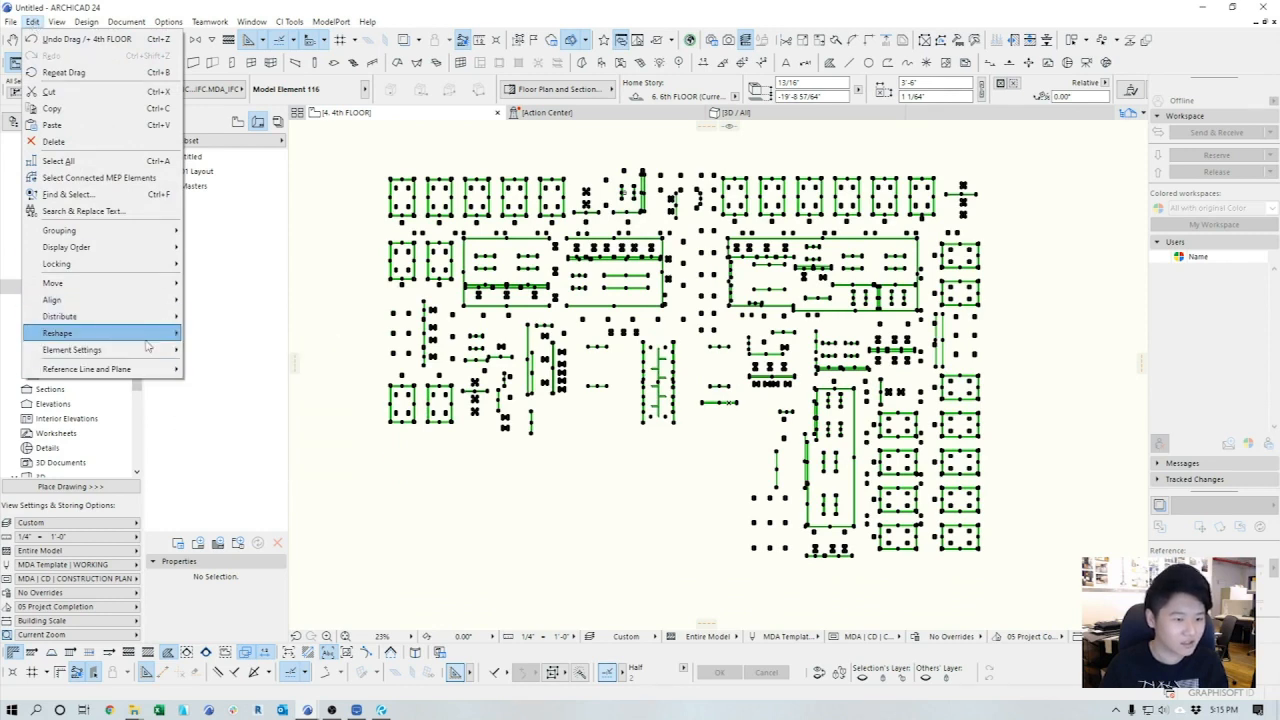
{"action": "mouse_move", "coordinate": [143, 352]}
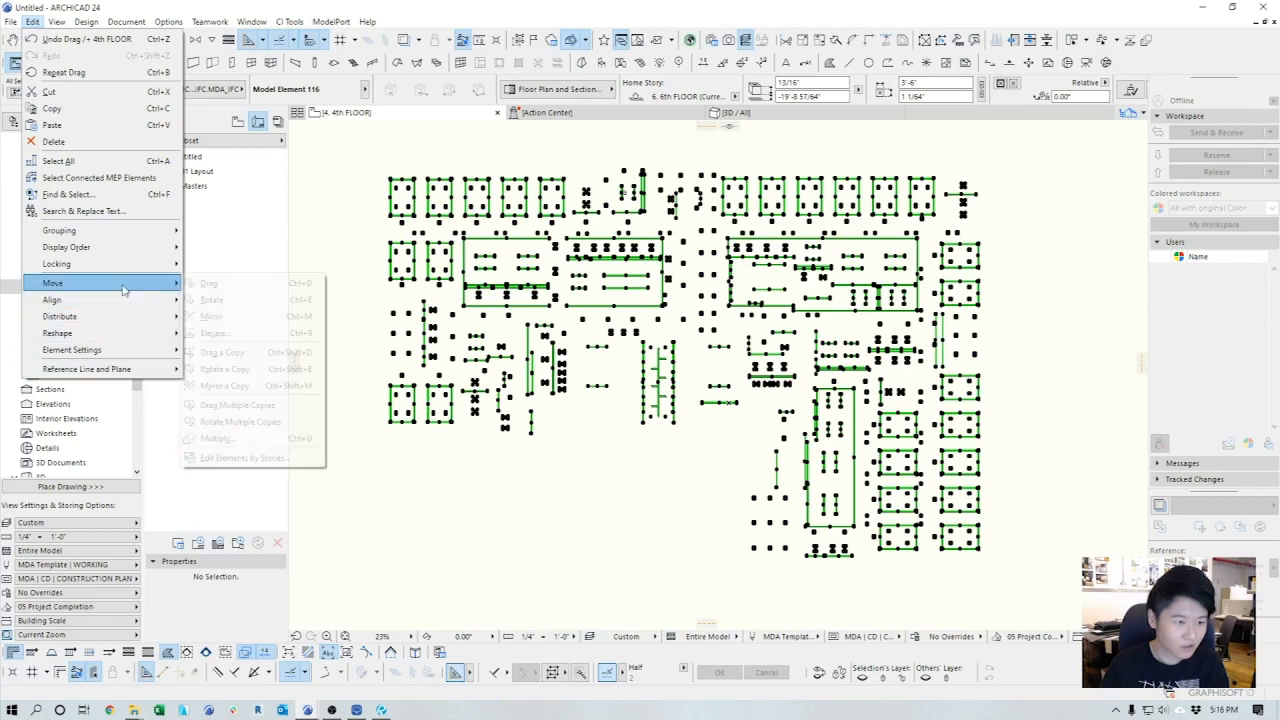
{"action": "mouse_move", "coordinate": [124, 313]}
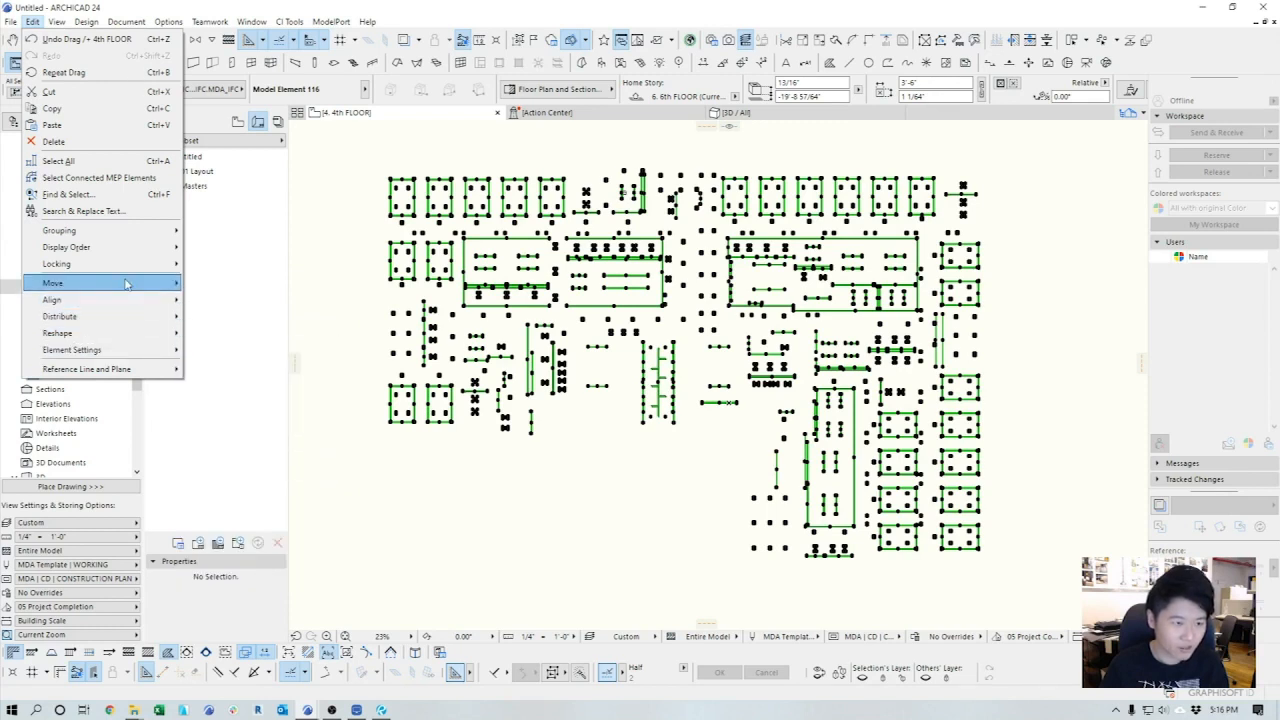
- Label all the selected lighting fixtures on the 4th floor at once using Label Selected Elements
{"action": "mouse_move", "coordinate": [126, 284]}
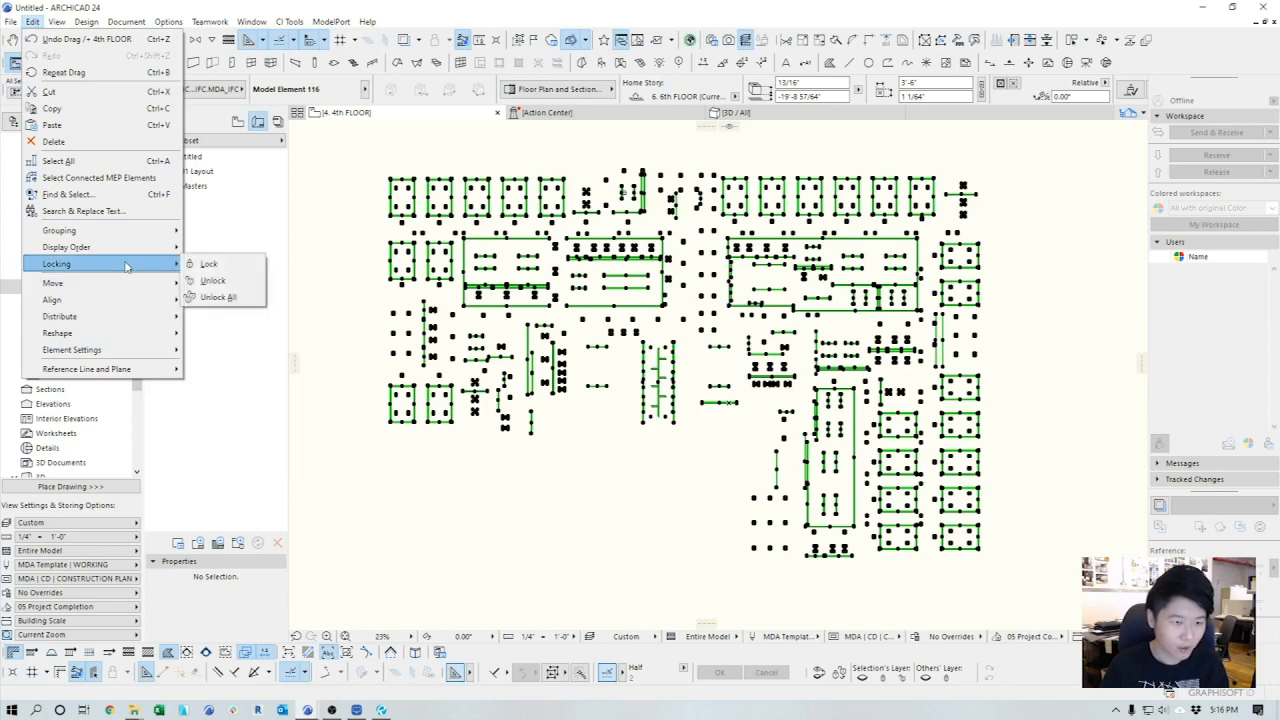
{"action": "mouse_move", "coordinate": [128, 247]}
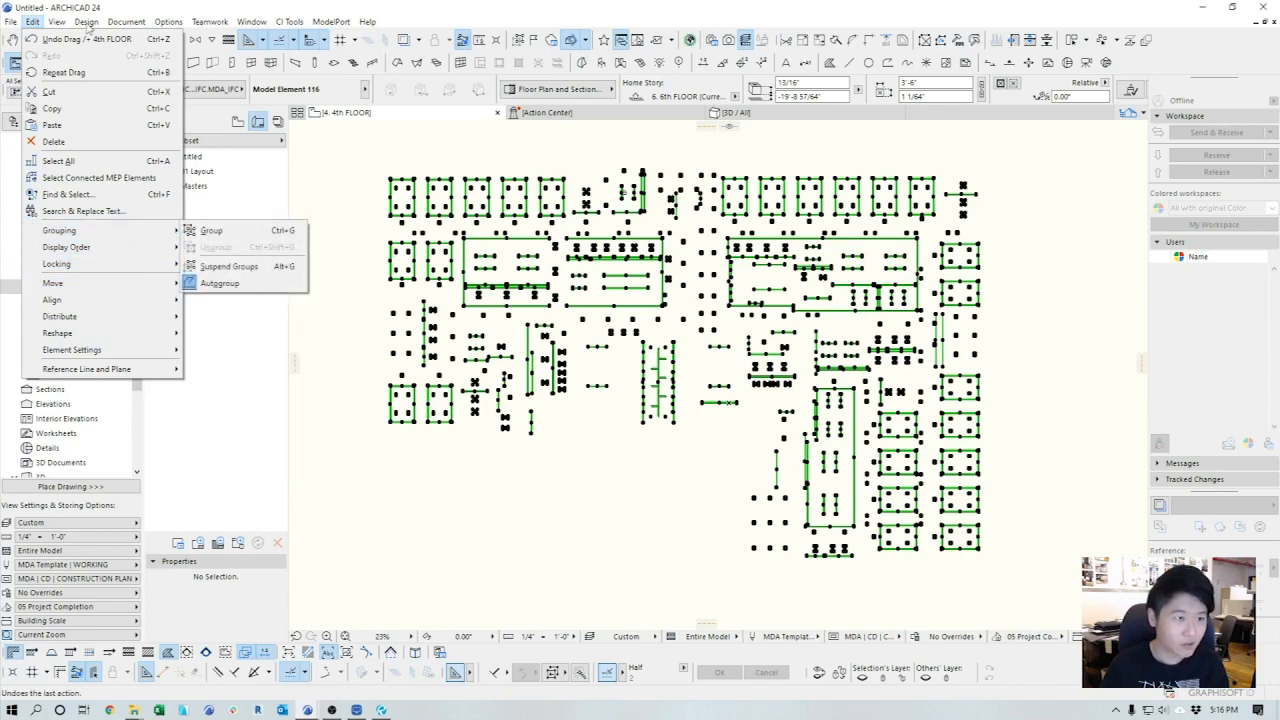
{"action": "mouse_move", "coordinate": [57, 22]}
{"action": "mouse_move", "coordinate": [122, 22]}
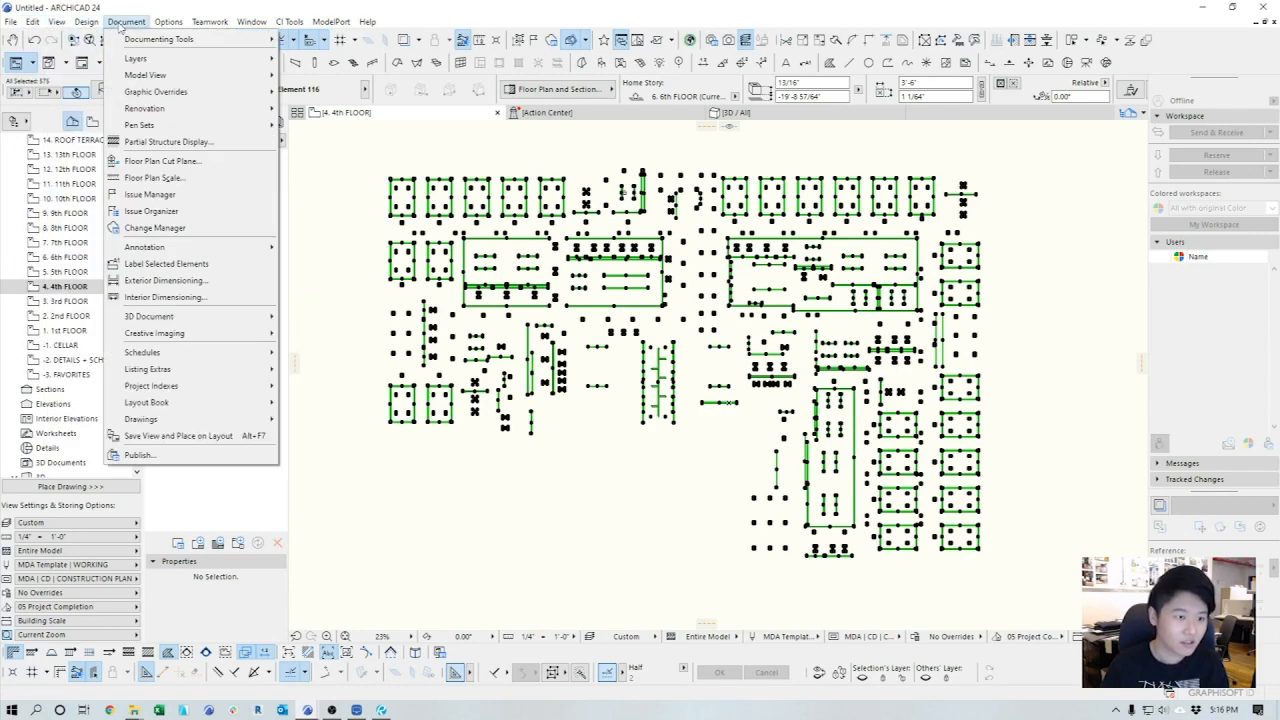
{"action": "left_click", "coordinate": [218, 265]}
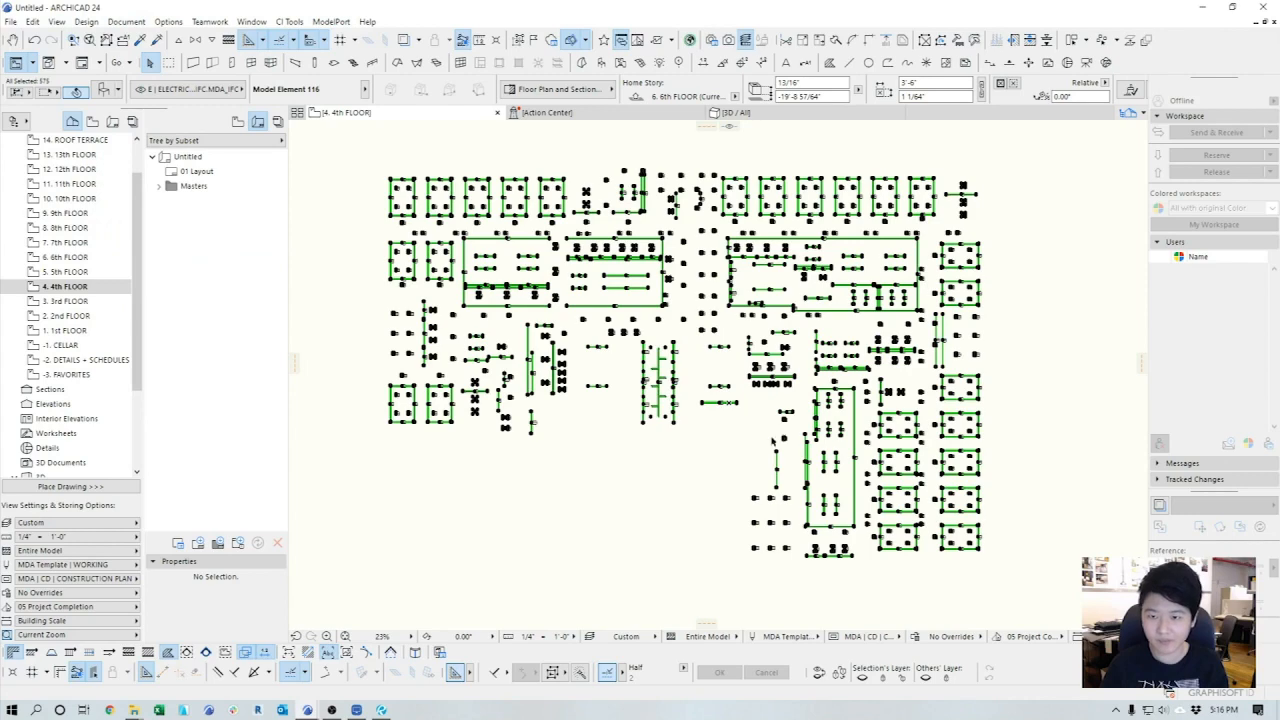
- Examine the fixture labels across the 4th floor plan for their tags and for overlaps with the fixtures
{"action": "scroll", "coordinate": [490, 317], "scroll_direction": "up", "scroll_amount": 8}
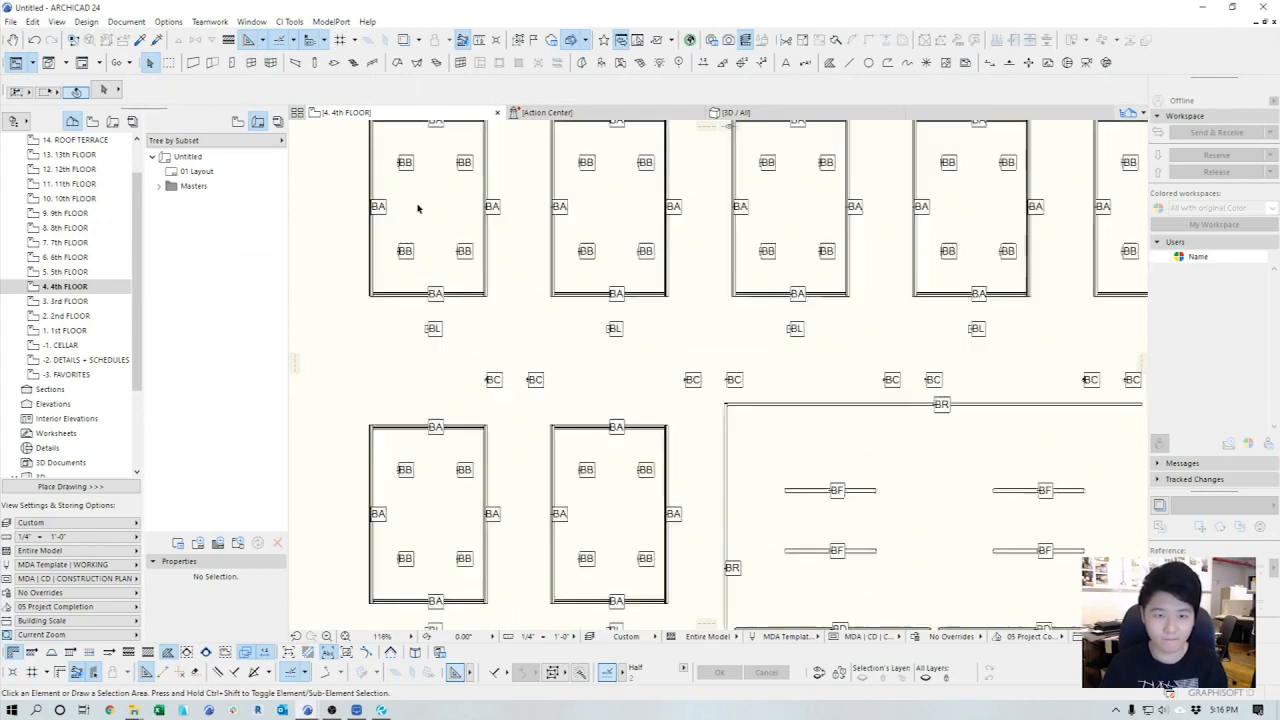
{"action": "middle_click_drag", "start_coordinate": [477, 235], "coordinate": [535, 345]}
{"action": "middle_click_drag", "start_coordinate": [720, 486], "coordinate": [871, 386]}
{"action": "scroll", "coordinate": [815, 398], "scroll_direction": "down", "scroll_amount": 2}
{"action": "middle_click_drag", "start_coordinate": [803, 474], "coordinate": [694, 151]}
{"action": "middle_click_drag", "start_coordinate": [740, 477], "coordinate": [725, 283]}
{"action": "mouse_move", "coordinate": [790, 365]}
{"action": "middle_mouse_down"}
{"action": "mouse_move", "coordinate": [660, 440]}
{"action": "mouse_move", "coordinate": [529, 449]}
{"action": "mouse_move", "coordinate": [586, 449]}
{"action": "mouse_move", "coordinate": [578, 357]}
{"action": "mouse_move", "coordinate": [683, 352]}
{"action": "middle_mouse_up"}
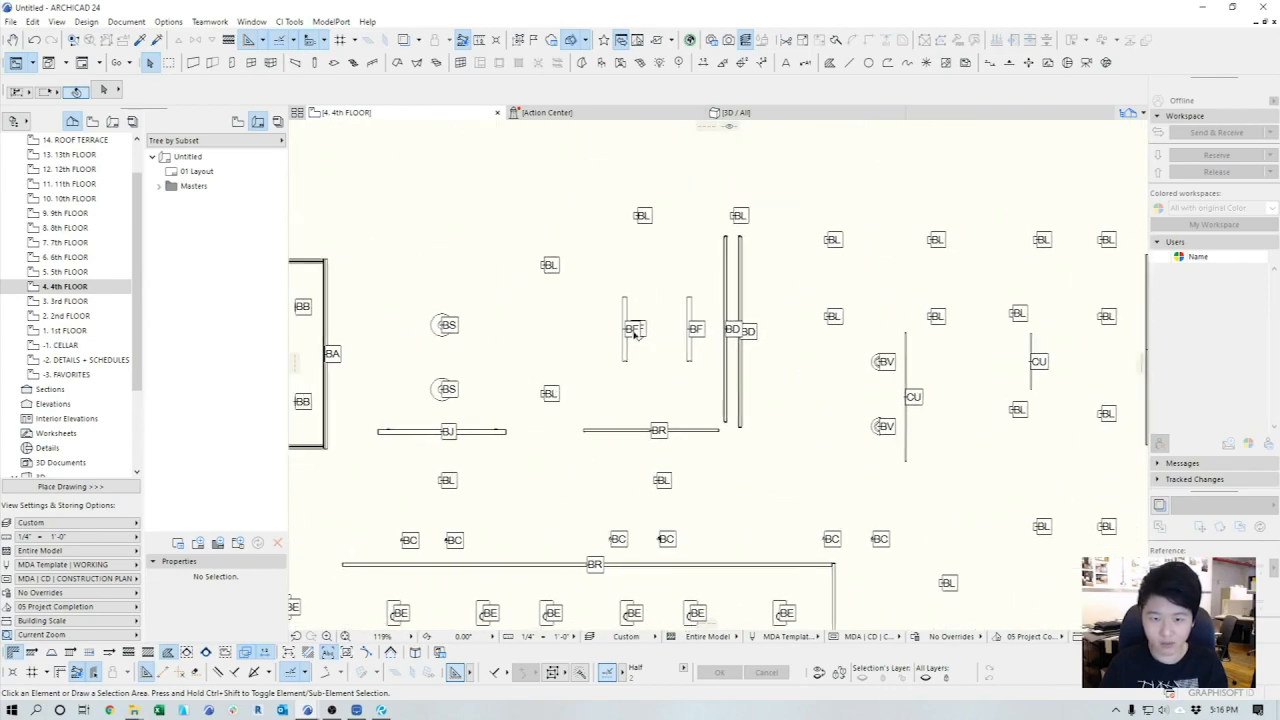
- Delete the duplicate BF label and shift all the fixture labels together slightly to the right of their fixtures
{"action": "left_click", "coordinate": [657, 355]}
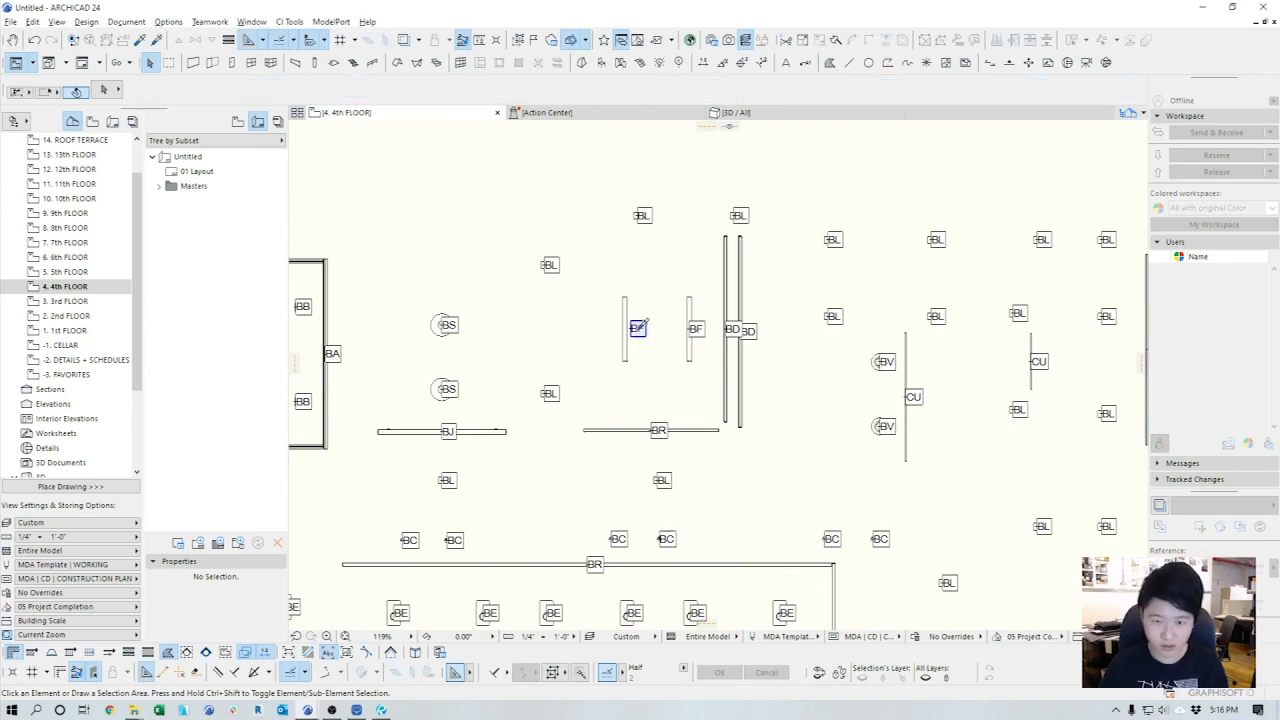
{"action": "key", "text": "ctrl+a"}
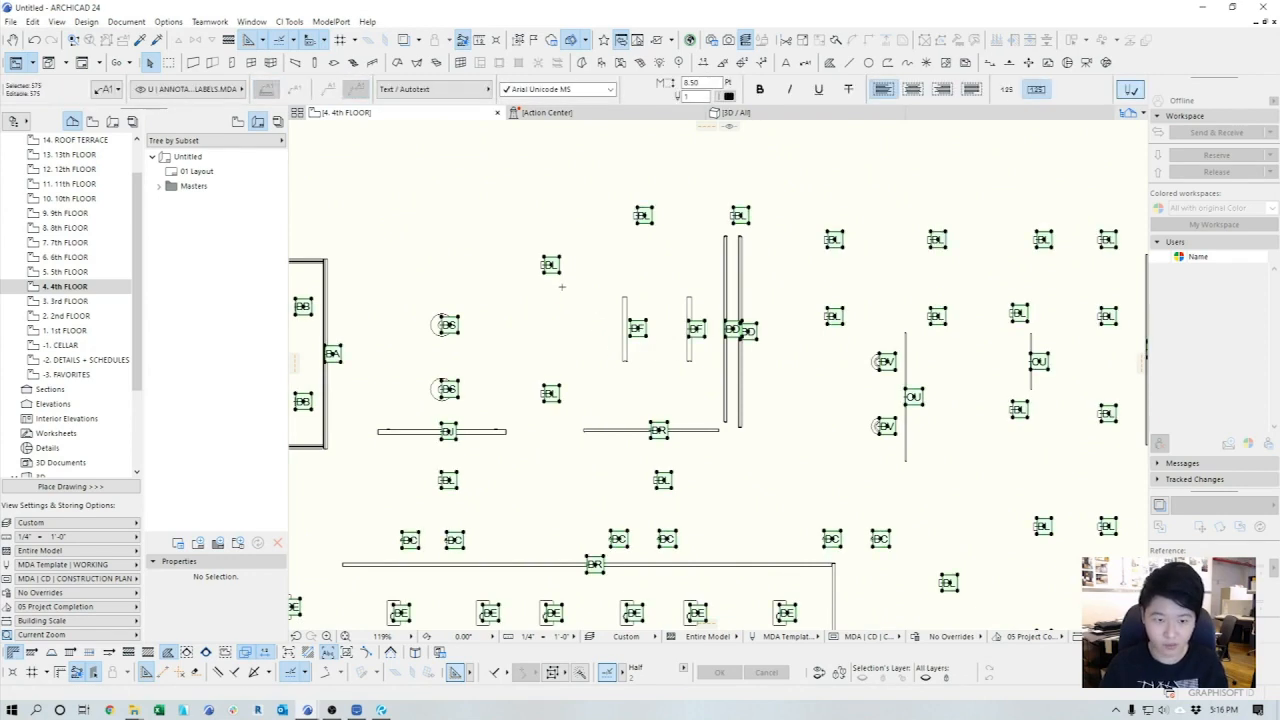
{"action": "scroll", "coordinate": [405, 294], "scroll_direction": "up", "scroll_amount": 4}
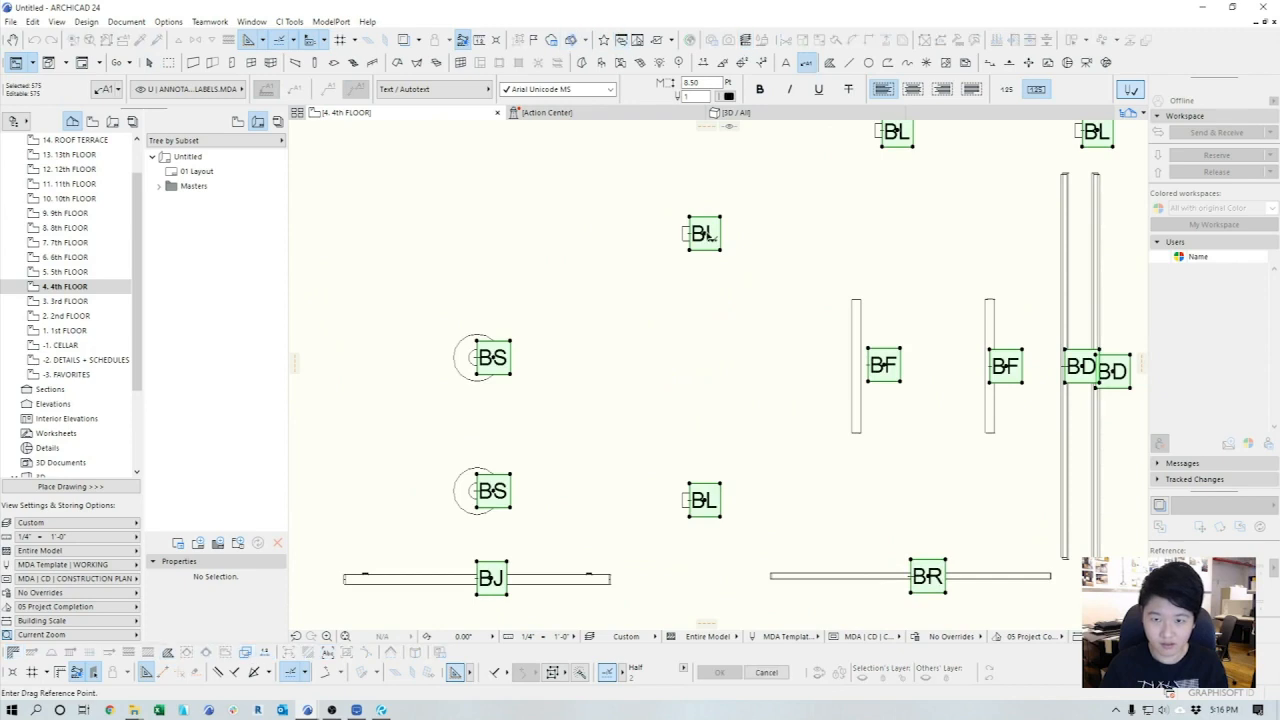
{"action": "key", "text": "ctrl+d"}
{"action": "left_click", "coordinate": [717, 329]}
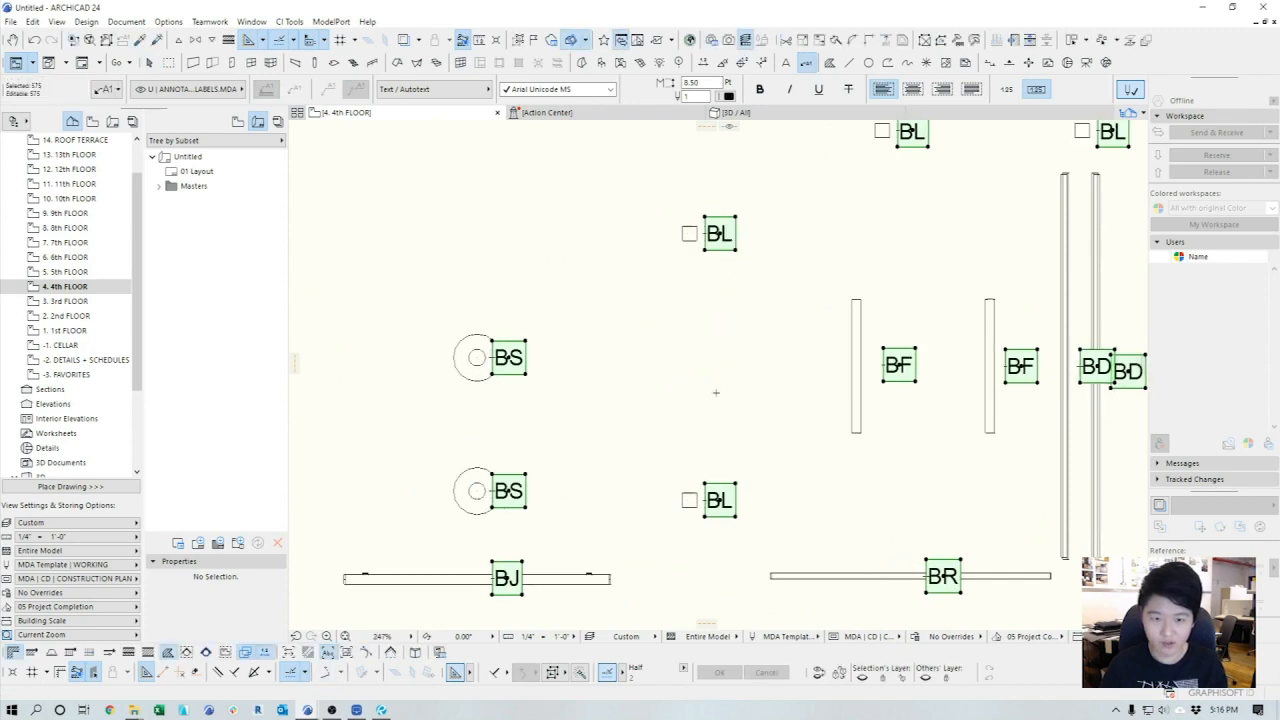
{"action": "key", "text": "Escape"}
{"action": "scroll", "coordinate": [577, 380], "scroll_direction": "down", "scroll_amount": 2}
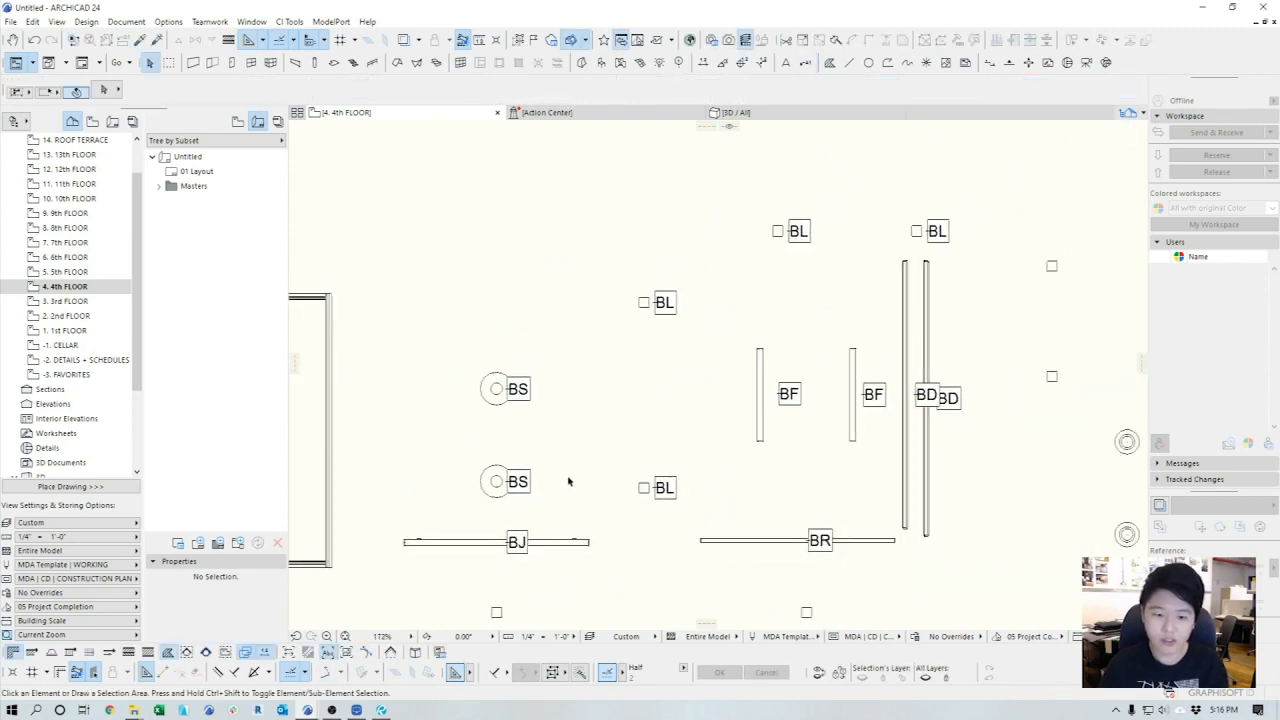
- Move the BJ and BR labels together to just below their horizontal linear fixtures
{"action": "left_click", "coordinate": [645, 402]}
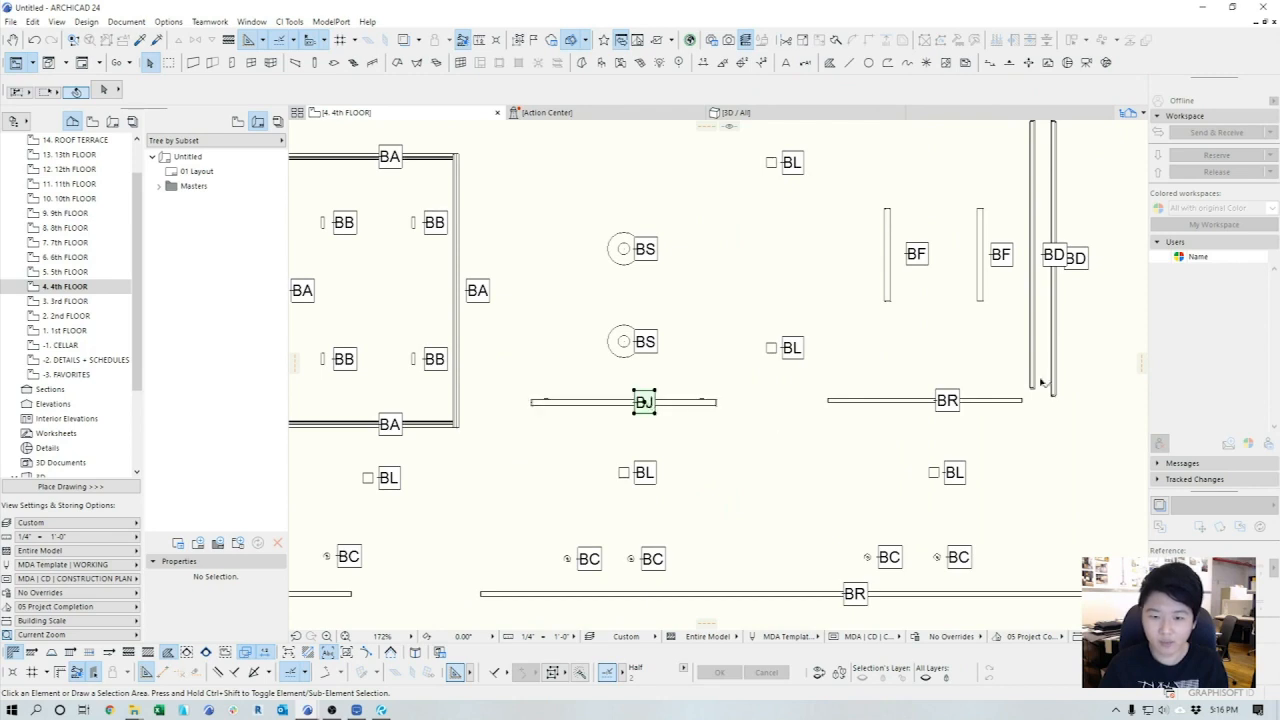
{"action": "left_click", "coordinate": [947, 401], "text": "shift"}
{"action": "left_click", "coordinate": [946, 402]}
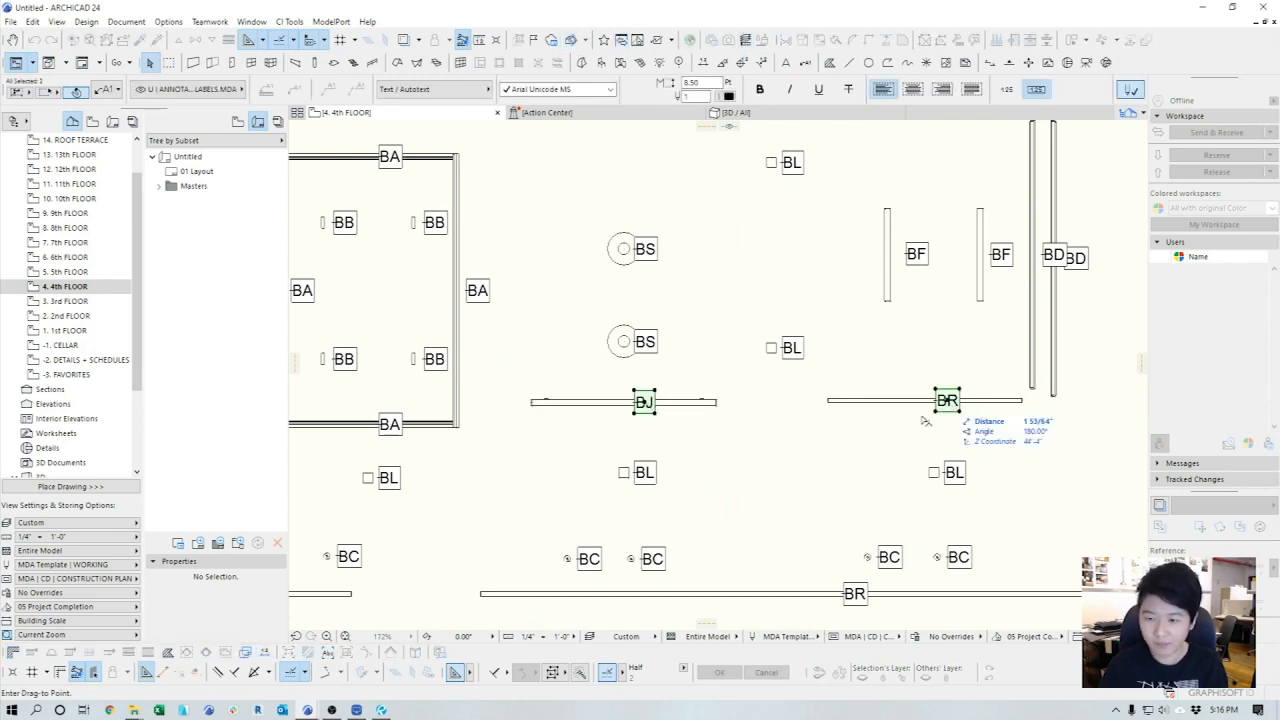
{"action": "left_click", "coordinate": [927, 418]}
{"action": "key", "text": "Escape"}
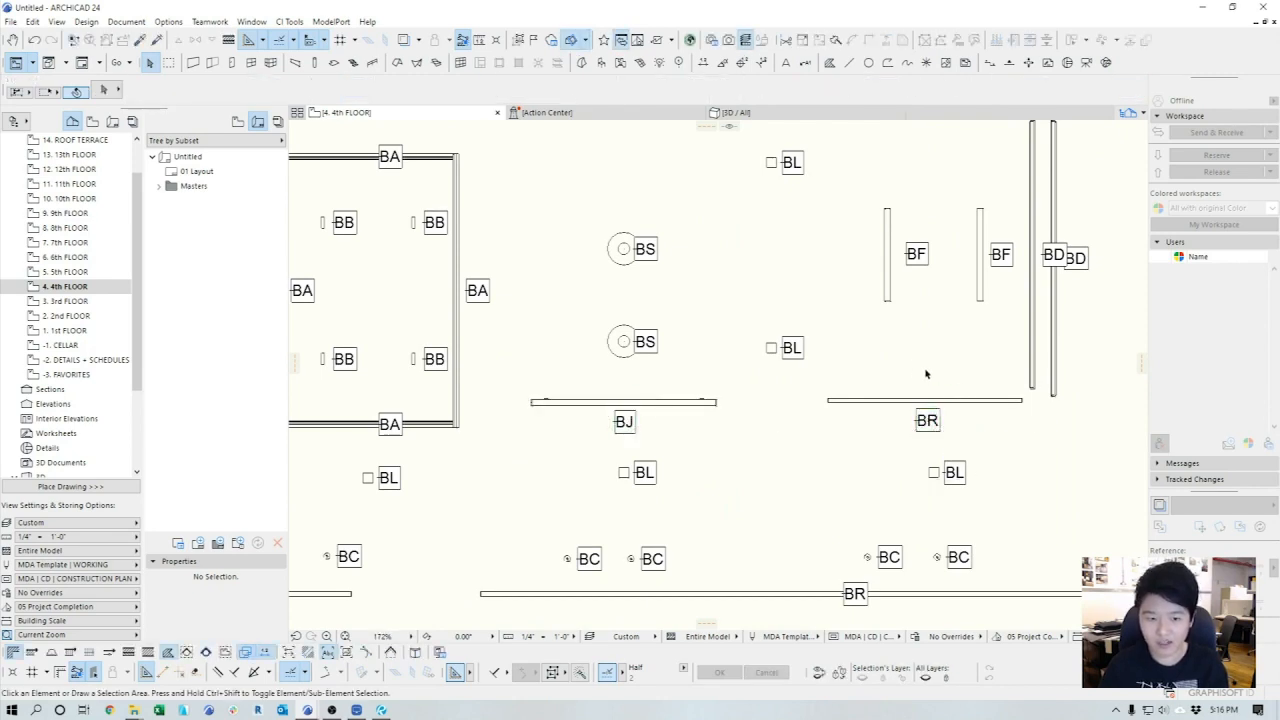
- Review the label placement across the rest of the 4th floor, down to the workstation fixtures in the southeast
{"action": "scroll", "coordinate": [923, 371], "scroll_direction": "down", "scroll_amount": 2}
{"action": "scroll", "coordinate": [925, 372], "scroll_direction": "down", "scroll_amount": 2}
{"action": "scroll", "coordinate": [683, 434], "scroll_direction": "down", "scroll_amount": 5}
{"action": "middle_click_drag", "start_coordinate": [683, 434], "coordinate": [597, 250]}
{"action": "middle_click_drag", "start_coordinate": [858, 322], "coordinate": [437, 343]}
{"action": "scroll", "coordinate": [437, 343], "scroll_direction": "up", "scroll_amount": 4}
{"action": "mouse_move", "coordinate": [767, 452]}
{"action": "middle_mouse_down"}
{"action": "mouse_move", "coordinate": [699, 360]}
{"action": "mouse_move", "coordinate": [683, 309]}
{"action": "middle_mouse_up"}
{"action": "middle_click_drag", "start_coordinate": [695, 445], "coordinate": [703, 220]}
{"action": "mouse_move", "coordinate": [589, 389]}
{"action": "middle_mouse_down"}
{"action": "mouse_move", "coordinate": [798, 282]}
{"action": "mouse_move", "coordinate": [700, 240]}
{"action": "middle_mouse_up"}
{"action": "scroll", "coordinate": [757, 314], "scroll_direction": "down", "scroll_amount": 2}
{"action": "scroll", "coordinate": [700, 240], "scroll_direction": "up", "scroll_amount": 2}
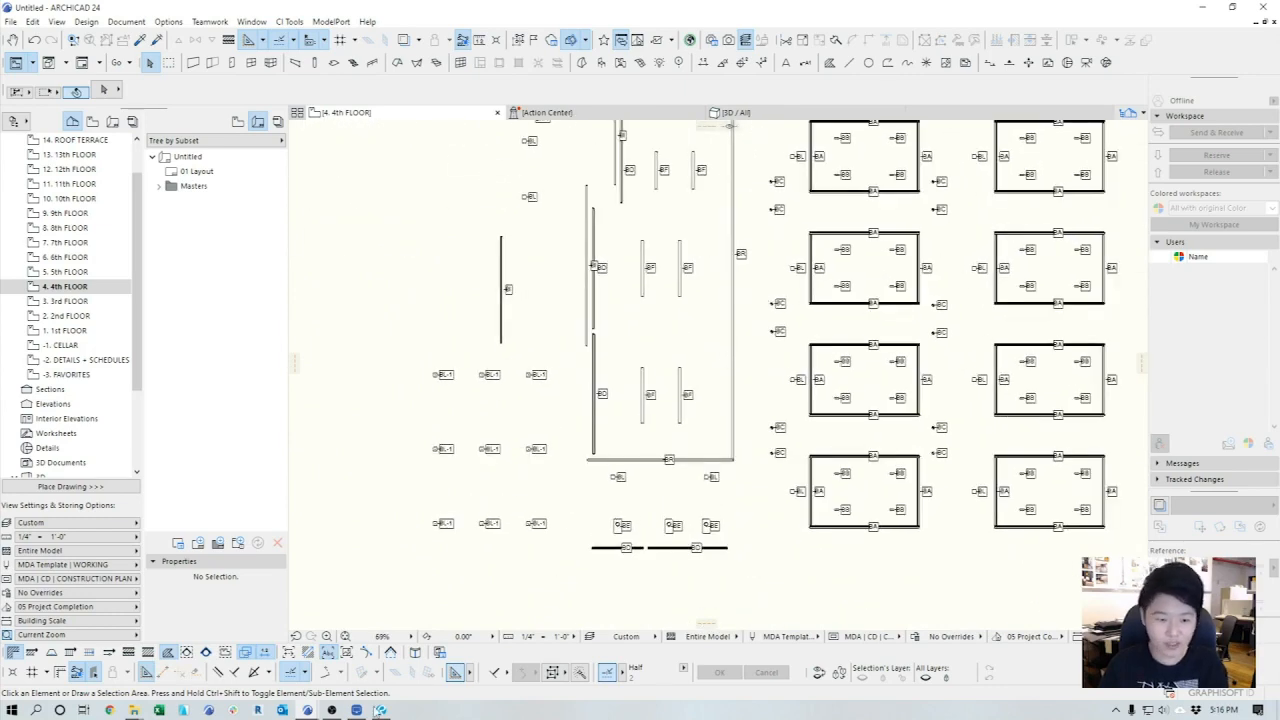
- Switch to the ARCHINTENSIVE Project Demo file and open its 5. 5th FLOOR view
{"action": "mouse_move", "coordinate": [310, 710]}
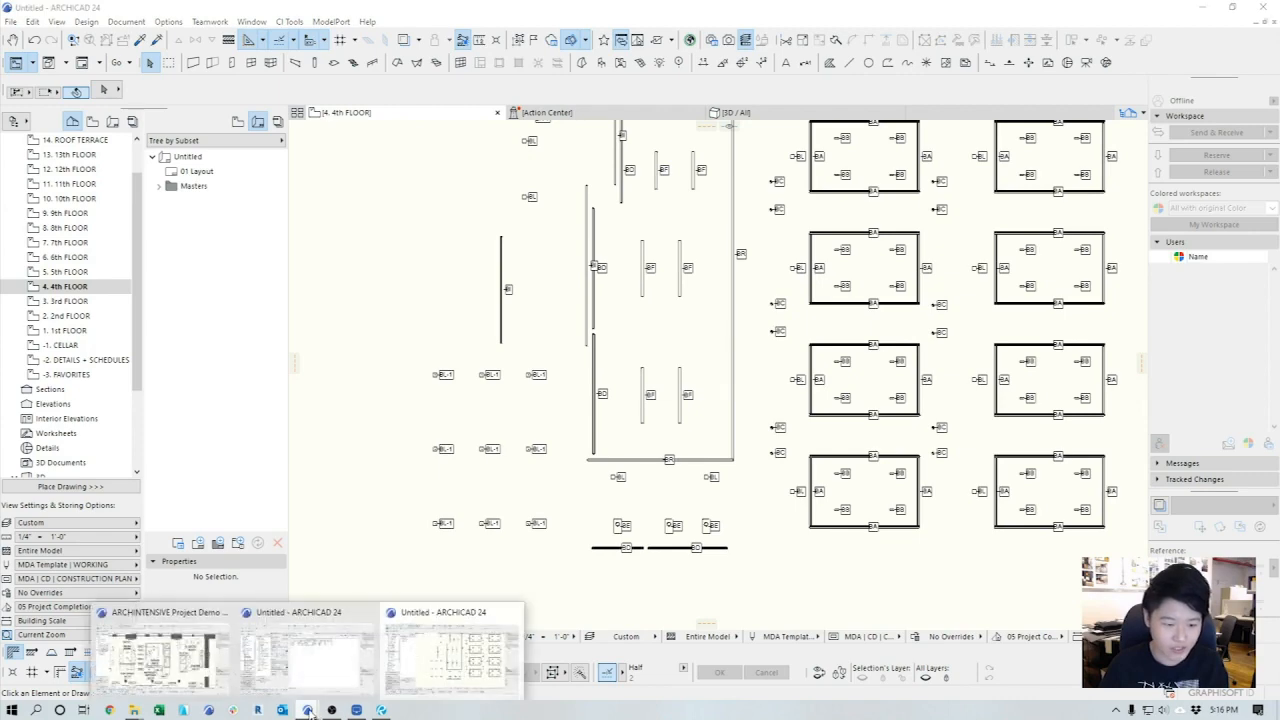
{"action": "left_click", "coordinate": [200, 648]}
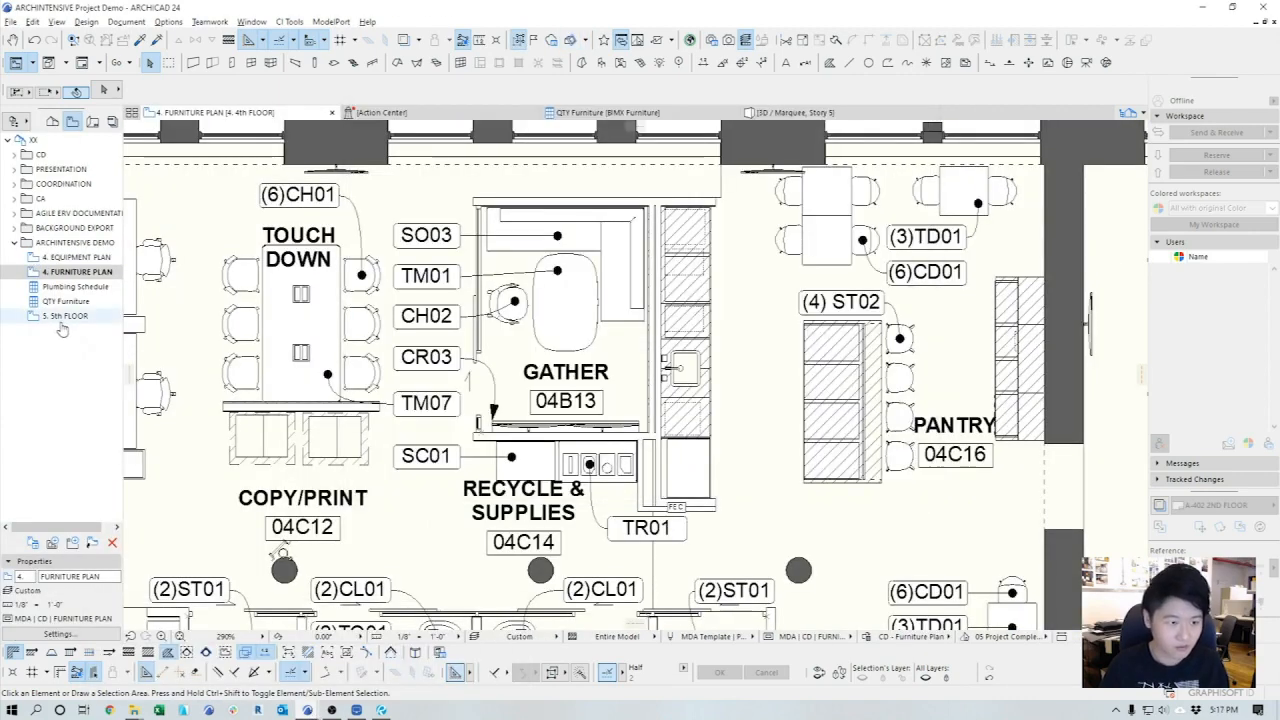
{"action": "left_click", "coordinate": [68, 318]}
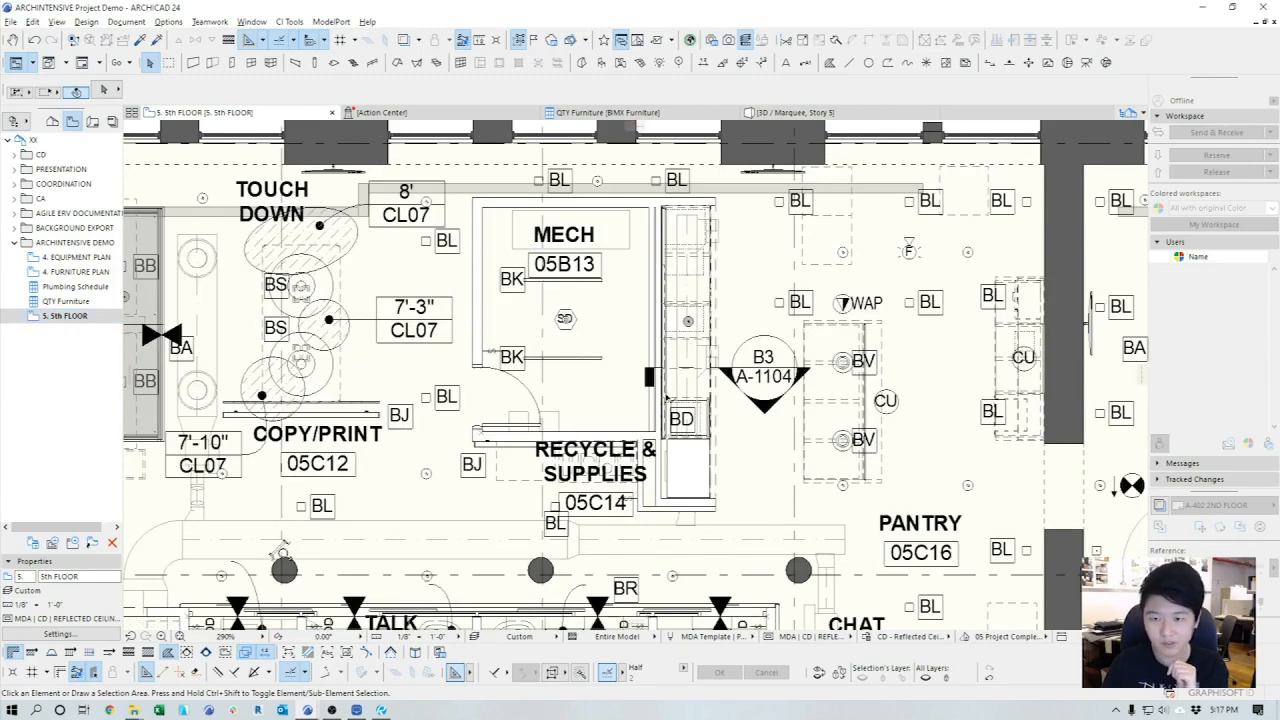
- Examine the fixture labels on the 5th floor reflected ceiling plan from Workstation Area NW down to the training room and mechanical room
{"action": "scroll", "coordinate": [617, 363], "scroll_direction": "down", "scroll_amount": 4}
{"action": "middle_click_drag", "start_coordinate": [322, 378], "coordinate": [783, 389]}
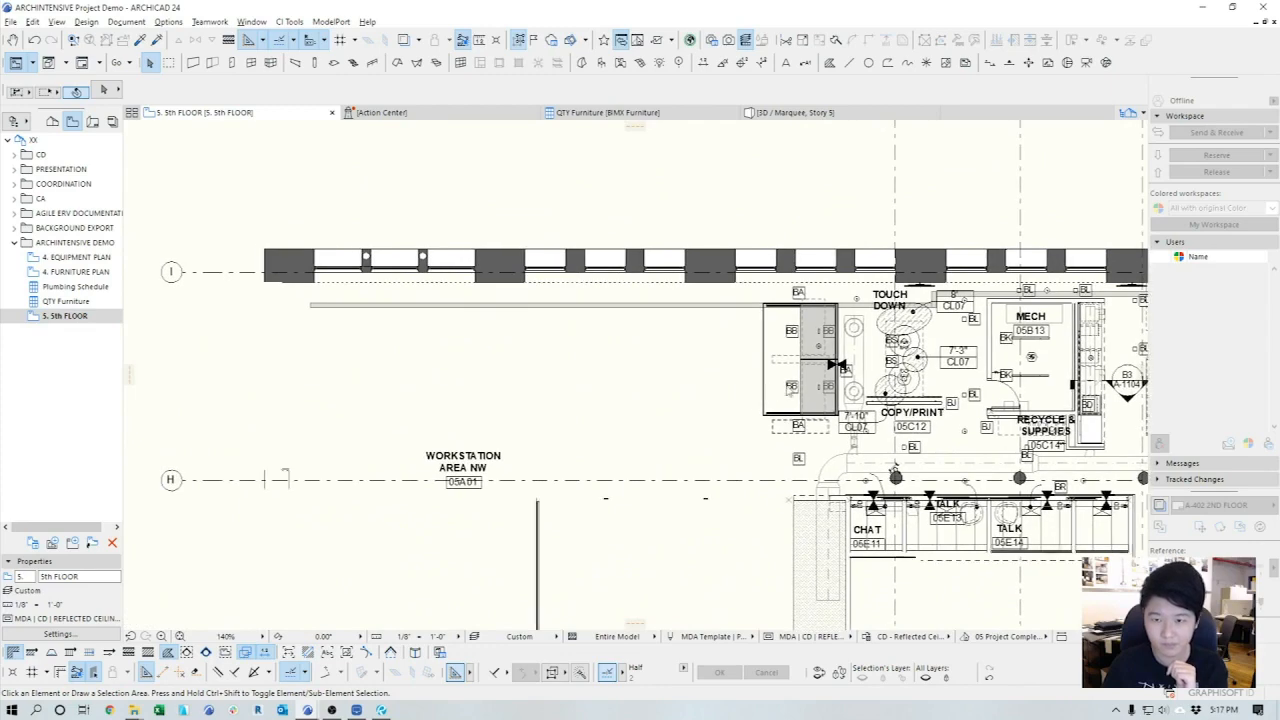
{"action": "scroll", "coordinate": [790, 380], "scroll_direction": "up", "scroll_amount": 3}
{"action": "middle_click_drag", "start_coordinate": [608, 378], "coordinate": [855, 376]}
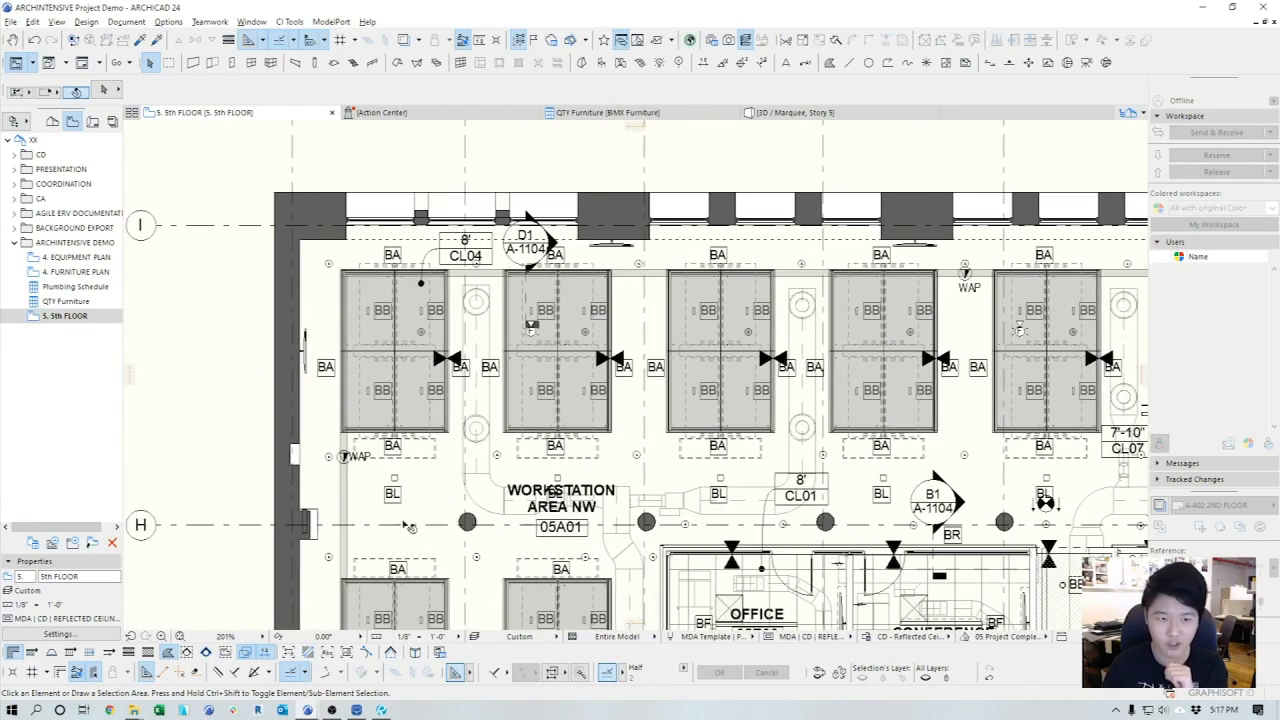
{"action": "scroll", "coordinate": [455, 528], "scroll_direction": "down", "scroll_amount": 5}
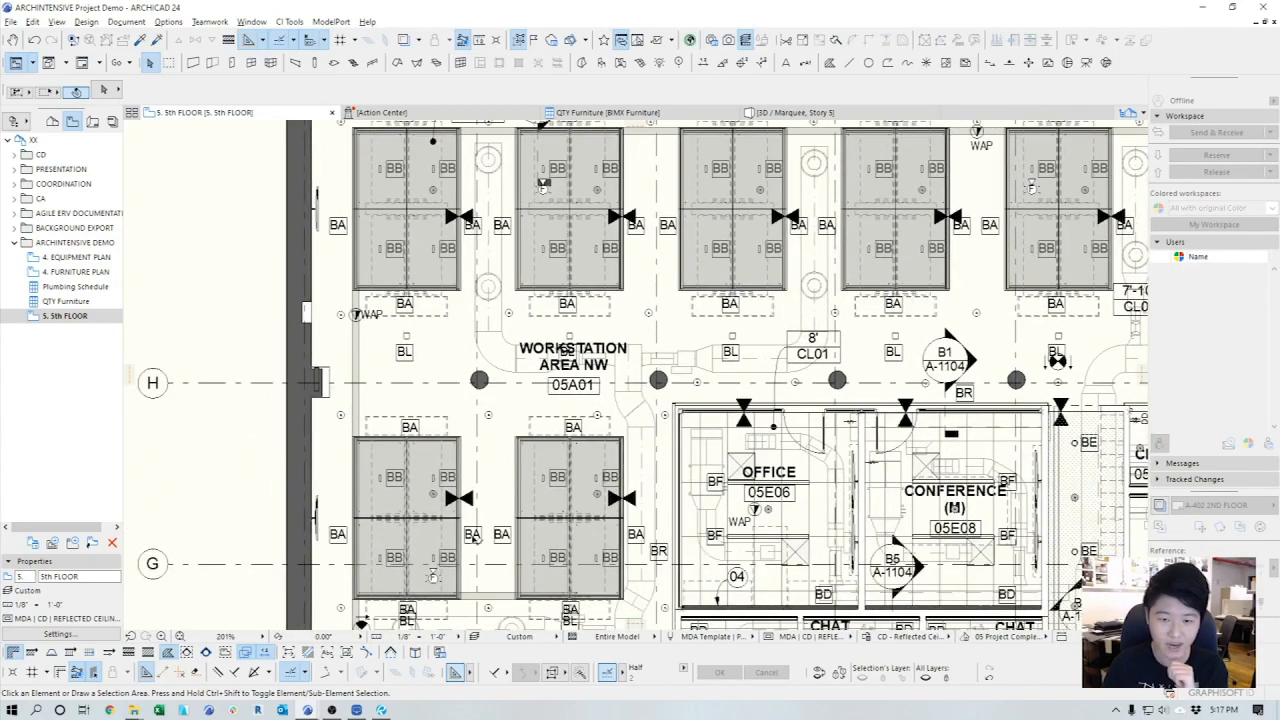
{"action": "scroll", "coordinate": [472, 382], "scroll_direction": "down", "scroll_amount": 4}
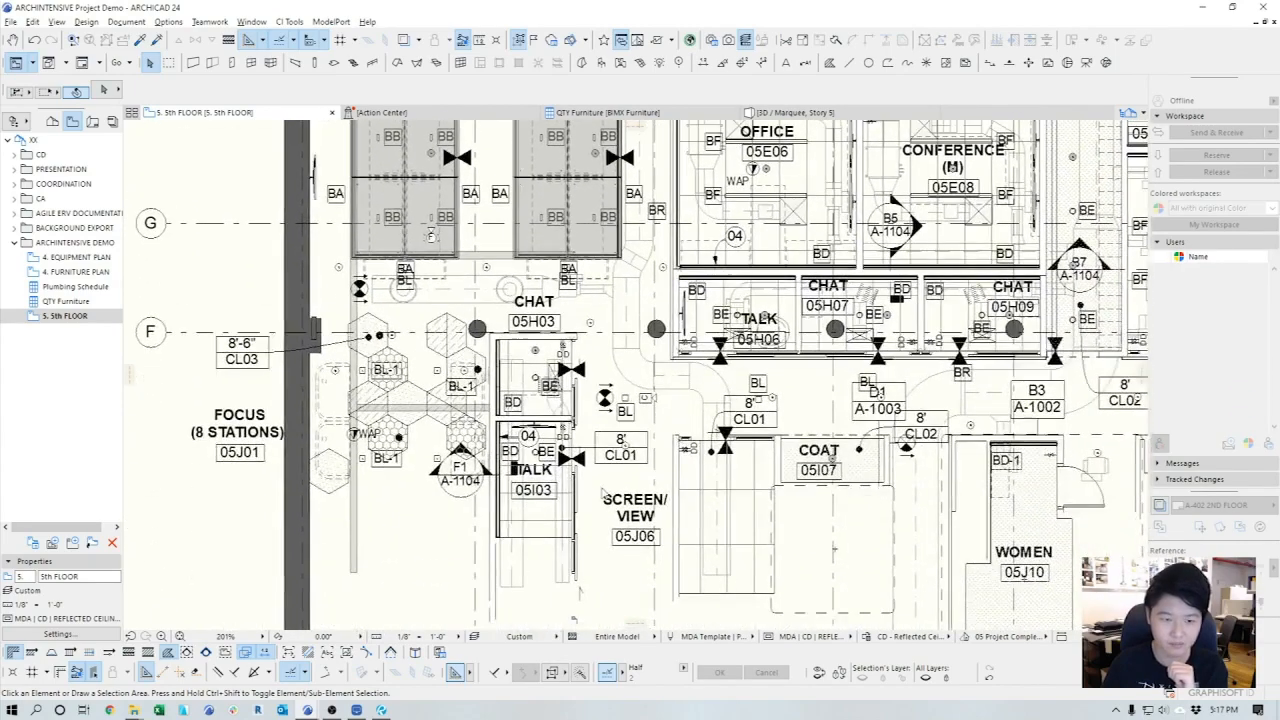
{"action": "scroll", "coordinate": [640, 376], "scroll_direction": "down", "scroll_amount": 4}
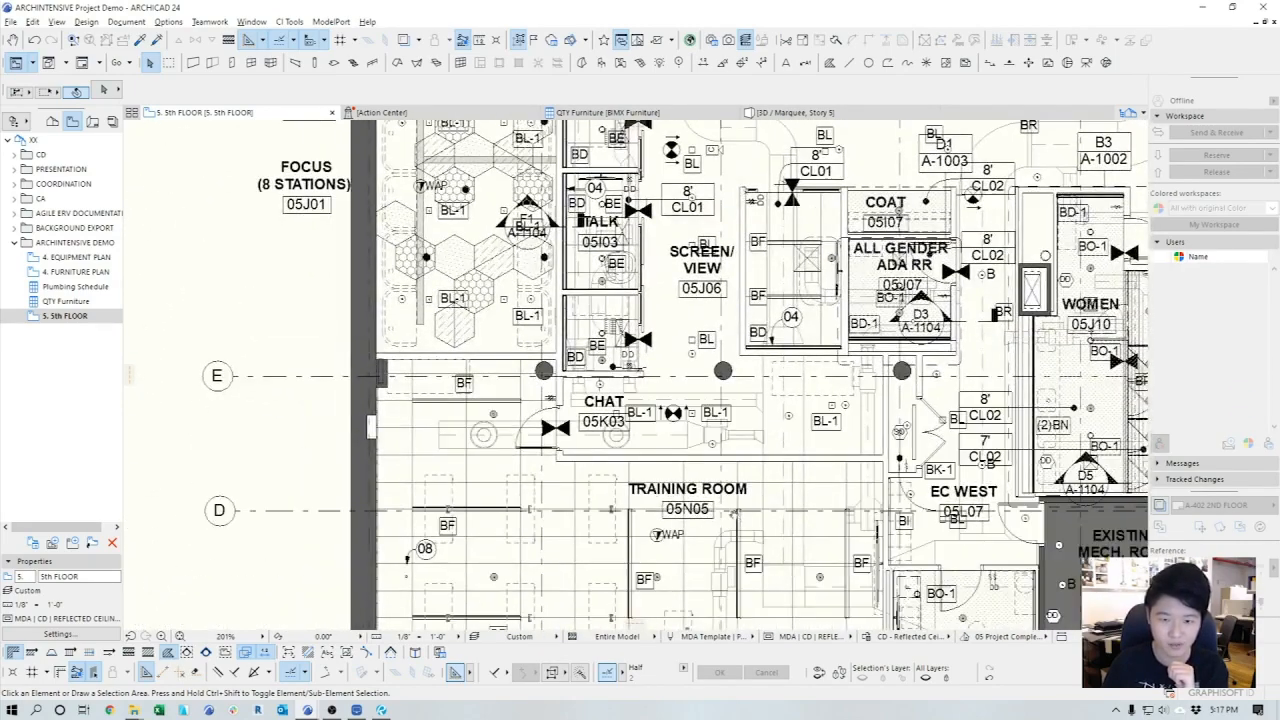
{"action": "scroll", "coordinate": [640, 376], "scroll_direction": "down", "scroll_amount": 2}
{"action": "scroll", "coordinate": [790, 436], "scroll_direction": "down", "scroll_amount": 2}
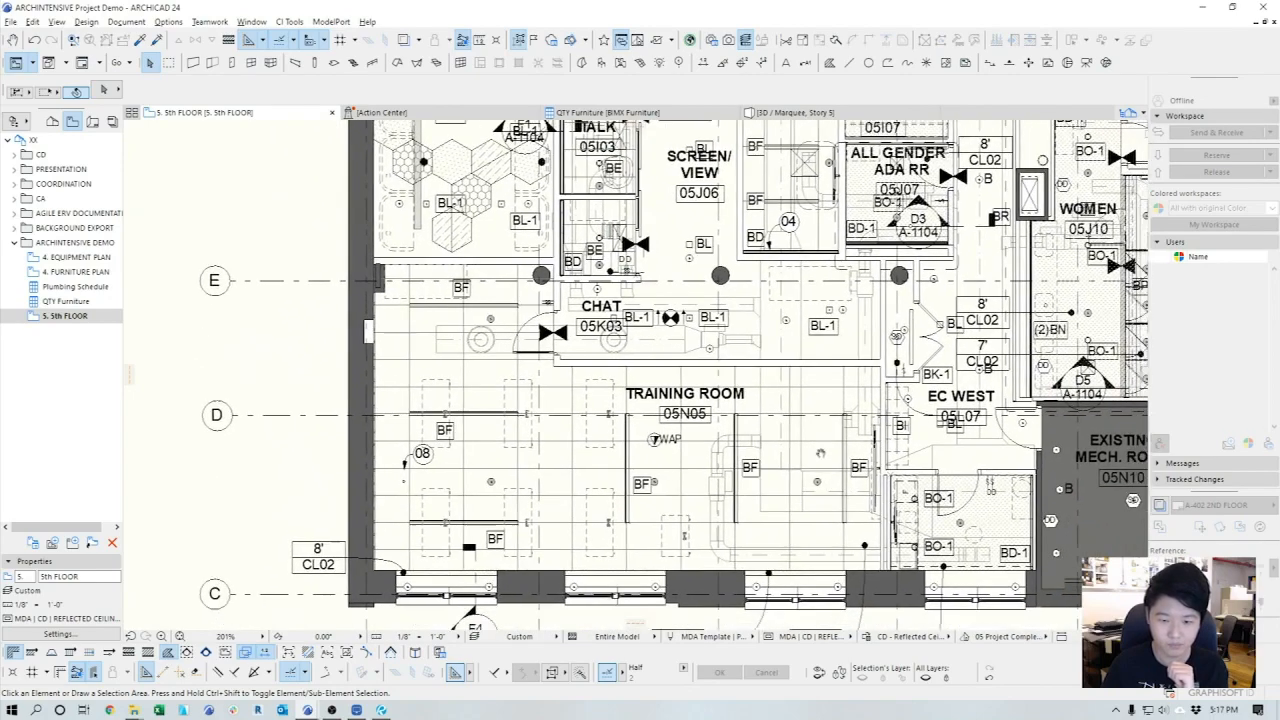
{"action": "scroll", "coordinate": [815, 432], "scroll_direction": "right", "scroll_amount": 5}
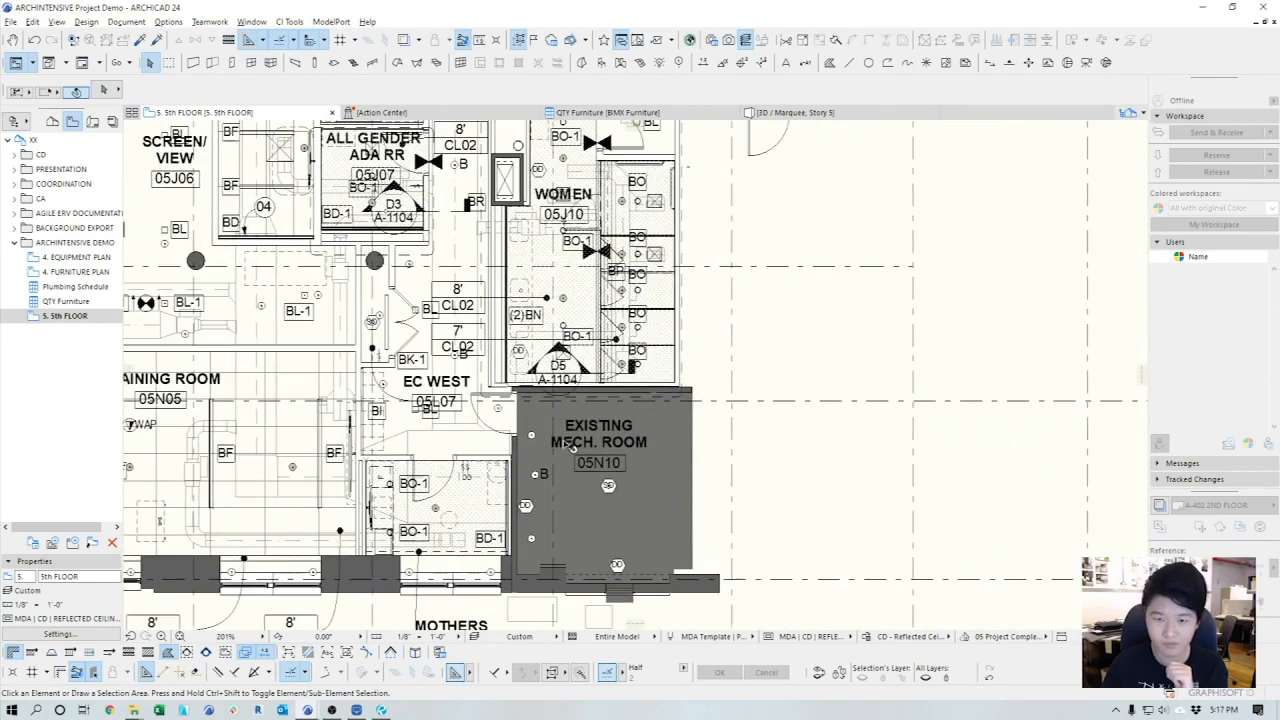
- Inspect the coordinated lighting labels around the Touch Down, Copy/Print, Mech and Pantry areas of the 5th floor plan
{"action": "scroll", "coordinate": [595, 441], "scroll_direction": "up", "scroll_amount": 6}
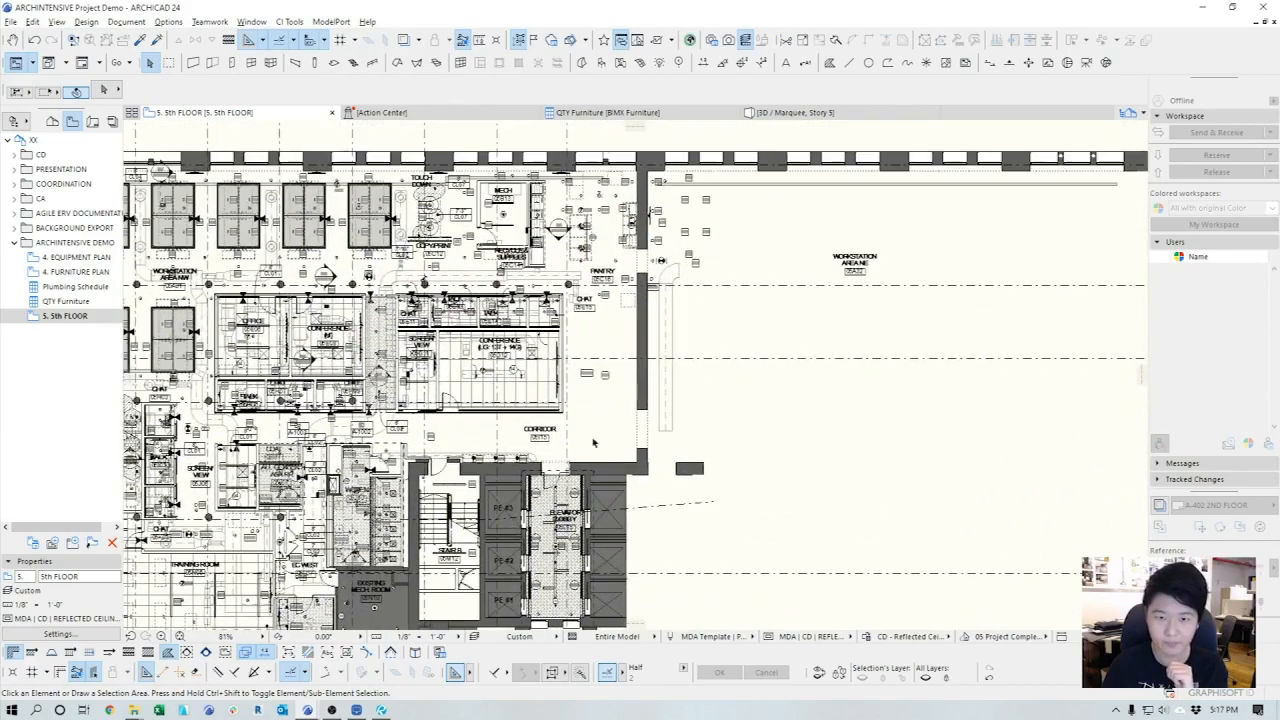
{"action": "scroll", "coordinate": [523, 225], "scroll_direction": "up", "scroll_amount": 6}
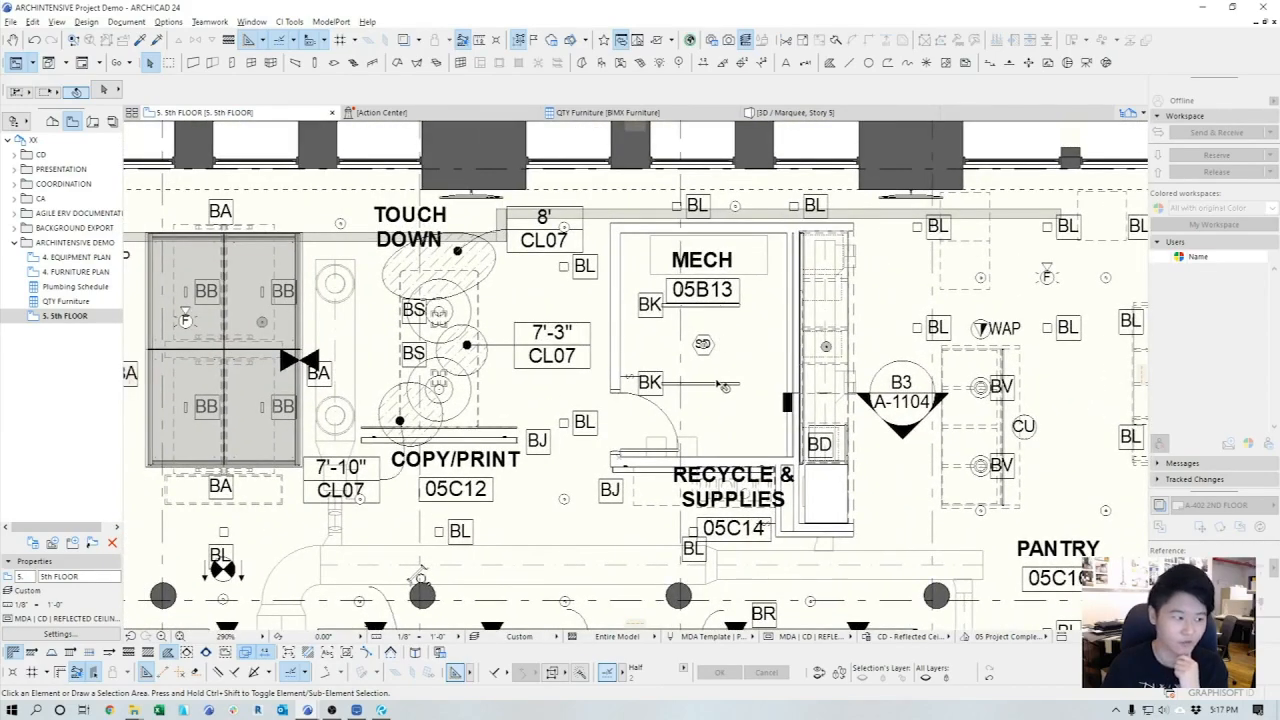
{"action": "middle_click_drag", "start_coordinate": [752, 399], "coordinate": [724, 394]}
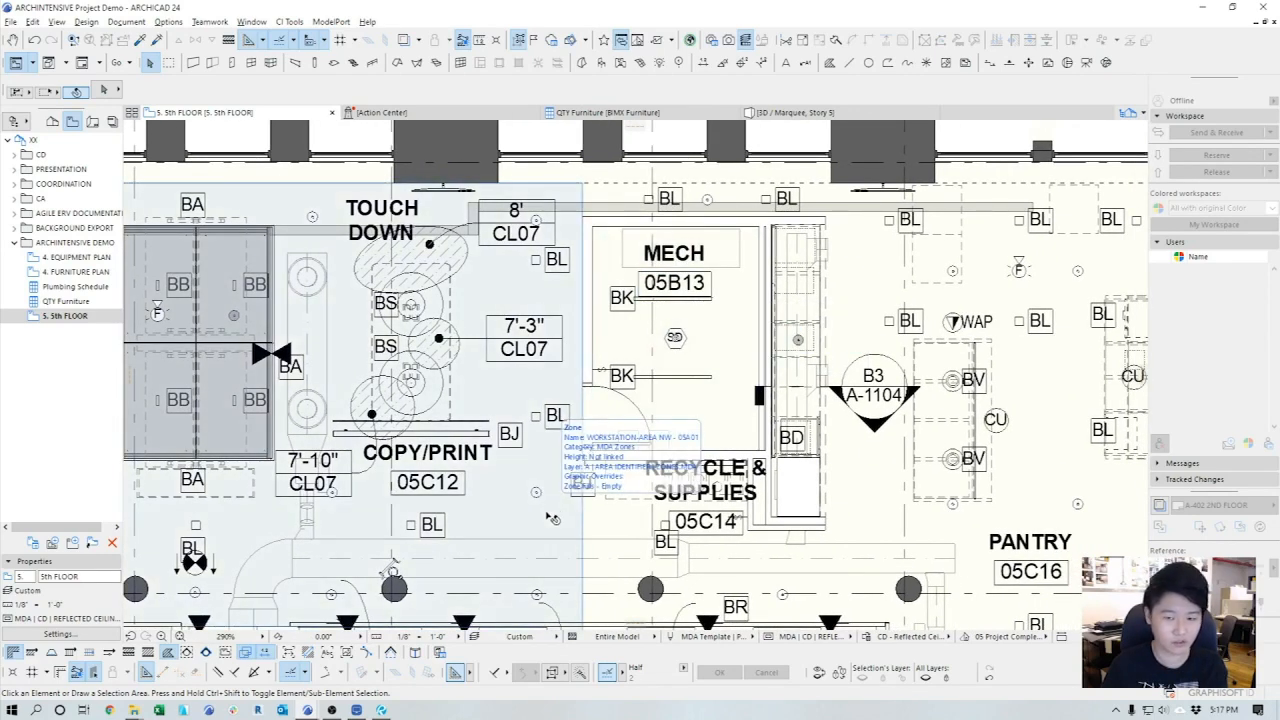
{"action": "middle_click_drag", "start_coordinate": [226, 407], "coordinate": [400, 398]}
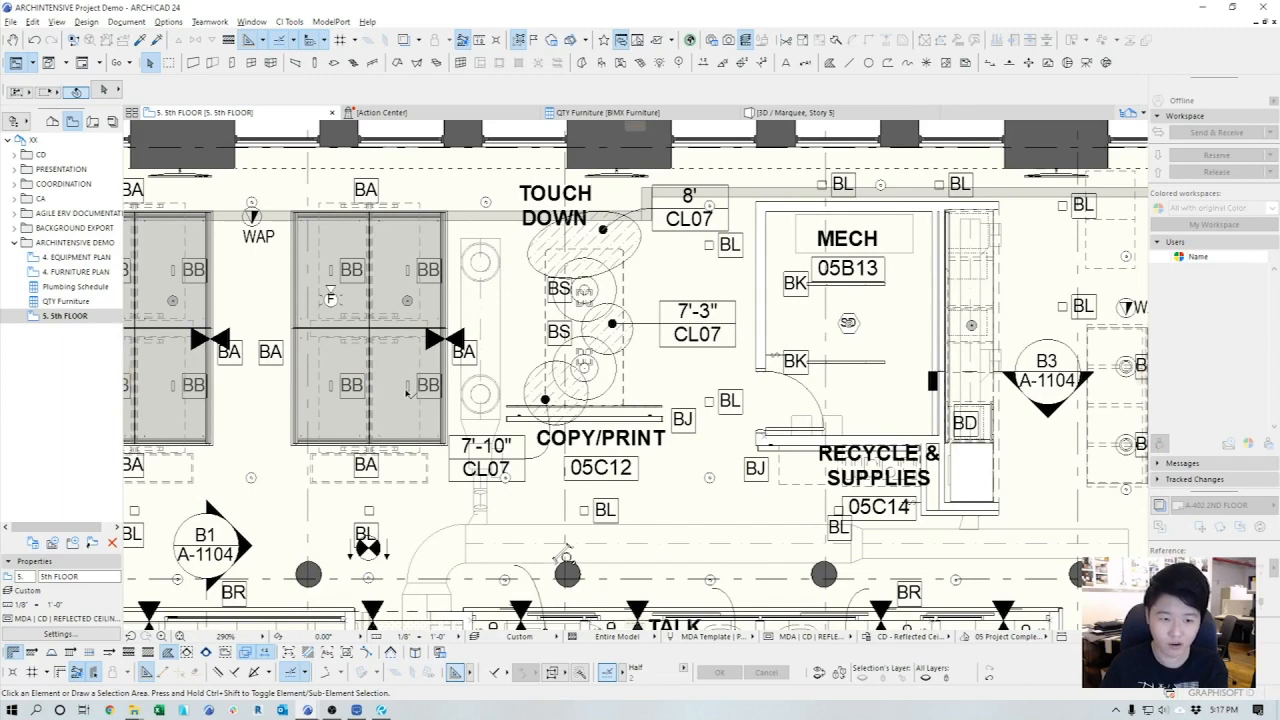
{"action": "middle_click_drag", "start_coordinate": [847, 308], "coordinate": [807, 320]}
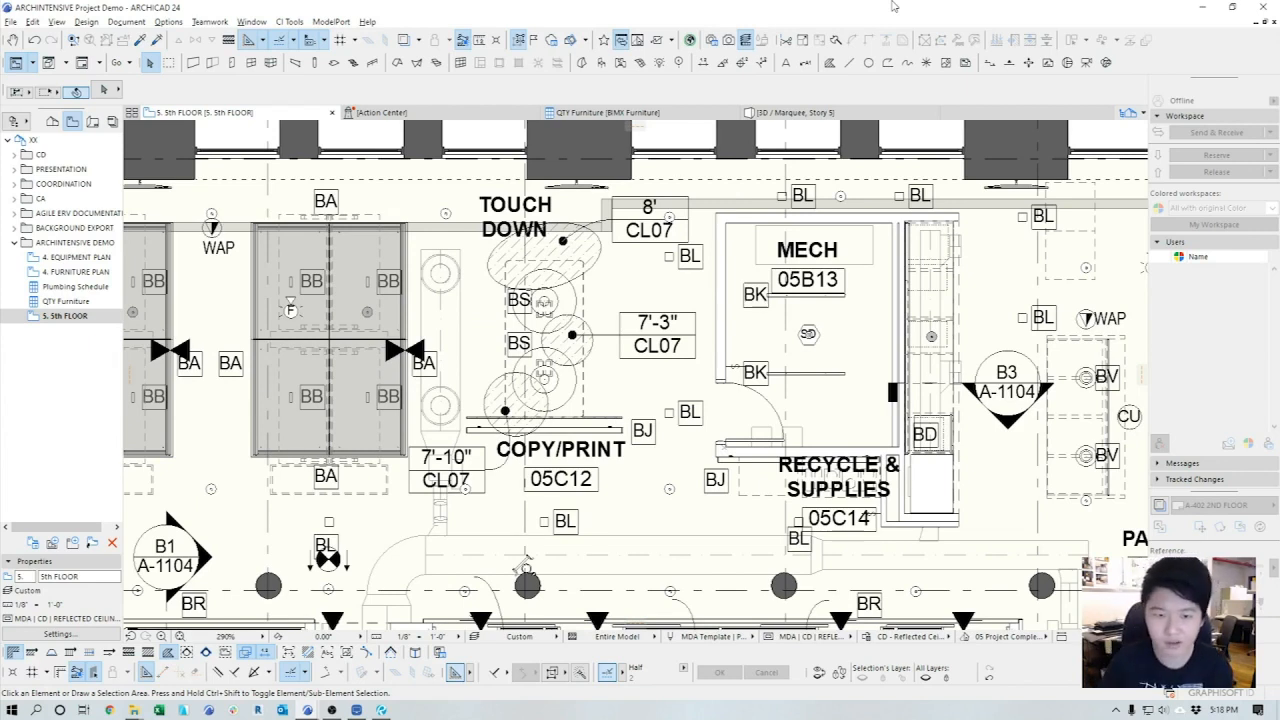
{"action": "middle_click_drag", "start_coordinate": [915, 314], "coordinate": [835, 312]}
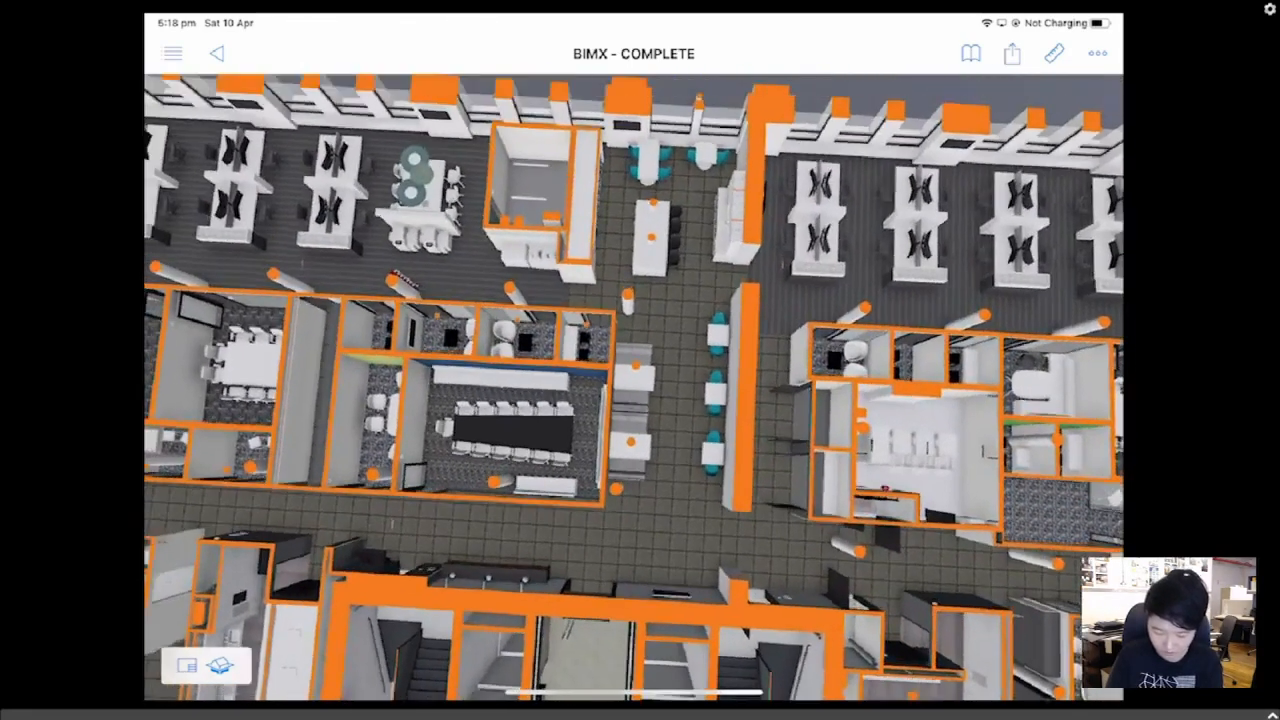
- Explore the BIMX - COMPLETE model in 3D, closing in on the pantry island and its pendant lights
{"action": "scroll", "coordinate": [634, 386], "scroll_direction": "up", "scroll_amount": 3}
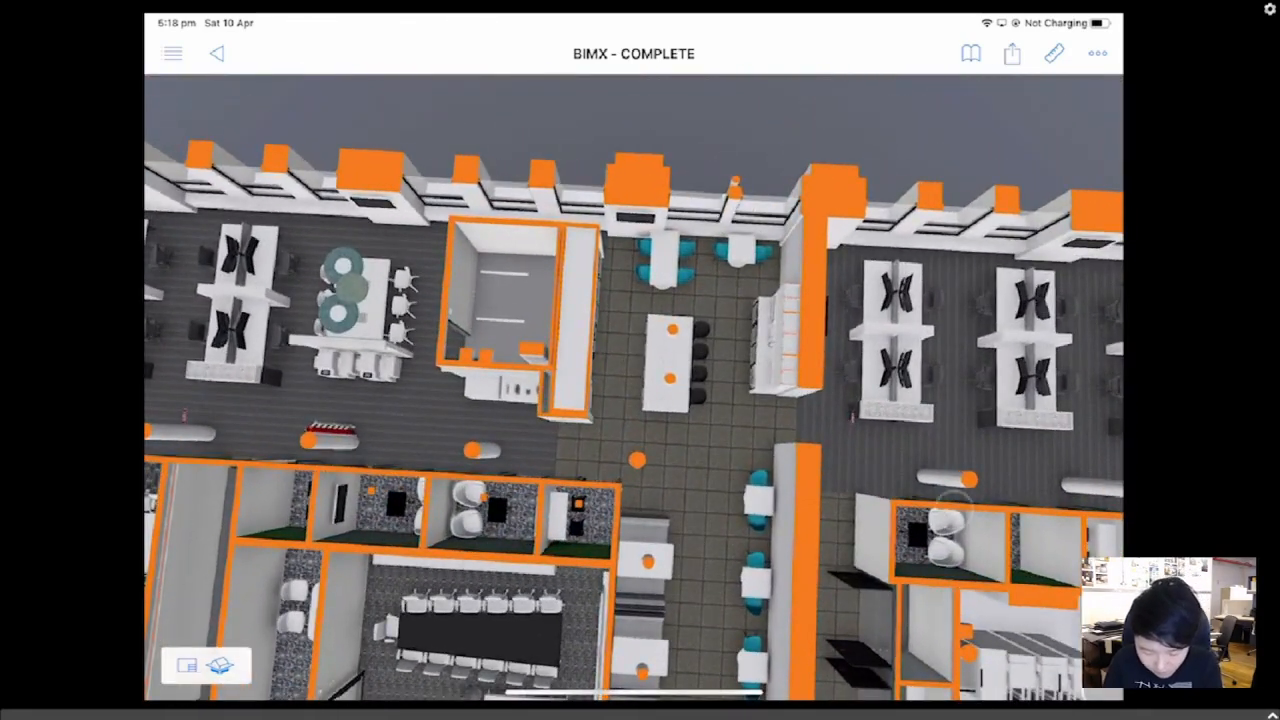
{"action": "left_click_drag", "start_coordinate": [954, 510], "coordinate": [960, 481]}
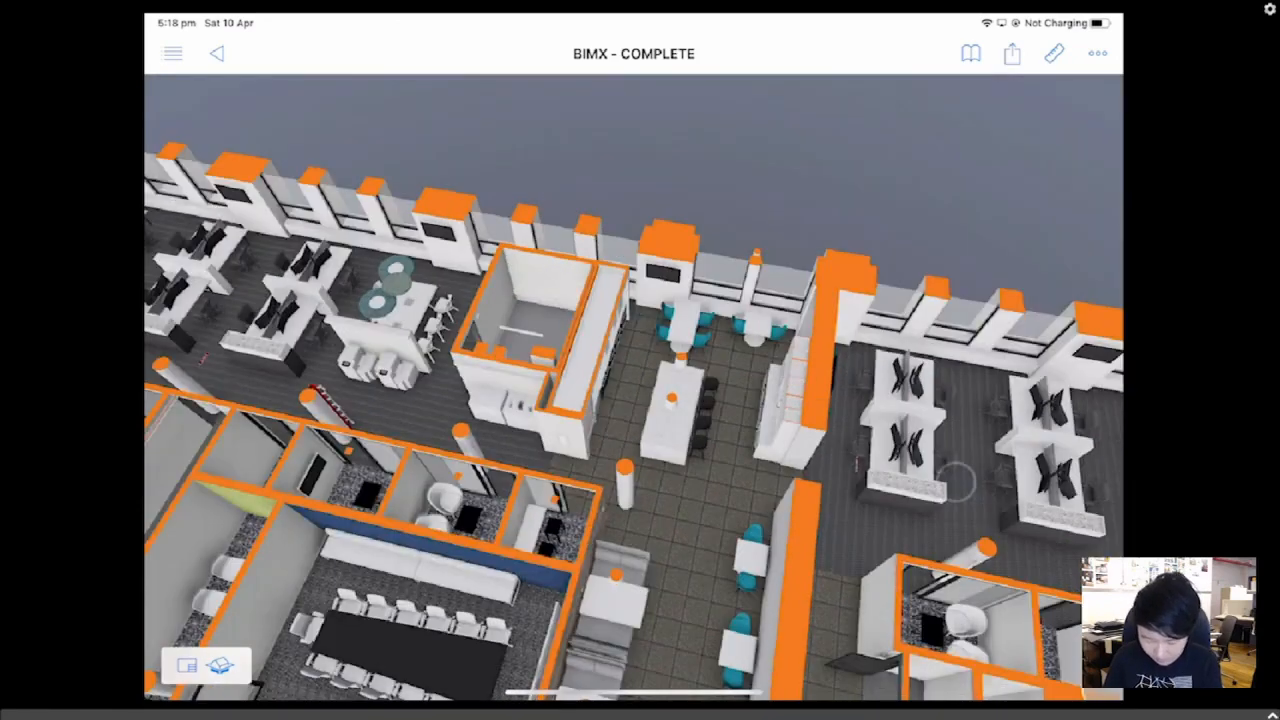
{"action": "scroll", "coordinate": [634, 386], "scroll_direction": "up", "scroll_amount": 4}
{"action": "scroll", "coordinate": [634, 388], "scroll_direction": "up", "scroll_amount": 5}
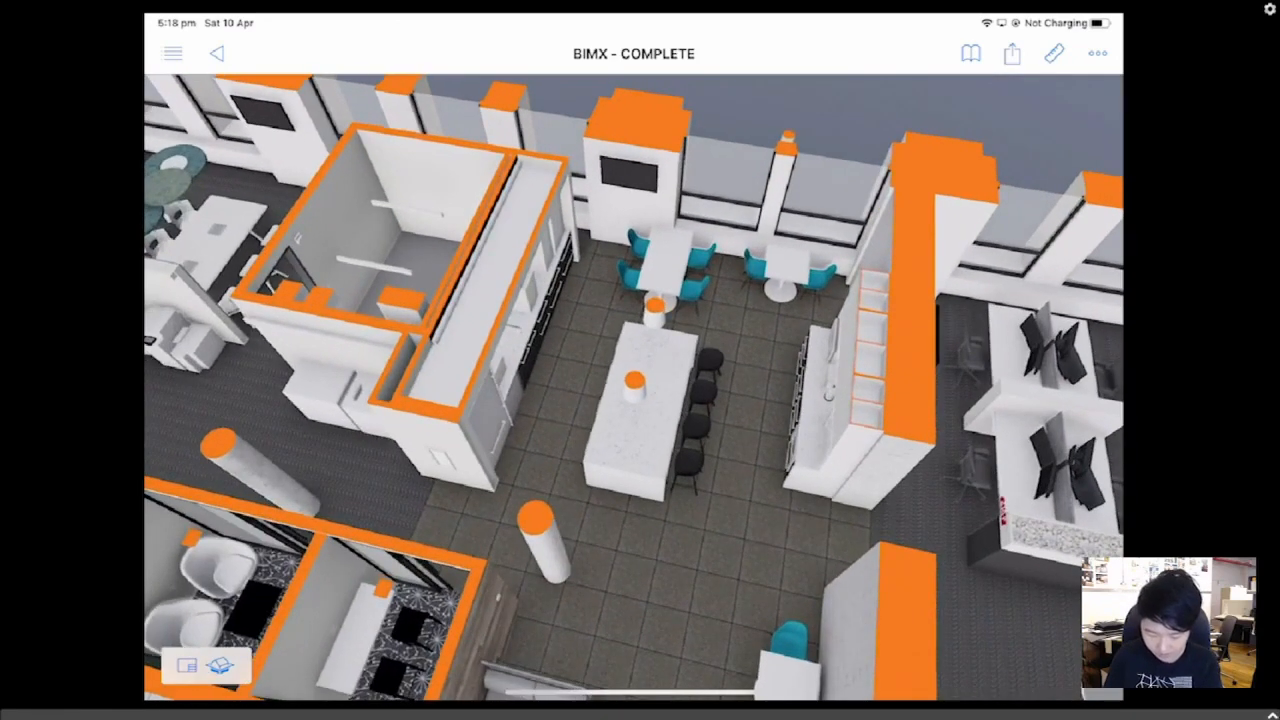
{"action": "scroll", "coordinate": [634, 386], "scroll_direction": "up", "scroll_amount": 2}
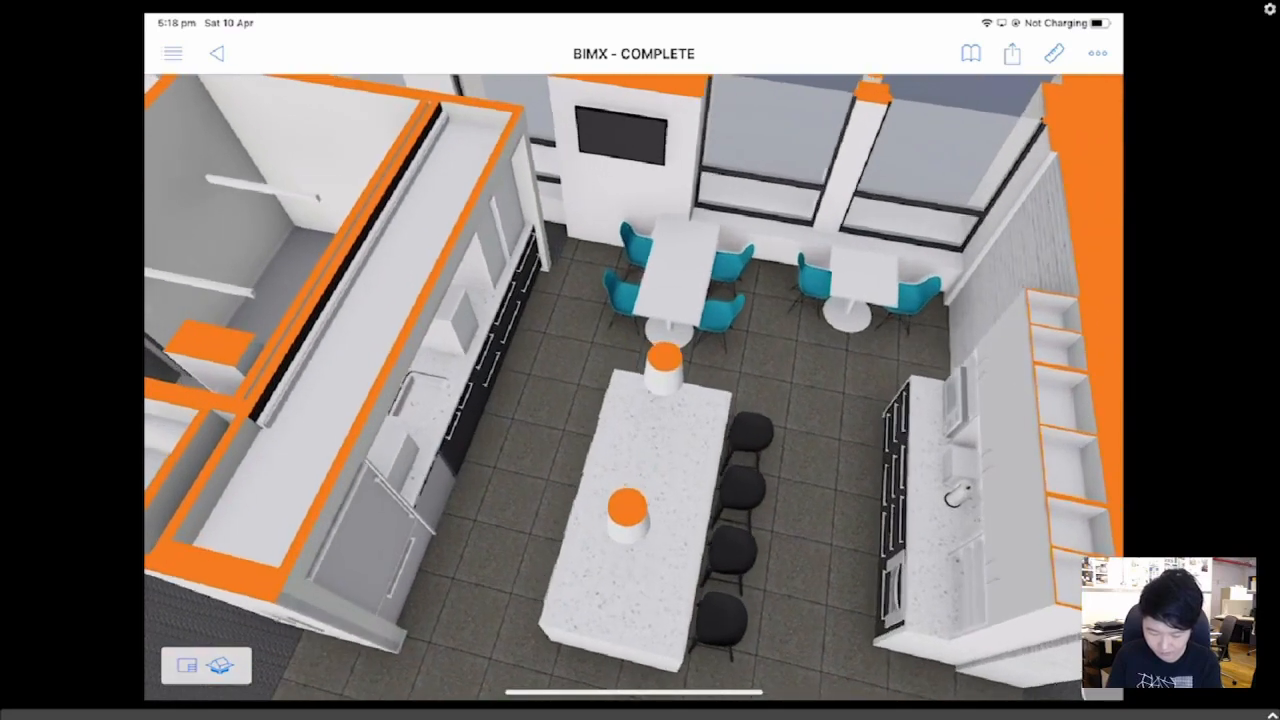
- Show the element info of a black stool beside the pantry island, and close it after reading
{"action": "left_click_drag", "start_coordinate": [760, 430], "coordinate": [630, 400]}
{"action": "scroll", "coordinate": [634, 386], "scroll_direction": "down", "scroll_amount": 3}
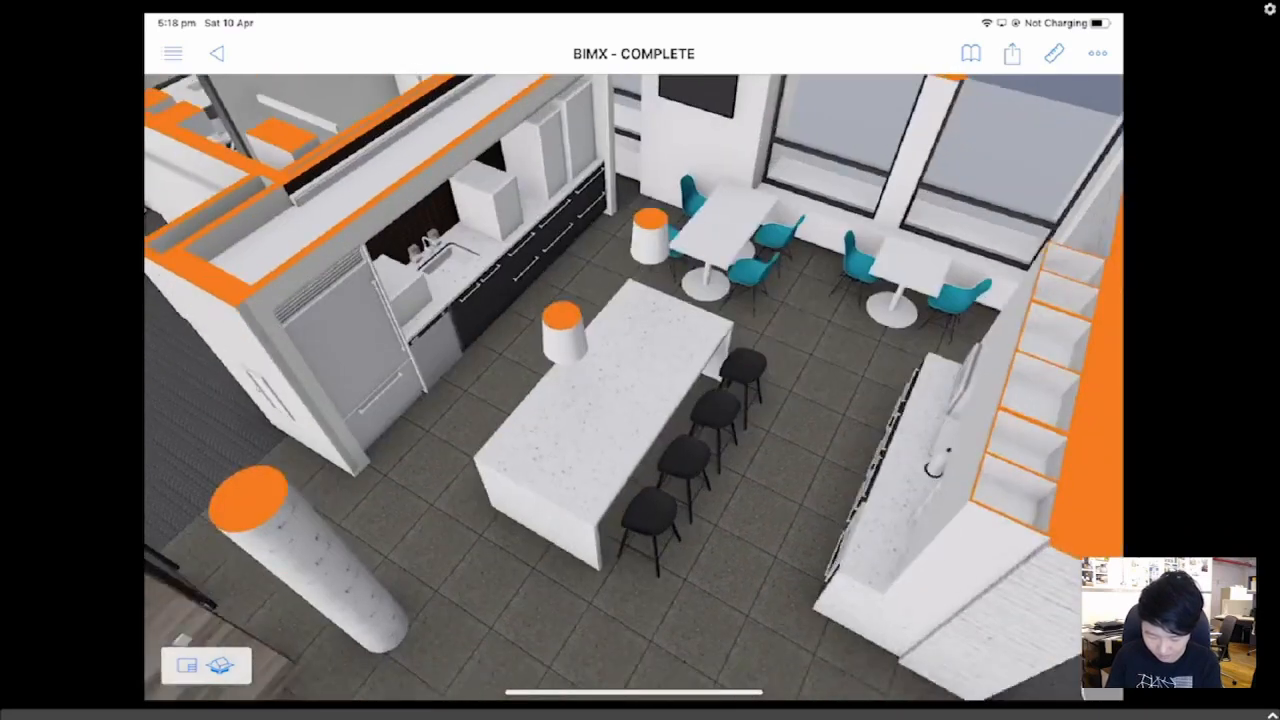
{"action": "scroll", "coordinate": [634, 386], "scroll_direction": "up", "scroll_amount": 3}
{"action": "left_click_drag", "start_coordinate": [634, 386], "coordinate": [644, 386]}
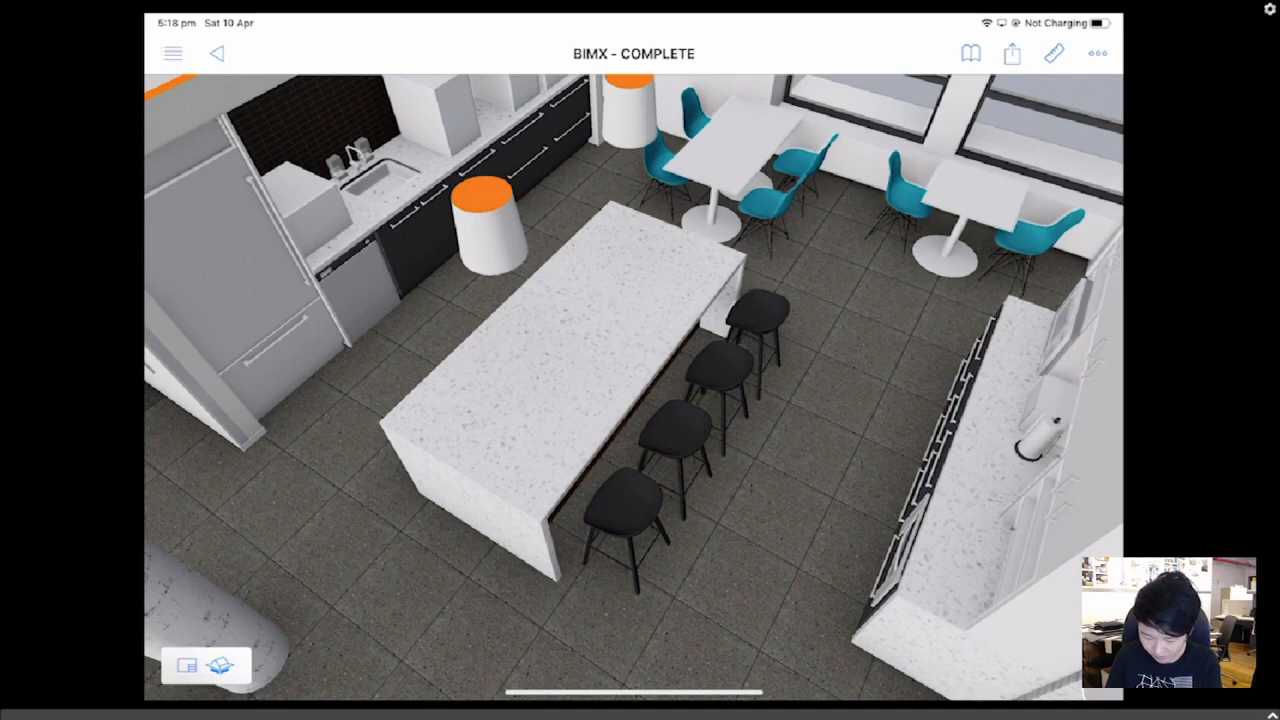
{"action": "left_click", "coordinate": [762, 328]}
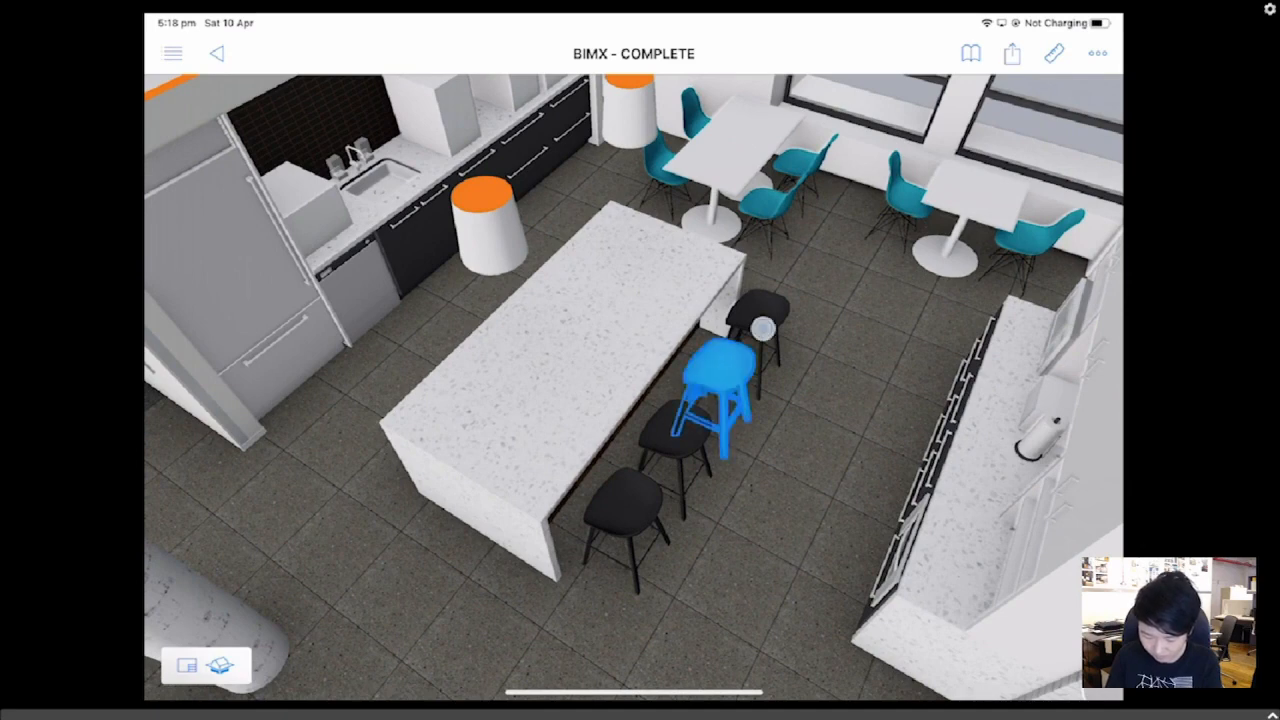
{"action": "left_click", "coordinate": [702, 289]}
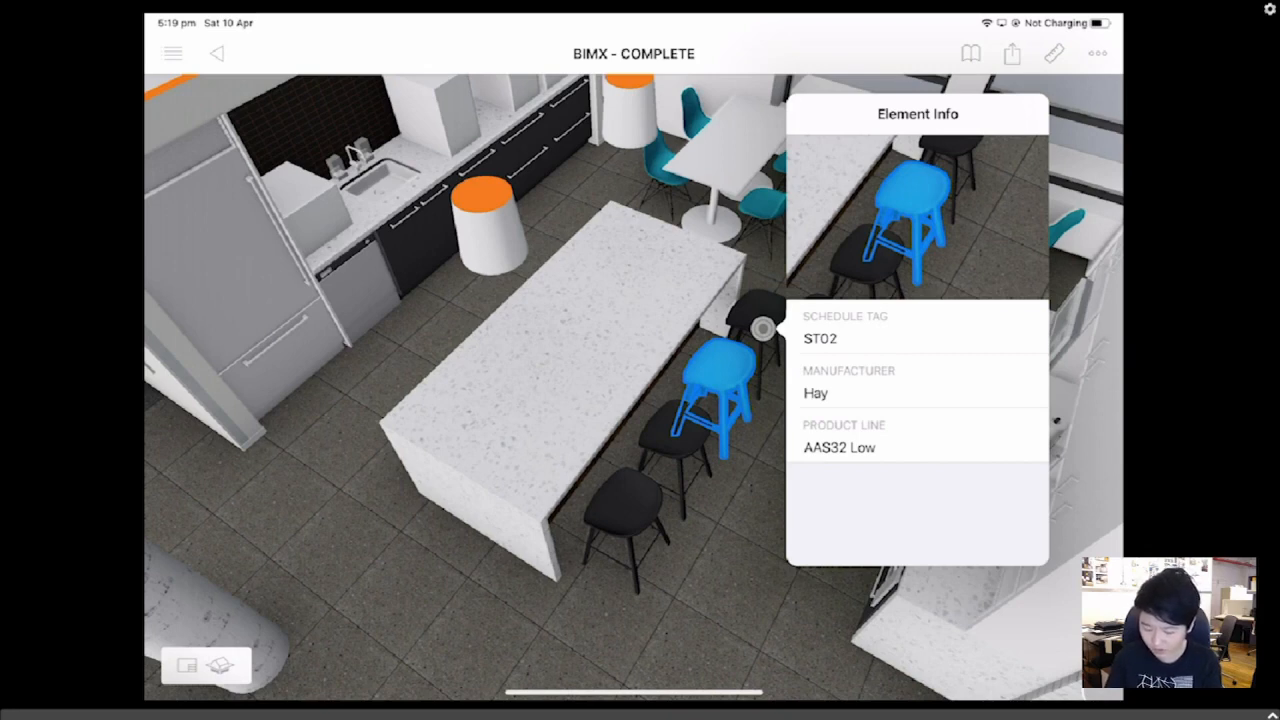
{"action": "left_click", "coordinate": [763, 328]}
- Go to the meeting table behind the copiers and read the element info of one of its white chairs
{"action": "left_click_drag", "start_coordinate": [763, 328], "coordinate": [1085, 450]}
{"action": "scroll", "coordinate": [634, 388], "scroll_direction": "up", "scroll_amount": 4}
{"action": "left_click_drag", "start_coordinate": [634, 388], "coordinate": [660, 355]}
{"action": "scroll", "coordinate": [634, 388], "scroll_direction": "down", "scroll_amount": 5}
{"action": "scroll", "coordinate": [634, 388], "scroll_direction": "up", "scroll_amount": 3}
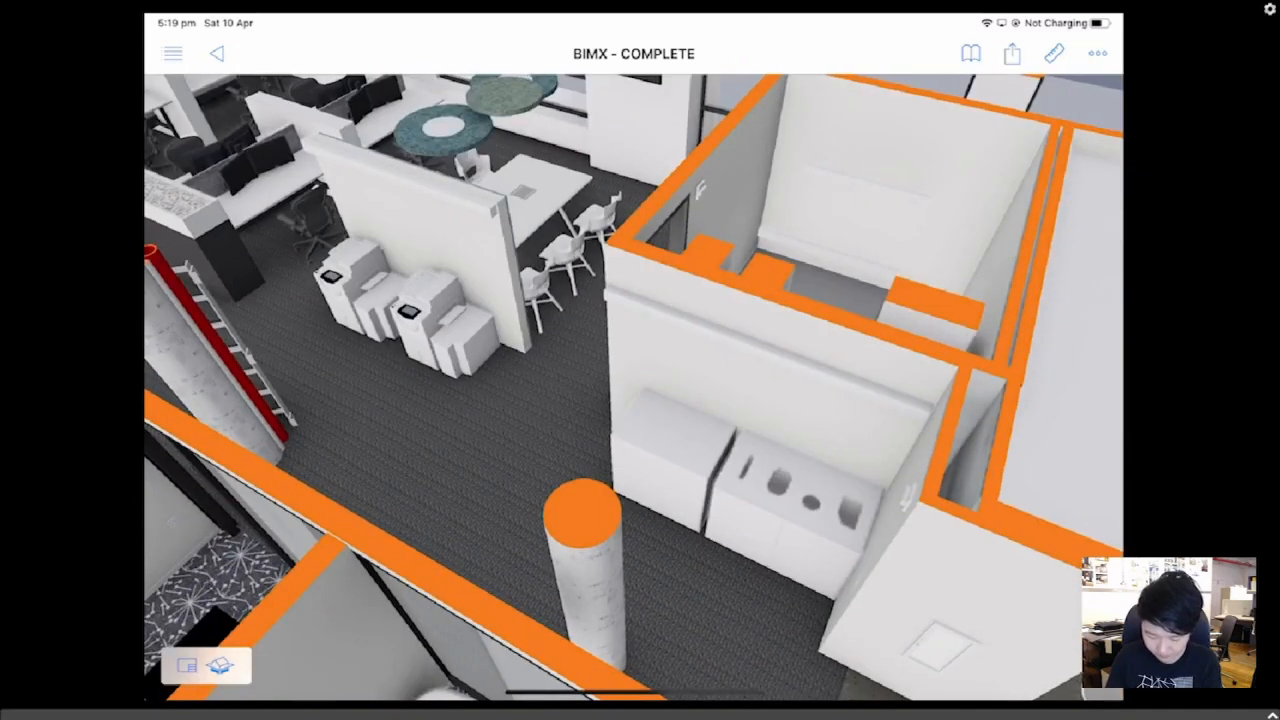
{"action": "scroll", "coordinate": [634, 388], "scroll_direction": "up", "scroll_amount": 5}
{"action": "left_click", "coordinate": [647, 291]}
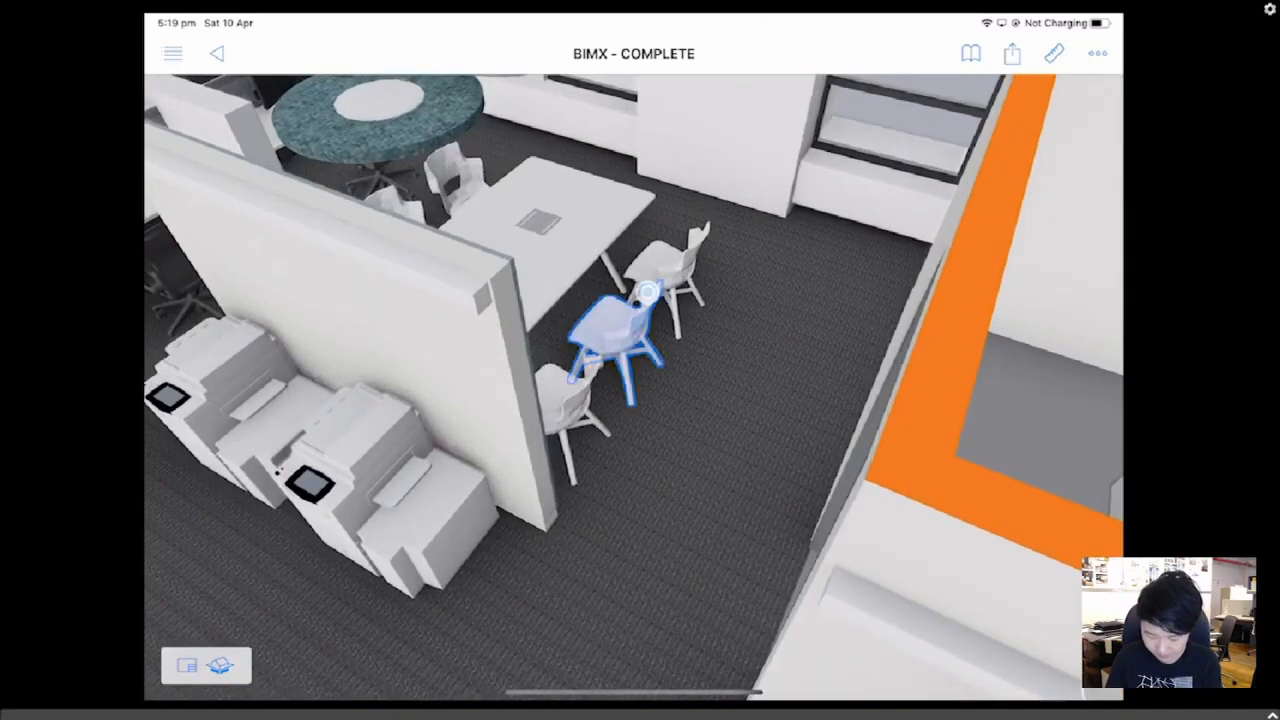
{"action": "left_click", "coordinate": [586, 251]}
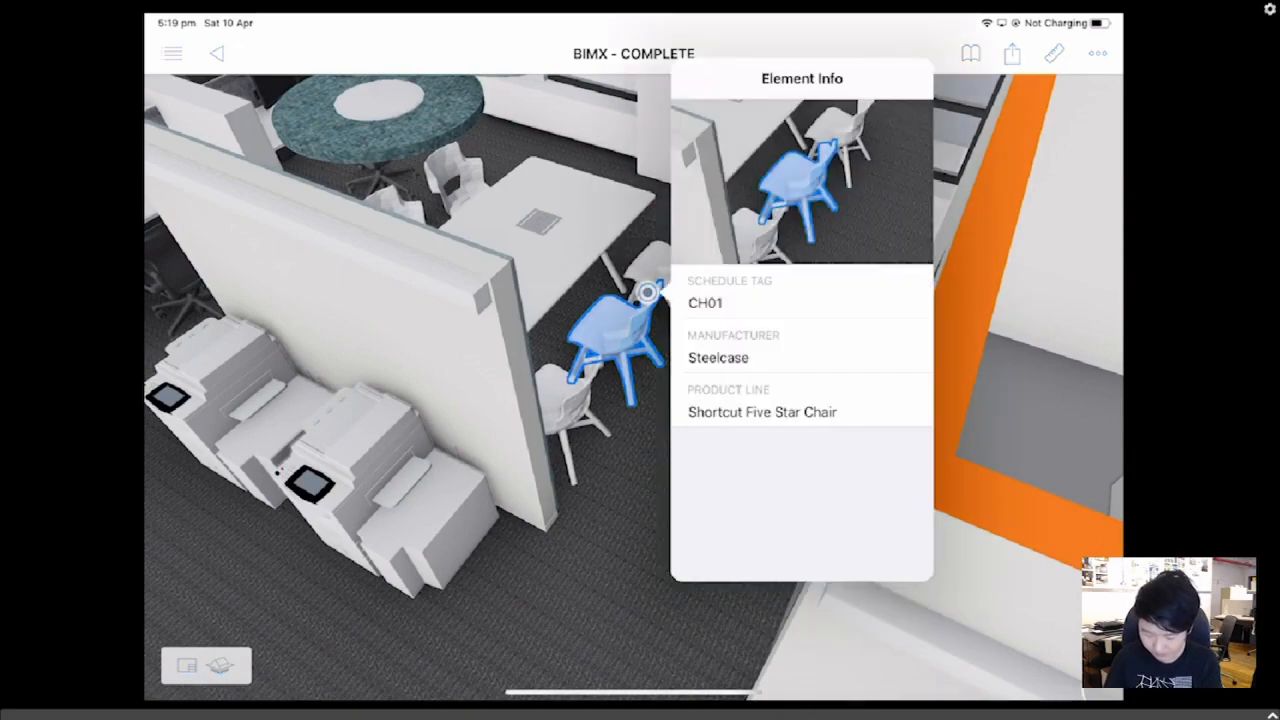
{"action": "left_click", "coordinate": [647, 292]}
- Display the element info of the carpeted floor in front of the copiers, including its code, manufacturer and finish
{"action": "scroll", "coordinate": [647, 292], "scroll_direction": "down", "scroll_amount": 5}
{"action": "scroll", "coordinate": [647, 292], "scroll_direction": "up", "scroll_amount": 3}
{"action": "scroll", "coordinate": [648, 292], "scroll_direction": "up", "scroll_amount": 1}
{"action": "left_click", "coordinate": [674, 428]}
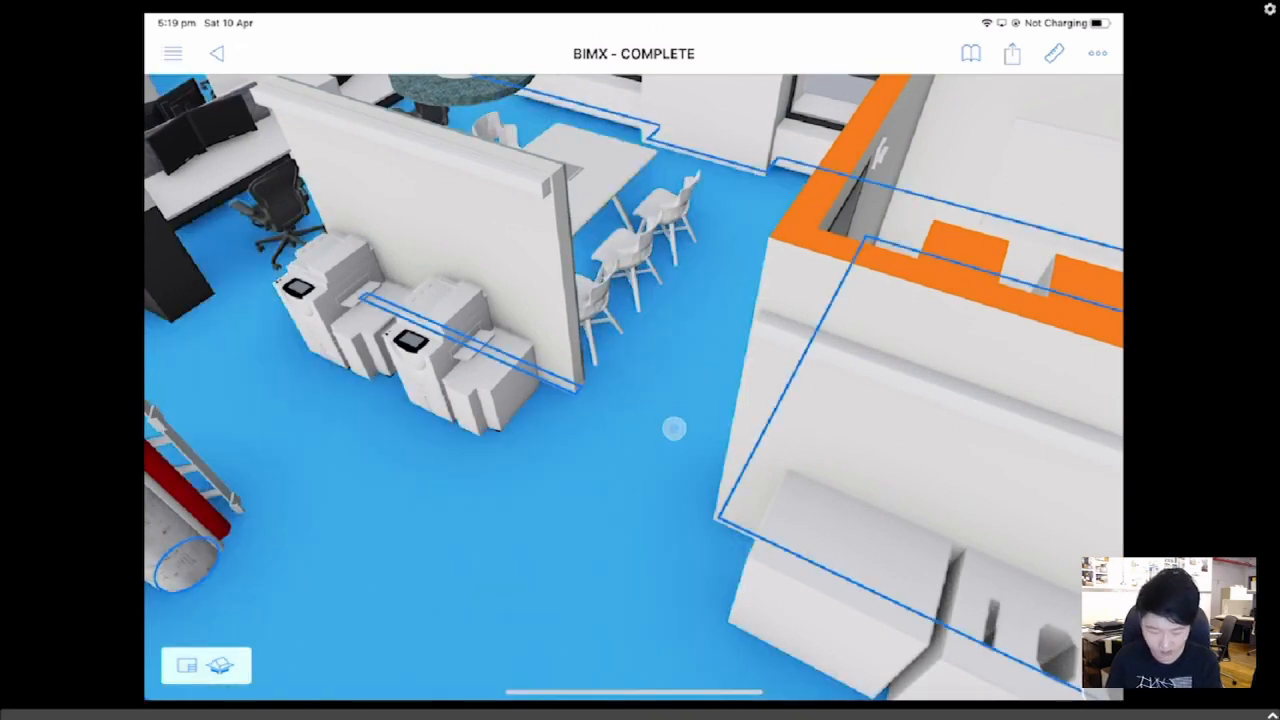
{"action": "left_click", "coordinate": [674, 428]}
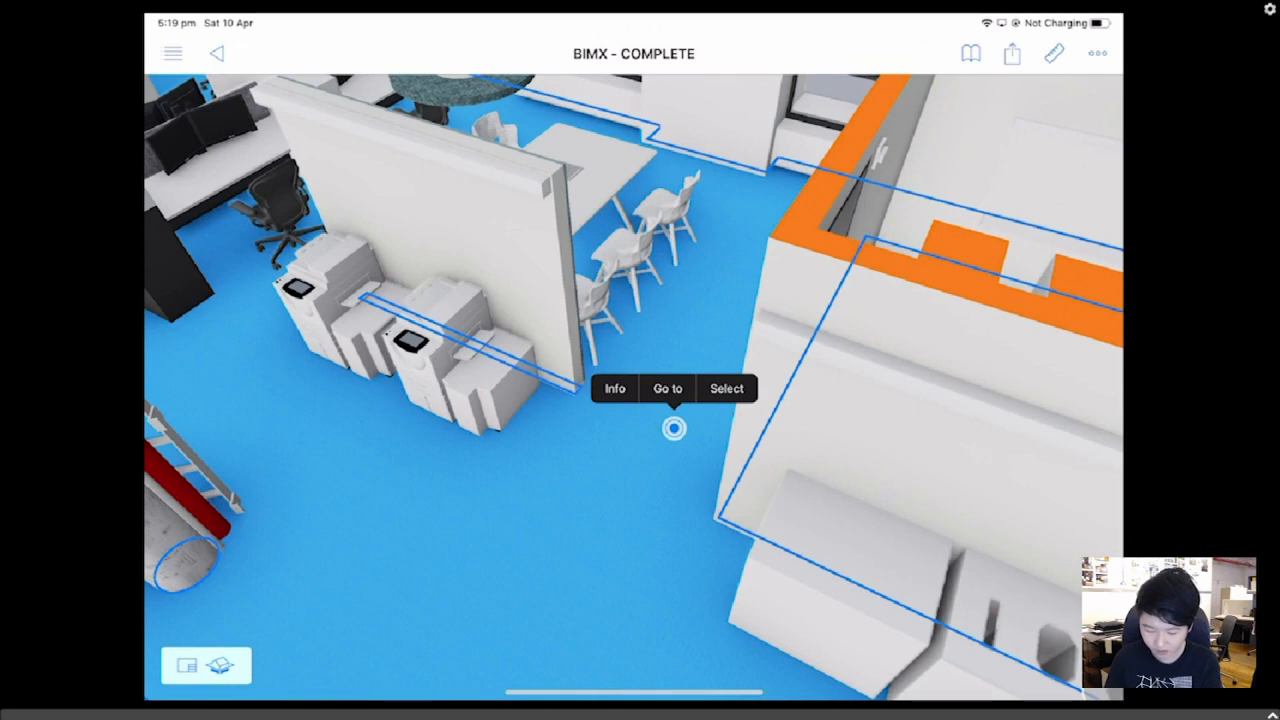
{"action": "left_click", "coordinate": [615, 388]}
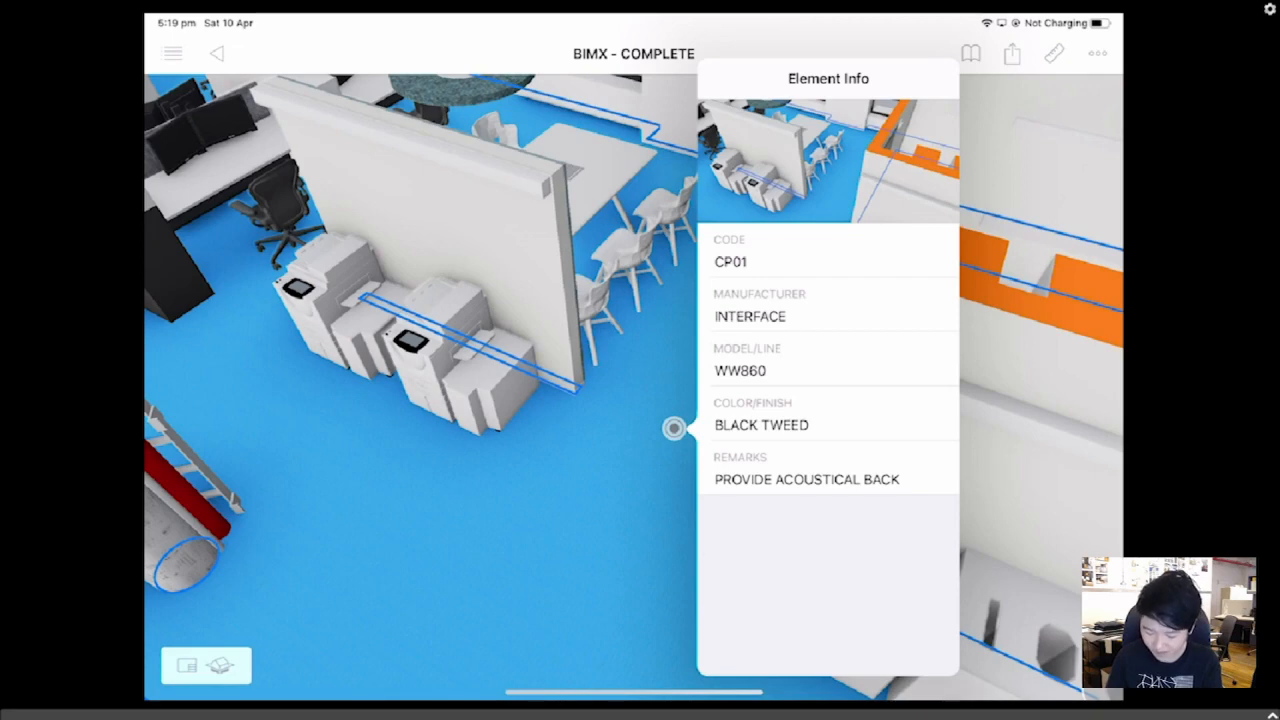
{"action": "left_click", "coordinate": [674, 428]}
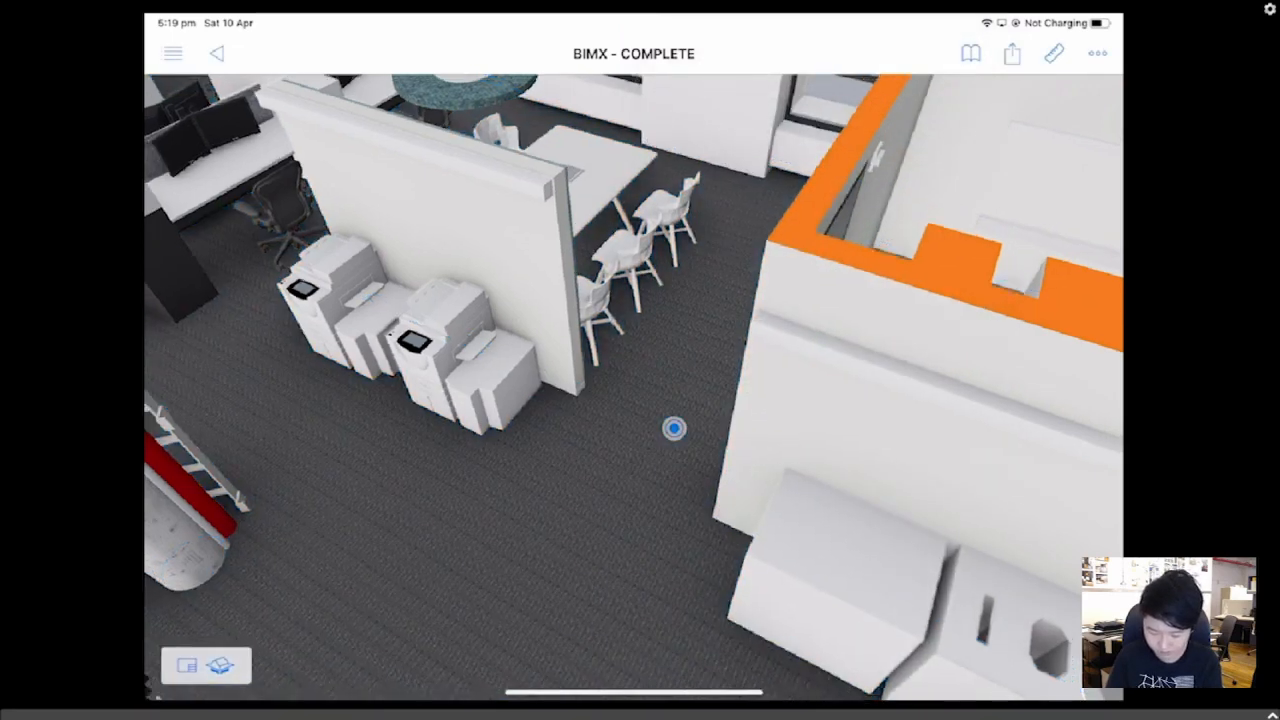
- Survey the workstation area from above and switch to the saved favorite "view 2" at the meeting table
{"action": "scroll", "coordinate": [674, 428], "scroll_direction": "down", "scroll_amount": 5}
{"action": "scroll", "coordinate": [634, 388], "scroll_direction": "up", "scroll_amount": 3}
{"action": "left_click_drag", "start_coordinate": [549, 400], "coordinate": [828, 632]}
{"action": "left_click", "coordinate": [971, 54]}
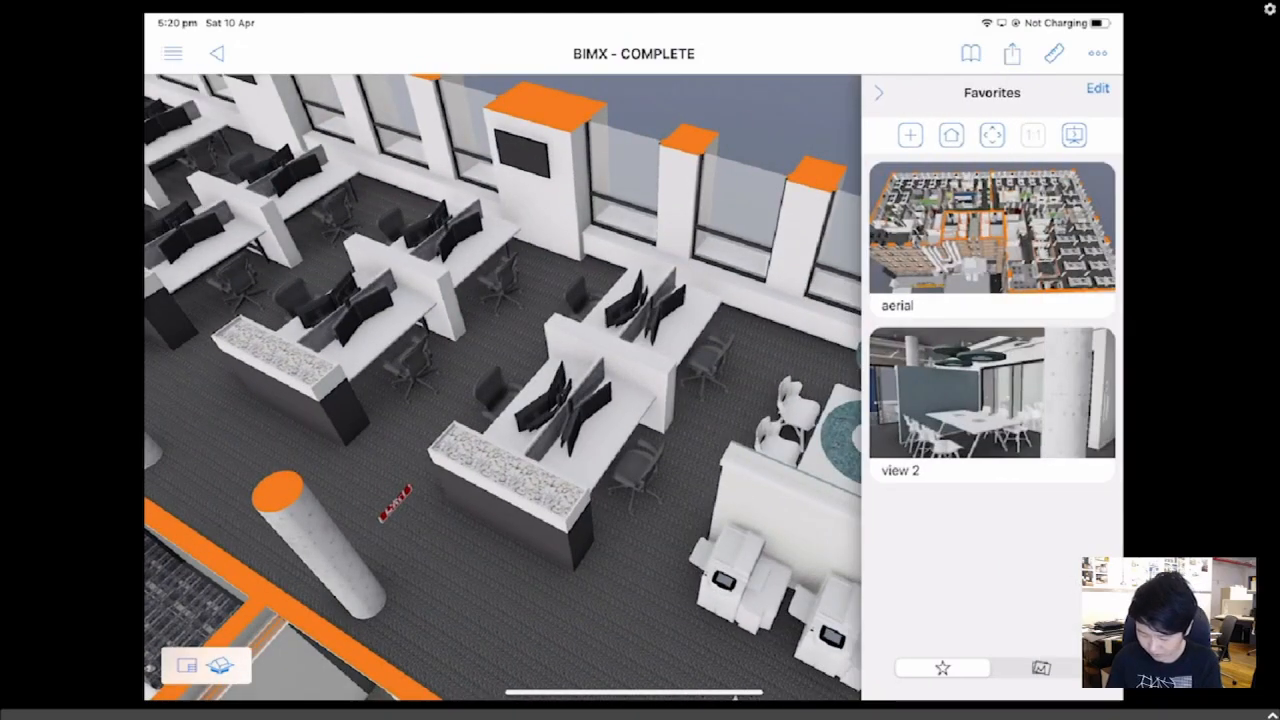
{"action": "left_click", "coordinate": [992, 392]}
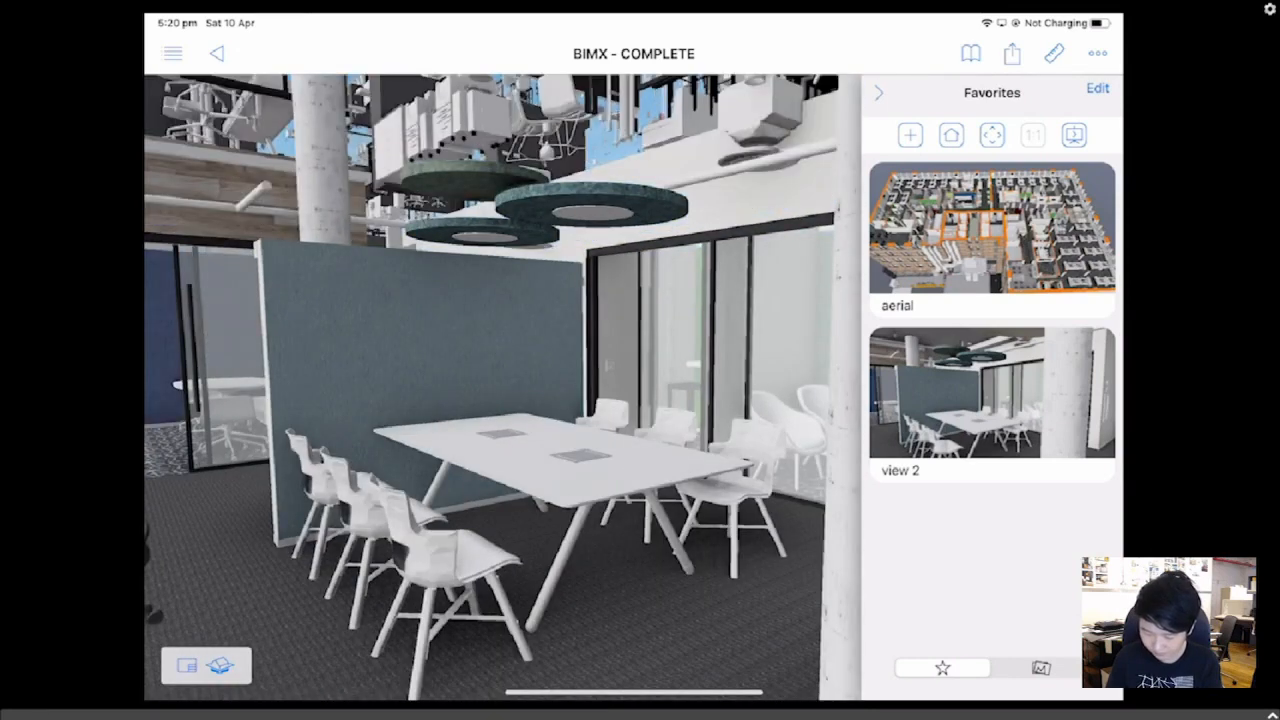
{"action": "left_click", "coordinate": [879, 93]}
- Look up at the suspended ceiling over the workstations and read the element info of a recessed light fixture
{"action": "left_click_drag", "start_coordinate": [420, 400], "coordinate": [433, 598]}
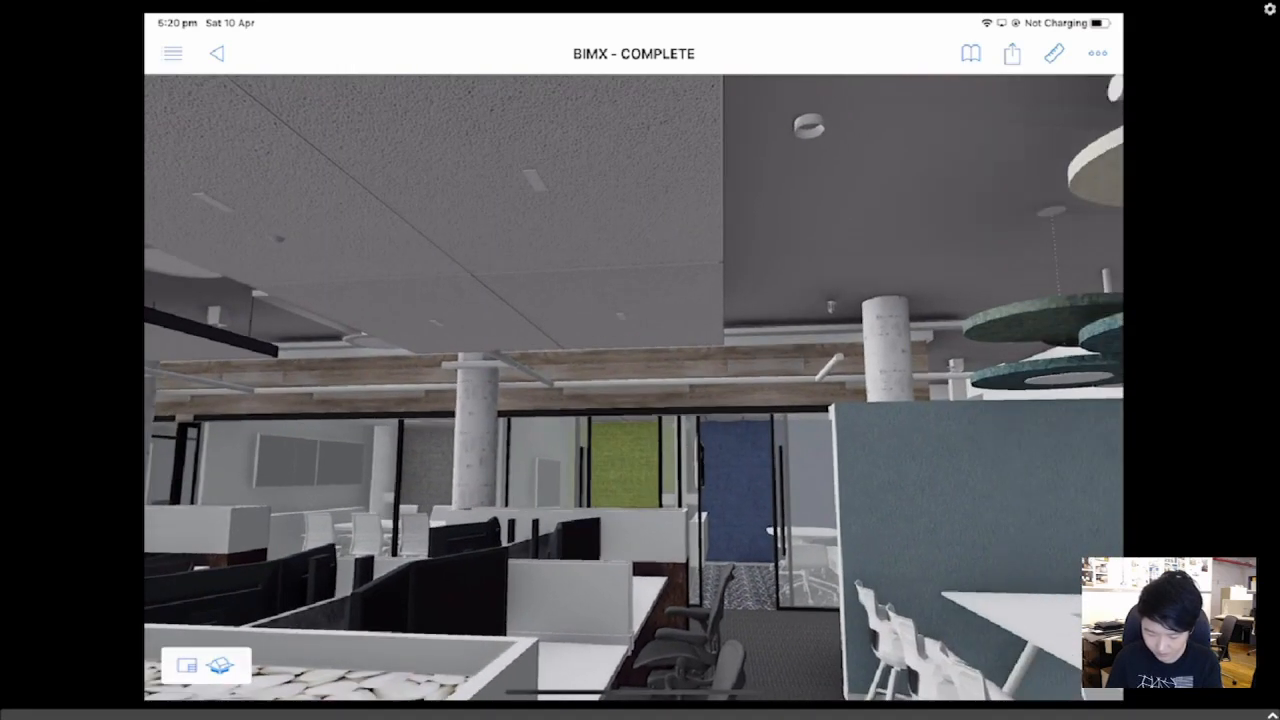
{"action": "left_click", "coordinate": [536, 179]}
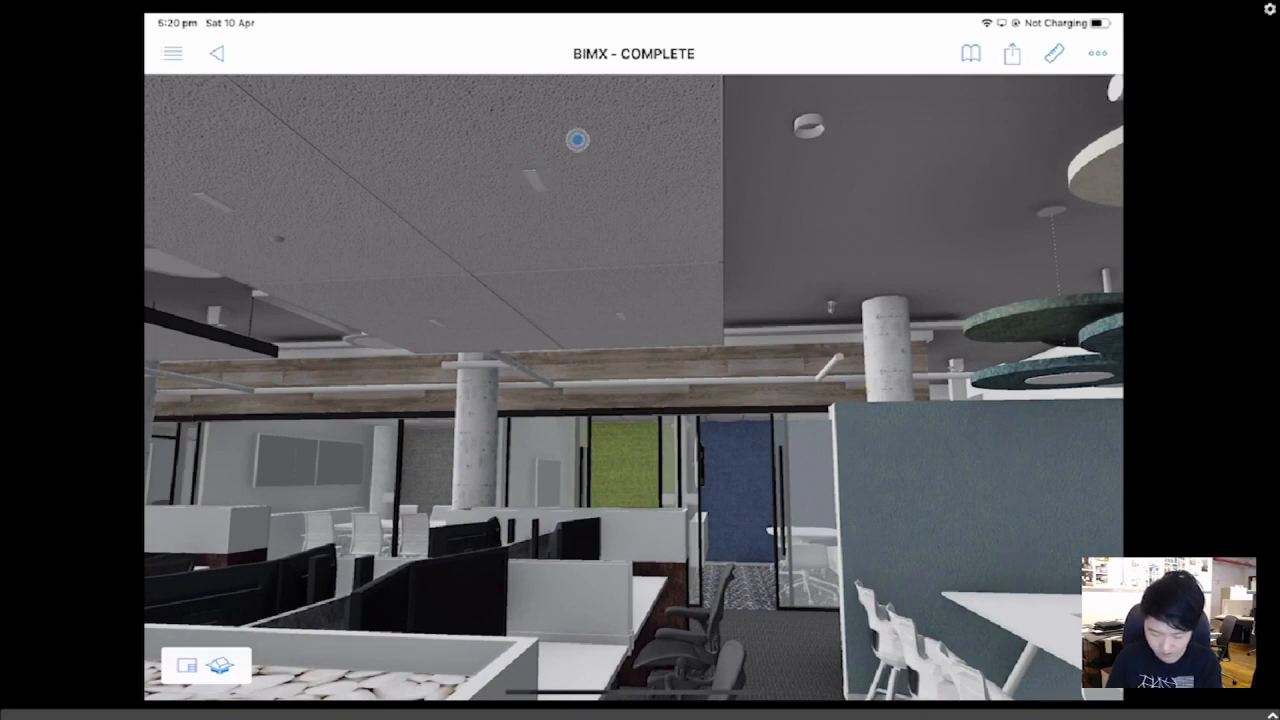
{"action": "left_click", "coordinate": [536, 177]}
{"action": "left_click", "coordinate": [576, 142]}
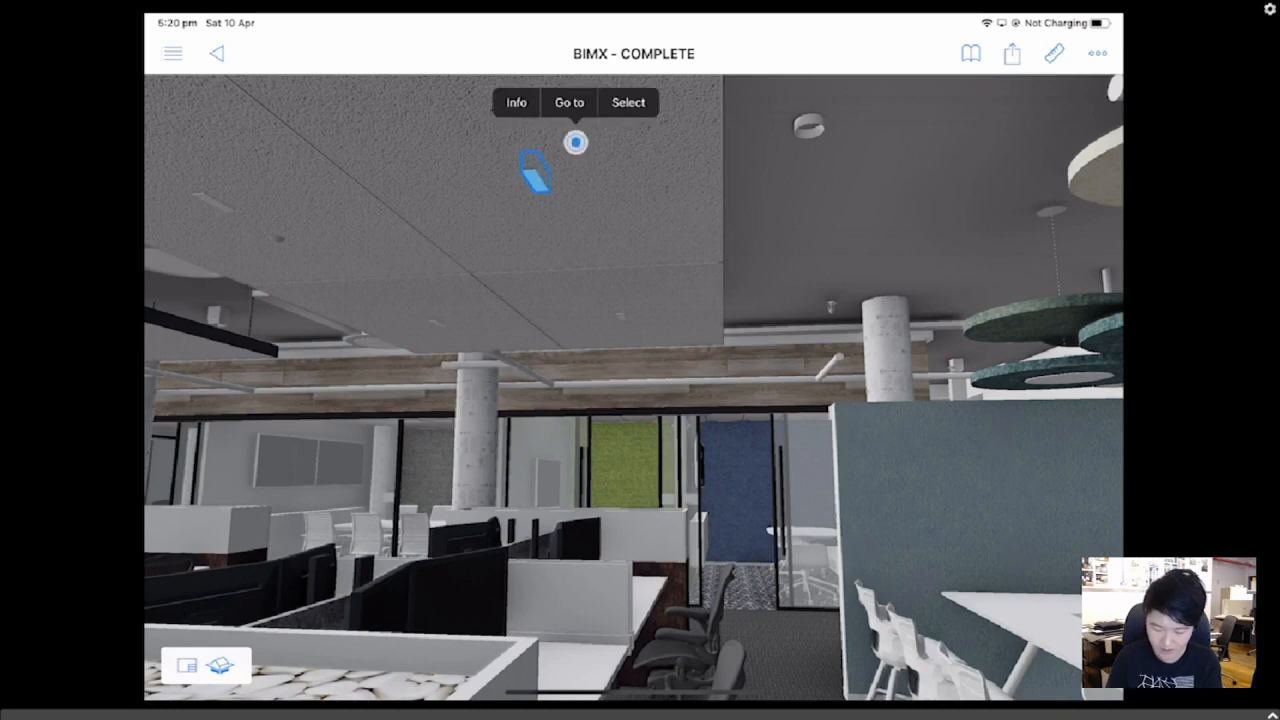
{"action": "left_click", "coordinate": [516, 103]}
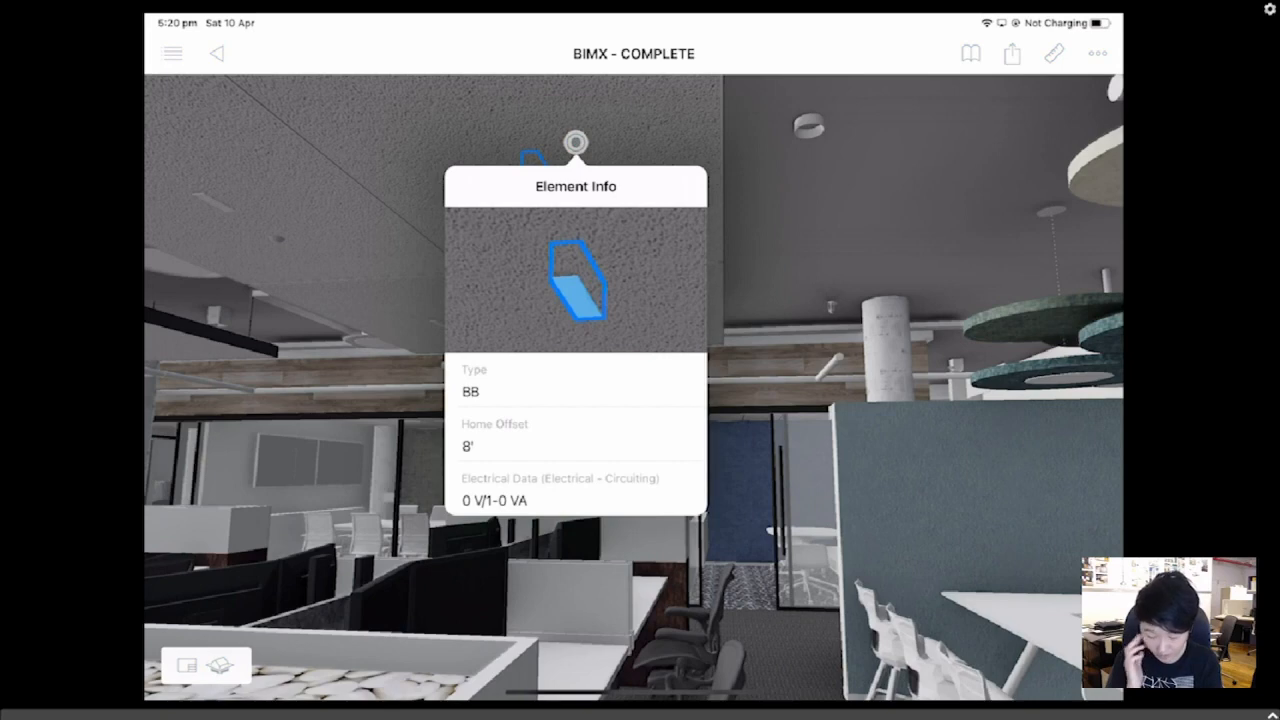
{"action": "scroll", "coordinate": [575, 340], "scroll_direction": "down", "scroll_amount": 1}
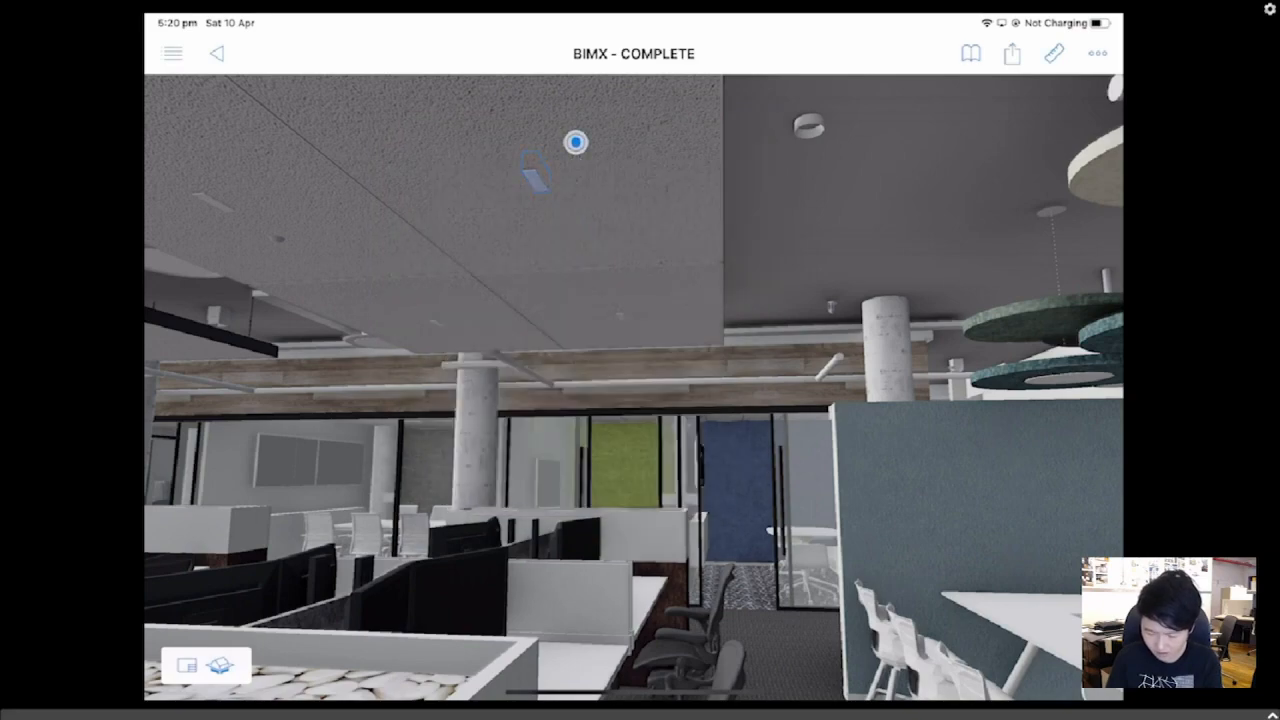
- Turn toward the workstations by the windows and check the element info of the nearest desk chair
{"action": "left_click_drag", "start_coordinate": [960, 430], "coordinate": [195, 272]}
{"action": "left_click_drag", "start_coordinate": [900, 400], "coordinate": [350, 394]}
{"action": "left_click_drag", "start_coordinate": [900, 410], "coordinate": [394, 393]}
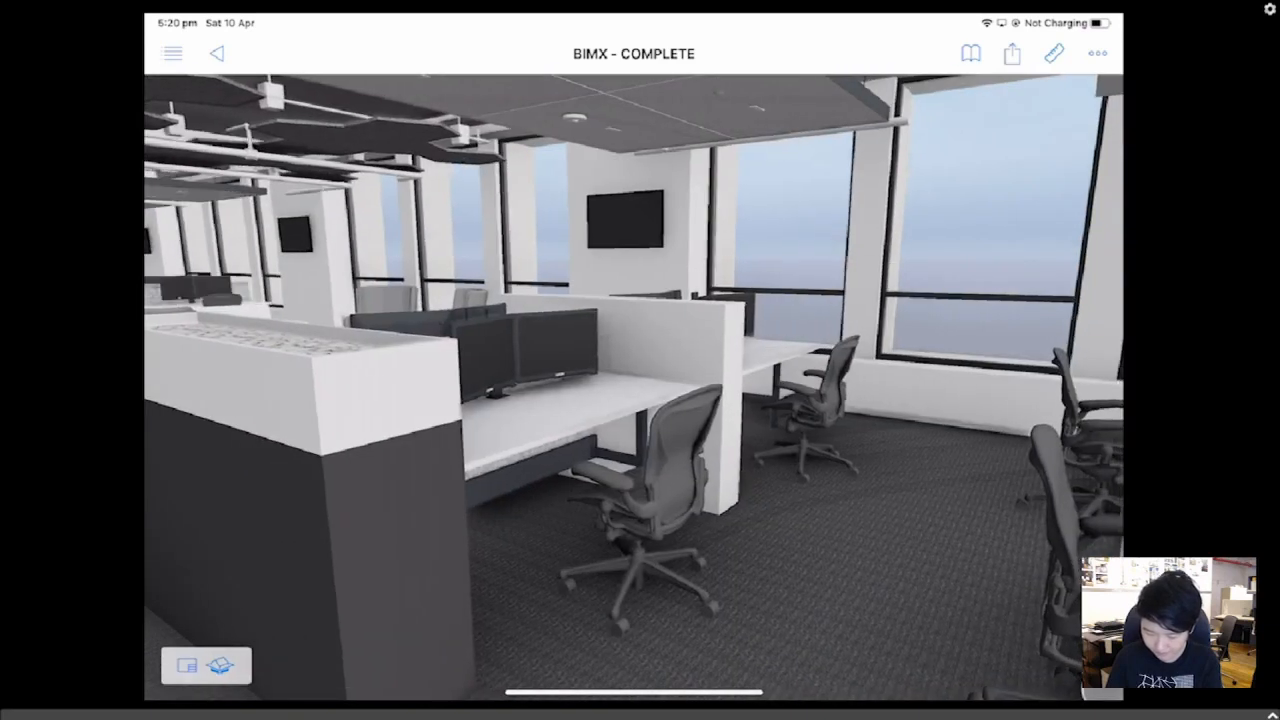
{"action": "left_click_drag", "start_coordinate": [650, 350], "coordinate": [621, 466]}
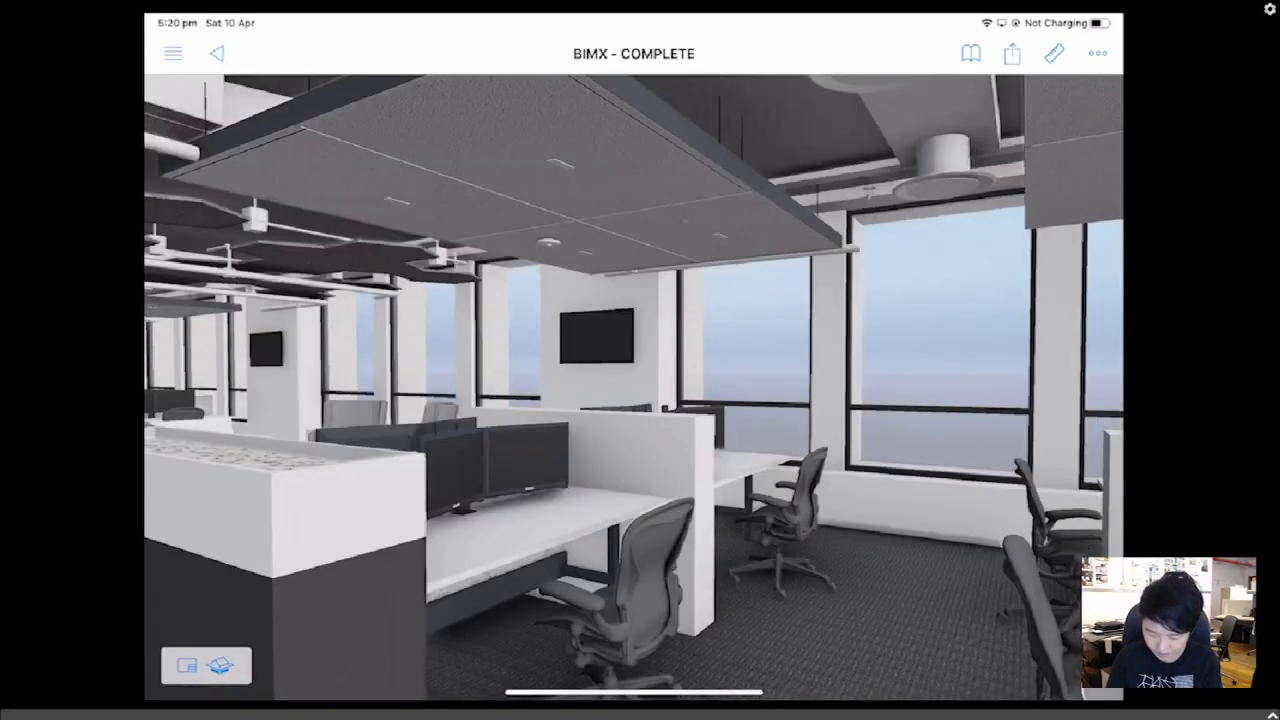
{"action": "left_click", "coordinate": [682, 548]}
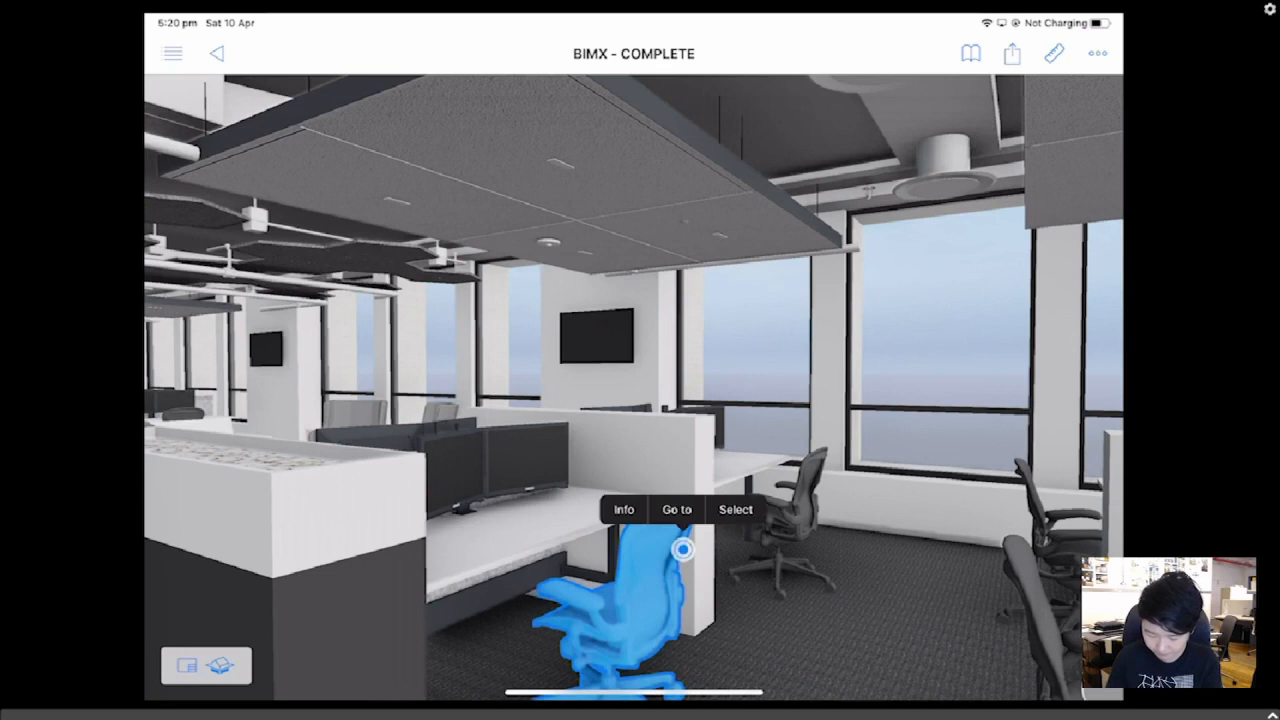
{"action": "left_click", "coordinate": [624, 509]}
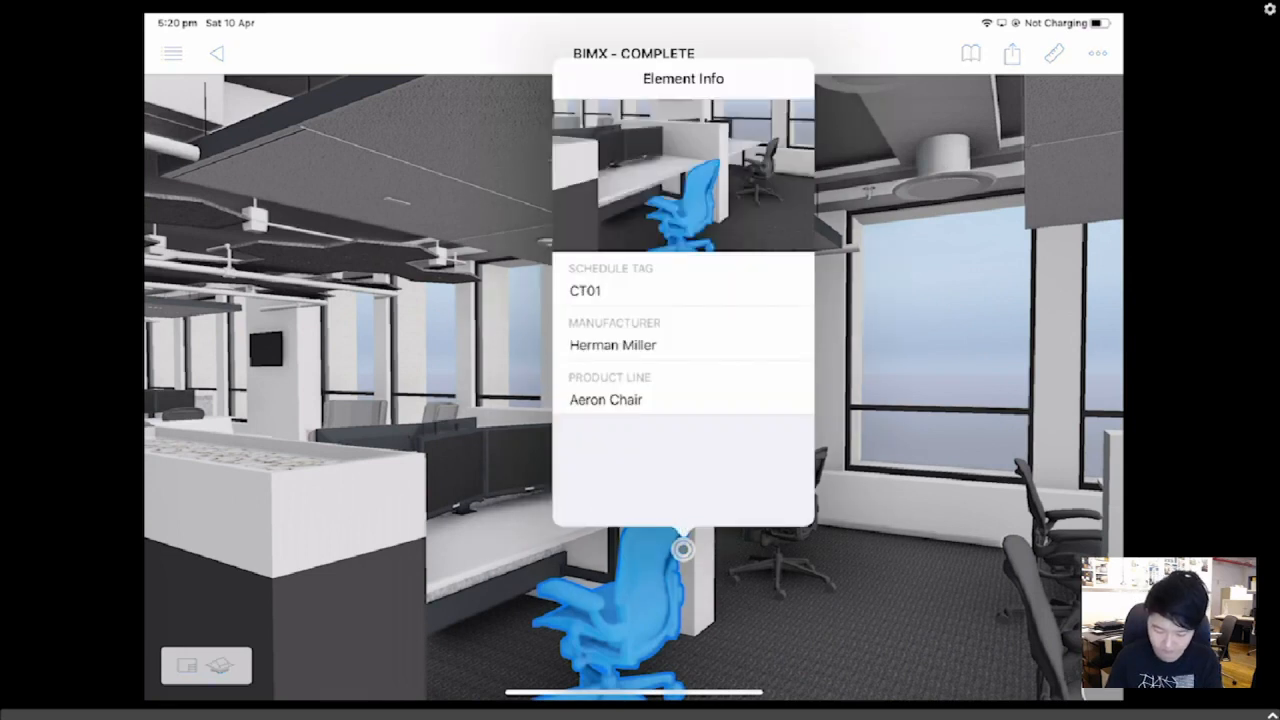
{"action": "left_click", "coordinate": [682, 548]}
{"action": "left_click", "coordinate": [682, 548]}
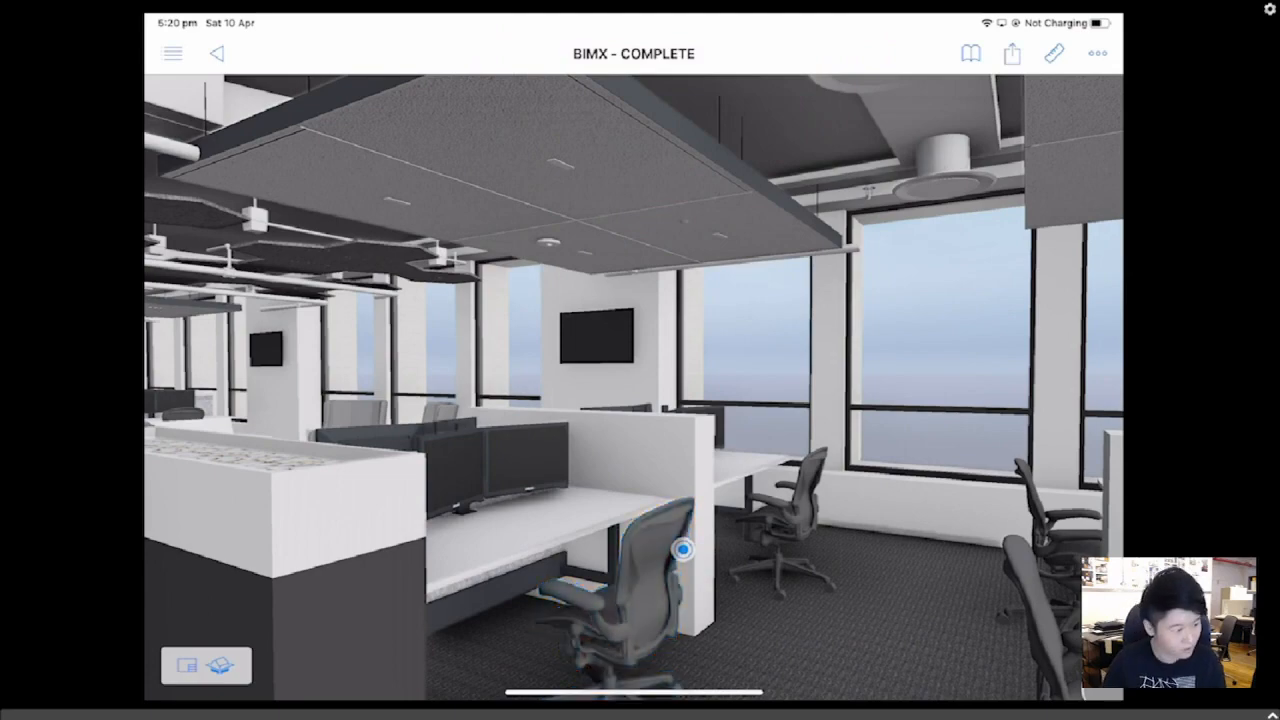